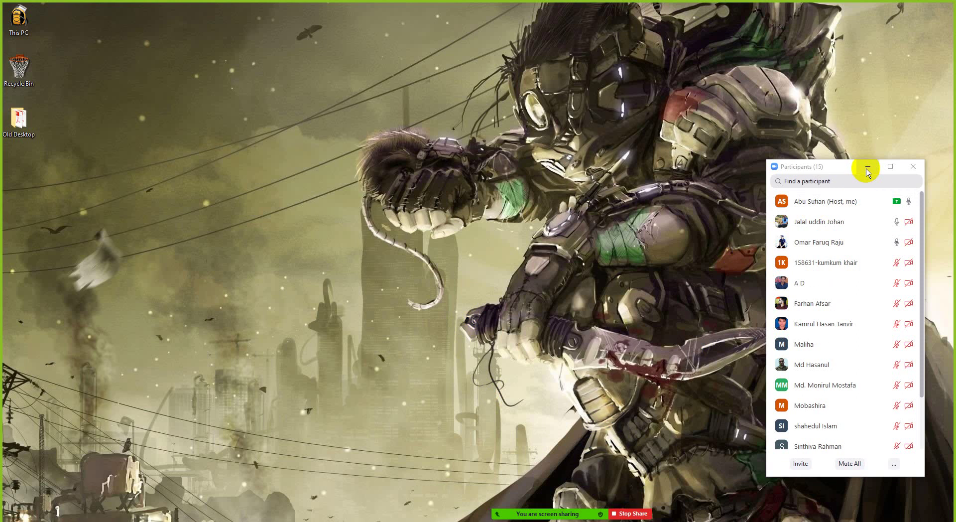
Step: Minimize the meeting's participants window and demonstrate box-selecting and deselecting all the desktop icons
{"action": "left_click", "coordinate": [868, 168]}
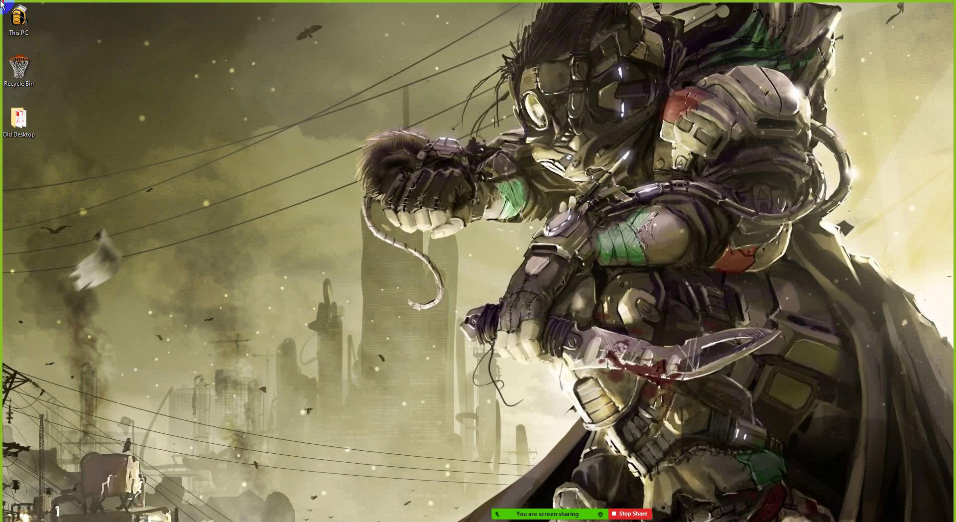
{"action": "left_click_drag", "start_coordinate": [1, 4], "coordinate": [644, 305]}
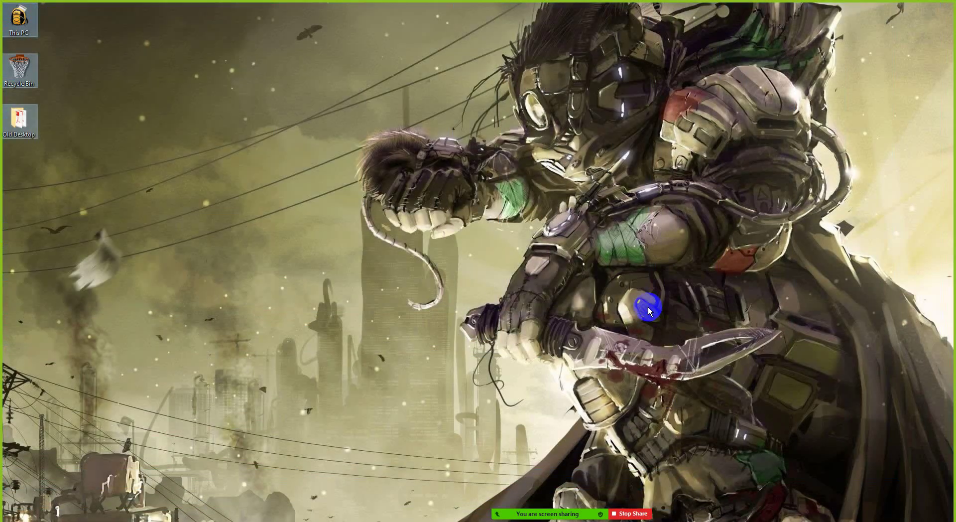
{"action": "left_click", "coordinate": [491, 324]}
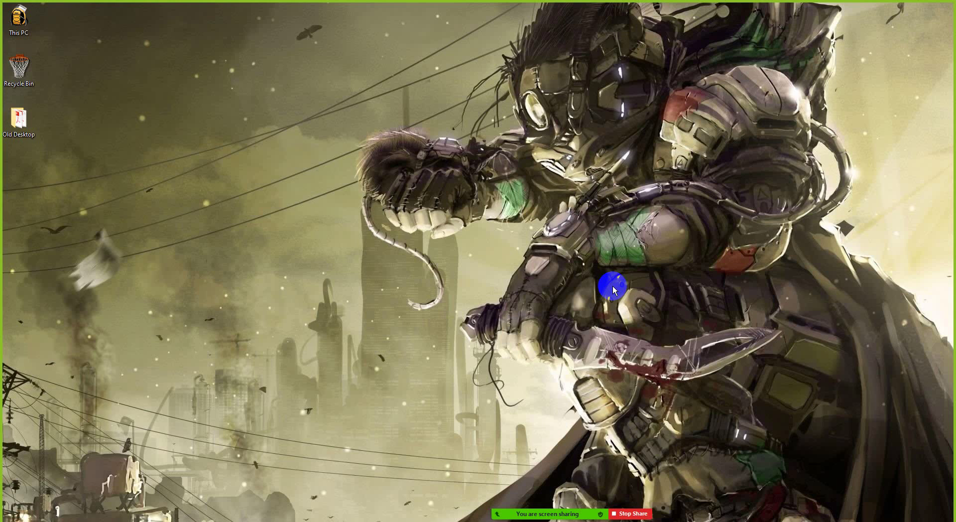
Step: Look into the Work(SSD) (D:) drive from This PC, return to the drive overview and close File Explorer
{"action": "double_click", "coordinate": [19, 18]}
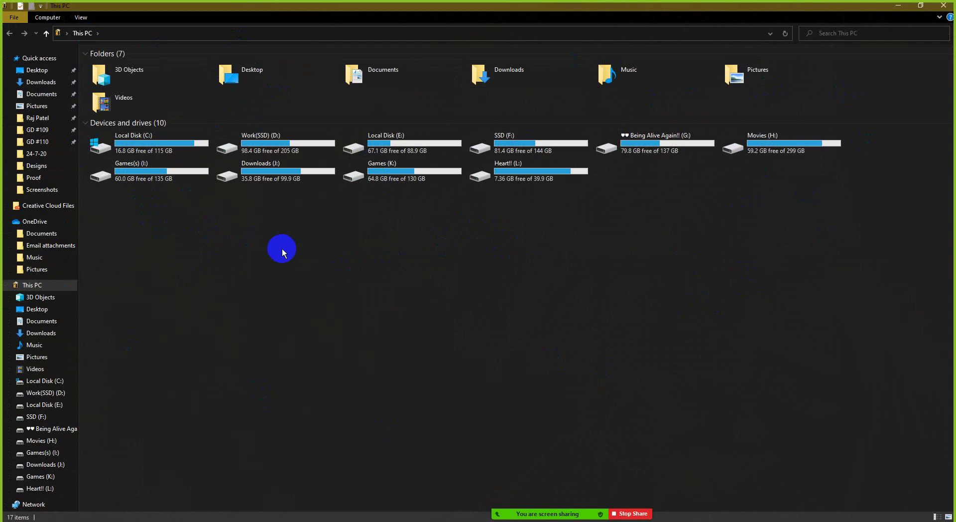
{"action": "double_click", "coordinate": [314, 147]}
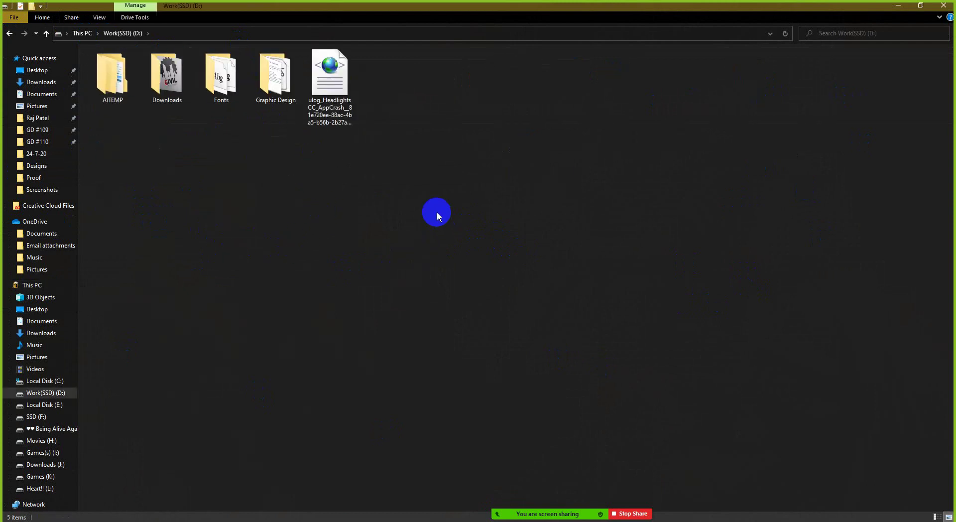
{"action": "left_click", "coordinate": [83, 32]}
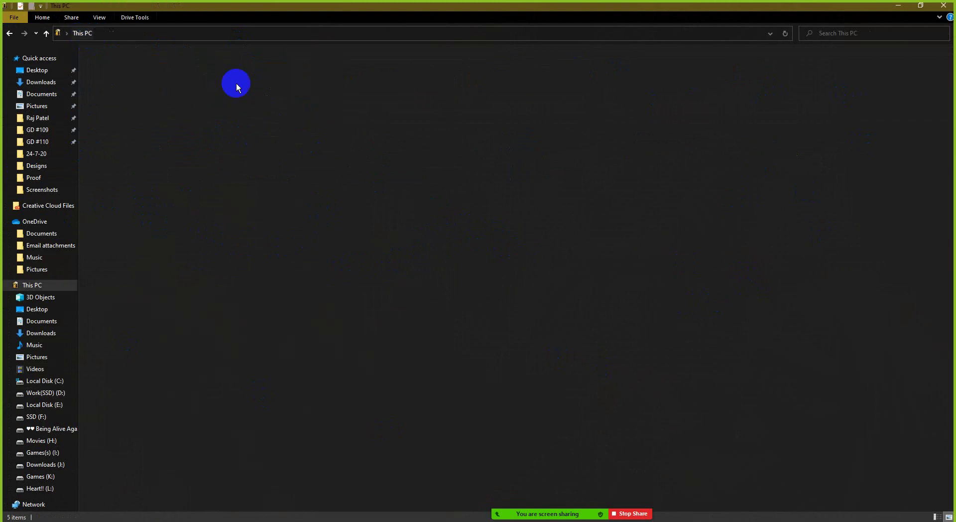
{"action": "left_click", "coordinate": [944, 5]}
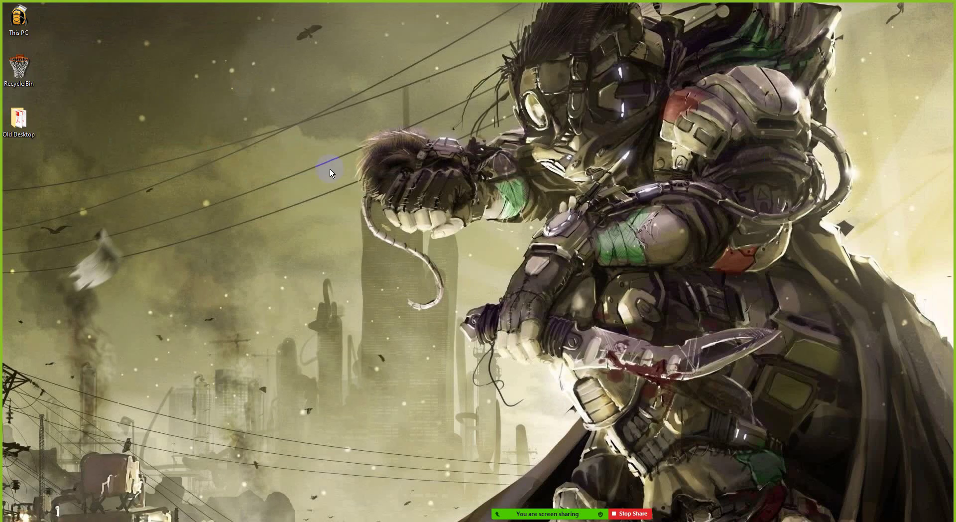
Step: Refresh the Windows desktop three times in a row
{"action": "right_click", "coordinate": [128, 35]}
{"action": "left_click", "coordinate": [153, 62]}
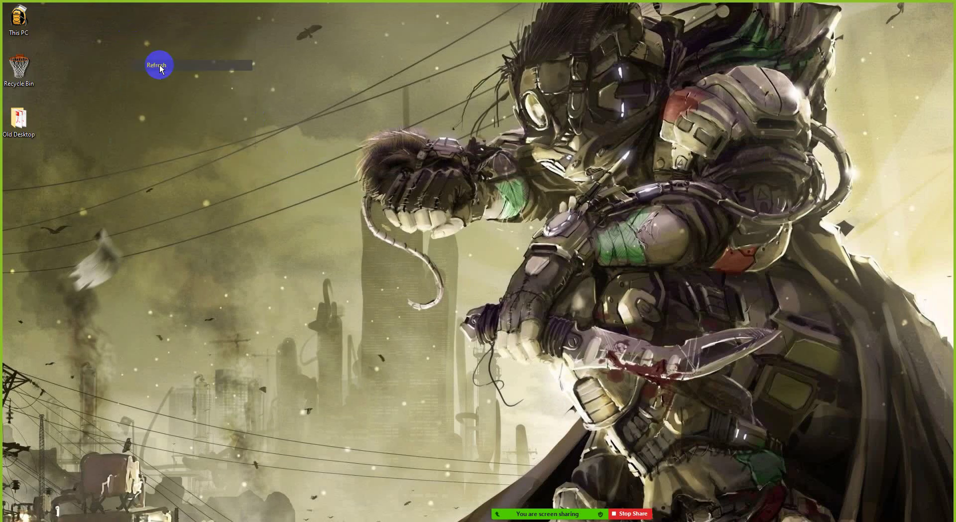
{"action": "right_click", "coordinate": [127, 47]}
{"action": "left_click", "coordinate": [171, 73]}
{"action": "right_click", "coordinate": [124, 69]}
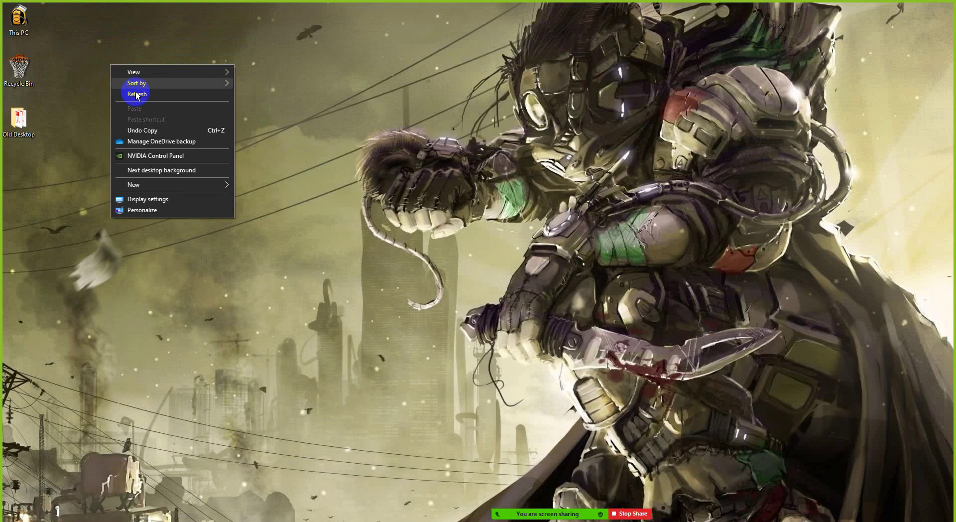
{"action": "left_click", "coordinate": [141, 94]}
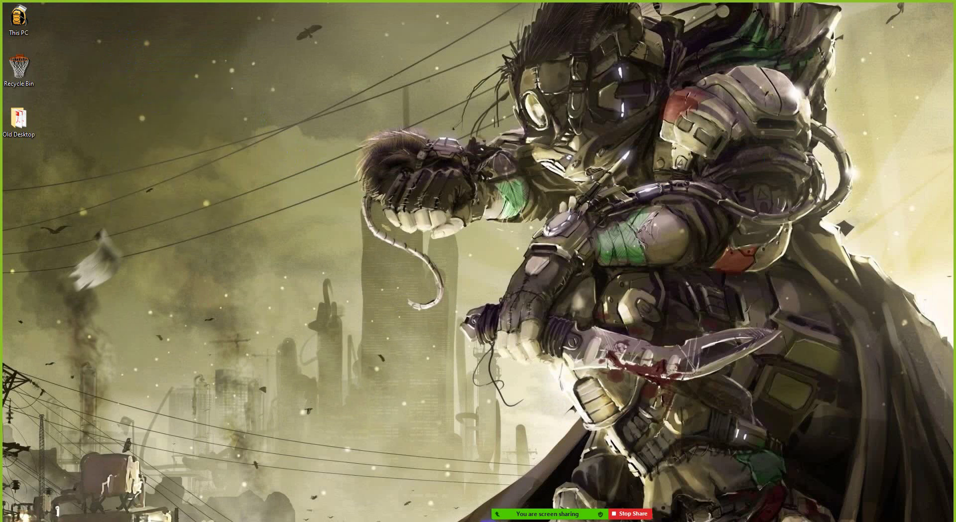
Step: Switch to Firefox and look over the YouTube home page before returning to the open Google Drive folder
{"action": "mouse_move", "coordinate": [522, 517]}
{"action": "left_click", "coordinate": [92, 517]}
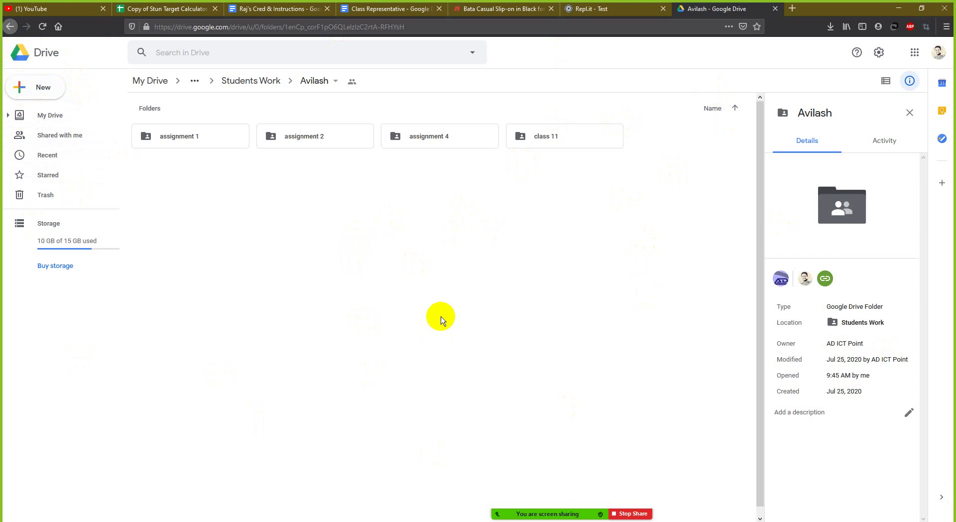
{"action": "left_click", "coordinate": [49, 8]}
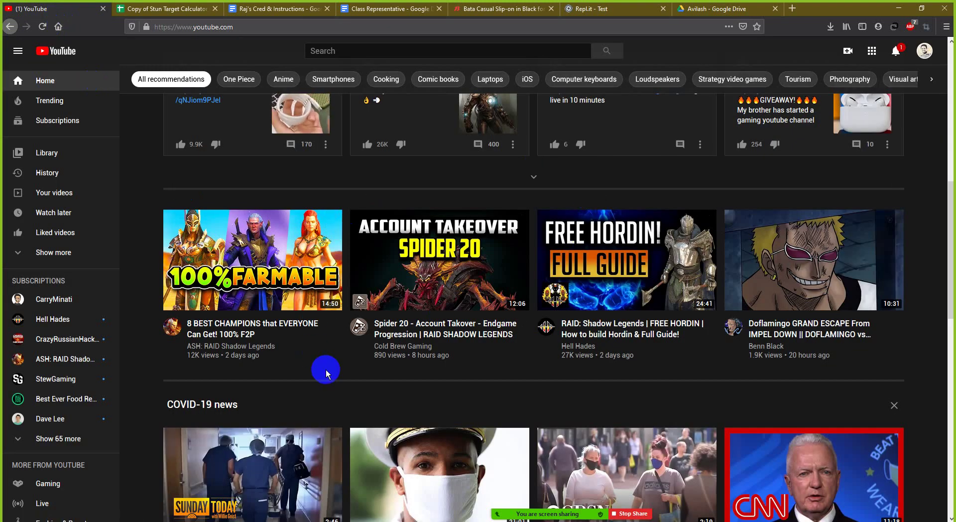
{"action": "scroll", "coordinate": [326, 371], "scroll_direction": "down", "scroll_amount": 1}
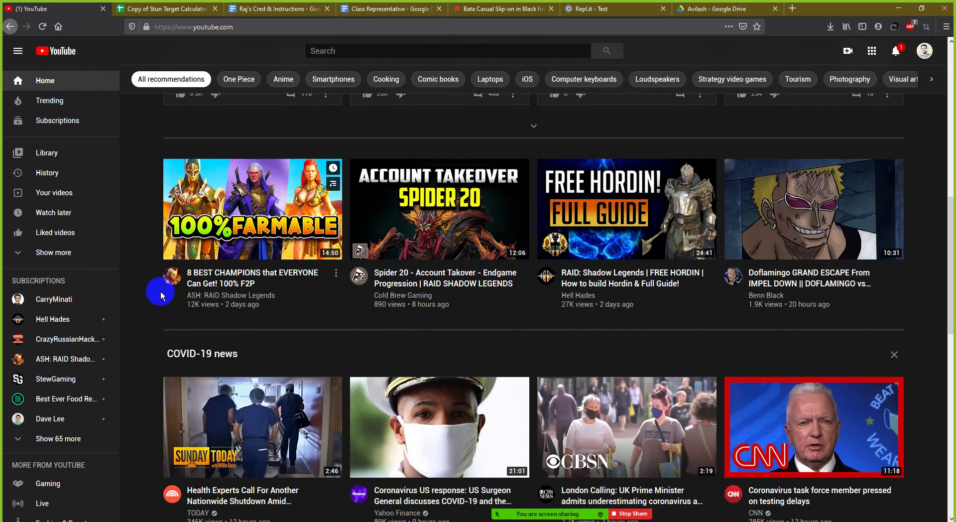
{"action": "left_click", "coordinate": [707, 9]}
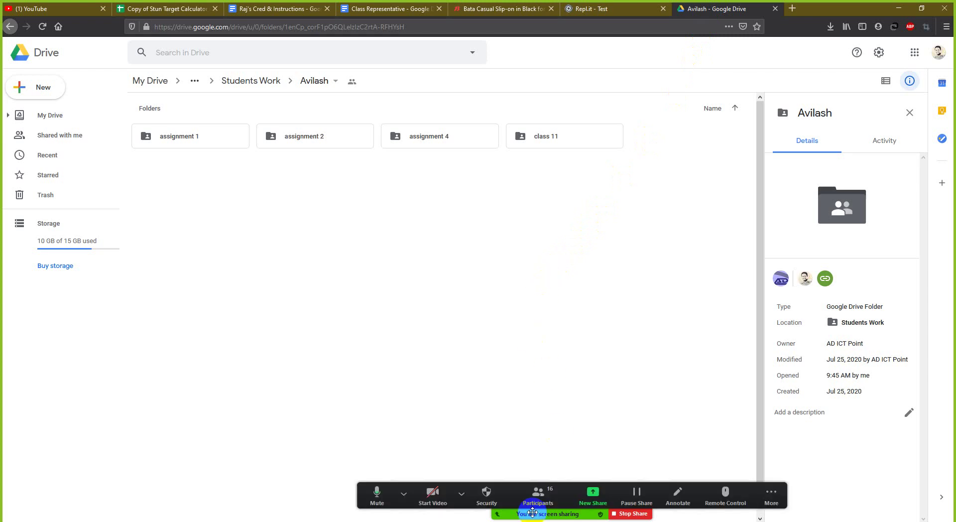
{"action": "left_click", "coordinate": [539, 495]}
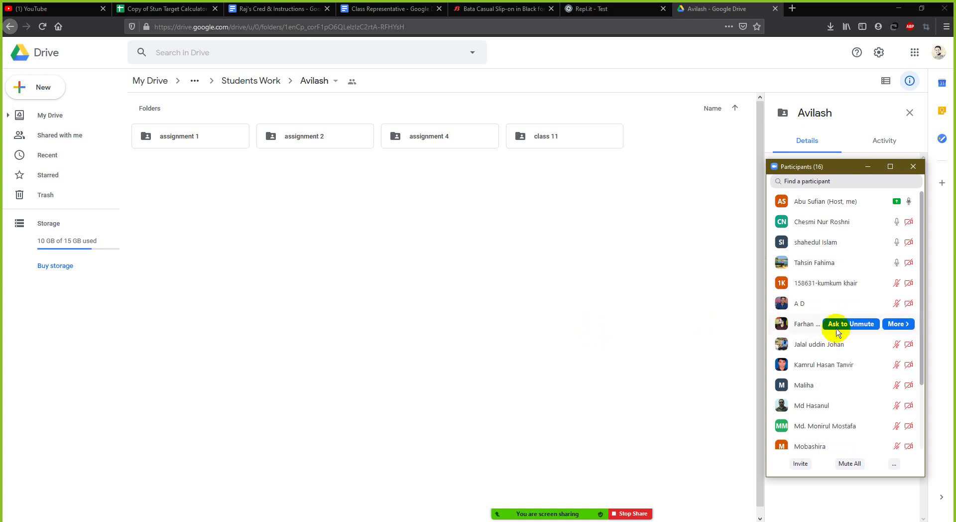
{"action": "left_click_drag", "start_coordinate": [847, 166], "coordinate": [869, 209]}
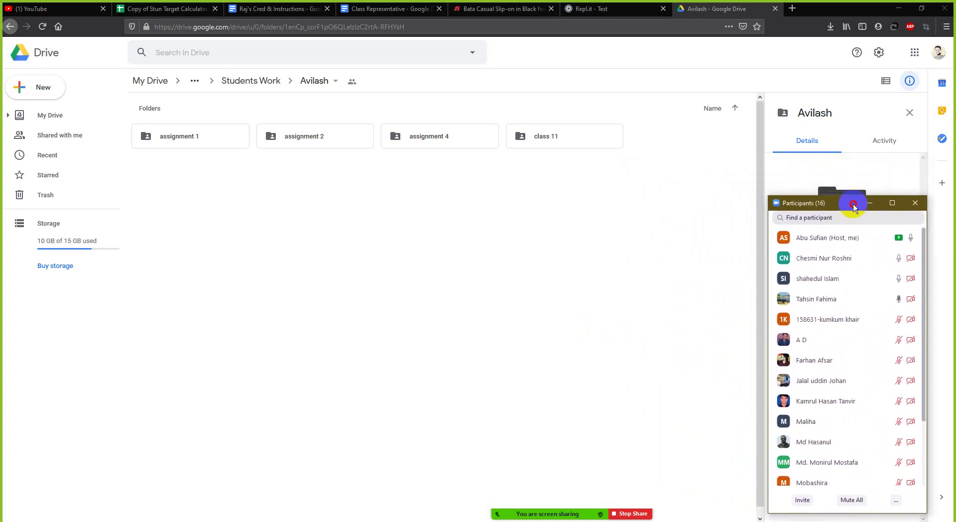
{"action": "left_click", "coordinate": [915, 206]}
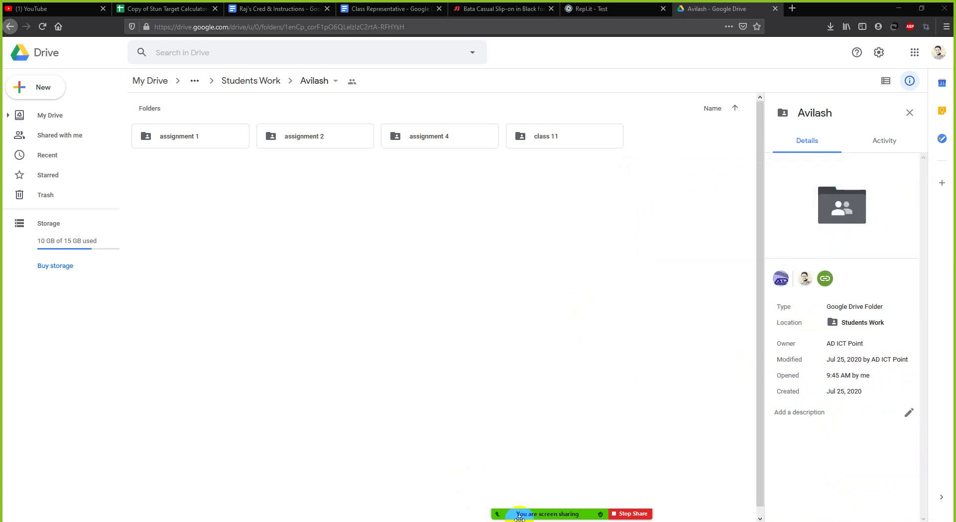
Step: Show the Zoom participants list over the Drive details pane, move it up and enlarge its window
{"action": "mouse_move", "coordinate": [513, 512]}
{"action": "left_click", "coordinate": [535, 499]}
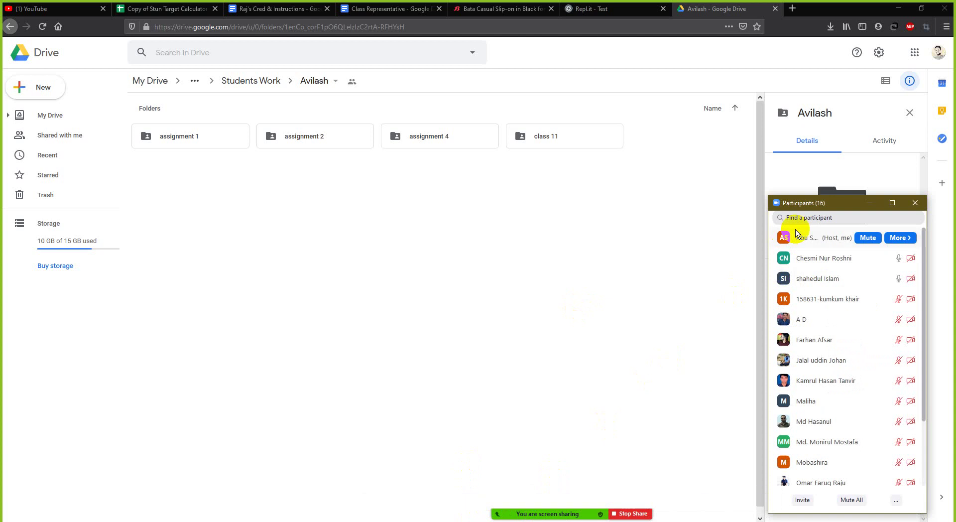
{"action": "left_click_drag", "start_coordinate": [854, 199], "coordinate": [855, 170]}
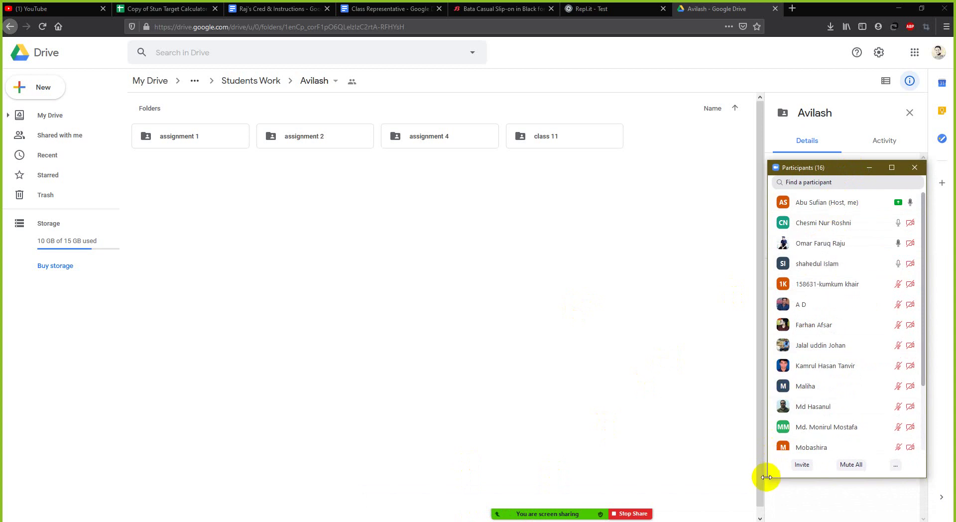
{"action": "left_click_drag", "start_coordinate": [766, 477], "coordinate": [756, 503]}
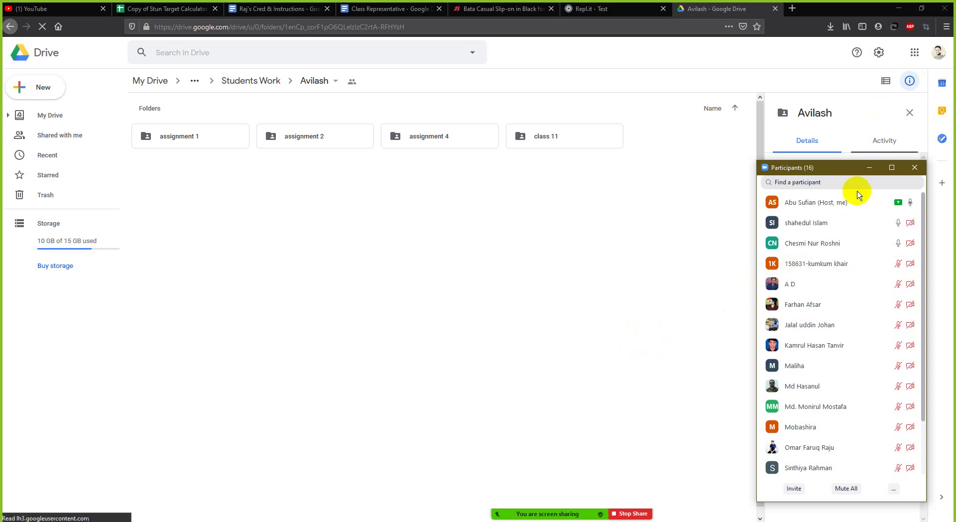
{"action": "mouse_move", "coordinate": [860, 310]}
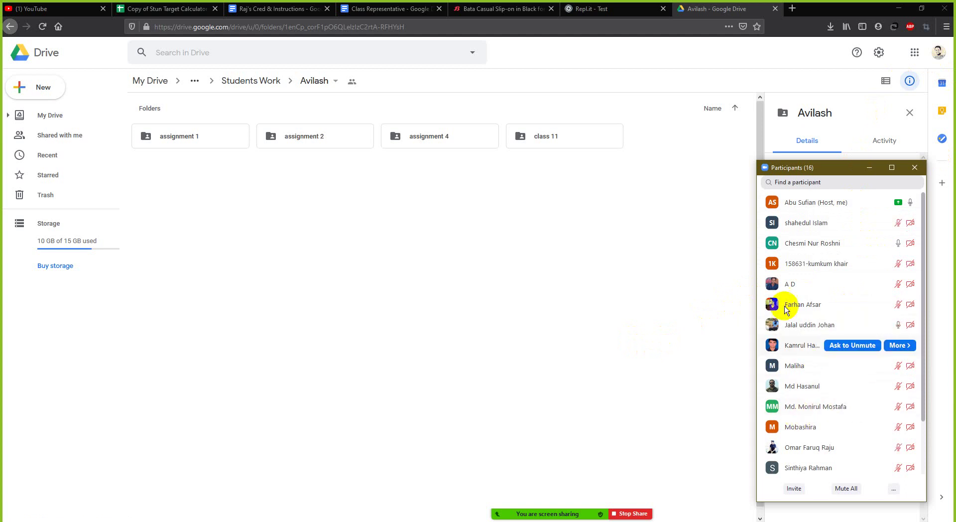
{"action": "left_click", "coordinate": [840, 169]}
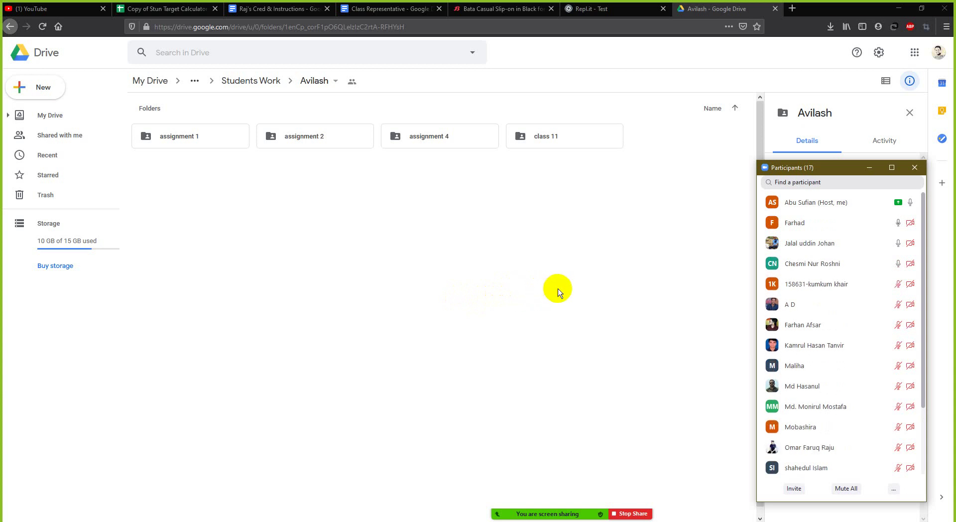
{"action": "left_click", "coordinate": [874, 228]}
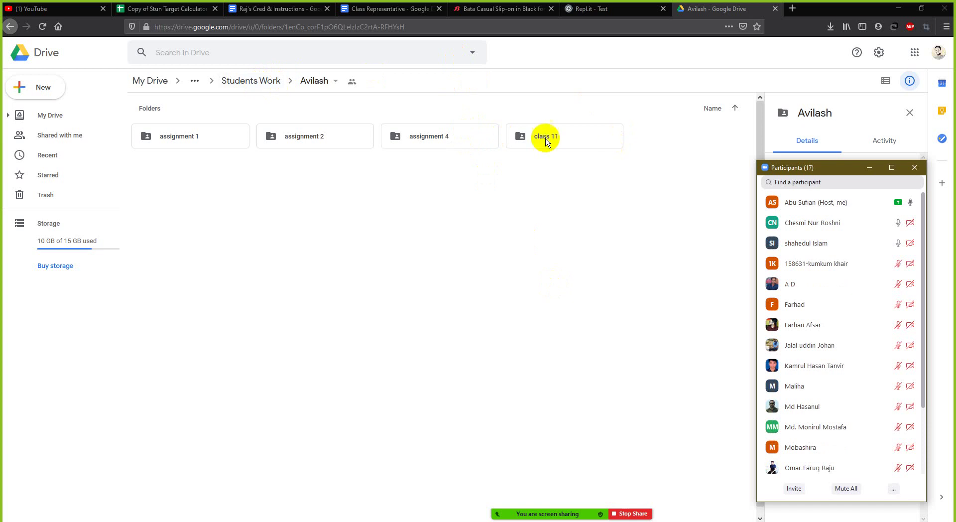
Step: Go up from the open student folder to Students Work and on to the CTG_GD_109 folder in Google Drive
{"action": "left_click", "coordinate": [241, 81]}
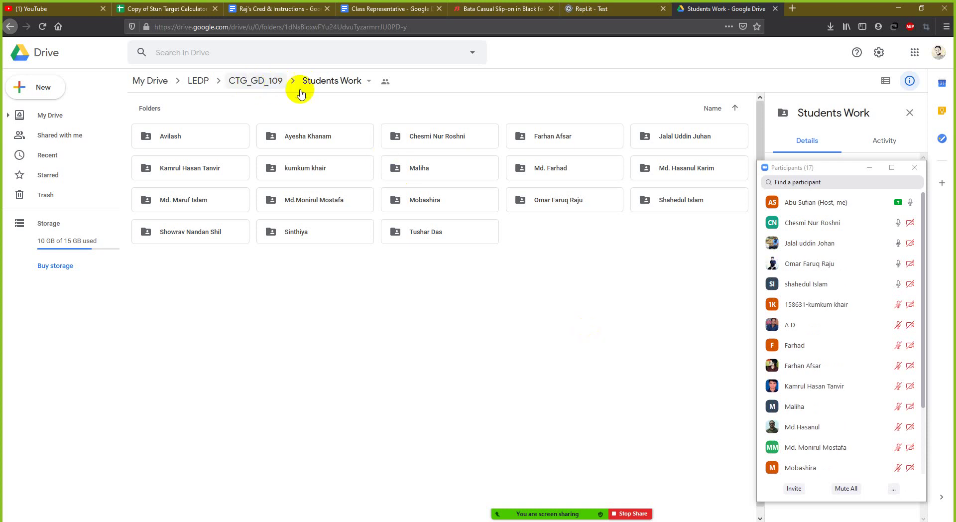
{"action": "double_click", "coordinate": [523, 202]}
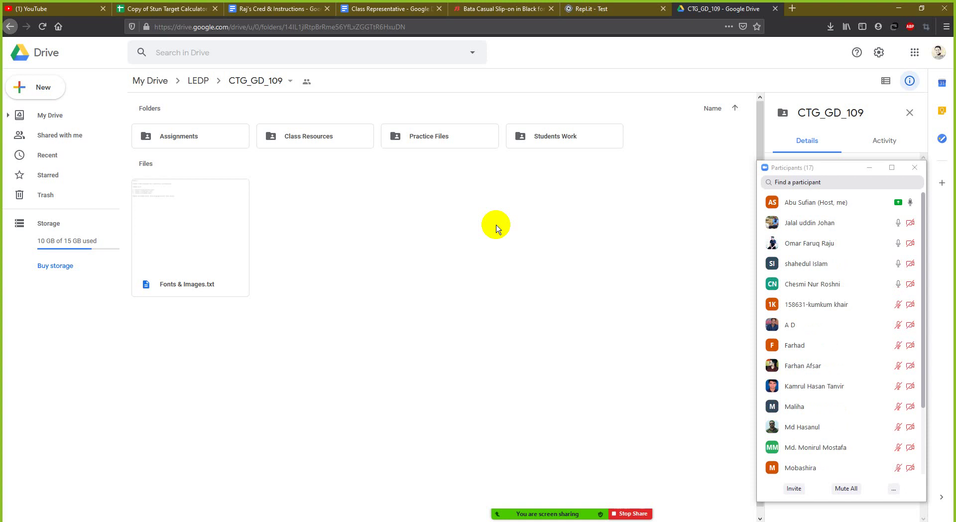
Step: Browse the YouTube home page's video recommendations down and back up to the top, and return to Google Drive
{"action": "left_click", "coordinate": [32, 8]}
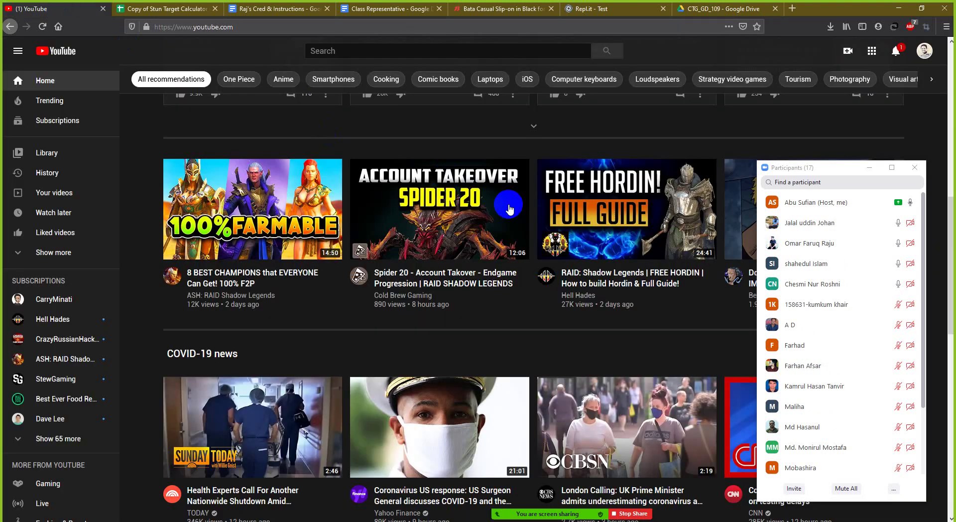
{"action": "scroll", "coordinate": [216, 276], "scroll_direction": "down", "scroll_amount": 6}
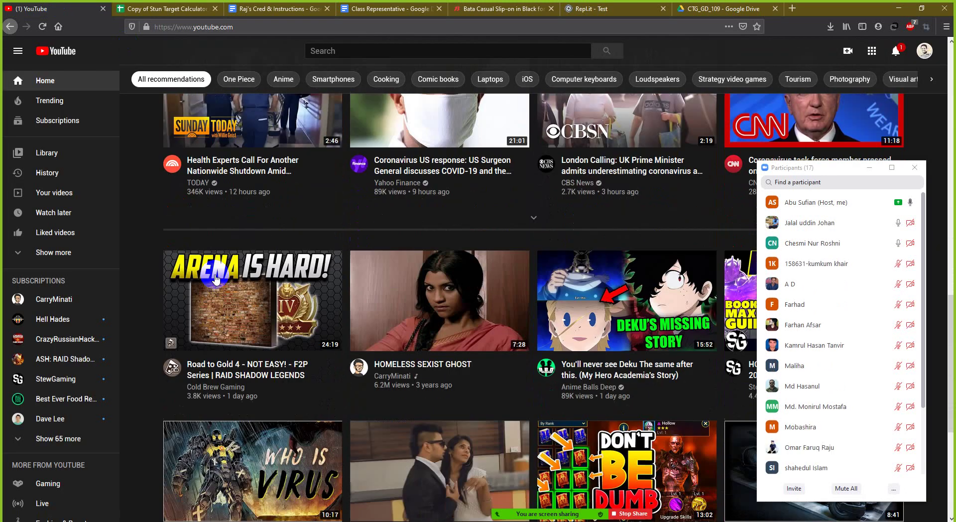
{"action": "scroll", "coordinate": [220, 276], "scroll_direction": "up", "scroll_amount": 6}
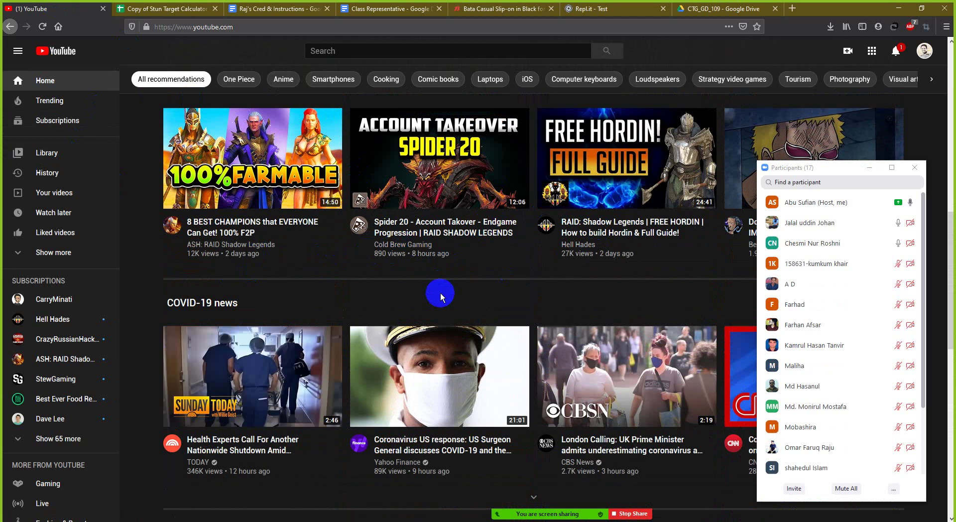
{"action": "scroll", "coordinate": [440, 295], "scroll_direction": "up", "scroll_amount": 8}
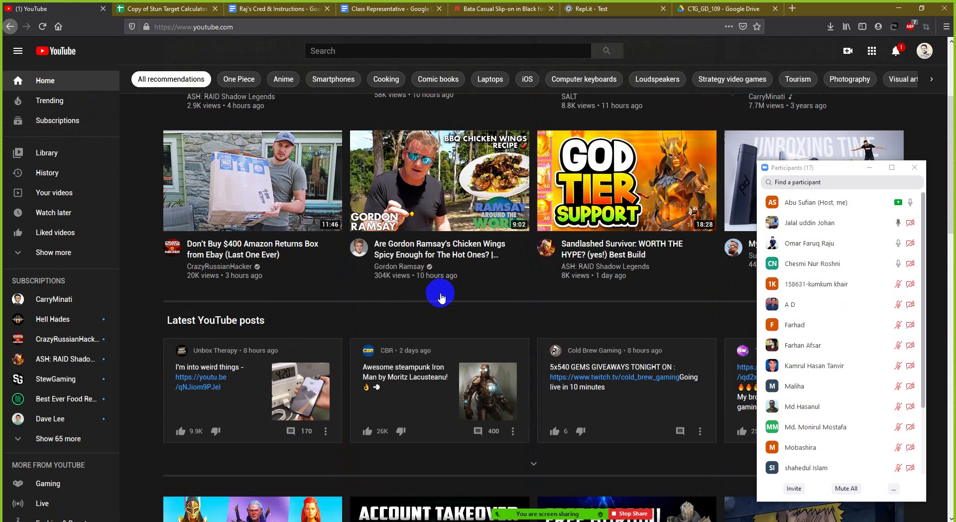
{"action": "scroll", "coordinate": [440, 295], "scroll_direction": "up", "scroll_amount": 3}
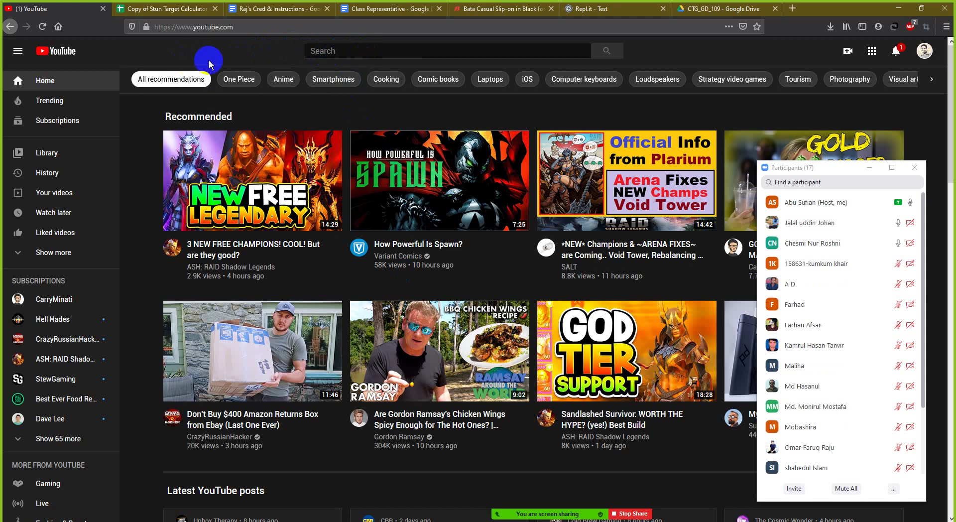
{"action": "left_click", "coordinate": [702, 9]}
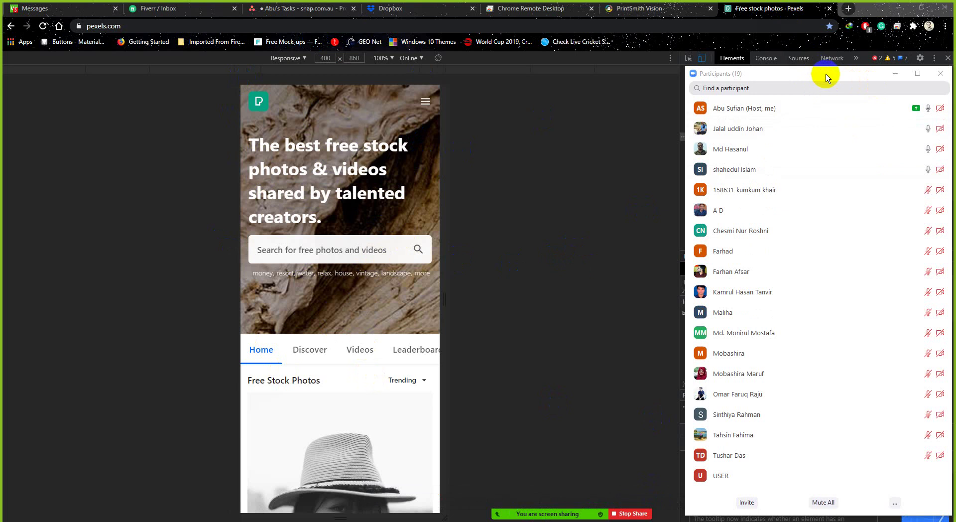
Step: In Chrome's responsive view of pexels.com, check the zoom choices and set the network throttling to Mid-tier mobile
{"action": "left_click", "coordinate": [550, 139]}
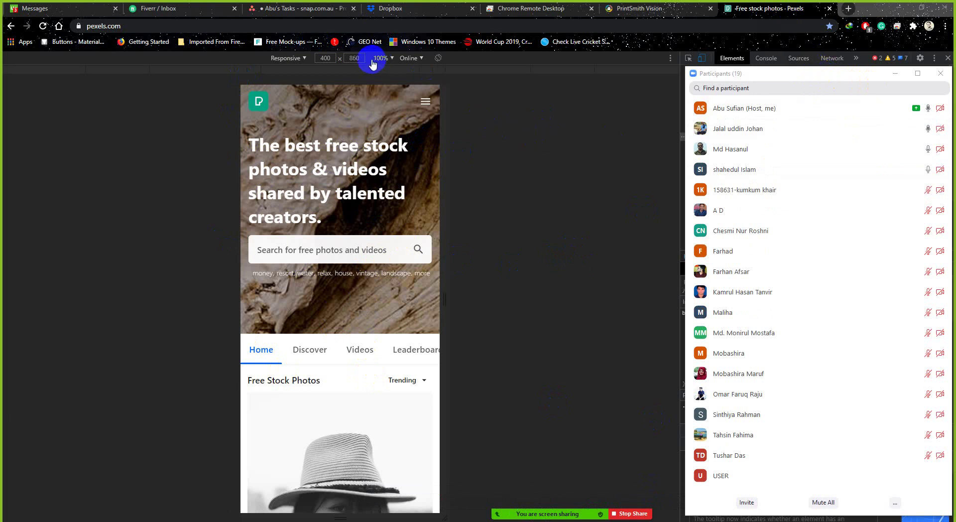
{"action": "left_click", "coordinate": [394, 58]}
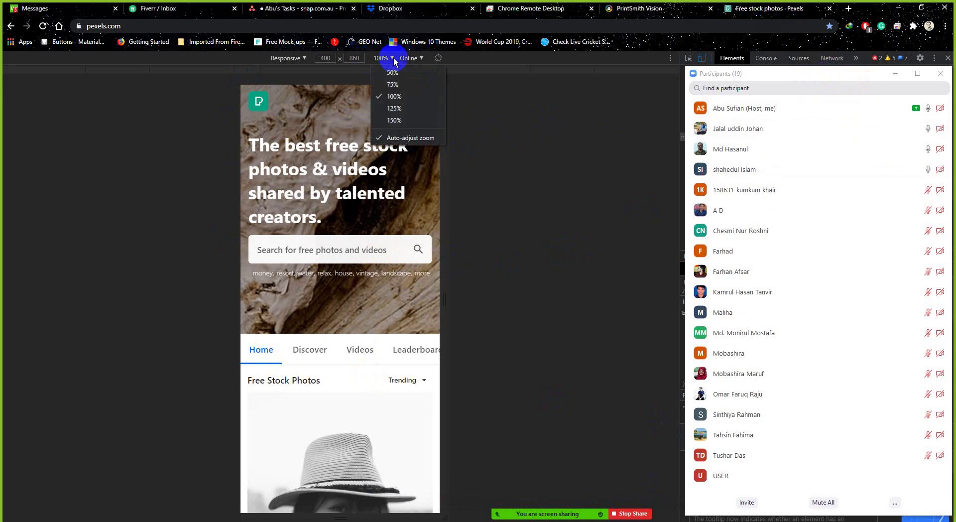
{"action": "left_click", "coordinate": [421, 59]}
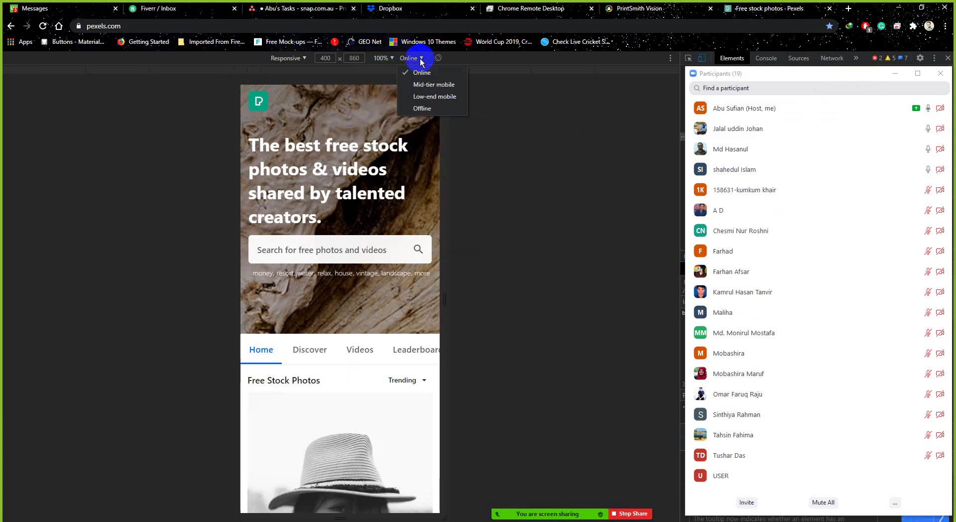
{"action": "left_click", "coordinate": [431, 84]}
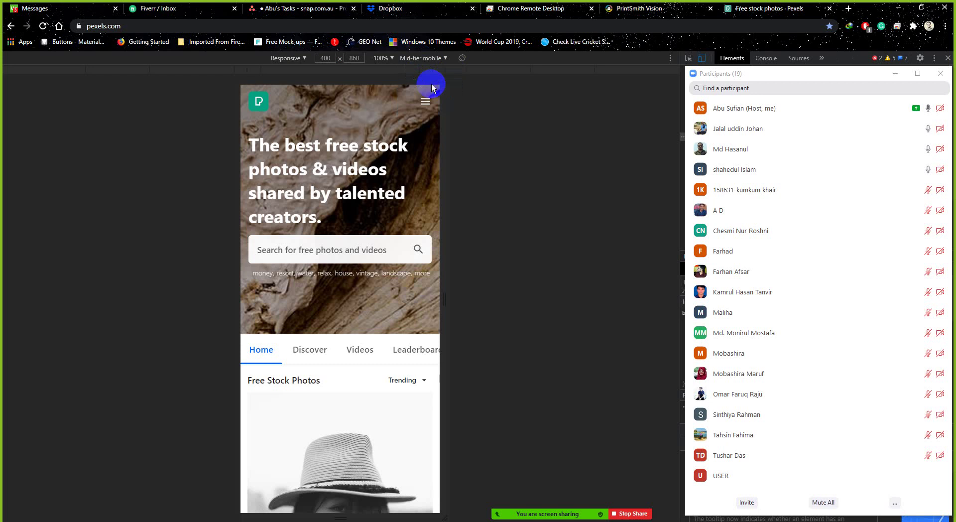
Step: Try the Low-end mobile network throttling on the responsive Pexels page, and set the throttling to Online
{"action": "left_click", "coordinate": [438, 58]}
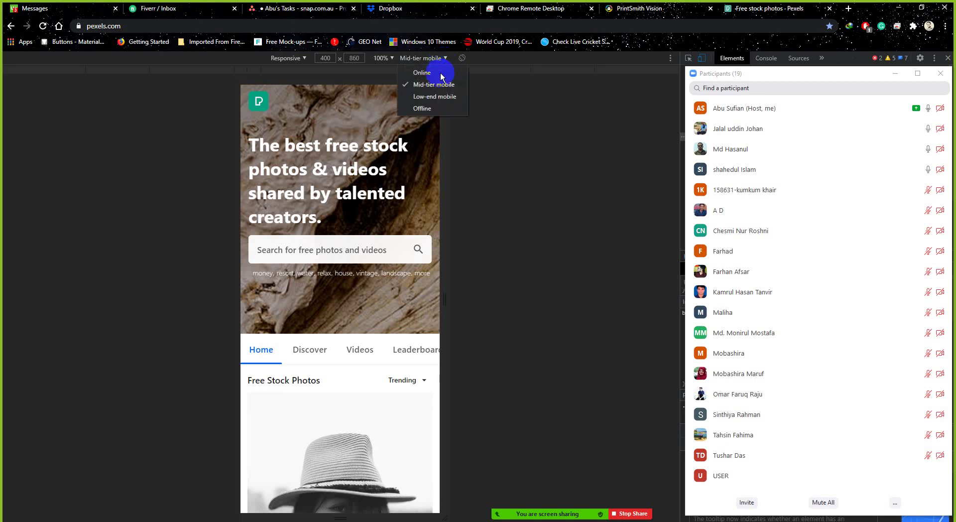
{"action": "left_click", "coordinate": [432, 96]}
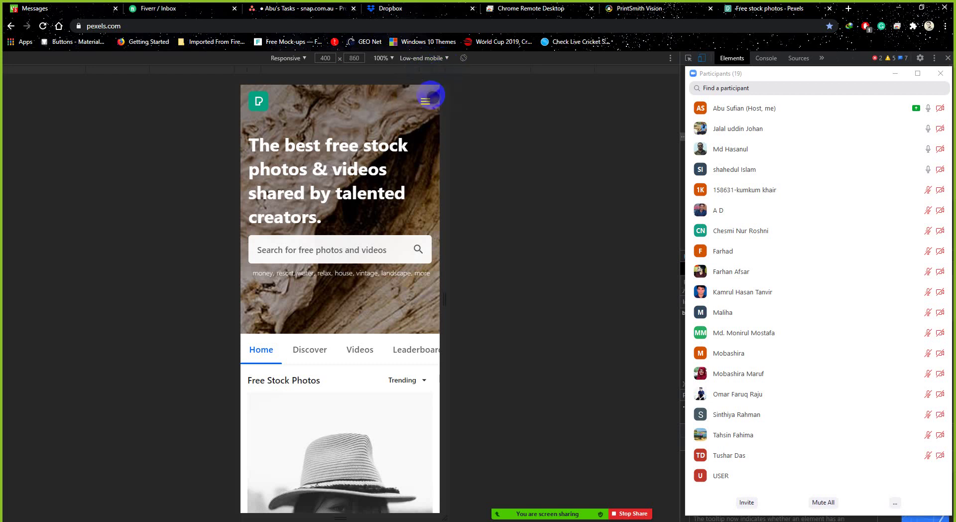
{"action": "left_click", "coordinate": [447, 59]}
{"action": "left_click", "coordinate": [438, 74]}
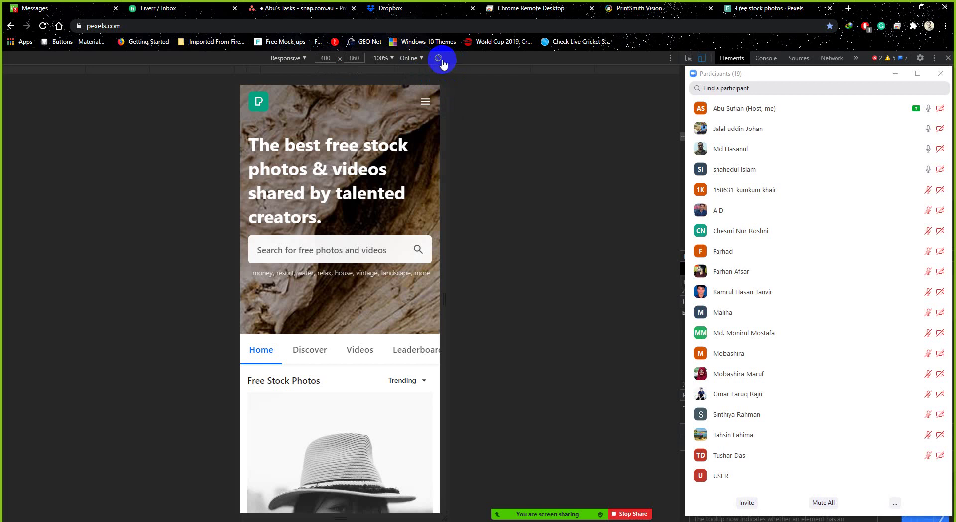
Step: Show the Pexels page at the Mobile S width of 320 px and browse its photo feed down and back up
{"action": "left_click", "coordinate": [314, 74]}
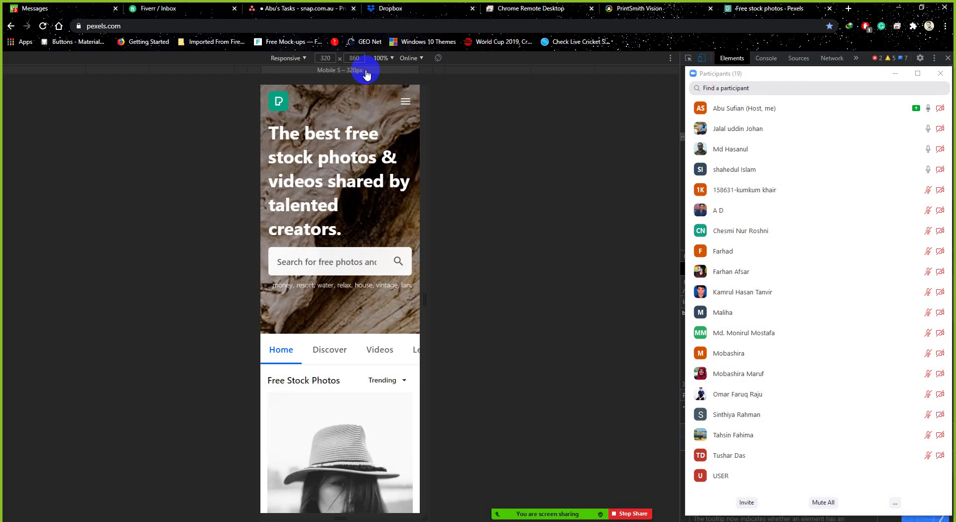
{"action": "scroll", "coordinate": [372, 239], "scroll_direction": "down", "scroll_amount": 6}
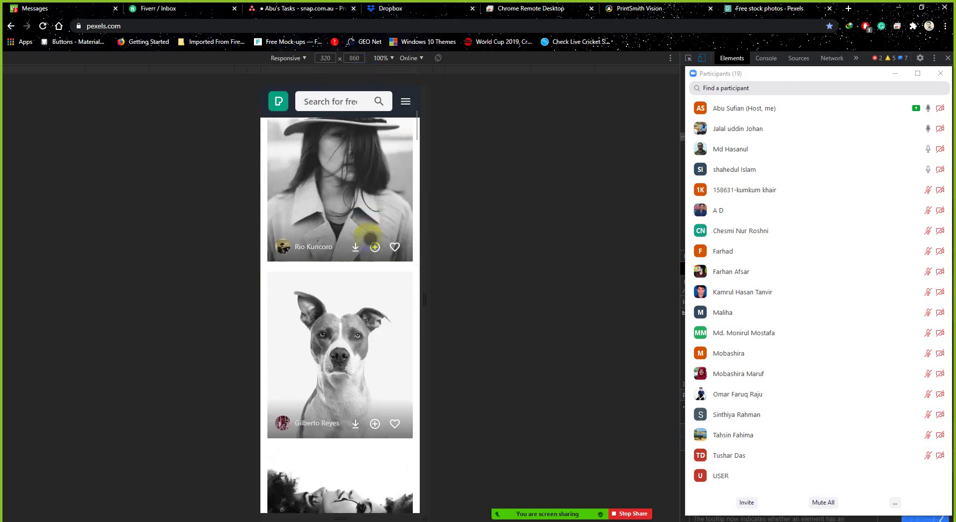
{"action": "scroll", "coordinate": [371, 239], "scroll_direction": "down", "scroll_amount": 15}
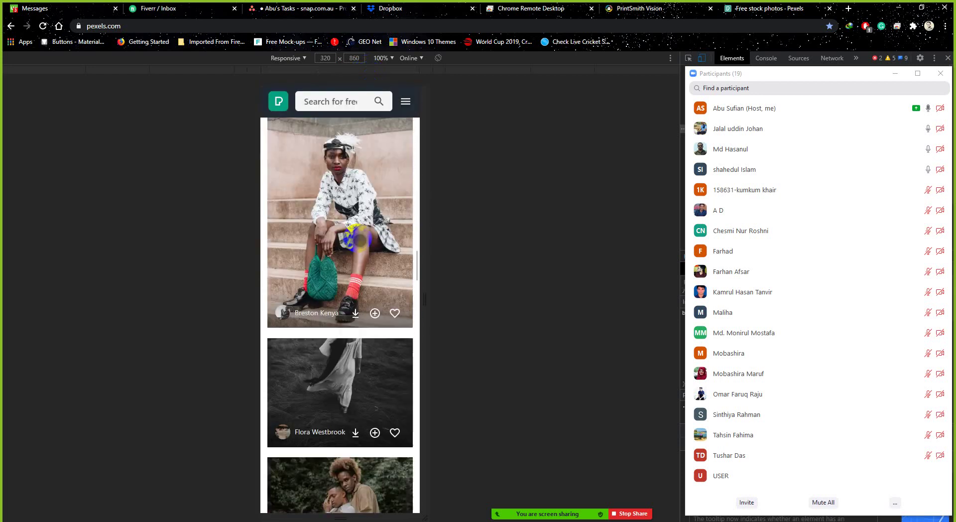
{"action": "scroll", "coordinate": [361, 241], "scroll_direction": "down", "scroll_amount": 15}
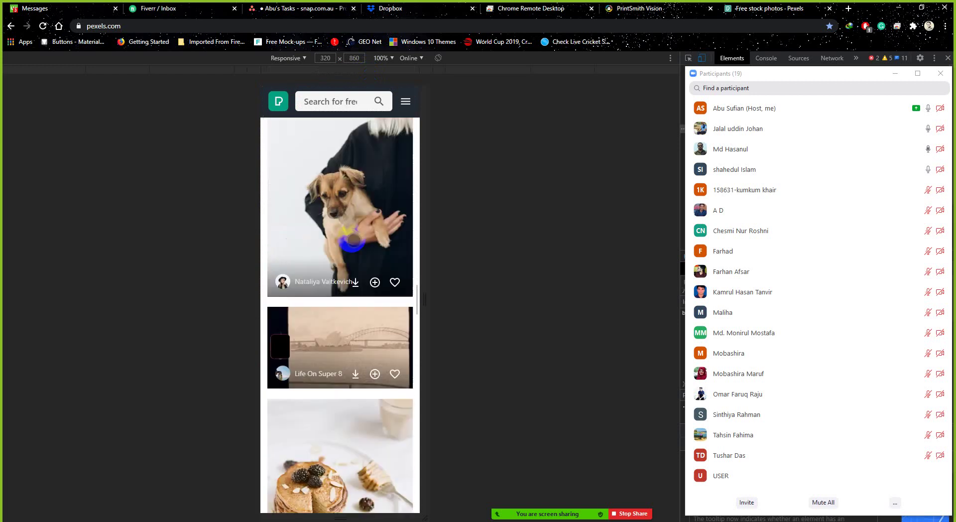
{"action": "scroll", "coordinate": [353, 240], "scroll_direction": "up", "scroll_amount": 20}
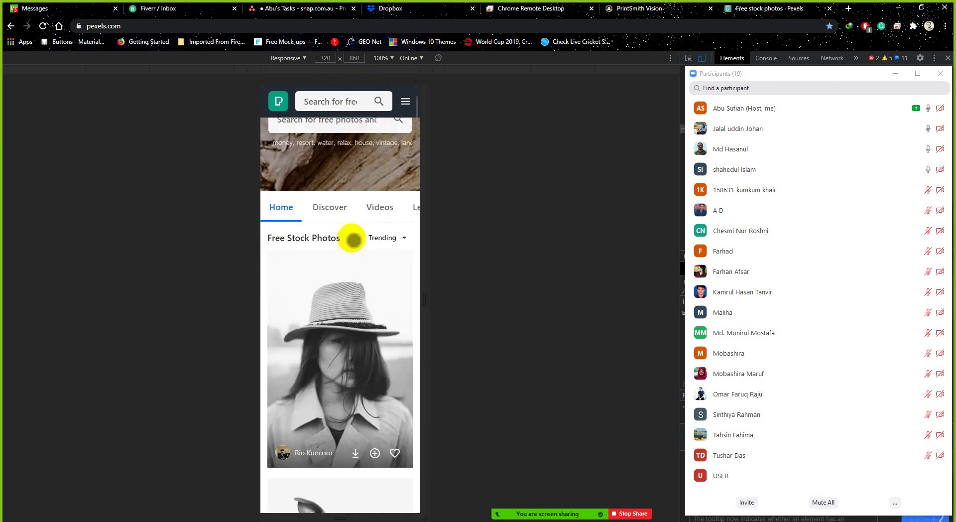
{"action": "scroll", "coordinate": [353, 240], "scroll_direction": "up", "scroll_amount": 5}
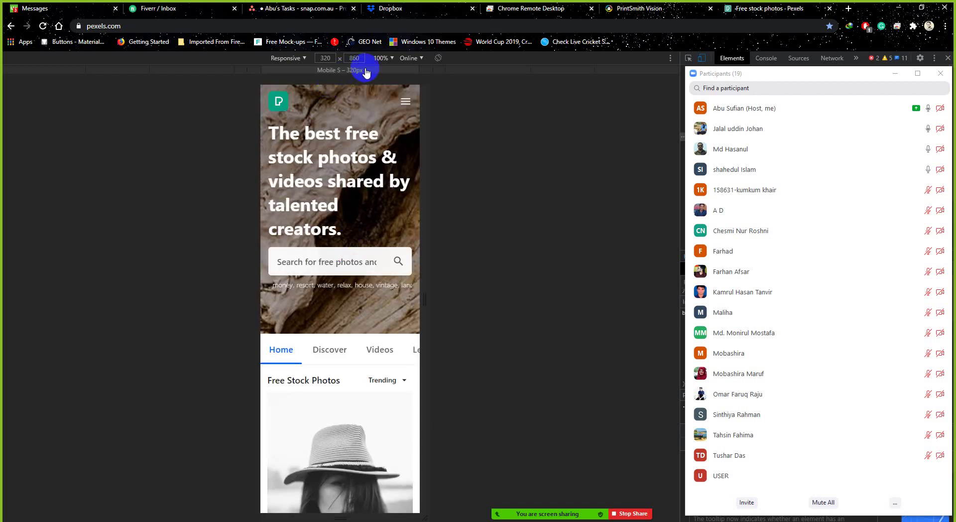
Step: View the Pexels page at 375, 425, 768 and 2560 px widths, and compare the 320 px and 2560 px layouts
{"action": "left_click", "coordinate": [430, 73]}
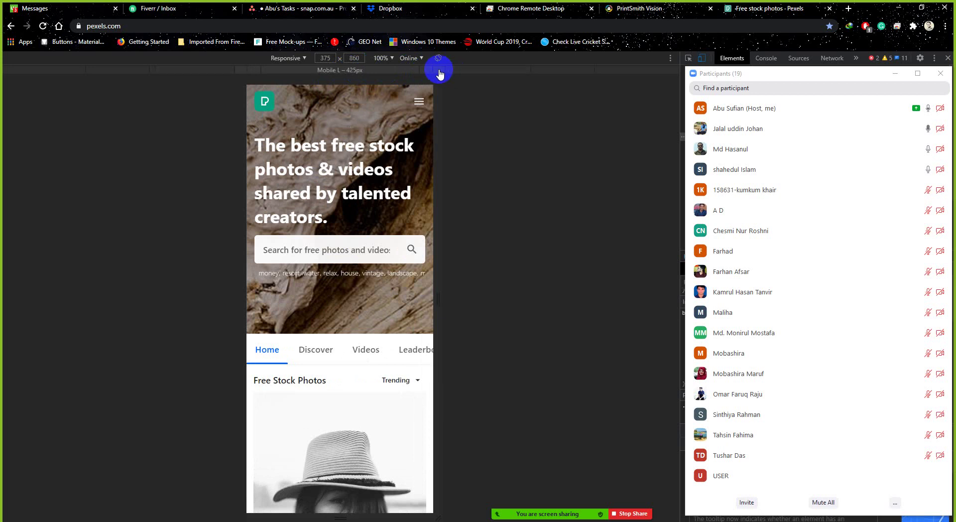
{"action": "left_click", "coordinate": [439, 73]}
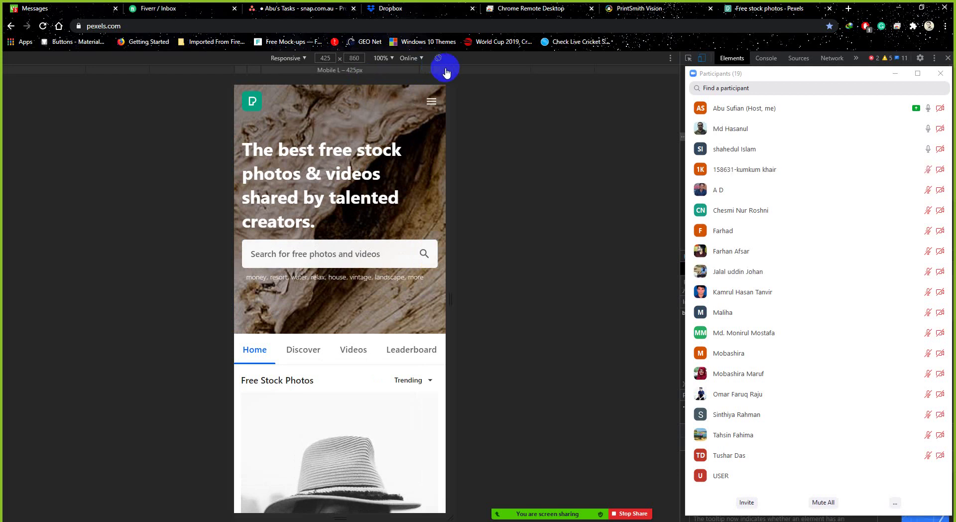
{"action": "left_click", "coordinate": [467, 70]}
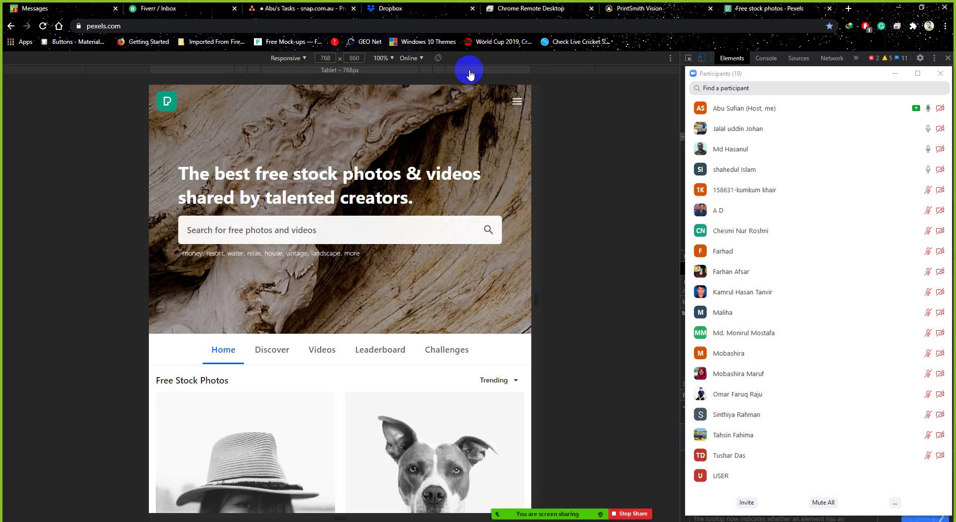
{"action": "left_click", "coordinate": [558, 71]}
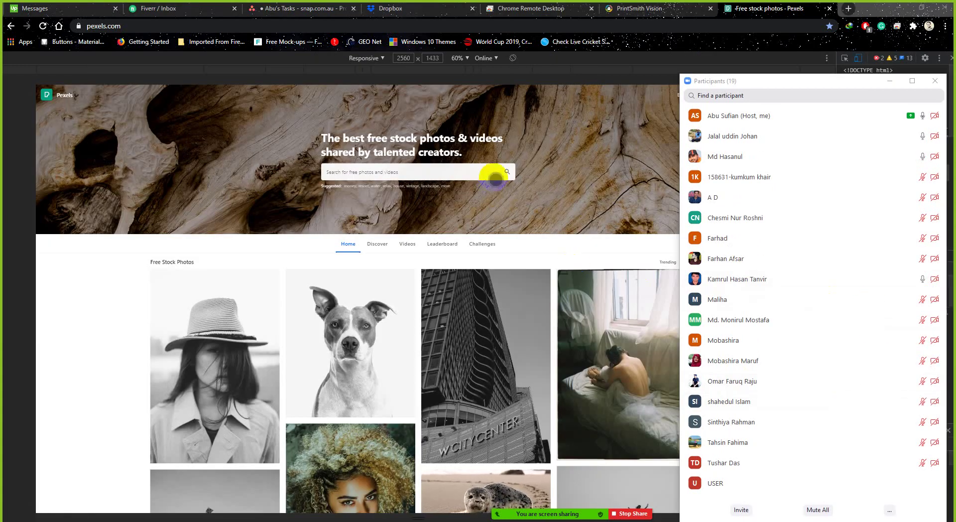
{"action": "left_click", "coordinate": [428, 71]}
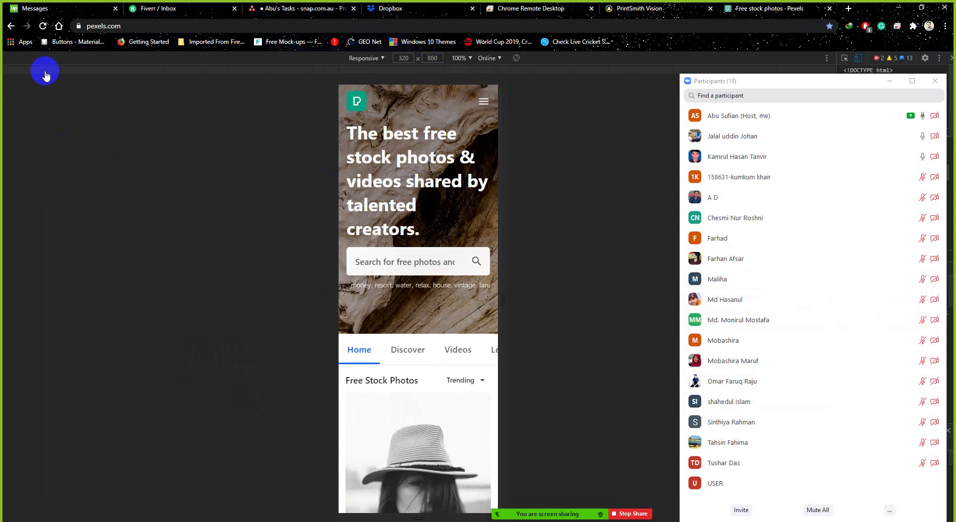
{"action": "left_click", "coordinate": [45, 73]}
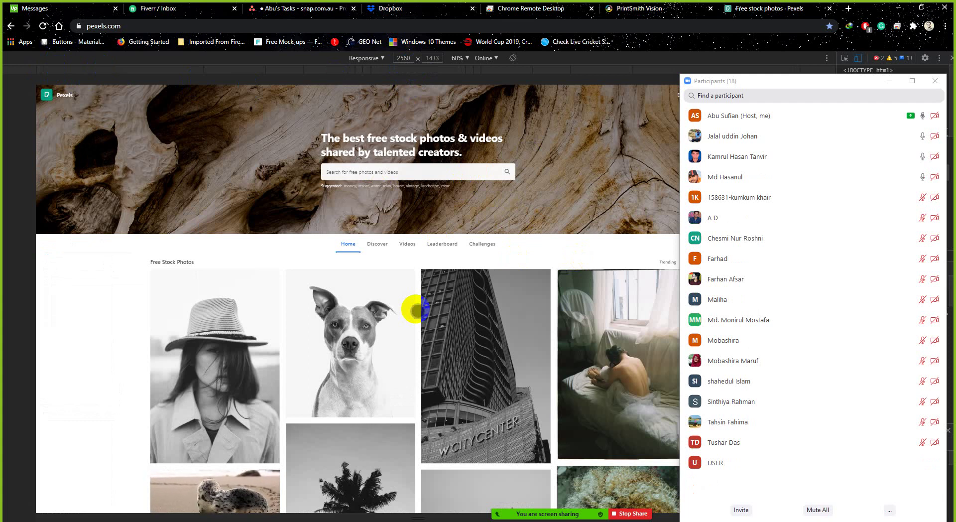
Step: Step the page preview up from 320 px through 425, 768, 1024 and 1440 px to 2560 px
{"action": "left_click", "coordinate": [411, 73]}
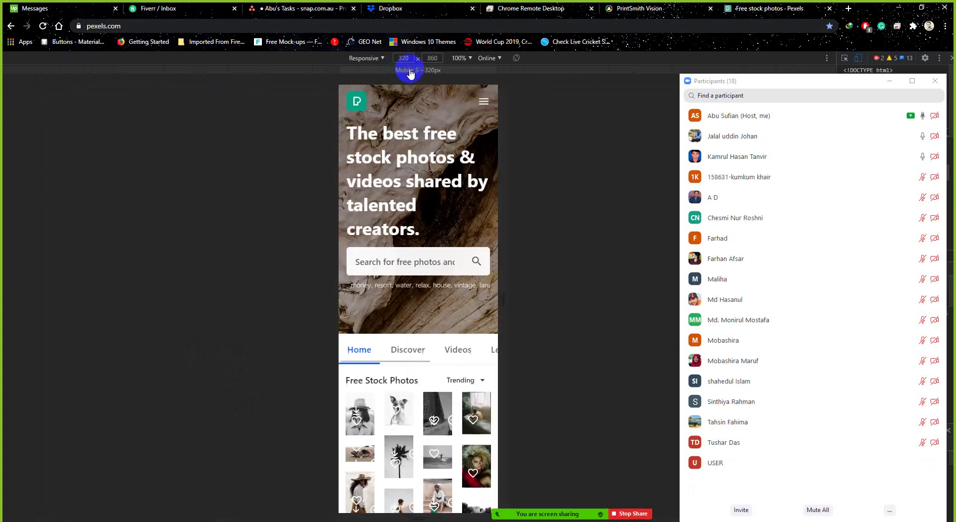
{"action": "left_click", "coordinate": [330, 73]}
{"action": "left_click", "coordinate": [319, 75]}
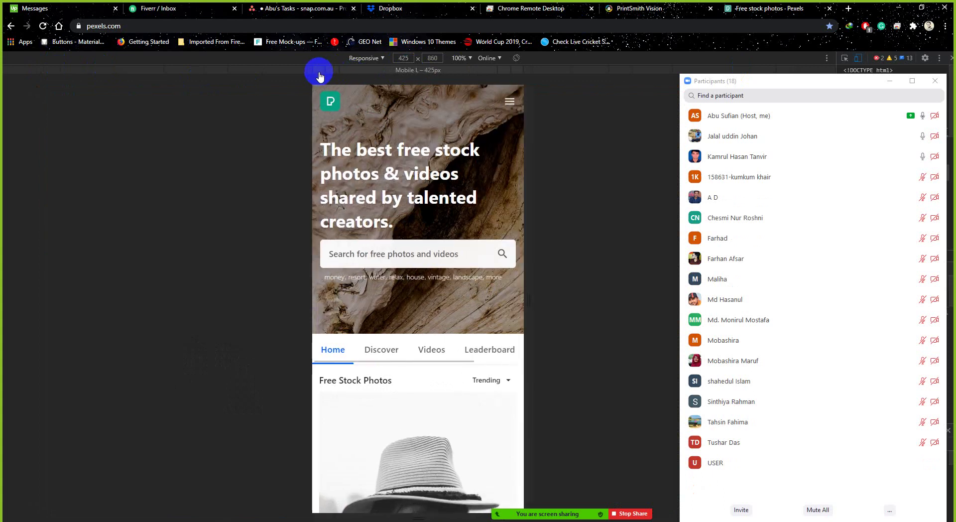
{"action": "left_click", "coordinate": [272, 73]}
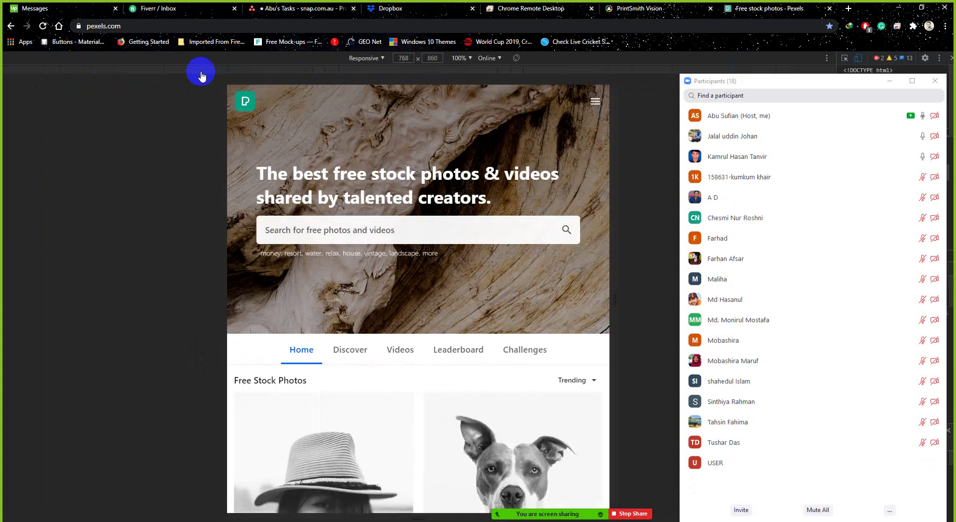
{"action": "left_click", "coordinate": [201, 74]}
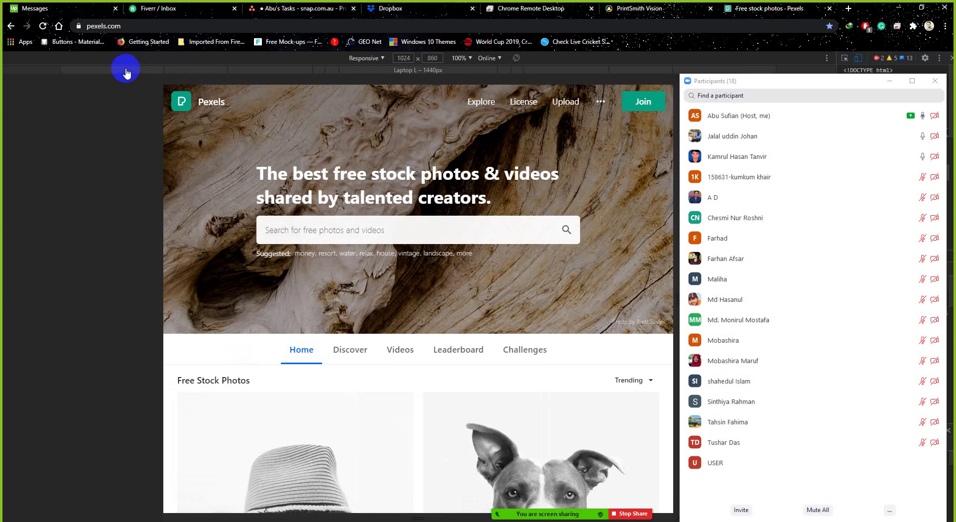
{"action": "left_click", "coordinate": [126, 72]}
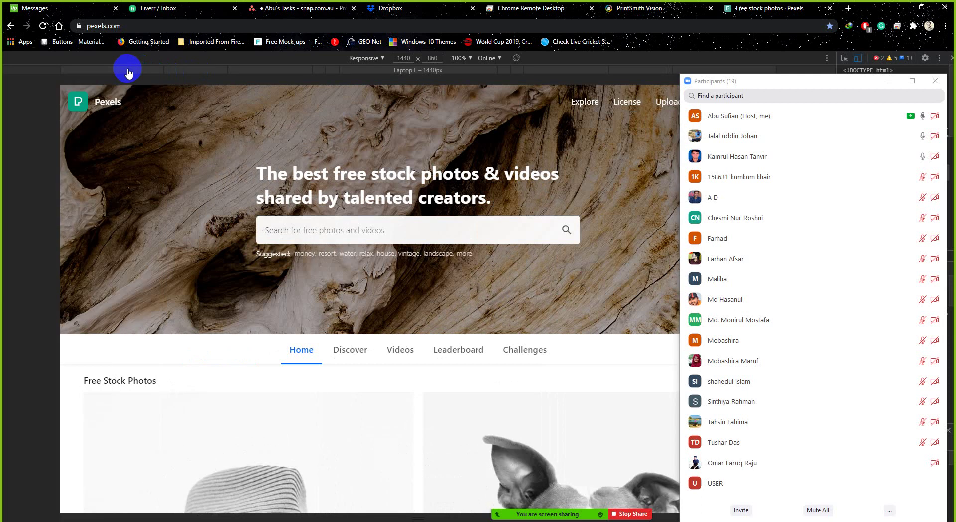
{"action": "left_click", "coordinate": [28, 71]}
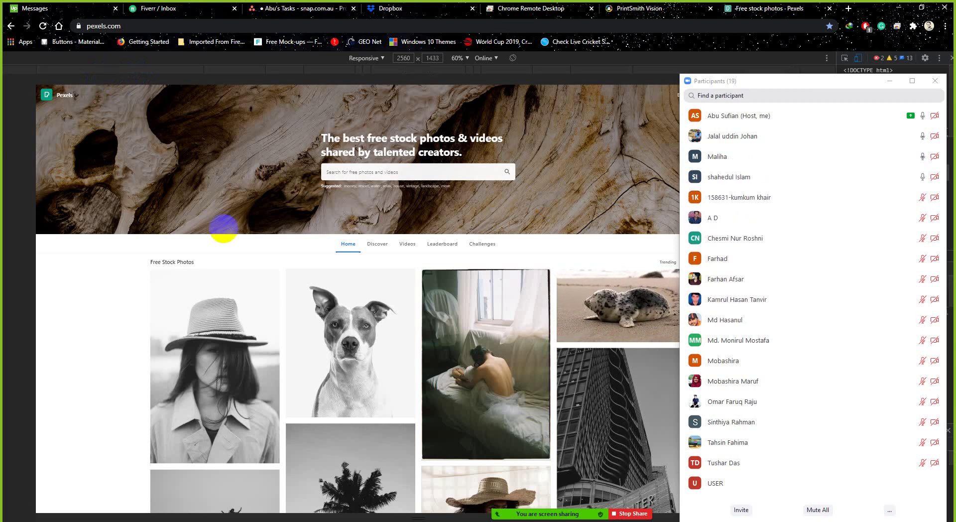
Step: Compare the page at 320 px and 1440 px widths, and look through the first photos in the 320 px layout
{"action": "left_click", "coordinate": [418, 70]}
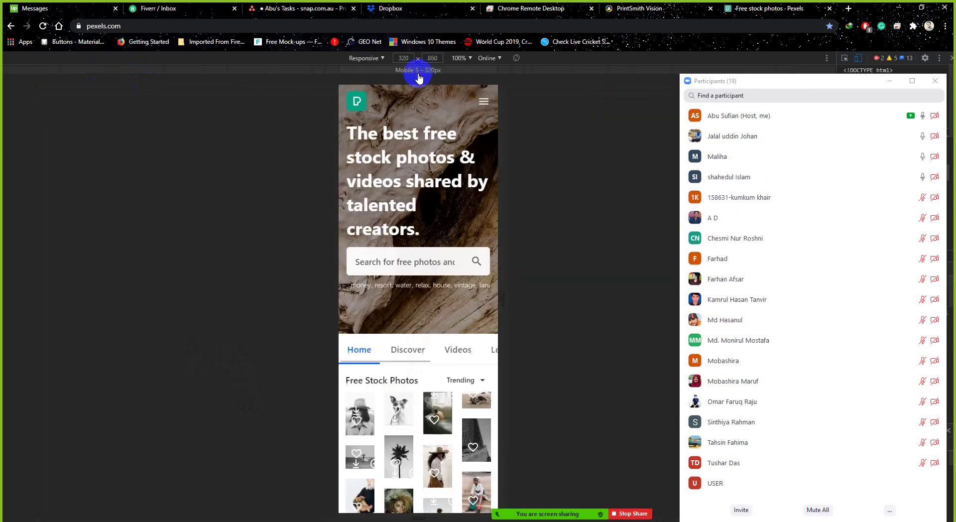
{"action": "left_click", "coordinate": [77, 71]}
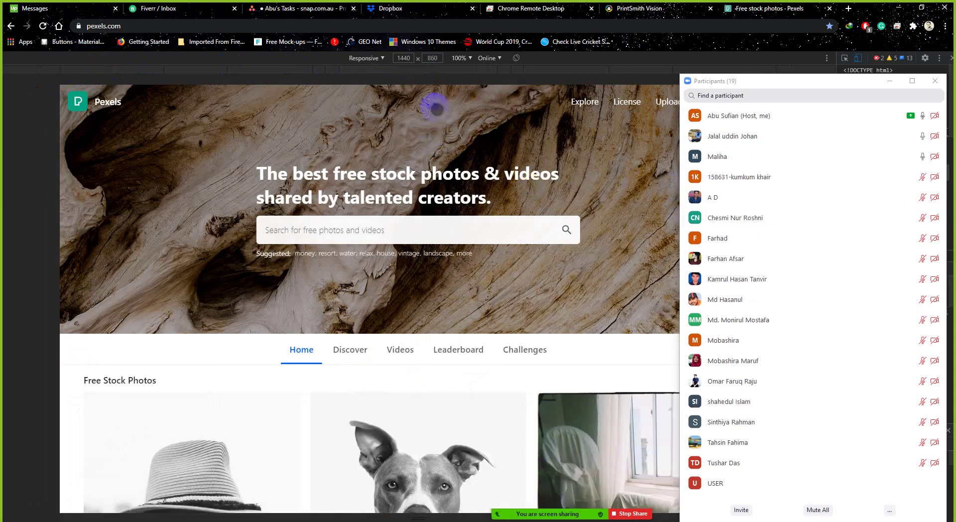
{"action": "left_click", "coordinate": [434, 70]}
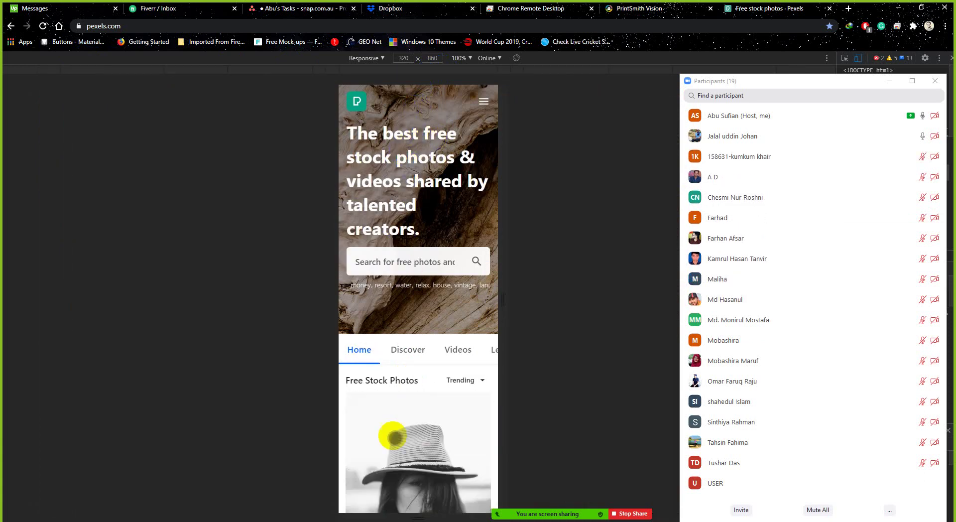
{"action": "scroll", "coordinate": [397, 396], "scroll_direction": "down", "scroll_amount": 5}
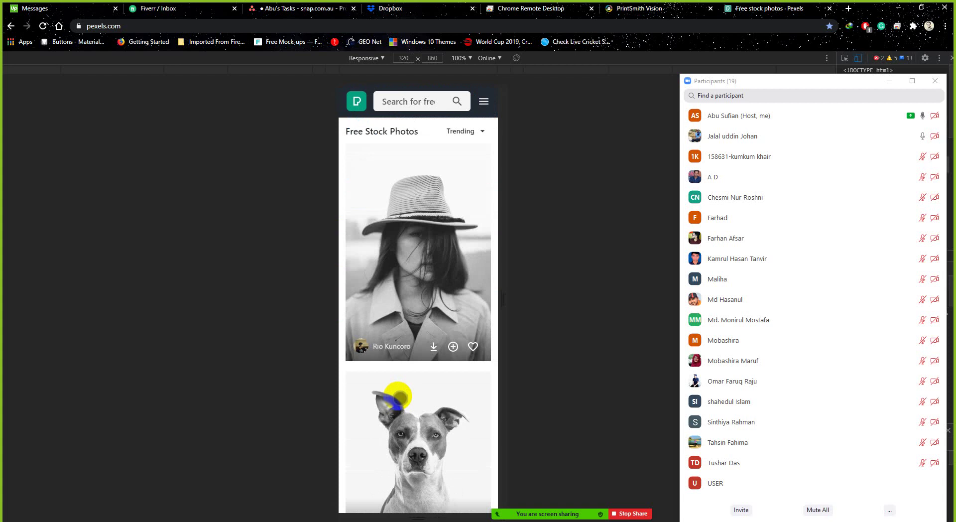
{"action": "scroll", "coordinate": [398, 396], "scroll_direction": "up", "scroll_amount": 5}
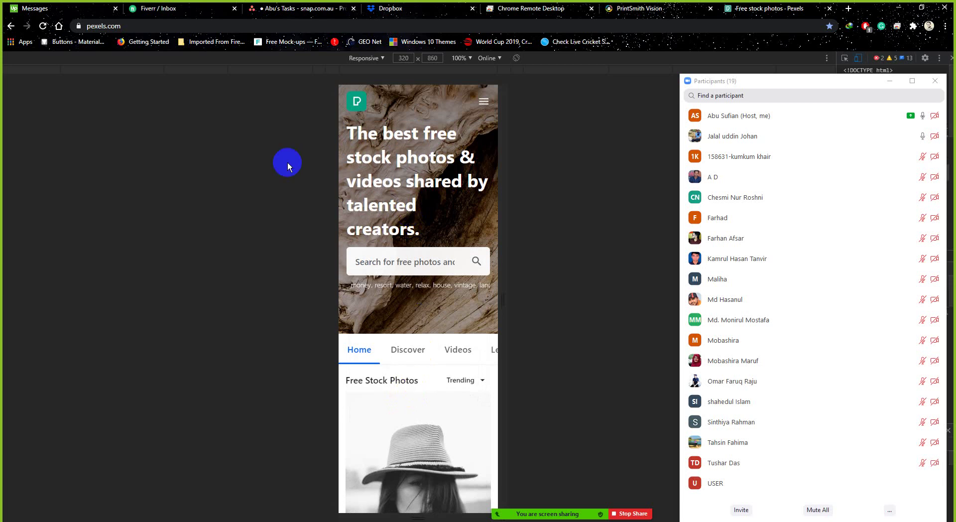
Step: Show the page at 1440 px and 2560 px, return to 320 px and browse the single-column photos down and back up
{"action": "left_click", "coordinate": [81, 69]}
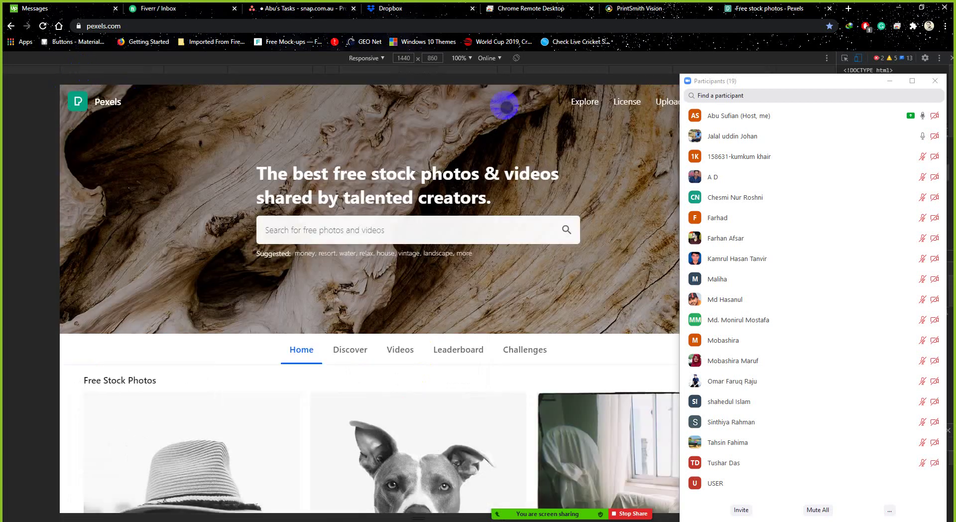
{"action": "left_click", "coordinate": [36, 70]}
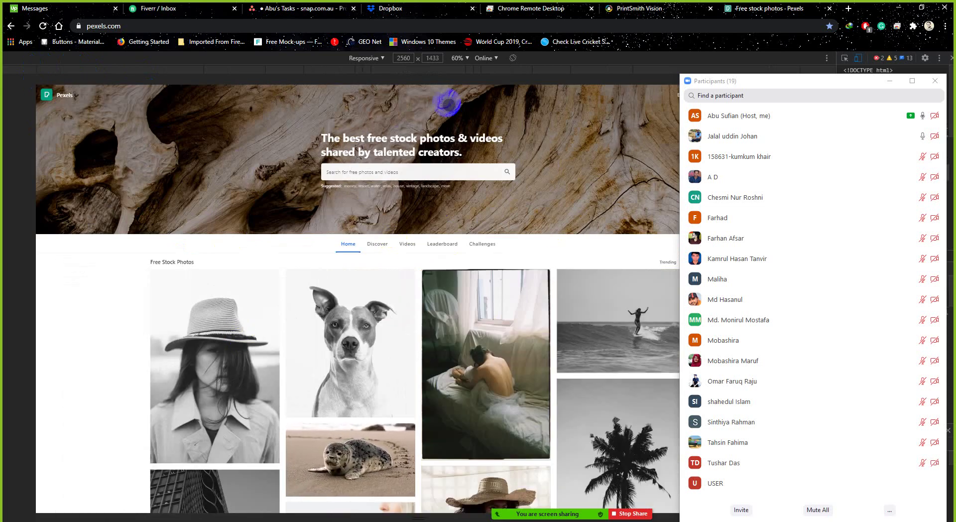
{"action": "left_click", "coordinate": [428, 74]}
{"action": "scroll", "coordinate": [390, 407], "scroll_direction": "down", "scroll_amount": 8}
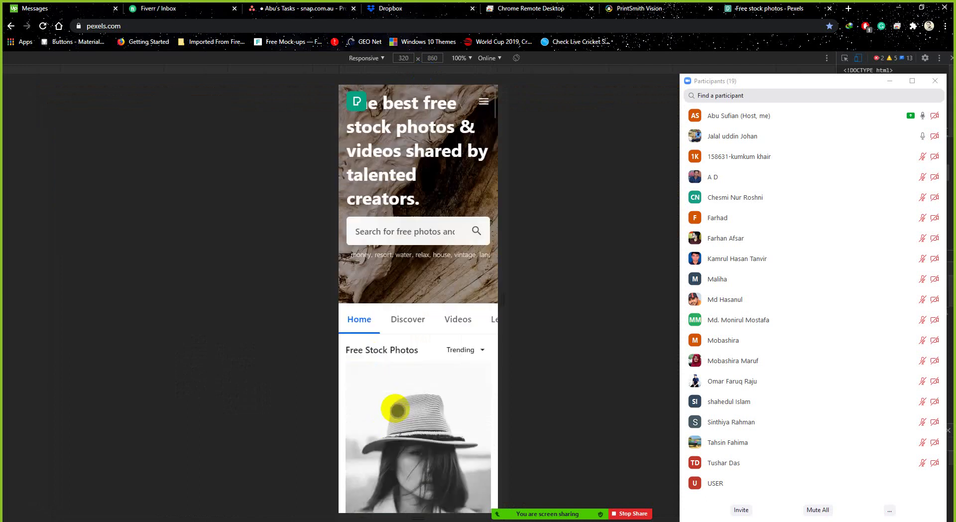
{"action": "scroll", "coordinate": [398, 410], "scroll_direction": "down", "scroll_amount": 12}
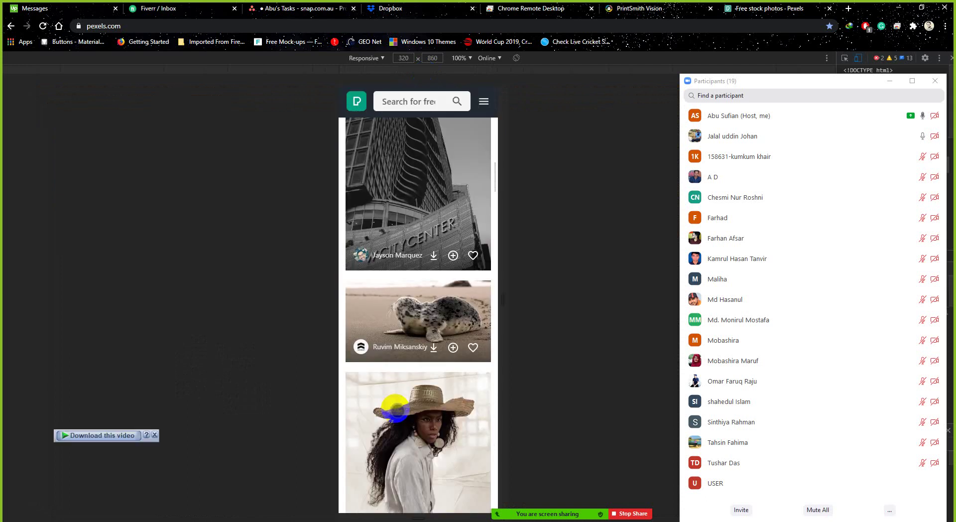
{"action": "scroll", "coordinate": [397, 410], "scroll_direction": "up", "scroll_amount": 6}
{"action": "scroll", "coordinate": [397, 409], "scroll_direction": "up", "scroll_amount": 15}
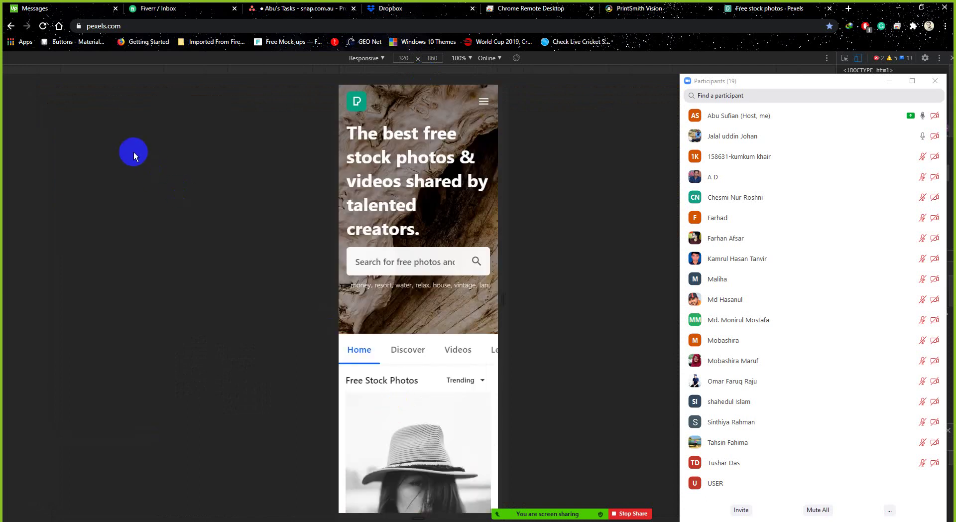
Step: Compare the page's navigation bar at 768 px and 320 px widths, pointing out the cut-off Leaderboard entry in the narrow layout
{"action": "left_click", "coordinate": [47, 68]}
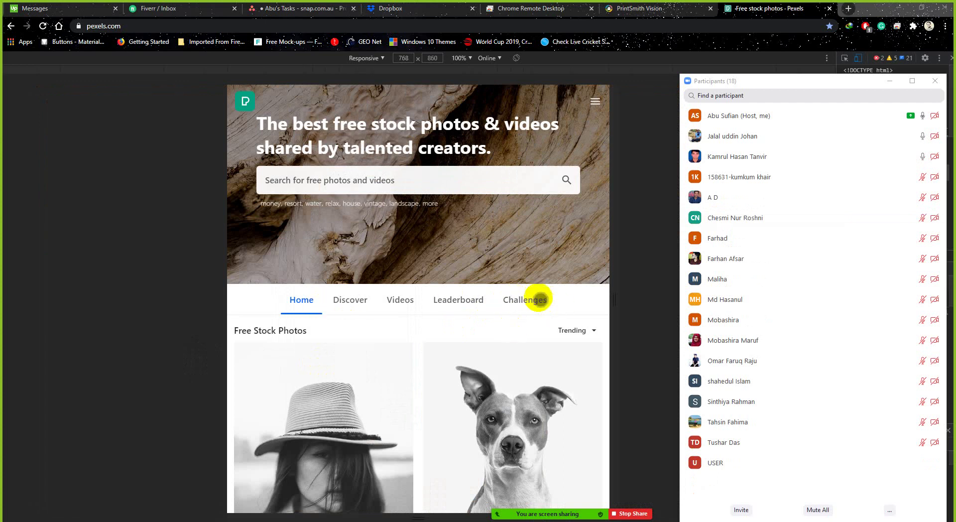
{"action": "left_click", "coordinate": [369, 74]}
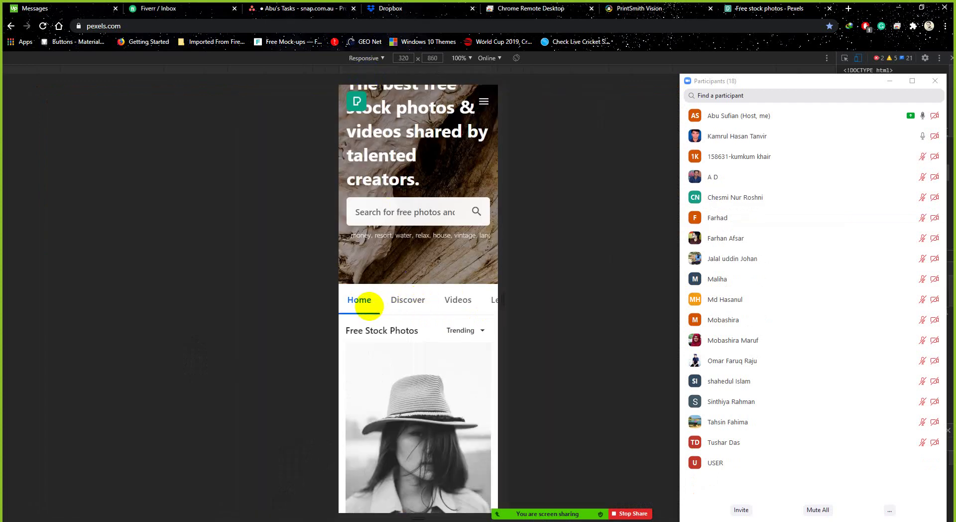
{"action": "left_click", "coordinate": [495, 302]}
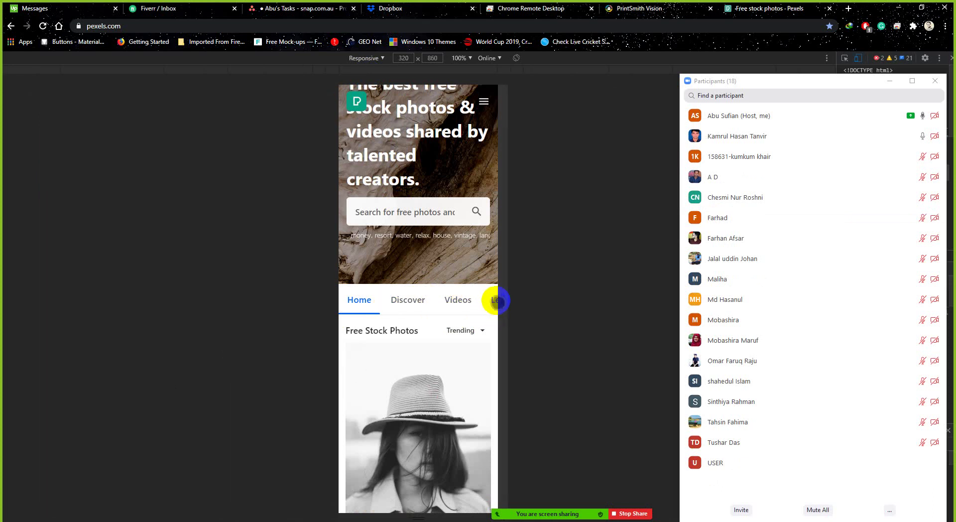
{"action": "left_click", "coordinate": [494, 302]}
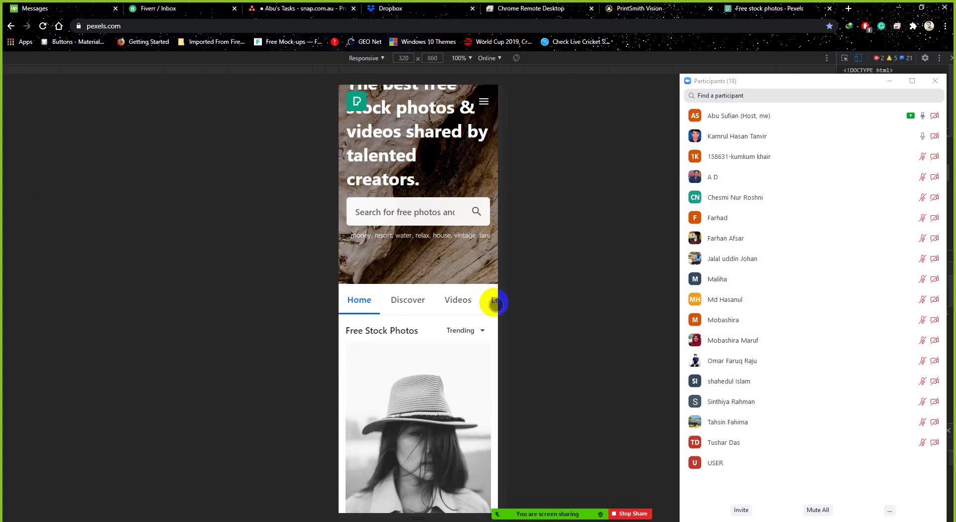
Step: Slide the 320 px layout's navigation bar across to the Leaderboard and Challenges entries and back to Home
{"action": "left_click_drag", "start_coordinate": [495, 302], "coordinate": [373, 301]}
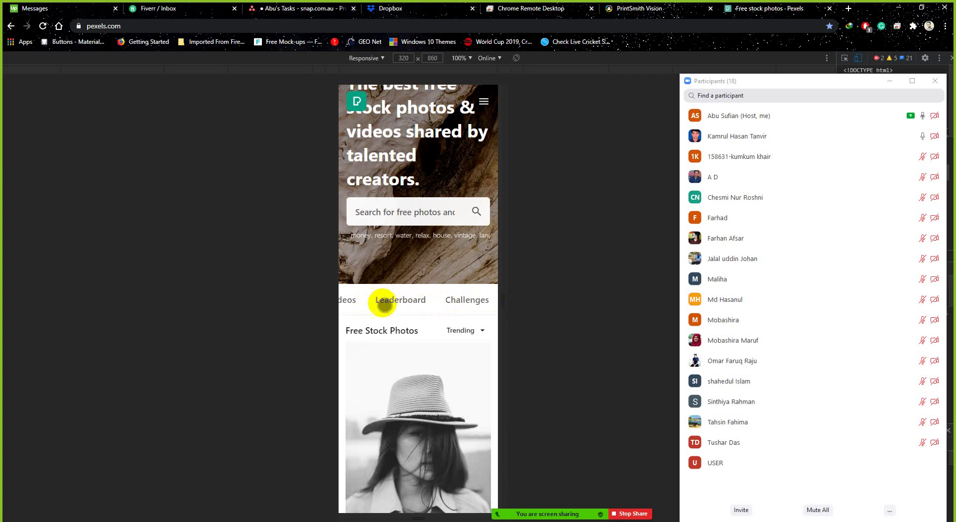
{"action": "left_click", "coordinate": [408, 301]}
{"action": "left_click_drag", "start_coordinate": [457, 298], "coordinate": [385, 308]}
{"action": "left_click_drag", "start_coordinate": [453, 299], "coordinate": [513, 296]}
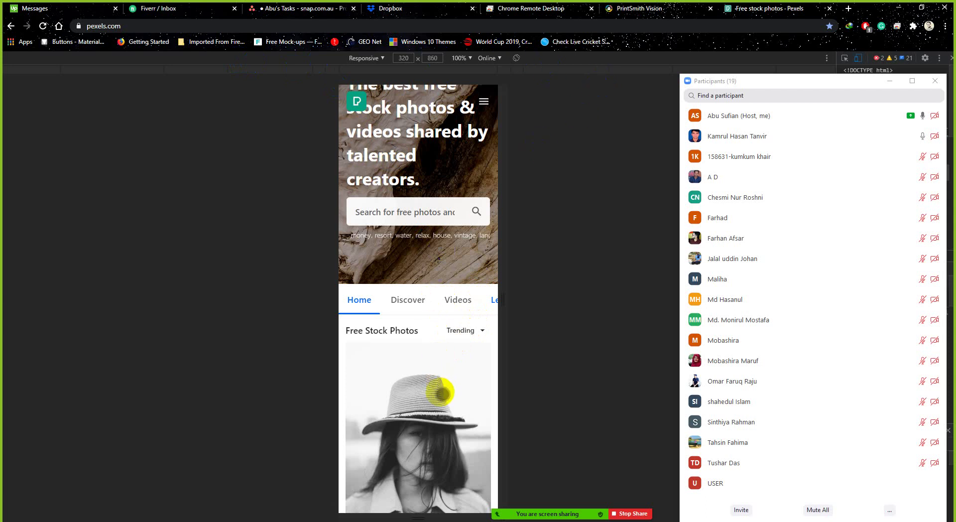
Step: Look through the first photos in the 320 px layout and return to the cut-off end of the navigation bar
{"action": "scroll", "coordinate": [440, 397], "scroll_direction": "down", "scroll_amount": 5}
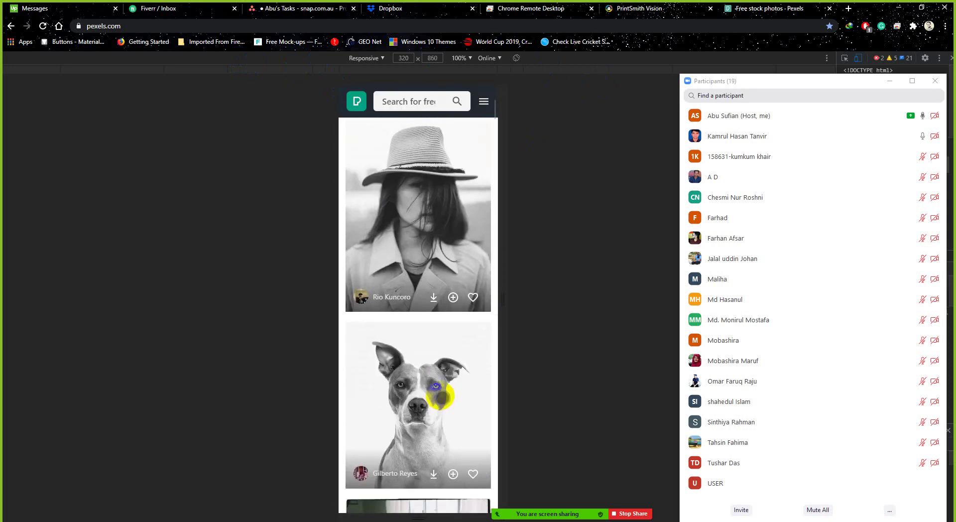
{"action": "scroll", "coordinate": [438, 395], "scroll_direction": "up", "scroll_amount": 6}
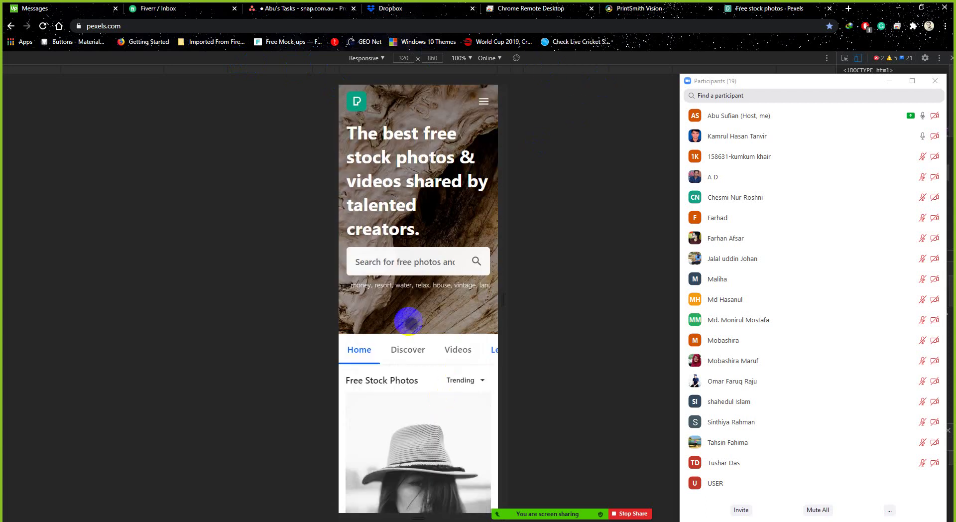
{"action": "scroll", "coordinate": [375, 388], "scroll_direction": "down", "scroll_amount": 5}
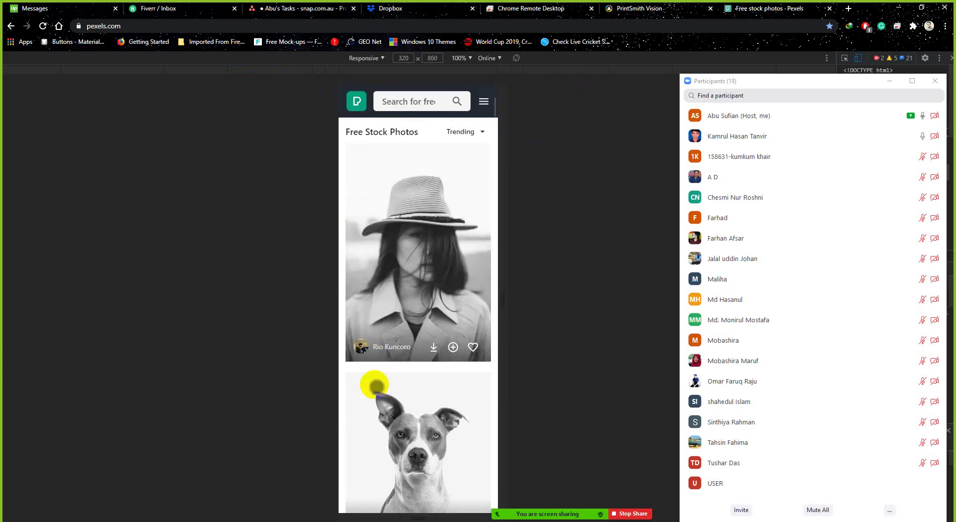
{"action": "scroll", "coordinate": [391, 312], "scroll_direction": "up", "scroll_amount": 2}
{"action": "scroll", "coordinate": [457, 224], "scroll_direction": "up", "scroll_amount": 3}
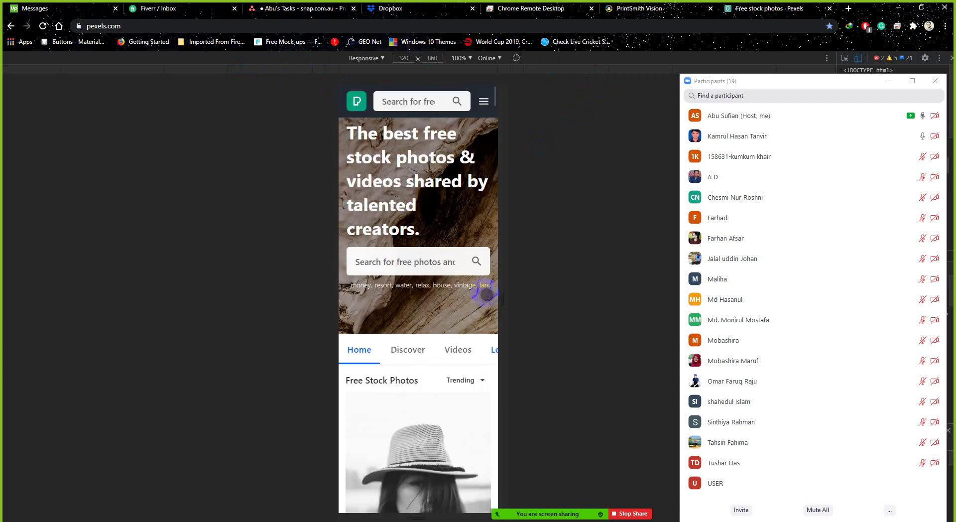
{"action": "left_click_drag", "start_coordinate": [476, 352], "coordinate": [502, 341]}
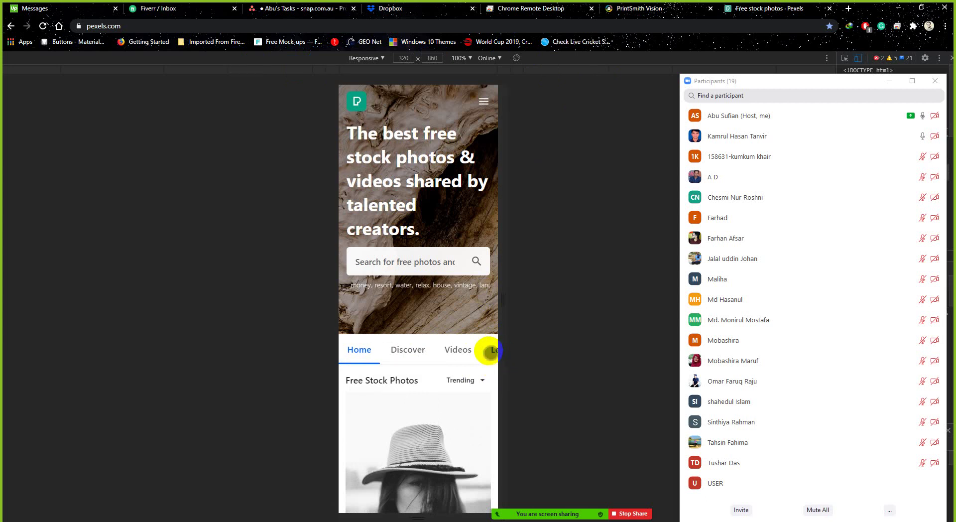
{"action": "left_click_drag", "start_coordinate": [489, 351], "coordinate": [547, 349]}
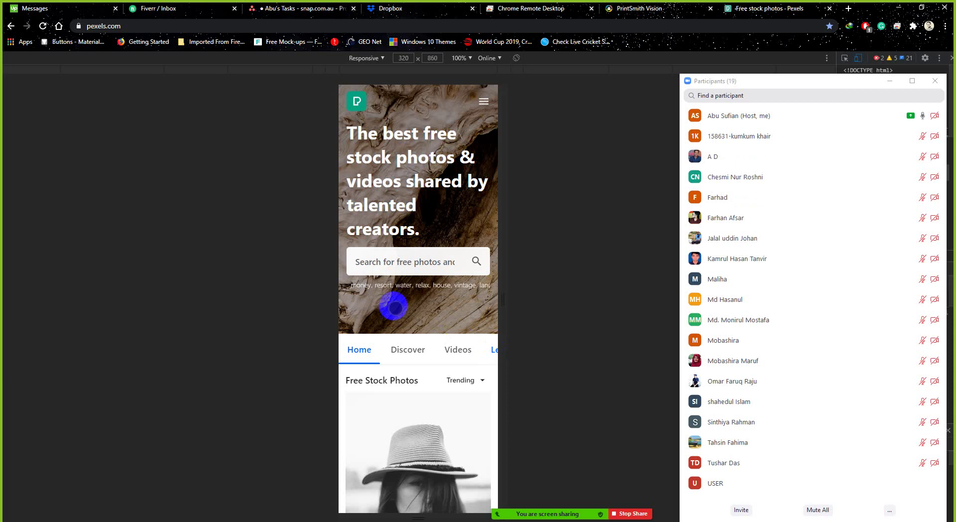
Step: Set the page preview to 1440 px wide and bring up the Google results for "bootstrap guidelines psd"
{"action": "left_click", "coordinate": [122, 72]}
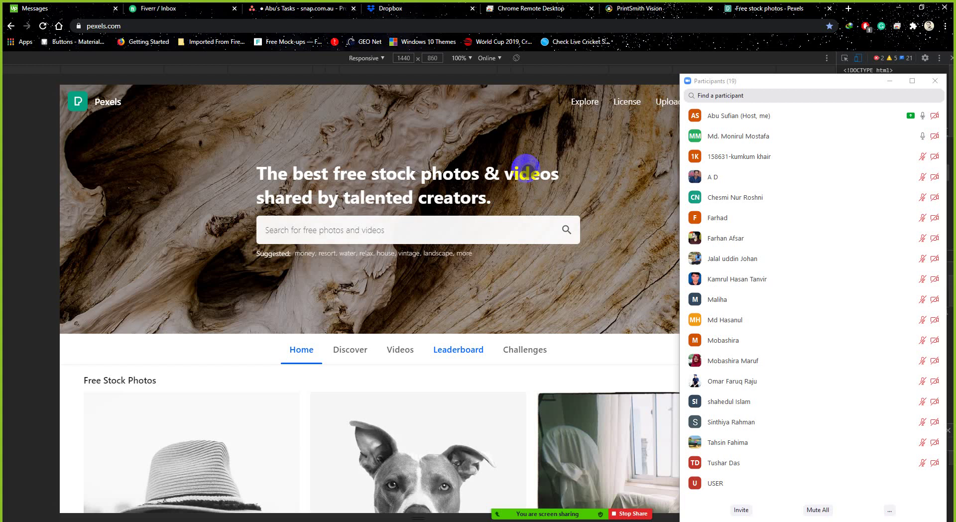
{"action": "left_click", "coordinate": [124, 73]}
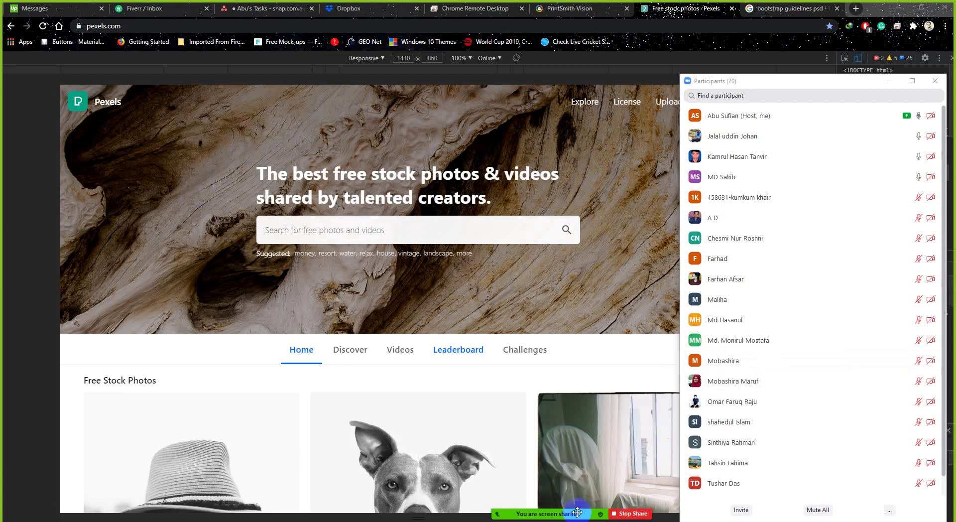
{"action": "left_click", "coordinate": [777, 9]}
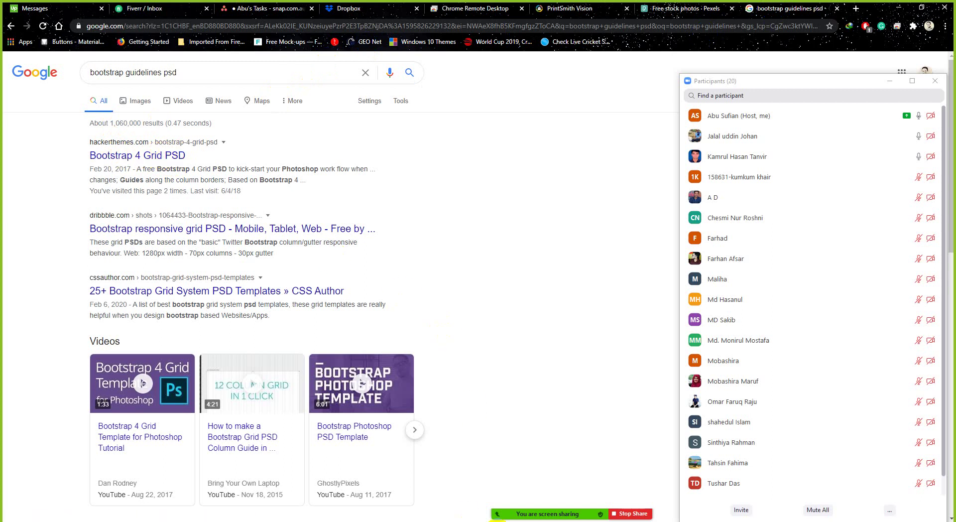
Step: Switch to Photoshop and view all four artboards of bootstrap-v4-grid-artboards.psd side by side
{"action": "left_click", "coordinate": [43, 473]}
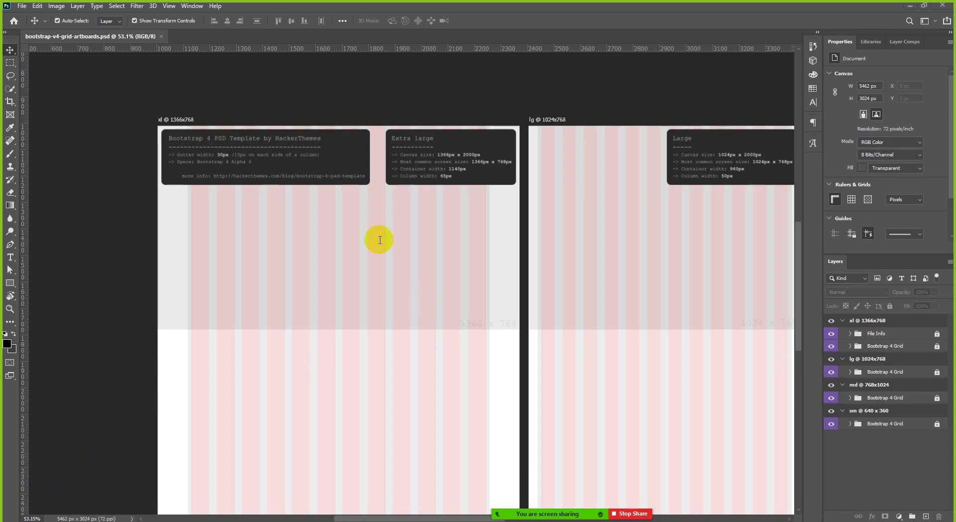
{"action": "scroll", "coordinate": [343, 208], "scroll_direction": "down", "scroll_amount": 3}
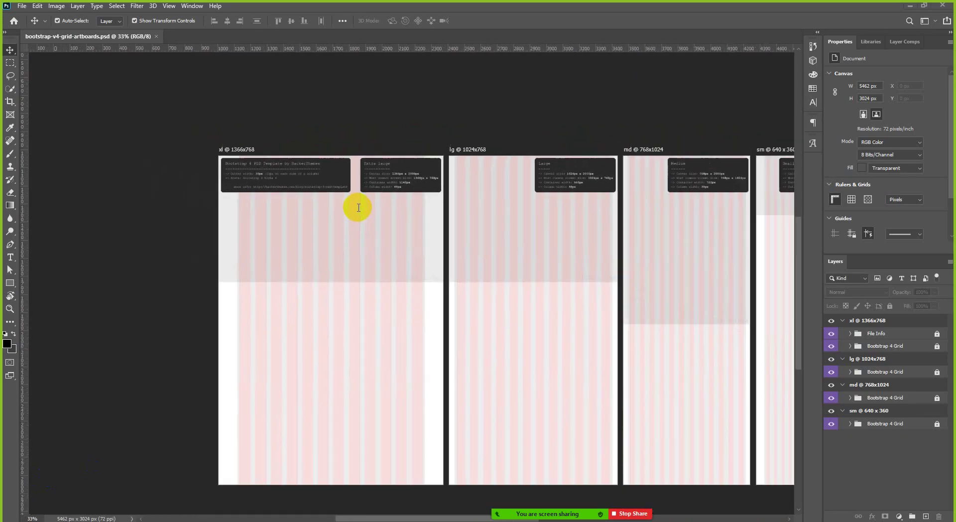
{"action": "scroll", "coordinate": [359, 207], "scroll_direction": "right", "scroll_amount": 5}
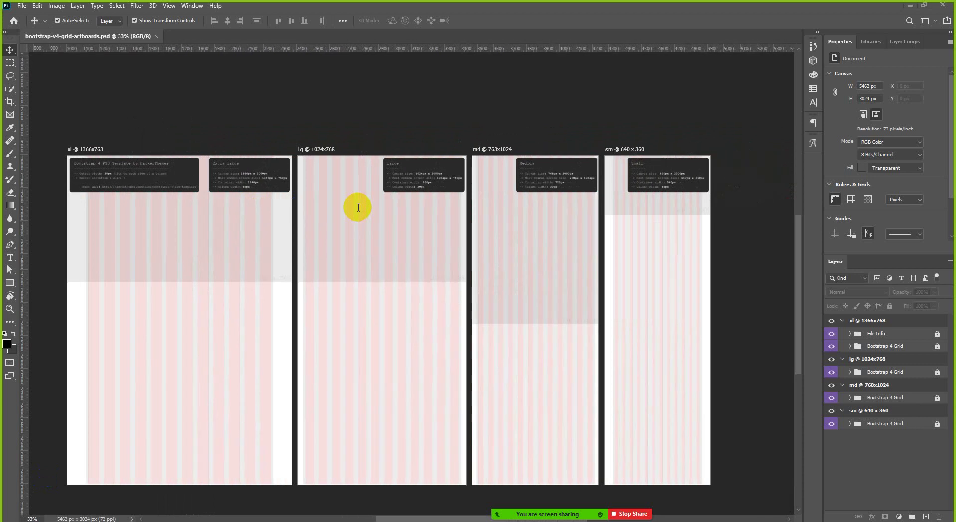
{"action": "scroll", "coordinate": [515, 181], "scroll_direction": "down", "scroll_amount": 2}
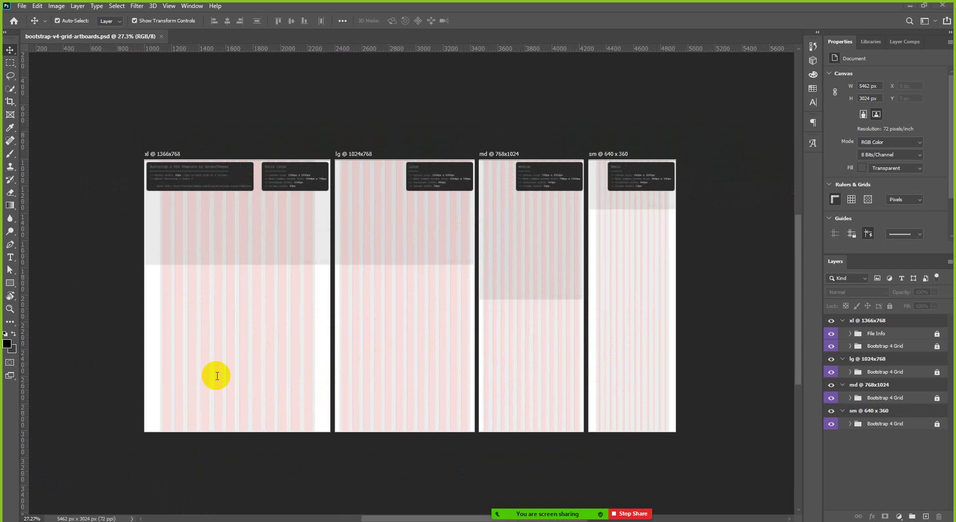
{"action": "scroll", "coordinate": [209, 358], "scroll_direction": "up", "scroll_amount": 1}
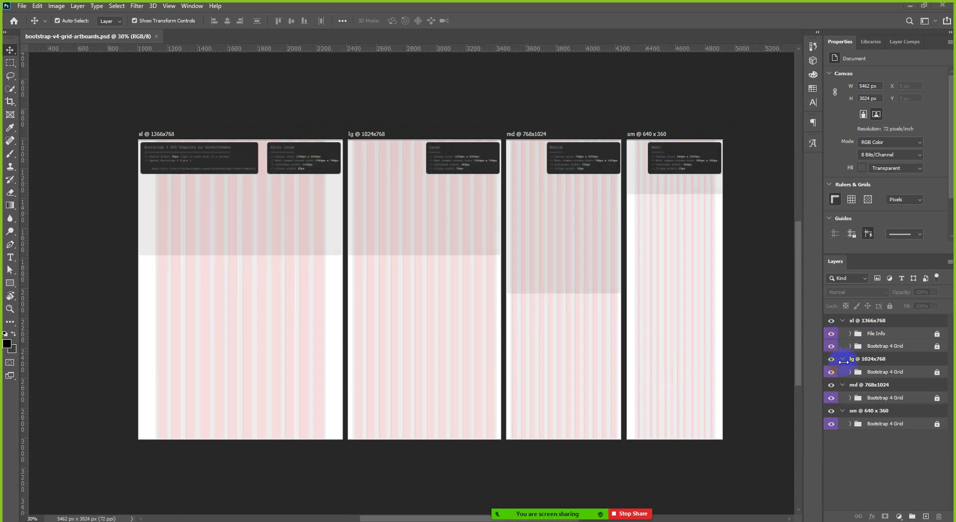
Step: Collapse the lg @ 1024x768, md @ 768x1024 and sm @ 640 x 360 artboards in the layer list and hide them
{"action": "left_click", "coordinate": [843, 358]}
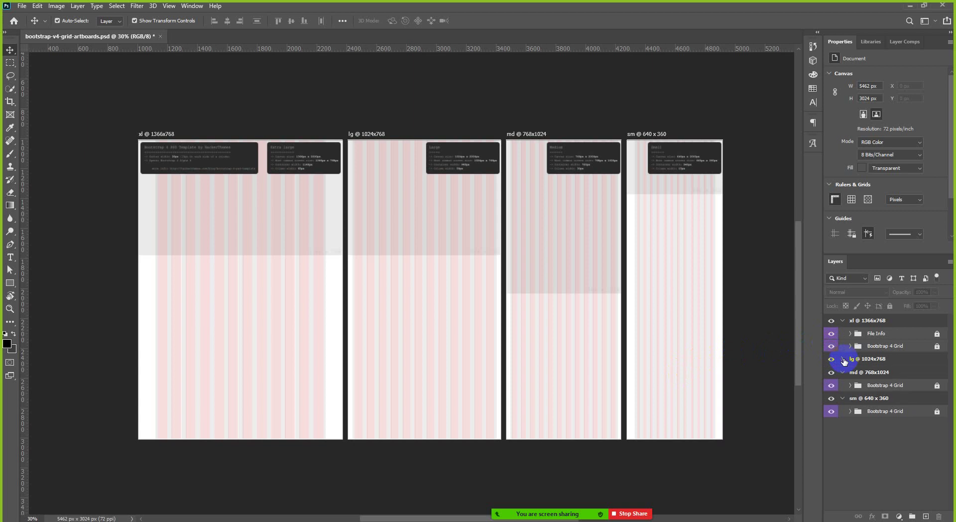
{"action": "left_click", "coordinate": [843, 374]}
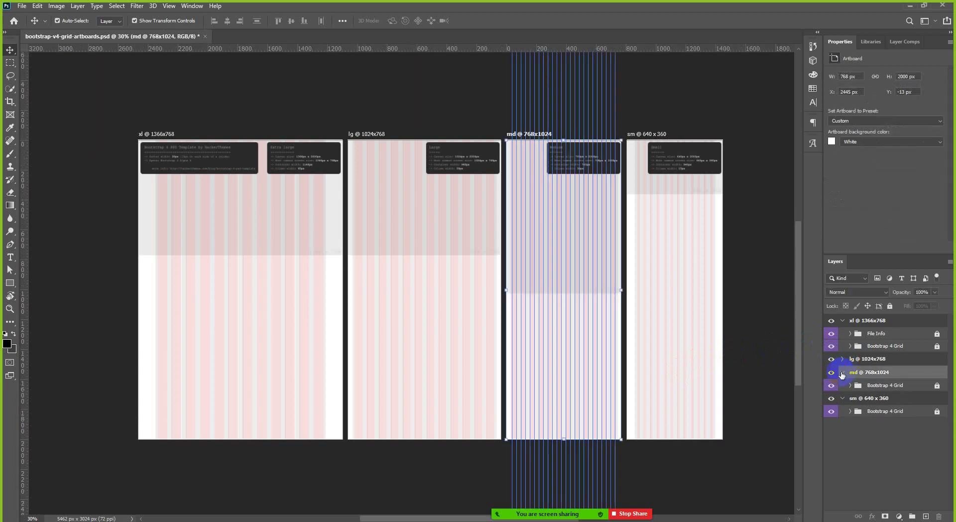
{"action": "left_click", "coordinate": [842, 374]}
{"action": "left_click", "coordinate": [844, 386]}
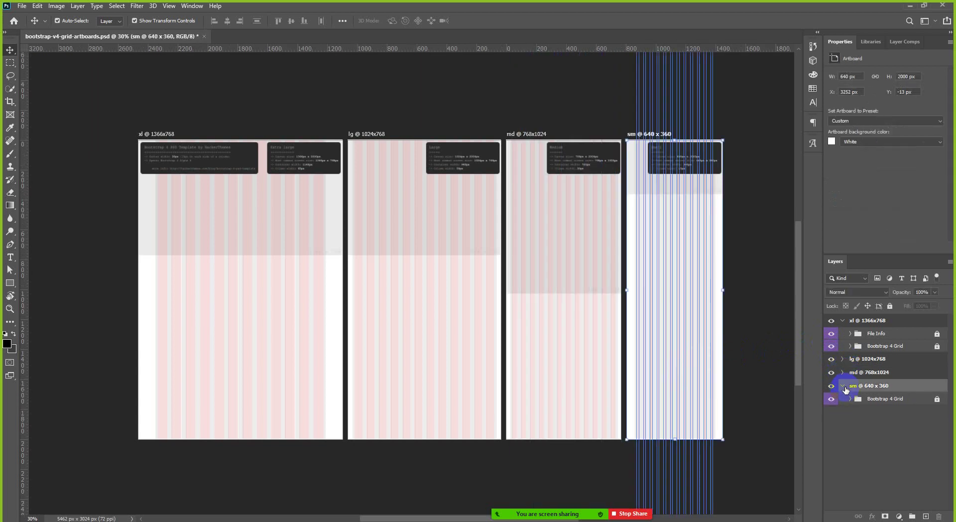
{"action": "left_click", "coordinate": [843, 387]}
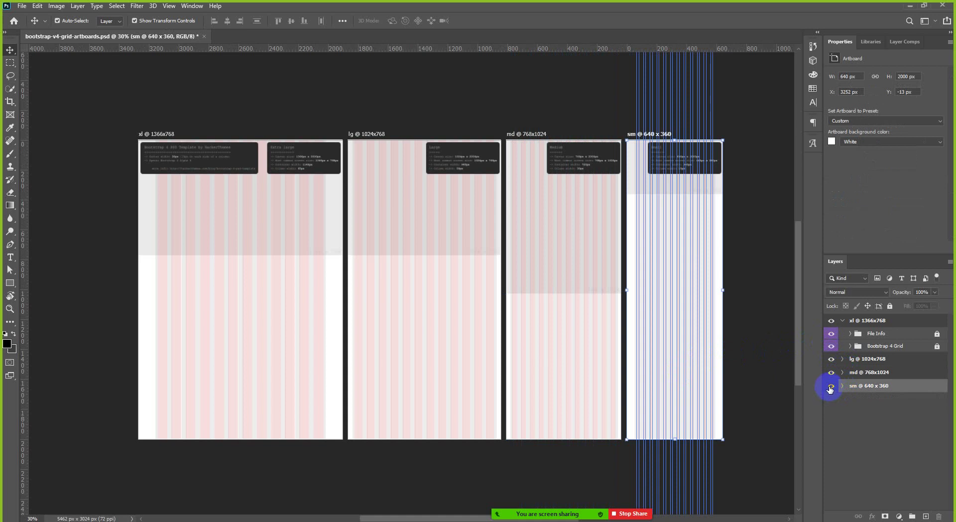
{"action": "left_click", "coordinate": [831, 386]}
{"action": "left_click", "coordinate": [831, 373]}
{"action": "left_click", "coordinate": [831, 359]}
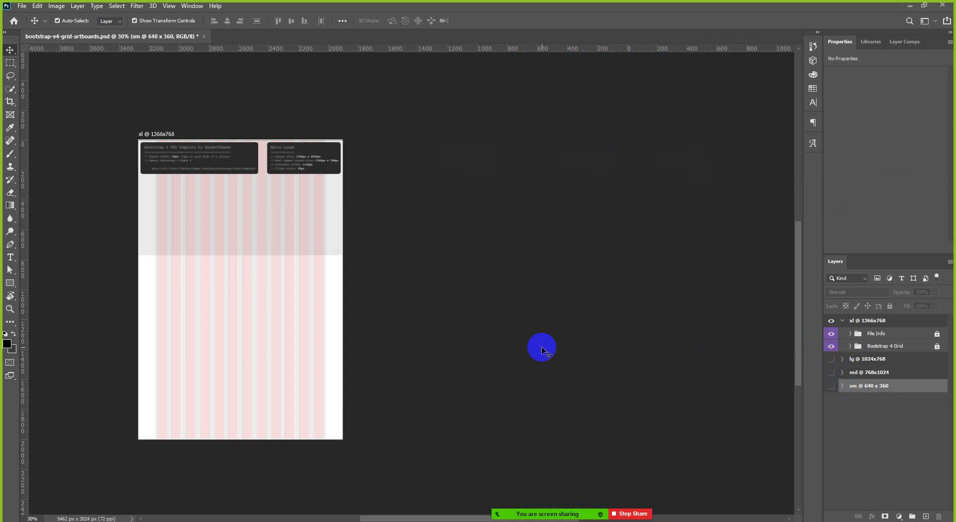
Step: Examine the xl artboard's info boxes for the gutter, canvas, container and column sizes, and compare them with the grid columns
{"action": "scroll", "coordinate": [247, 324], "scroll_direction": "up", "scroll_amount": 2}
{"action": "scroll", "coordinate": [97, 199], "scroll_direction": "up", "scroll_amount": 3}
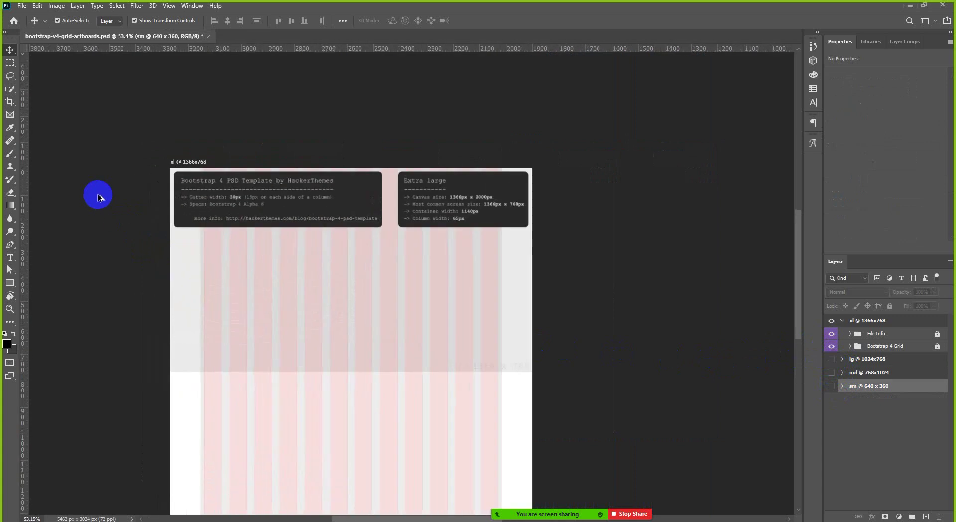
{"action": "scroll", "coordinate": [241, 183], "scroll_direction": "up", "scroll_amount": 4}
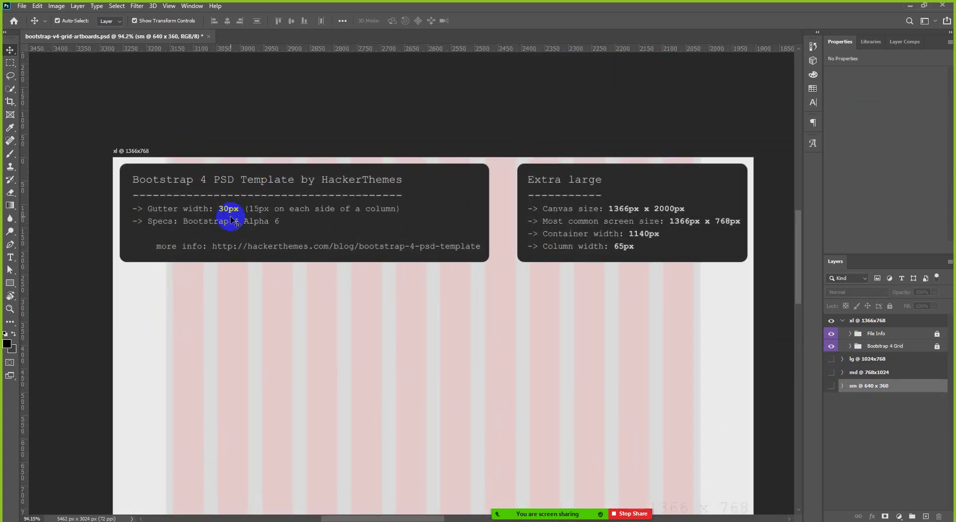
{"action": "scroll", "coordinate": [231, 220], "scroll_direction": "down", "scroll_amount": 1}
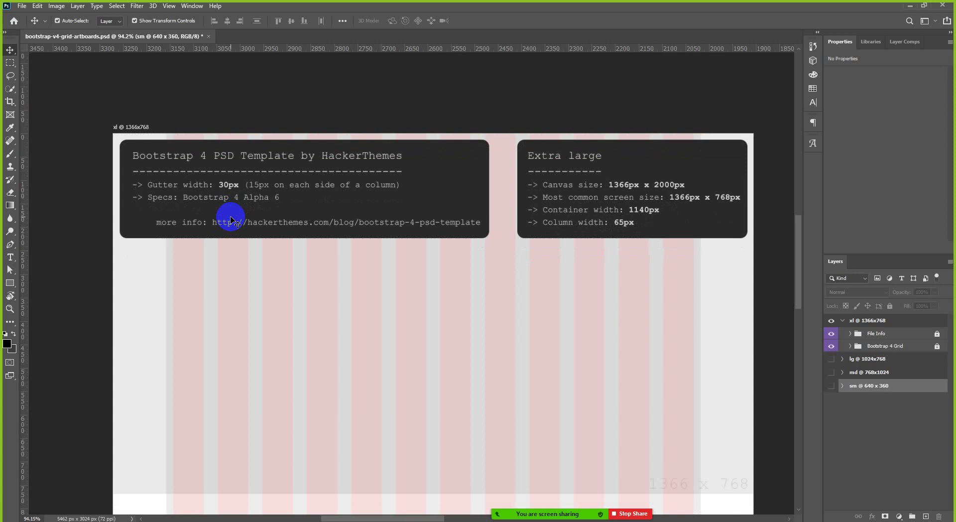
{"action": "scroll", "coordinate": [303, 258], "scroll_direction": "down", "scroll_amount": 1}
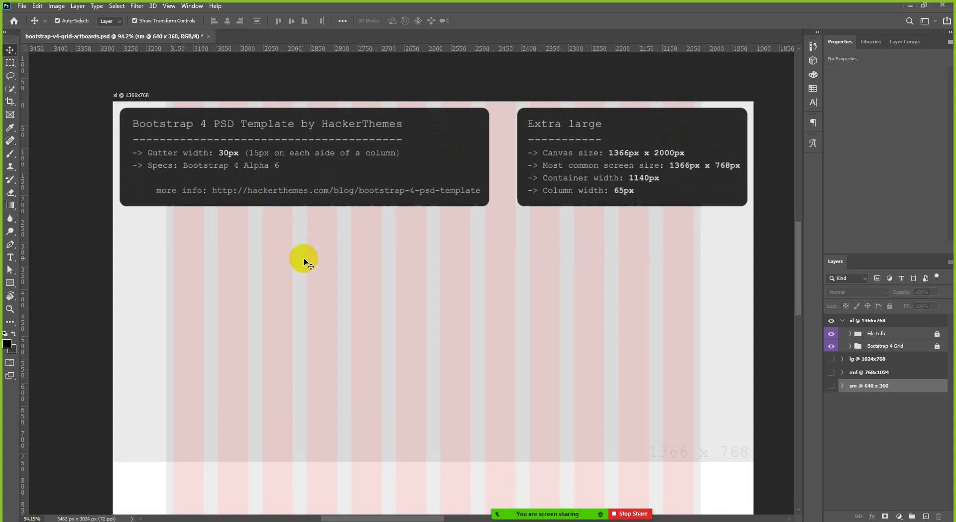
{"action": "scroll", "coordinate": [324, 238], "scroll_direction": "up", "scroll_amount": 1}
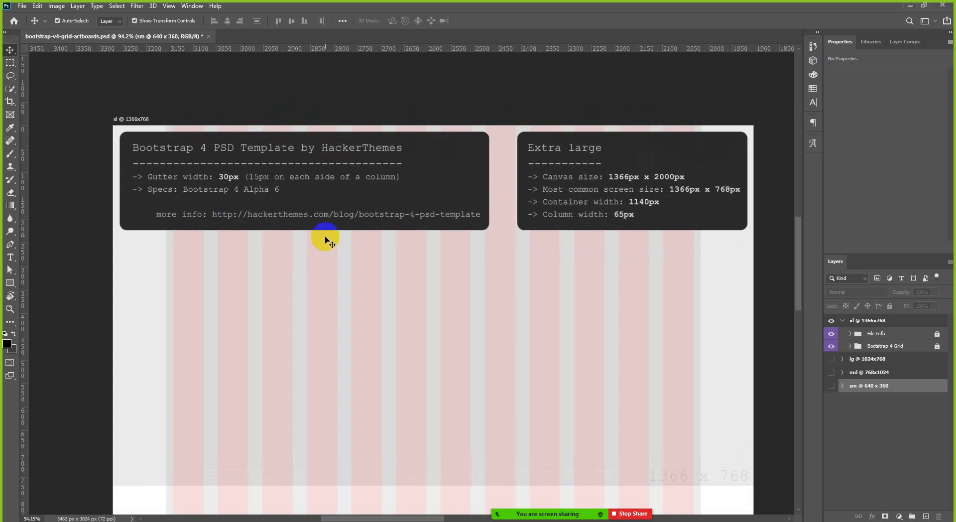
{"action": "scroll", "coordinate": [583, 167], "scroll_direction": "up", "scroll_amount": 1}
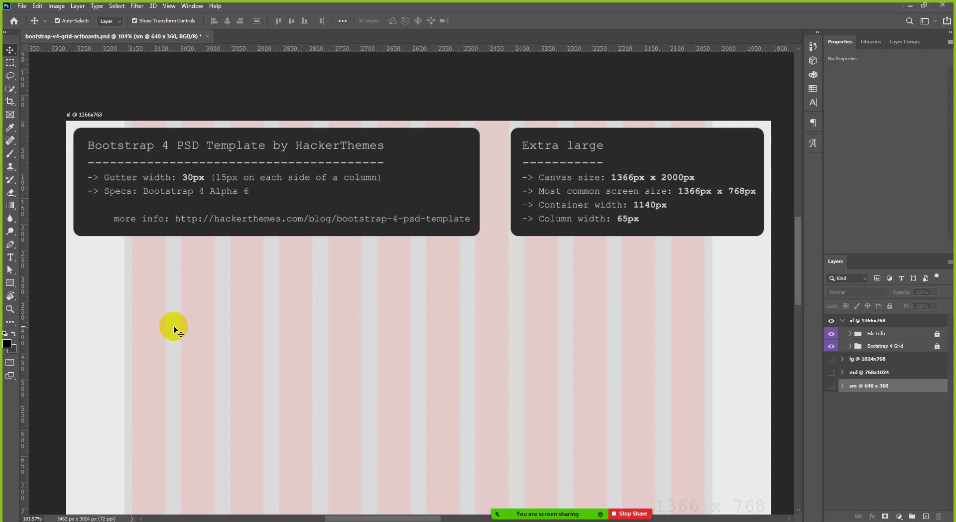
{"action": "mouse_move", "coordinate": [115, 212]}
{"action": "left_mouse_down"}
{"action": "mouse_move", "coordinate": [133, 199]}
{"action": "mouse_move", "coordinate": [134, 179]}
{"action": "mouse_move", "coordinate": [121, 182]}
{"action": "mouse_move", "coordinate": [191, 183]}
{"action": "left_mouse_up"}
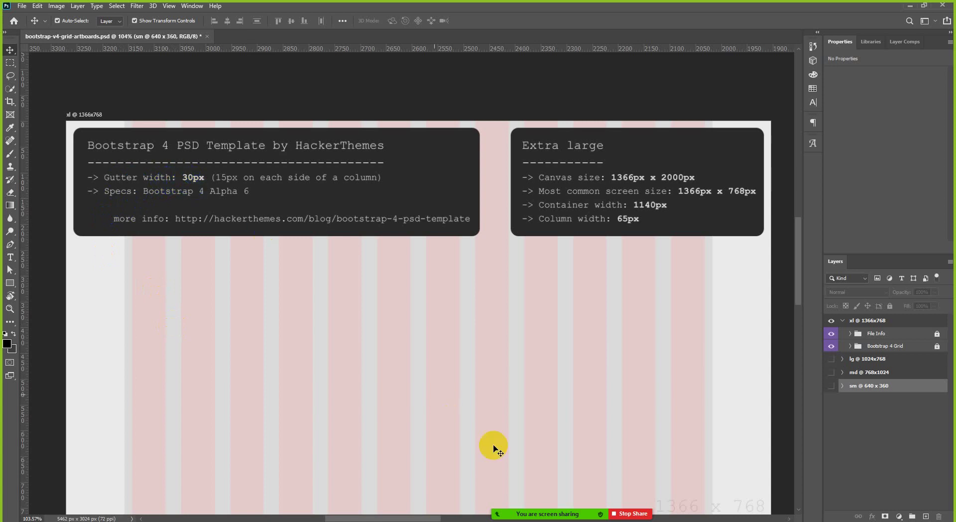
Step: Check the meeting's participants list and close its window
{"action": "left_click", "coordinate": [549, 497]}
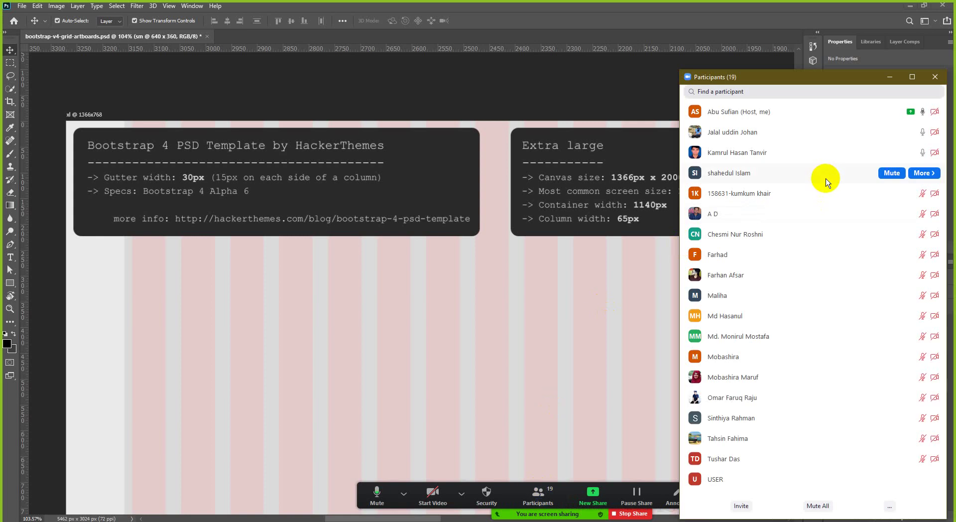
{"action": "left_click", "coordinate": [936, 77]}
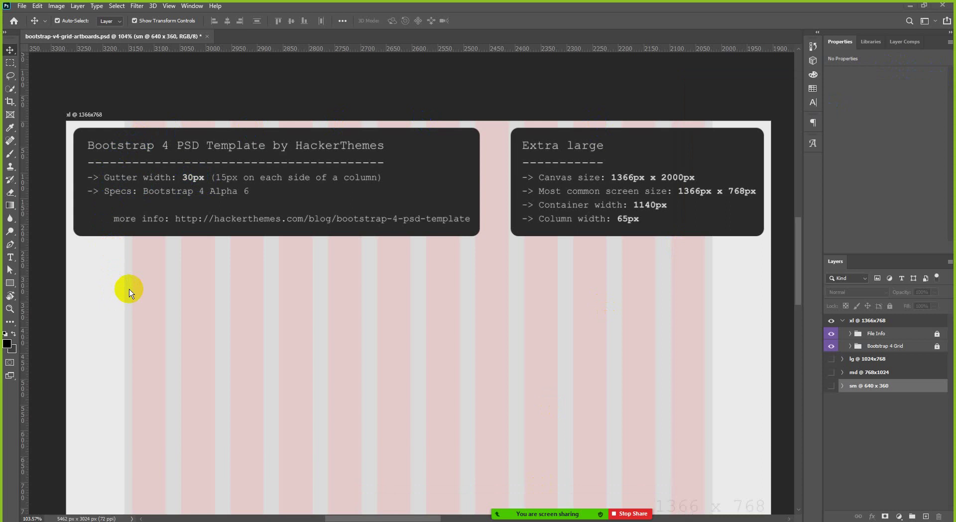
Step: Unlock the xl artboard's File Info and Bootstrap 4 Grid groups and select the leftmost 15px gutter with the guides shown
{"action": "scroll", "coordinate": [127, 294], "scroll_direction": "up", "scroll_amount": 5}
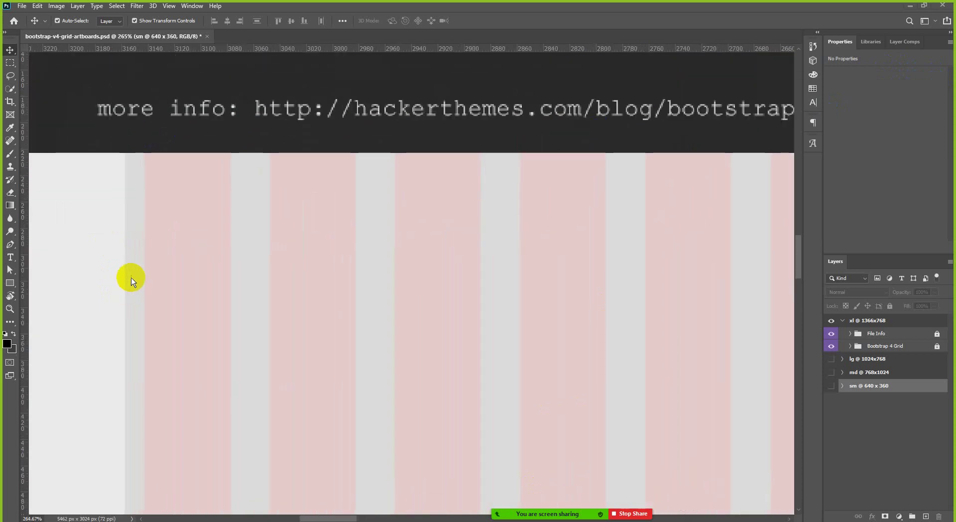
{"action": "left_click", "coordinate": [131, 280]}
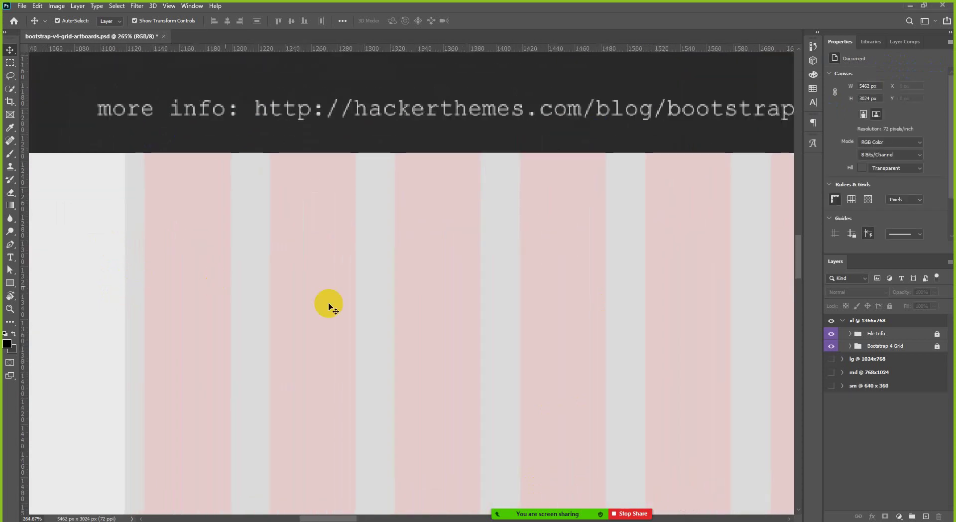
{"action": "scroll", "coordinate": [332, 306], "scroll_direction": "down", "scroll_amount": 1}
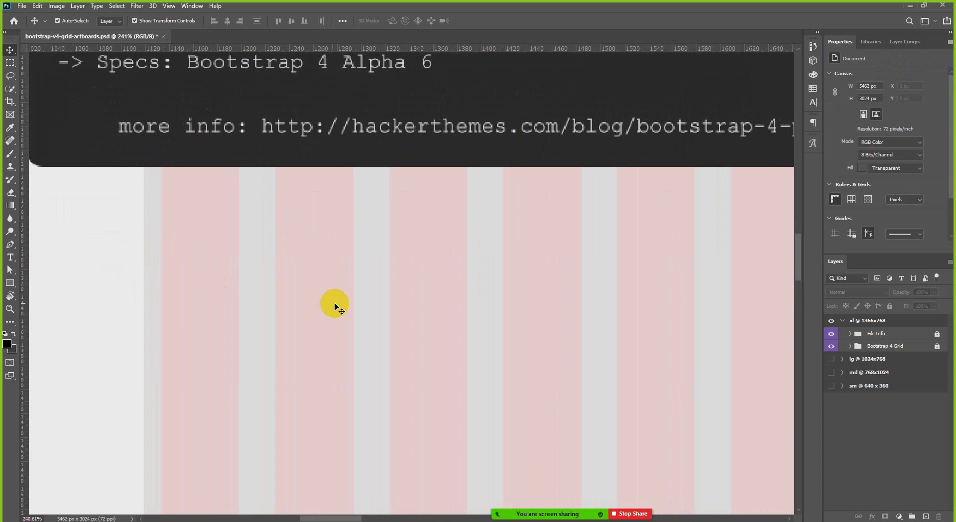
{"action": "left_click", "coordinate": [938, 347]}
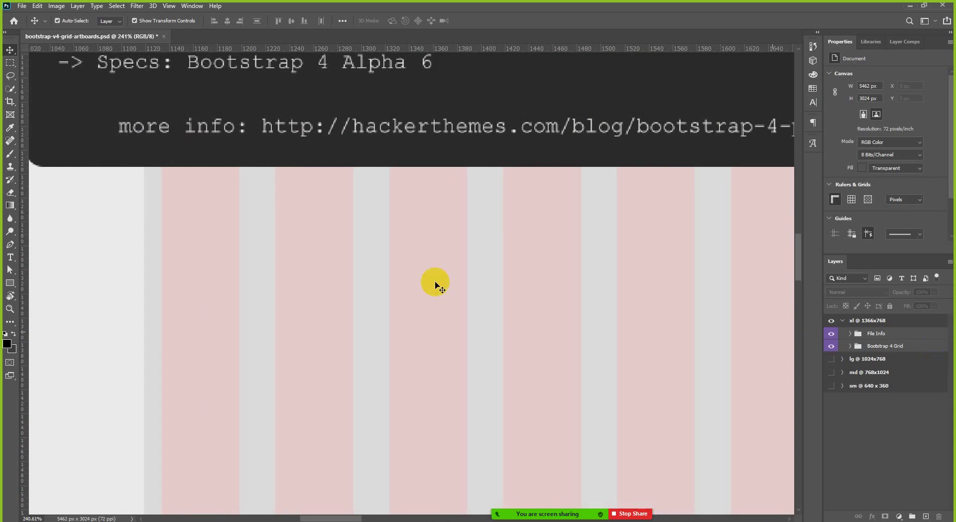
{"action": "left_click", "coordinate": [152, 252]}
{"action": "key", "text": "ctrl+semicolon"}
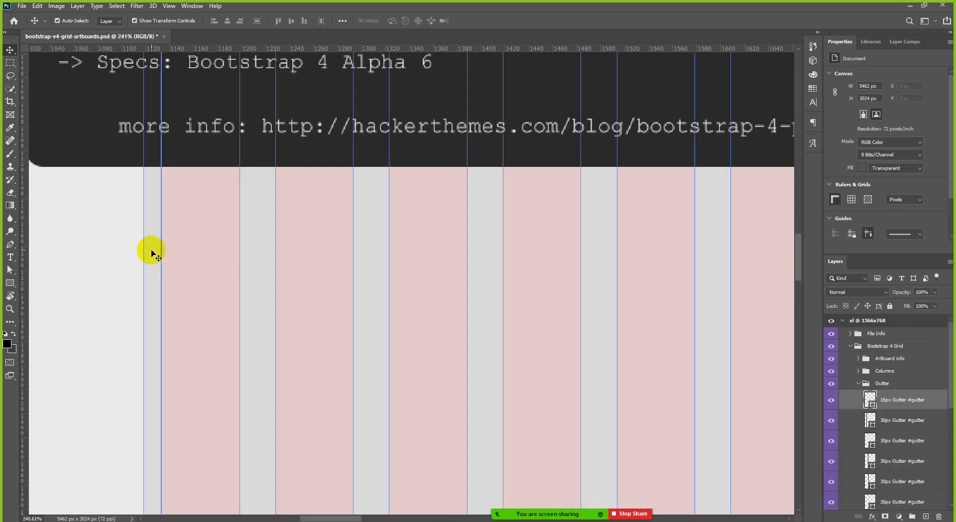
Step: Examine the leftmost 15px gutter beside the first grid column and check its width and height values
{"action": "scroll", "coordinate": [121, 221], "scroll_direction": "up", "scroll_amount": 3}
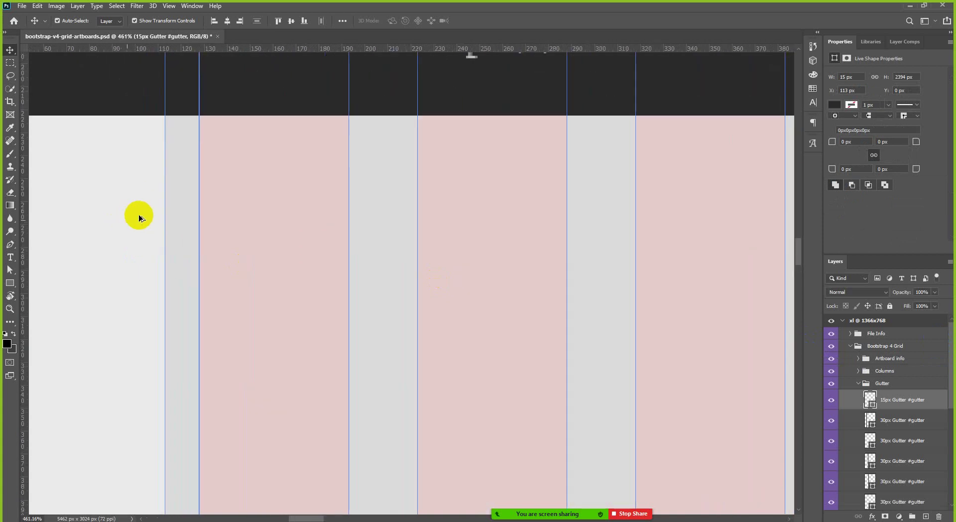
{"action": "scroll", "coordinate": [194, 205], "scroll_direction": "up", "scroll_amount": 3}
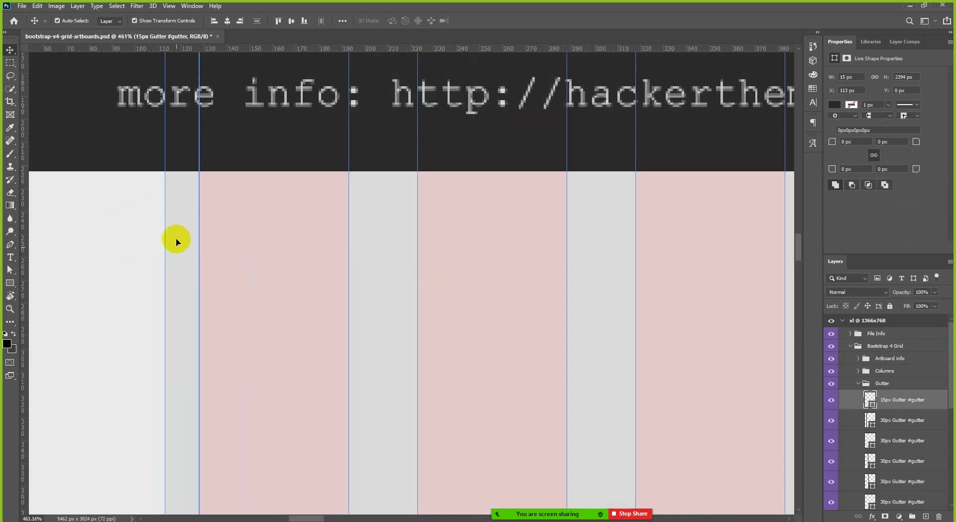
{"action": "scroll", "coordinate": [177, 242], "scroll_direction": "up", "scroll_amount": 1}
{"action": "scroll", "coordinate": [177, 242], "scroll_direction": "down", "scroll_amount": 1}
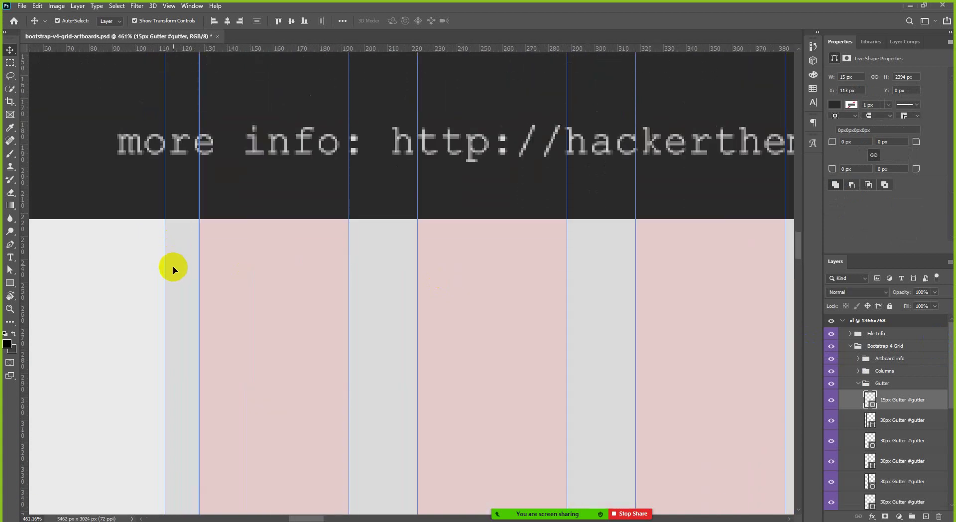
{"action": "scroll", "coordinate": [175, 279], "scroll_direction": "up", "scroll_amount": 1}
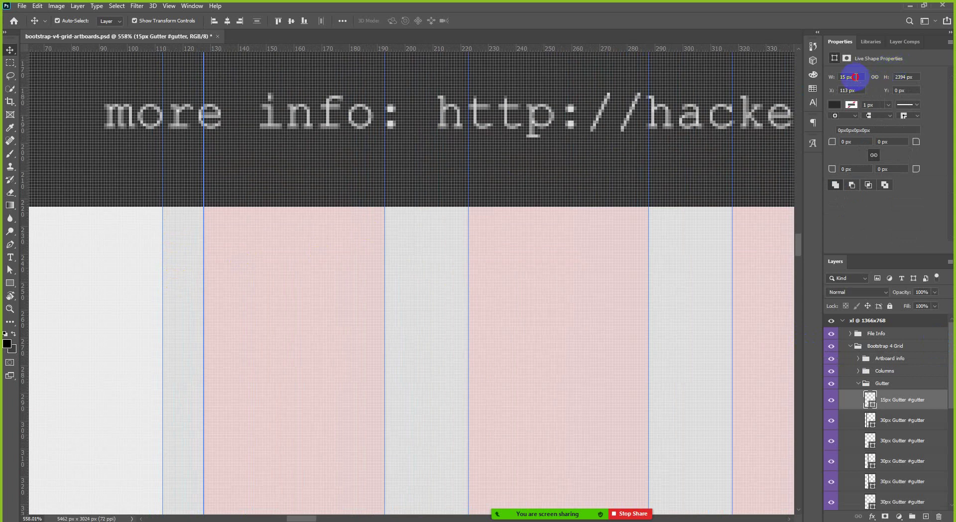
{"action": "left_click", "coordinate": [856, 77]}
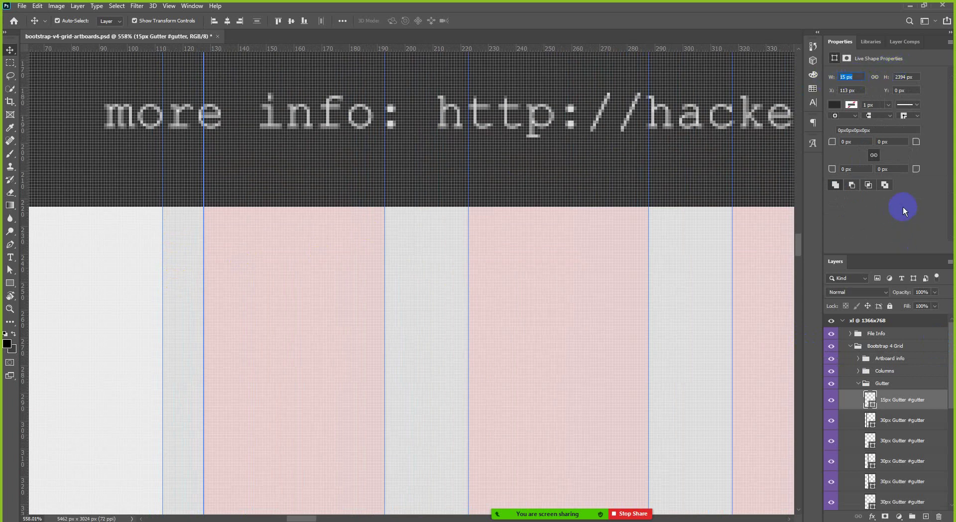
{"action": "left_click", "coordinate": [916, 77]}
{"action": "left_click", "coordinate": [905, 236]}
Step: Compare the first column and the leftmost gutter with the gutter width and specs notes in the template's info box
{"action": "scroll", "coordinate": [327, 305], "scroll_direction": "down", "scroll_amount": 5}
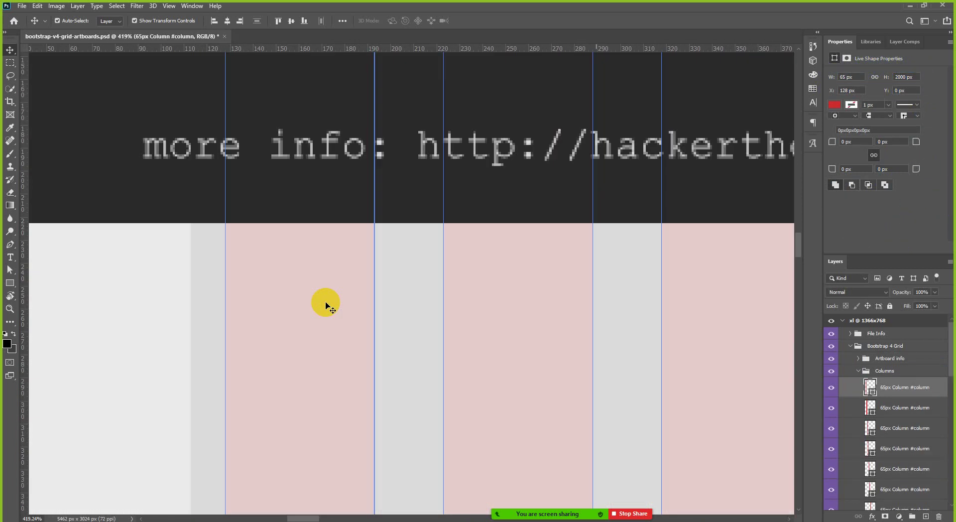
{"action": "scroll", "coordinate": [236, 304], "scroll_direction": "up", "scroll_amount": 1}
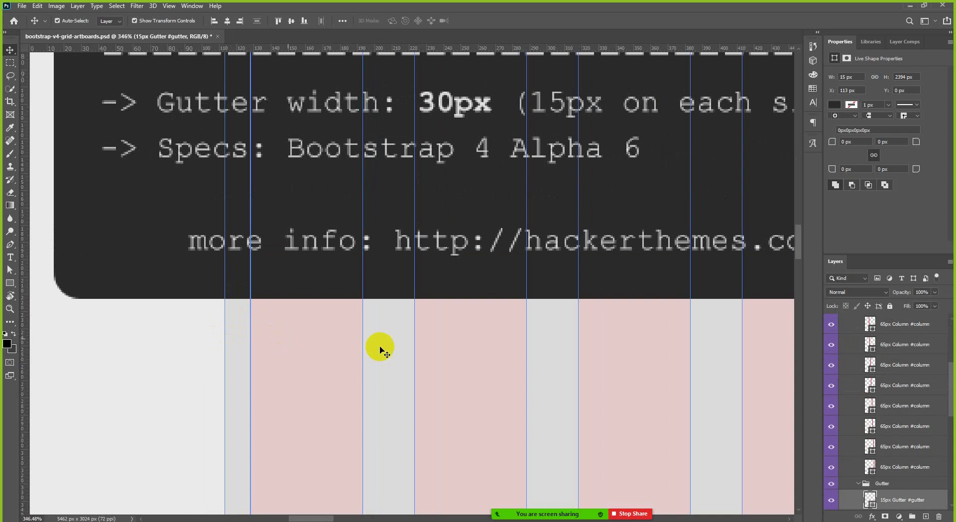
{"action": "scroll", "coordinate": [347, 347], "scroll_direction": "up", "scroll_amount": 1}
{"action": "scroll", "coordinate": [316, 316], "scroll_direction": "up", "scroll_amount": 1}
{"action": "scroll", "coordinate": [278, 278], "scroll_direction": "down", "scroll_amount": 2}
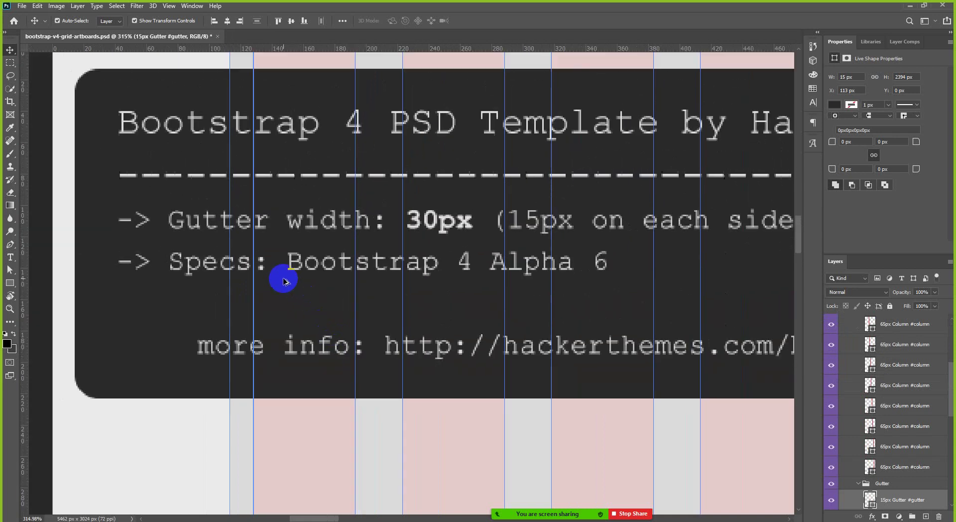
{"action": "scroll", "coordinate": [442, 246], "scroll_direction": "right", "scroll_amount": 2}
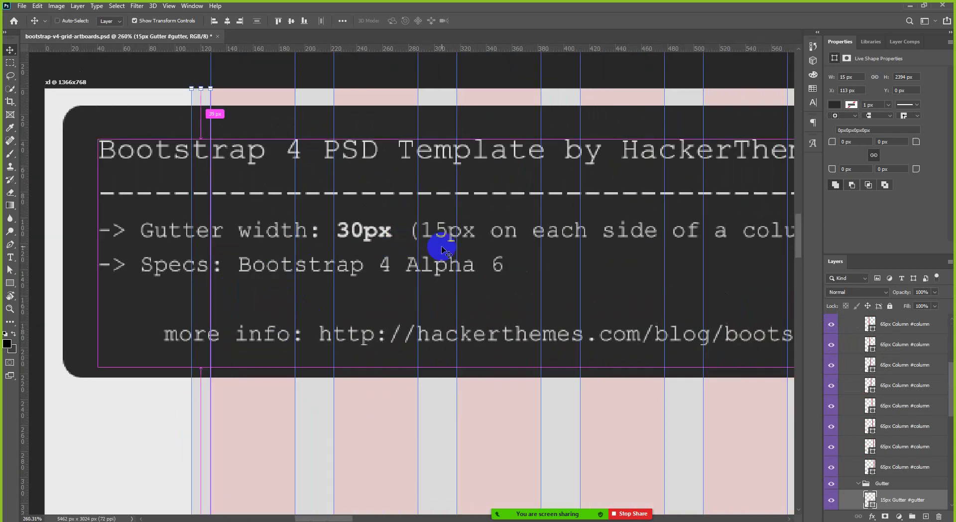
{"action": "scroll", "coordinate": [210, 392], "scroll_direction": "down", "scroll_amount": 2}
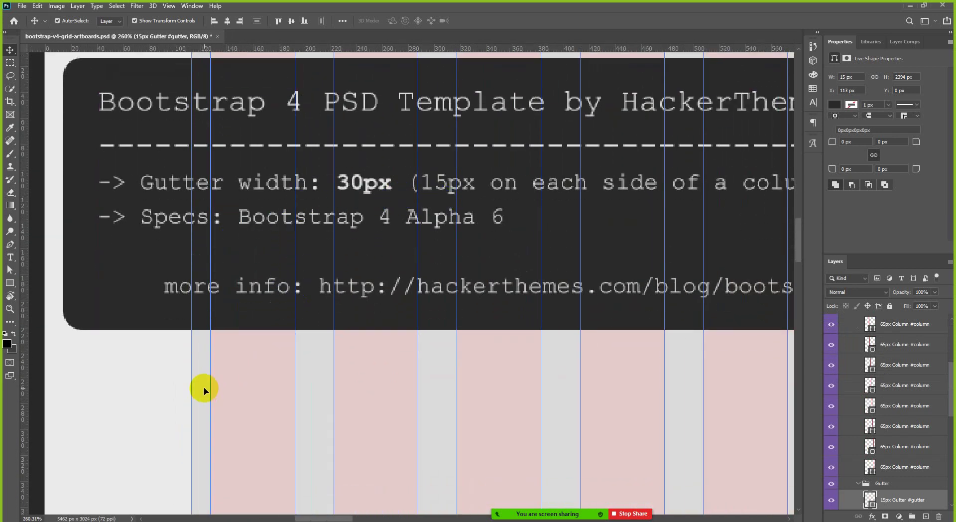
{"action": "scroll", "coordinate": [401, 211], "scroll_direction": "right", "scroll_amount": 4}
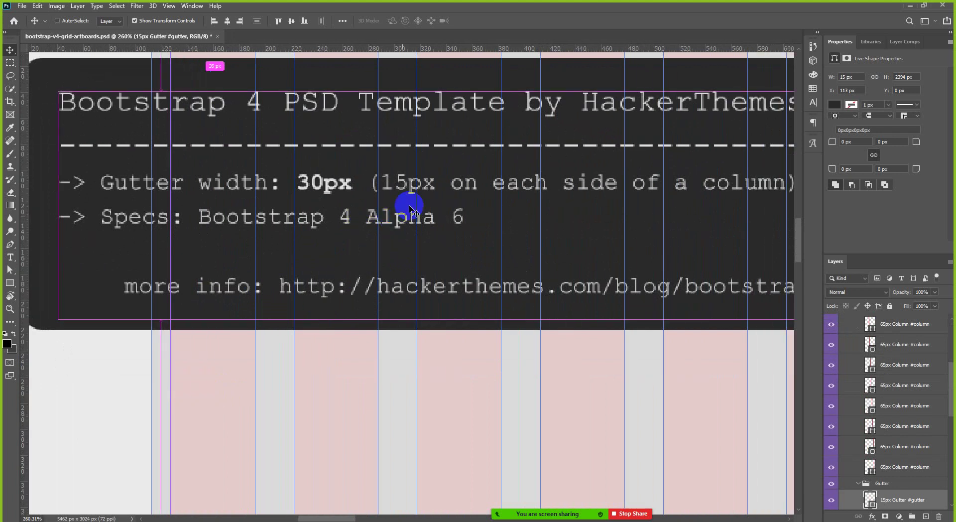
{"action": "scroll", "coordinate": [416, 204], "scroll_direction": "right", "scroll_amount": 1}
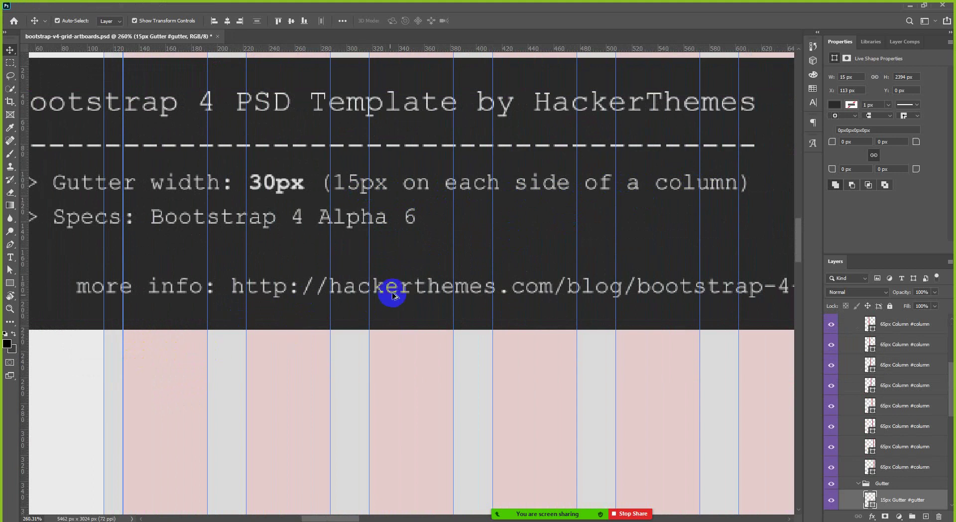
{"action": "scroll", "coordinate": [390, 294], "scroll_direction": "down", "scroll_amount": 2}
{"action": "scroll", "coordinate": [390, 299], "scroll_direction": "down", "scroll_amount": 1}
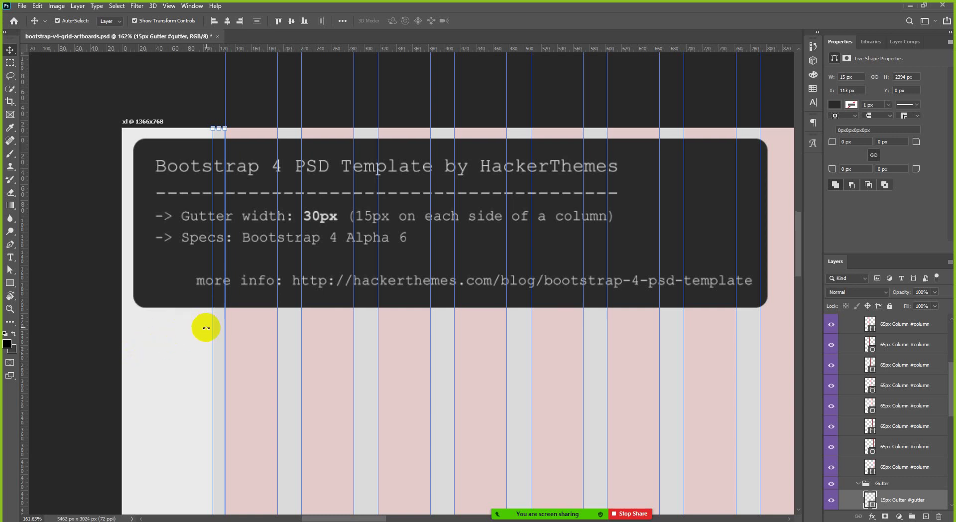
{"action": "scroll", "coordinate": [207, 327], "scroll_direction": "down", "scroll_amount": 3}
Step: Select the first seven 65px columns of the xl artboard one after another to check their widths
{"action": "left_click", "coordinate": [268, 297]}
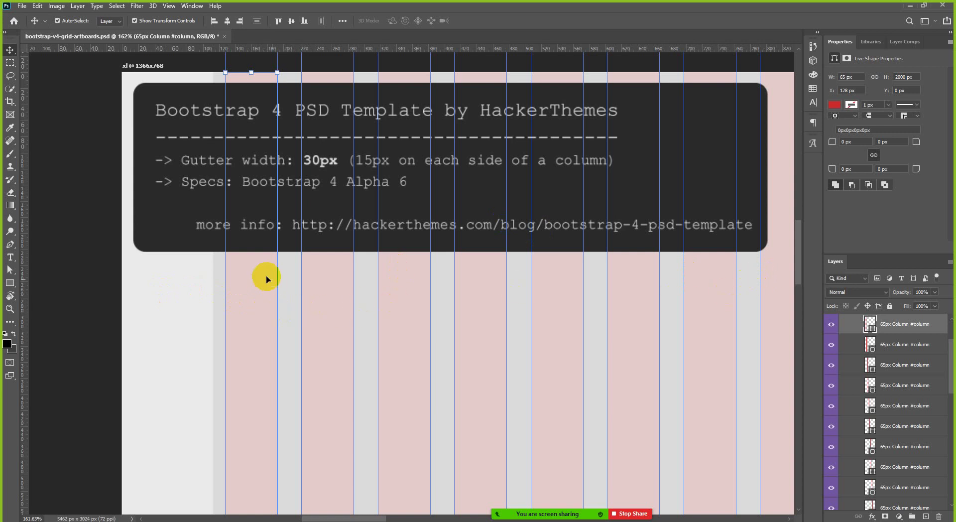
{"action": "left_click", "coordinate": [319, 294]}
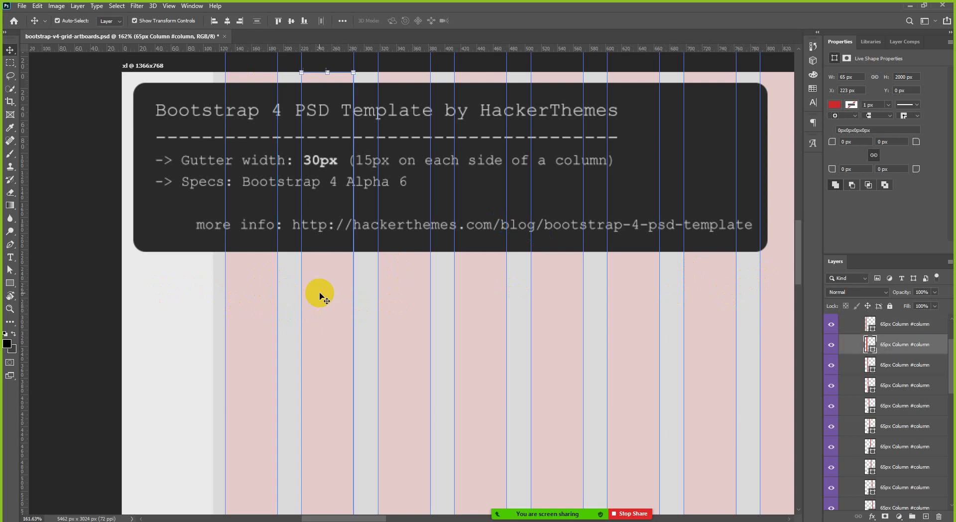
{"action": "left_click", "coordinate": [411, 287]}
{"action": "left_click", "coordinate": [500, 280]}
{"action": "left_click", "coordinate": [570, 275]}
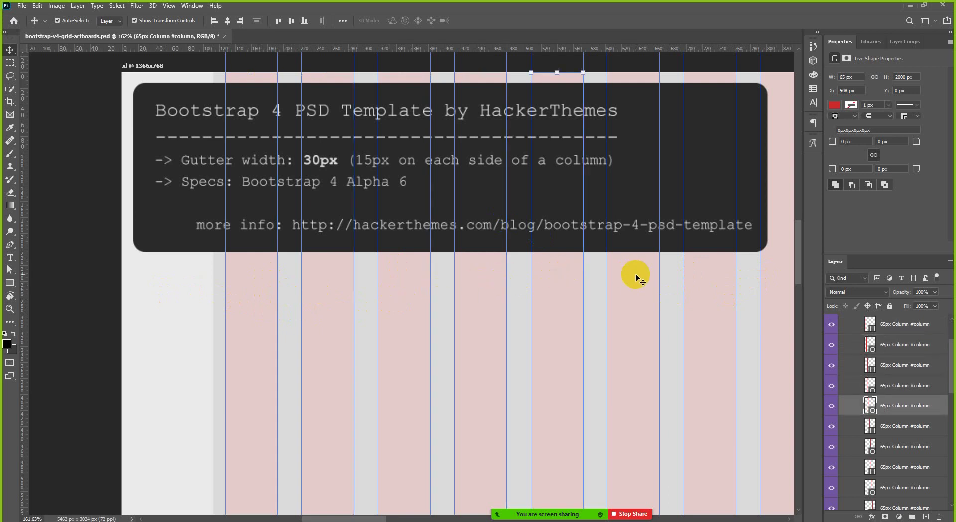
{"action": "left_click", "coordinate": [645, 280]}
{"action": "left_click", "coordinate": [720, 287]}
Step: With both info boxes in view, step through the second to eighth 65px columns and reselect the first one
{"action": "scroll", "coordinate": [294, 349], "scroll_direction": "right", "scroll_amount": 4}
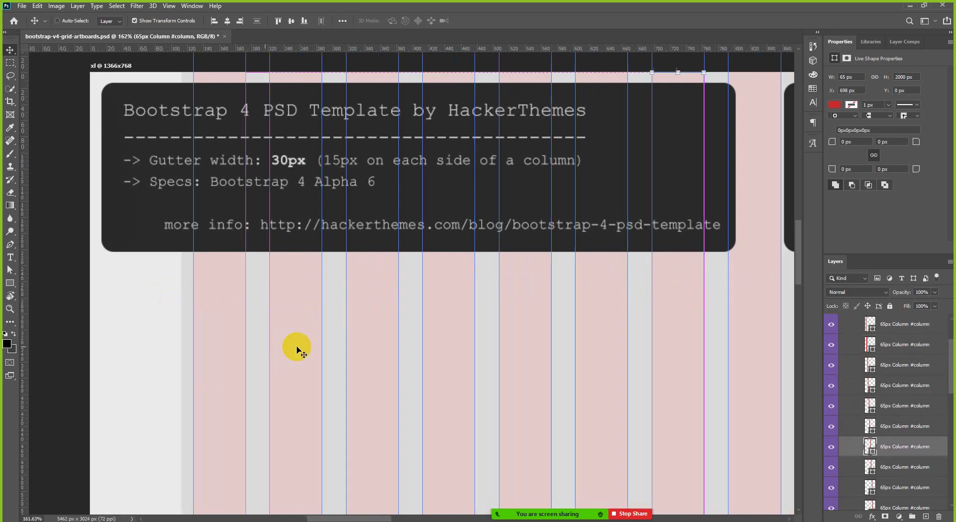
{"action": "scroll", "coordinate": [477, 319], "scroll_direction": "down", "scroll_amount": 5}
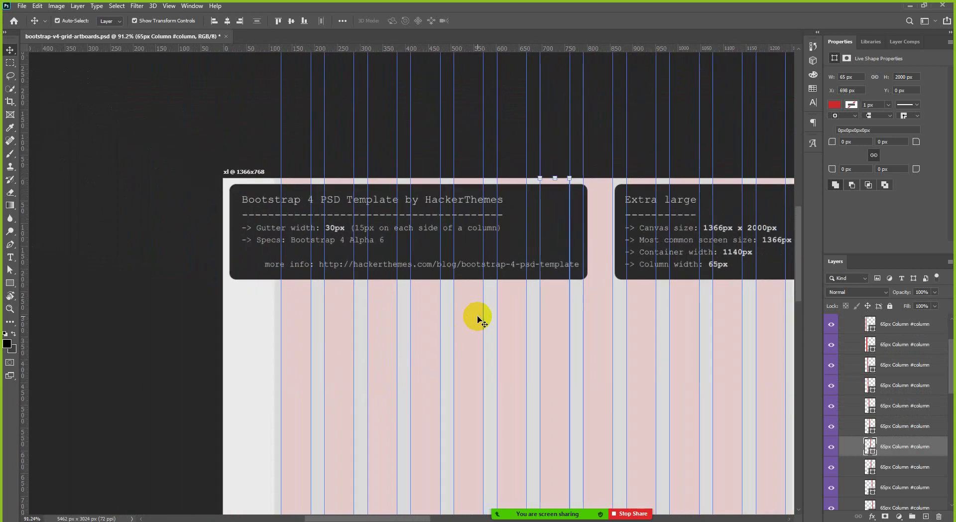
{"action": "scroll", "coordinate": [477, 318], "scroll_direction": "right", "scroll_amount": 2}
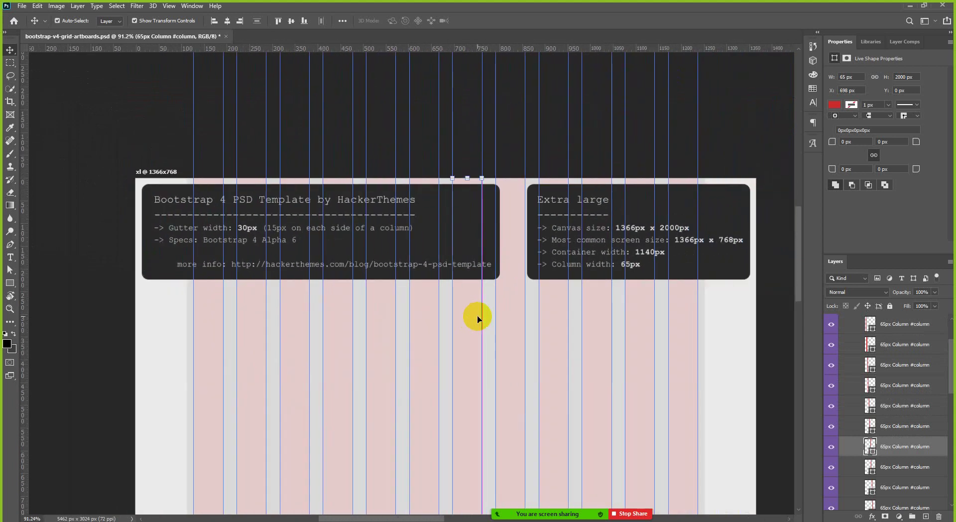
{"action": "left_click", "coordinate": [265, 324], "text": "ctrl"}
{"action": "left_click", "coordinate": [294, 320]}
{"action": "left_click", "coordinate": [343, 315]}
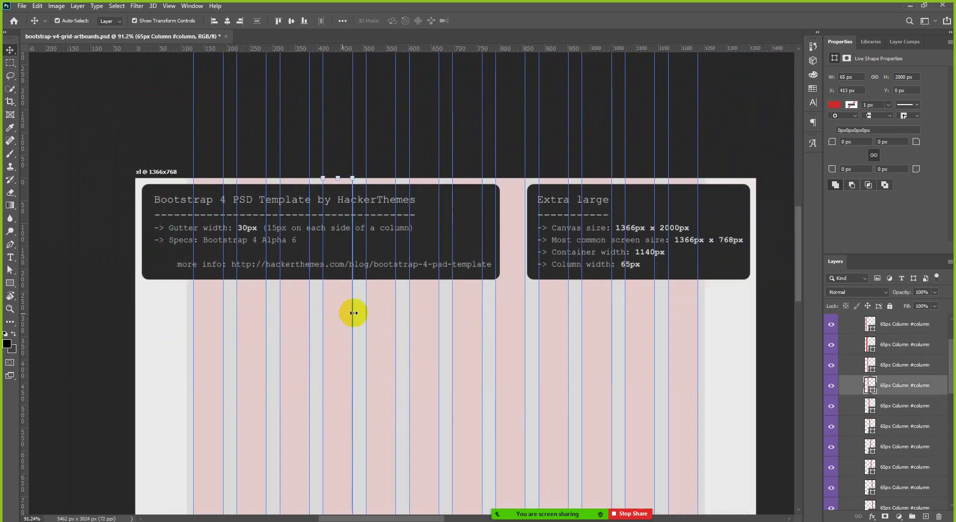
{"action": "left_click", "coordinate": [389, 310]}
{"action": "left_click", "coordinate": [423, 305]}
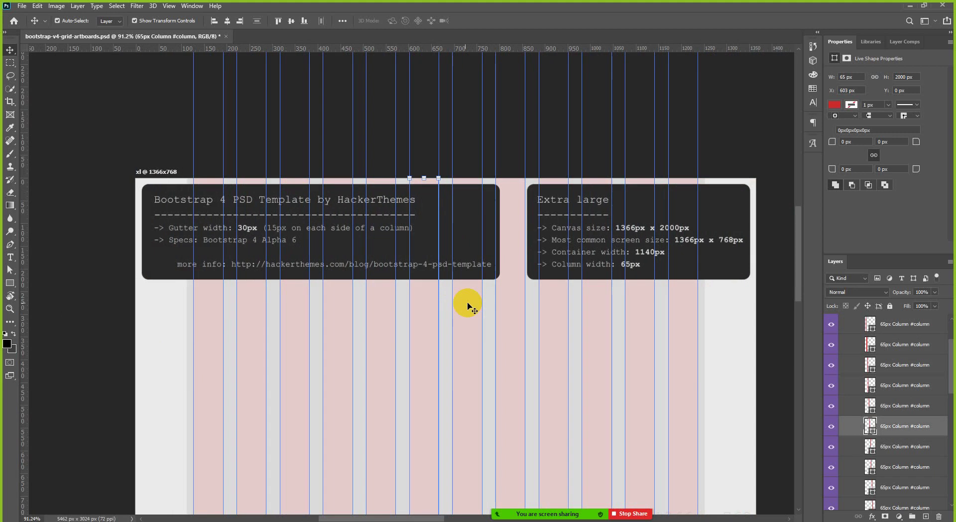
{"action": "left_click", "coordinate": [473, 304]}
{"action": "left_click", "coordinate": [508, 309]}
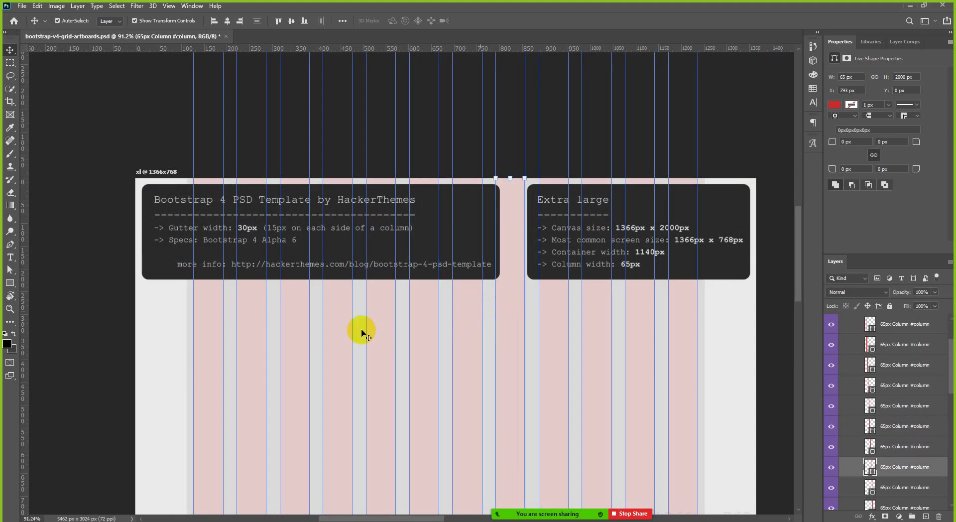
{"action": "left_click", "coordinate": [215, 329]}
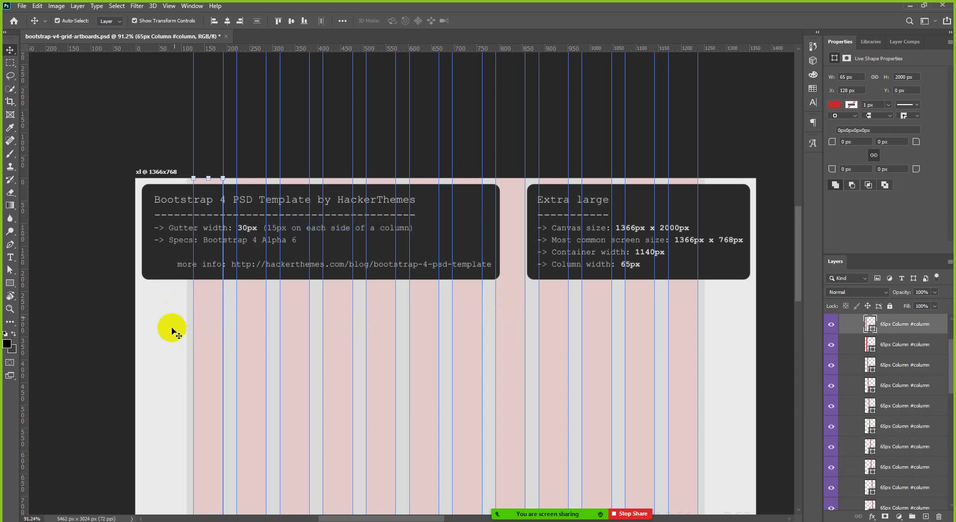
Step: Select the leftmost 15px gutter and the 30px gutter after the first column, comparing their widths with the info box
{"action": "scroll", "coordinate": [158, 352], "scroll_direction": "up", "scroll_amount": 5}
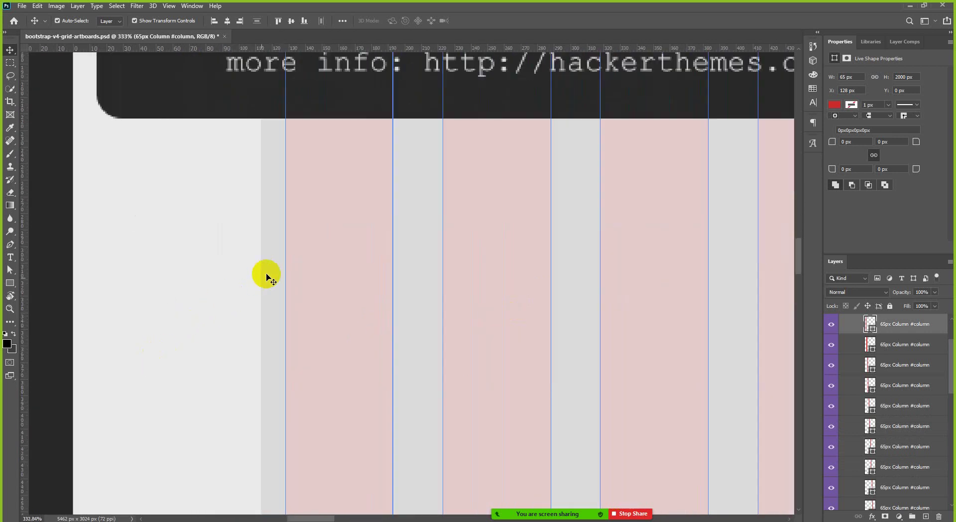
{"action": "left_click", "coordinate": [269, 273]}
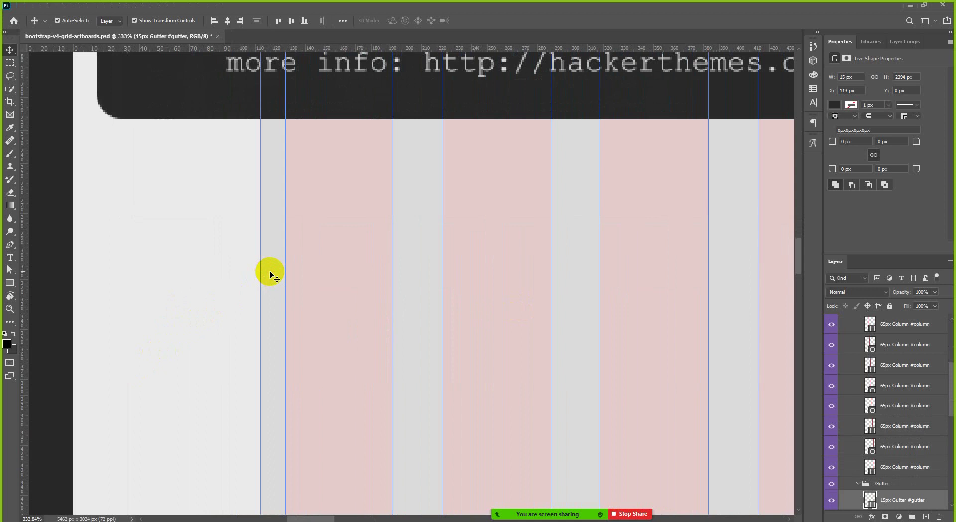
{"action": "left_click", "coordinate": [418, 261]}
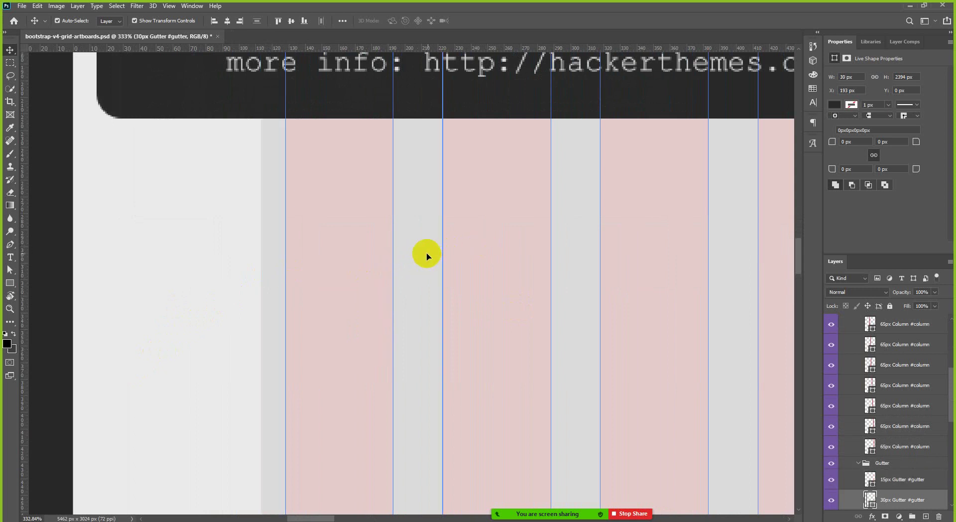
{"action": "left_click", "coordinate": [412, 250]}
{"action": "scroll", "coordinate": [335, 279], "scroll_direction": "down", "scroll_amount": 3}
{"action": "scroll", "coordinate": [356, 255], "scroll_direction": "down", "scroll_amount": 2}
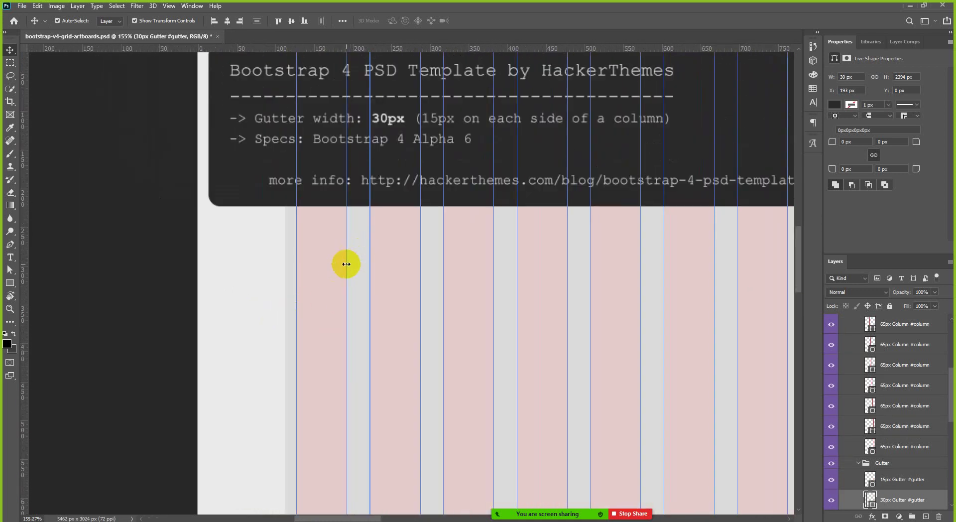
{"action": "scroll", "coordinate": [372, 263], "scroll_direction": "up", "scroll_amount": 4}
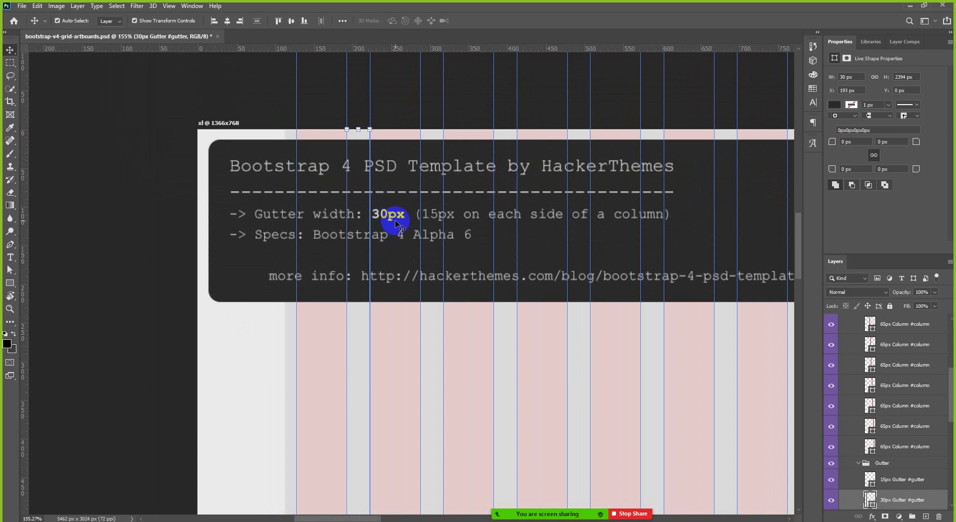
Step: Select the first two columns in turn and return to the leftmost 15px gutter to inspect it up close
{"action": "left_click", "coordinate": [315, 316]}
{"action": "left_click", "coordinate": [401, 325]}
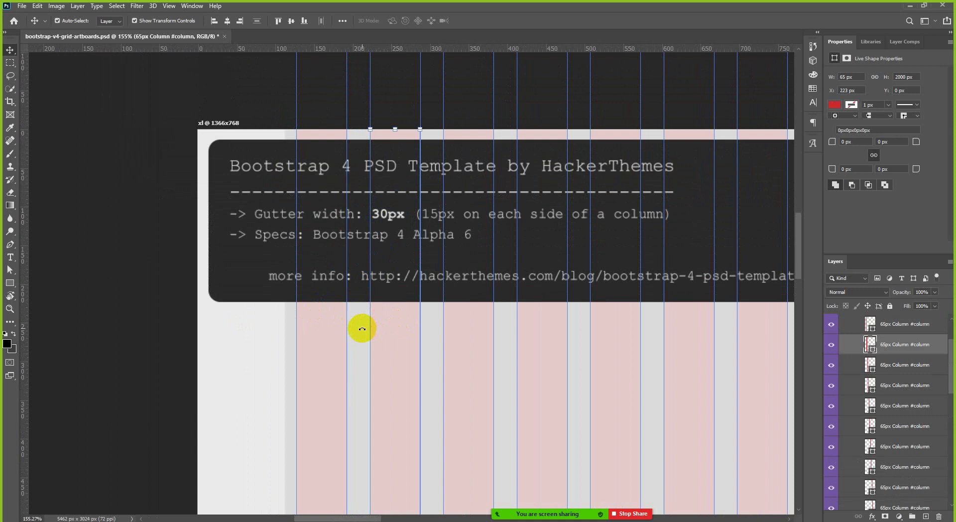
{"action": "left_click", "coordinate": [290, 343]}
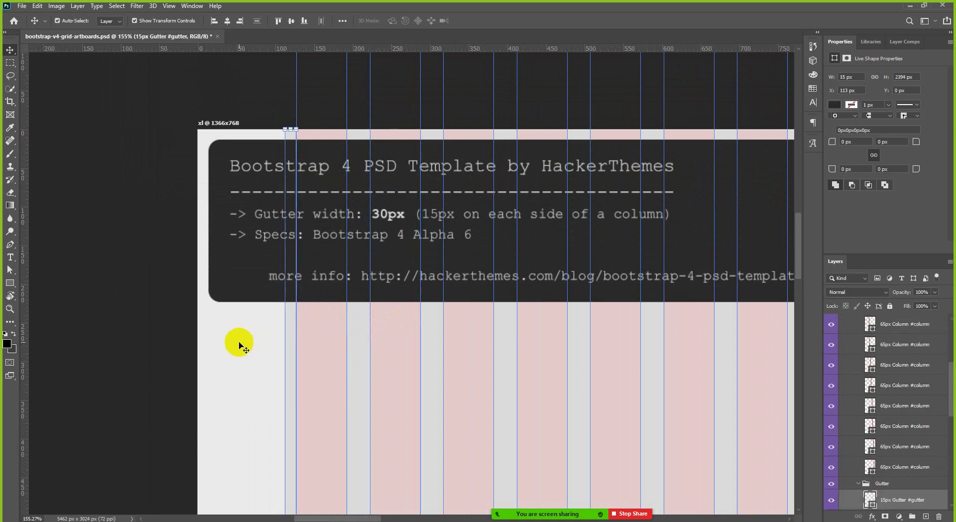
{"action": "scroll", "coordinate": [279, 384], "scroll_direction": "up", "scroll_amount": 4}
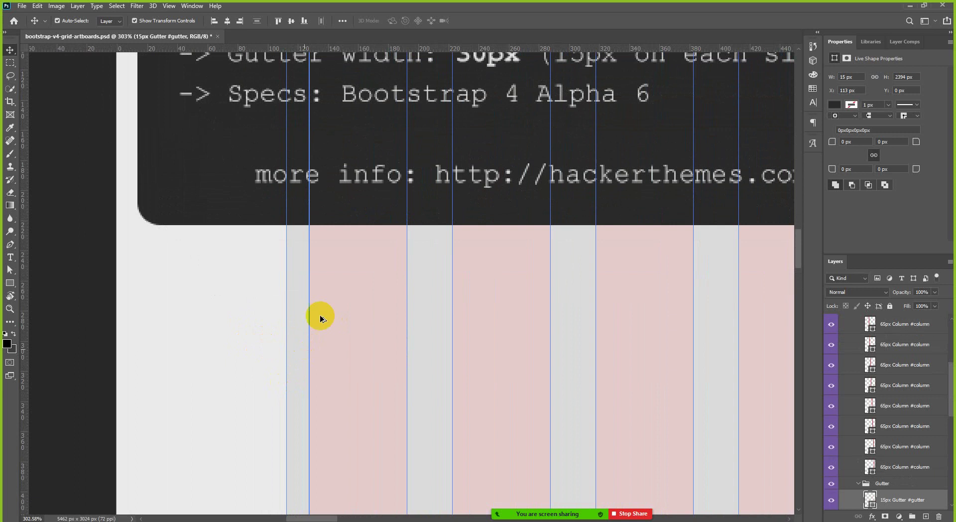
{"action": "scroll", "coordinate": [302, 306], "scroll_direction": "up", "scroll_amount": 2}
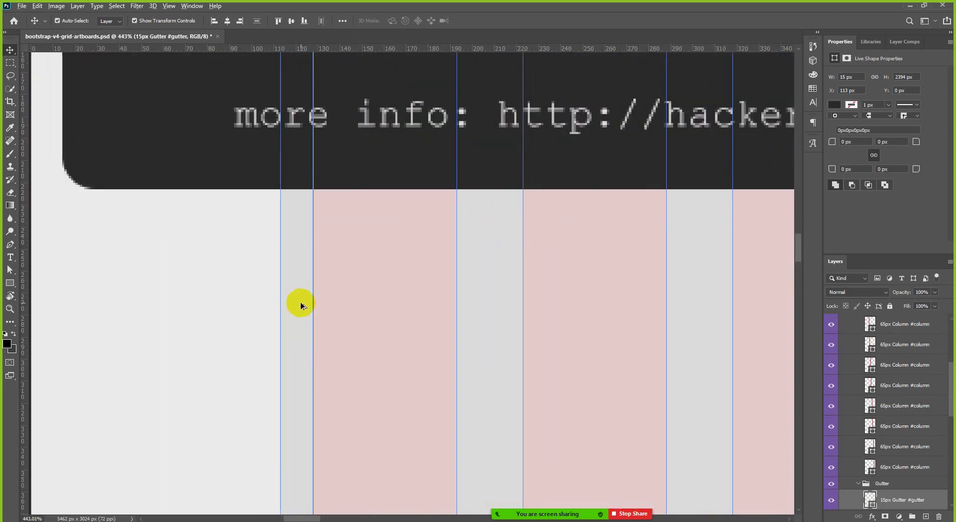
{"action": "scroll", "coordinate": [301, 305], "scroll_direction": "down", "scroll_amount": 4}
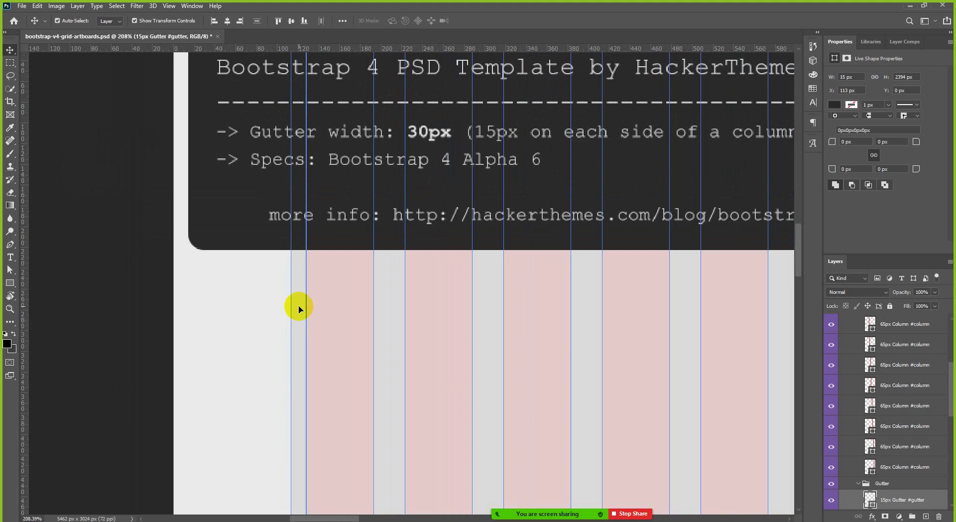
{"action": "scroll", "coordinate": [297, 305], "scroll_direction": "down", "scroll_amount": 1}
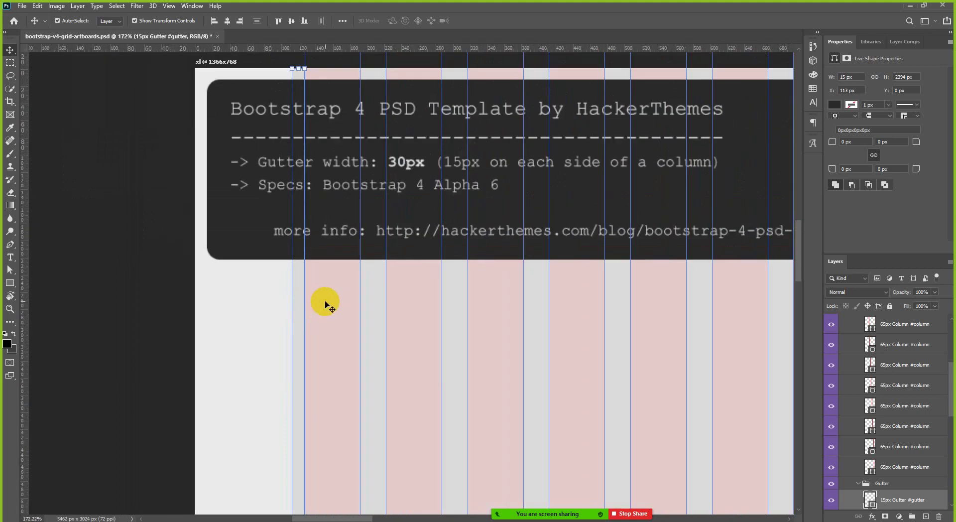
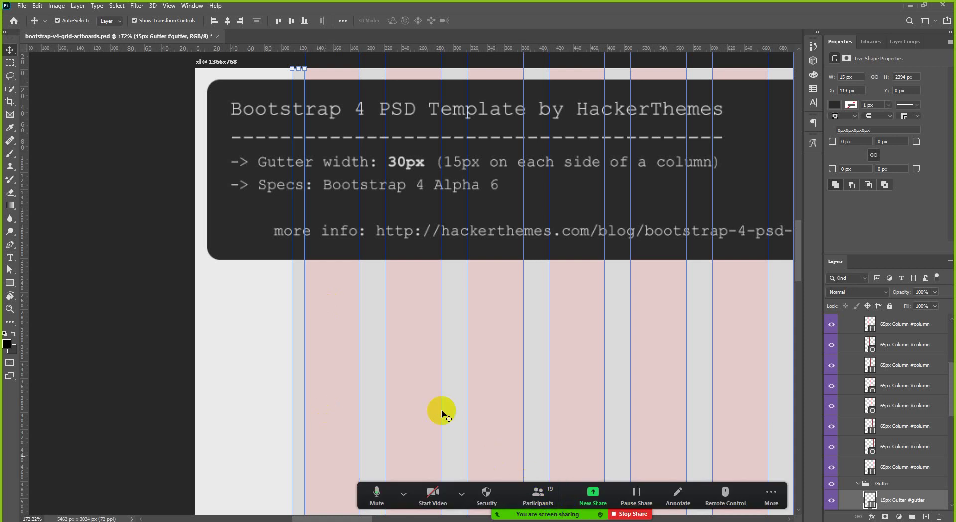
Step: Select the 30px gutter after the first column, and briefly check the meeting's participant list
{"action": "left_click", "coordinate": [375, 309]}
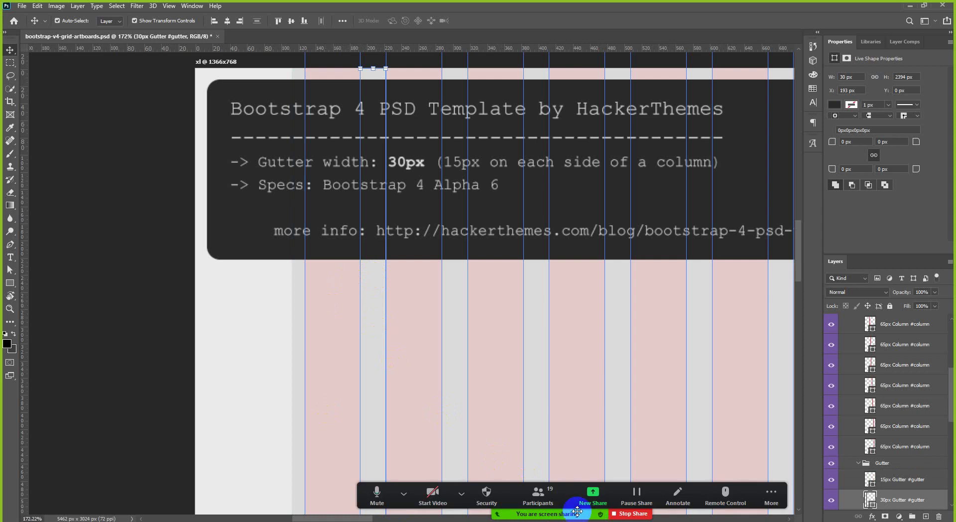
{"action": "left_click", "coordinate": [538, 496]}
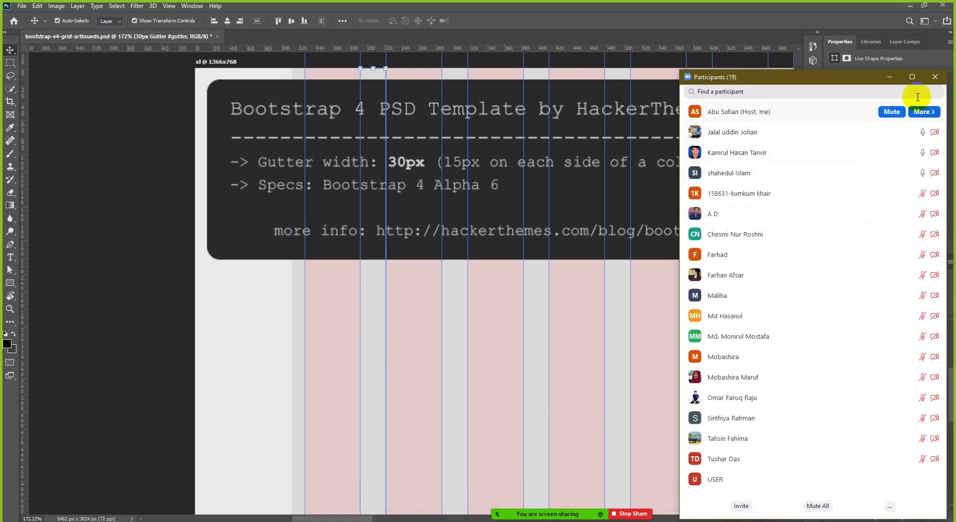
{"action": "left_click", "coordinate": [935, 77]}
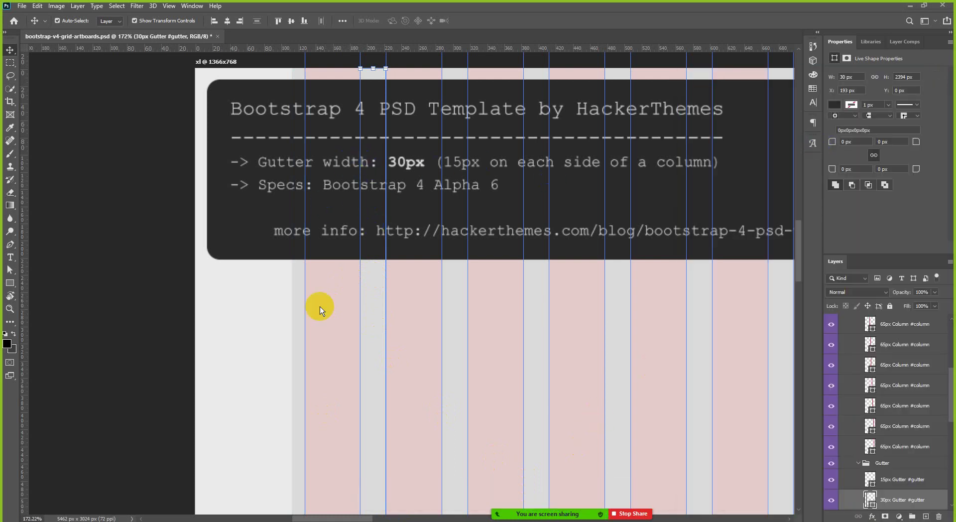
Step: Select the first and second 65px columns alternately to compare their width and spacing
{"action": "left_click", "coordinate": [414, 312]}
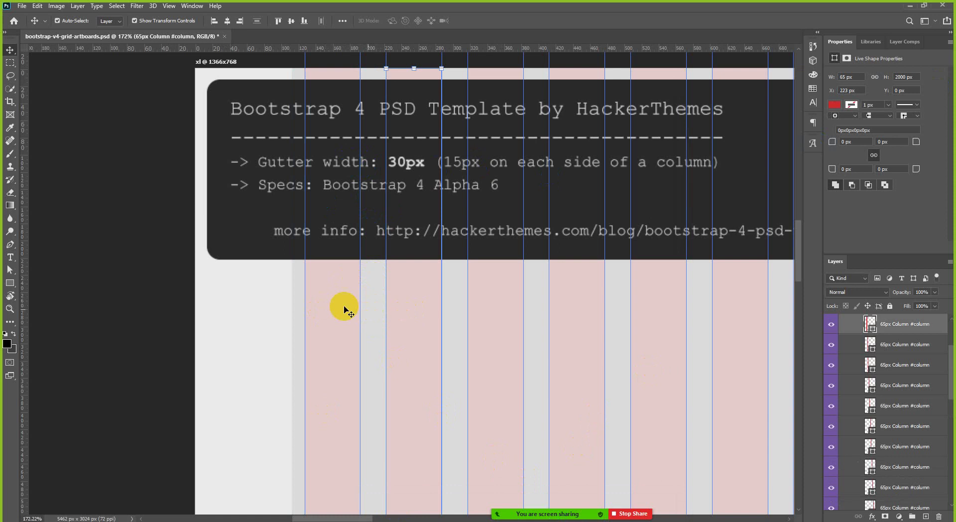
{"action": "left_click", "coordinate": [351, 303]}
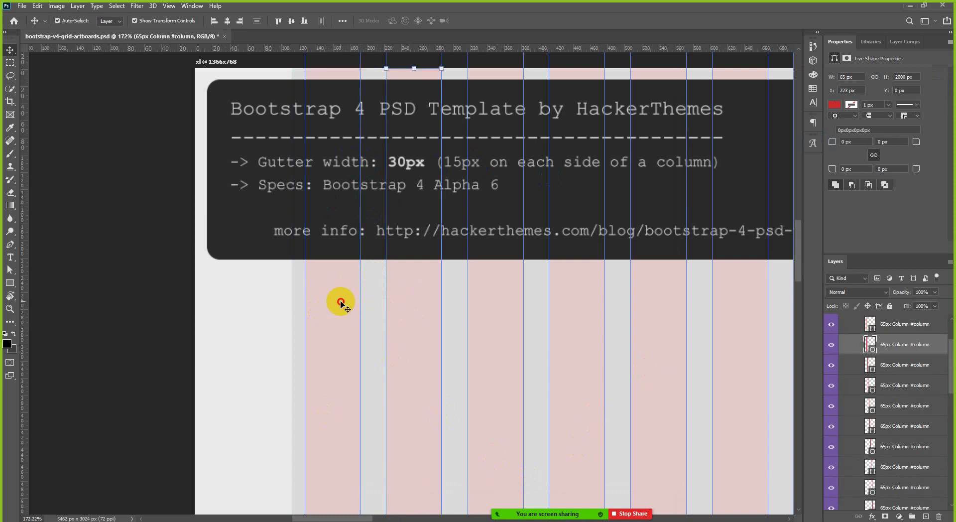
{"action": "left_click", "coordinate": [412, 295]}
{"action": "left_click", "coordinate": [367, 302]}
{"action": "left_click", "coordinate": [350, 304]}
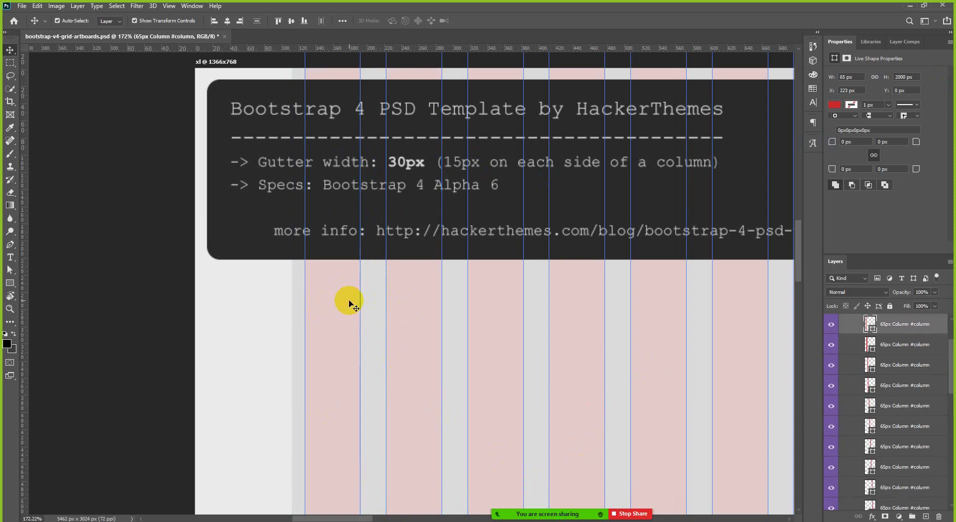
{"action": "left_click", "coordinate": [421, 292]}
{"action": "left_click", "coordinate": [351, 298]}
{"action": "left_click", "coordinate": [407, 298]}
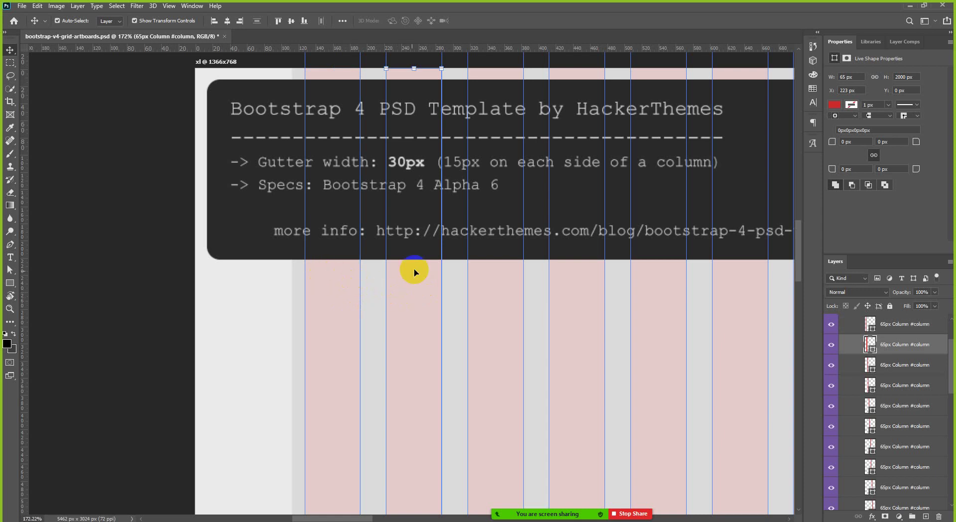
Step: Select the first four 30px gutters between the columns one after another to check their widths
{"action": "left_click", "coordinate": [371, 280]}
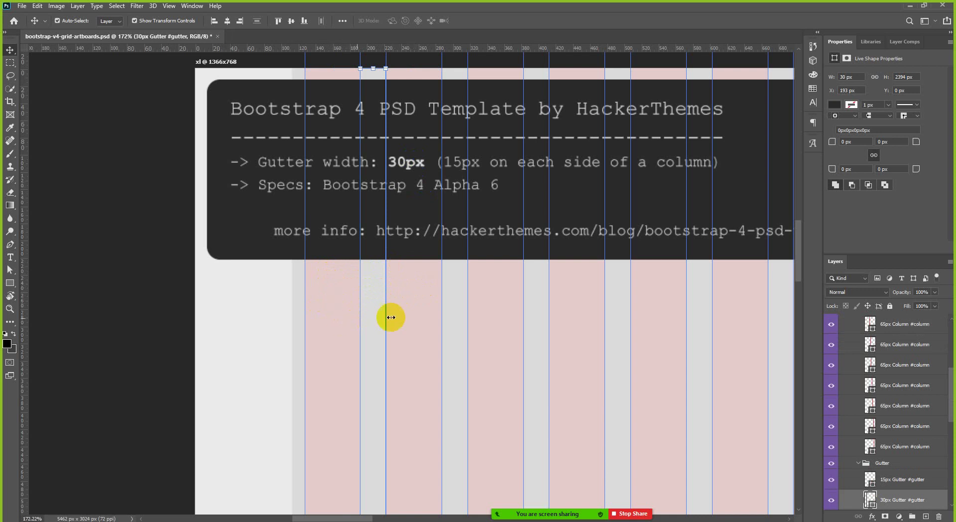
{"action": "left_click_drag", "start_coordinate": [371, 313], "coordinate": [460, 305]}
{"action": "left_click_drag", "start_coordinate": [535, 302], "coordinate": [621, 284]}
Step: Examine the template and Extra large info boxes of the xl artboard, comparing their gutter, container and column specifications with the grid
{"action": "scroll", "coordinate": [399, 331], "scroll_direction": "down", "scroll_amount": 5}
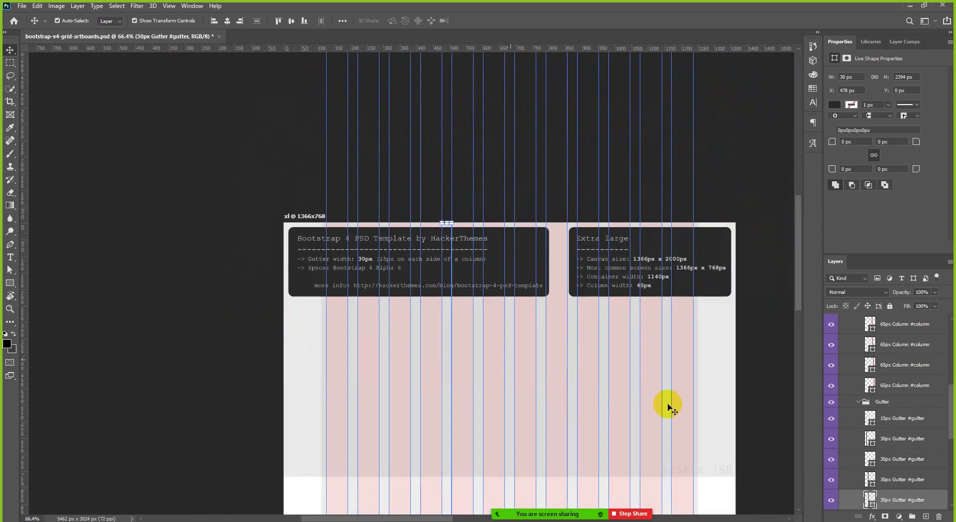
{"action": "scroll", "coordinate": [604, 422], "scroll_direction": "up", "scroll_amount": 2}
{"action": "scroll", "coordinate": [637, 421], "scroll_direction": "up", "scroll_amount": 2}
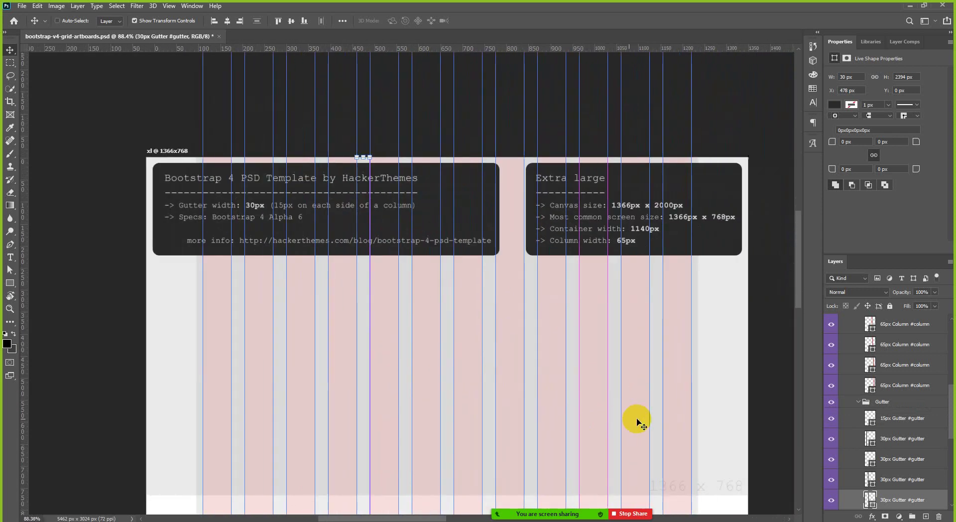
{"action": "scroll", "coordinate": [578, 428], "scroll_direction": "up", "scroll_amount": 1}
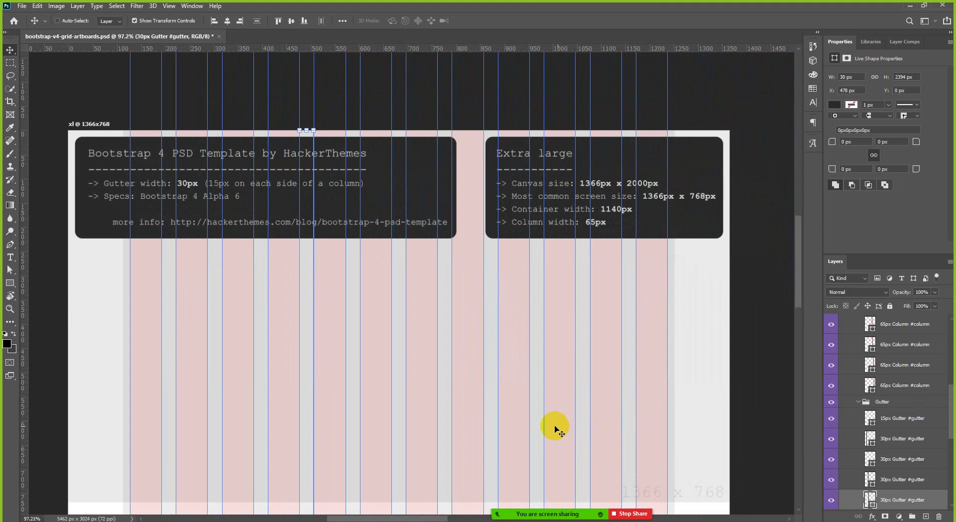
{"action": "scroll", "coordinate": [556, 427], "scroll_direction": "left", "scroll_amount": 2}
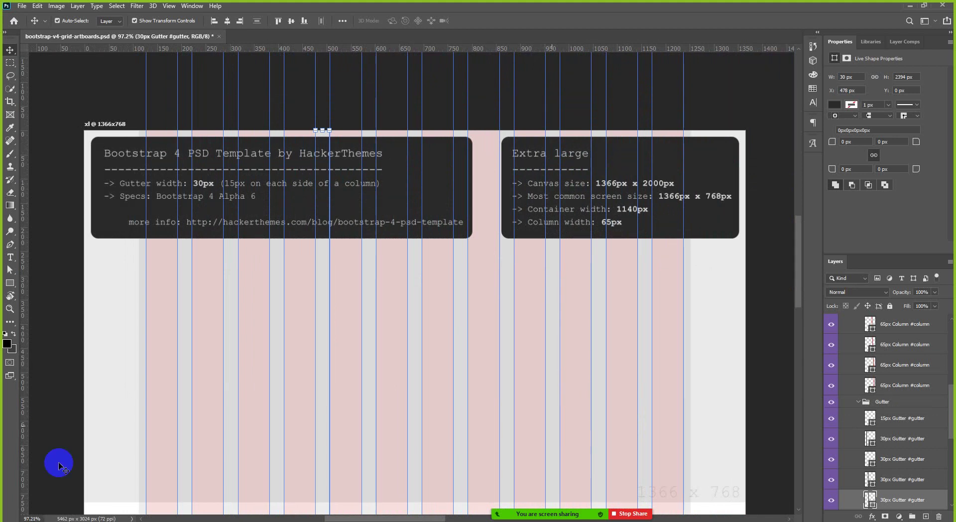
{"action": "scroll", "coordinate": [150, 309], "scroll_direction": "up", "scroll_amount": 2}
{"action": "scroll", "coordinate": [141, 304], "scroll_direction": "up", "scroll_amount": 5}
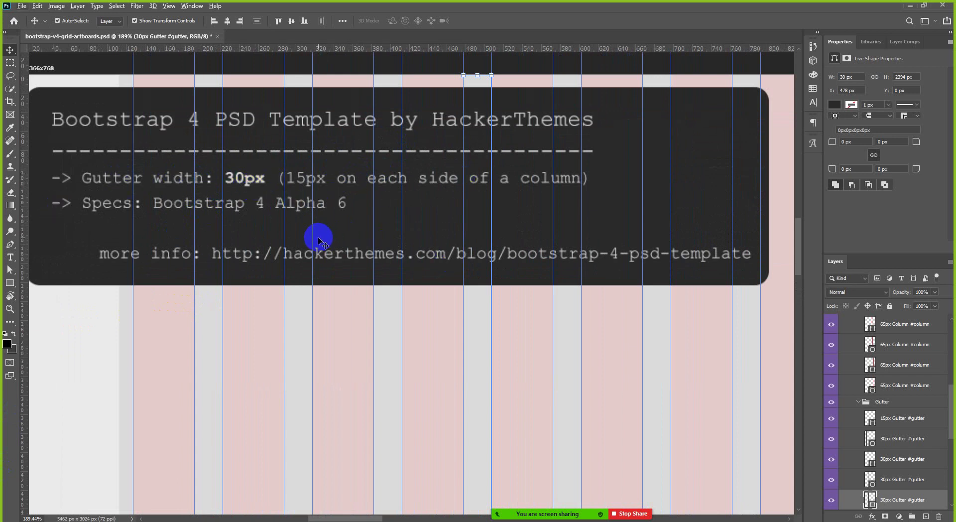
{"action": "scroll", "coordinate": [319, 240], "scroll_direction": "down", "scroll_amount": 5}
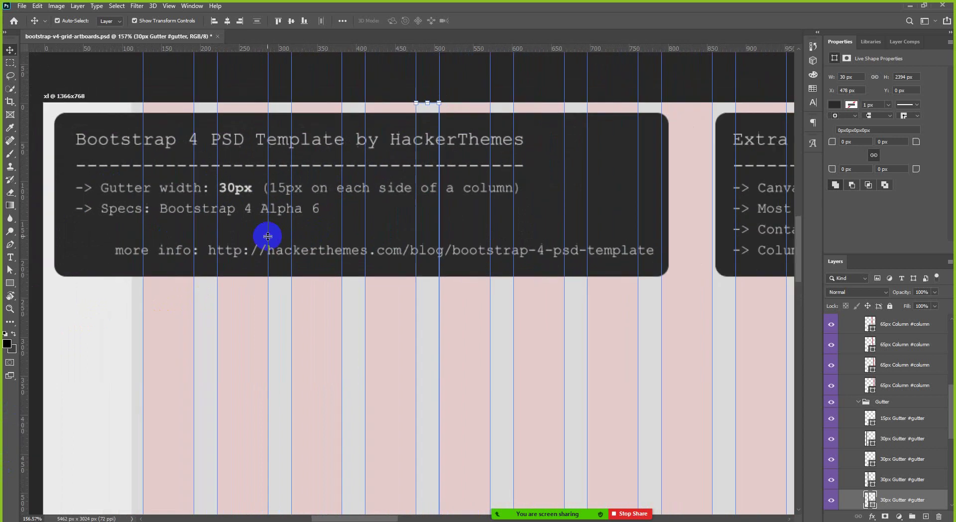
{"action": "scroll", "coordinate": [268, 236], "scroll_direction": "right", "scroll_amount": 6}
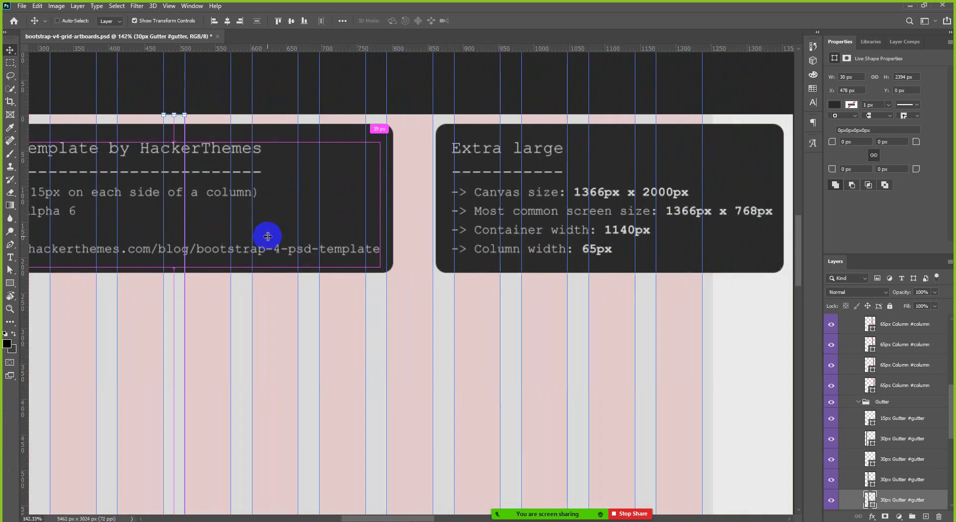
{"action": "scroll", "coordinate": [681, 181], "scroll_direction": "up", "scroll_amount": 4}
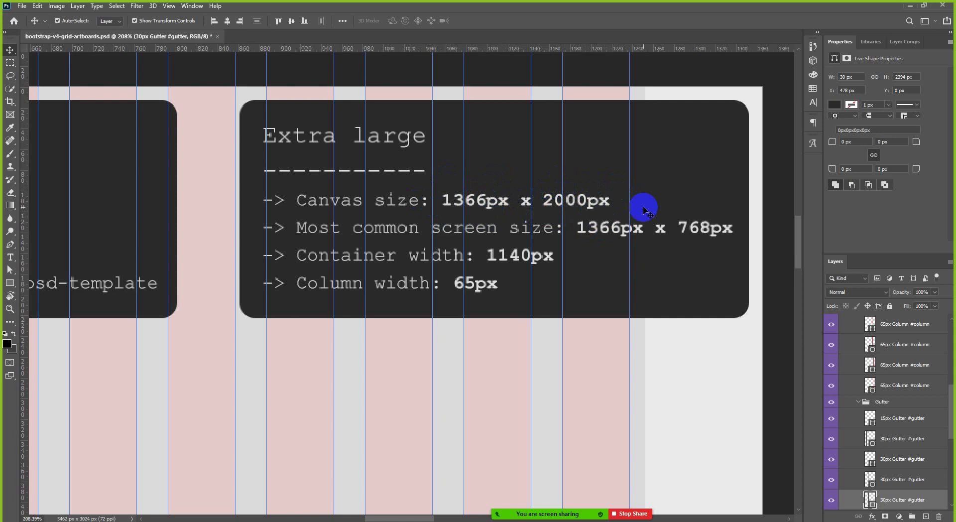
Step: Select the 1366 x 768 helper box of the xl artboard to see its extent, and clear the selection
{"action": "left_click", "coordinate": [707, 370]}
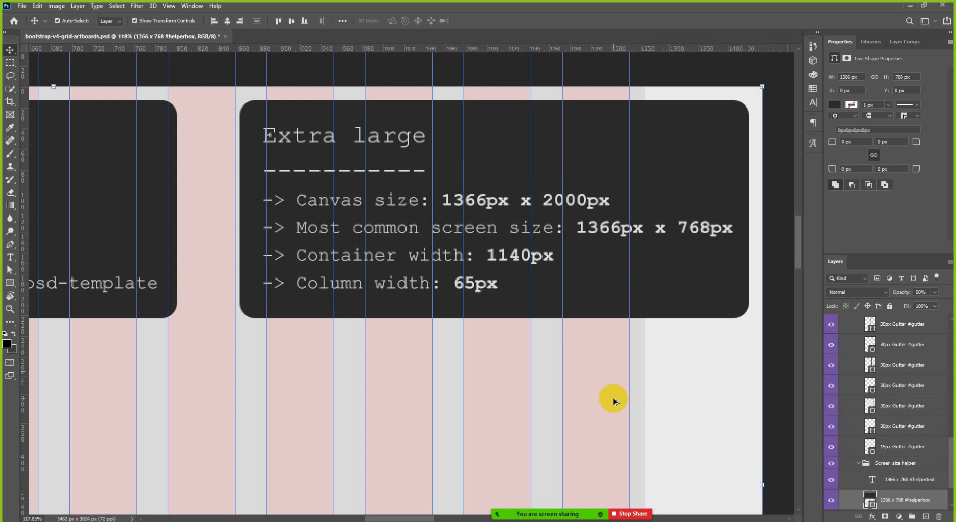
{"action": "scroll", "coordinate": [613, 399], "scroll_direction": "down", "scroll_amount": 5}
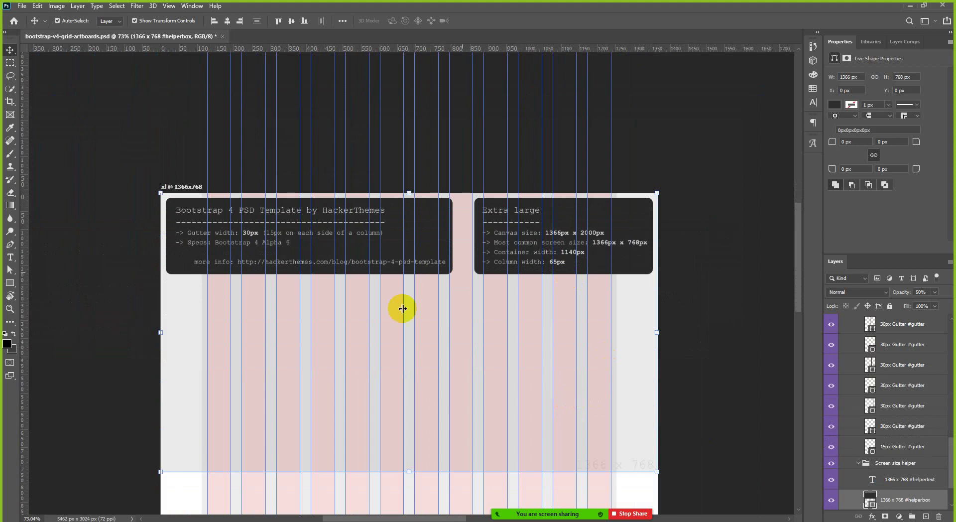
{"action": "left_click", "coordinate": [690, 313]}
Step: Look over the full height of the xl artboard, comparing the shaded screen-size area with the whole canvas
{"action": "scroll", "coordinate": [514, 375], "scroll_direction": "down", "scroll_amount": 2}
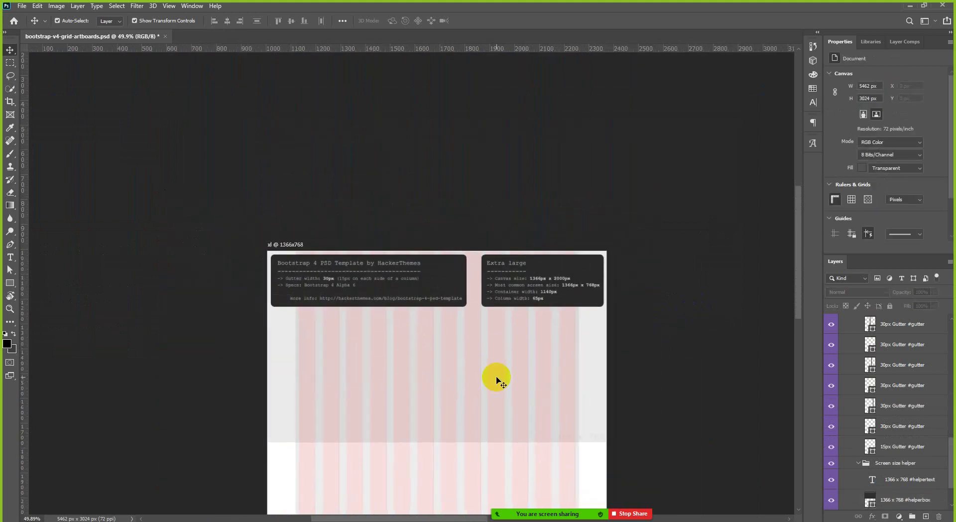
{"action": "scroll", "coordinate": [500, 394], "scroll_direction": "down", "scroll_amount": 2}
{"action": "scroll", "coordinate": [503, 451], "scroll_direction": "down", "scroll_amount": 3}
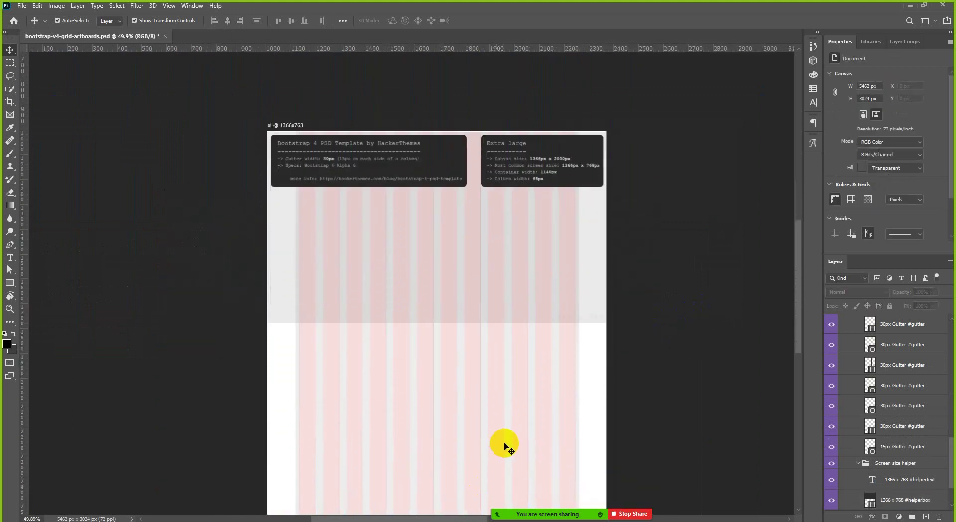
{"action": "scroll", "coordinate": [481, 357], "scroll_direction": "down", "scroll_amount": 2}
{"action": "scroll", "coordinate": [479, 359], "scroll_direction": "down", "scroll_amount": 2}
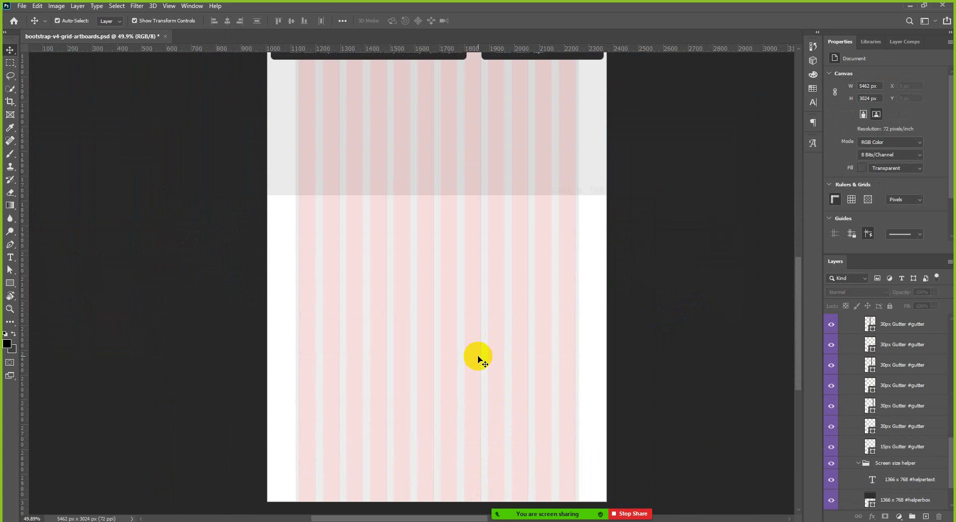
{"action": "scroll", "coordinate": [478, 359], "scroll_direction": "down", "scroll_amount": 1}
{"action": "scroll", "coordinate": [492, 355], "scroll_direction": "up", "scroll_amount": 2}
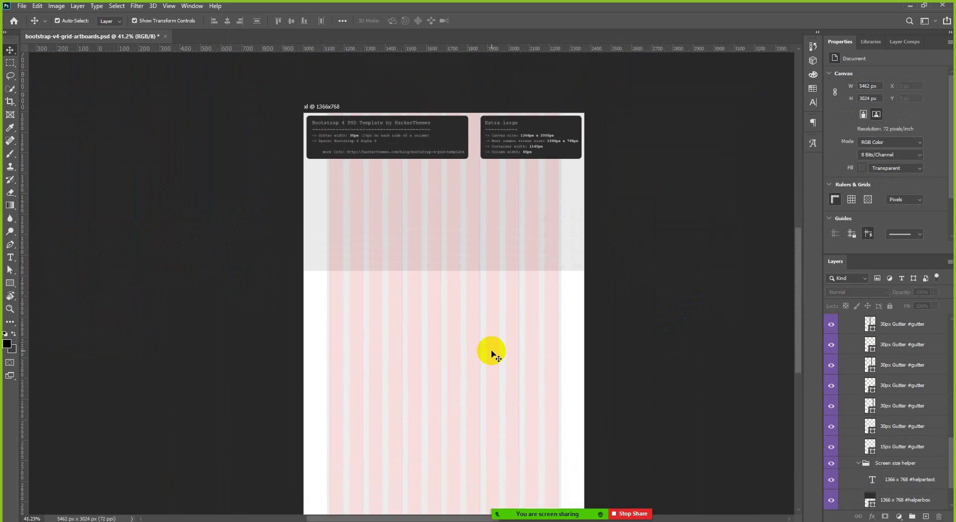
{"action": "scroll", "coordinate": [492, 354], "scroll_direction": "up", "scroll_amount": 2}
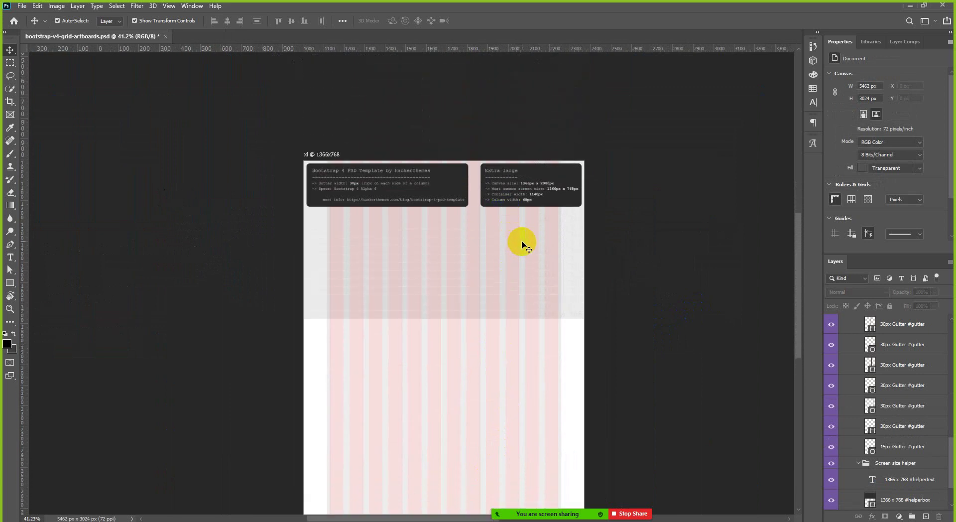
Step: Examine the canvas size, common screen size and container width lines of the Extra large info box against the artboard
{"action": "left_click", "coordinate": [577, 216]}
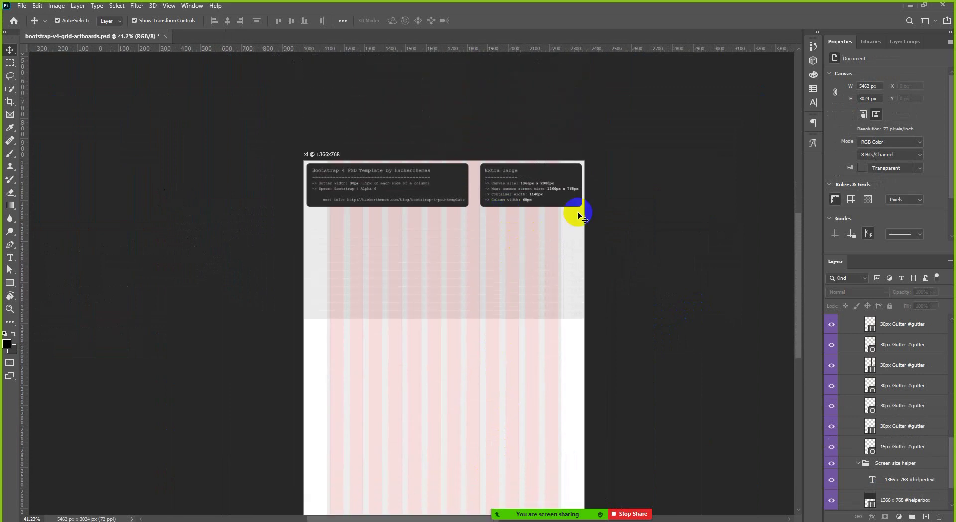
{"action": "scroll", "coordinate": [562, 193], "scroll_direction": "up", "scroll_amount": 5}
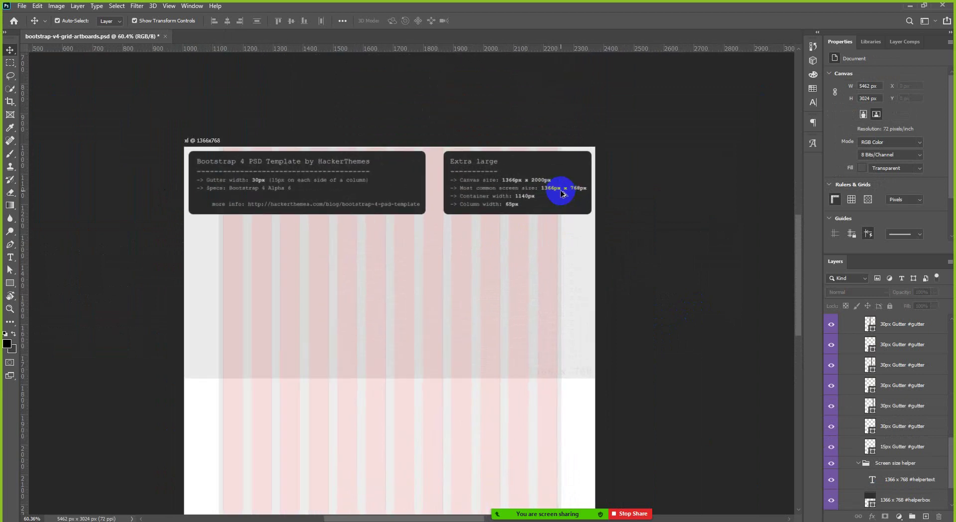
{"action": "scroll", "coordinate": [424, 183], "scroll_direction": "up", "scroll_amount": 3}
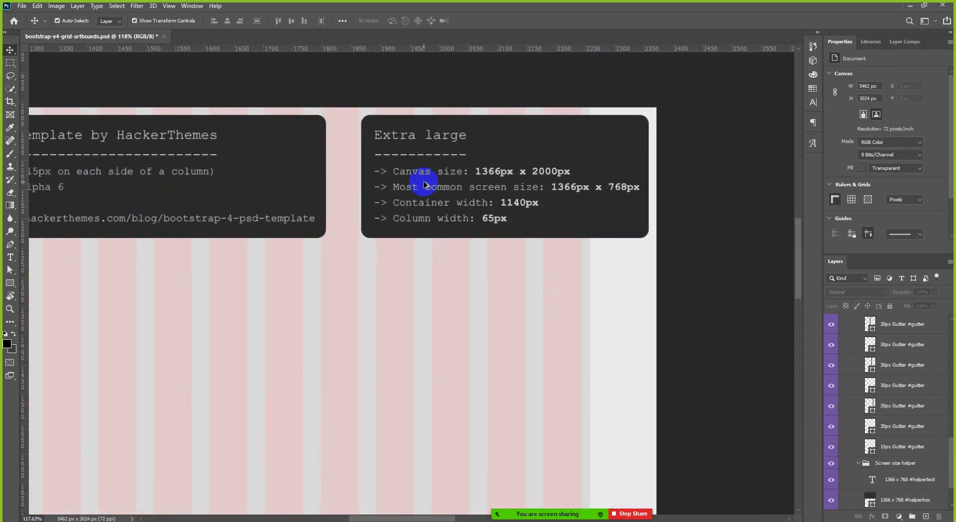
{"action": "scroll", "coordinate": [423, 184], "scroll_direction": "down", "scroll_amount": 2}
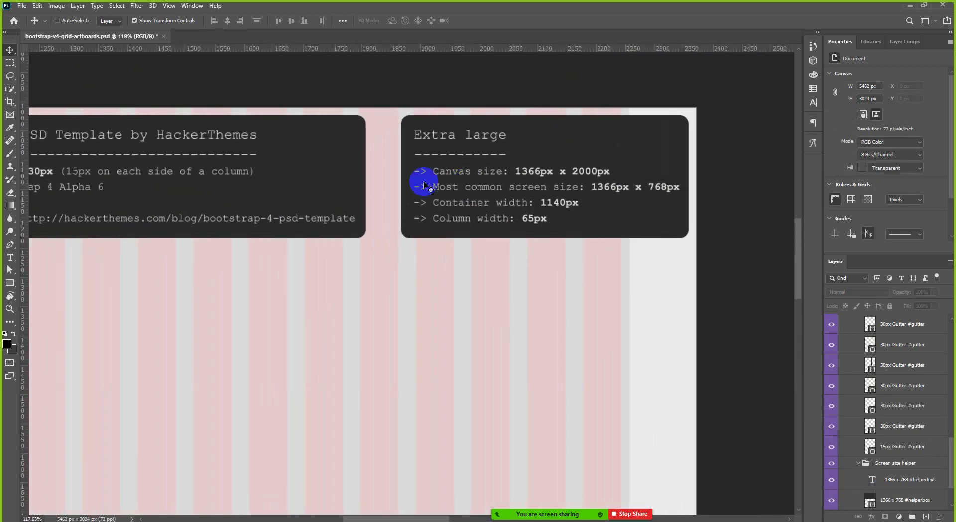
{"action": "scroll", "coordinate": [424, 185], "scroll_direction": "left", "scroll_amount": 2}
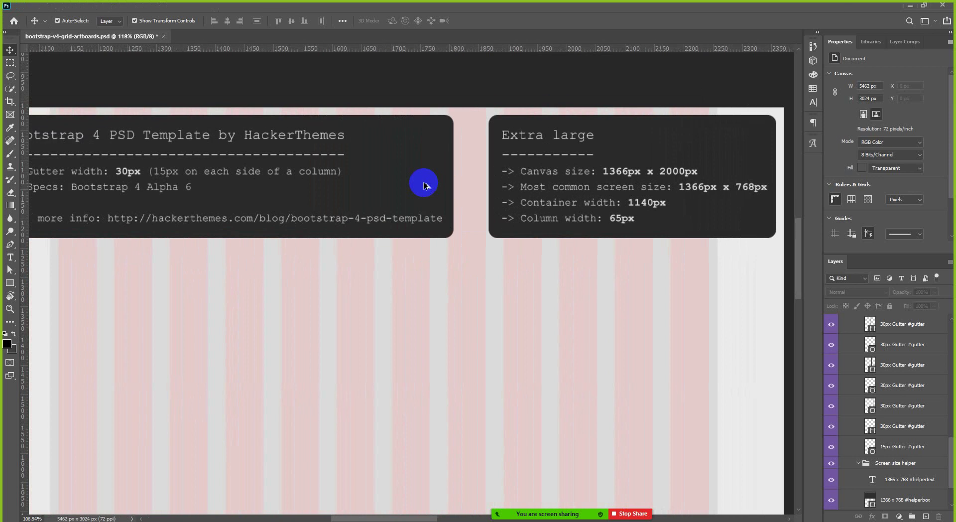
{"action": "scroll", "coordinate": [424, 184], "scroll_direction": "down", "scroll_amount": 1}
{"action": "scroll", "coordinate": [424, 184], "scroll_direction": "left", "scroll_amount": 1}
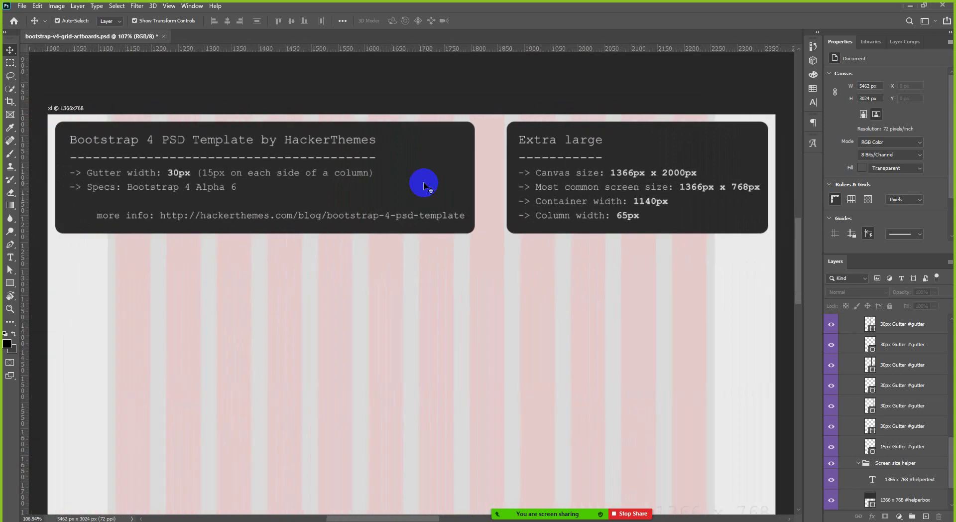
{"action": "mouse_move", "coordinate": [601, 514]}
{"action": "scroll", "coordinate": [660, 396], "scroll_direction": "down", "scroll_amount": 1}
{"action": "scroll", "coordinate": [629, 290], "scroll_direction": "right", "scroll_amount": 1}
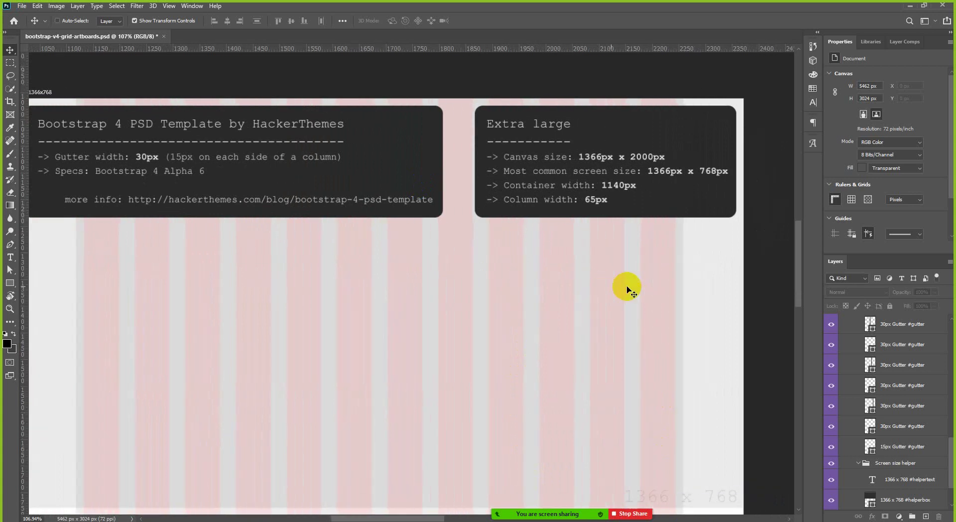
{"action": "scroll", "coordinate": [628, 290], "scroll_direction": "right", "scroll_amount": 1}
{"action": "scroll", "coordinate": [598, 264], "scroll_direction": "up", "scroll_amount": 1}
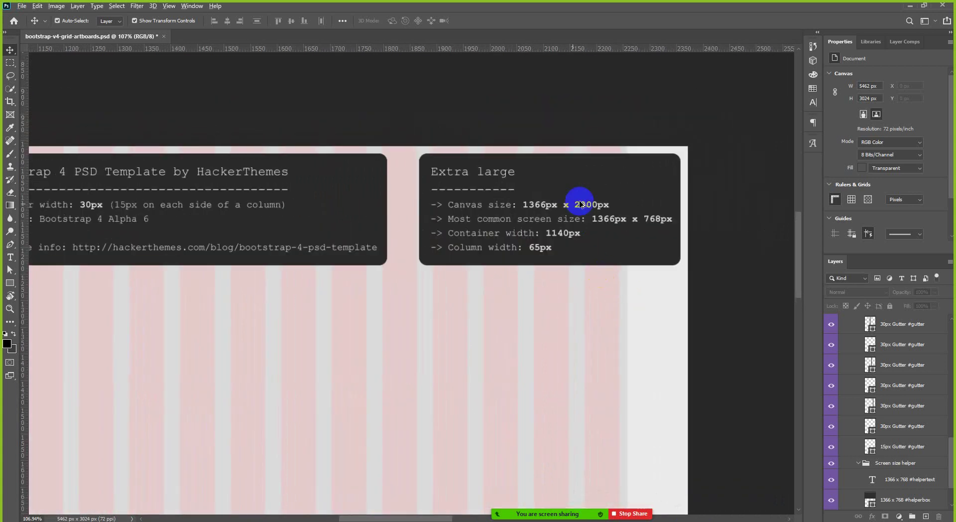
{"action": "scroll", "coordinate": [582, 204], "scroll_direction": "up", "scroll_amount": 3}
Step: Select and deselect the Extra large description text, and open the meeting's participant list
{"action": "left_click", "coordinate": [503, 221]}
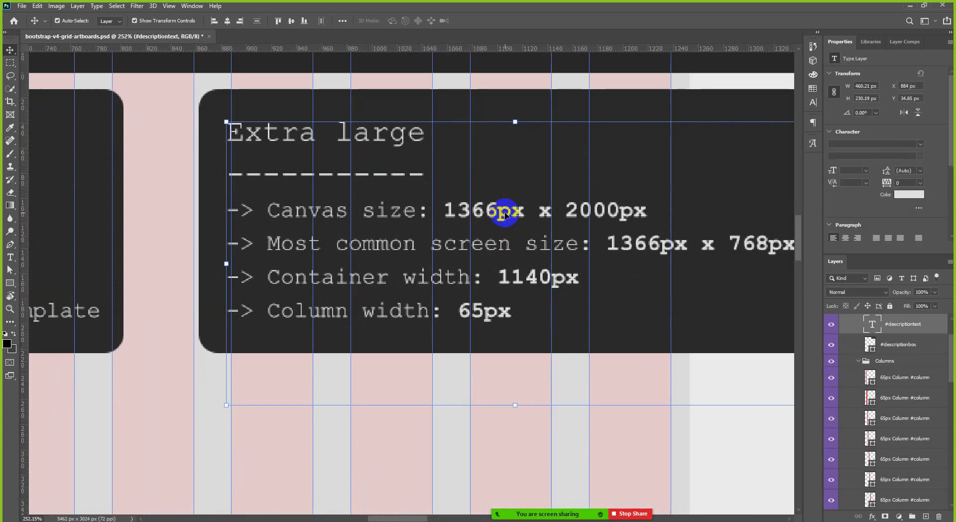
{"action": "scroll", "coordinate": [278, 259], "scroll_direction": "down", "scroll_amount": 2}
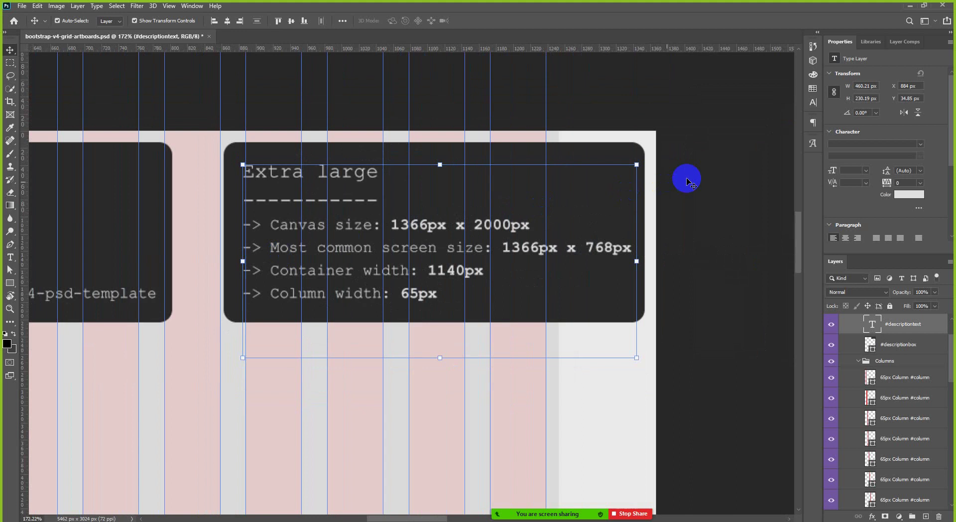
{"action": "left_click", "coordinate": [696, 178]}
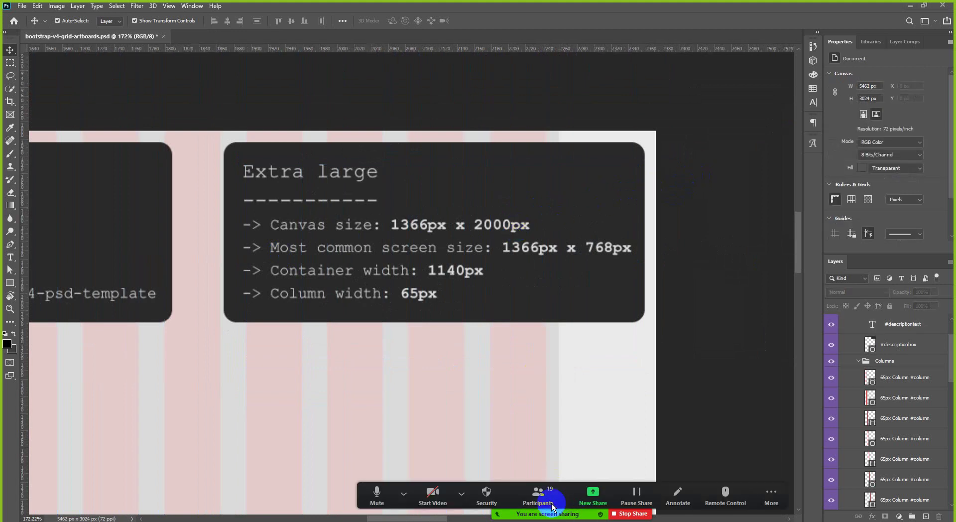
{"action": "left_click", "coordinate": [548, 503]}
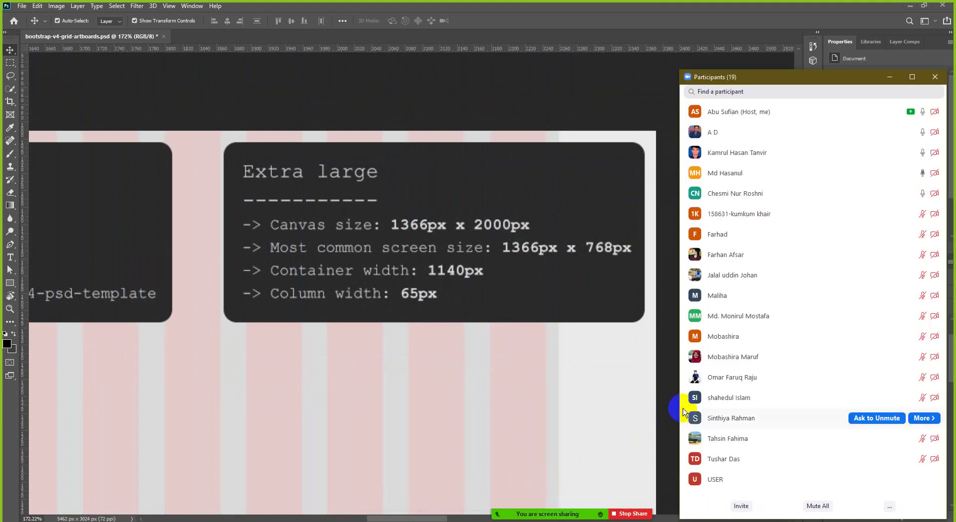
Step: Close the meeting's participant list and look closely at the size values in the Extra large info box
{"action": "left_click", "coordinate": [935, 77]}
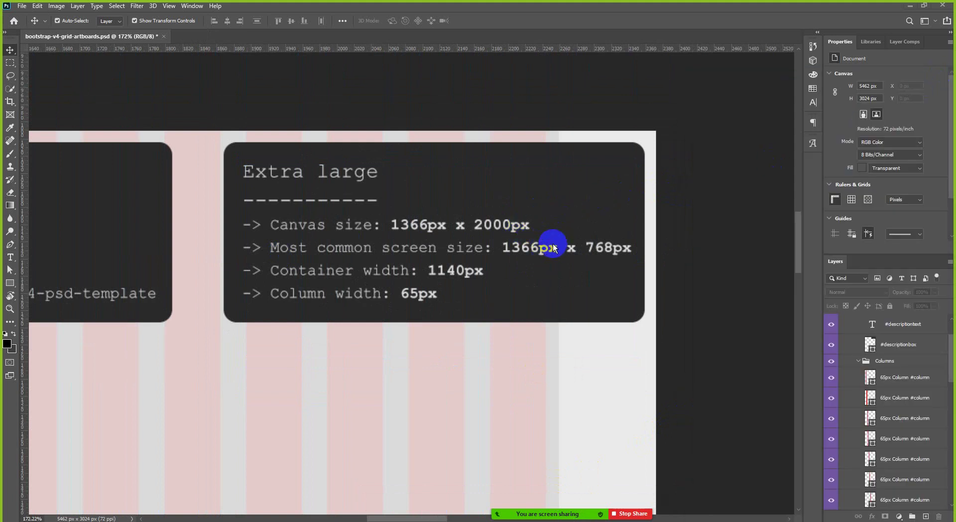
{"action": "scroll", "coordinate": [433, 227], "scroll_direction": "up", "scroll_amount": 3}
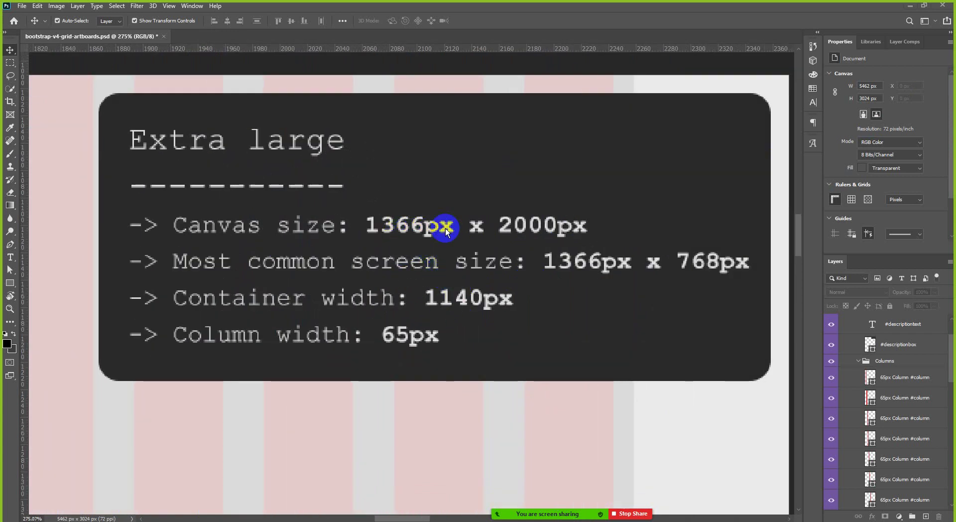
{"action": "scroll", "coordinate": [445, 228], "scroll_direction": "down", "scroll_amount": 3}
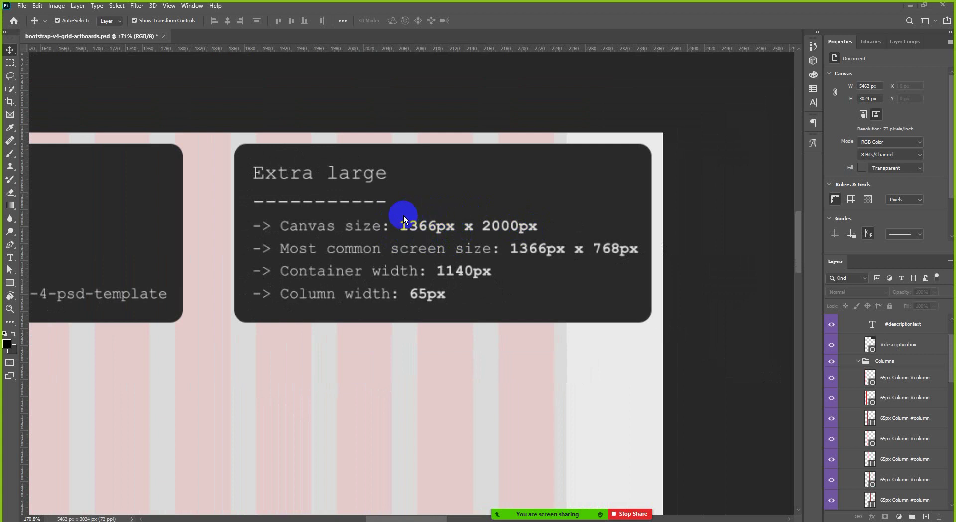
Step: Switch to Chrome and preview the Pexels home page at the 2560 px responsive width, returning it to the 1440 px laptop width
{"action": "left_click", "coordinate": [95, 510]}
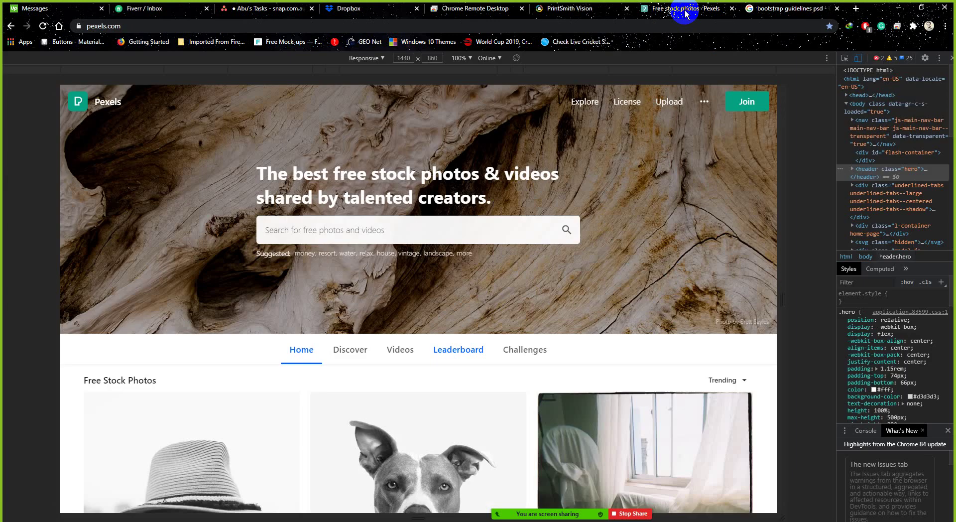
{"action": "left_click", "coordinate": [666, 9]}
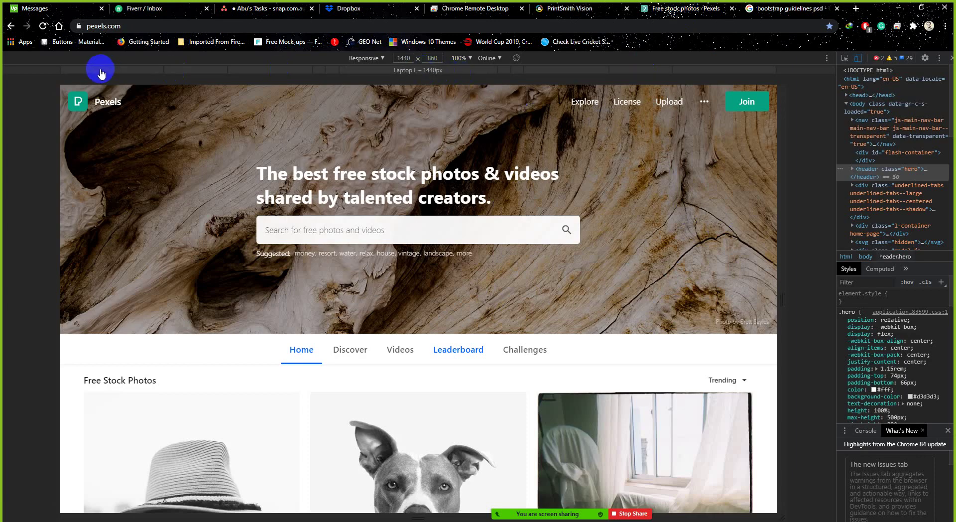
{"action": "left_click", "coordinate": [37, 73]}
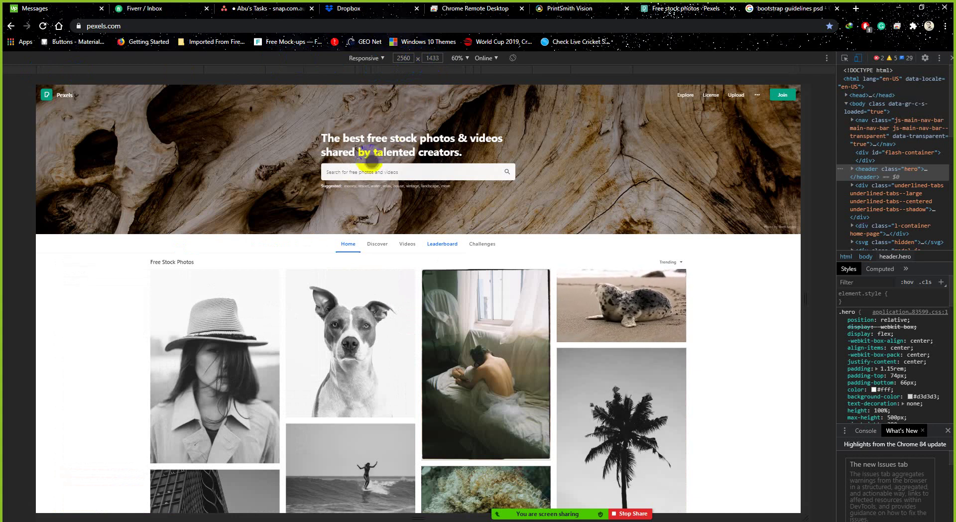
{"action": "left_click", "coordinate": [411, 58]}
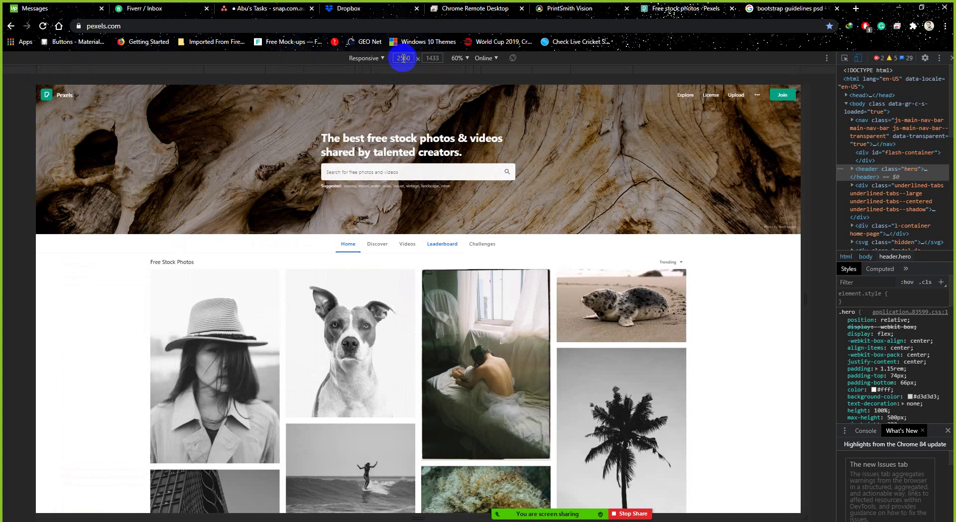
{"action": "left_click", "coordinate": [87, 90]}
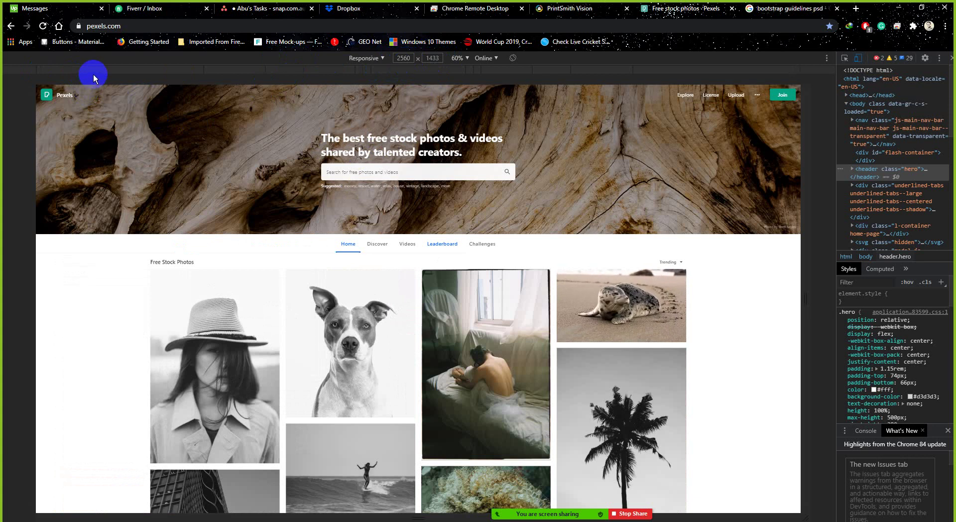
{"action": "left_click", "coordinate": [229, 70]}
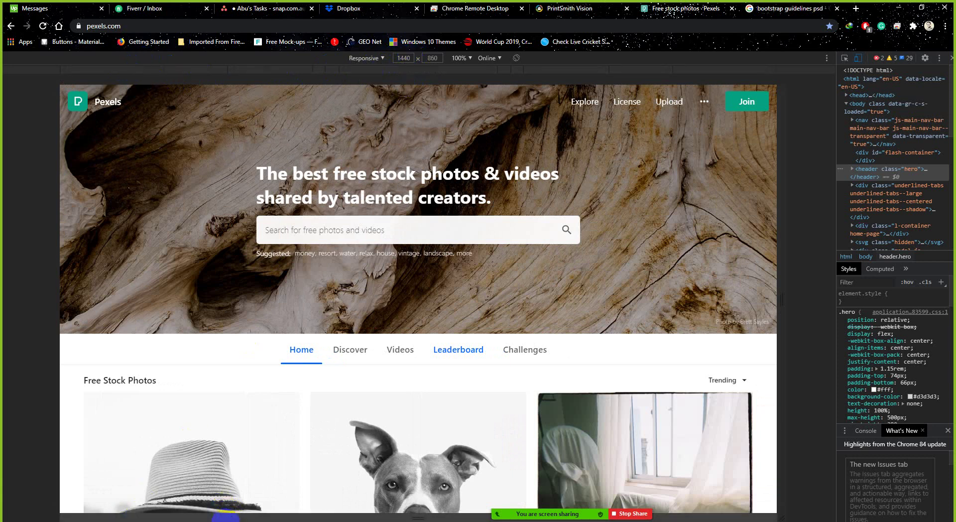
Step: Return to Photoshop and minimize all open application windows to reach the Windows desktop
{"action": "left_click", "coordinate": [228, 519]}
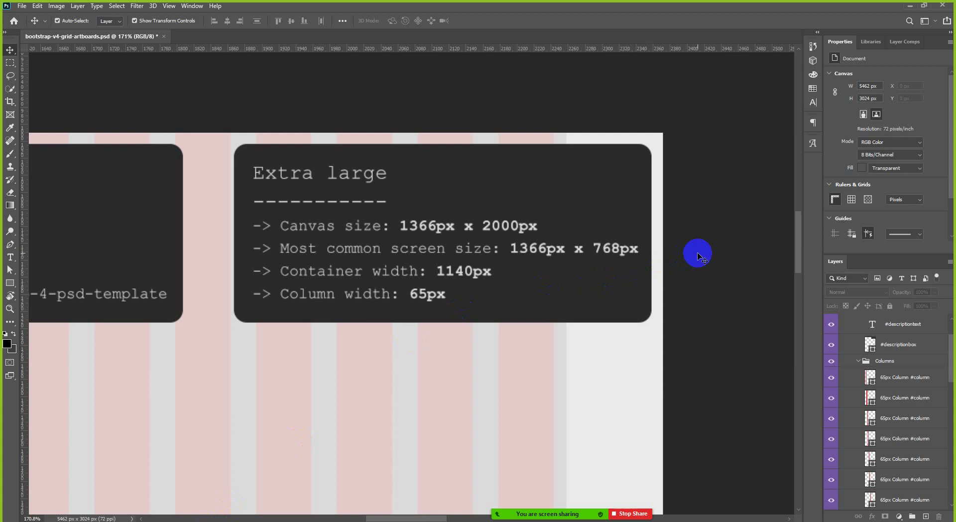
{"action": "left_click", "coordinate": [909, 6]}
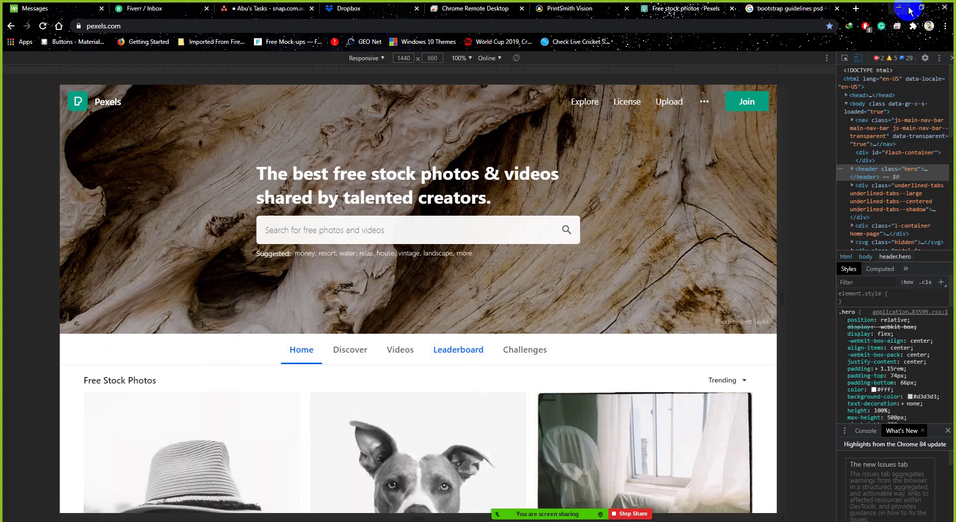
{"action": "left_click", "coordinate": [910, 8]}
{"action": "left_click", "coordinate": [905, 8]}
{"action": "left_click", "coordinate": [901, 9]}
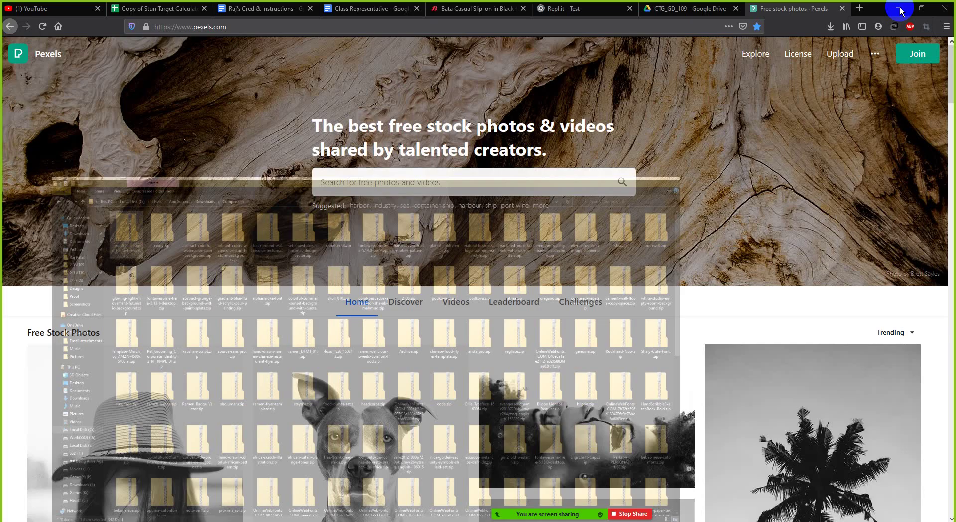
{"action": "left_click", "coordinate": [901, 9]}
Step: Open the Windows display settings, look through the list of available display resolutions, and close the settings
{"action": "right_click", "coordinate": [349, 121]}
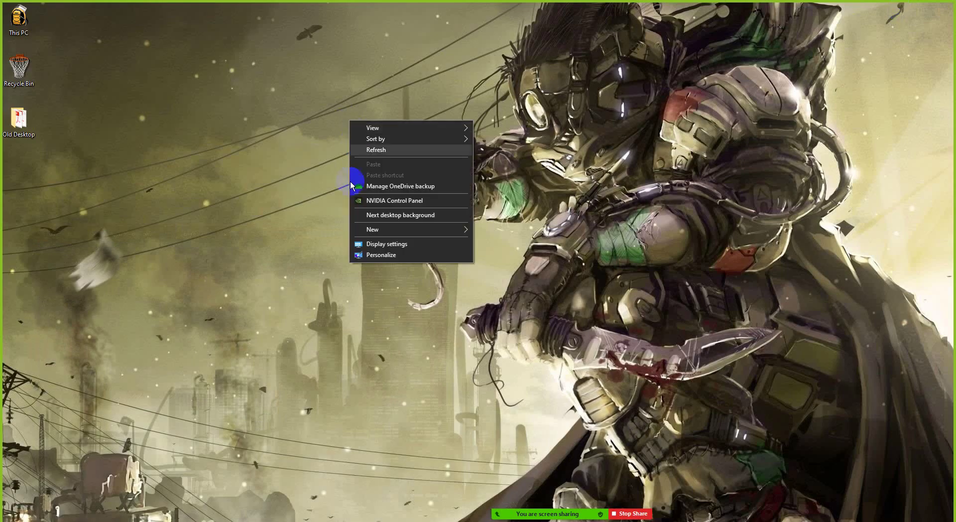
{"action": "left_click", "coordinate": [393, 244]}
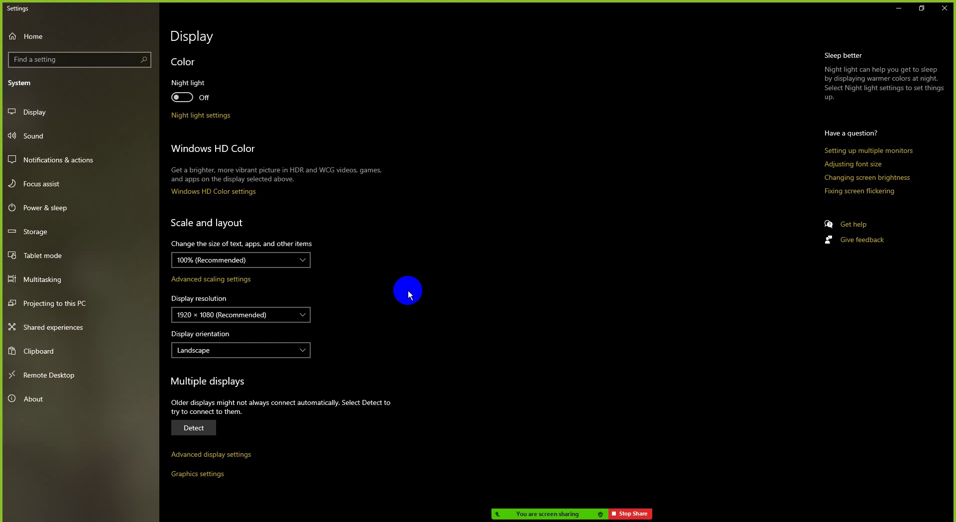
{"action": "left_click", "coordinate": [302, 315]}
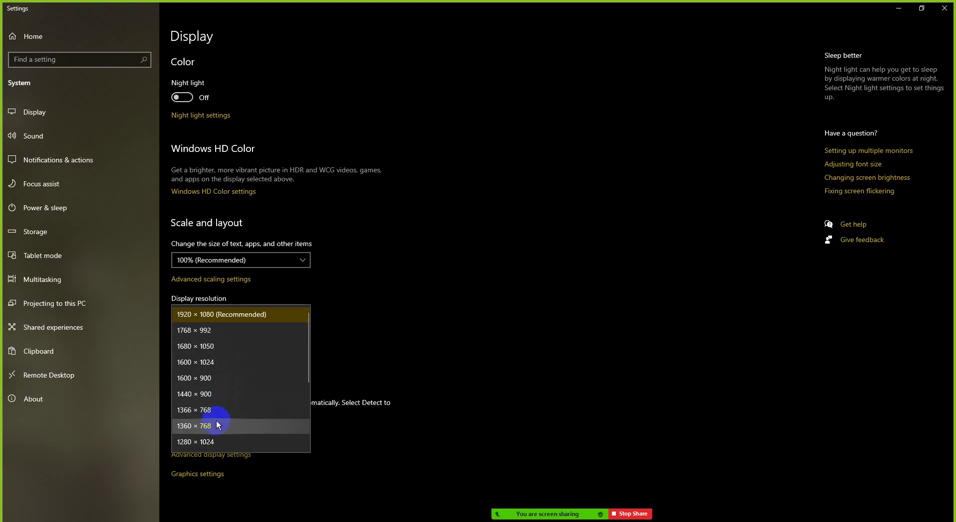
{"action": "left_click", "coordinate": [573, 196]}
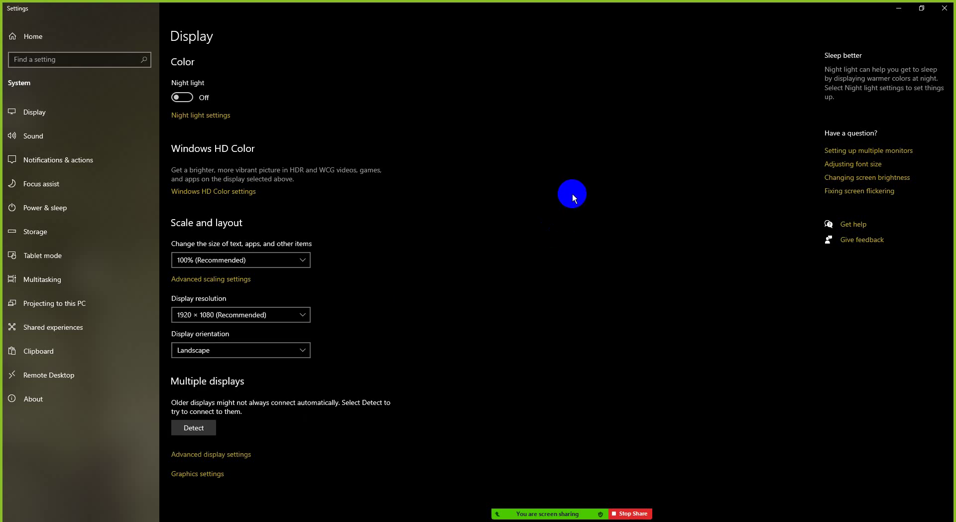
{"action": "left_click", "coordinate": [945, 8]}
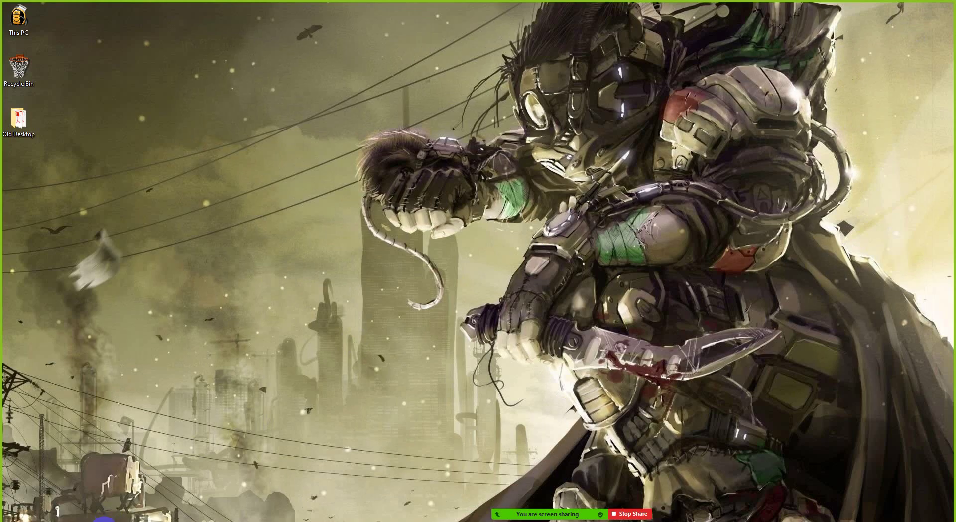
Step: Preview the Pexels page in Chrome at the widest responsive width, and check the meeting's participant list over Photoshop
{"action": "left_click", "coordinate": [107, 513]}
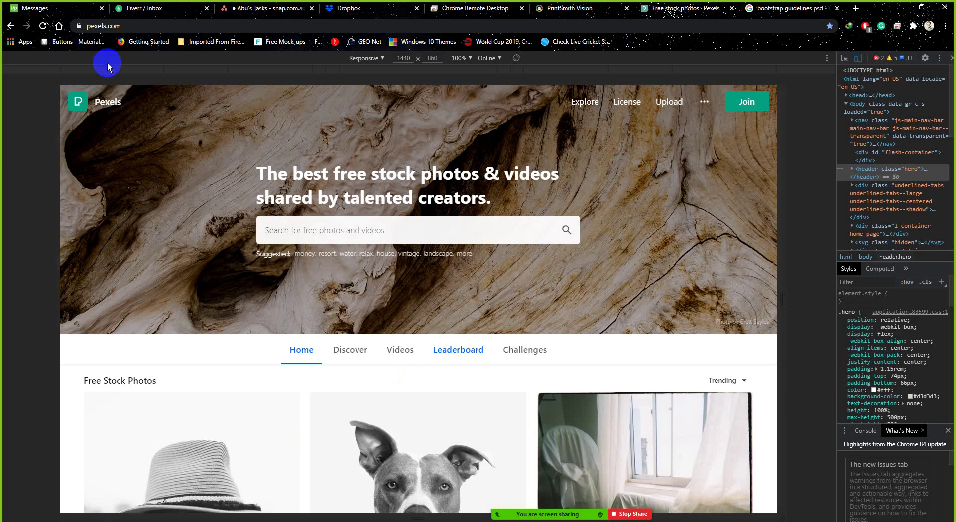
{"action": "left_click", "coordinate": [42, 74]}
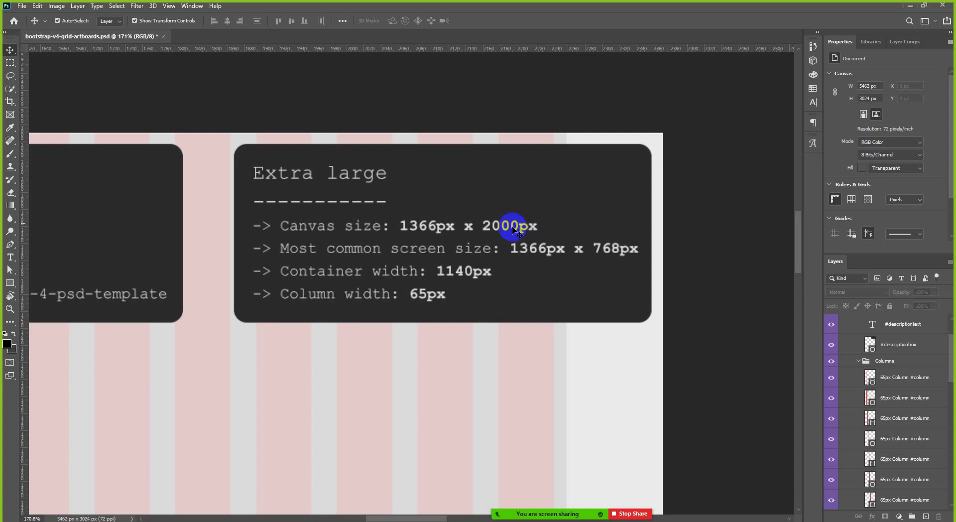
{"action": "left_click", "coordinate": [539, 495]}
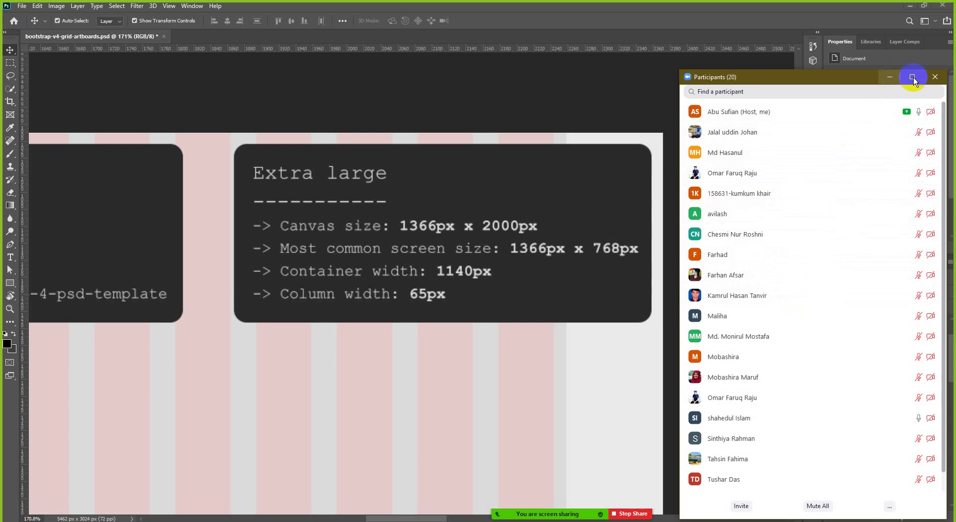
{"action": "left_click", "coordinate": [889, 80]}
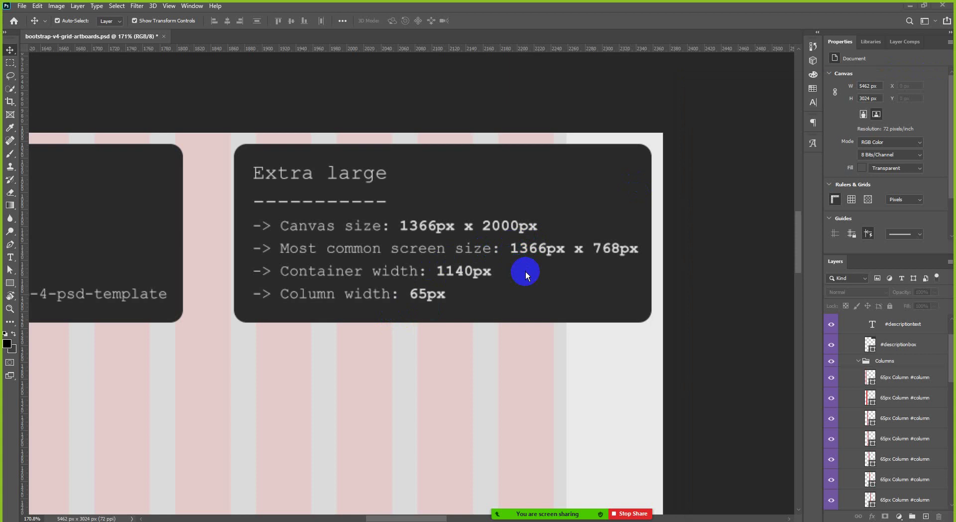
Step: Examine the xl artboard's two info boxes together with the shaded 1366 x 768 screen area and its lower edge
{"action": "left_click", "coordinate": [597, 332]}
{"action": "scroll", "coordinate": [613, 286], "scroll_direction": "down", "scroll_amount": 2}
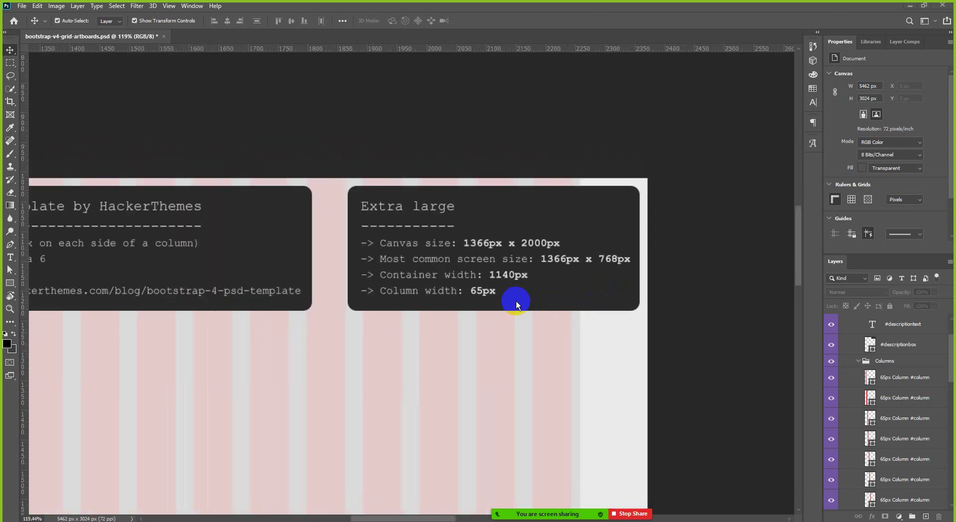
{"action": "scroll", "coordinate": [561, 262], "scroll_direction": "down", "scroll_amount": 4}
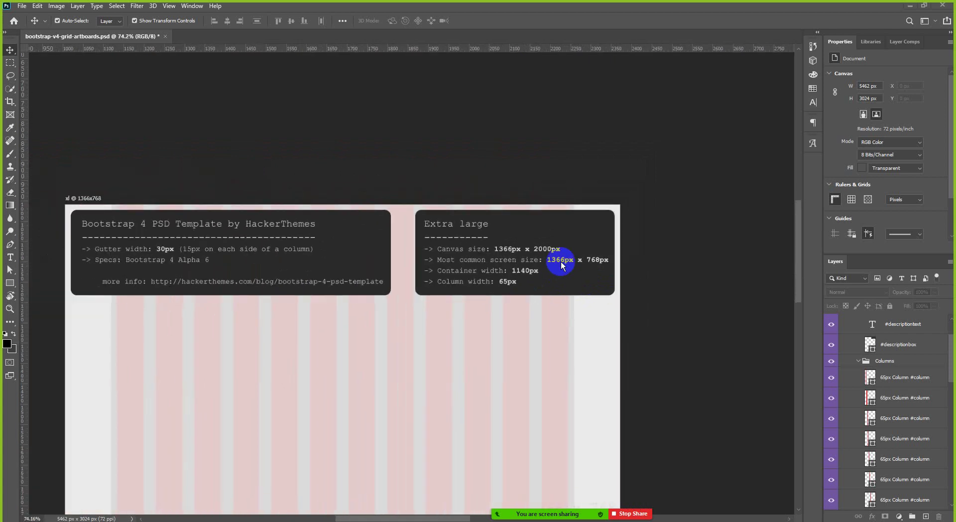
{"action": "scroll", "coordinate": [481, 326], "scroll_direction": "up", "scroll_amount": 2}
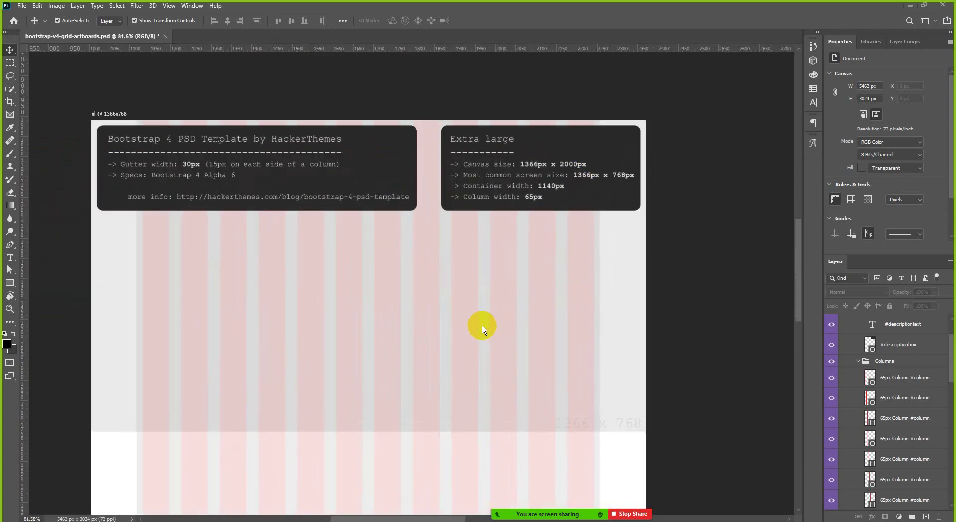
{"action": "scroll", "coordinate": [468, 319], "scroll_direction": "left", "scroll_amount": 3}
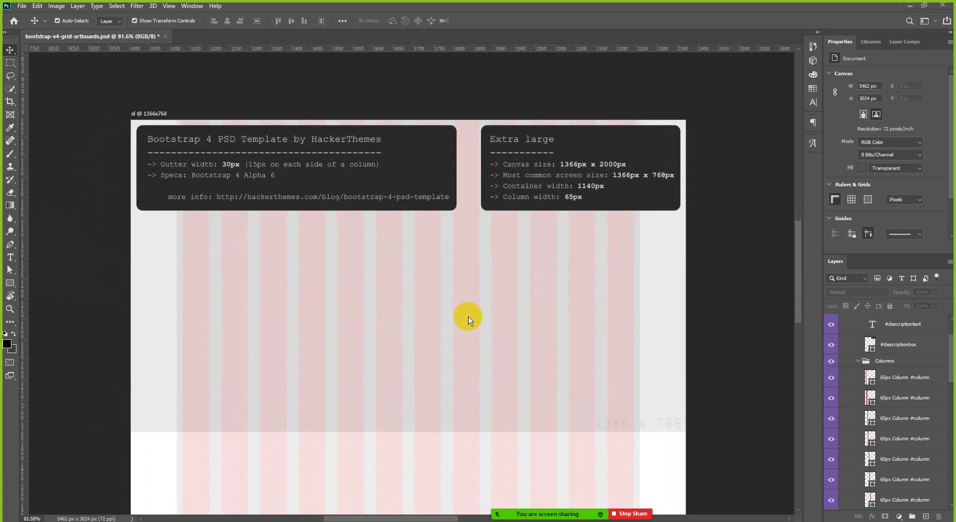
{"action": "scroll", "coordinate": [468, 319], "scroll_direction": "down", "scroll_amount": 2}
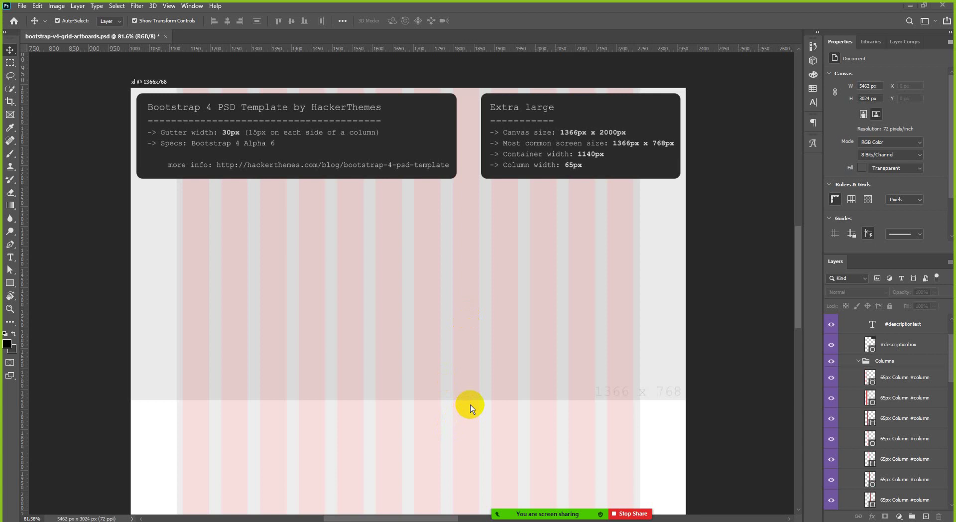
{"action": "scroll", "coordinate": [481, 395], "scroll_direction": "up", "scroll_amount": 2}
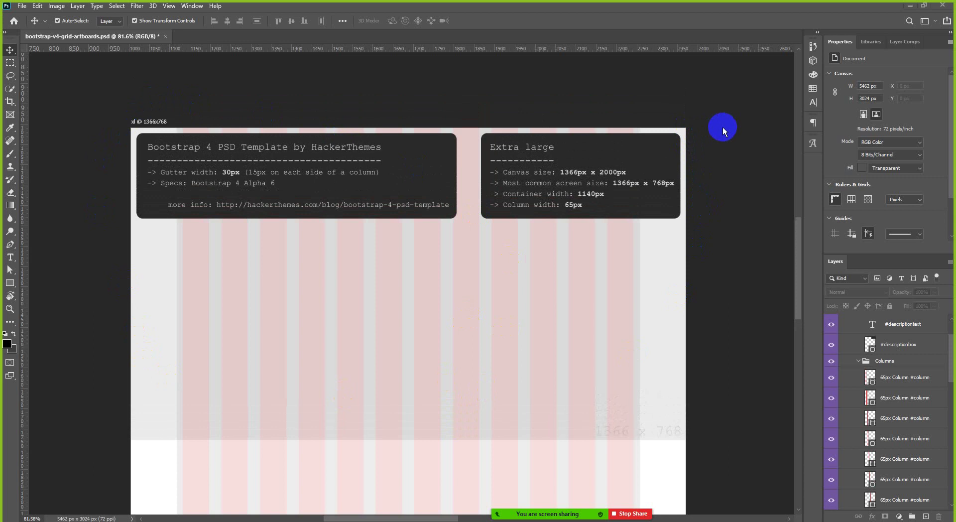
Step: Open the meeting's participant list, check who is unmuted, and minimize it
{"action": "mouse_move", "coordinate": [592, 507]}
{"action": "left_click", "coordinate": [545, 496]}
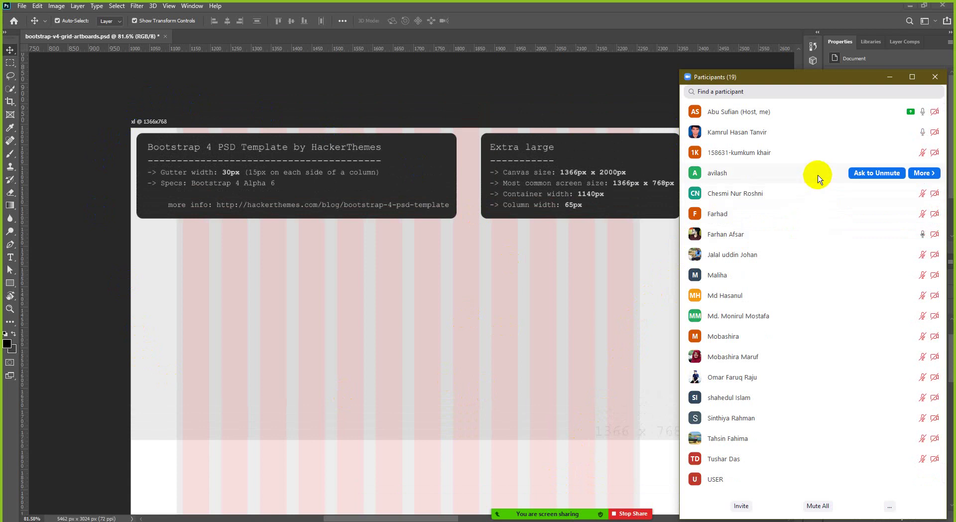
{"action": "left_click", "coordinate": [890, 76]}
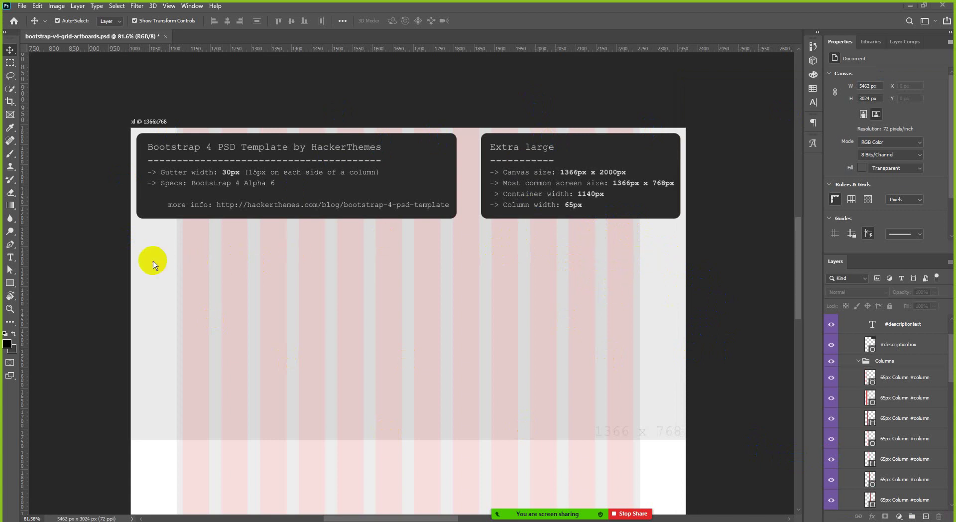
Step: Compare the Extra large canvas and screen sizes with the xl artboard, looking down its columns below the shaded screen area
{"action": "left_click", "coordinate": [722, 199]}
{"action": "scroll", "coordinate": [647, 159], "scroll_direction": "up", "scroll_amount": 3}
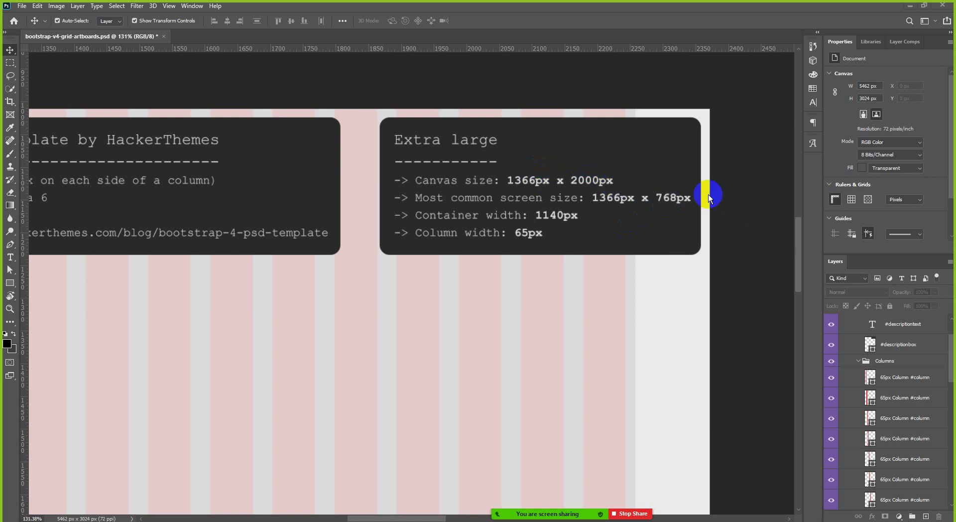
{"action": "scroll", "coordinate": [689, 148], "scroll_direction": "down", "scroll_amount": 3}
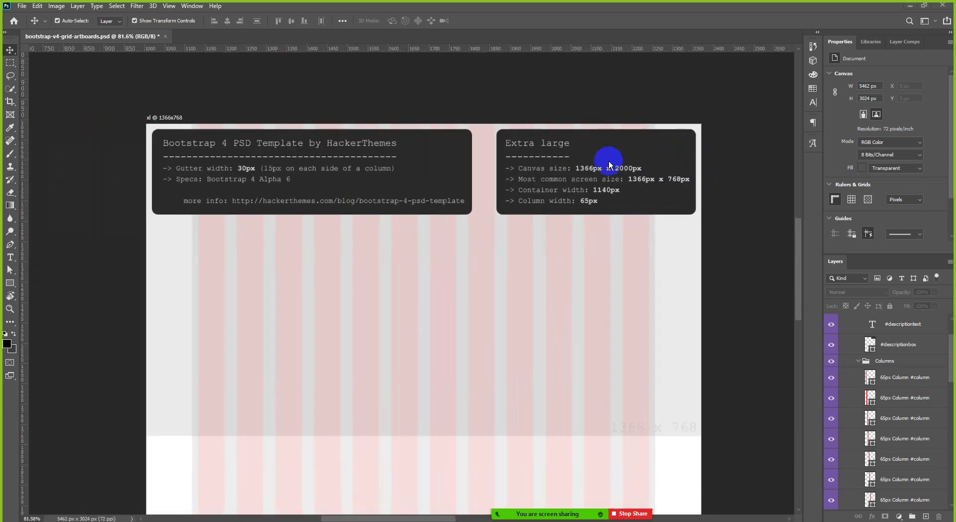
{"action": "scroll", "coordinate": [598, 160], "scroll_direction": "down", "scroll_amount": 2}
{"action": "scroll", "coordinate": [602, 172], "scroll_direction": "down", "scroll_amount": 5}
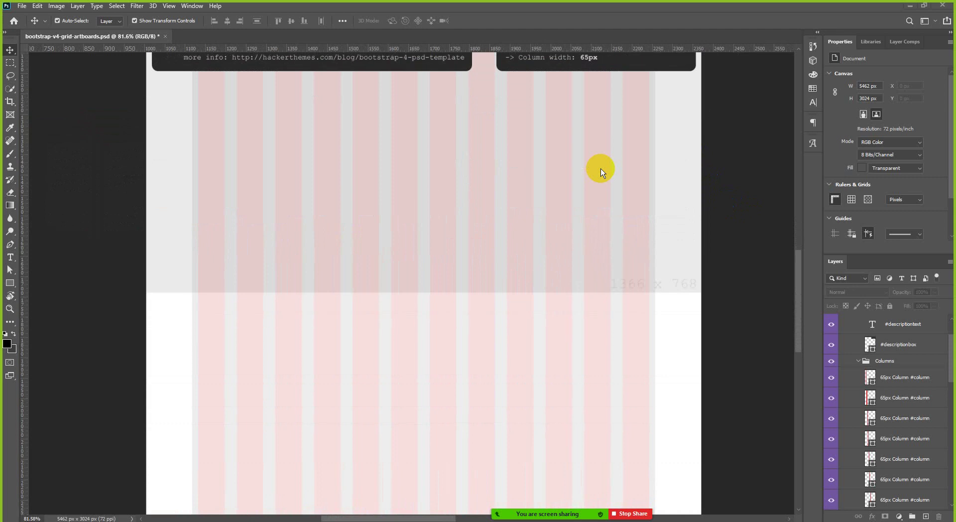
{"action": "scroll", "coordinate": [602, 172], "scroll_direction": "down", "scroll_amount": 2}
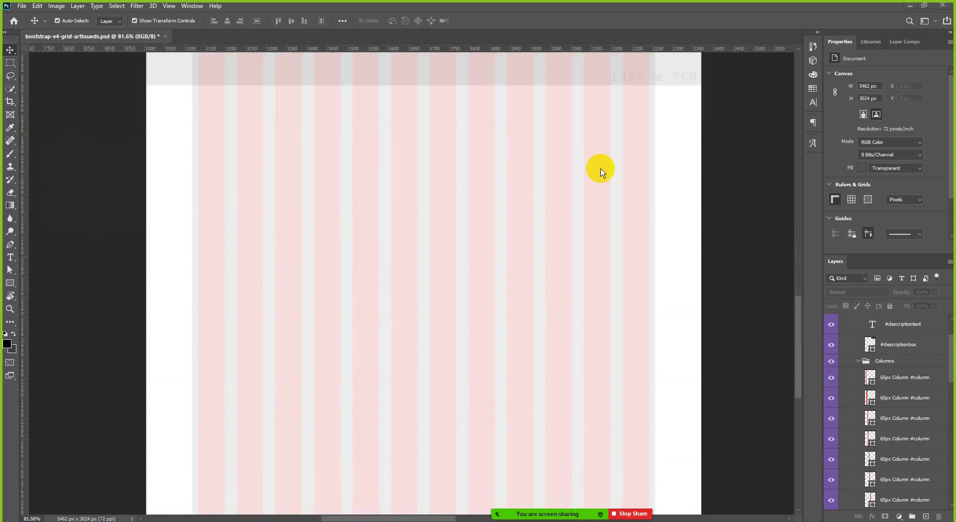
{"action": "scroll", "coordinate": [450, 201], "scroll_direction": "down", "scroll_amount": 2}
{"action": "scroll", "coordinate": [451, 201], "scroll_direction": "up", "scroll_amount": 6}
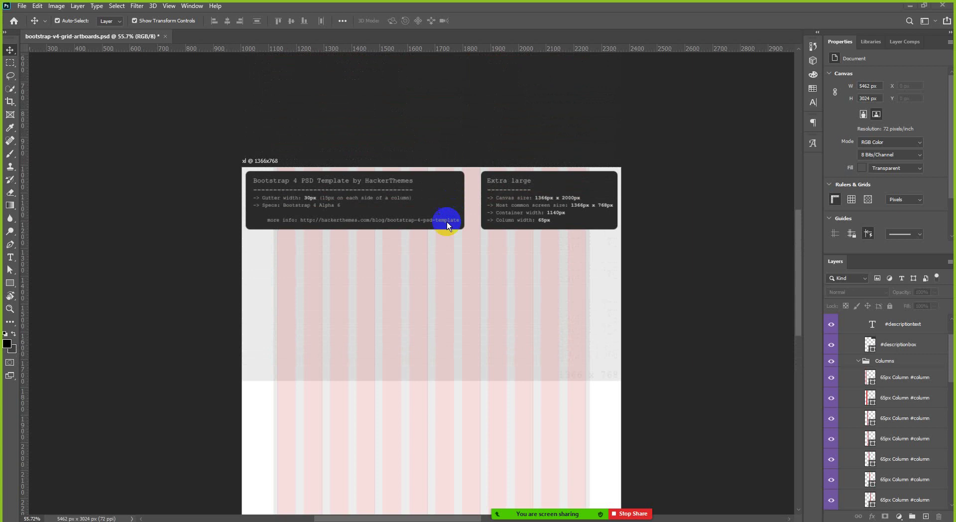
{"action": "scroll", "coordinate": [441, 254], "scroll_direction": "down", "scroll_amount": 4}
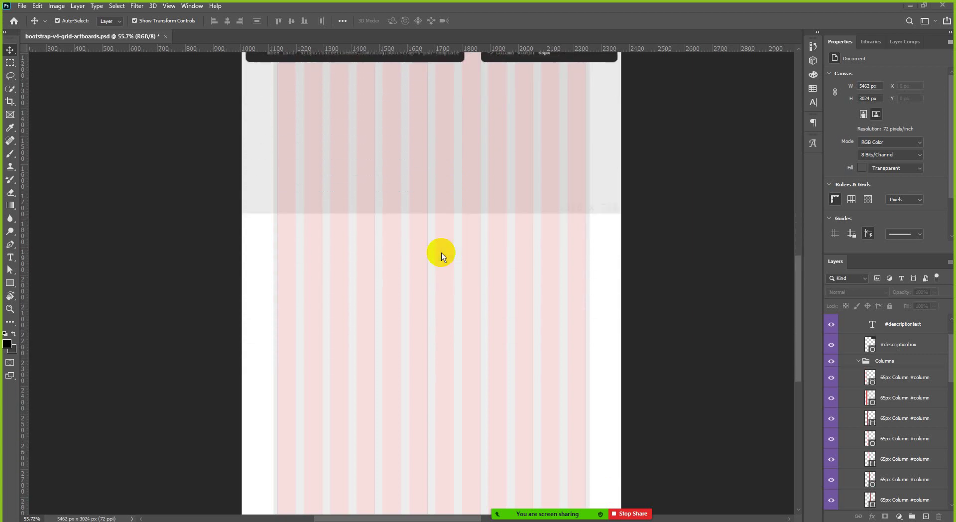
Step: Return to the xl artboard's enlarged info boxes, check who is unmuted in the meeting's participant list, and close the list
{"action": "scroll", "coordinate": [440, 254], "scroll_direction": "up", "scroll_amount": 3}
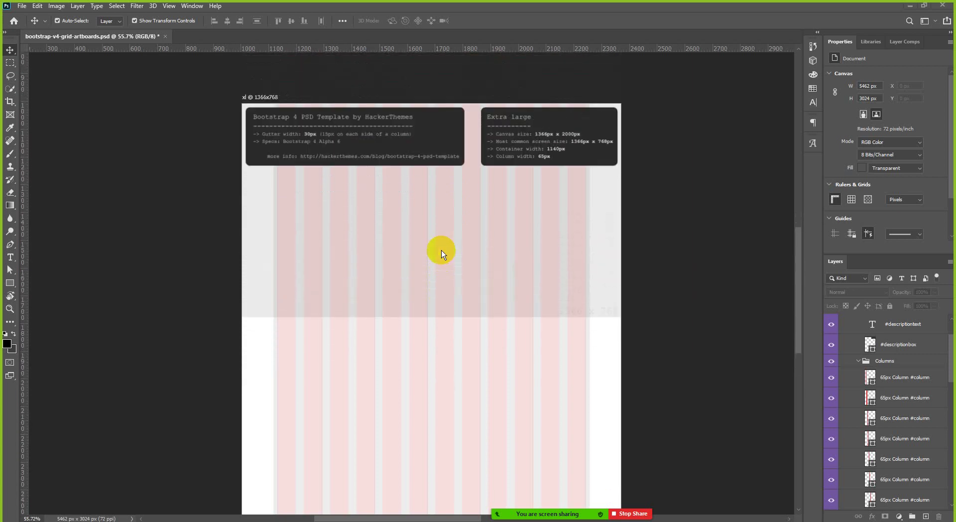
{"action": "scroll", "coordinate": [441, 254], "scroll_direction": "up", "scroll_amount": 1}
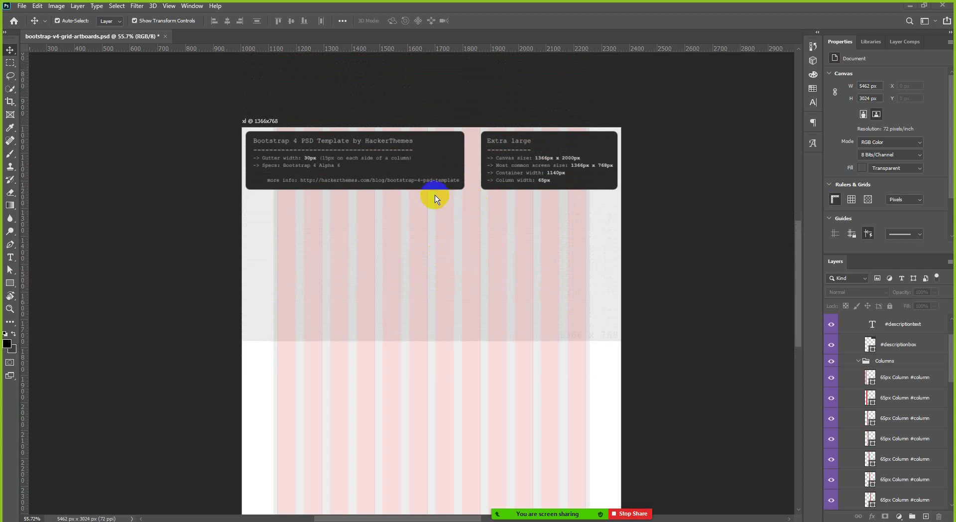
{"action": "scroll", "coordinate": [435, 199], "scroll_direction": "up", "scroll_amount": 3}
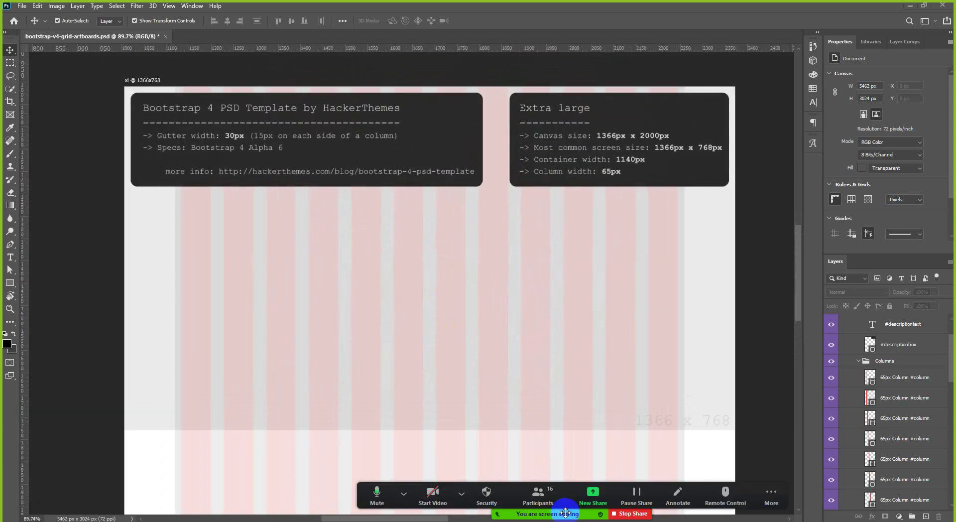
{"action": "left_click", "coordinate": [538, 496]}
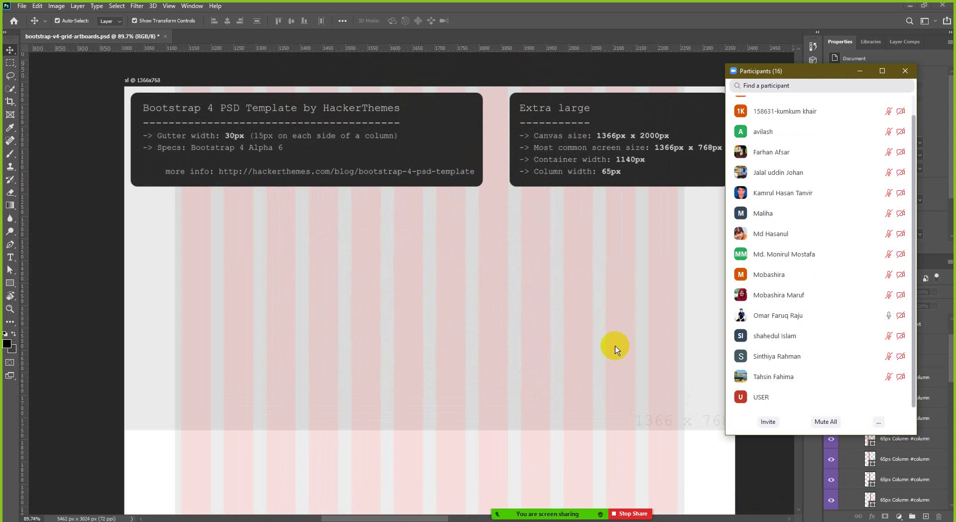
{"action": "scroll", "coordinate": [824, 323], "scroll_direction": "up", "scroll_amount": 1}
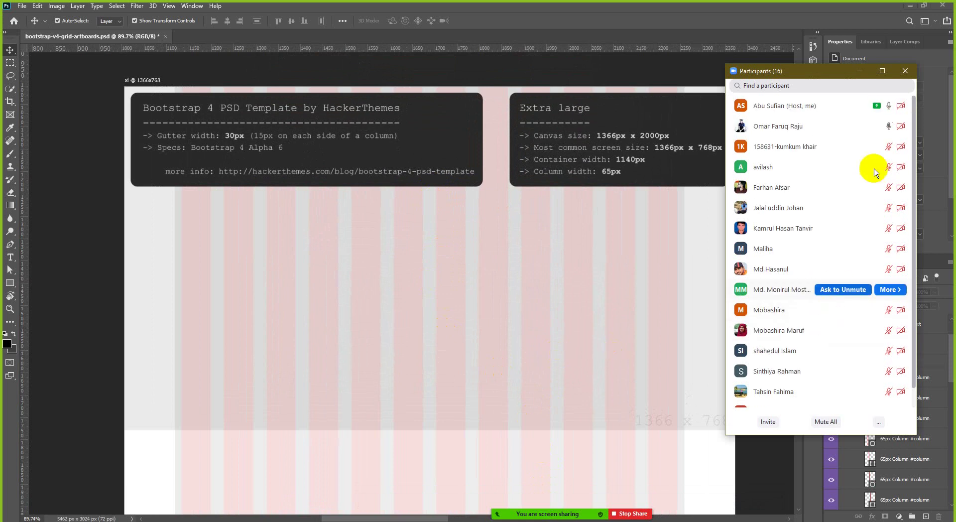
{"action": "left_click", "coordinate": [905, 71]}
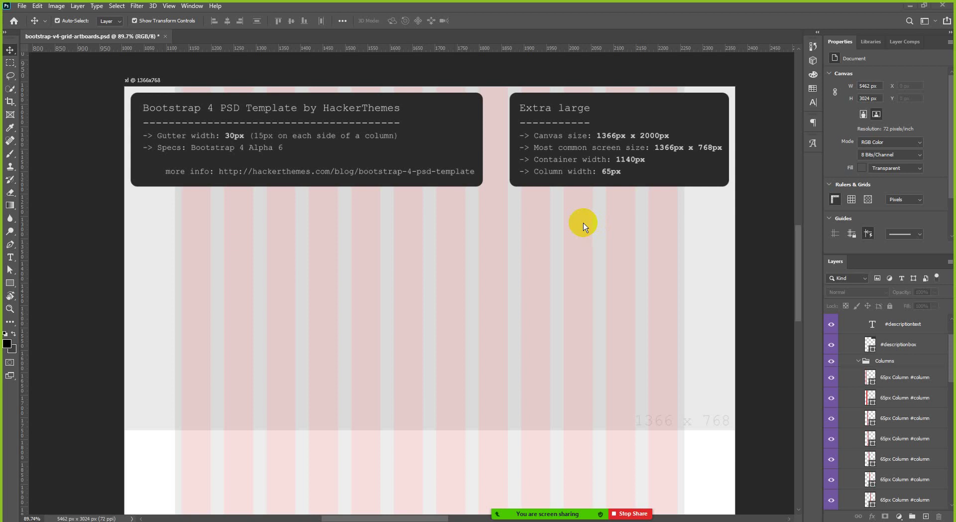
Step: Examine the Extra large box's size values, with a brief check of the meeting's participant list before minimizing it
{"action": "left_click", "coordinate": [581, 193]}
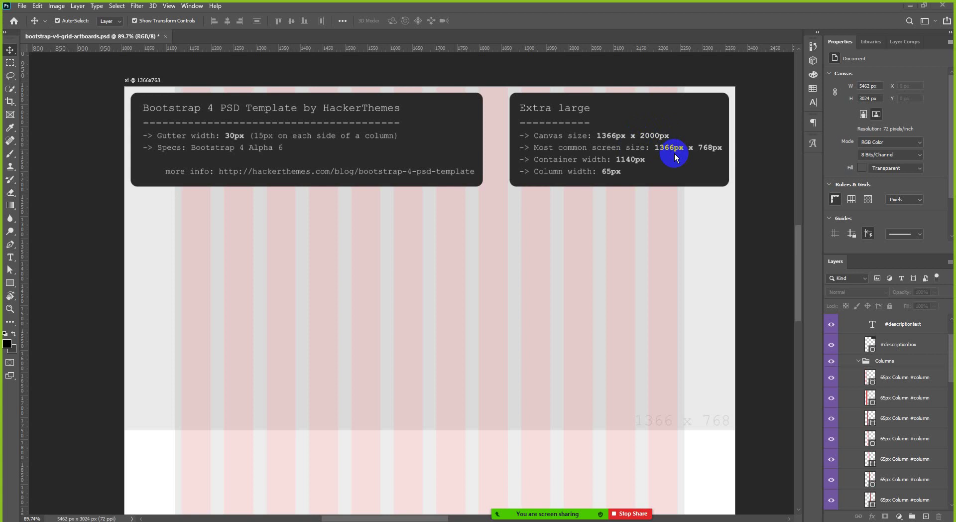
{"action": "left_click", "coordinate": [523, 198]}
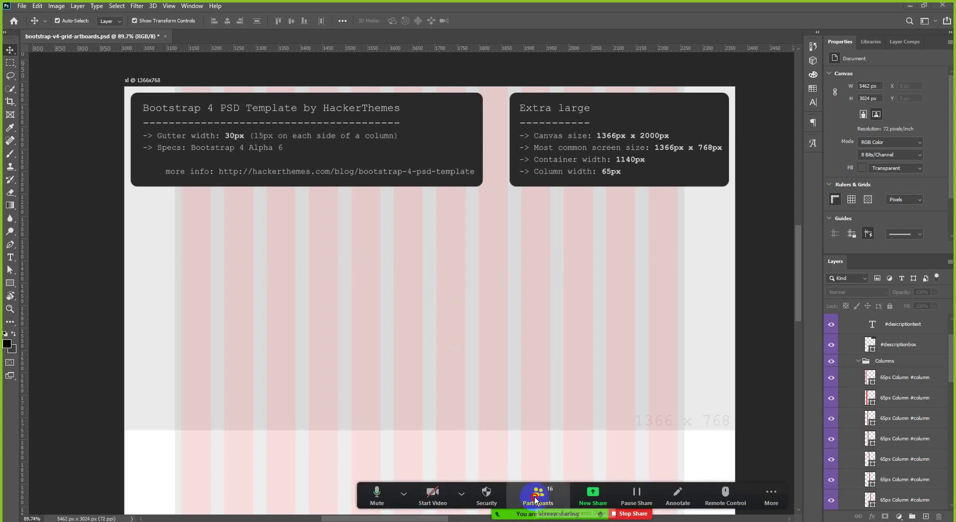
{"action": "left_click", "coordinate": [535, 500]}
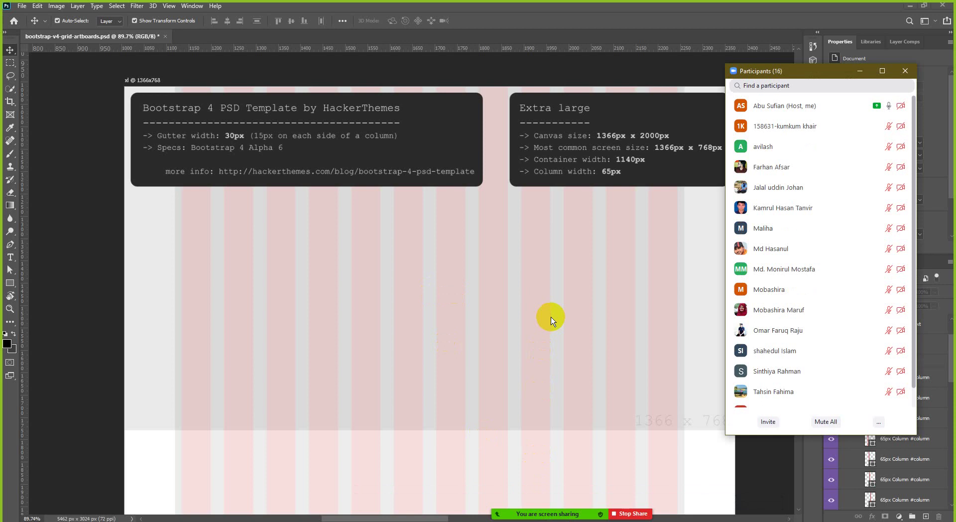
{"action": "left_click", "coordinate": [860, 71]}
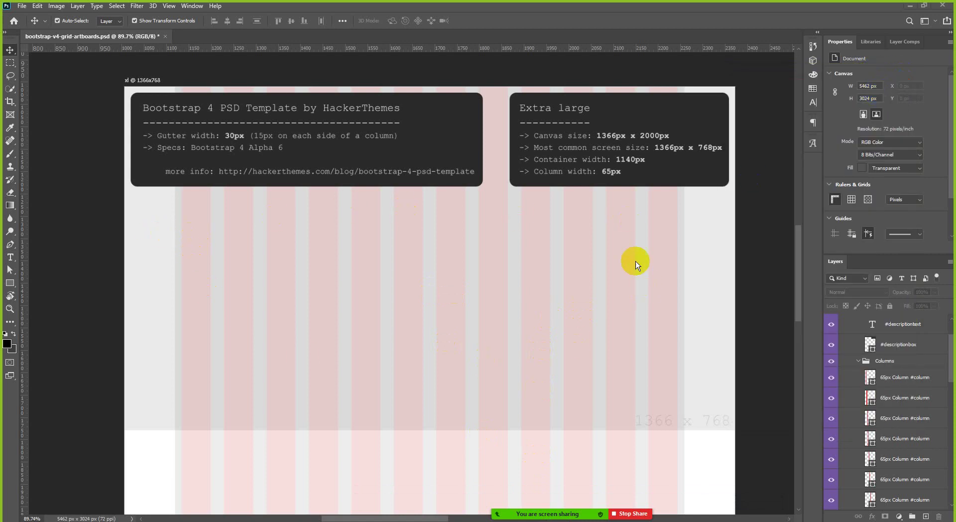
Step: Select the last 65px column of the xl artboard and examine it against the container and column widths
{"action": "left_click", "coordinate": [598, 168]}
{"action": "left_click", "coordinate": [632, 174]}
{"action": "left_click", "coordinate": [666, 251]}
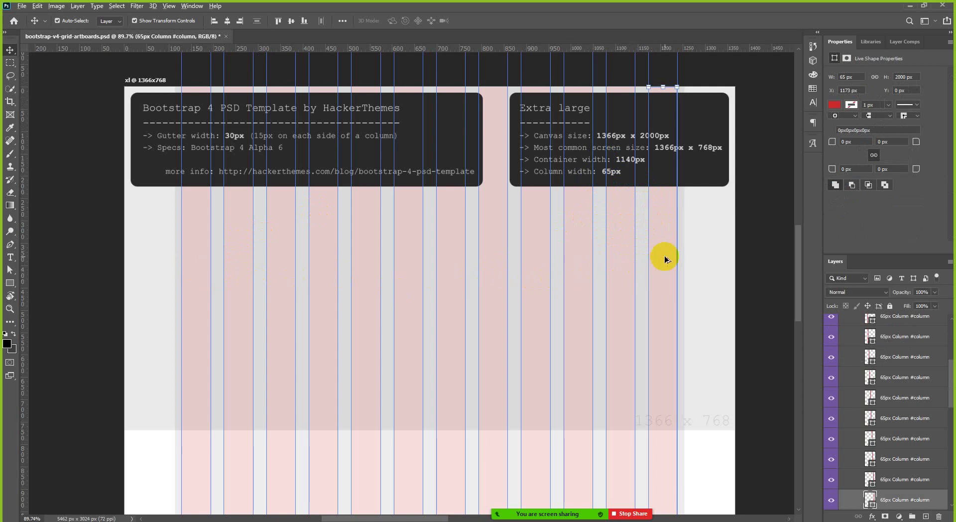
{"action": "scroll", "coordinate": [664, 257], "scroll_direction": "up", "scroll_amount": 5}
{"action": "scroll", "coordinate": [671, 247], "scroll_direction": "down", "scroll_amount": 4}
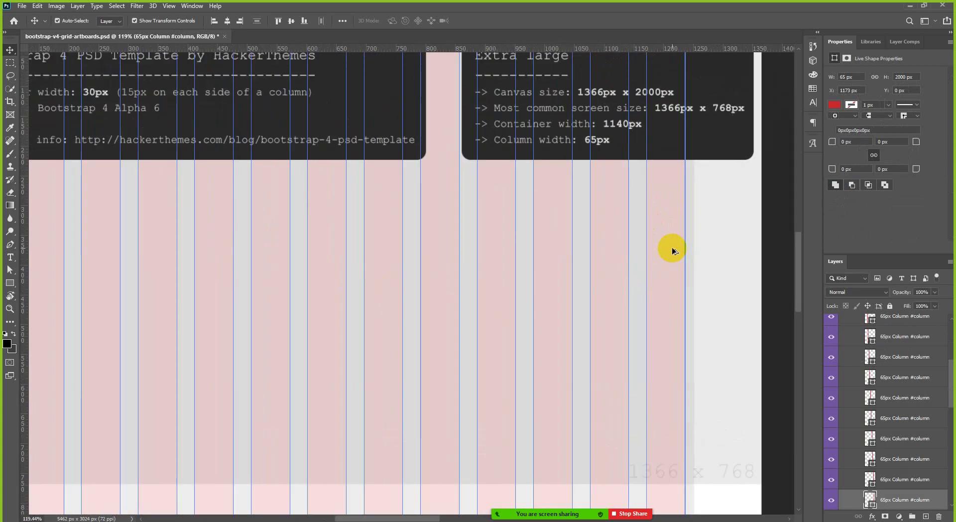
{"action": "scroll", "coordinate": [665, 247], "scroll_direction": "up", "scroll_amount": 1}
{"action": "scroll", "coordinate": [665, 247], "scroll_direction": "down", "scroll_amount": 1}
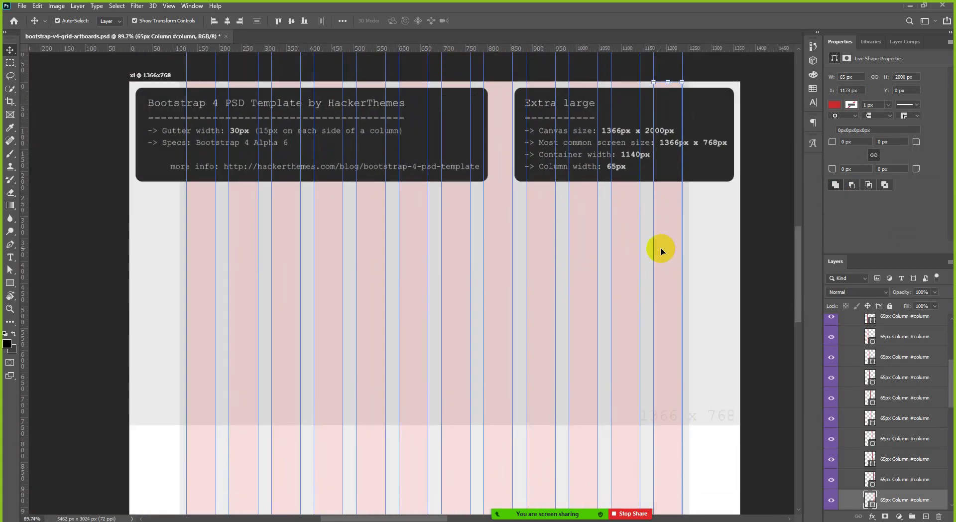
Step: Select the xl artboard's first 65px column, inspect its fill color options, and compare its layer with the second column's
{"action": "left_click", "coordinate": [207, 278]}
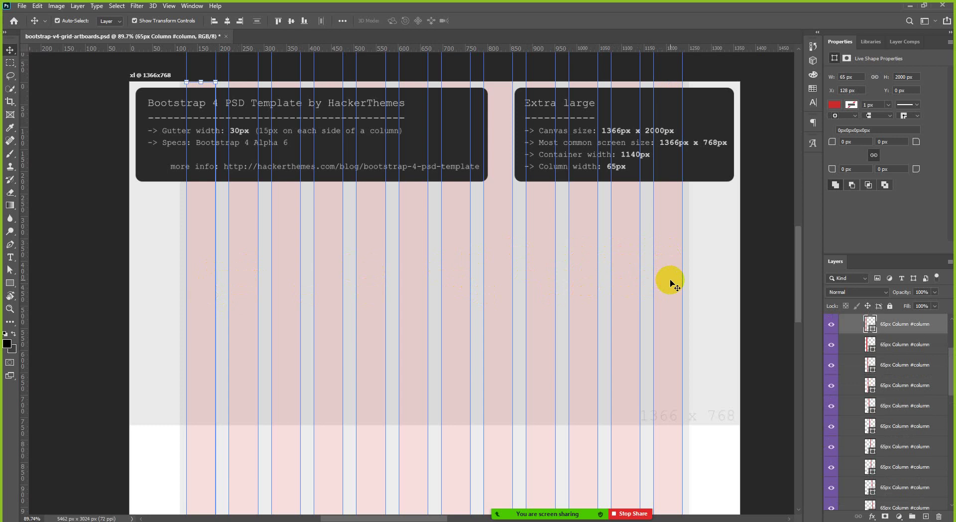
{"action": "left_click", "coordinate": [836, 104]}
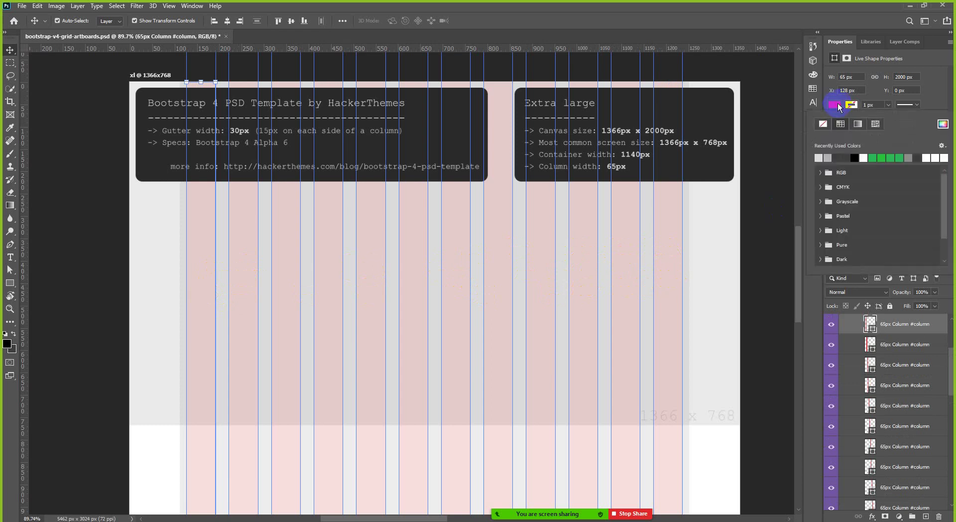
{"action": "left_click", "coordinate": [836, 105]}
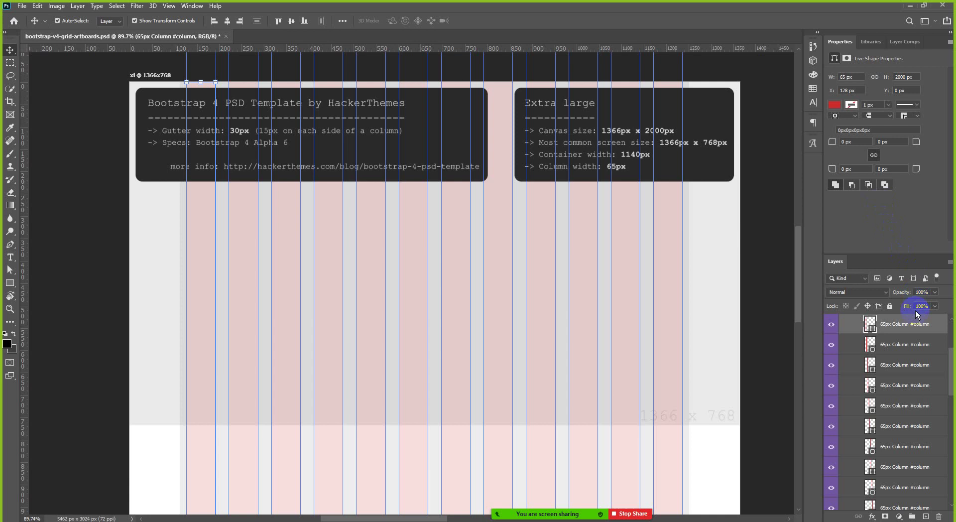
{"action": "left_click", "coordinate": [864, 348]}
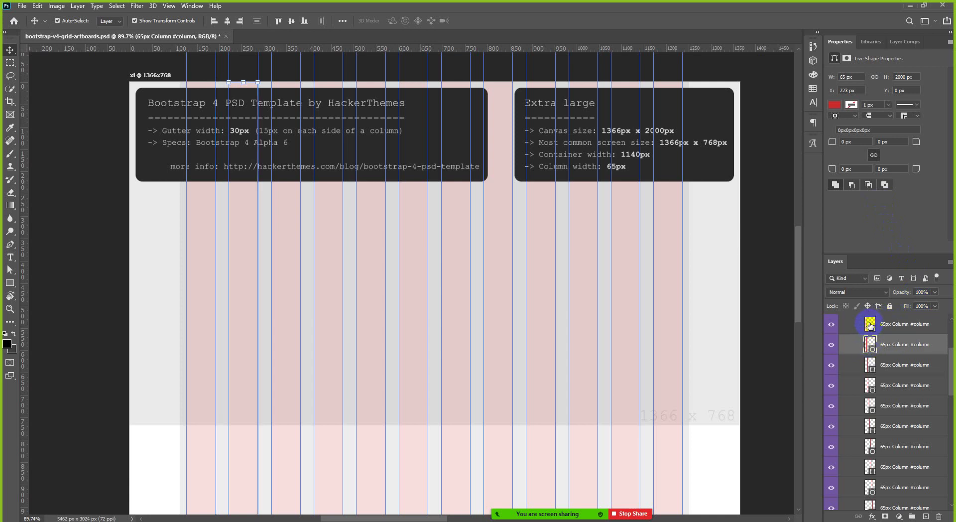
{"action": "left_click", "coordinate": [869, 325]}
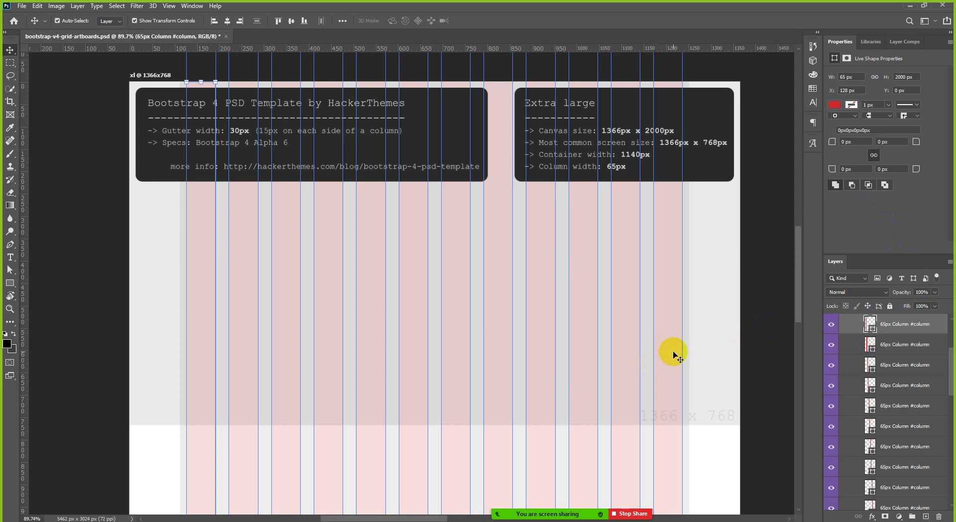
{"action": "scroll", "coordinate": [670, 354], "scroll_direction": "up", "scroll_amount": 1}
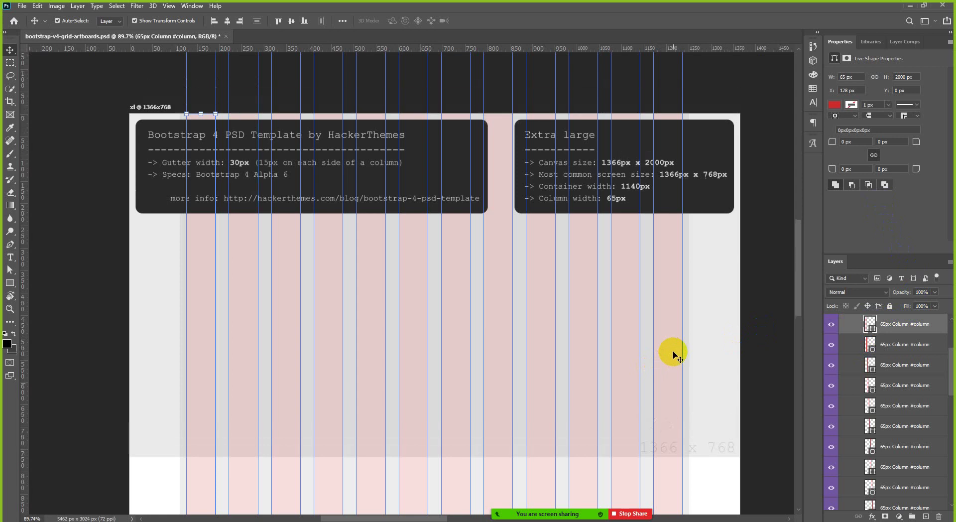
{"action": "left_click", "coordinate": [841, 106]}
{"action": "left_click", "coordinate": [840, 104]}
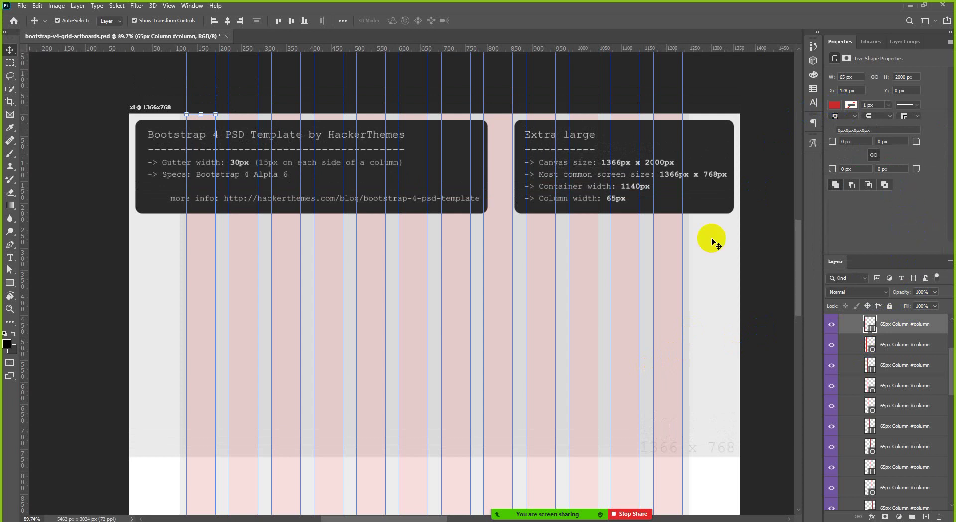
Step: Examine the xl artboard's columns and info boxes at closer range, and check the meeting's participants for unmuted microphones
{"action": "scroll", "coordinate": [553, 299], "scroll_direction": "up", "scroll_amount": 3}
{"action": "scroll", "coordinate": [528, 279], "scroll_direction": "down", "scroll_amount": 2}
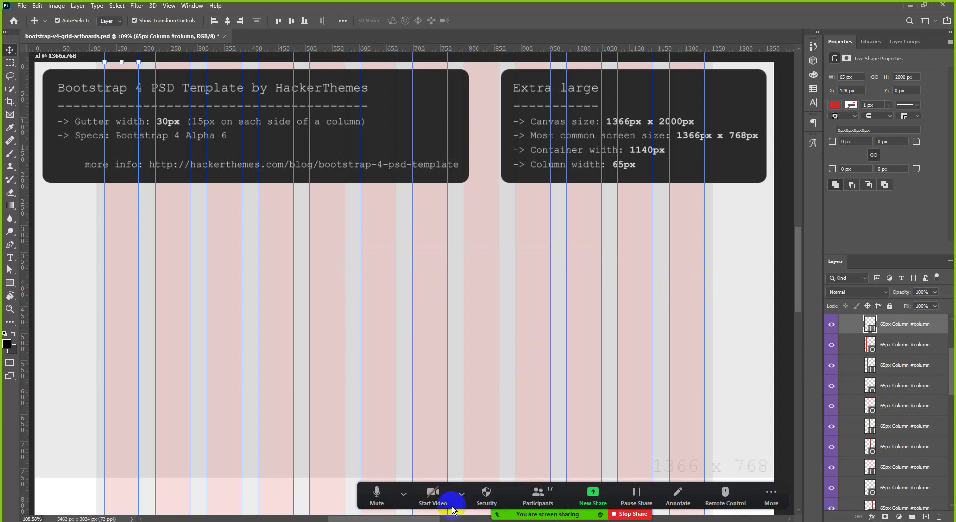
{"action": "left_click", "coordinate": [461, 494]}
{"action": "left_click", "coordinate": [538, 496]}
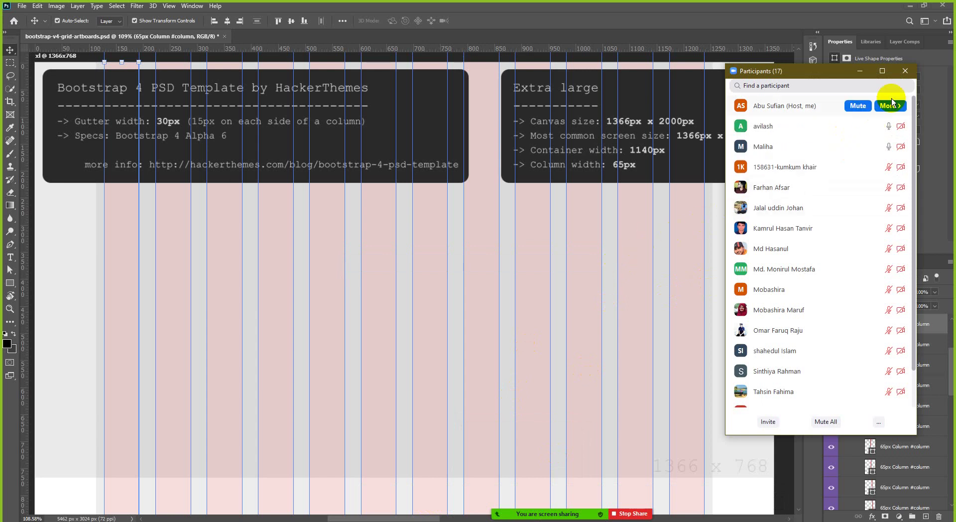
{"action": "left_click", "coordinate": [915, 72]}
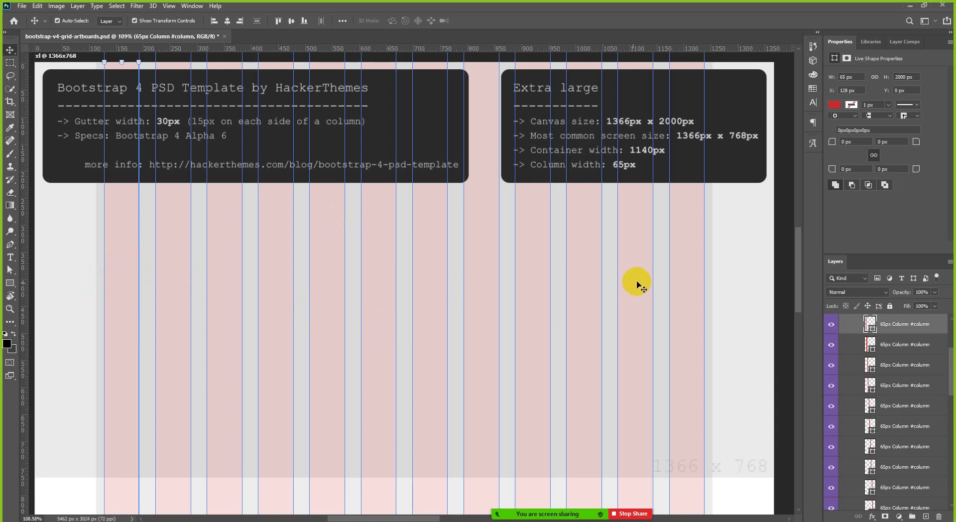
Step: Select the xl artboard's last column again, look through the meeting's participant list, and close the list
{"action": "left_click", "coordinate": [688, 271]}
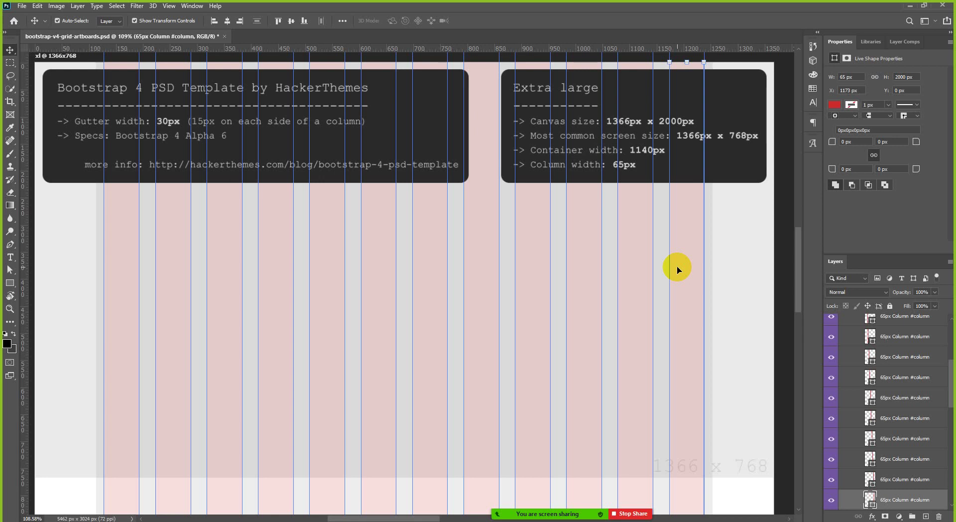
{"action": "mouse_move", "coordinate": [563, 511]}
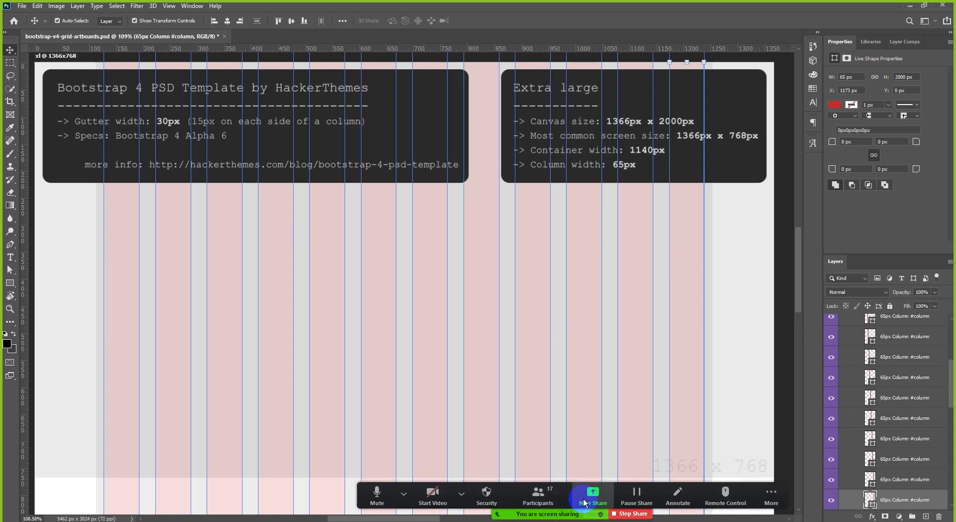
{"action": "left_click", "coordinate": [537, 496]}
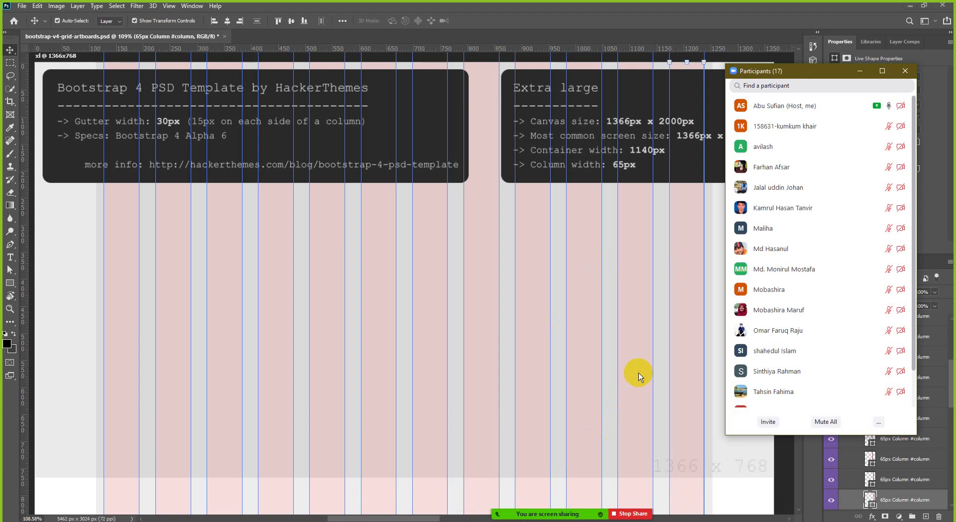
{"action": "mouse_move", "coordinate": [754, 280]}
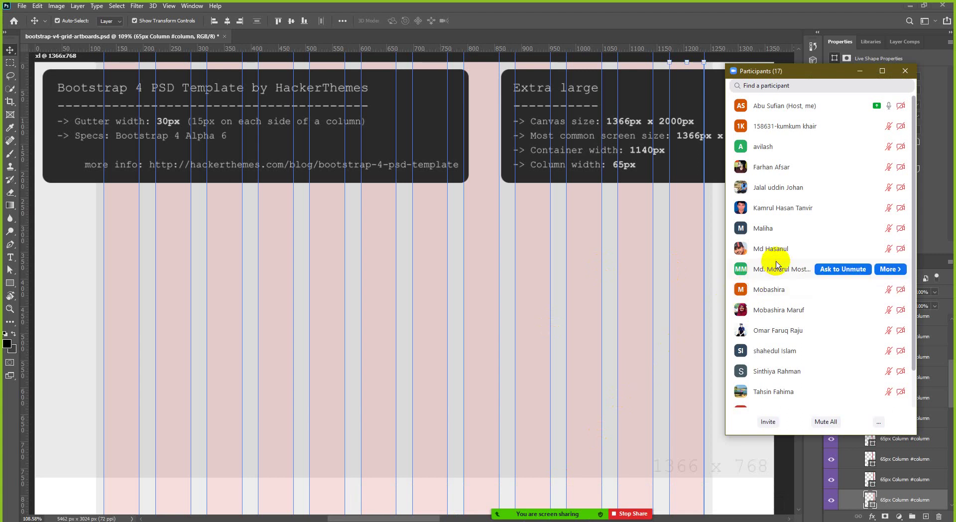
{"action": "left_click", "coordinate": [907, 71]}
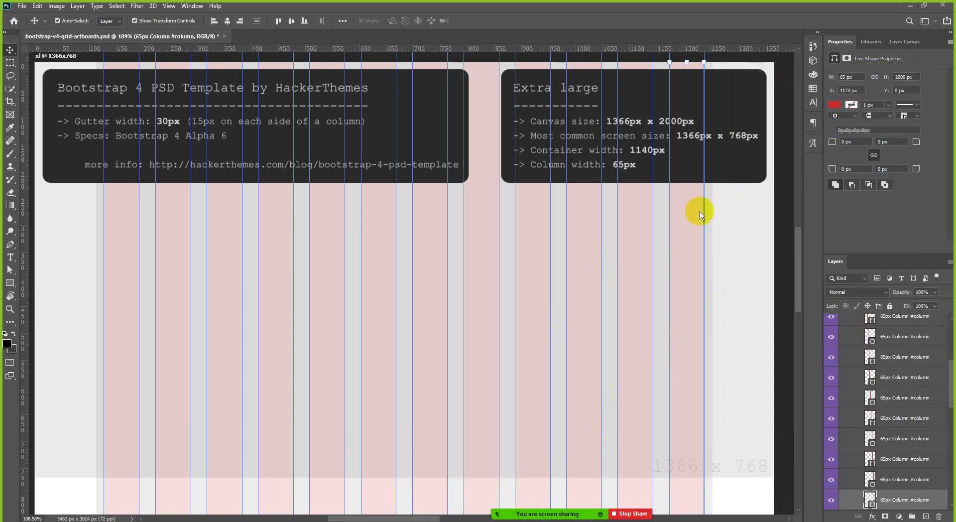
Step: Collapse the Columns group and the Bootstrap 4 Grid group of the xl artboard in the layer stack
{"action": "scroll", "coordinate": [612, 212], "scroll_direction": "down", "scroll_amount": 1}
{"action": "scroll", "coordinate": [611, 211], "scroll_direction": "down", "scroll_amount": 2}
{"action": "scroll", "coordinate": [607, 263], "scroll_direction": "up", "scroll_amount": 3}
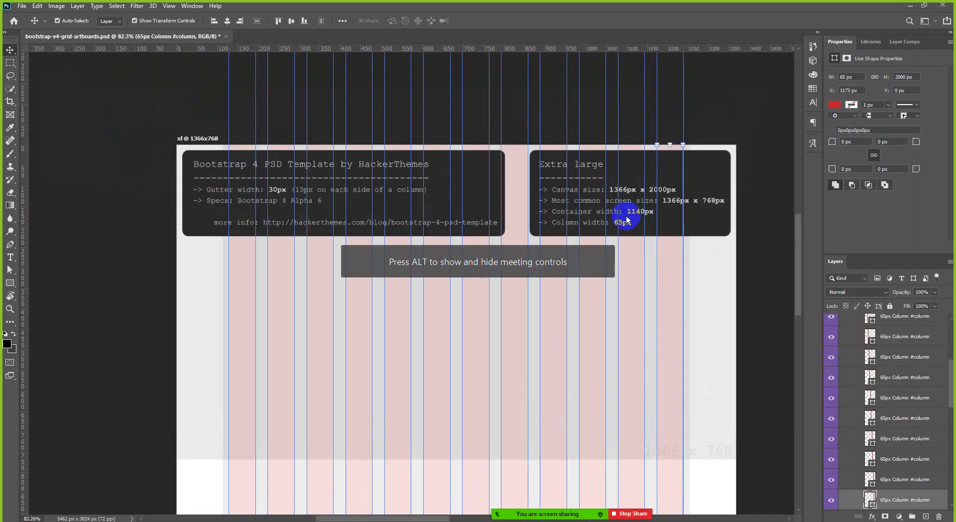
{"action": "scroll", "coordinate": [571, 290], "scroll_direction": "up", "scroll_amount": 1}
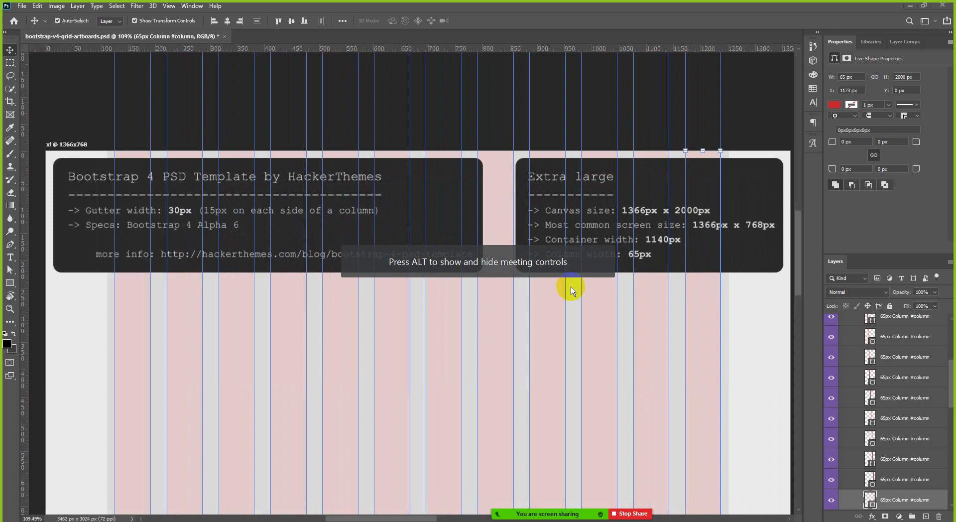
{"action": "scroll", "coordinate": [572, 289], "scroll_direction": "up", "scroll_amount": 1}
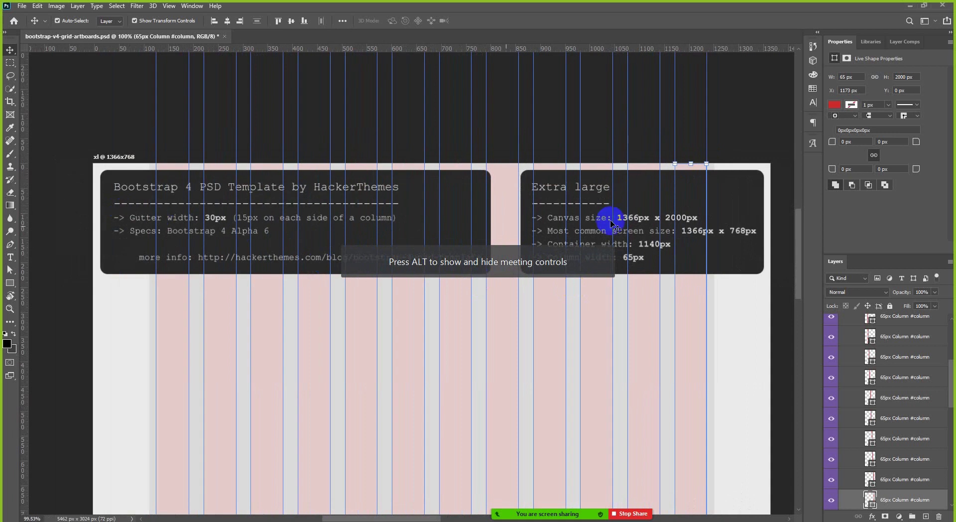
{"action": "scroll", "coordinate": [737, 211], "scroll_direction": "down", "scroll_amount": 1}
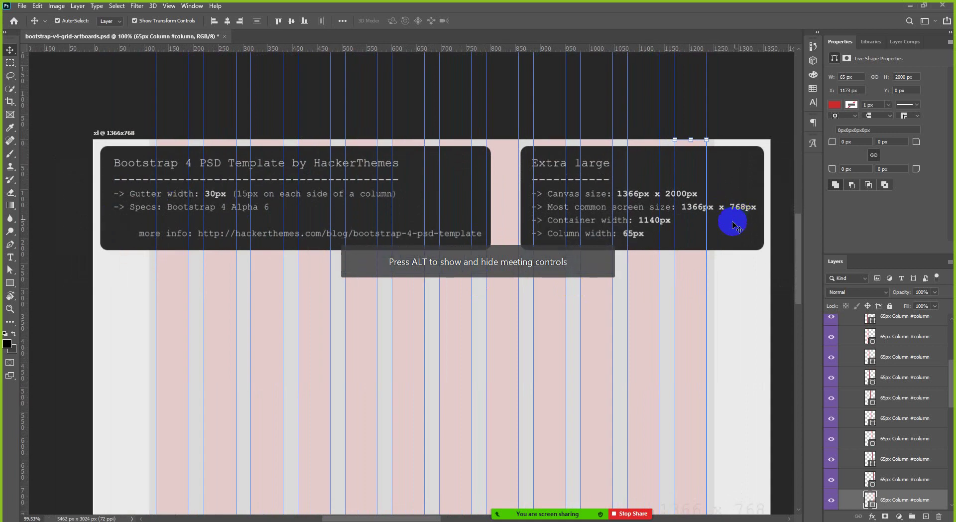
{"action": "scroll", "coordinate": [853, 384], "scroll_direction": "up", "scroll_amount": 5}
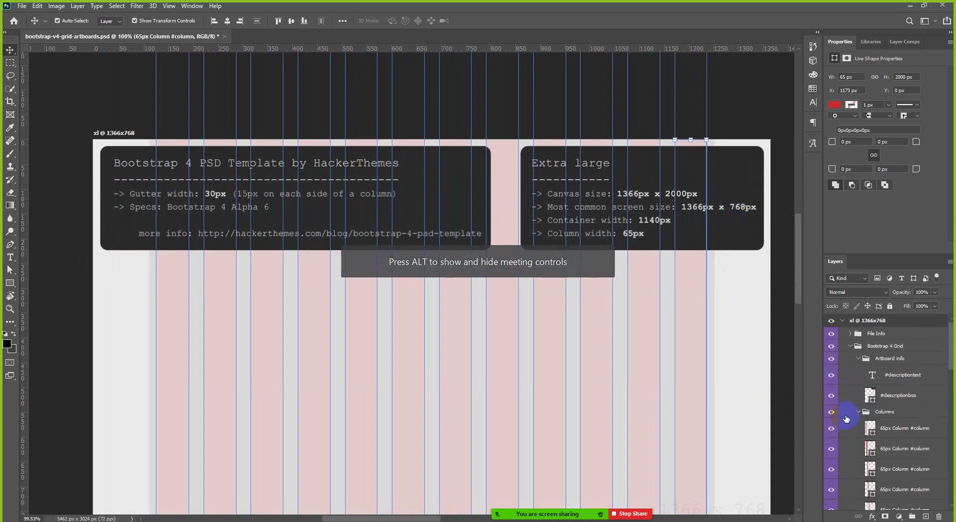
{"action": "left_click", "coordinate": [865, 411]}
{"action": "left_click", "coordinate": [859, 411]}
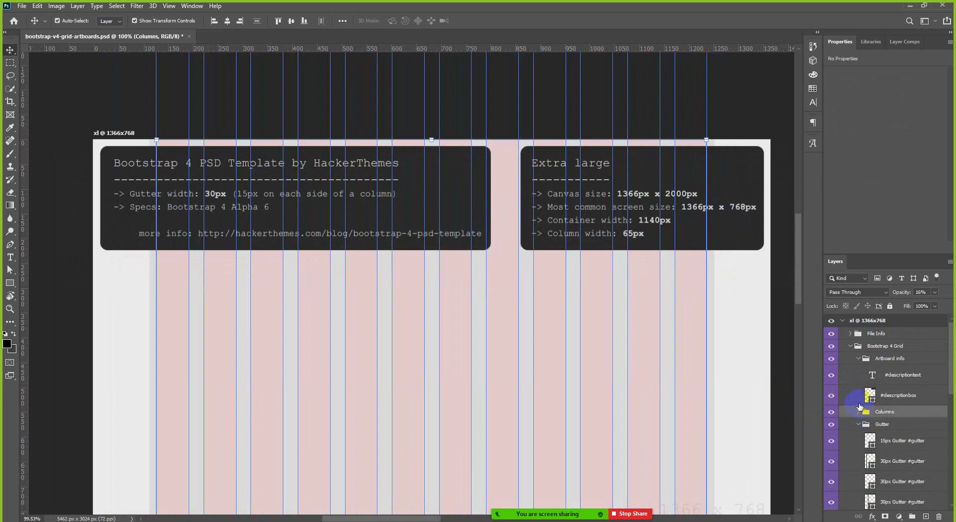
{"action": "left_click", "coordinate": [852, 348]}
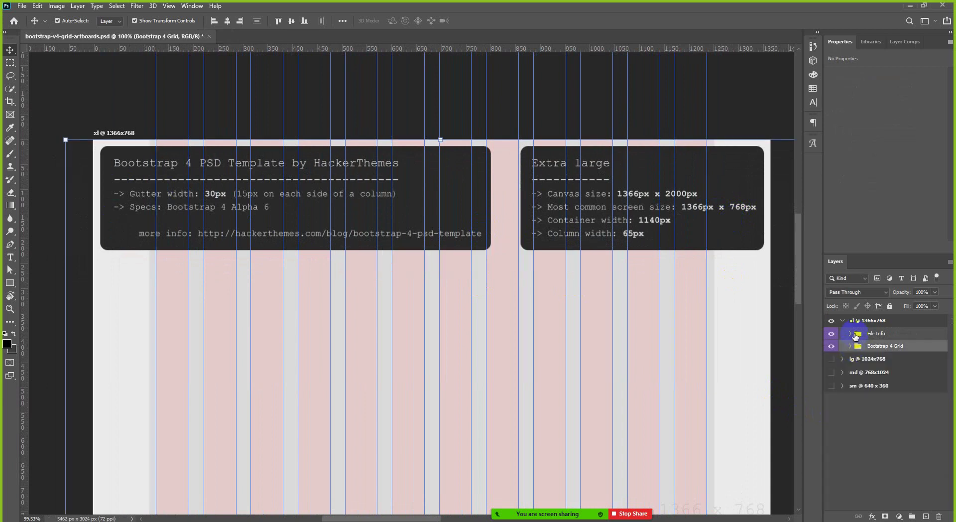
Step: Hide the xl artboard's File Info group and expand its Bootstrap 4 Grid group
{"action": "left_click", "coordinate": [548, 102]}
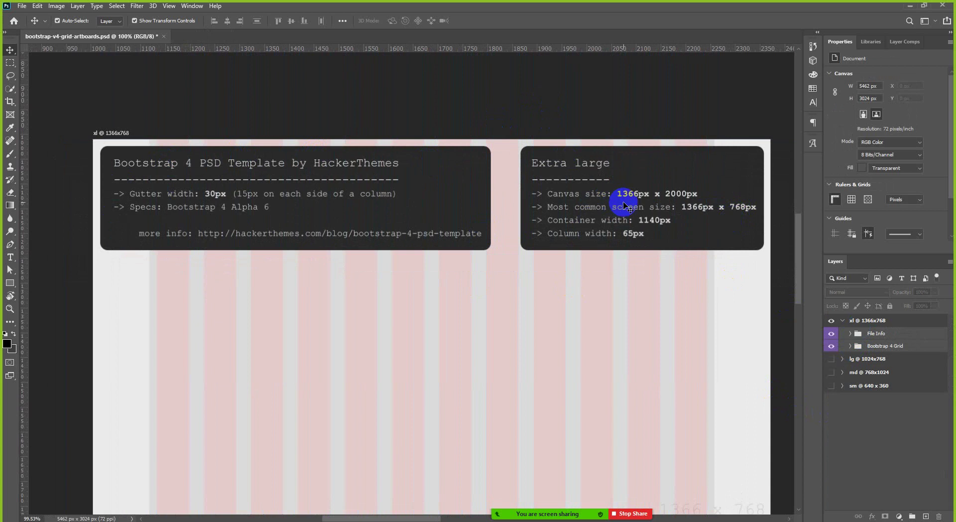
{"action": "left_click", "coordinate": [833, 335]}
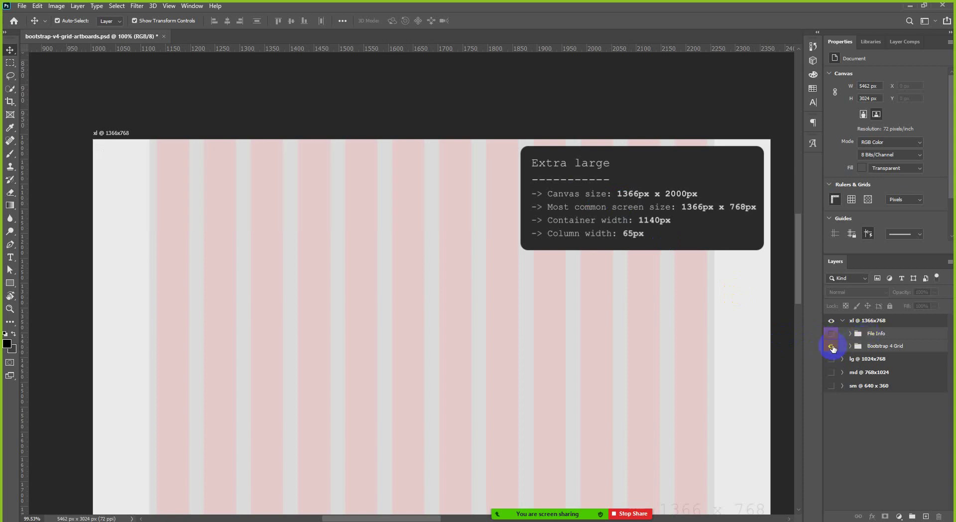
{"action": "left_click", "coordinate": [832, 346]}
{"action": "left_click", "coordinate": [832, 346]}
{"action": "left_click", "coordinate": [850, 346]}
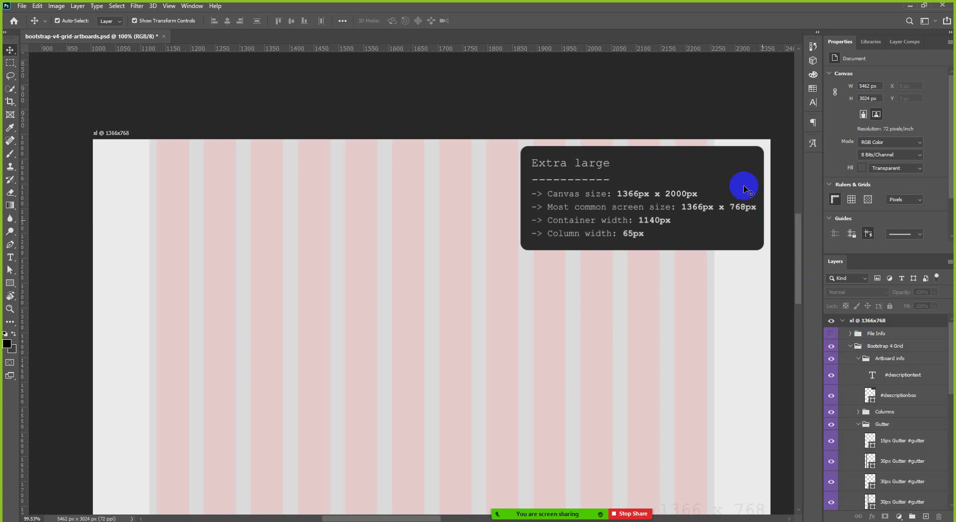
Step: Hide the Extra large info box's background and text layers, and collapse and hide their Artboard info group
{"action": "left_click", "coordinate": [732, 156]}
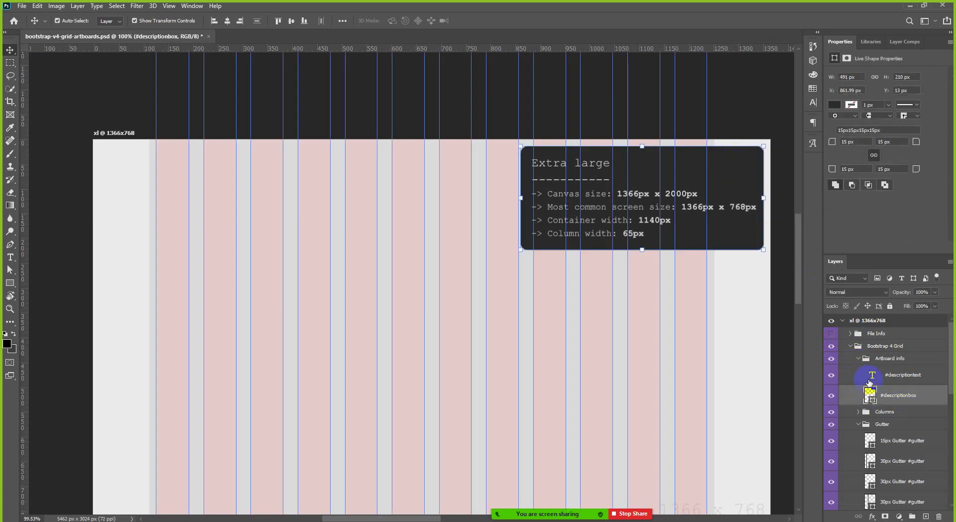
{"action": "left_click", "coordinate": [832, 397]}
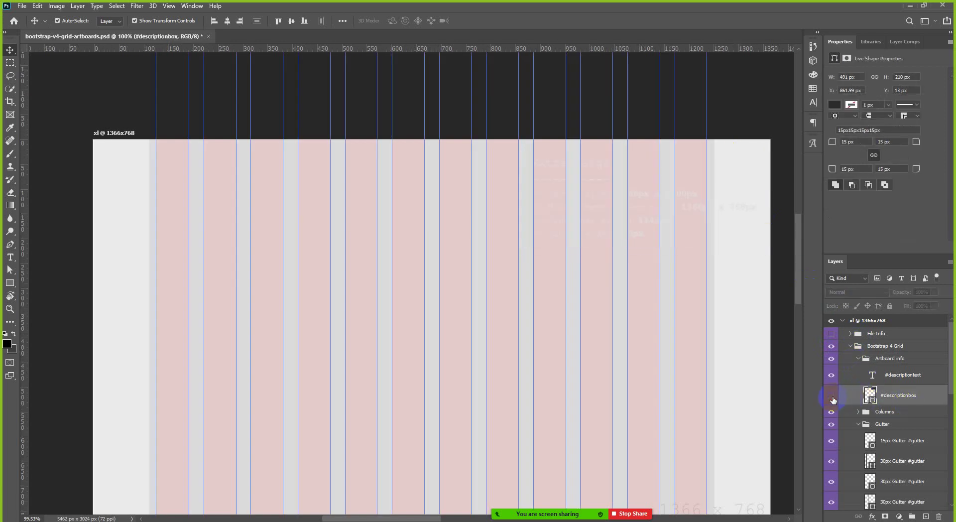
{"action": "left_click", "coordinate": [831, 377]}
{"action": "left_click", "coordinate": [860, 361]}
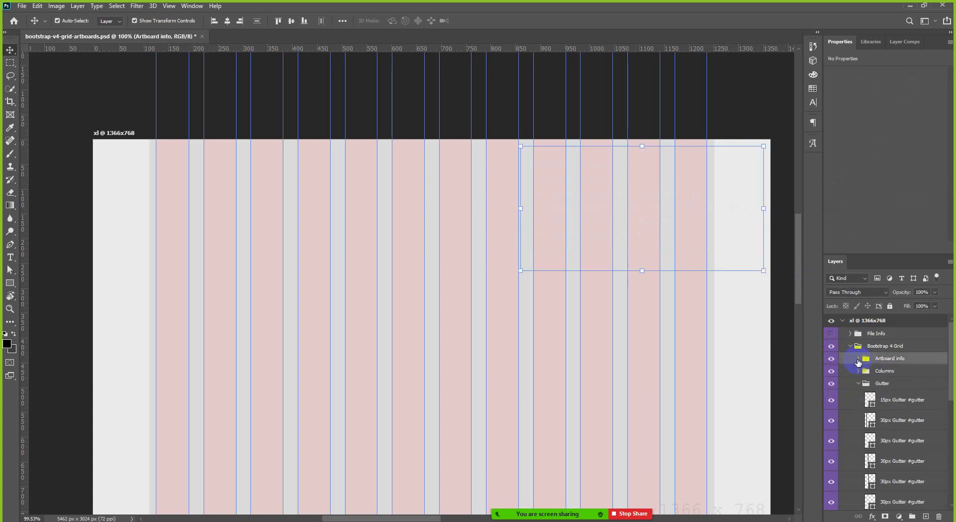
{"action": "left_click", "coordinate": [832, 359]}
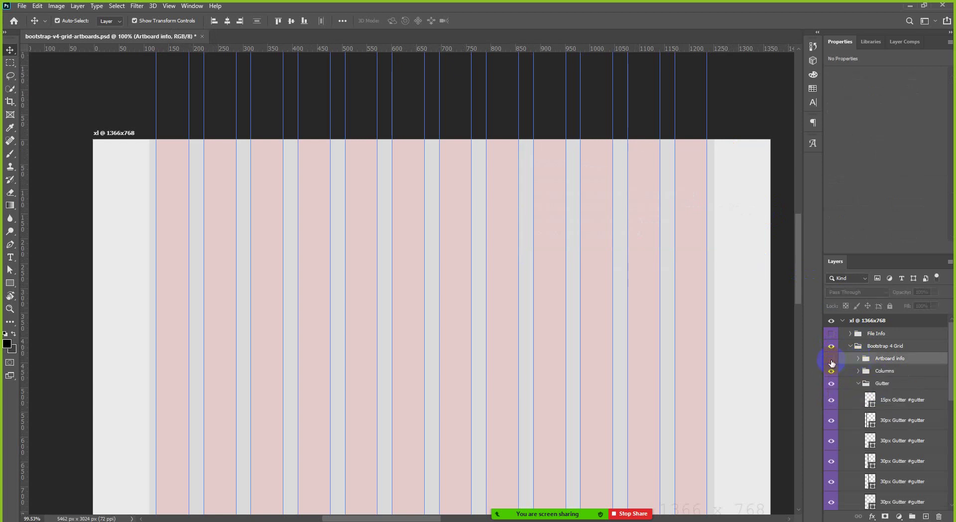
Step: Check the meeting's participant list for unmuted microphones and close the list
{"action": "mouse_move", "coordinate": [593, 505]}
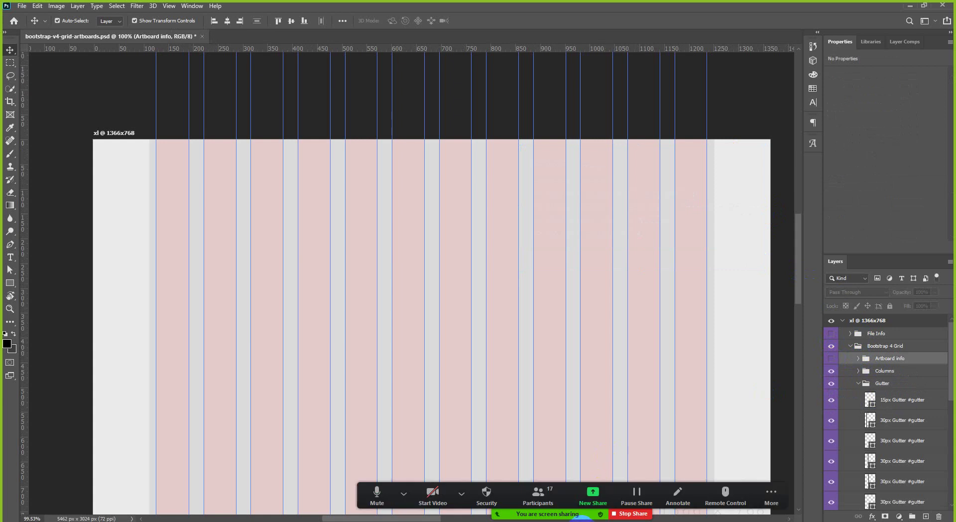
{"action": "left_click", "coordinate": [550, 493]}
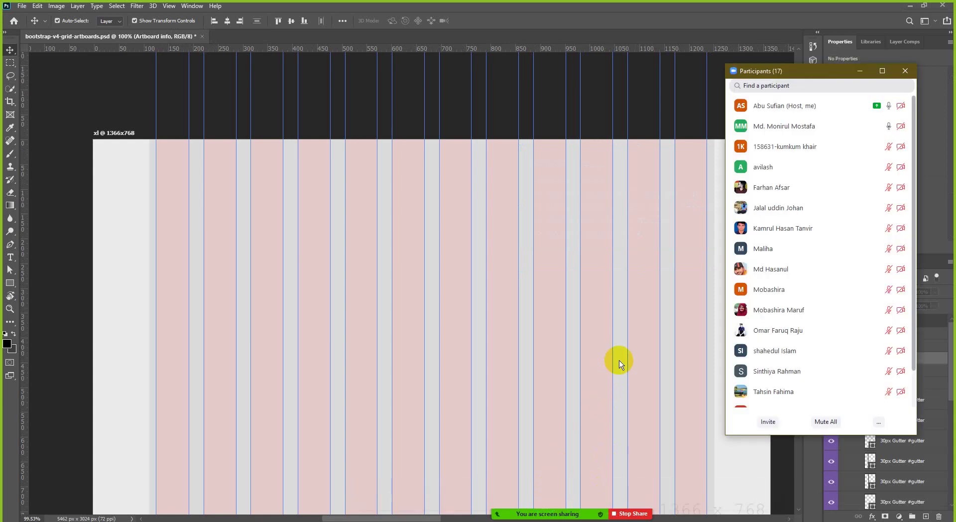
{"action": "left_click", "coordinate": [906, 71]}
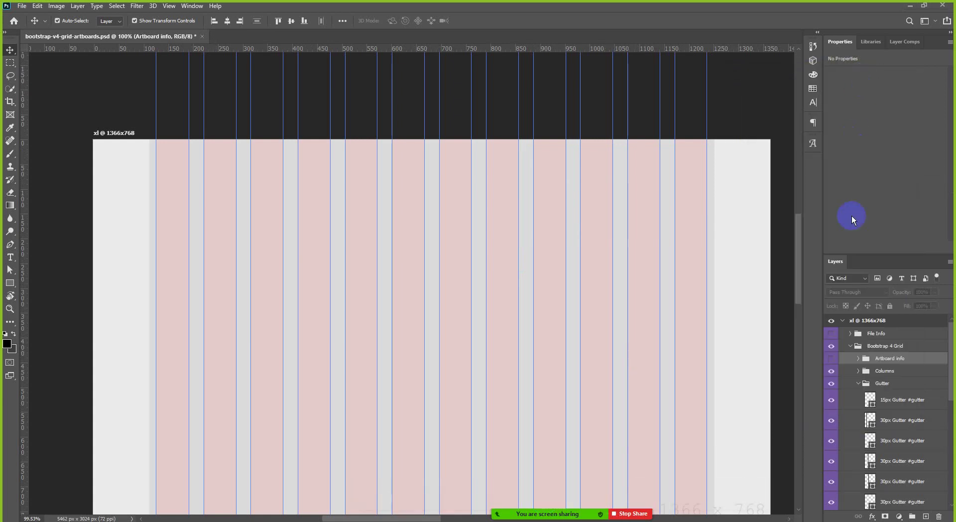
Step: Collapse the Gutter and Screen size helper groups inside the xl artboard's Bootstrap 4 Grid group
{"action": "scroll", "coordinate": [892, 405], "scroll_direction": "down", "scroll_amount": 2}
{"action": "scroll", "coordinate": [897, 362], "scroll_direction": "up", "scroll_amount": 2}
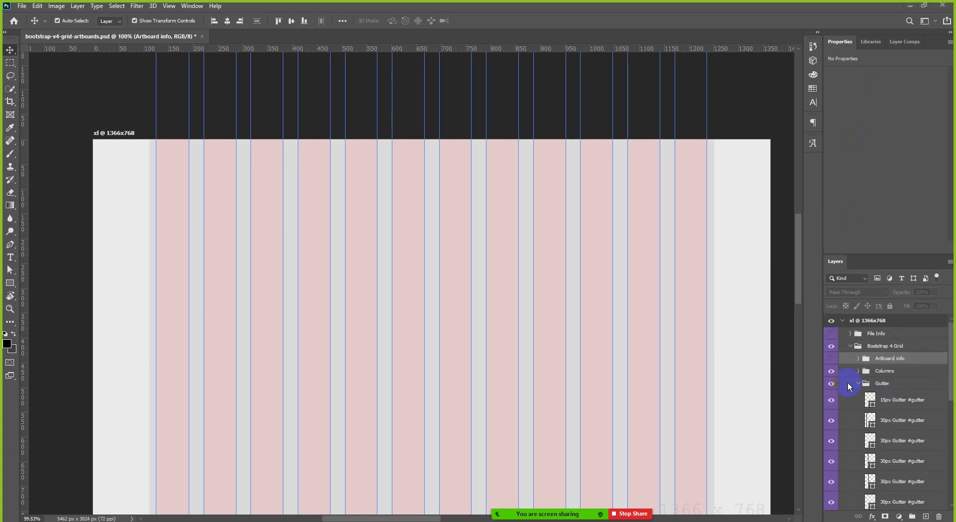
{"action": "left_click", "coordinate": [859, 383]}
{"action": "left_click", "coordinate": [859, 384]}
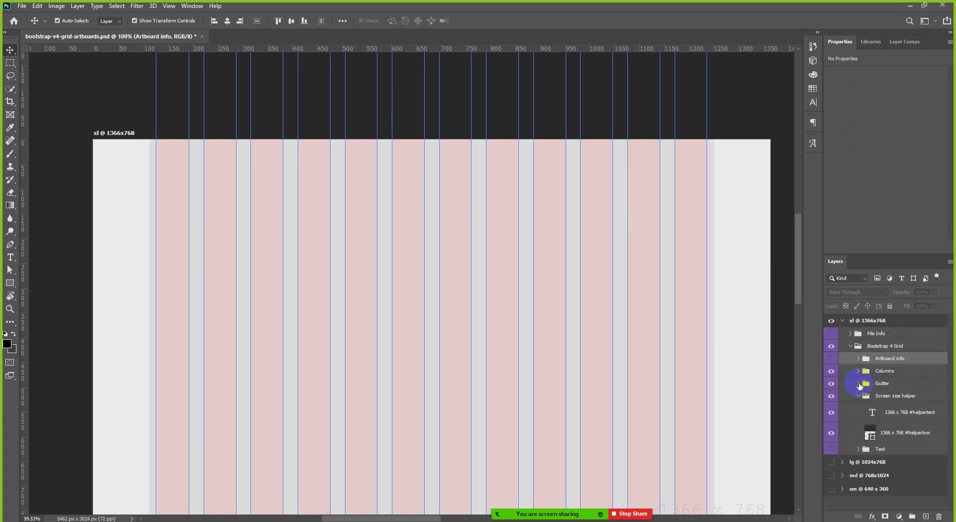
{"action": "left_click", "coordinate": [859, 396]}
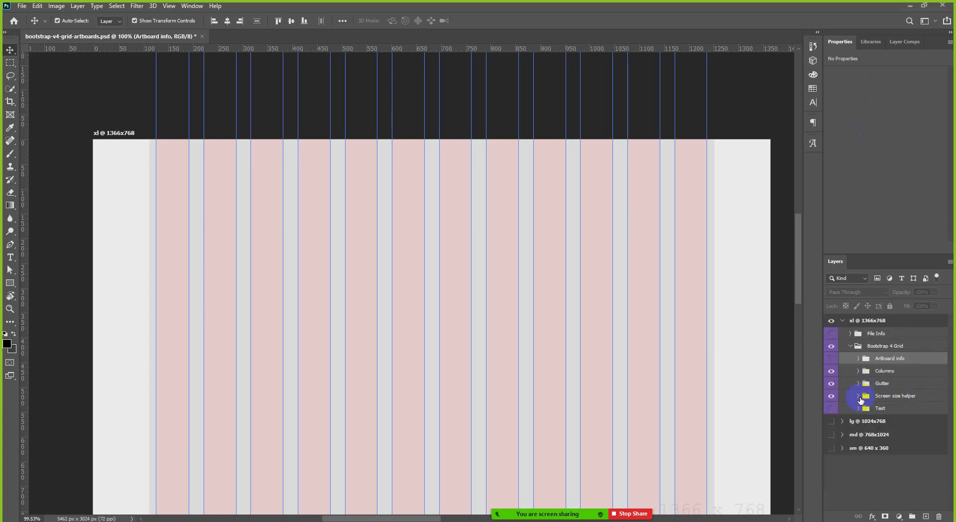
Step: Reopen the participant list, move it clear of the layer stack, monitor the participants' microphones, and close it
{"action": "mouse_move", "coordinate": [618, 513]}
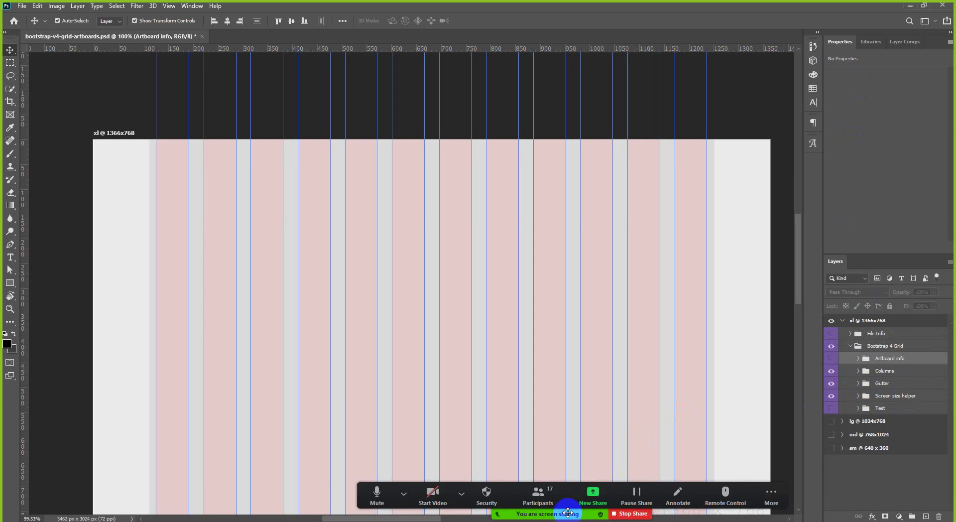
{"action": "left_click", "coordinate": [551, 504]}
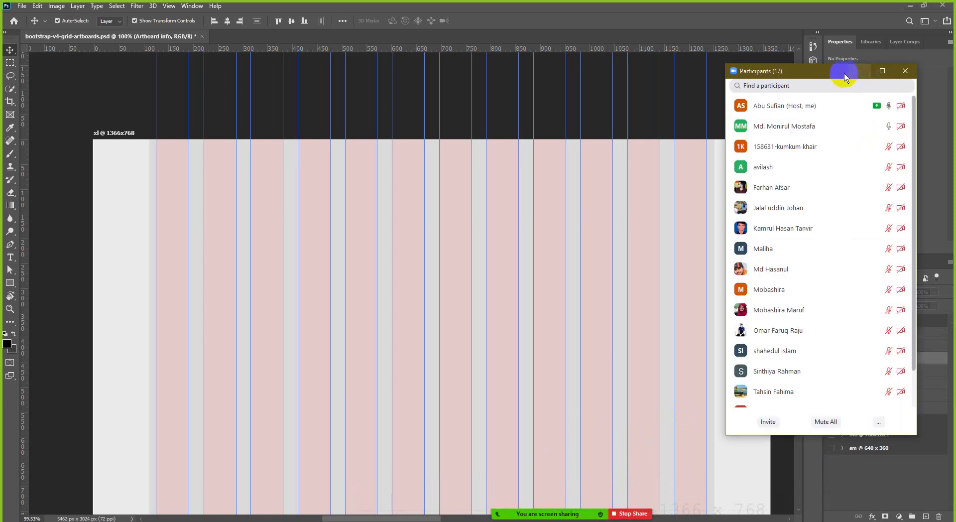
{"action": "left_click", "coordinate": [843, 75]}
{"action": "left_click_drag", "start_coordinate": [810, 91], "coordinate": [662, 152]}
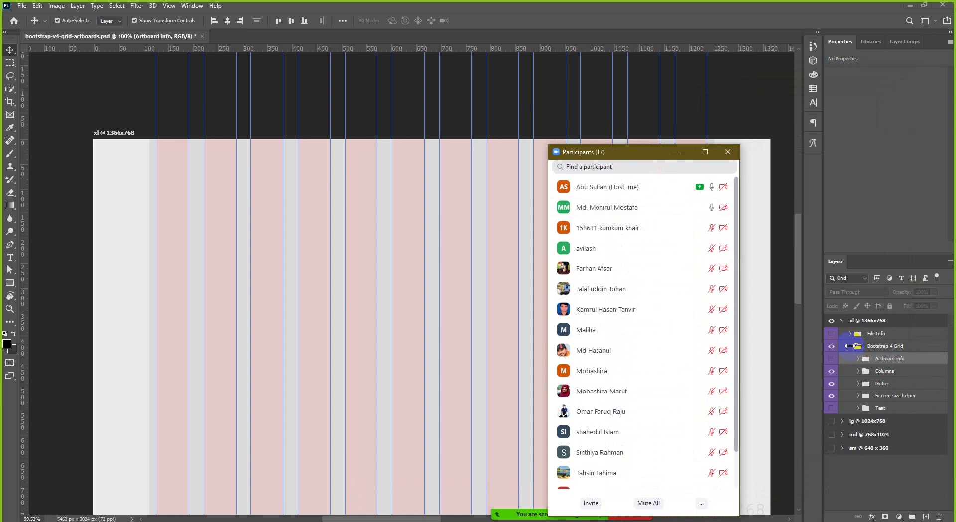
{"action": "left_click", "coordinate": [851, 347]}
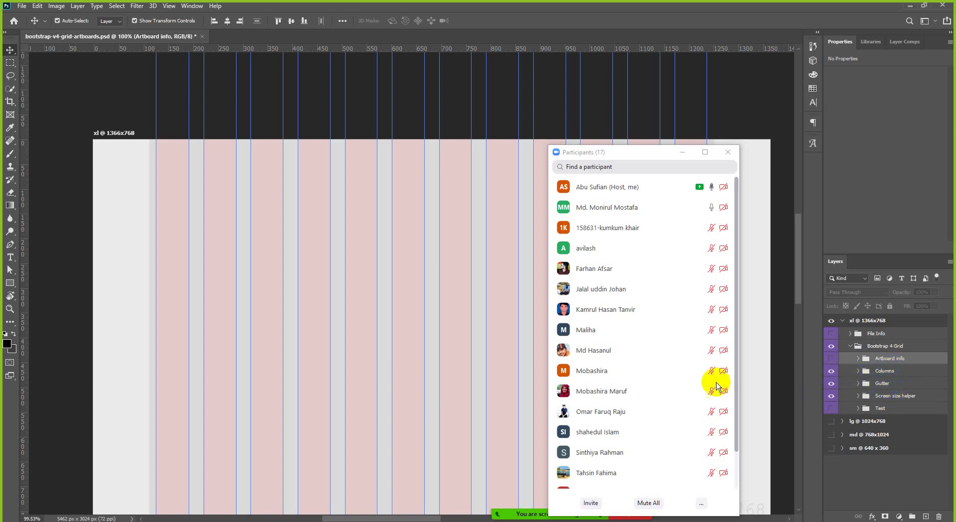
{"action": "mouse_move", "coordinate": [697, 360]}
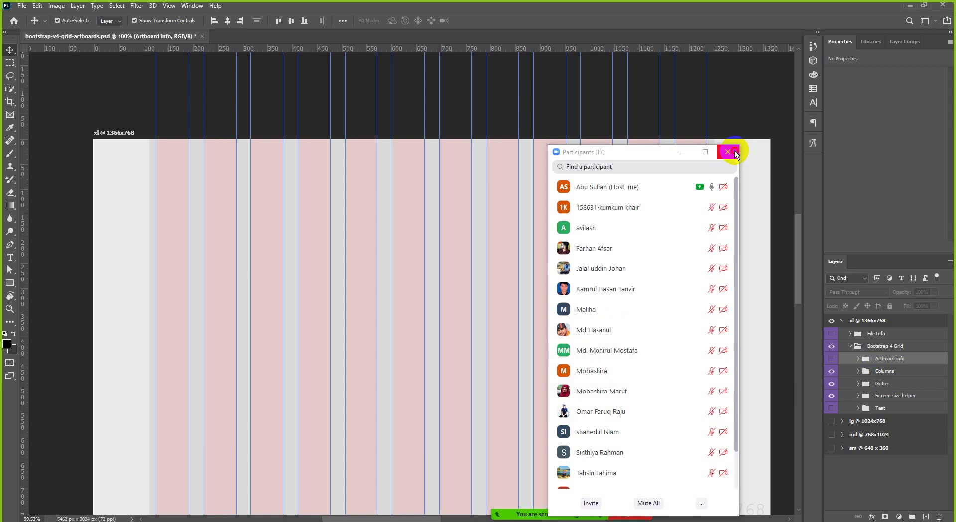
{"action": "left_click", "coordinate": [728, 152]}
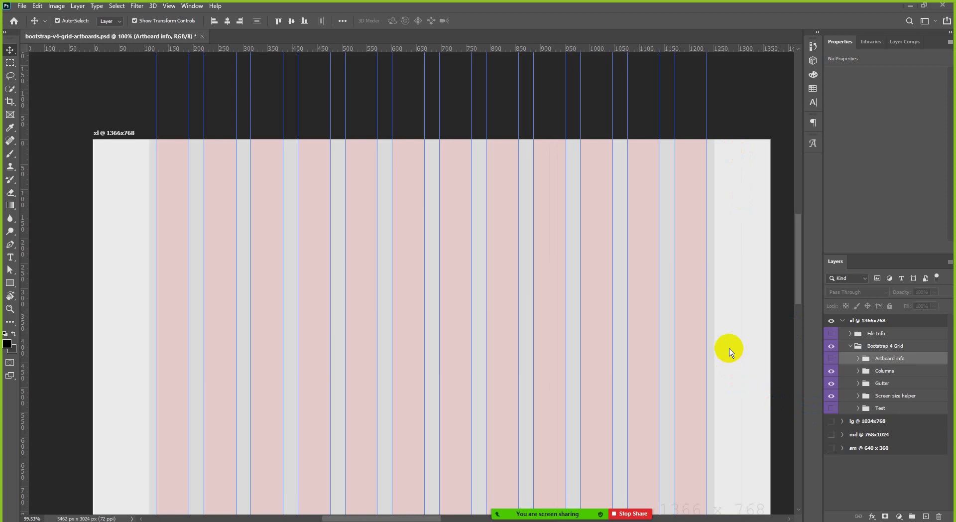
Step: Select the 1366 x 768 helper box, the first 65px column and the first 30px gutter in turn to inspect them
{"action": "left_click", "coordinate": [783, 353]}
{"action": "left_click_drag", "start_coordinate": [859, 369], "coordinate": [859, 370]}
{"action": "left_click", "coordinate": [130, 110]}
{"action": "left_click", "coordinate": [118, 179]}
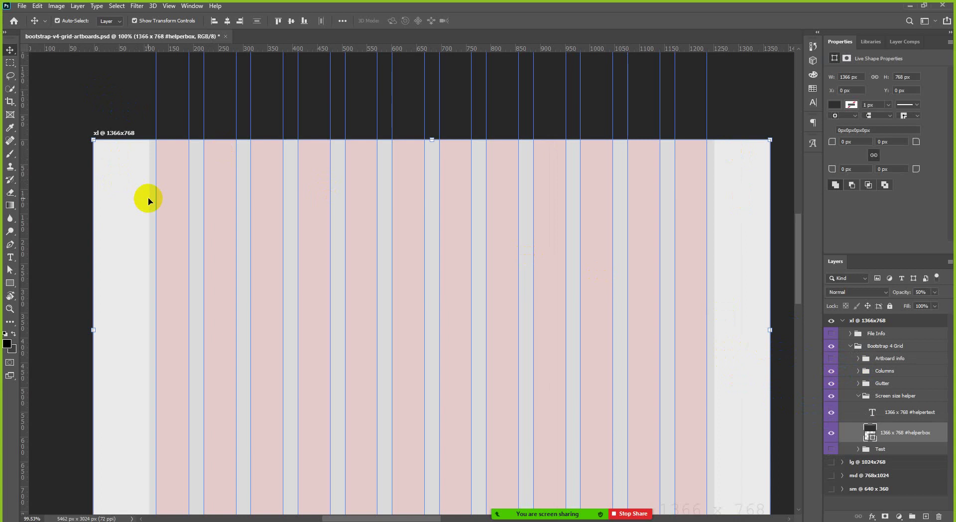
{"action": "scroll", "coordinate": [148, 198], "scroll_direction": "up", "scroll_amount": 2}
{"action": "scroll", "coordinate": [148, 198], "scroll_direction": "up", "scroll_amount": 1}
{"action": "left_click", "coordinate": [177, 188]}
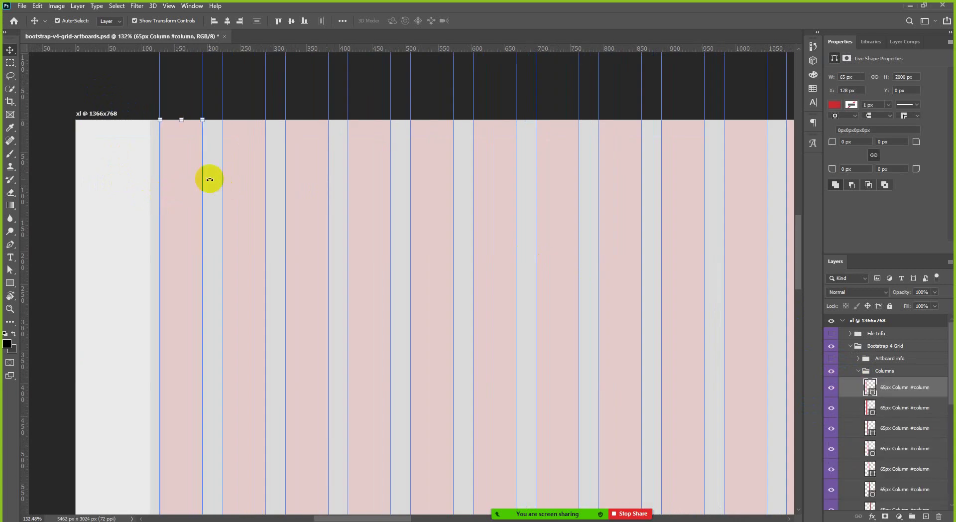
{"action": "left_click", "coordinate": [216, 184]}
{"action": "scroll", "coordinate": [468, 215], "scroll_direction": "down", "scroll_amount": 4}
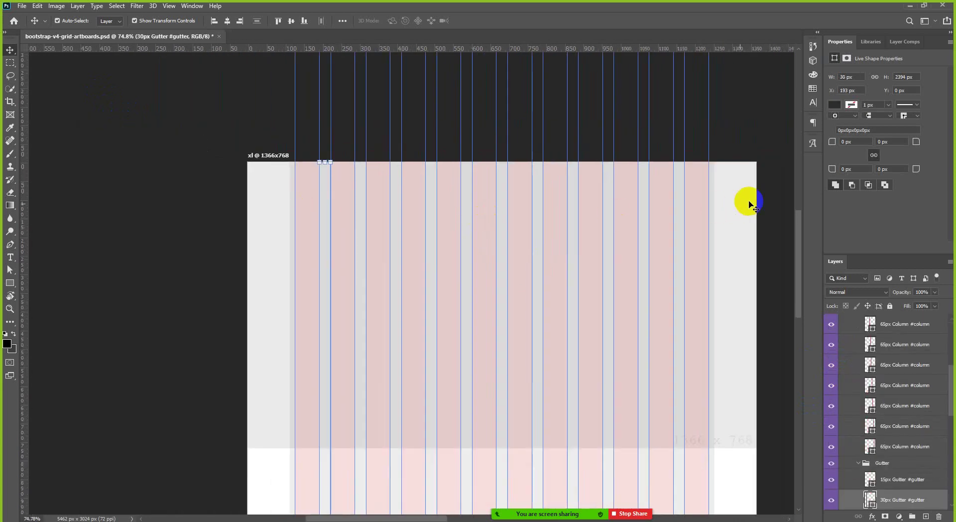
Step: Clear the selection and inspect the xl artboard's gutters at closer range, selecting several 30px gutters from the first one onward
{"action": "left_click", "coordinate": [774, 204]}
{"action": "scroll", "coordinate": [279, 222], "scroll_direction": "up", "scroll_amount": 5}
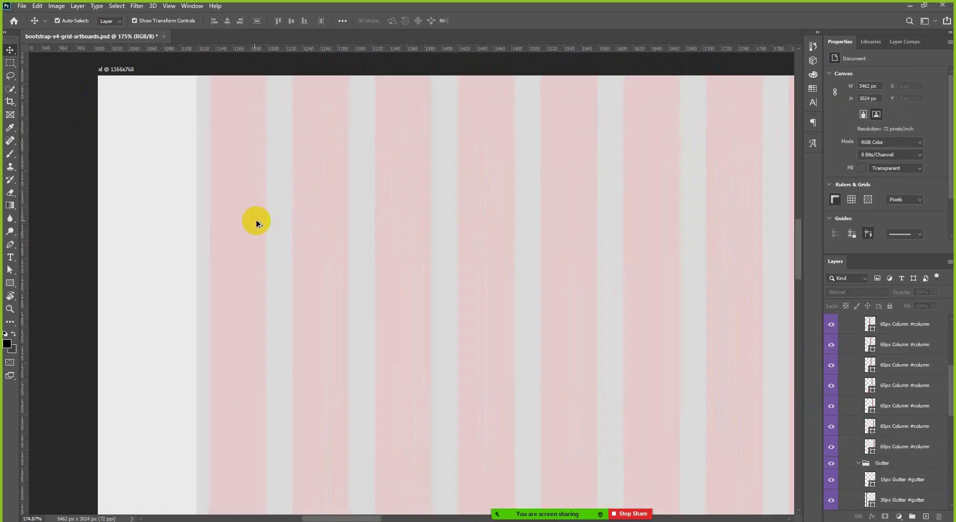
{"action": "left_click", "coordinate": [274, 219]}
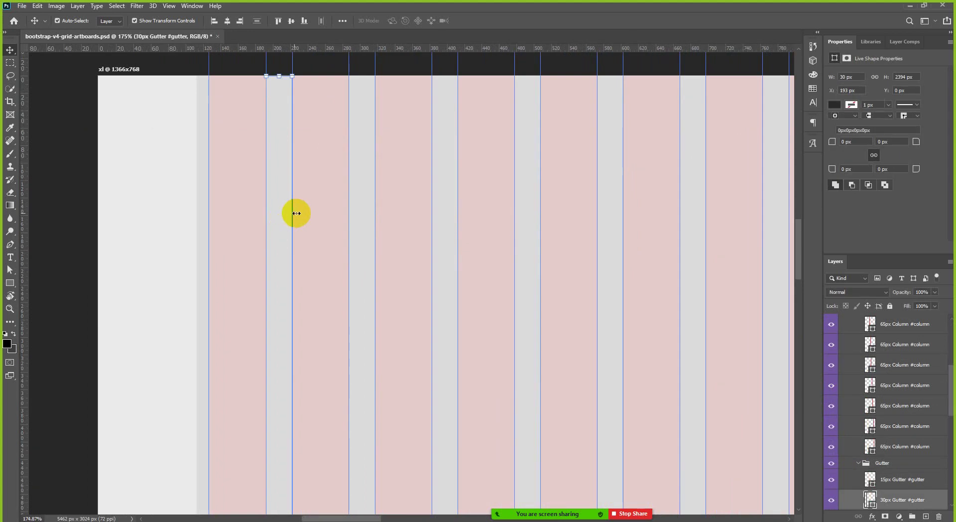
{"action": "left_click", "coordinate": [202, 234]}
{"action": "left_click_drag", "start_coordinate": [285, 229], "coordinate": [376, 224]}
{"action": "left_click_drag", "start_coordinate": [445, 225], "coordinate": [694, 222]}
Step: Go through the xl artboard's 65px columns by selecting them one after another from the first to the eighth
{"action": "scroll", "coordinate": [594, 224], "scroll_direction": "down", "scroll_amount": 1}
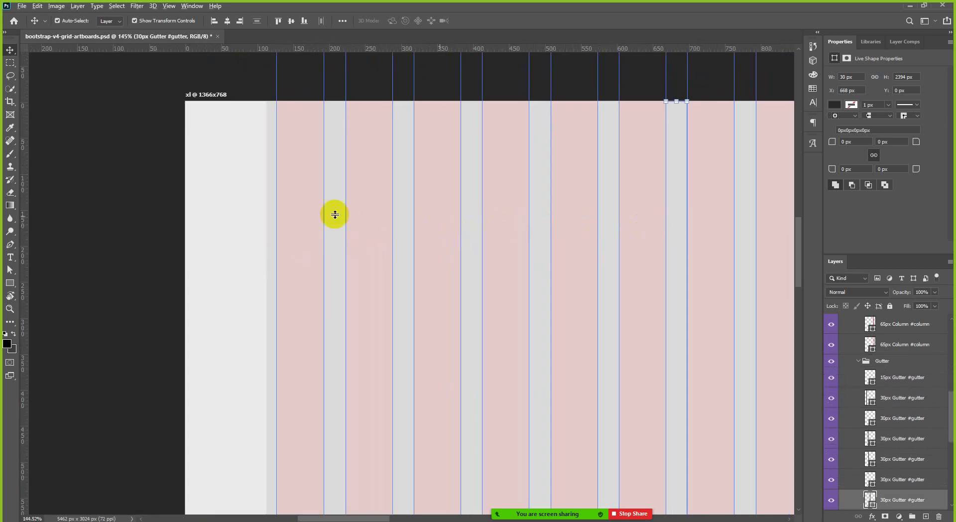
{"action": "scroll", "coordinate": [171, 92], "scroll_direction": "up", "scroll_amount": 1}
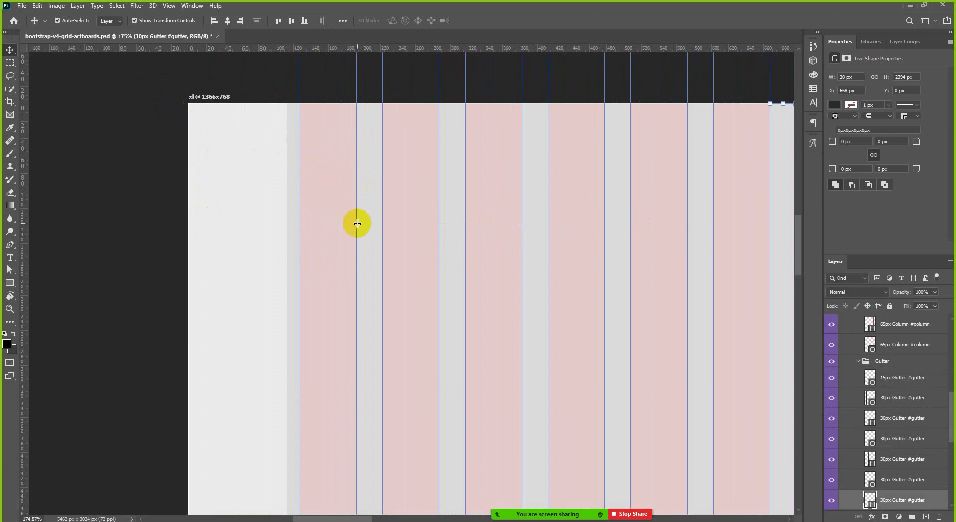
{"action": "left_click", "coordinate": [331, 182]}
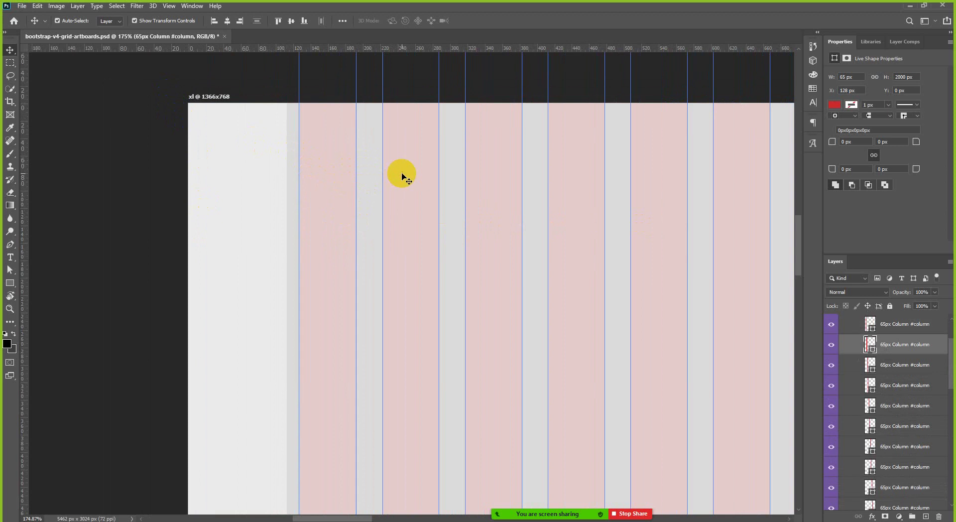
{"action": "left_click", "coordinate": [486, 168]}
{"action": "left_click", "coordinate": [580, 164]}
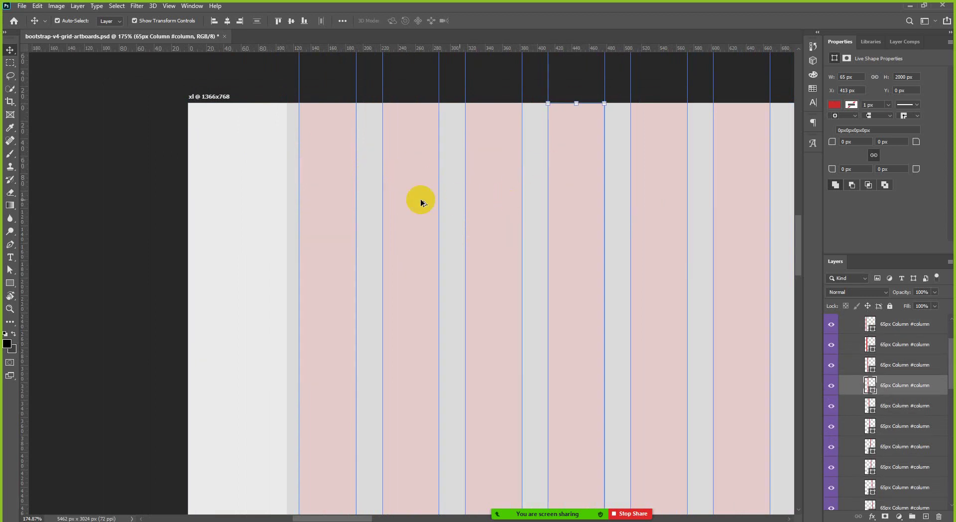
{"action": "scroll", "coordinate": [421, 202], "scroll_direction": "down", "scroll_amount": 2}
{"action": "left_click", "coordinate": [624, 179]}
{"action": "scroll", "coordinate": [325, 237], "scroll_direction": "down", "scroll_amount": 2}
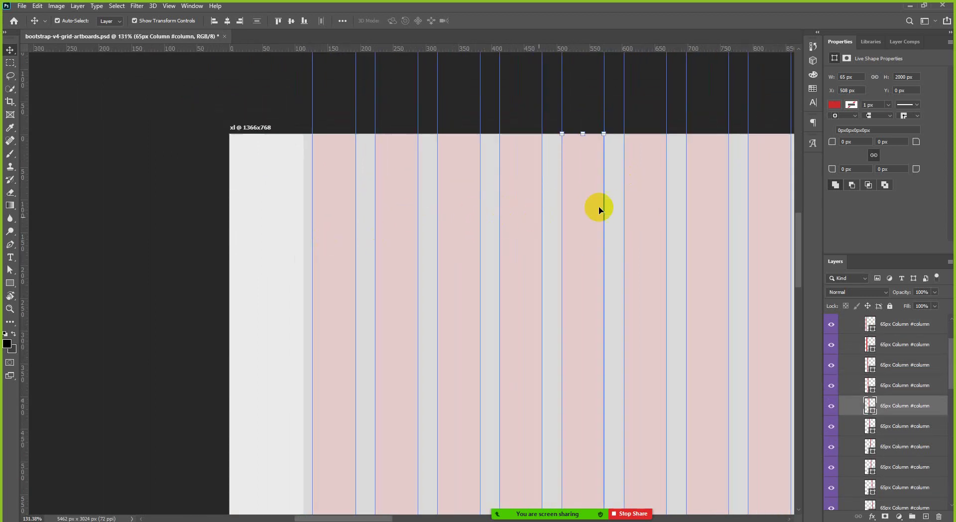
{"action": "left_click", "coordinate": [635, 197]}
{"action": "left_click", "coordinate": [700, 189]}
{"action": "left_click", "coordinate": [757, 180]}
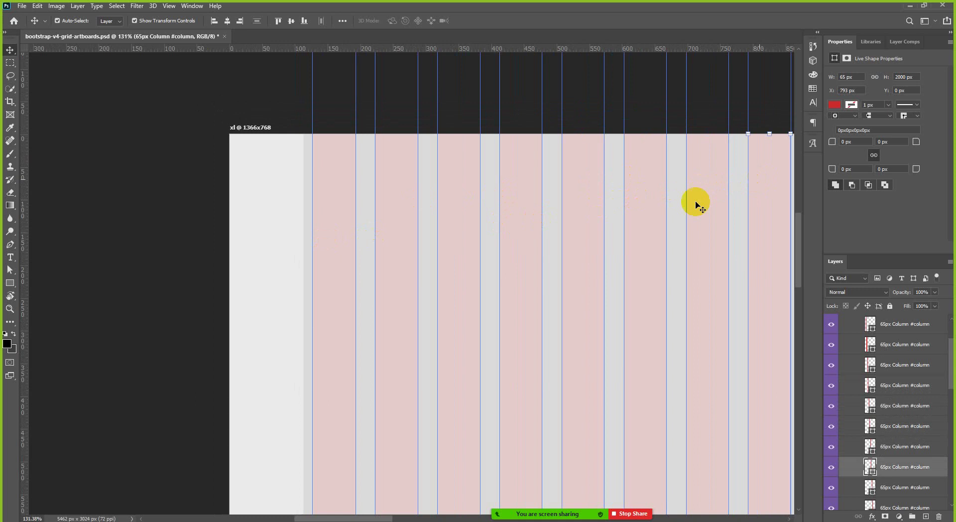
Step: Select the remaining 65px columns from the ninth to the twelfth, and clear the selection to view the whole grid width
{"action": "scroll", "coordinate": [582, 222], "scroll_direction": "right", "scroll_amount": 5}
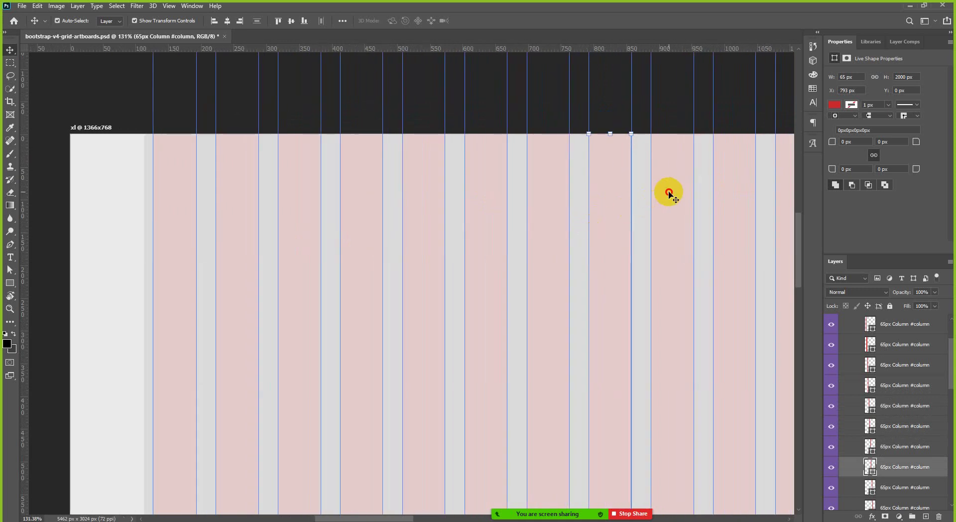
{"action": "left_click", "coordinate": [669, 193]}
{"action": "scroll", "coordinate": [552, 241], "scroll_direction": "right", "scroll_amount": 3}
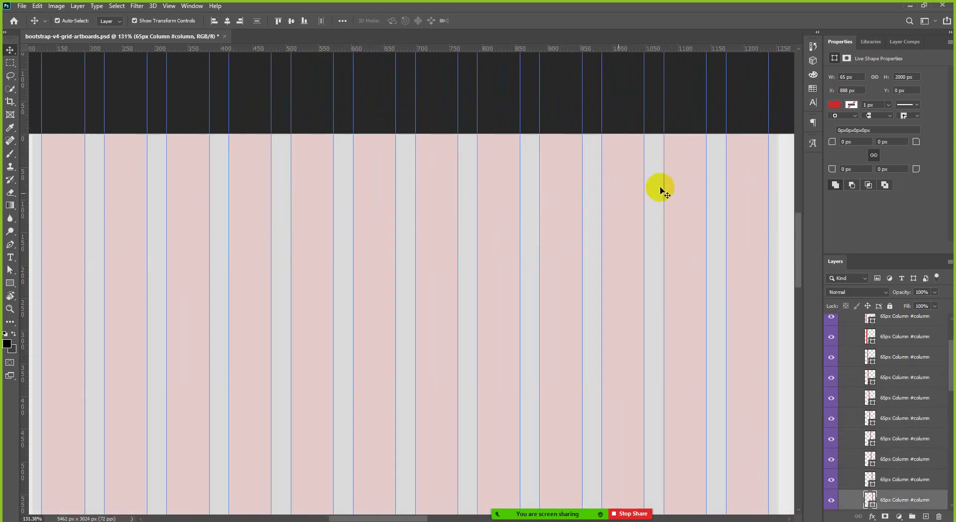
{"action": "left_click", "coordinate": [627, 190]}
{"action": "left_click", "coordinate": [683, 183]}
{"action": "left_click", "coordinate": [749, 172]}
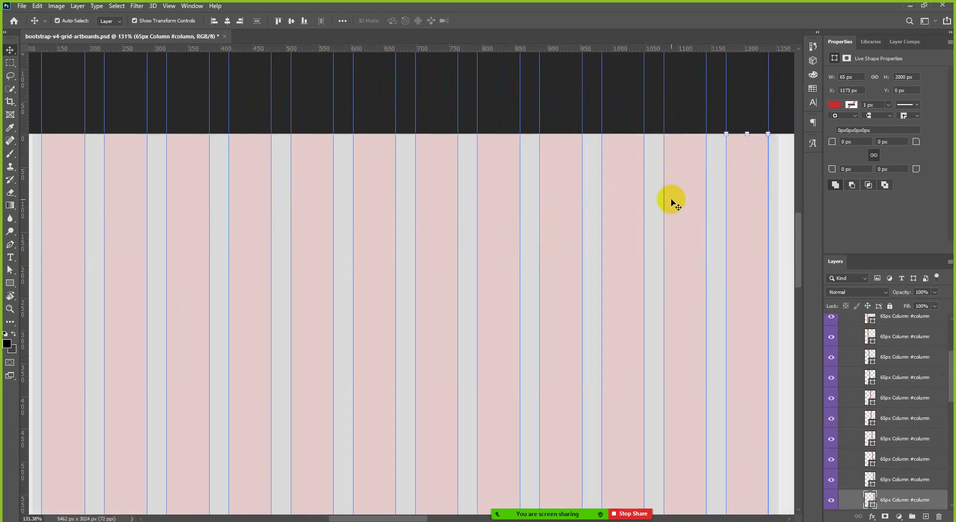
{"action": "scroll", "coordinate": [671, 201], "scroll_direction": "down", "scroll_amount": 3}
{"action": "left_click", "coordinate": [114, 194]}
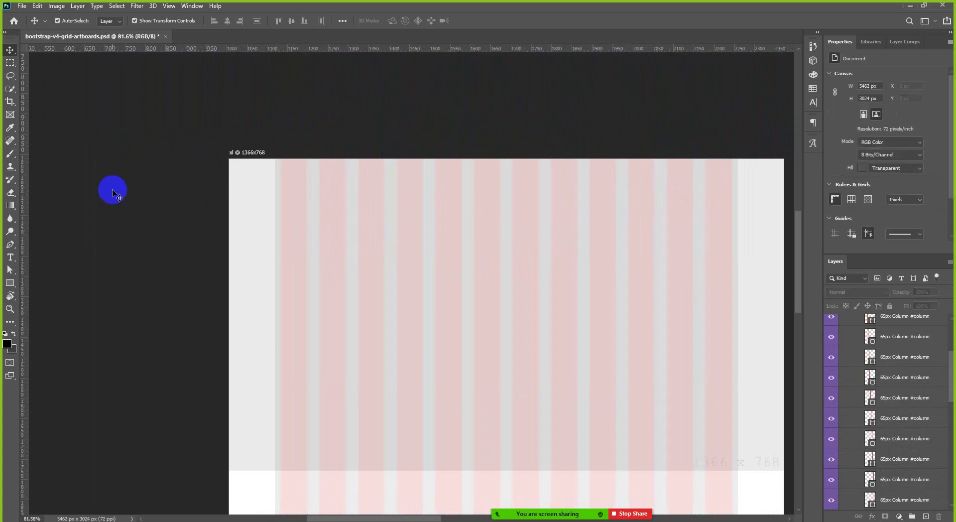
{"action": "scroll", "coordinate": [252, 185], "scroll_direction": "up", "scroll_amount": 1}
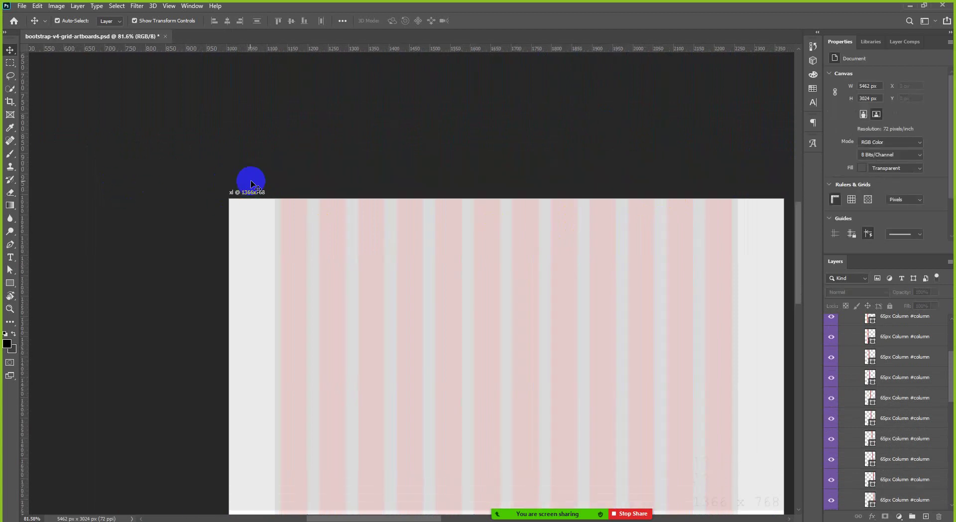
Step: Select the xl artboard's first 65px column, collapse and select the Columns group, and examine the grid's starting edge up close
{"action": "scroll", "coordinate": [286, 244], "scroll_direction": "up", "scroll_amount": 5}
{"action": "left_click", "coordinate": [277, 245]}
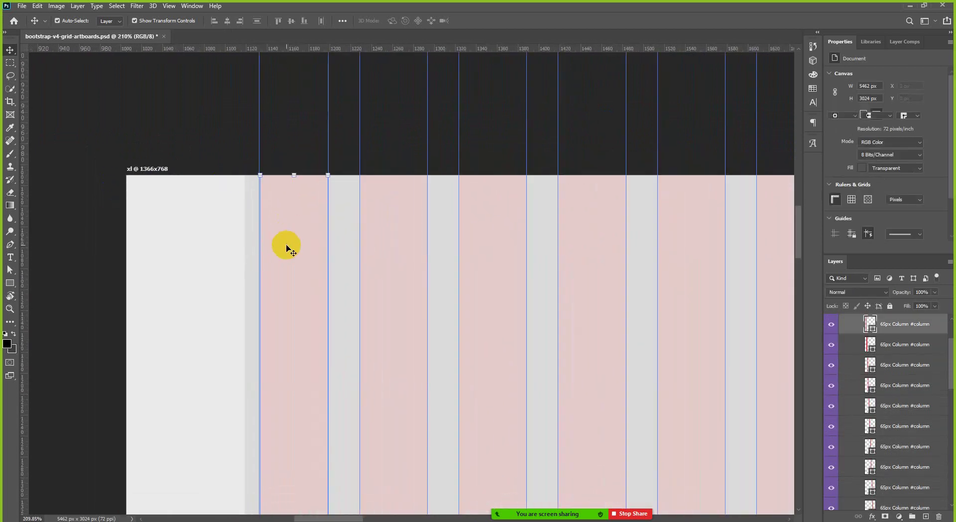
{"action": "scroll", "coordinate": [365, 244], "scroll_direction": "down", "scroll_amount": 3}
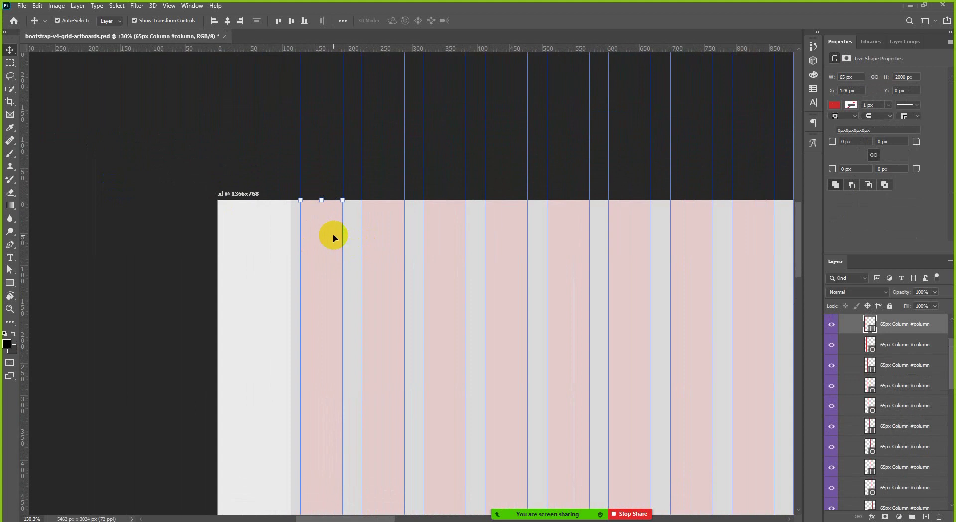
{"action": "scroll", "coordinate": [865, 393], "scroll_direction": "up", "scroll_amount": 3}
{"action": "left_click", "coordinate": [870, 386]}
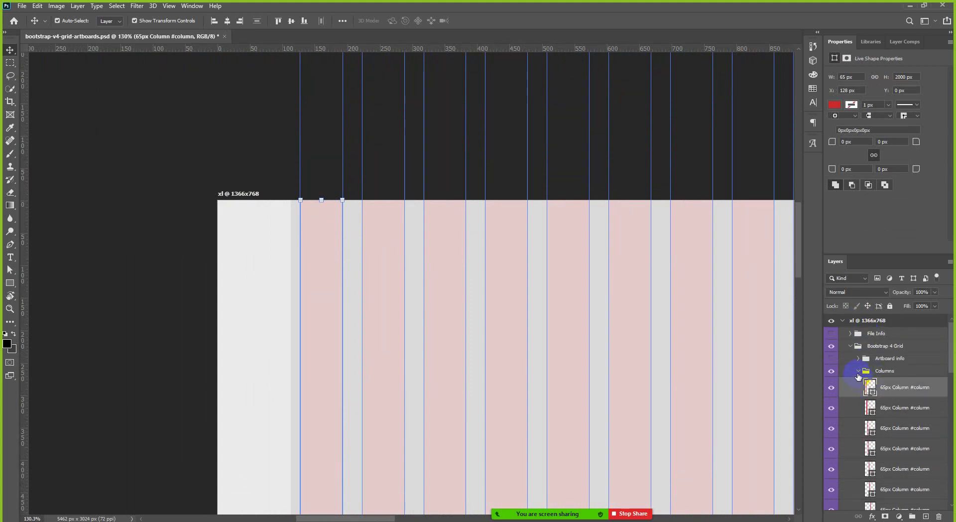
{"action": "left_click", "coordinate": [858, 372]}
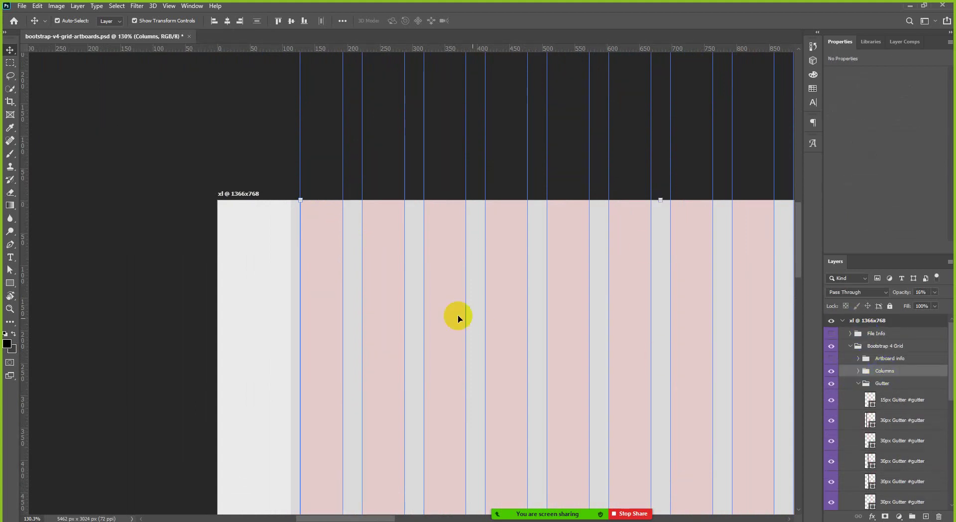
{"action": "scroll", "coordinate": [455, 316], "scroll_direction": "down", "scroll_amount": 2}
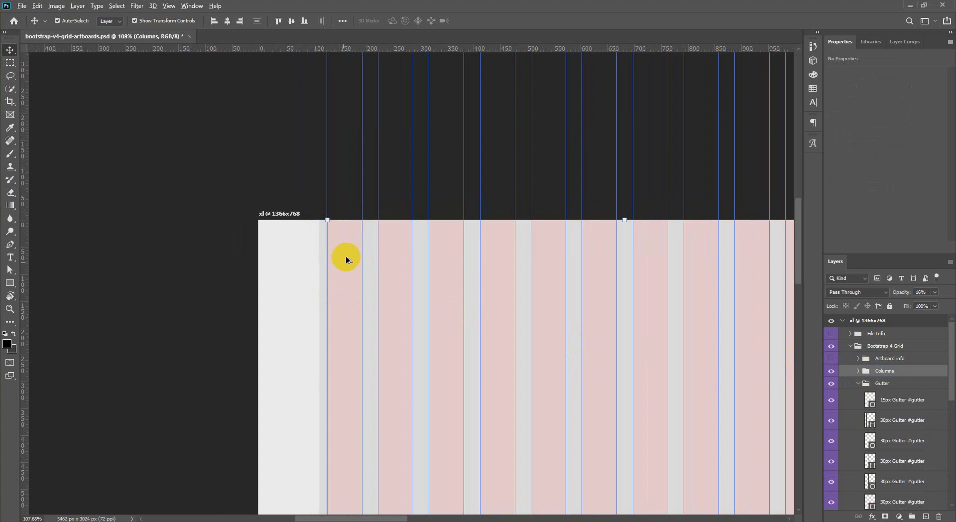
{"action": "scroll", "coordinate": [344, 256], "scroll_direction": "up", "scroll_amount": 5}
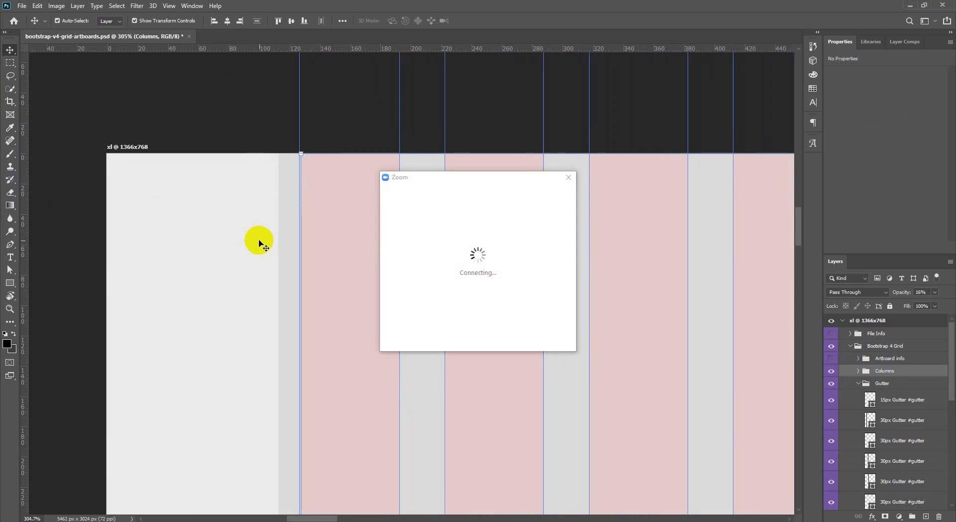
Step: Open the available Wi-Fi networks and connect the computer to the secured hotspot network
{"action": "left_click", "coordinate": [877, 521]}
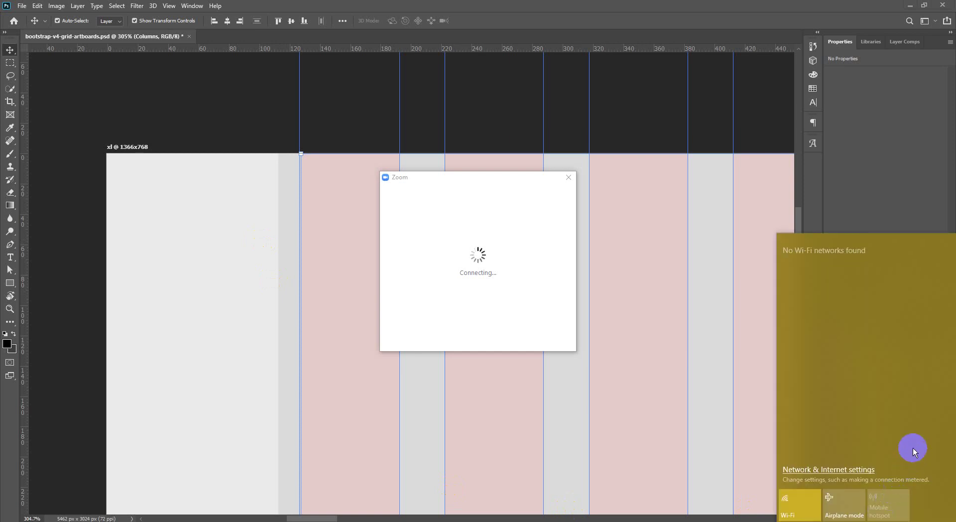
{"action": "key", "text": "Escape"}
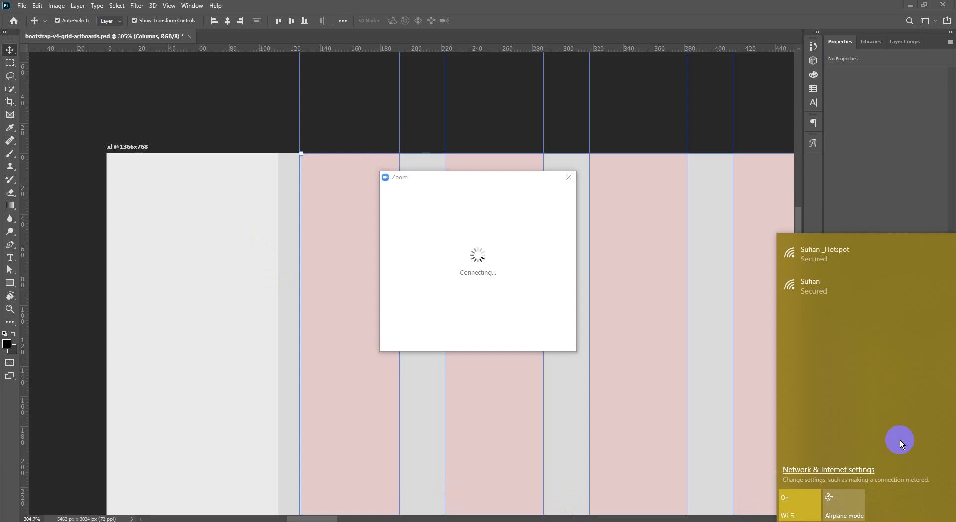
{"action": "left_click", "coordinate": [827, 294]}
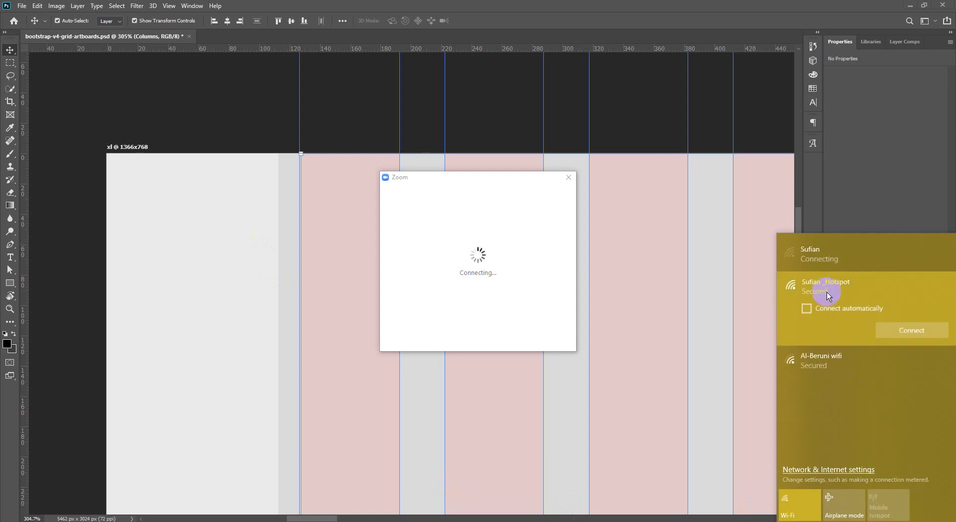
{"action": "left_click", "coordinate": [917, 330]}
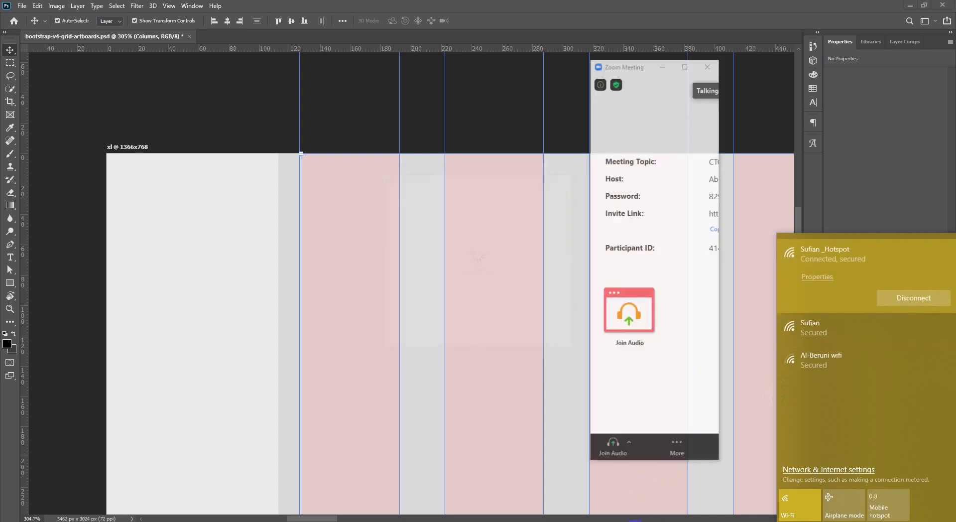
Step: Switch to the Zoom meeting, maximize its window and start sharing the screen again
{"action": "double_click", "coordinate": [680, 70]}
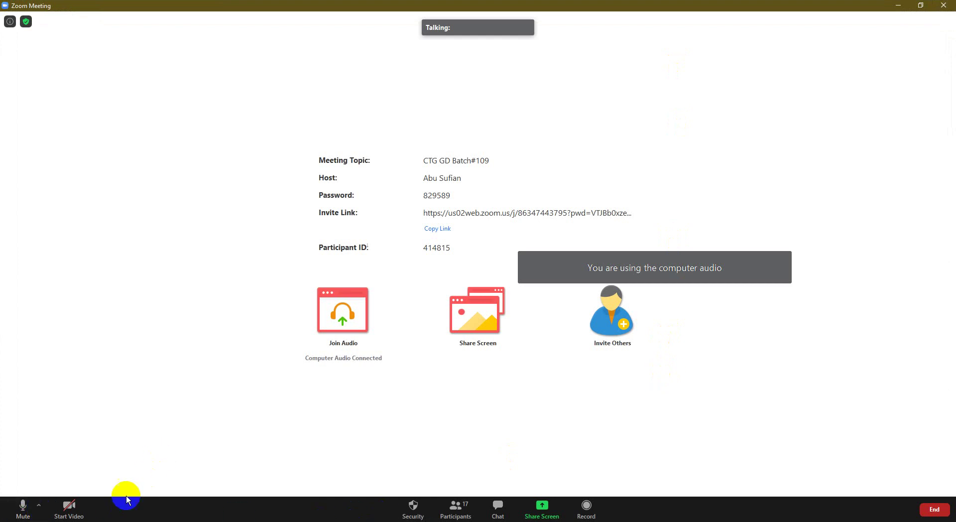
{"action": "left_click", "coordinate": [542, 505]}
{"action": "left_click", "coordinate": [677, 407]}
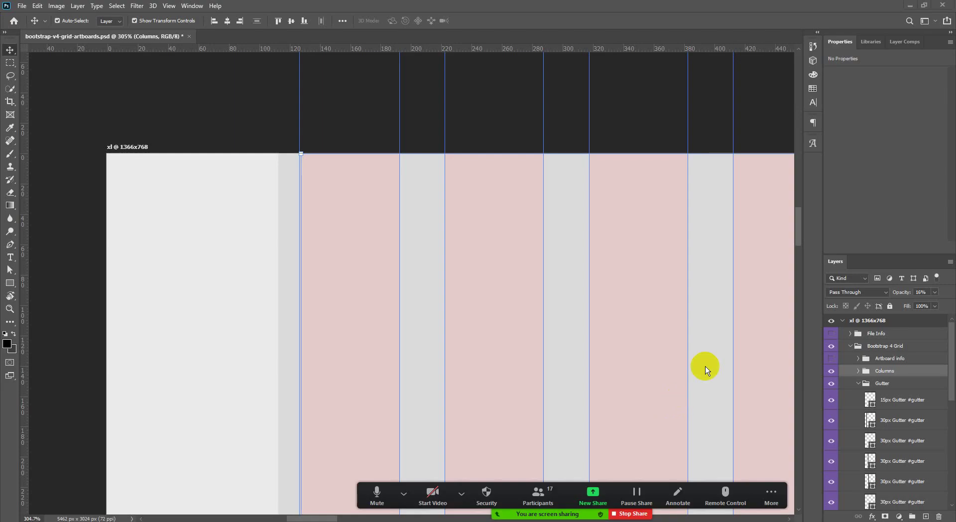
Step: Examine the xl artboard's columns and gutters across the full 1366 px width, and clear the selection
{"action": "scroll", "coordinate": [601, 347], "scroll_direction": "down", "scroll_amount": 4}
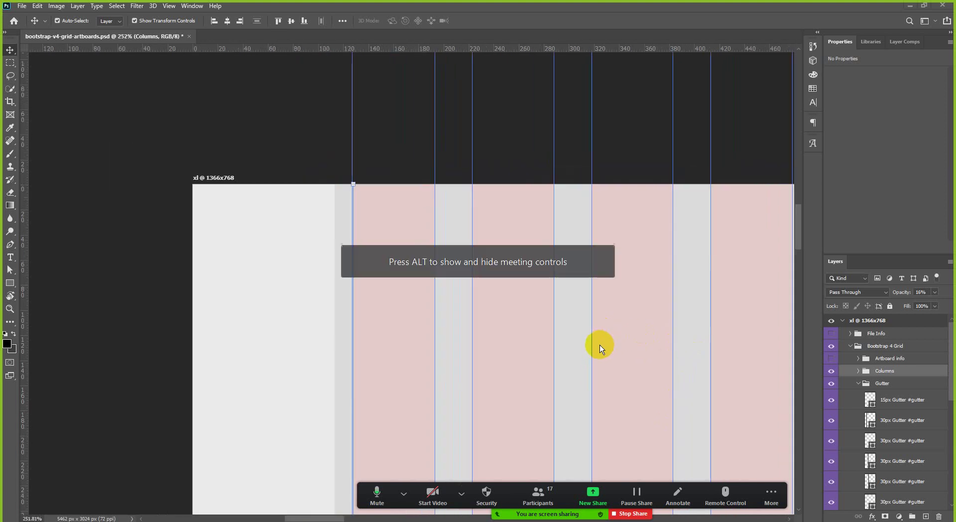
{"action": "scroll", "coordinate": [600, 348], "scroll_direction": "left", "scroll_amount": 2}
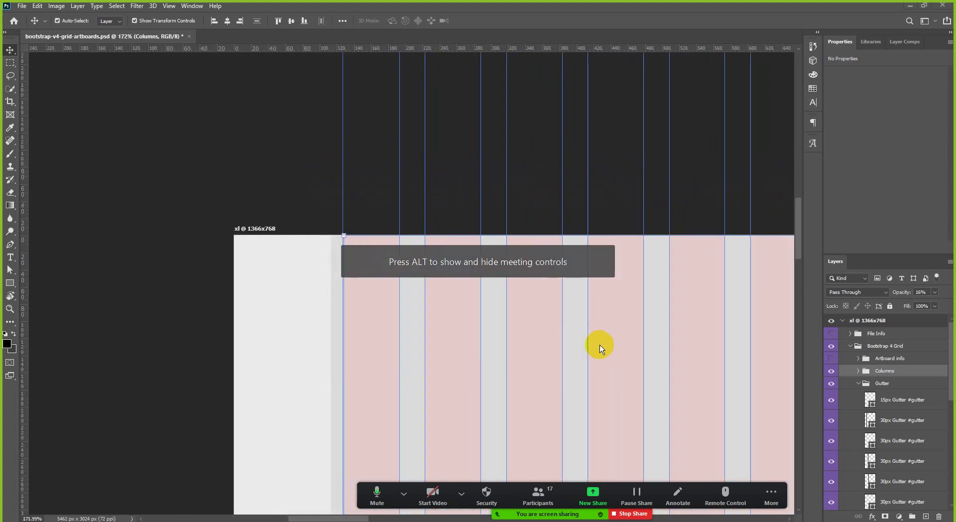
{"action": "scroll", "coordinate": [600, 348], "scroll_direction": "down", "scroll_amount": 2}
{"action": "scroll", "coordinate": [600, 347], "scroll_direction": "right", "scroll_amount": 6}
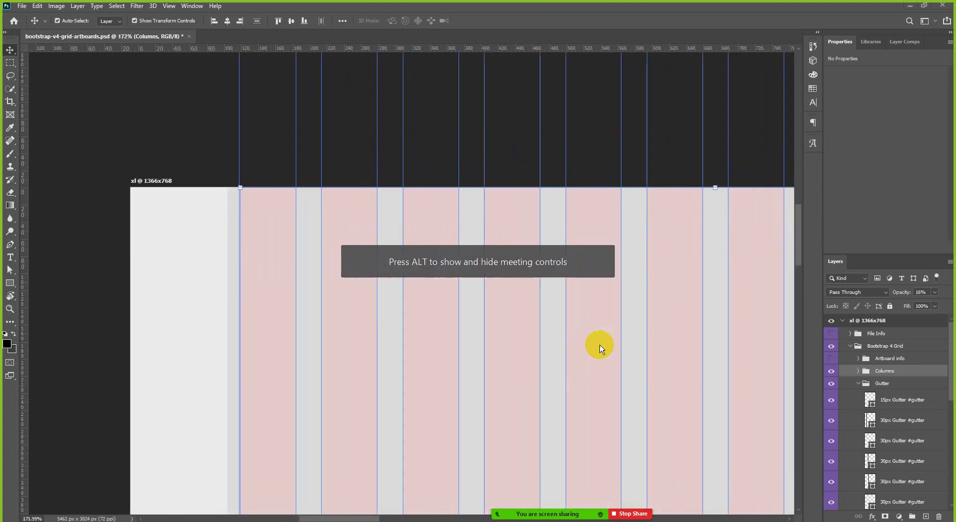
{"action": "scroll", "coordinate": [579, 326], "scroll_direction": "down", "scroll_amount": 4}
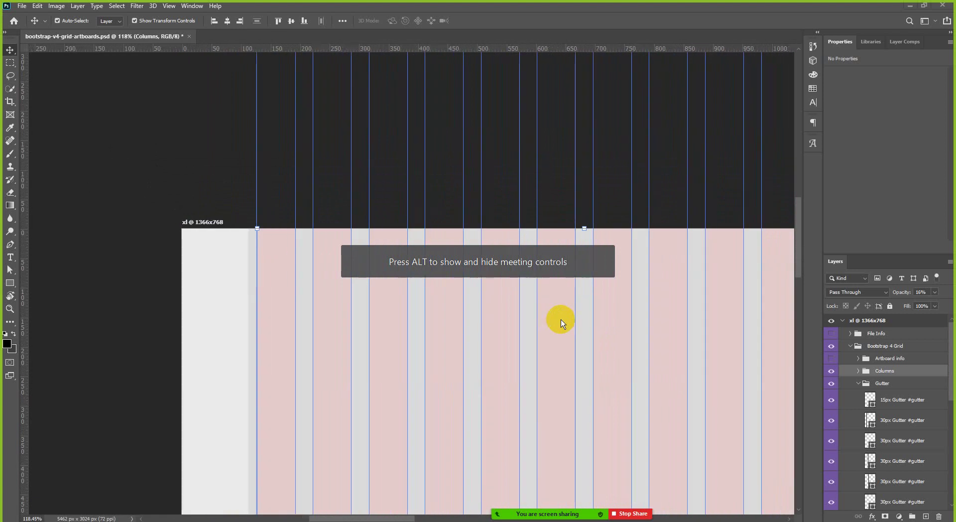
{"action": "scroll", "coordinate": [561, 323], "scroll_direction": "down", "scroll_amount": 2}
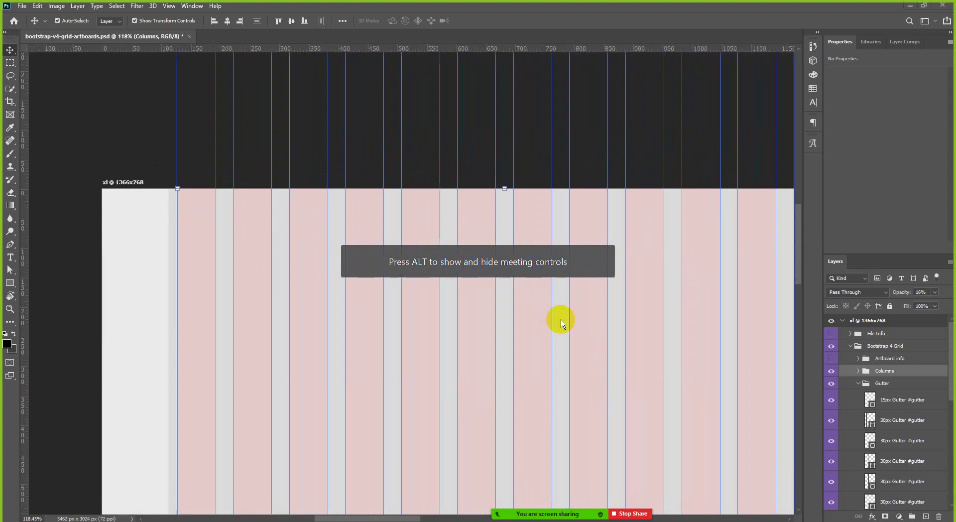
{"action": "scroll", "coordinate": [561, 323], "scroll_direction": "down", "scroll_amount": 2}
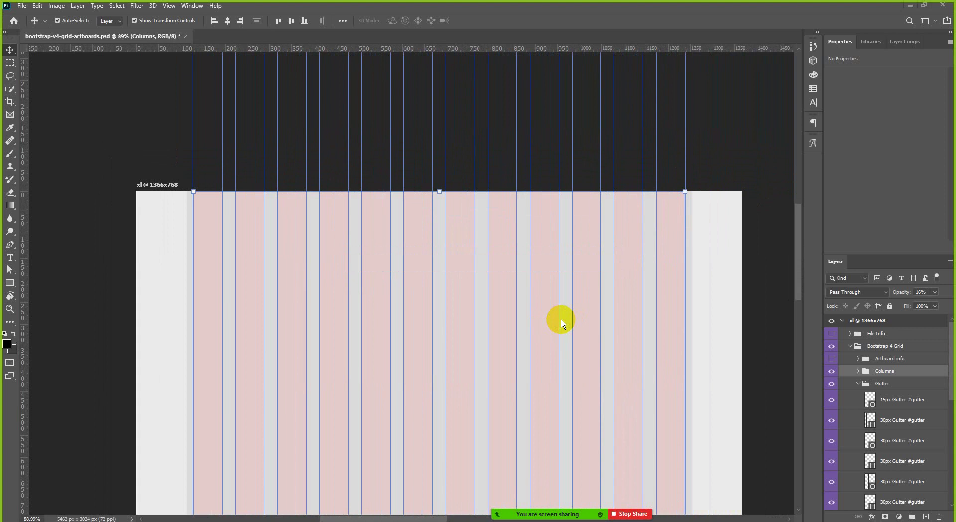
{"action": "scroll", "coordinate": [558, 323], "scroll_direction": "down", "scroll_amount": 2}
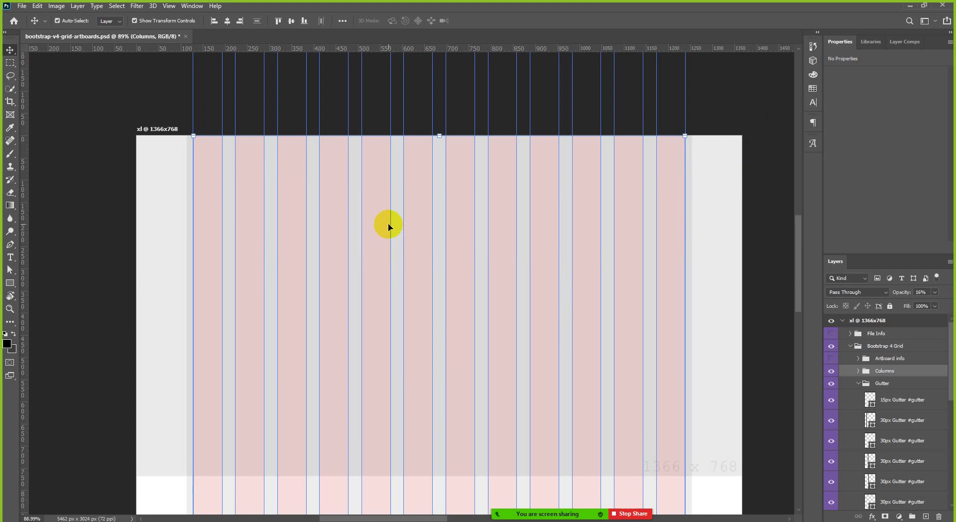
{"action": "scroll", "coordinate": [348, 215], "scroll_direction": "up", "scroll_amount": 2}
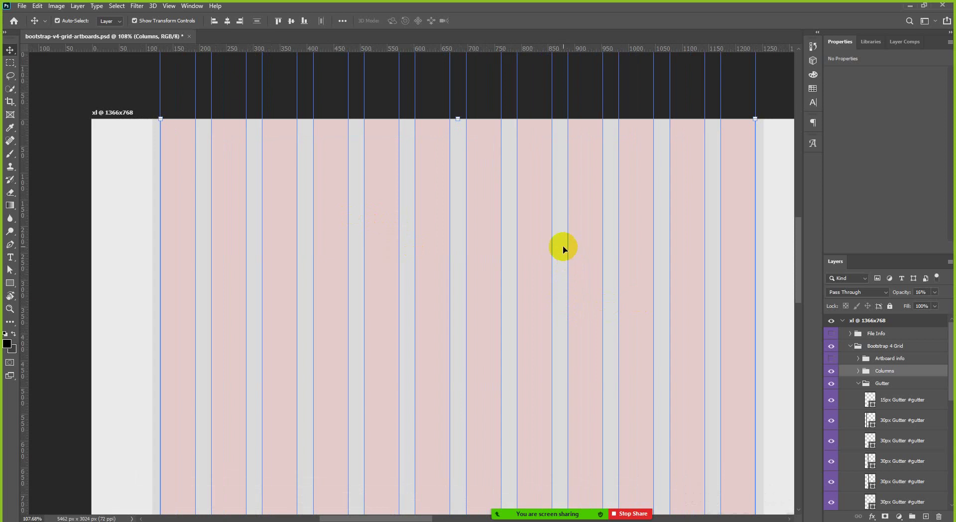
{"action": "scroll", "coordinate": [403, 229], "scroll_direction": "down", "scroll_amount": 1}
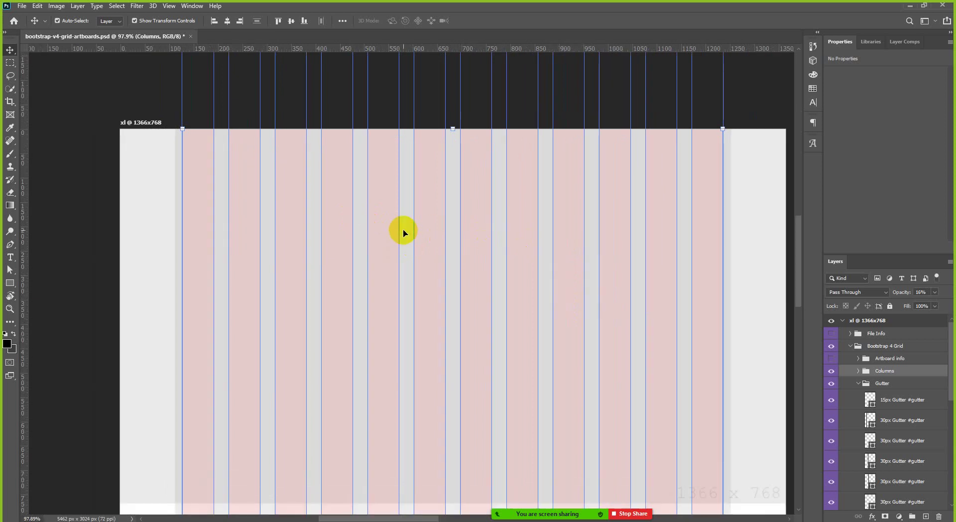
{"action": "scroll", "coordinate": [410, 227], "scroll_direction": "right", "scroll_amount": 1}
{"action": "left_click", "coordinate": [780, 178]}
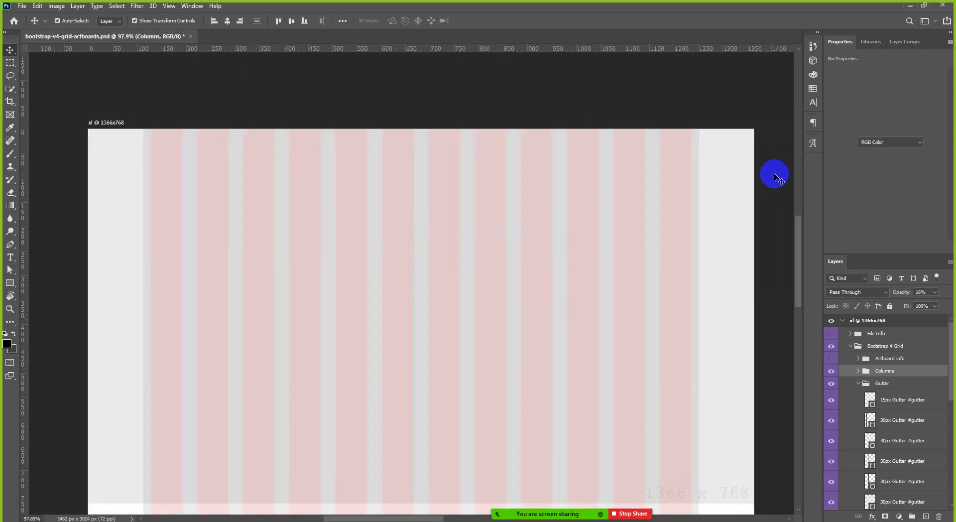
Step: Compare the 65px columns by selecting the first, the eleventh, the first, the second and the first again
{"action": "left_click", "coordinate": [157, 215]}
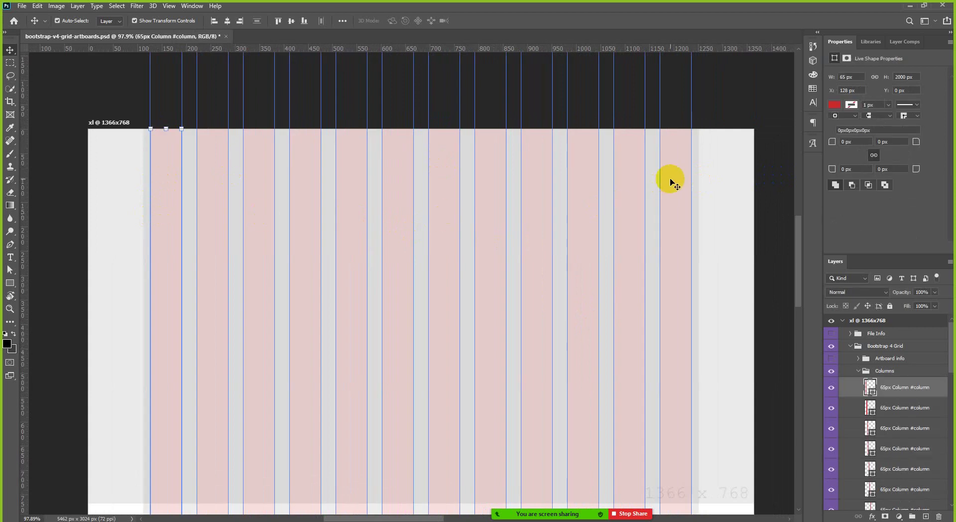
{"action": "left_click", "coordinate": [632, 181]}
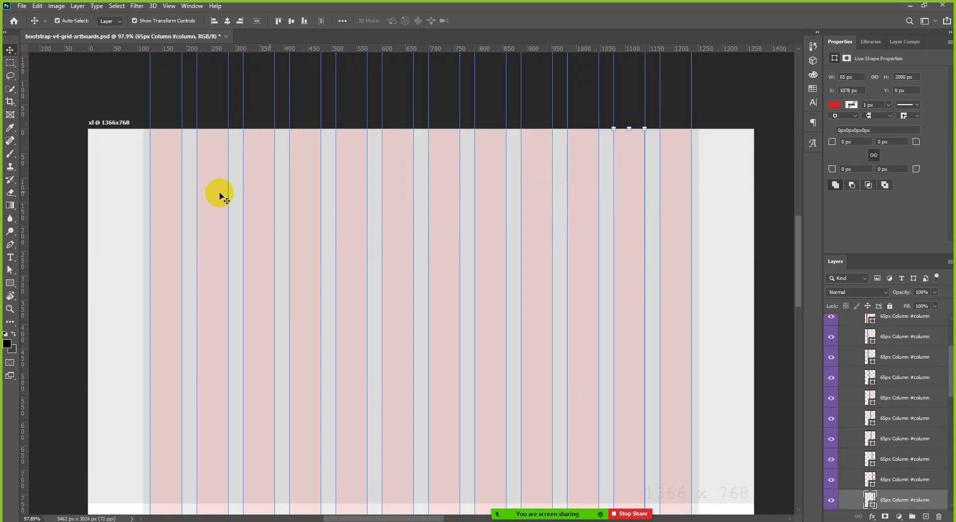
{"action": "left_click", "coordinate": [167, 220]}
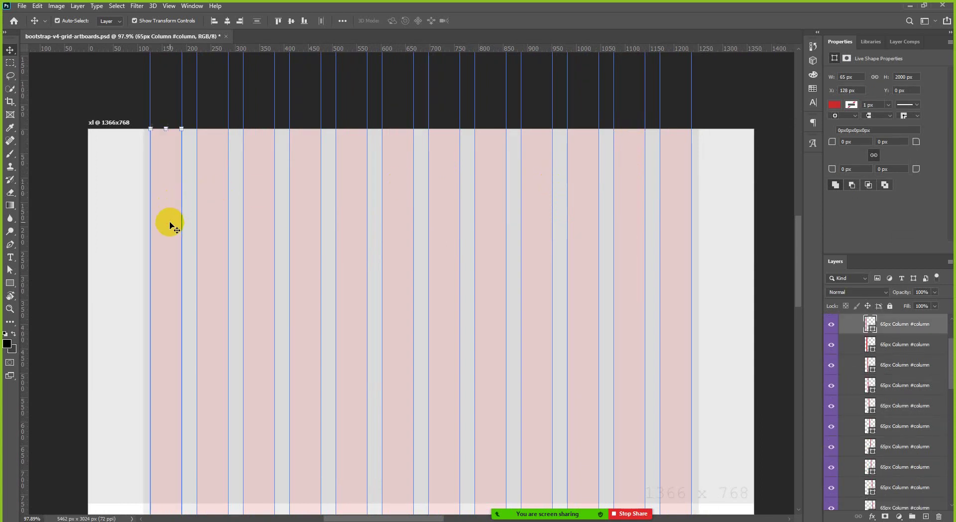
{"action": "left_click", "coordinate": [204, 197]}
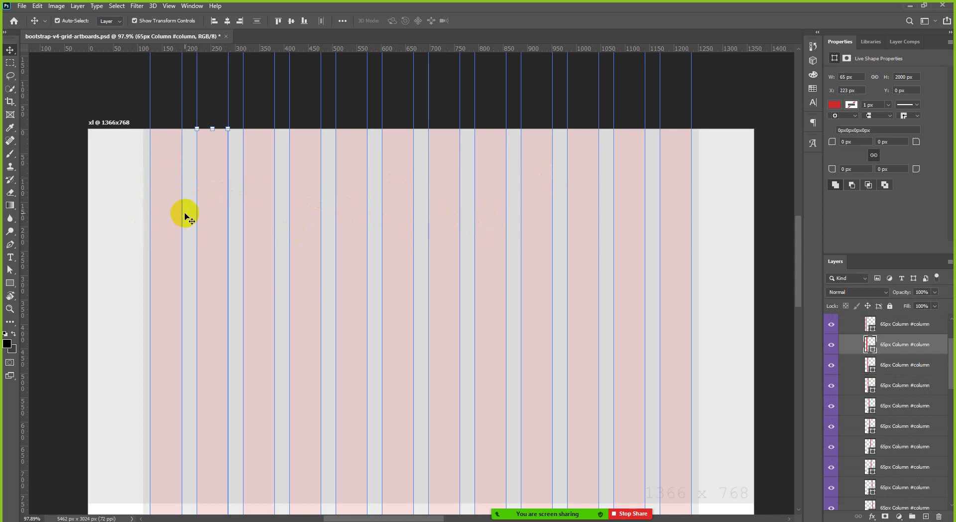
{"action": "left_click", "coordinate": [166, 209]}
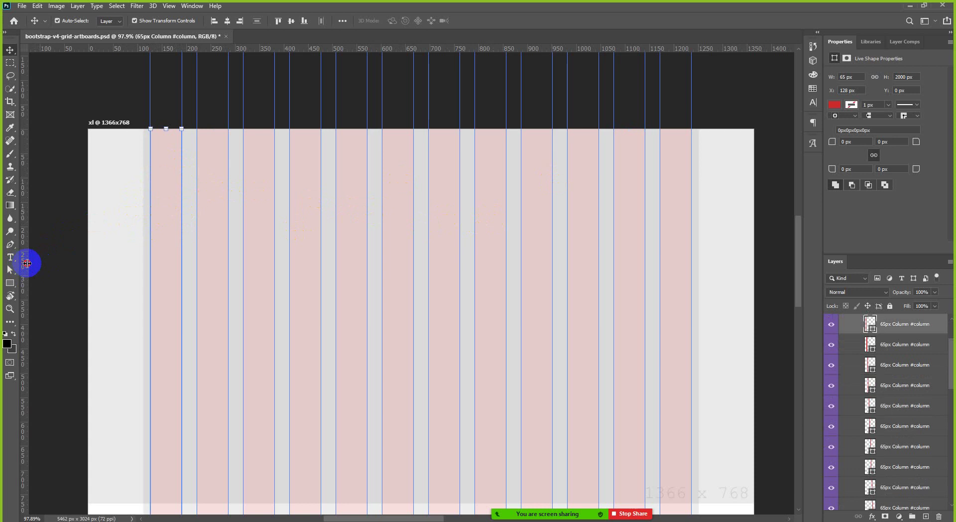
Step: Place a vertical guide at the first 65px column's left edge, check the 1366 x 768 helper box, and reselect the column
{"action": "left_click_drag", "start_coordinate": [27, 263], "coordinate": [181, 234]}
{"action": "left_click", "coordinate": [68, 212]}
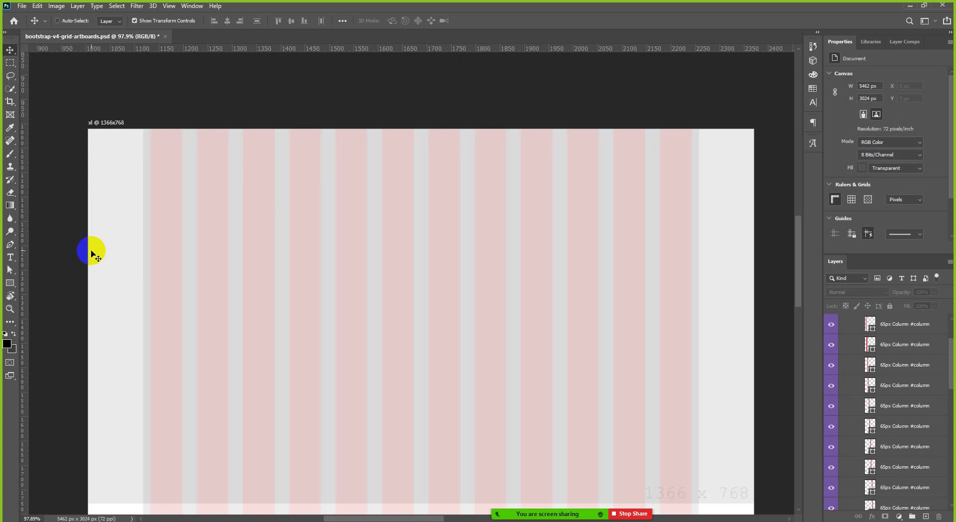
{"action": "left_click", "coordinate": [92, 249], "text": "ctrl"}
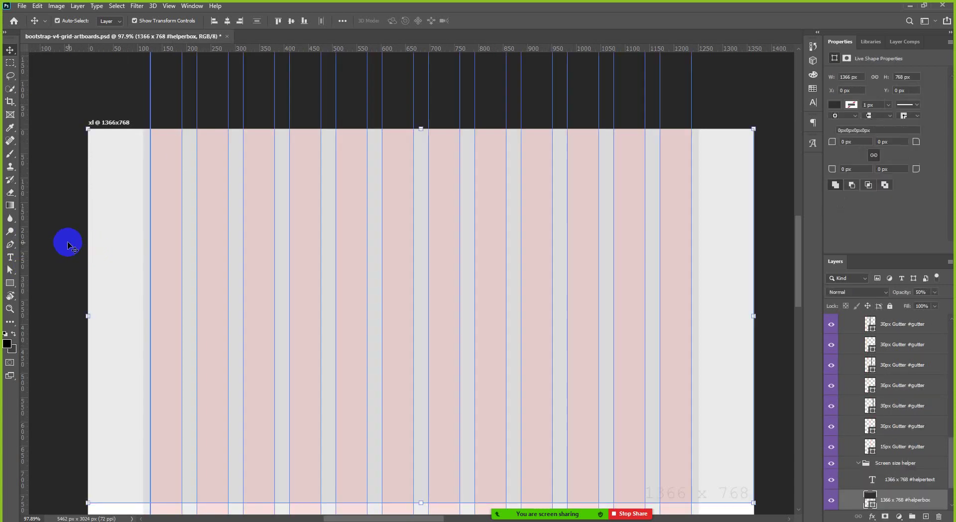
{"action": "left_click", "coordinate": [64, 241]}
{"action": "left_click", "coordinate": [167, 244]}
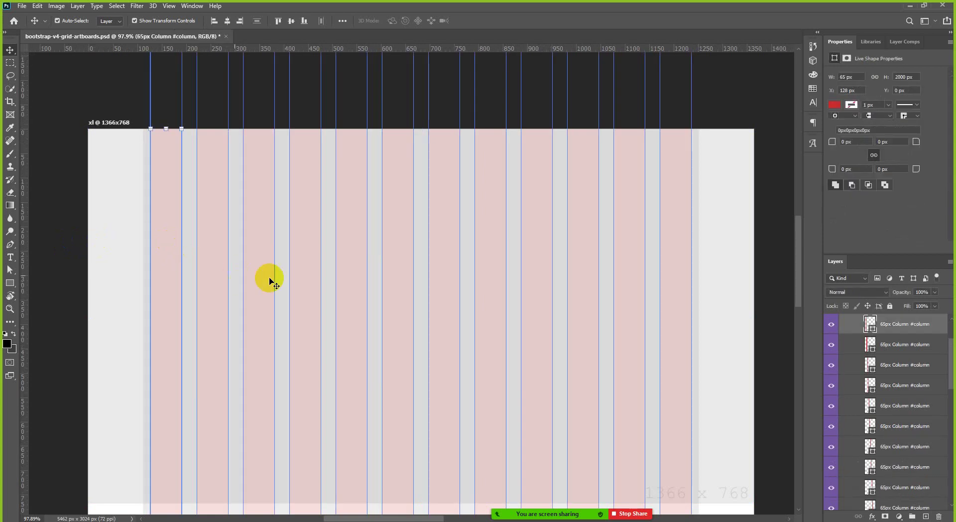
Step: Collapse and select the xl artboard's Columns group, and create new guides from its shape
{"action": "left_click", "coordinate": [865, 357]}
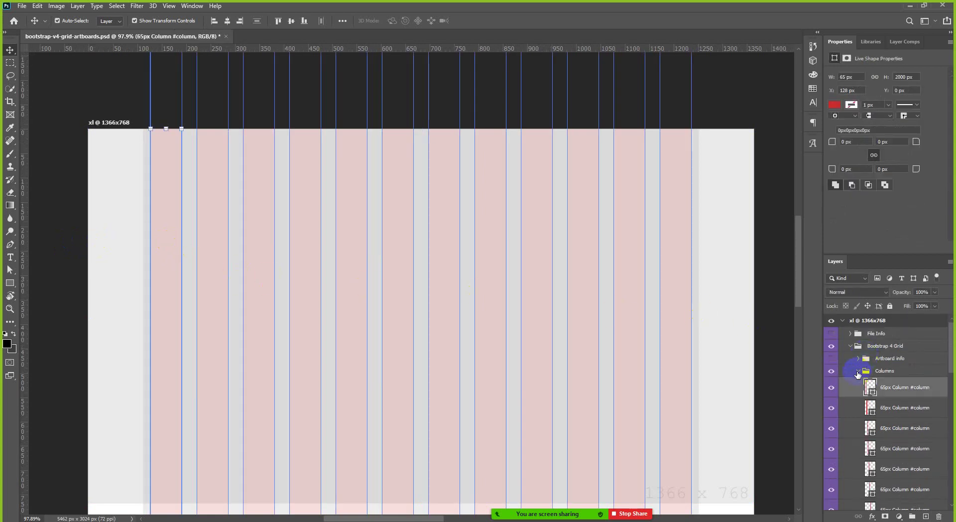
{"action": "left_click", "coordinate": [858, 373]}
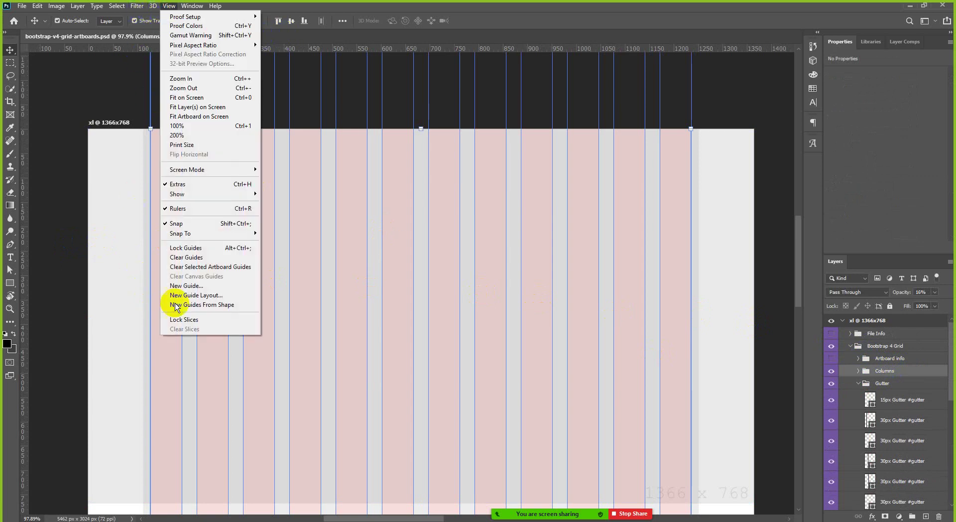
{"action": "left_click", "coordinate": [224, 305]}
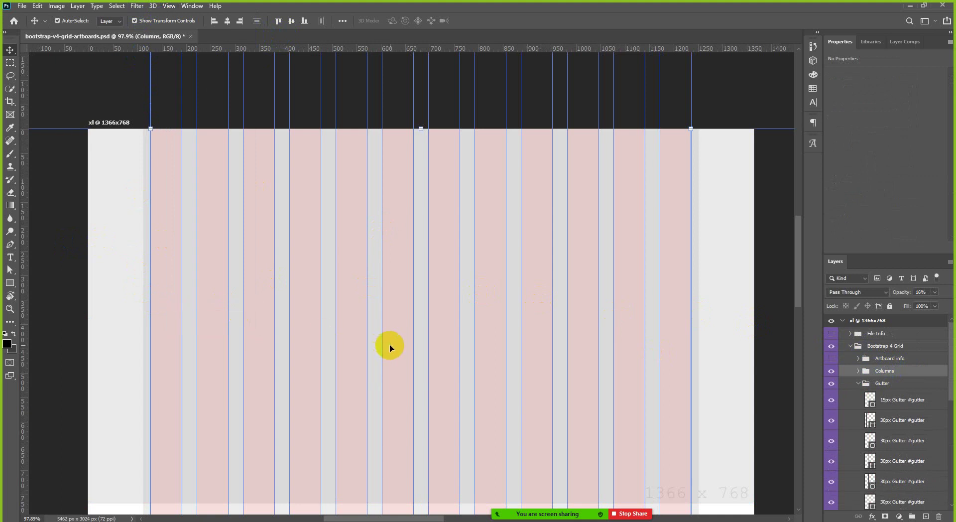
Step: Hide the xl artboard's Columns group while keeping the whole grid width in view
{"action": "scroll", "coordinate": [476, 183], "scroll_direction": "down", "scroll_amount": 3}
{"action": "scroll", "coordinate": [476, 183], "scroll_direction": "down", "scroll_amount": 1}
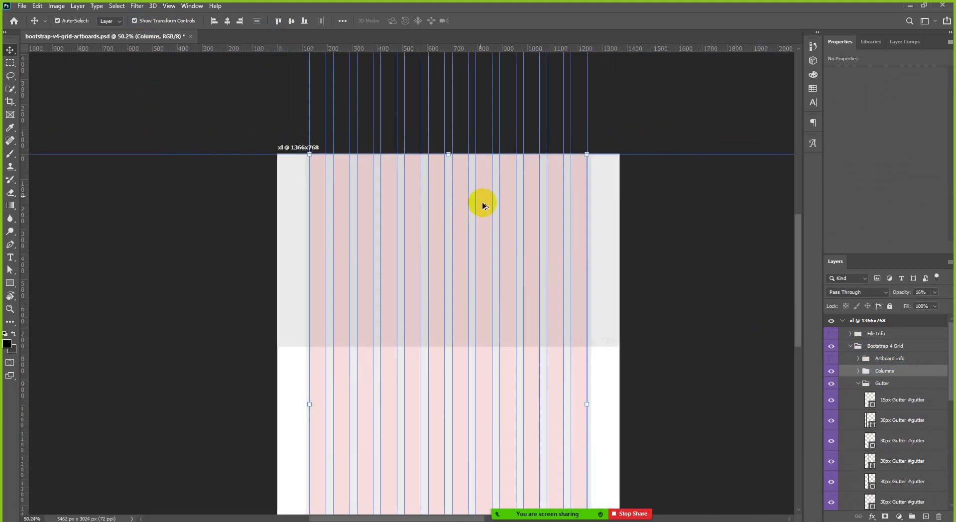
{"action": "left_click", "coordinate": [831, 372]}
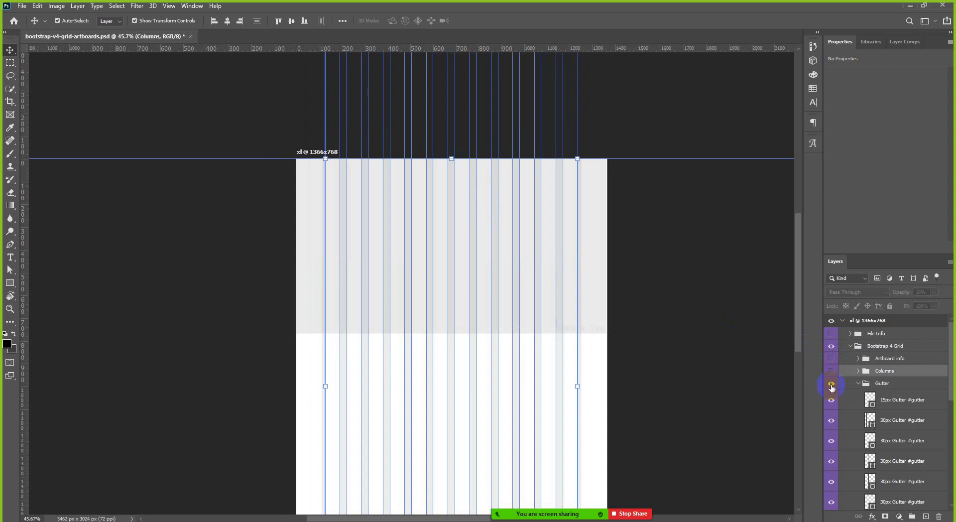
Step: Hide the xl artboard's Gutter group, collapse the Gutter and Bootstrap 4 Grid groups, and clear the layer selection
{"action": "left_click", "coordinate": [831, 385]}
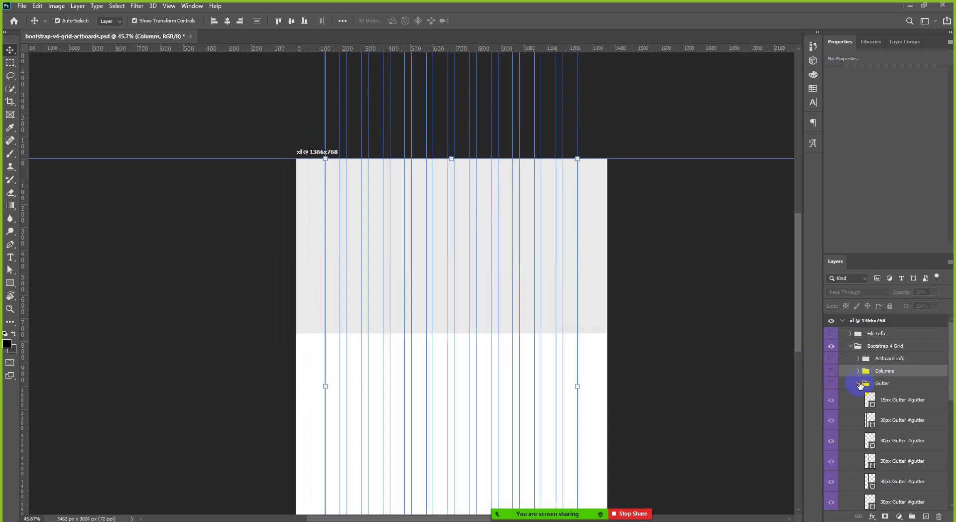
{"action": "left_click", "coordinate": [859, 384]}
{"action": "left_click", "coordinate": [850, 345]}
{"action": "left_click", "coordinate": [740, 309]}
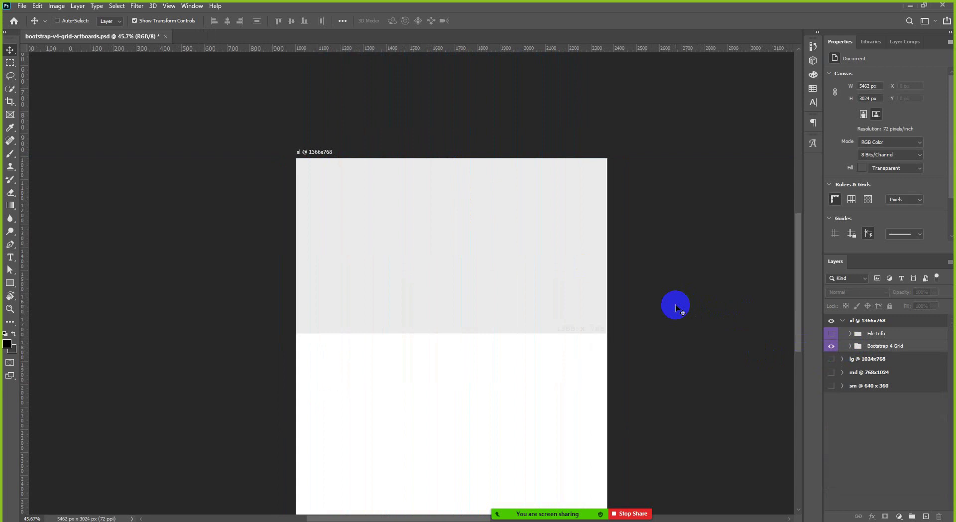
Step: Expand the Bootstrap 4 Grid group and toggle the Columns and Gutter groups for comparison, leaving Columns shown and Gutter hidden
{"action": "key", "text": "ctrl"}
{"action": "left_click", "coordinate": [850, 346]}
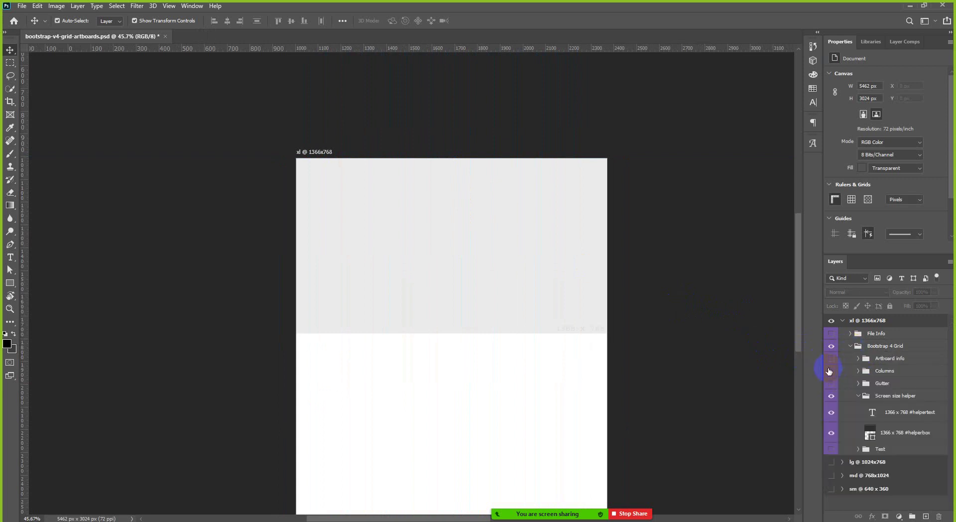
{"action": "left_click", "coordinate": [831, 371]}
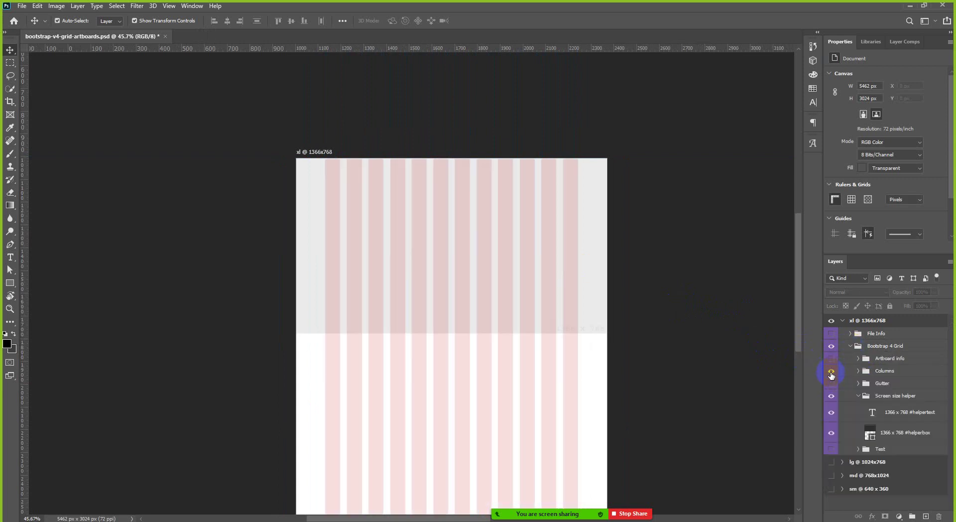
{"action": "left_click", "coordinate": [831, 373]}
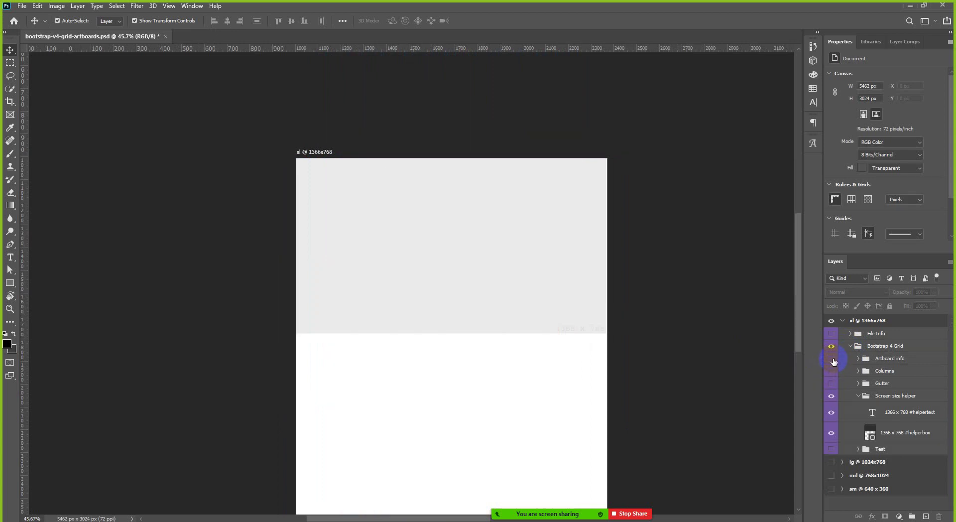
{"action": "left_click", "coordinate": [831, 371]}
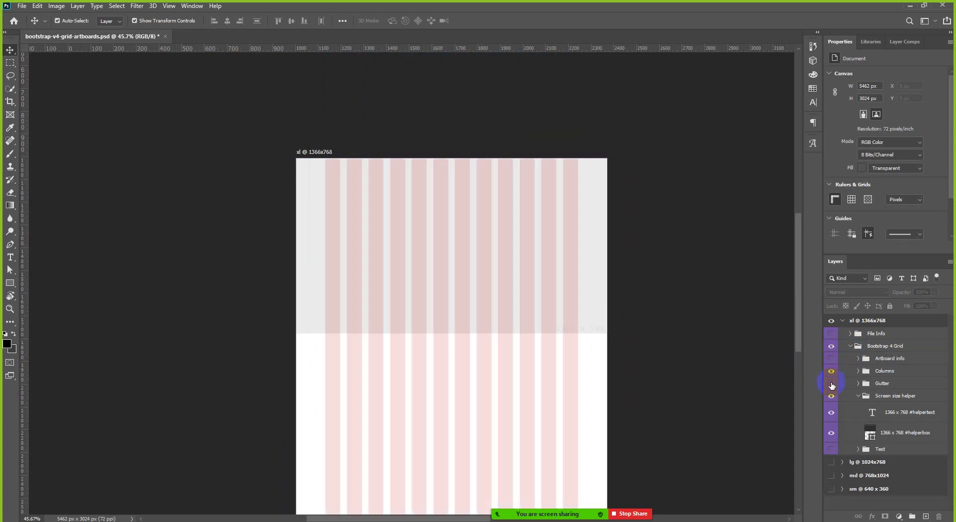
{"action": "left_click", "coordinate": [831, 383]}
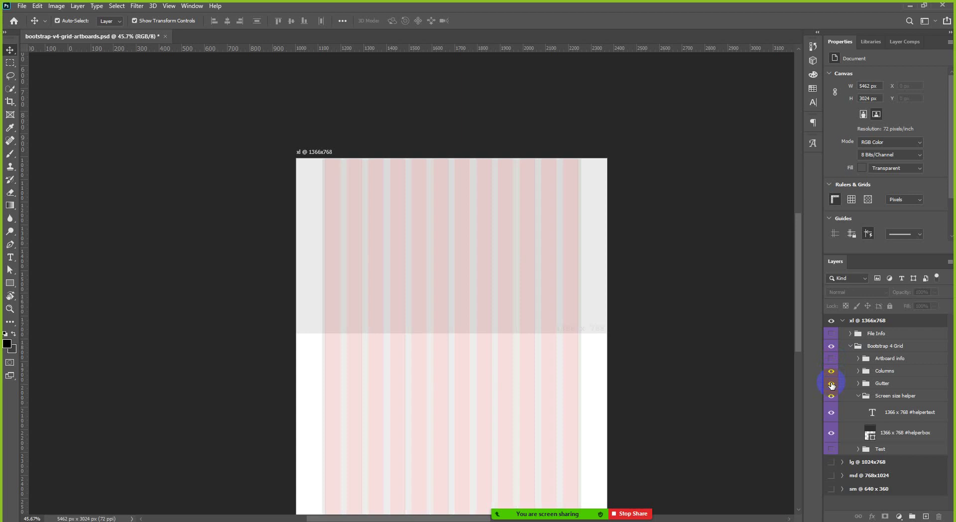
{"action": "left_click", "coordinate": [832, 384]}
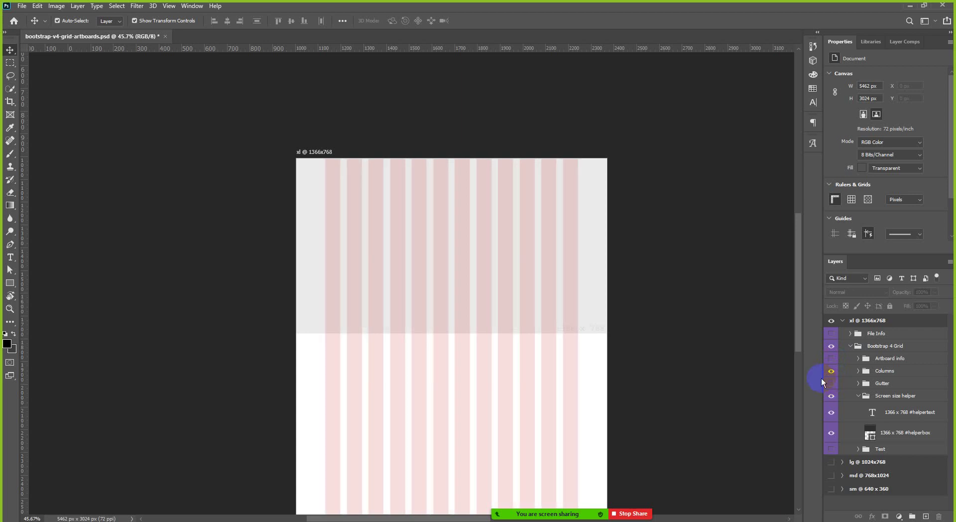
Step: Select the Columns group, then briefly expand and collapse its layer list
{"action": "left_click", "coordinate": [891, 371]}
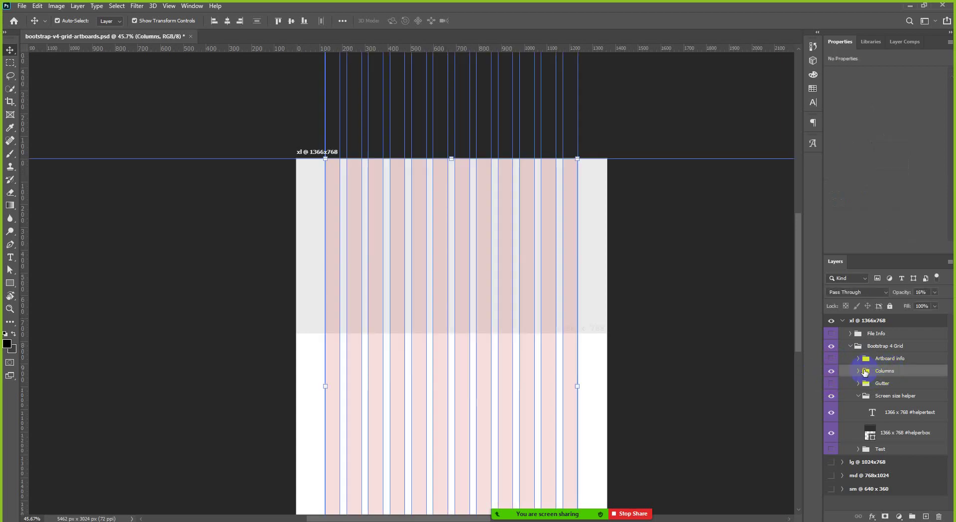
{"action": "left_click", "coordinate": [887, 372]}
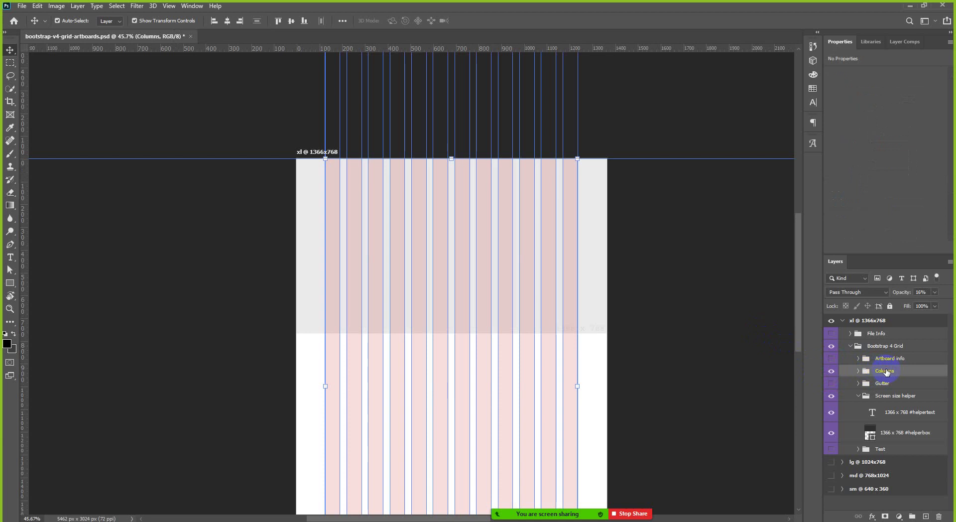
{"action": "left_click", "coordinate": [858, 372]}
{"action": "left_click", "coordinate": [858, 372]}
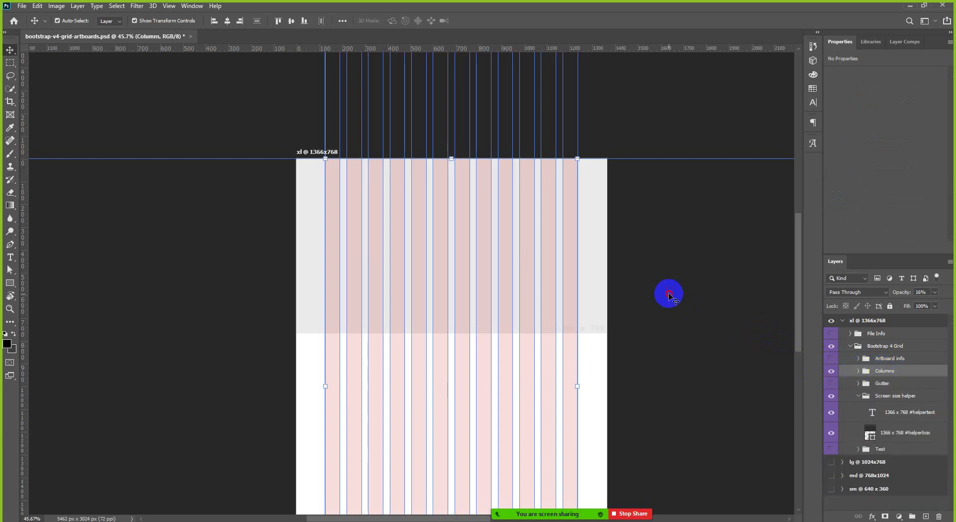
Step: Check the outer columns of the grid by selecting the last 65px column and then the first one on the canvas
{"action": "left_click", "coordinate": [601, 291]}
{"action": "scroll", "coordinate": [529, 202], "scroll_direction": "up", "scroll_amount": 1}
{"action": "scroll", "coordinate": [529, 203], "scroll_direction": "up", "scroll_amount": 3}
{"action": "left_click", "coordinate": [599, 219]}
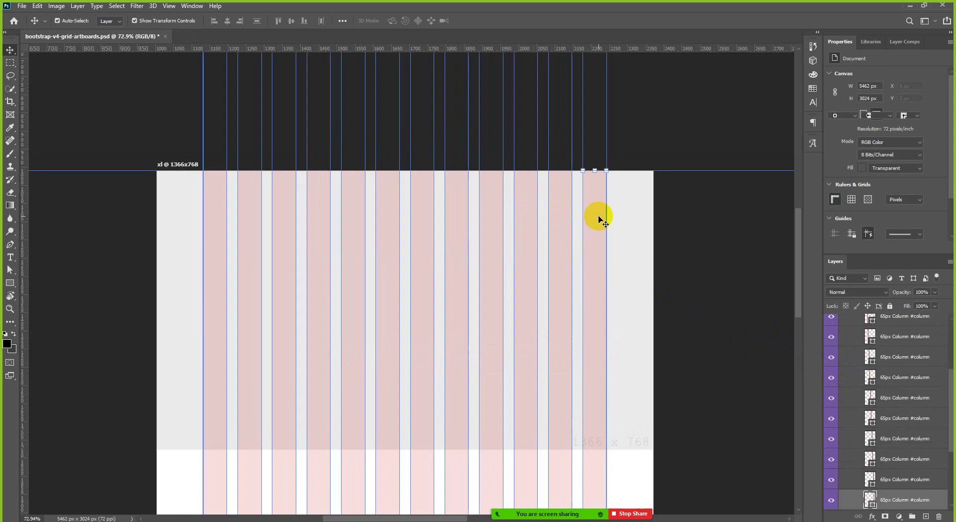
{"action": "scroll", "coordinate": [599, 219], "scroll_direction": "down", "scroll_amount": 2}
{"action": "left_click", "coordinate": [704, 235]}
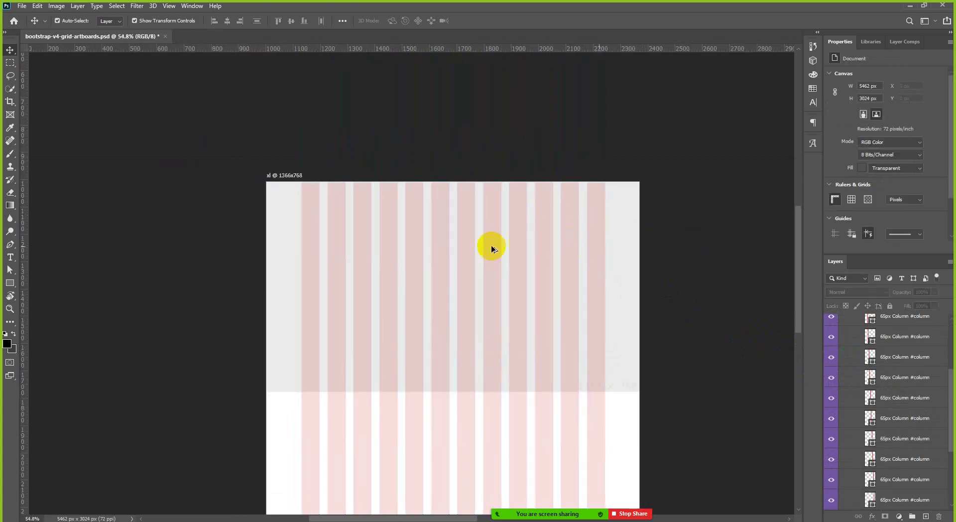
{"action": "scroll", "coordinate": [410, 216], "scroll_direction": "up", "scroll_amount": 3}
{"action": "scroll", "coordinate": [214, 169], "scroll_direction": "up", "scroll_amount": 3}
{"action": "left_click", "coordinate": [259, 184]}
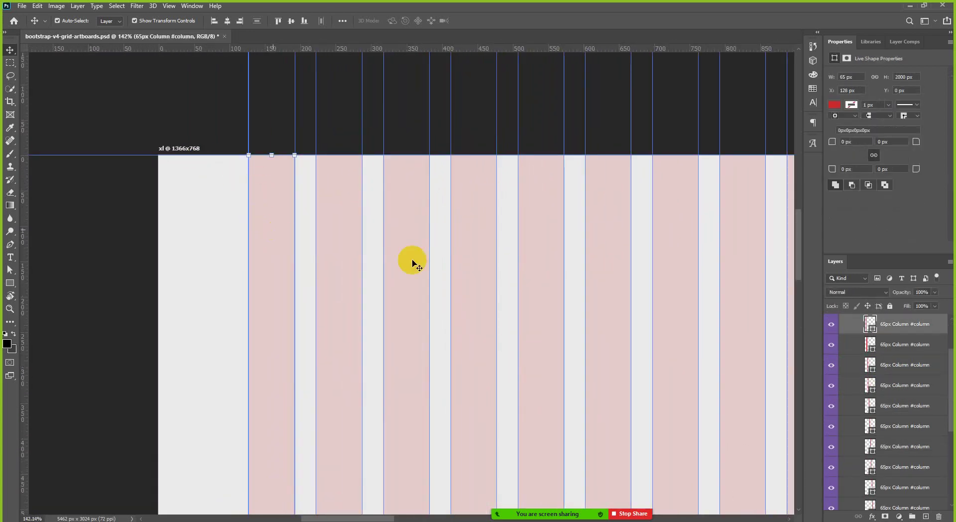
Step: Collapse the Columns group and its parent Bootstrap 4 Grid group in the layer list
{"action": "scroll", "coordinate": [866, 325], "scroll_direction": "up", "scroll_amount": 3}
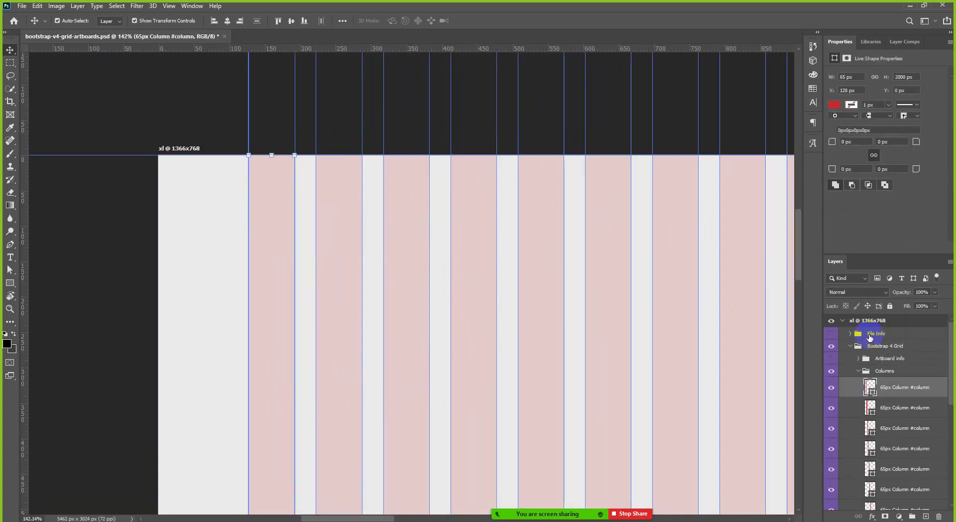
{"action": "left_click", "coordinate": [860, 375]}
{"action": "left_click", "coordinate": [859, 372]}
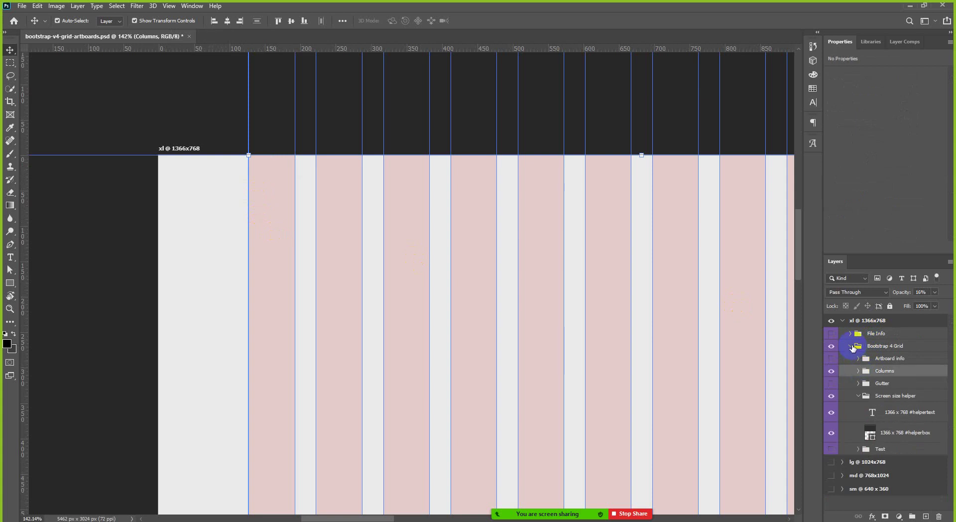
{"action": "left_click", "coordinate": [852, 347]}
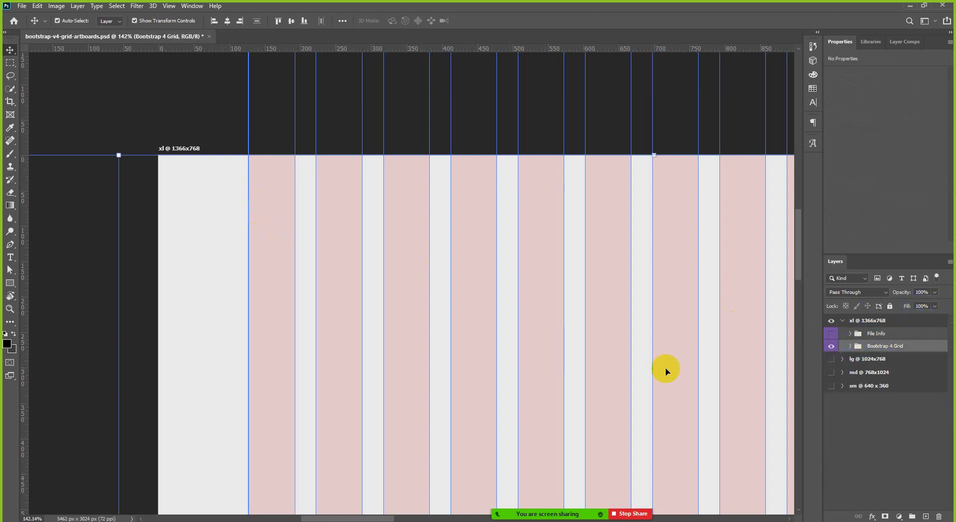
Step: Select the last 65px column directly on the canvas, then collapse the Columns group so the whole group is selected
{"action": "scroll", "coordinate": [220, 261], "scroll_direction": "down", "scroll_amount": 2, "text": "alt"}
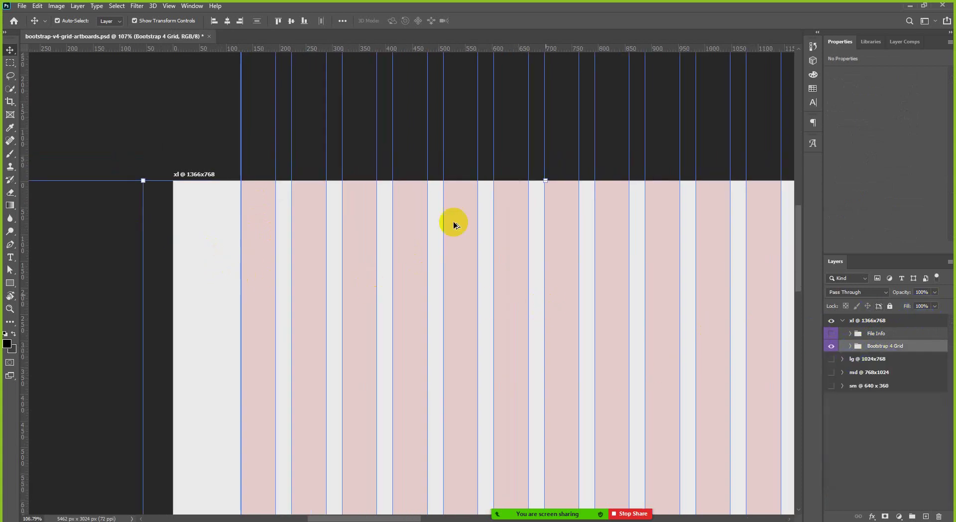
{"action": "scroll", "coordinate": [271, 252], "scroll_direction": "down", "scroll_amount": 2, "text": "alt"}
{"action": "scroll", "coordinate": [689, 267], "scroll_direction": "up", "scroll_amount": 1, "text": "alt"}
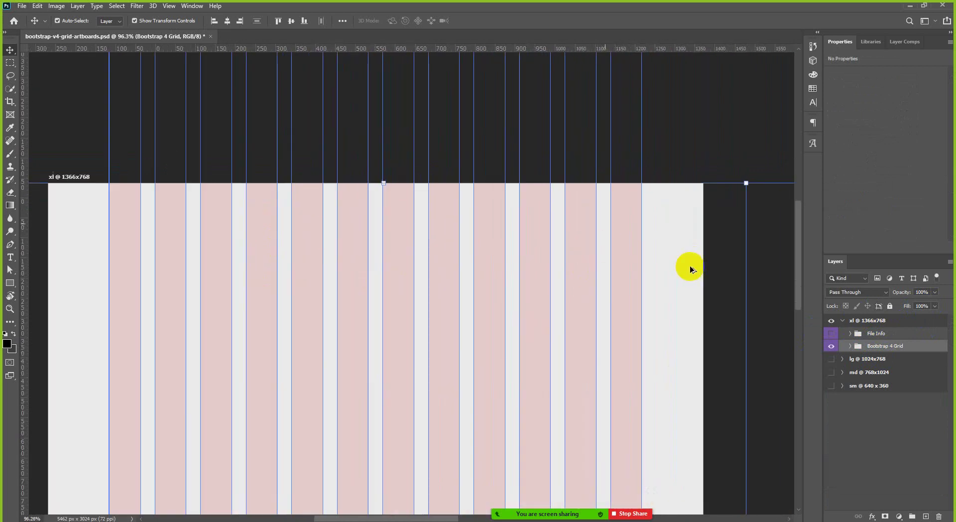
{"action": "scroll", "coordinate": [690, 265], "scroll_direction": "up", "scroll_amount": 6, "text": "alt"}
{"action": "left_click", "coordinate": [668, 128]}
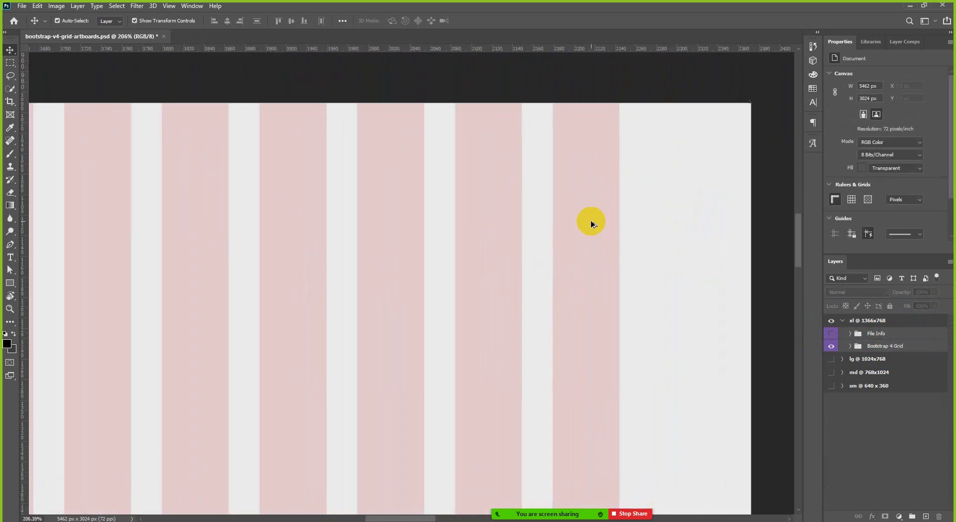
{"action": "left_click", "coordinate": [591, 220]}
{"action": "scroll", "coordinate": [655, 194], "scroll_direction": "down", "scroll_amount": 3, "text": "alt"}
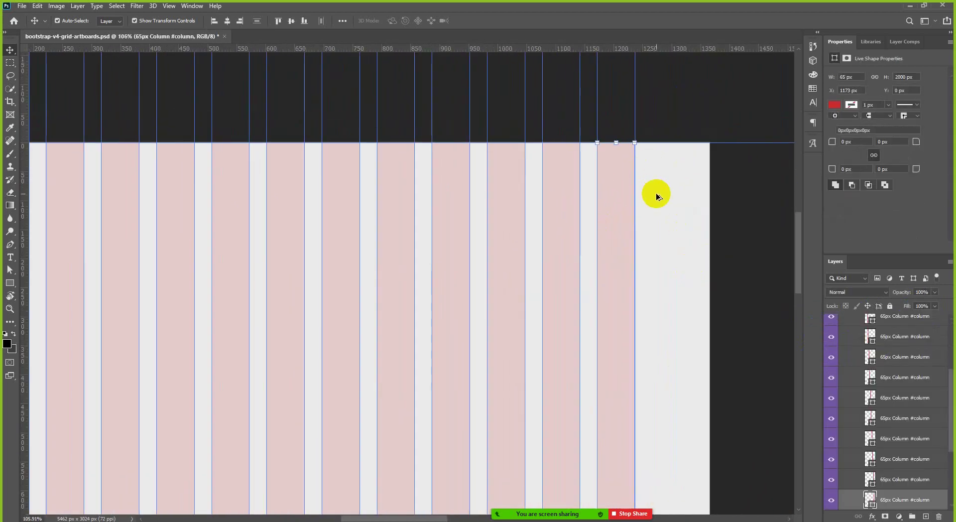
{"action": "scroll", "coordinate": [656, 193], "scroll_direction": "down", "scroll_amount": 1, "text": "alt"}
{"action": "scroll", "coordinate": [370, 238], "scroll_direction": "up", "scroll_amount": 2, "text": "alt"}
{"action": "scroll", "coordinate": [869, 383], "scroll_direction": "up", "scroll_amount": 3}
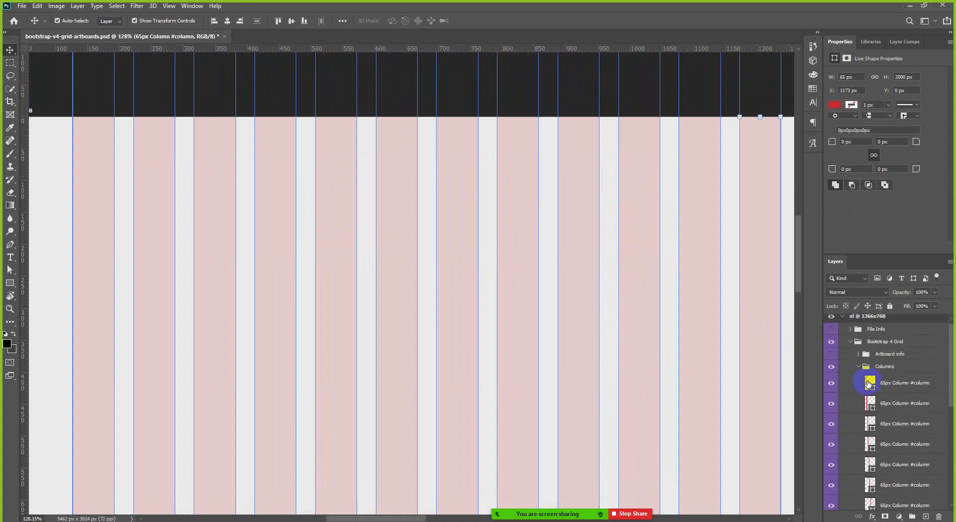
{"action": "scroll", "coordinate": [870, 382], "scroll_direction": "up", "scroll_amount": 1}
{"action": "left_click", "coordinate": [858, 371]}
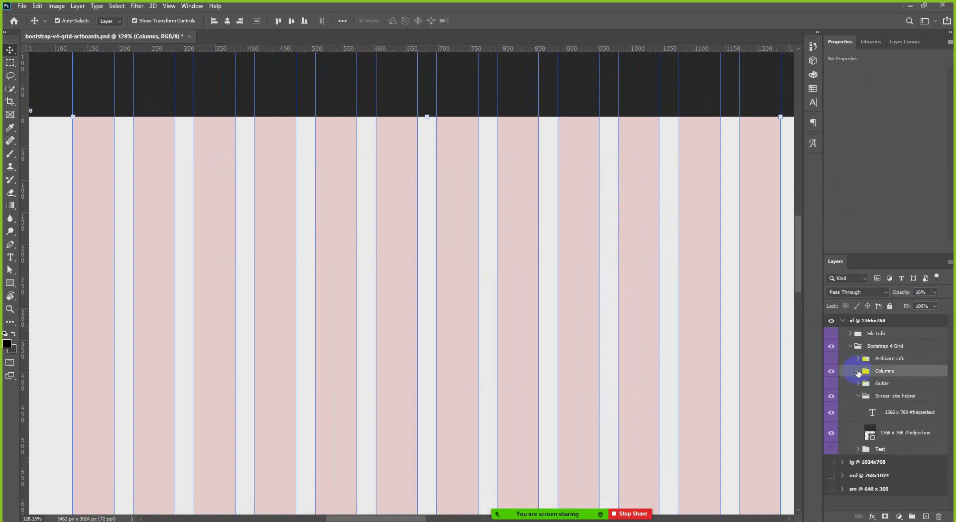
Step: Set the Columns group's opacity to 8% and lock the whole group
{"action": "scroll", "coordinate": [352, 269], "scroll_direction": "down", "scroll_amount": 2, "text": "alt"}
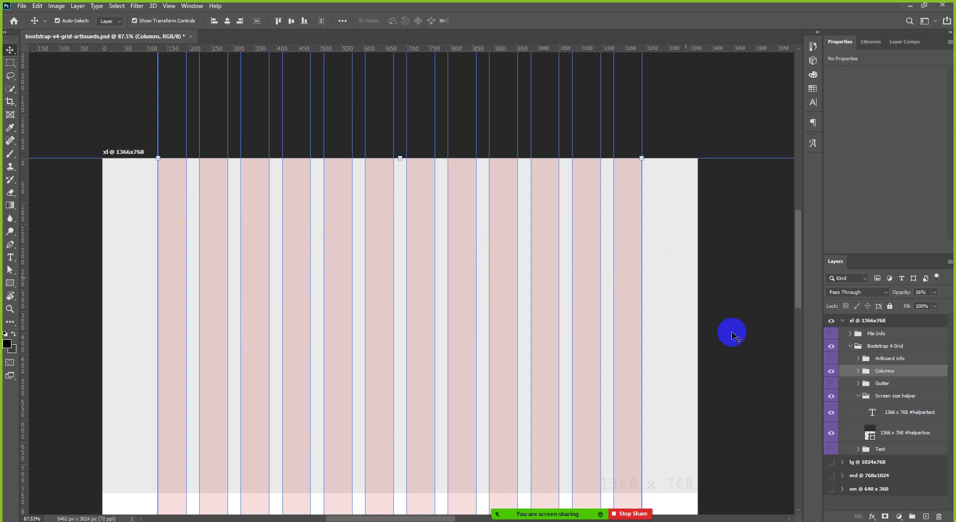
{"action": "left_click", "coordinate": [922, 293]}
{"action": "left_click", "coordinate": [923, 293]}
{"action": "left_click_drag", "start_coordinate": [935, 293], "coordinate": [908, 306]}
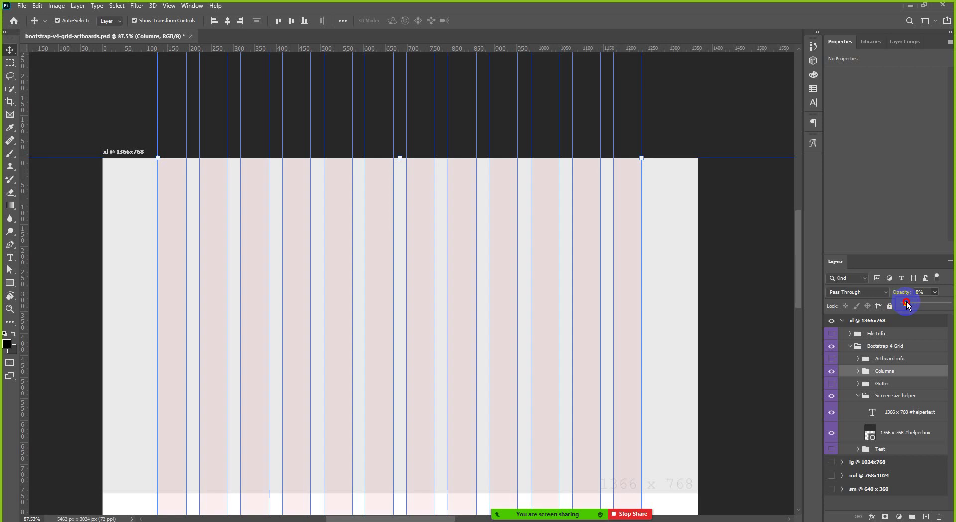
{"action": "left_click", "coordinate": [935, 293]}
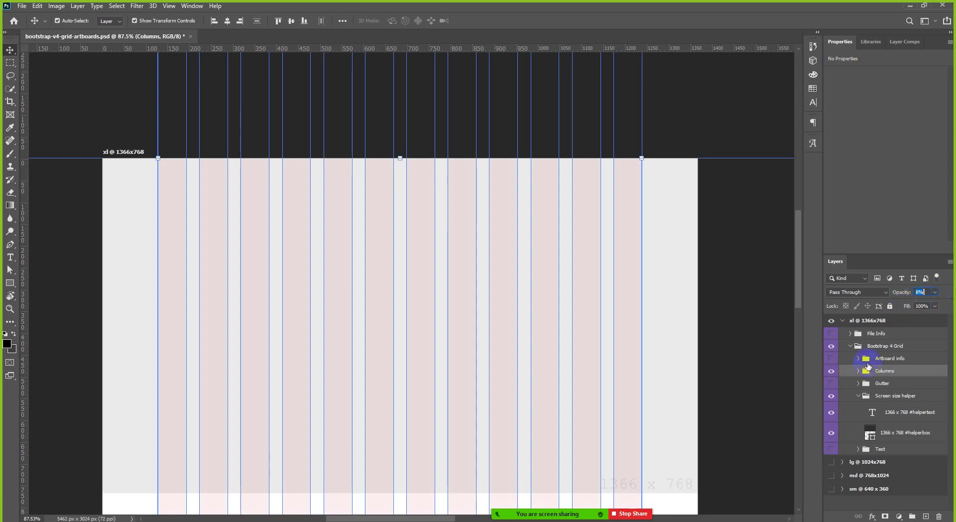
{"action": "left_click", "coordinate": [891, 307]}
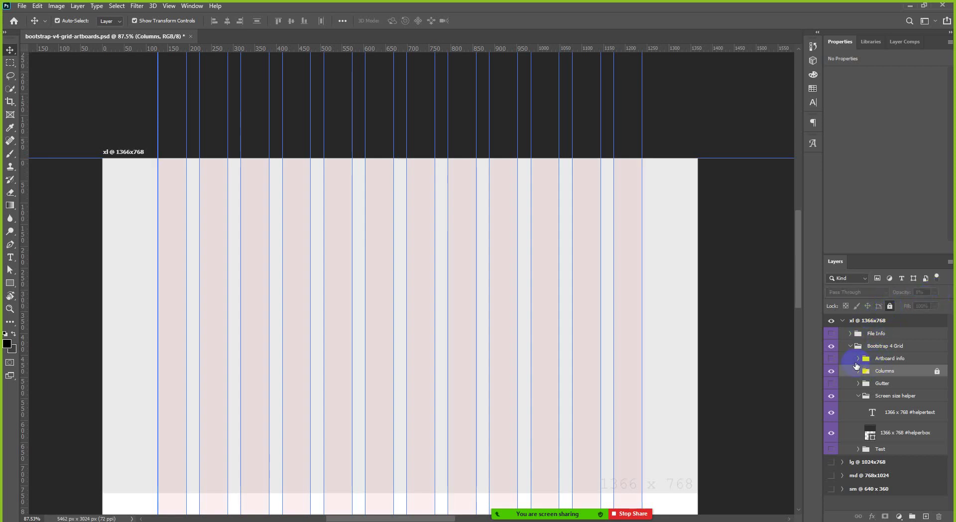
Step: Examine the faded grid across the artboard and try selecting the locked columns on the canvas
{"action": "left_click", "coordinate": [732, 286]}
{"action": "scroll", "coordinate": [477, 260], "scroll_direction": "down", "scroll_amount": 2}
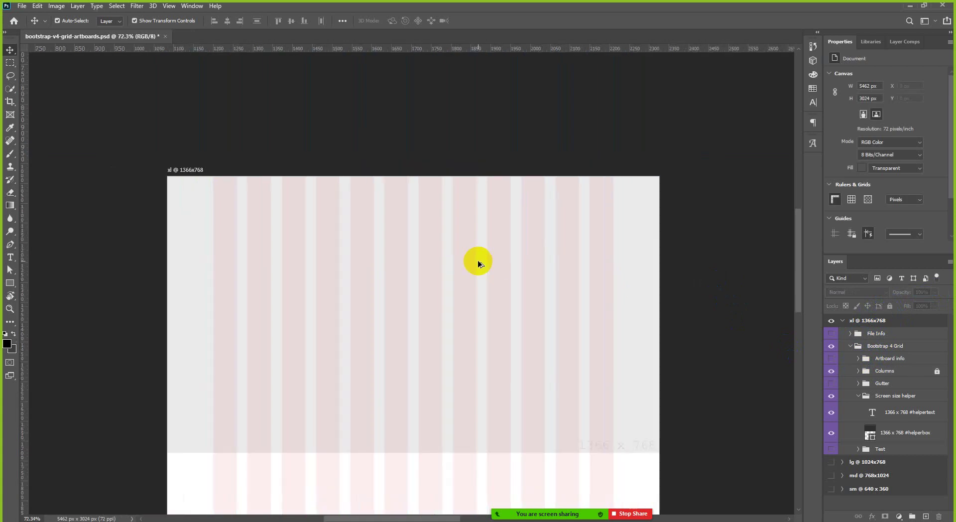
{"action": "scroll", "coordinate": [339, 241], "scroll_direction": "up", "scroll_amount": 1}
{"action": "scroll", "coordinate": [393, 206], "scroll_direction": "down", "scroll_amount": 2}
{"action": "scroll", "coordinate": [401, 247], "scroll_direction": "down", "scroll_amount": 4}
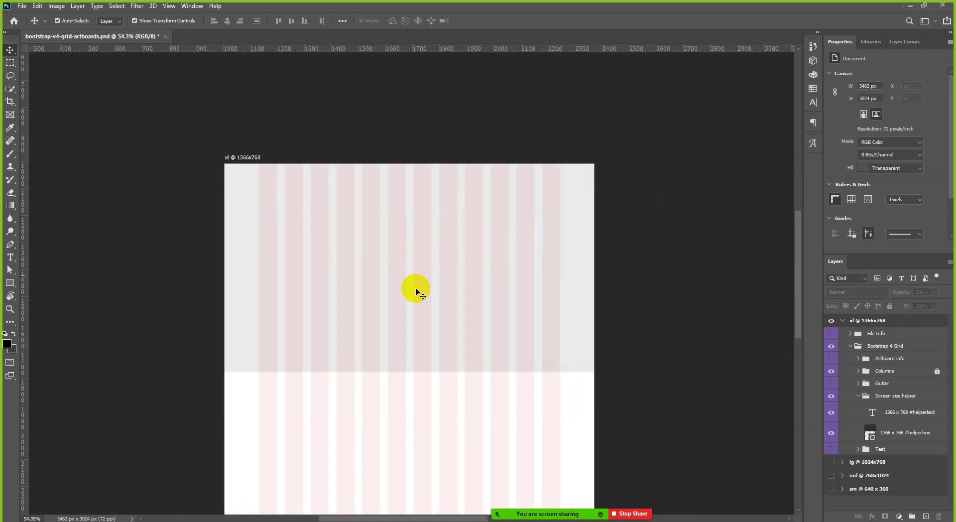
{"action": "scroll", "coordinate": [384, 381], "scroll_direction": "up", "scroll_amount": 3}
{"action": "scroll", "coordinate": [385, 380], "scroll_direction": "down", "scroll_amount": 2}
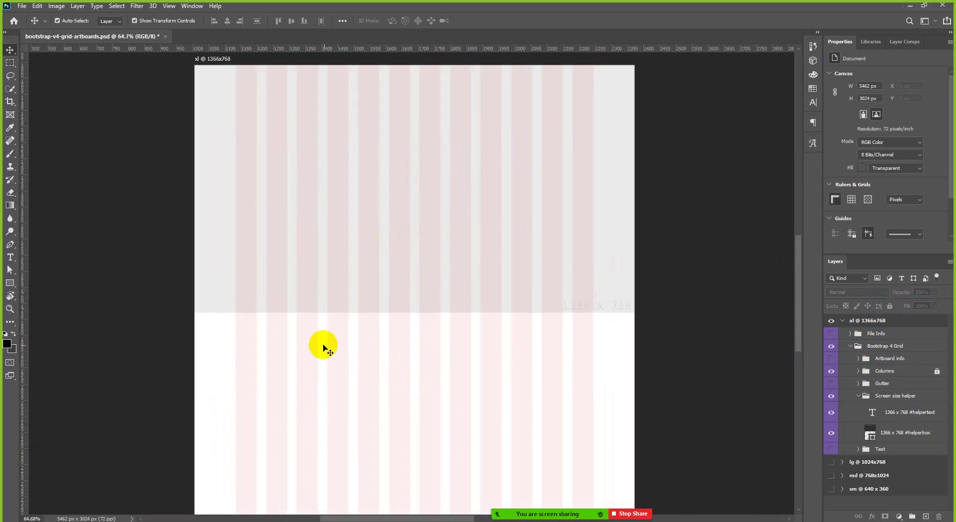
{"action": "scroll", "coordinate": [321, 347], "scroll_direction": "up", "scroll_amount": 3}
{"action": "left_click", "coordinate": [323, 346]}
{"action": "scroll", "coordinate": [279, 204], "scroll_direction": "up", "scroll_amount": 5}
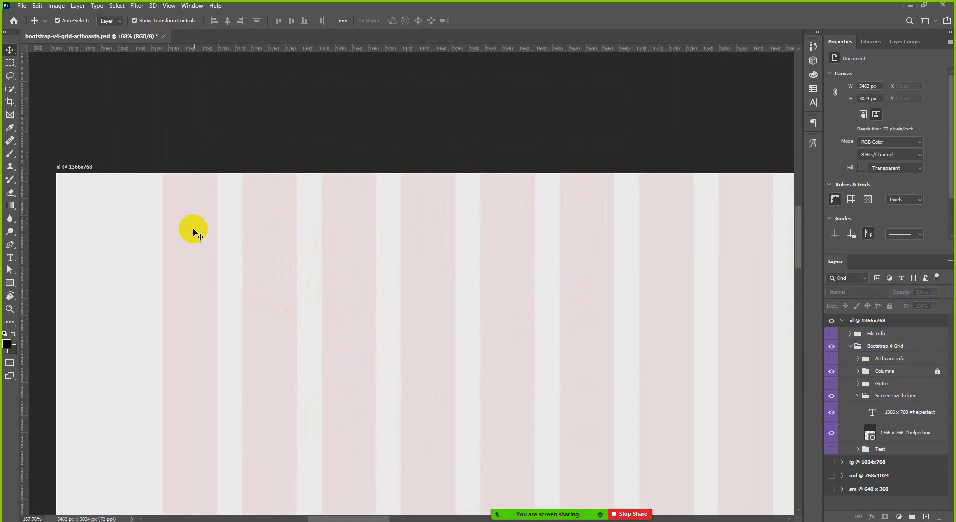
{"action": "scroll", "coordinate": [194, 230], "scroll_direction": "down", "scroll_amount": 2}
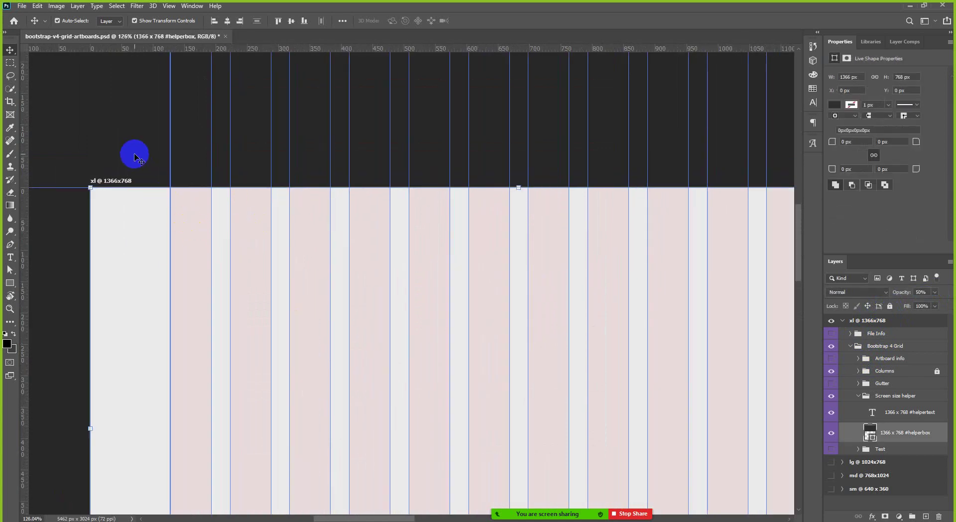
Step: Hide the 1366 x 768 helper box layer and collapse the Screen size helper group
{"action": "left_click", "coordinate": [831, 433]}
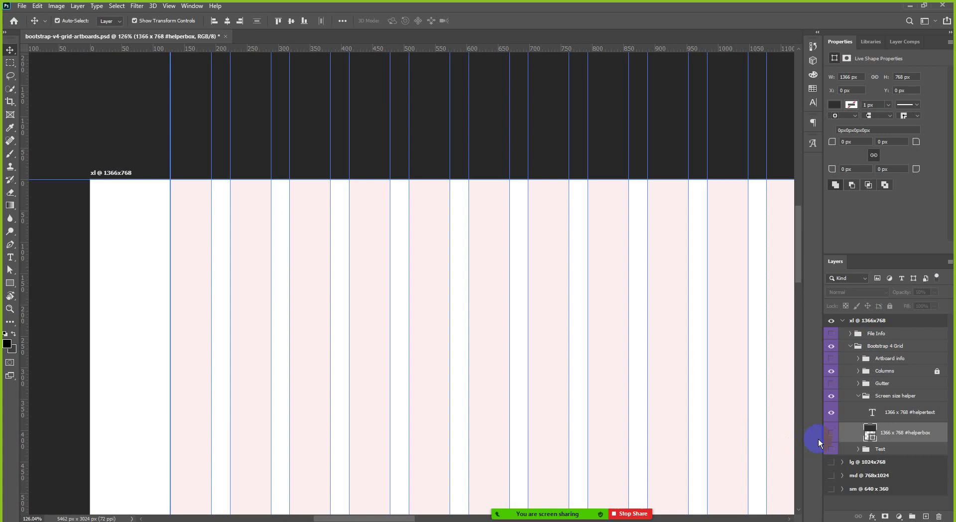
{"action": "scroll", "coordinate": [818, 438], "scroll_direction": "down", "scroll_amount": 1}
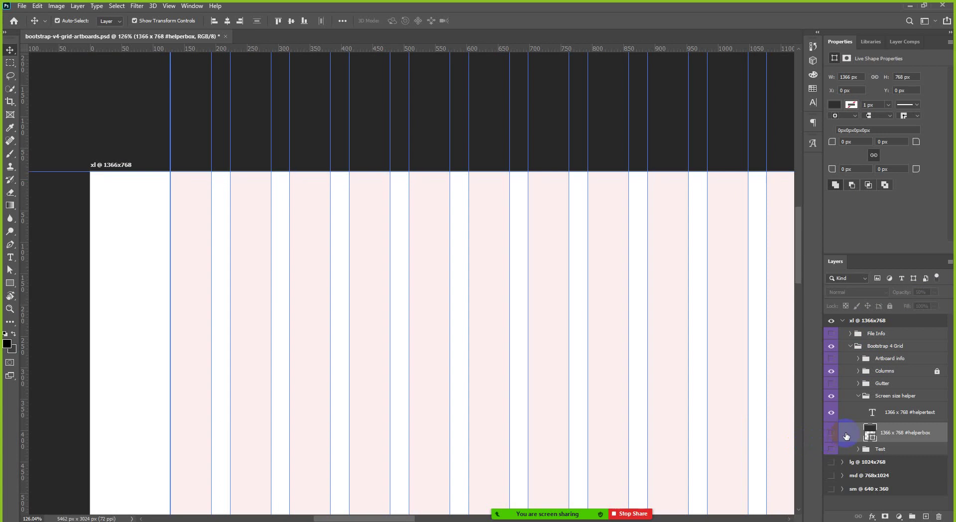
{"action": "left_click", "coordinate": [860, 397]}
{"action": "left_click", "coordinate": [859, 396]}
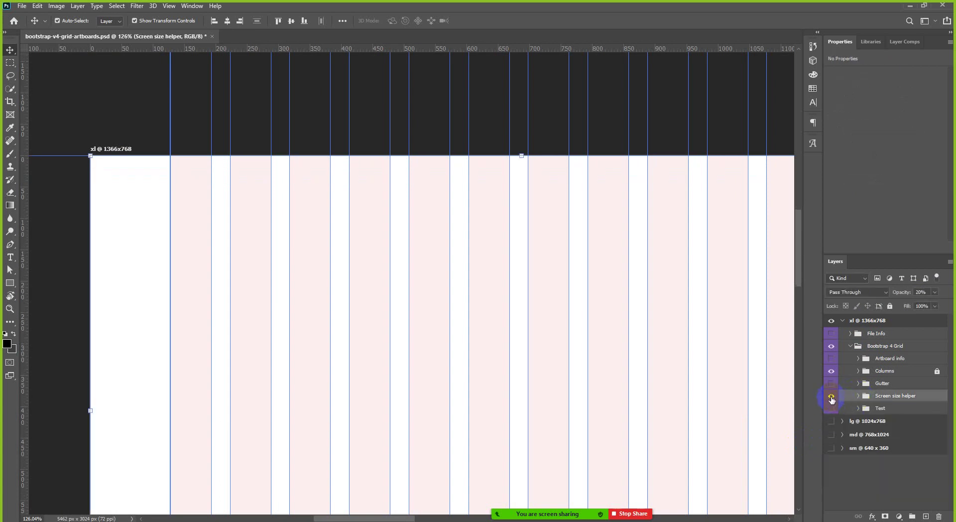
Step: Hide the Screen size helper group, clear the selection and inspect the faded columns near the artboard's upper edge
{"action": "left_click", "coordinate": [832, 396]}
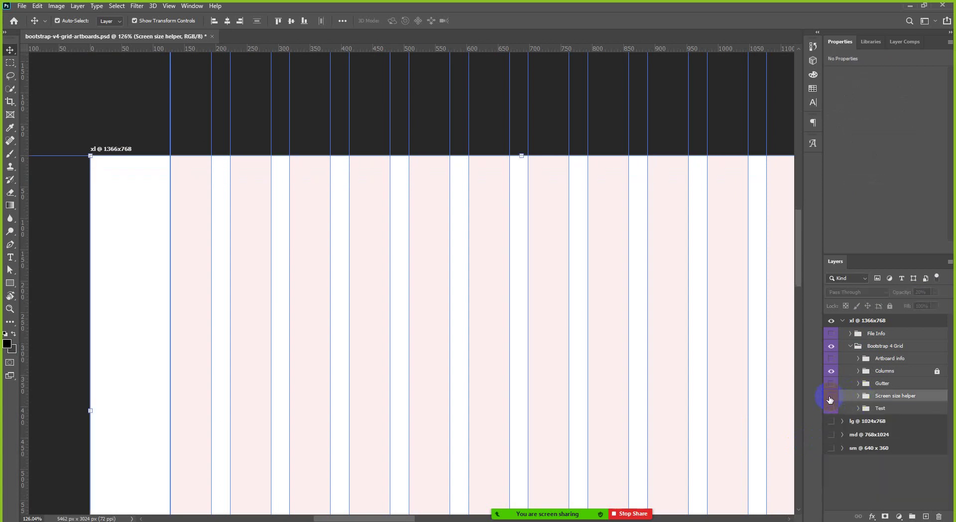
{"action": "left_click", "coordinate": [118, 115]}
{"action": "scroll", "coordinate": [308, 233], "scroll_direction": "down", "scroll_amount": 2}
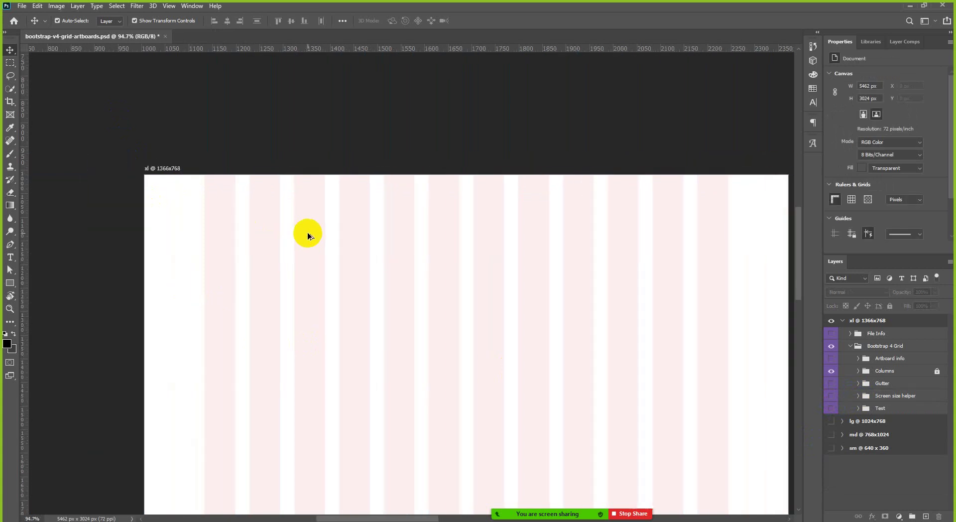
{"action": "scroll", "coordinate": [307, 232], "scroll_direction": "up", "scroll_amount": 6}
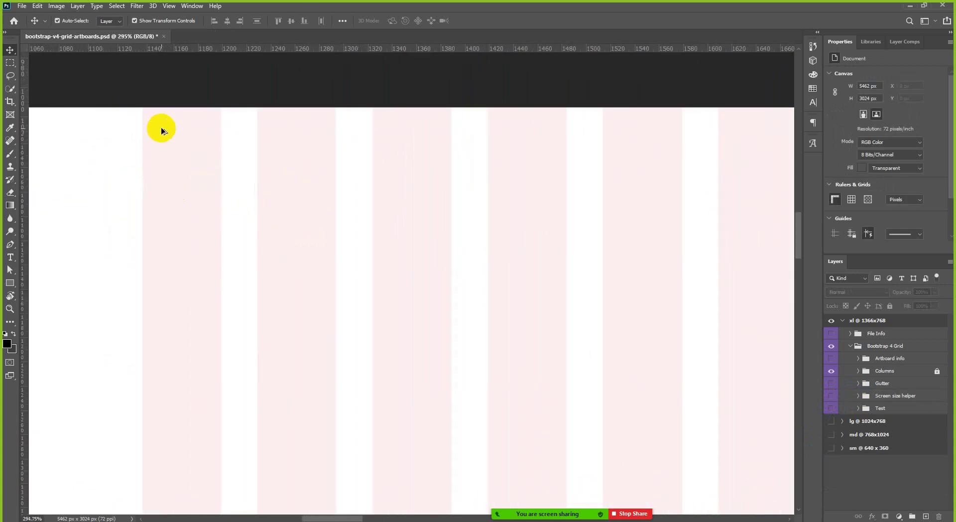
{"action": "scroll", "coordinate": [162, 131], "scroll_direction": "up", "scroll_amount": 1}
{"action": "scroll", "coordinate": [209, 172], "scroll_direction": "up", "scroll_amount": 1}
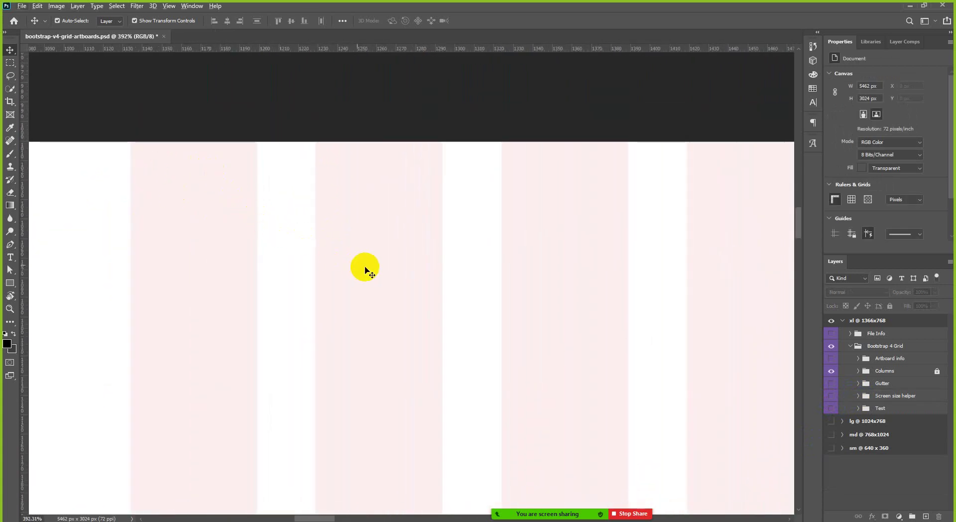
{"action": "scroll", "coordinate": [318, 252], "scroll_direction": "down", "scroll_amount": 3}
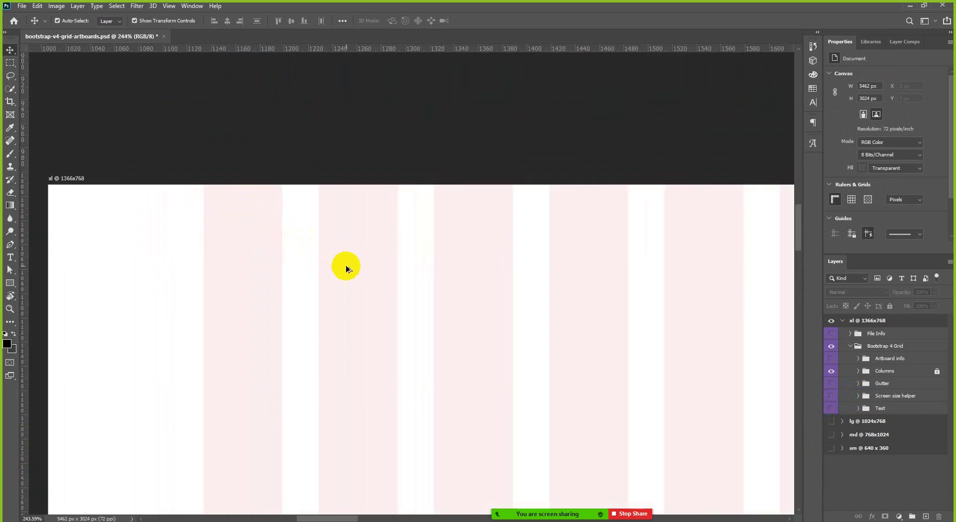
{"action": "scroll", "coordinate": [347, 269], "scroll_direction": "down", "scroll_amount": 2}
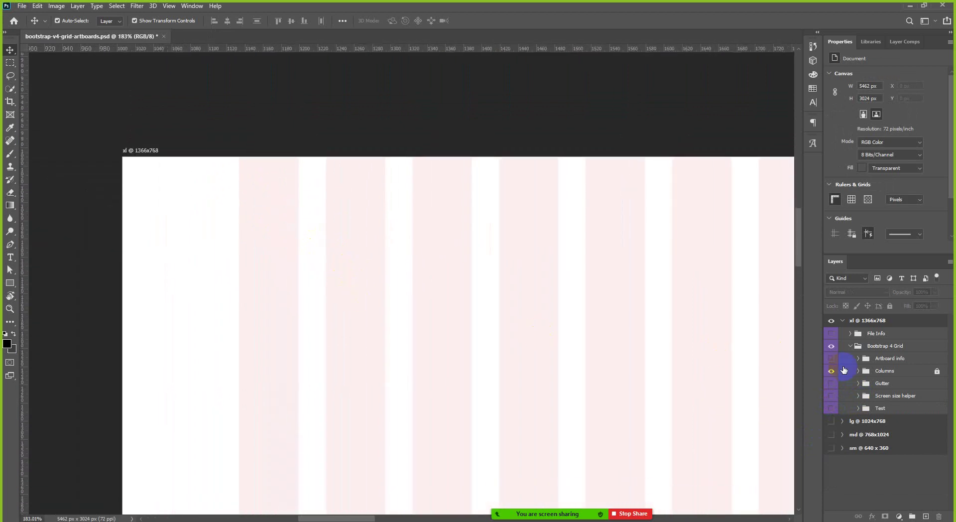
Step: Unlock and expand the Columns group, then select the first 65px column to check its edges against the guides
{"action": "left_click", "coordinate": [938, 372]}
{"action": "left_click", "coordinate": [859, 372]}
{"action": "left_click", "coordinate": [881, 387]}
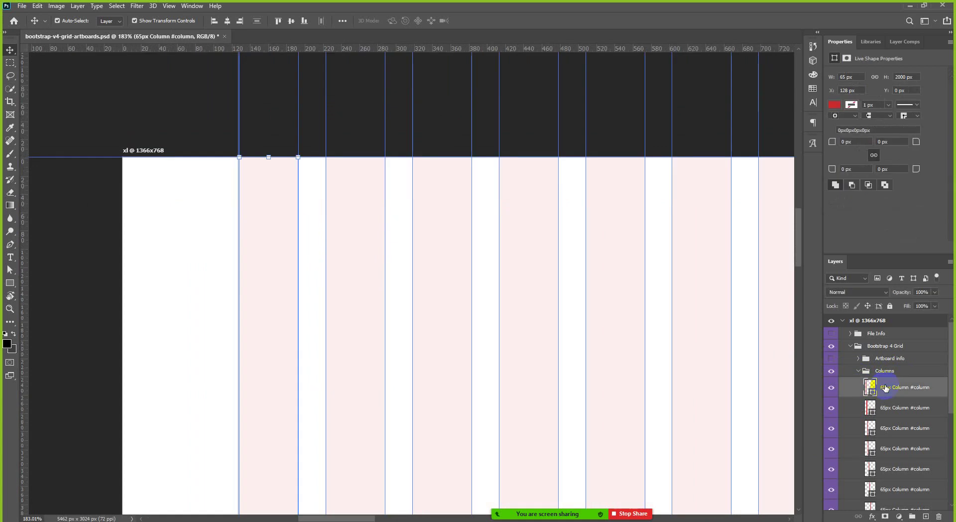
{"action": "left_click_drag", "start_coordinate": [212, 141], "coordinate": [23, 215]}
{"action": "scroll", "coordinate": [183, 205], "scroll_direction": "down", "scroll_amount": 8}
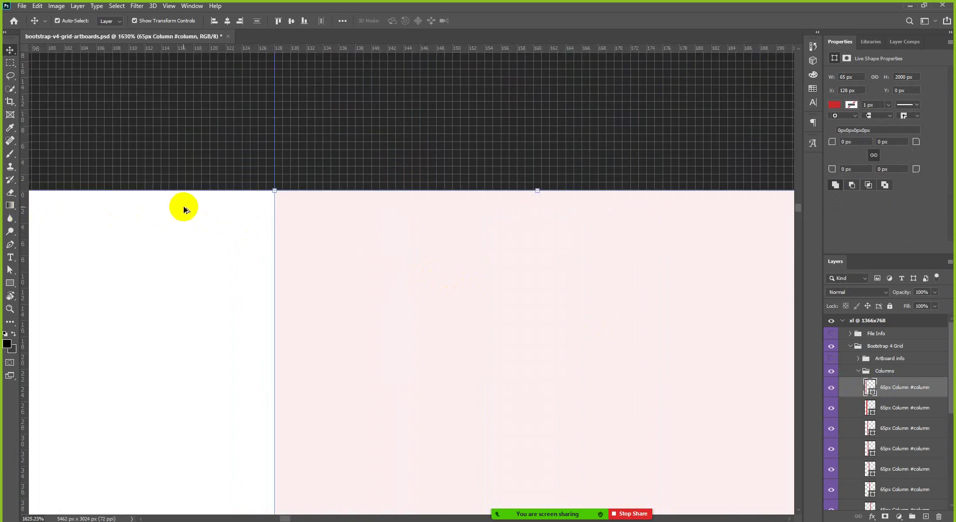
{"action": "scroll", "coordinate": [342, 227], "scroll_direction": "down", "scroll_amount": 2}
{"action": "scroll", "coordinate": [314, 257], "scroll_direction": "down", "scroll_amount": 2}
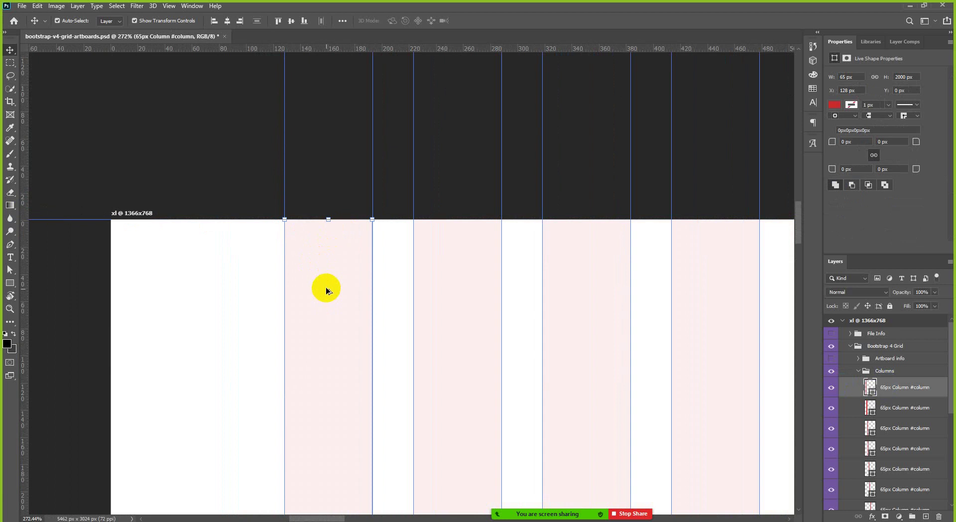
{"action": "scroll", "coordinate": [326, 287], "scroll_direction": "up", "scroll_amount": 2}
{"action": "left_click_drag", "start_coordinate": [23, 254], "coordinate": [264, 284]}
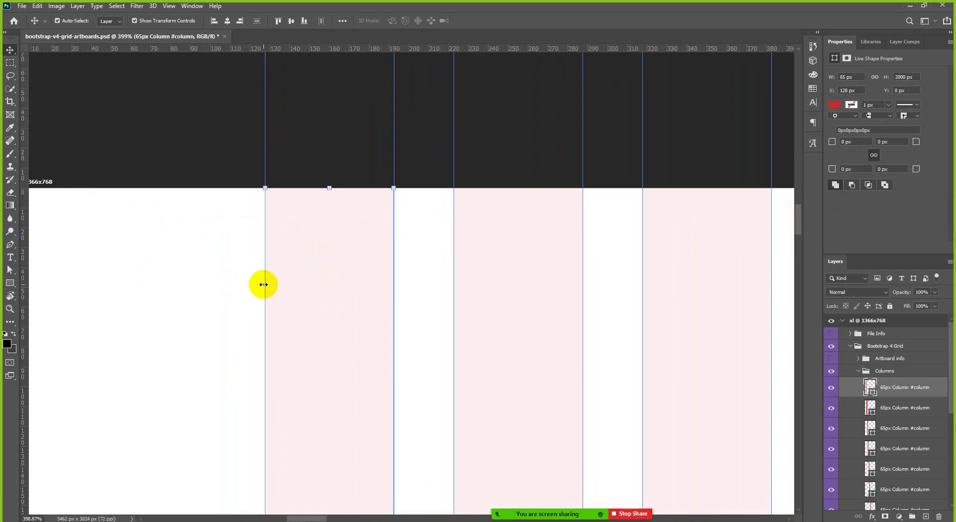
Step: Hide the whole Columns group so only the guides remain on the xl artboard, and collapse the group
{"action": "left_click", "coordinate": [831, 371]}
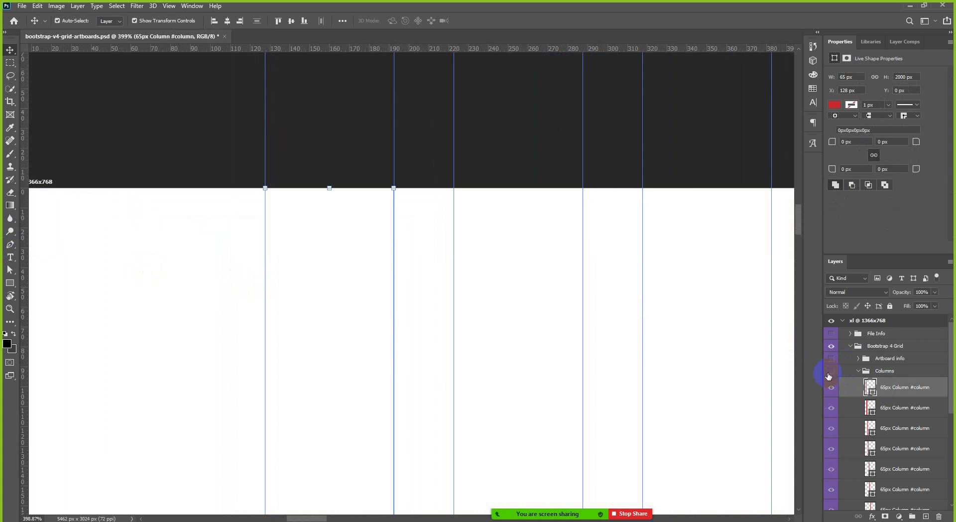
{"action": "left_click", "coordinate": [711, 160]}
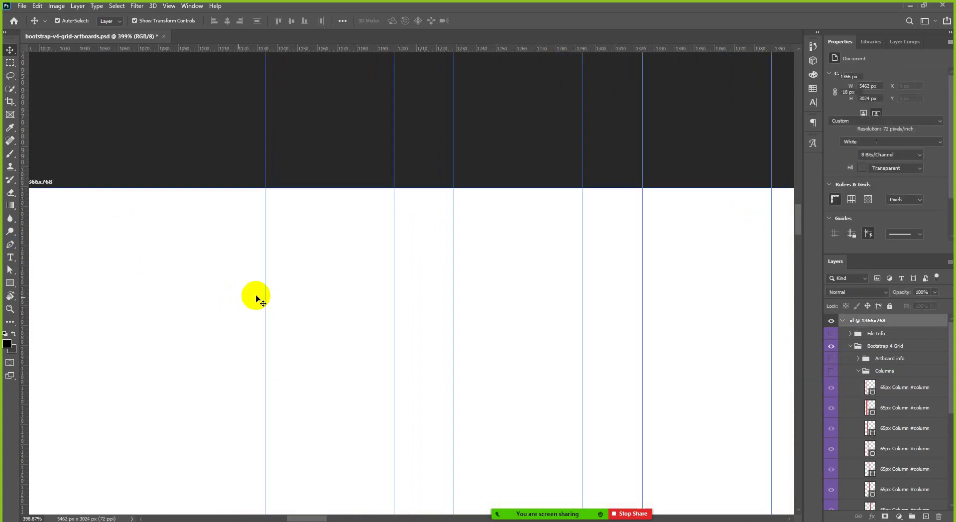
{"action": "scroll", "coordinate": [349, 234], "scroll_direction": "down", "scroll_amount": 4}
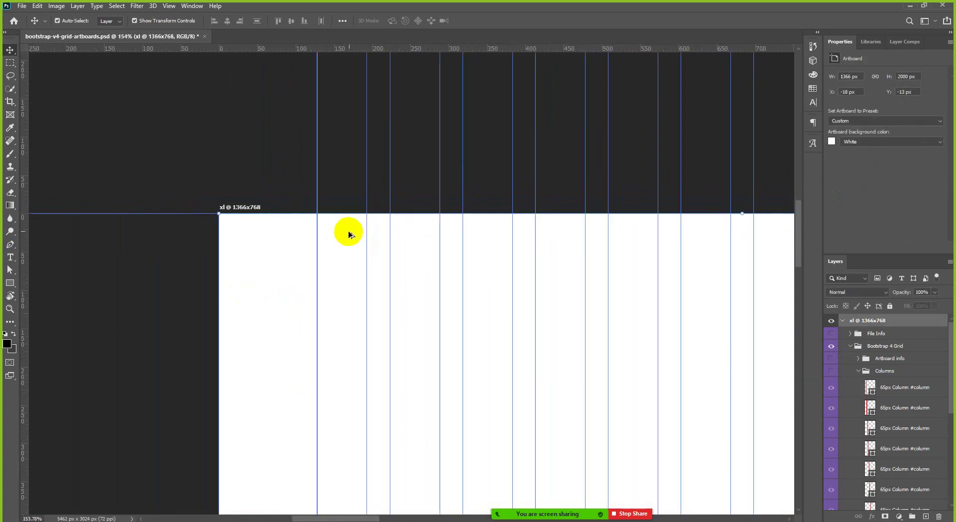
{"action": "left_click", "coordinate": [191, 138]}
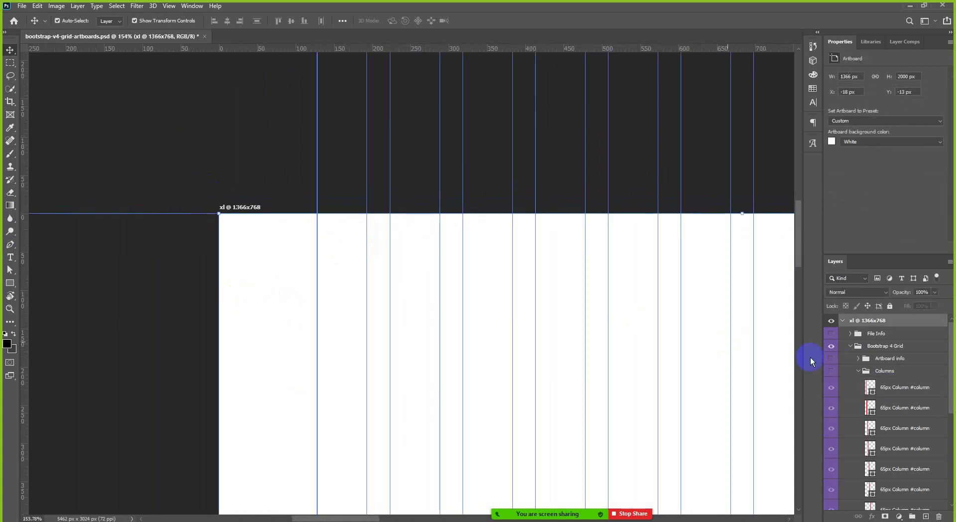
{"action": "left_click", "coordinate": [859, 372]}
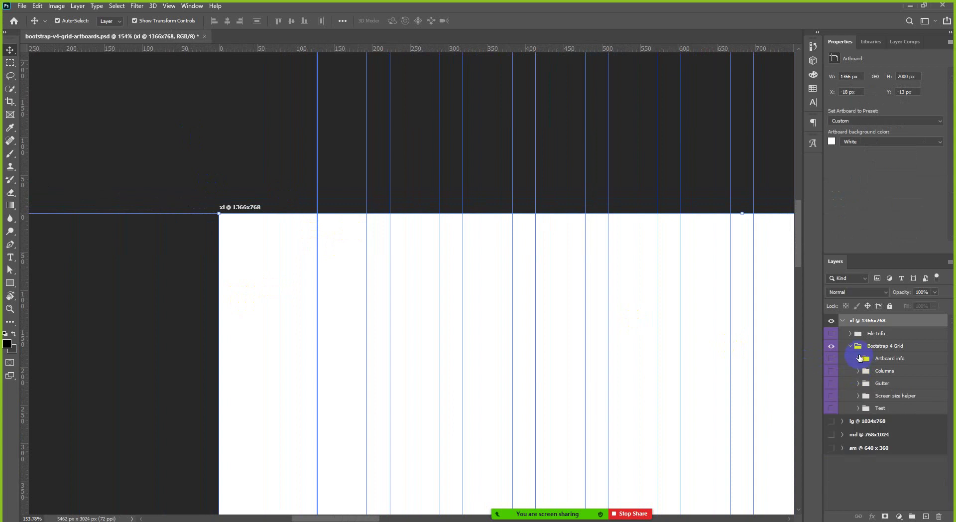
Step: Compare the canvas with and without the xl artboard selected, and examine the column guides across its full width
{"action": "left_click", "coordinate": [184, 309]}
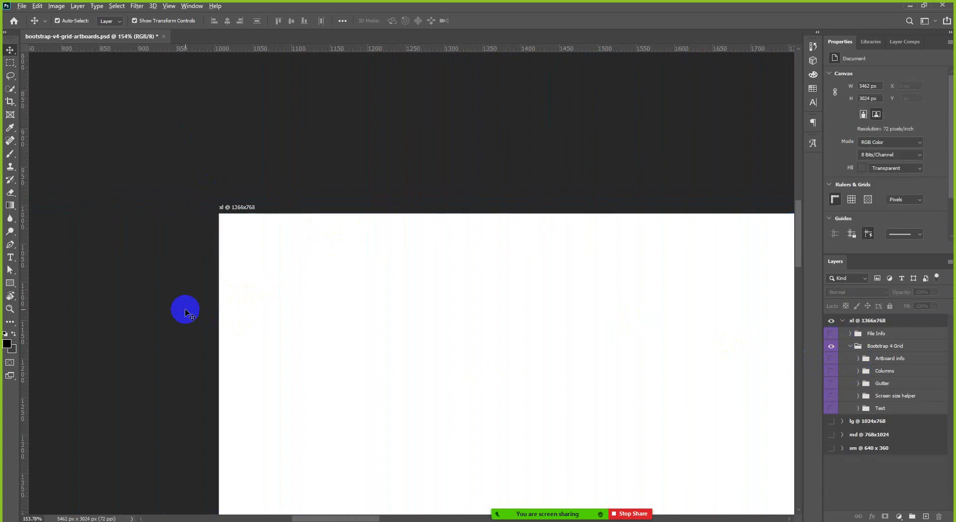
{"action": "scroll", "coordinate": [301, 310], "scroll_direction": "up", "scroll_amount": 3}
{"action": "left_click", "coordinate": [304, 304]}
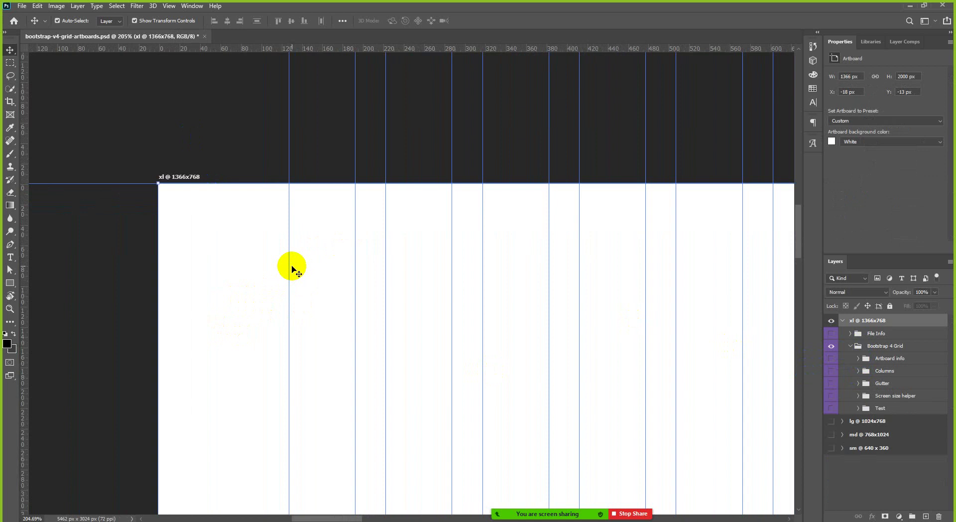
{"action": "scroll", "coordinate": [298, 270], "scroll_direction": "right", "scroll_amount": 5}
{"action": "scroll", "coordinate": [255, 264], "scroll_direction": "up", "scroll_amount": 2}
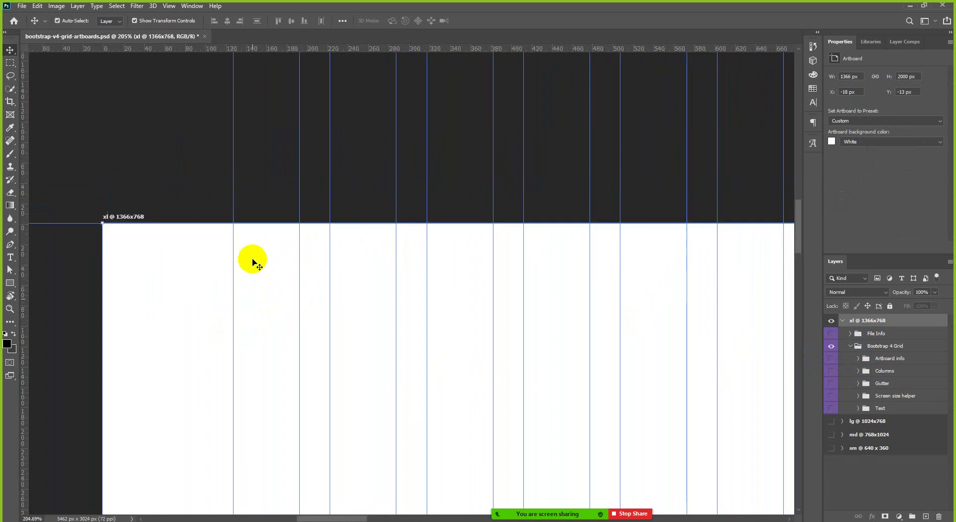
{"action": "scroll", "coordinate": [253, 263], "scroll_direction": "down", "scroll_amount": 4}
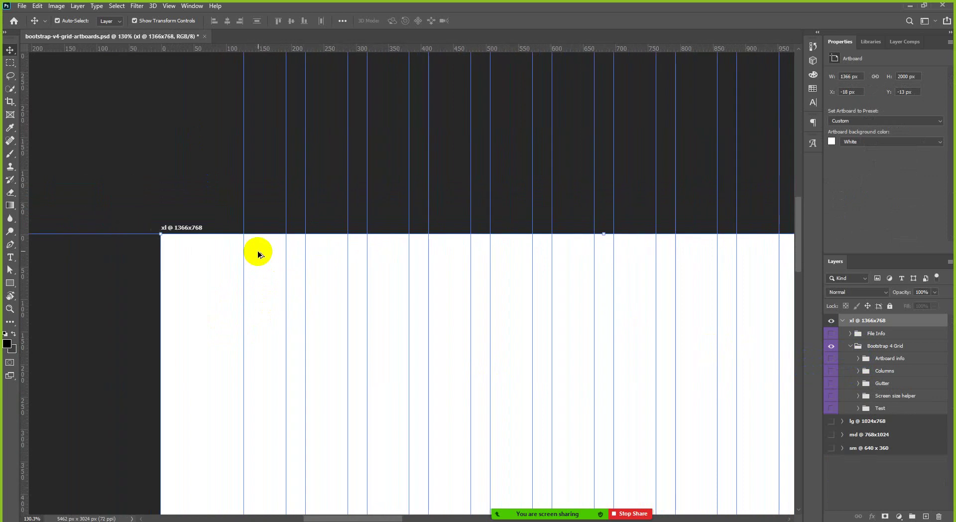
{"action": "scroll", "coordinate": [259, 255], "scroll_direction": "down", "scroll_amount": 3}
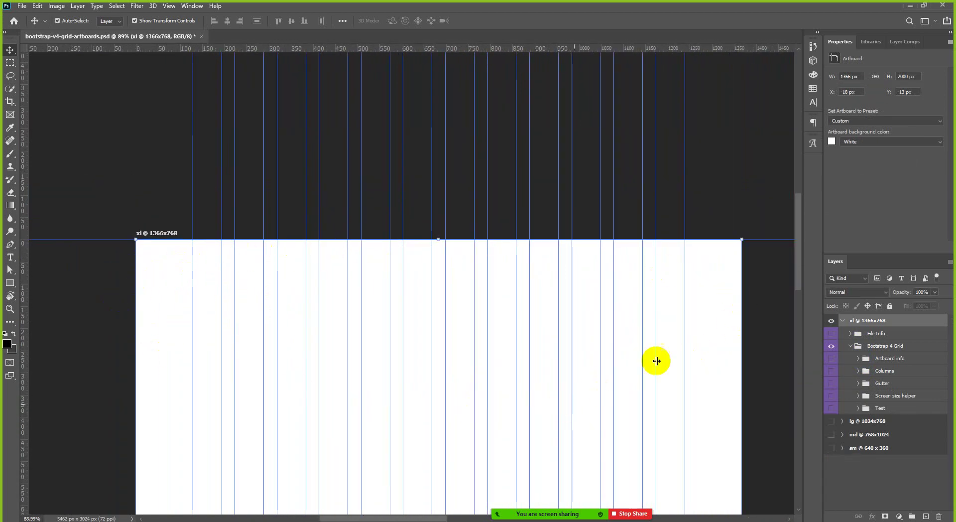
{"action": "scroll", "coordinate": [614, 305], "scroll_direction": "down", "scroll_amount": 3}
{"action": "scroll", "coordinate": [409, 262], "scroll_direction": "down", "scroll_amount": 2}
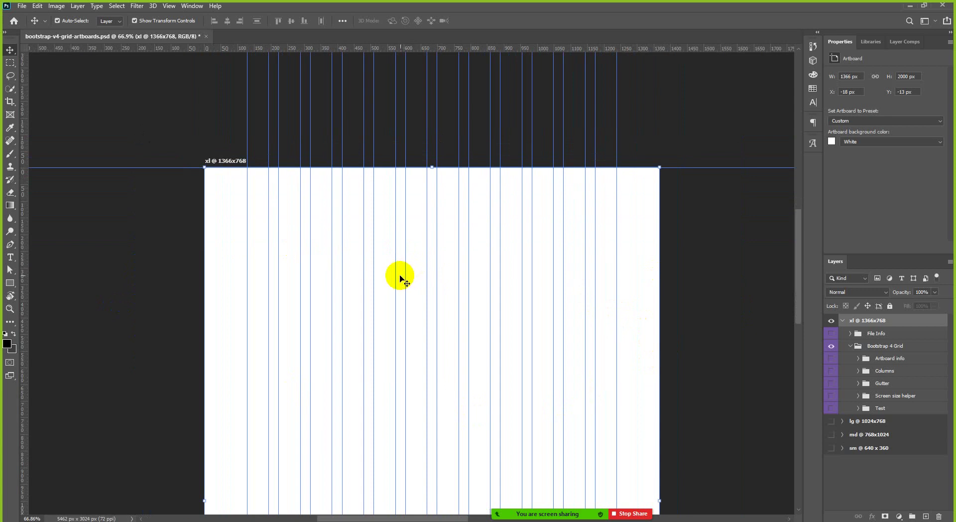
Step: Save the document as a Photoshop file named UI Template in the Designs folder of GD #109
{"action": "left_click", "coordinate": [22, 6]}
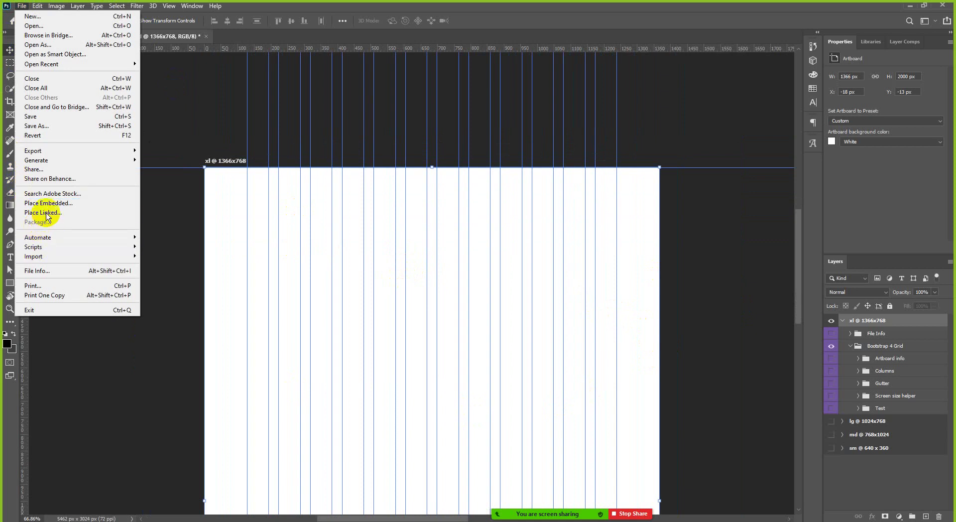
{"action": "left_click", "coordinate": [69, 128]}
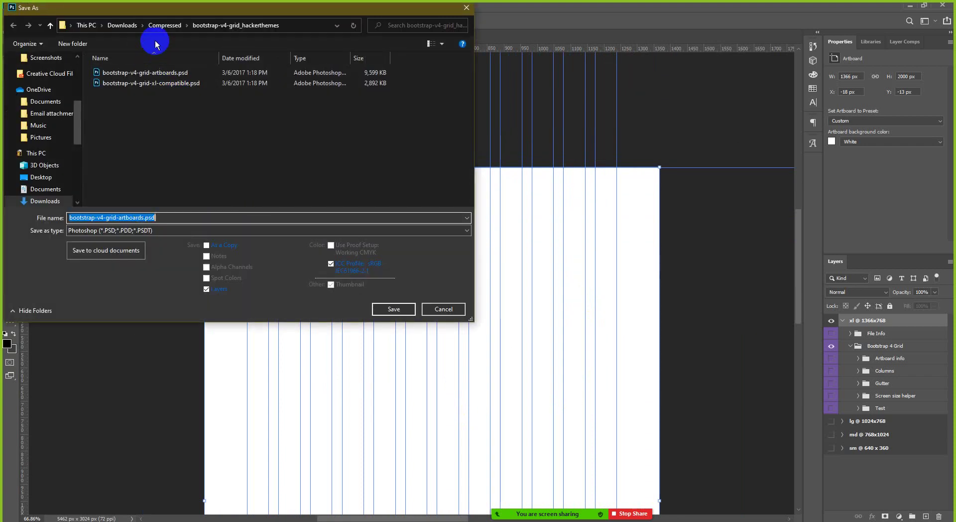
{"action": "scroll", "coordinate": [66, 128], "scroll_direction": "up", "scroll_amount": 4}
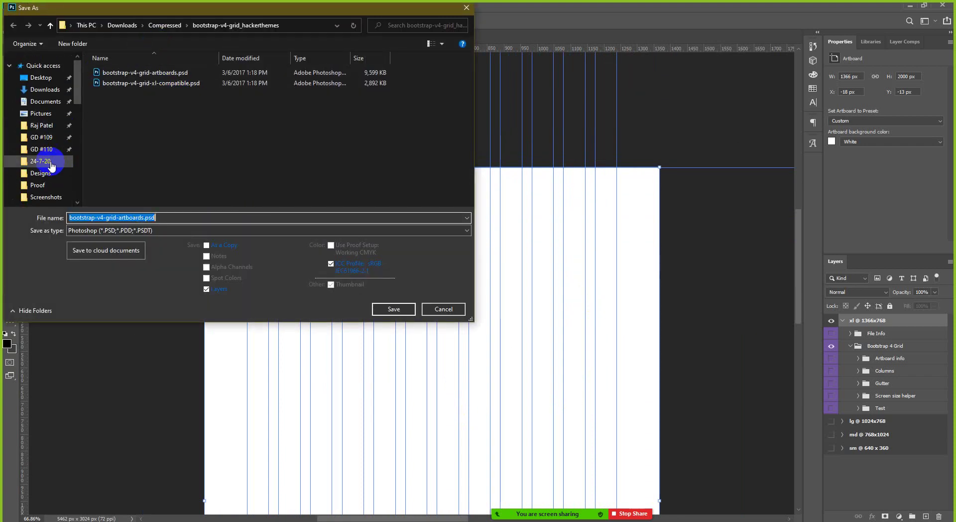
{"action": "left_click", "coordinate": [60, 137]}
{"action": "double_click", "coordinate": [149, 110]}
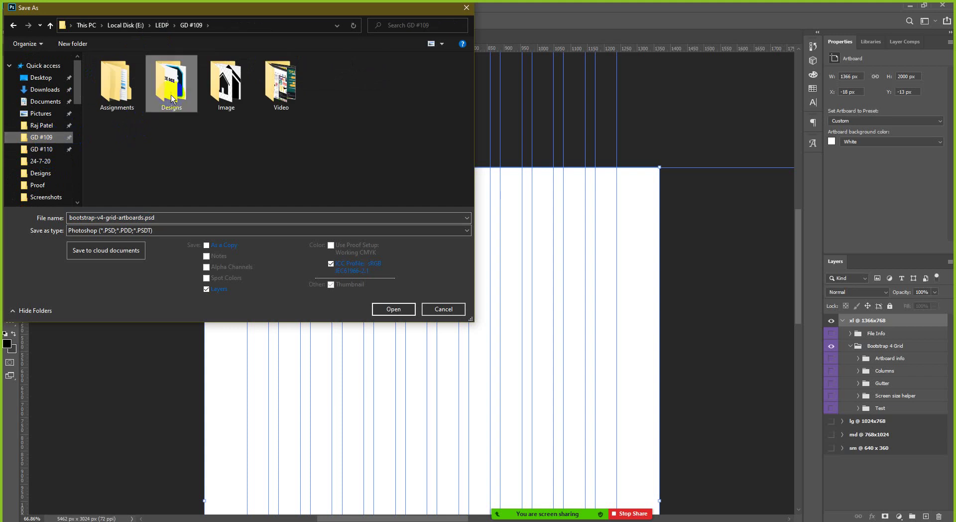
{"action": "left_click", "coordinate": [178, 220]}
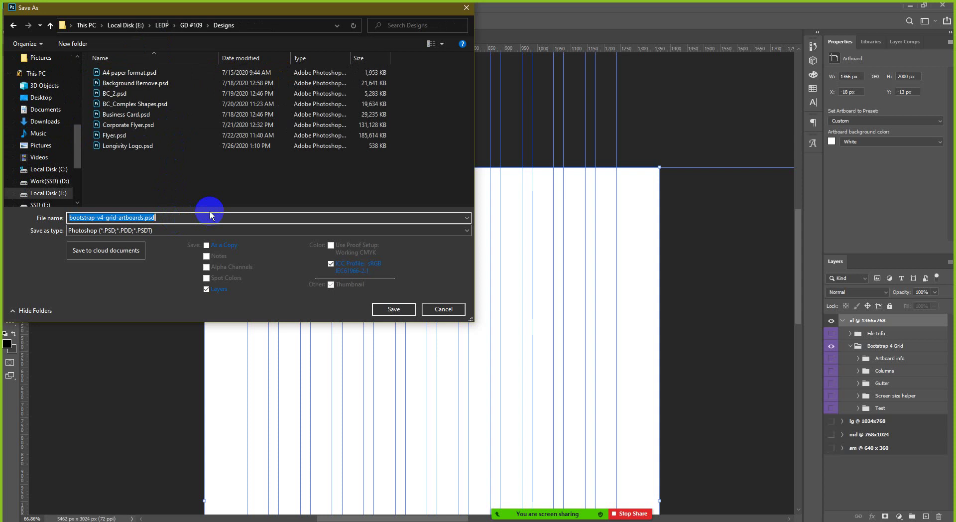
{"action": "type", "text": "UI Template"}
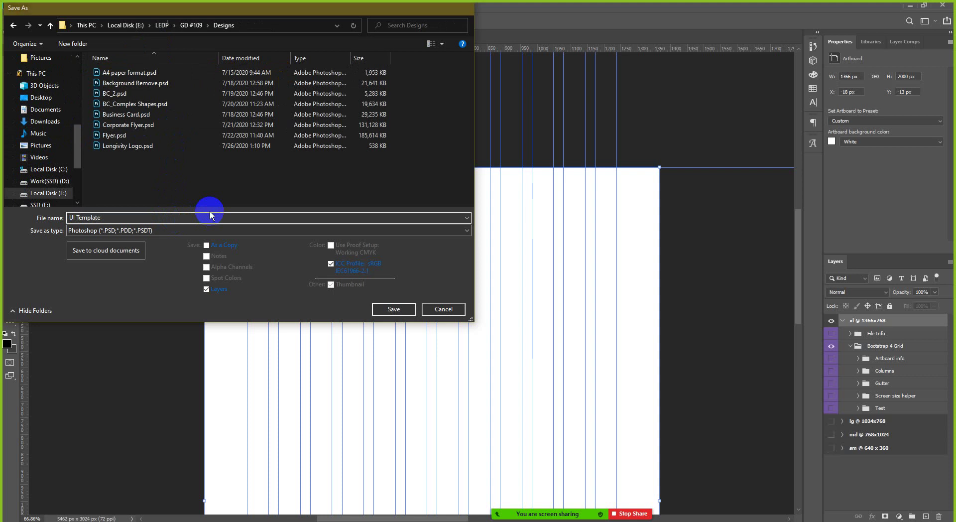
{"action": "key", "text": "Return"}
{"action": "key", "text": "Return"}
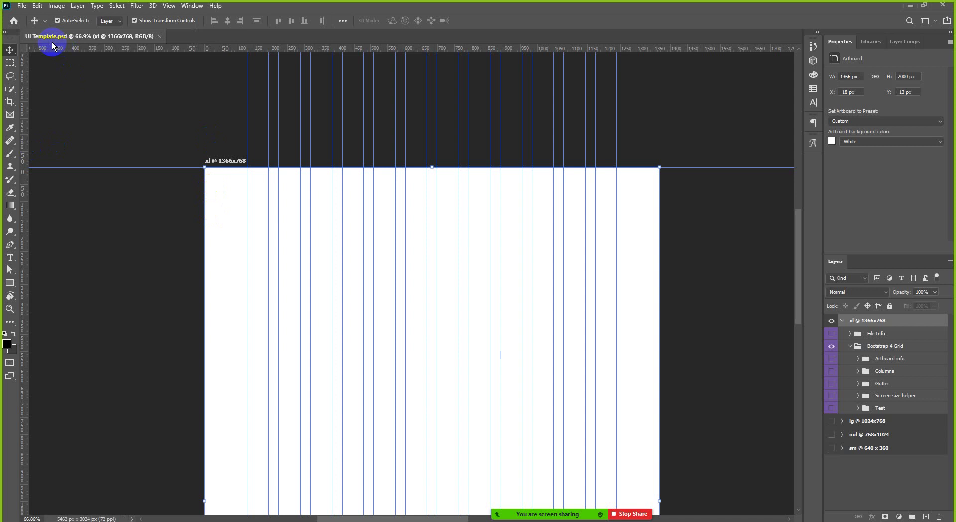
{"action": "scroll", "coordinate": [324, 234], "scroll_direction": "down", "scroll_amount": 1}
{"action": "scroll", "coordinate": [495, 149], "scroll_direction": "up", "scroll_amount": 3}
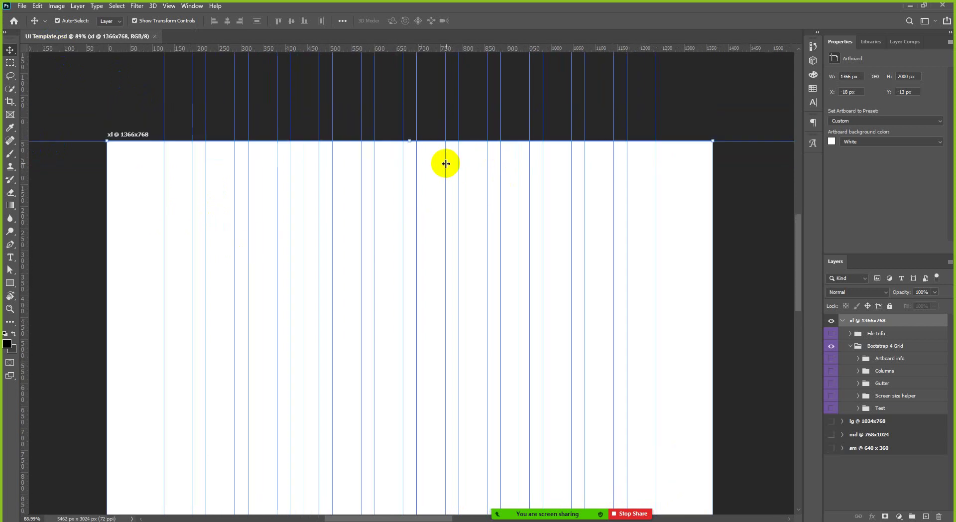
{"action": "scroll", "coordinate": [446, 164], "scroll_direction": "up", "scroll_amount": 1}
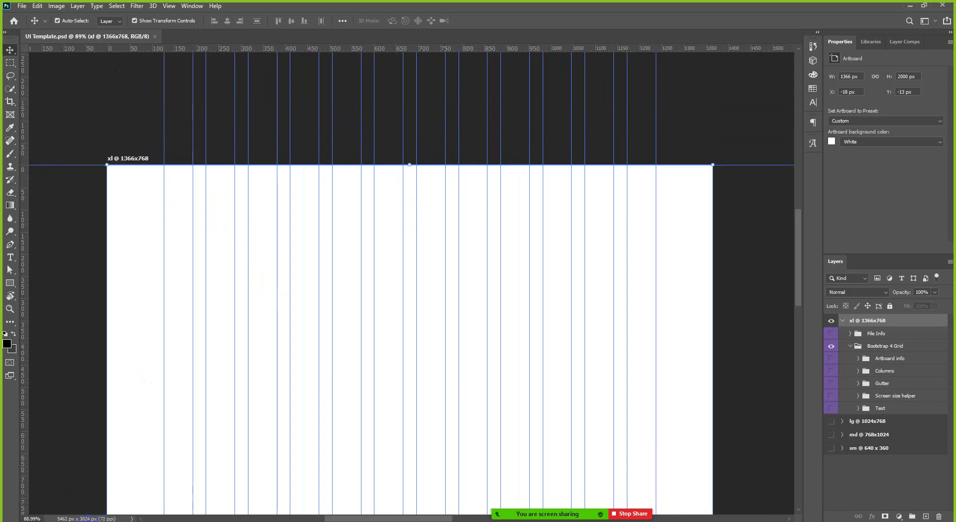
Step: Switch to the Firefox browser and open a new tab
{"action": "left_click", "coordinate": [103, 478]}
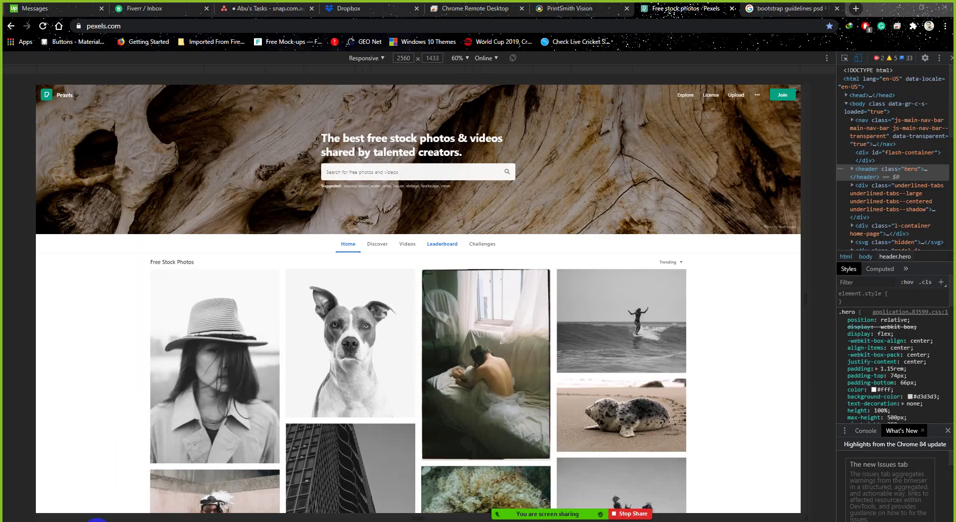
{"action": "left_click", "coordinate": [96, 521]}
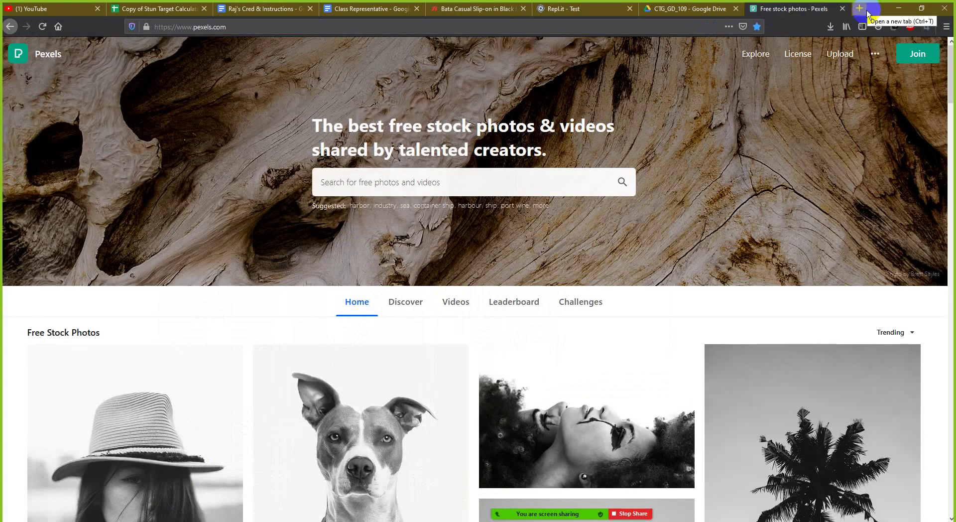
{"action": "left_click", "coordinate": [860, 8]}
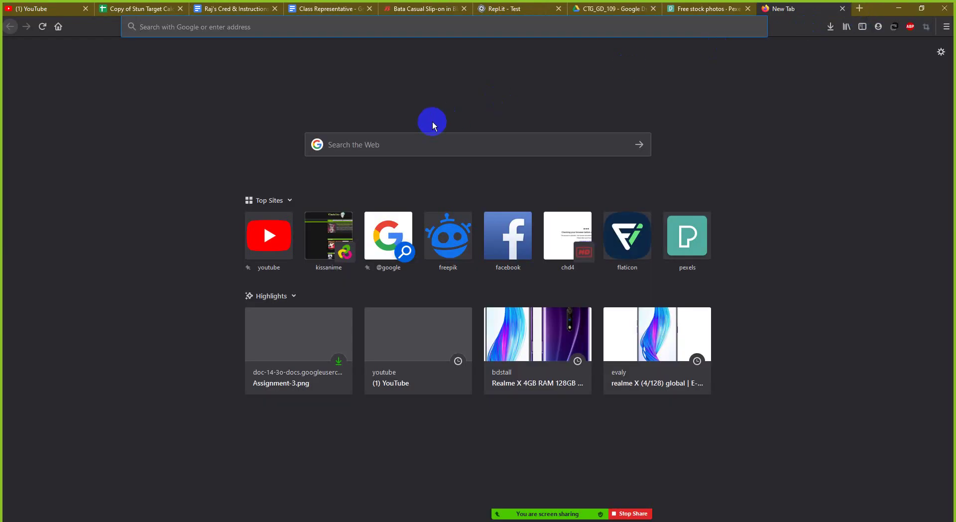
Step: Search the web for themeforest and open the WordPress Themes & Website Templates from ThemeForest result in a separate tab
{"action": "type", "text": "theme"}
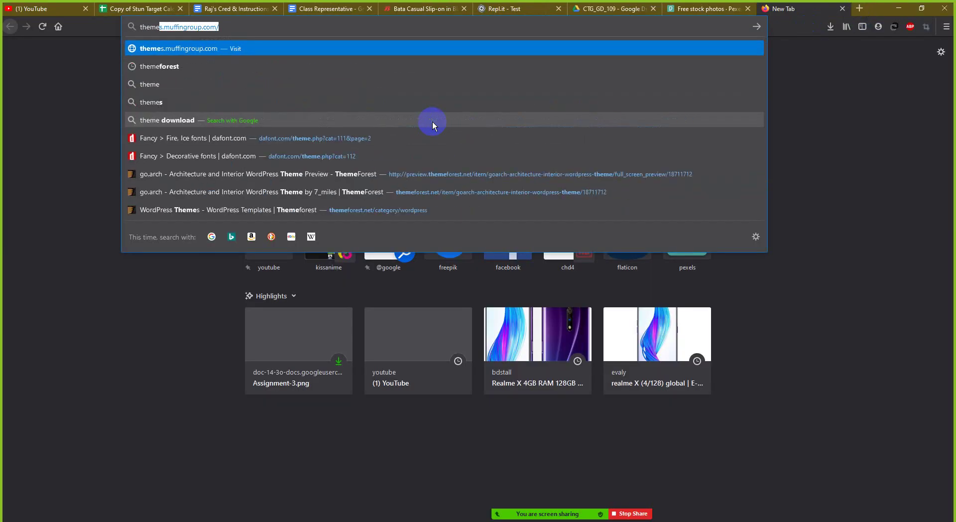
{"action": "type", "text": "foreswt"}
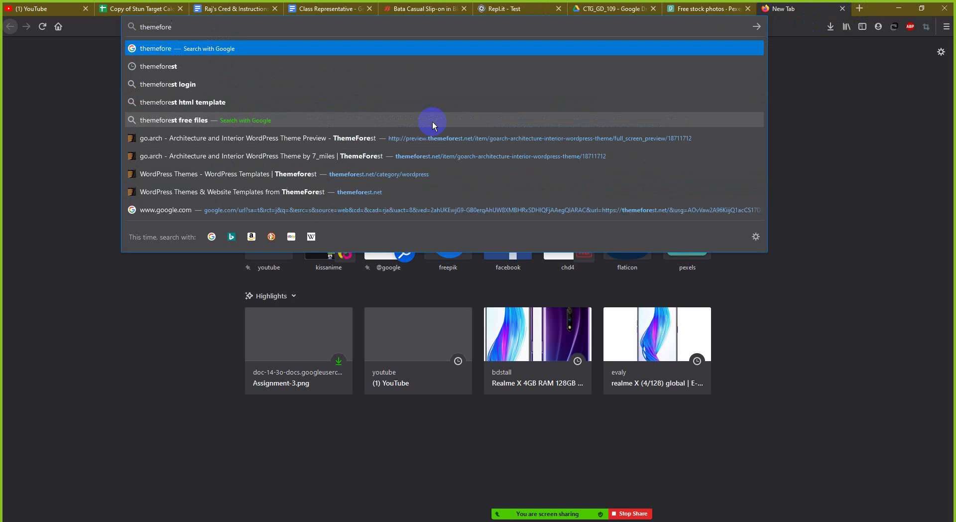
{"action": "key", "text": "BackSpace"}
{"action": "key", "text": "BackSpace"}
{"action": "type", "text": "t"}
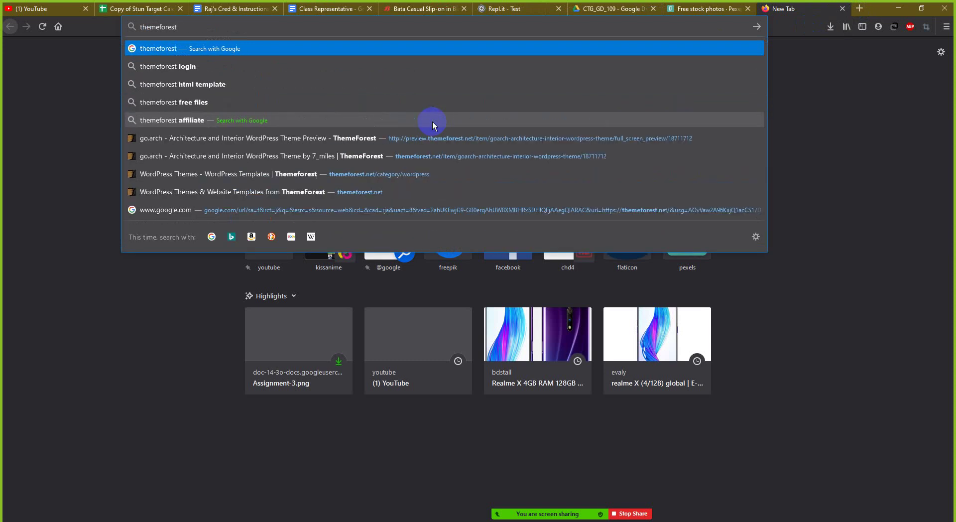
{"action": "key", "text": "Return"}
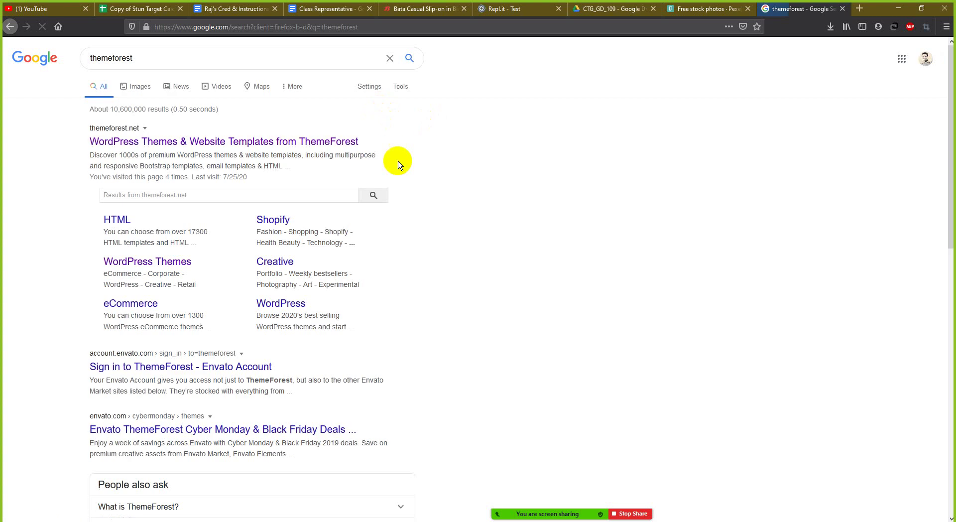
{"action": "right_click", "coordinate": [177, 143]}
{"action": "left_click", "coordinate": [224, 150]}
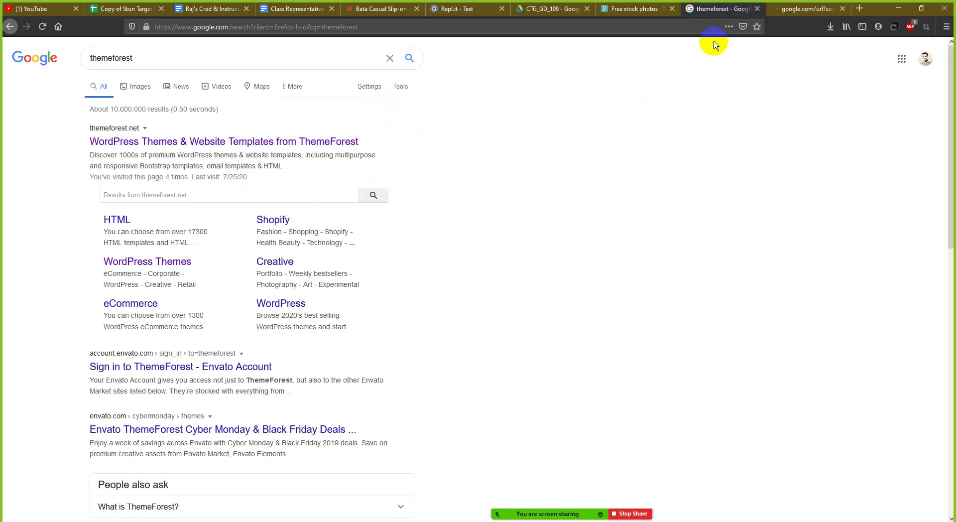
Step: Switch to the ThemeForest home page, open the WordPress Themes category and go into its Corporate subcategory
{"action": "left_click", "coordinate": [792, 8]}
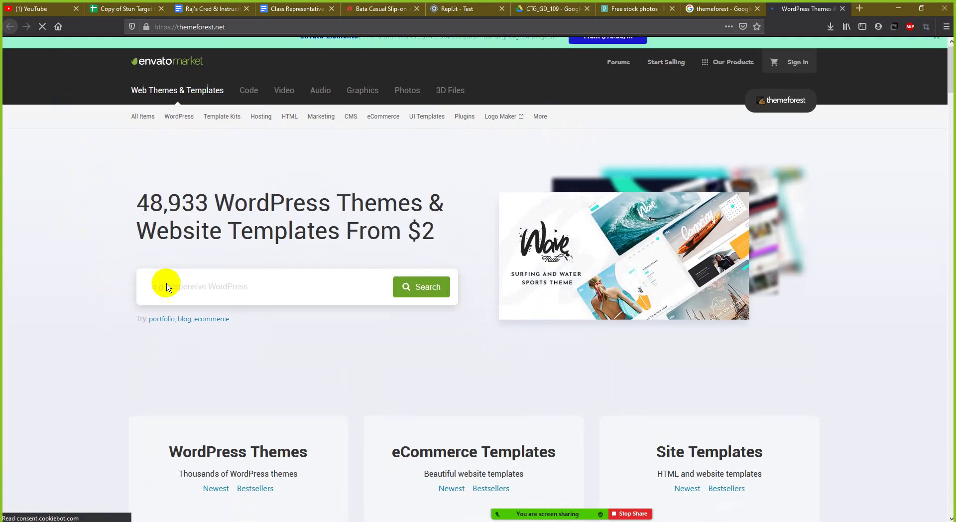
{"action": "scroll", "coordinate": [177, 273], "scroll_direction": "down", "scroll_amount": 10}
{"action": "scroll", "coordinate": [255, 282], "scroll_direction": "up", "scroll_amount": 9}
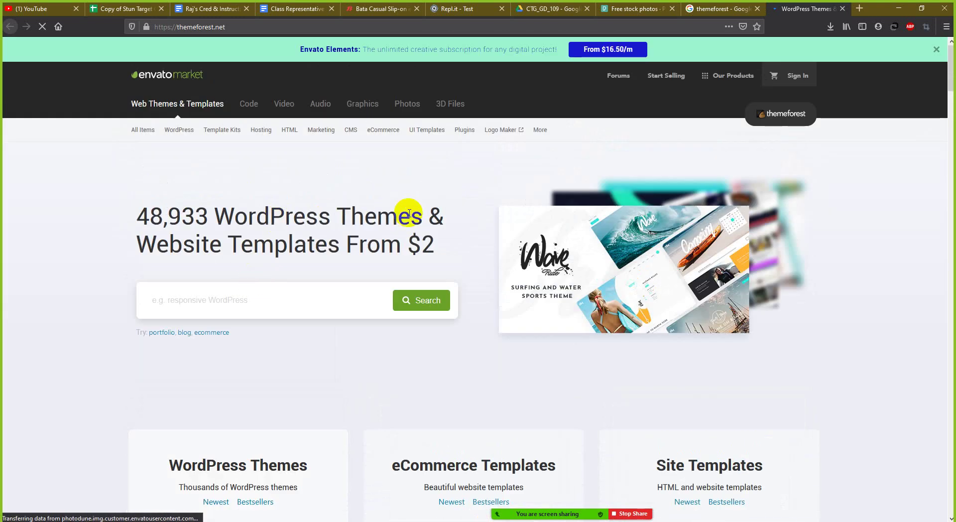
{"action": "scroll", "coordinate": [406, 211], "scroll_direction": "down", "scroll_amount": 3}
{"action": "scroll", "coordinate": [407, 215], "scroll_direction": "down", "scroll_amount": 1}
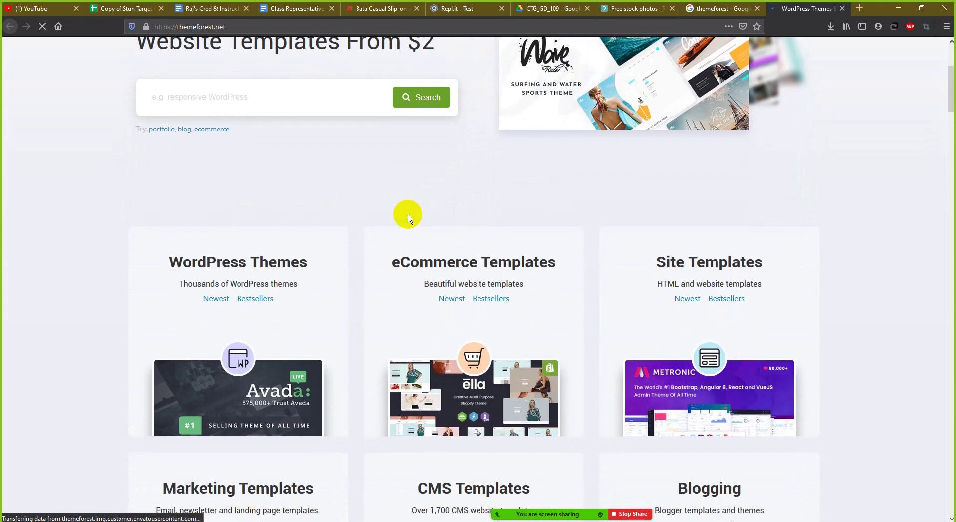
{"action": "right_click", "coordinate": [239, 270]}
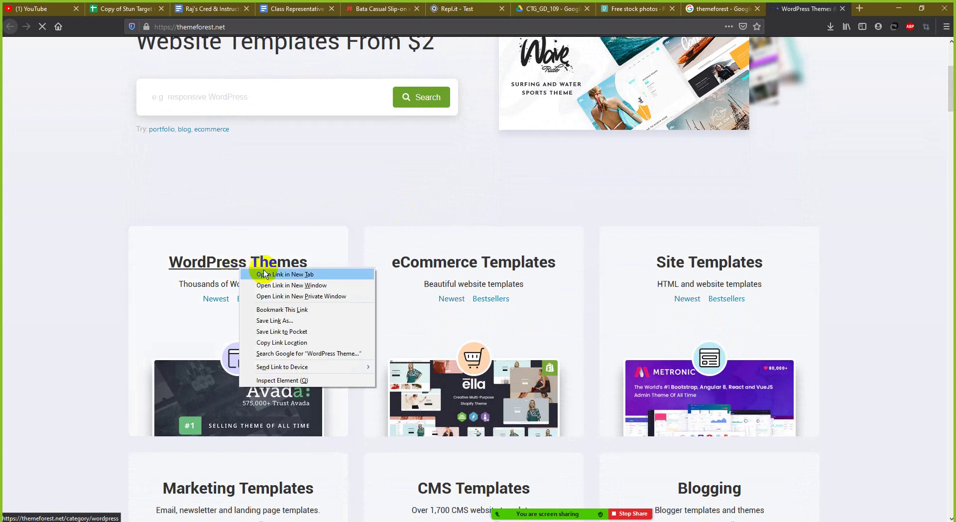
{"action": "left_click", "coordinate": [230, 264]}
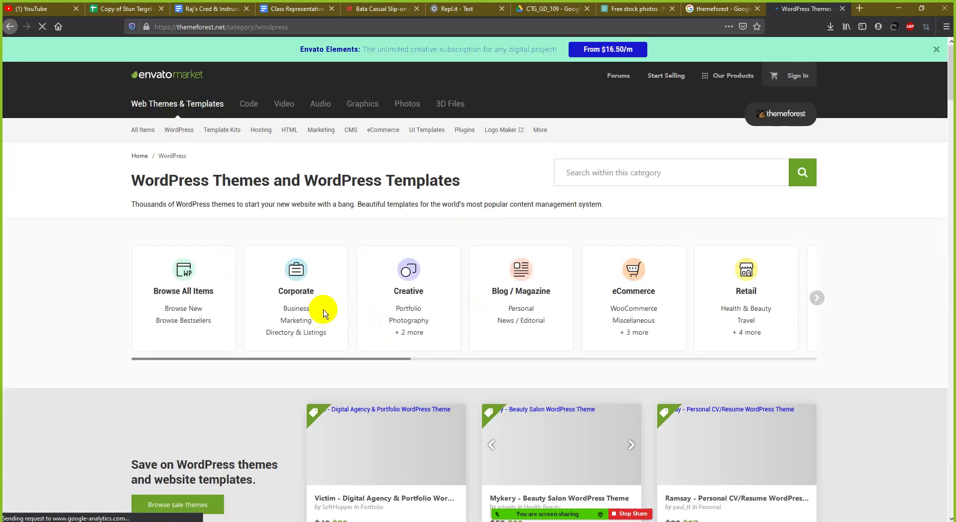
{"action": "scroll", "coordinate": [321, 311], "scroll_direction": "down", "scroll_amount": 3}
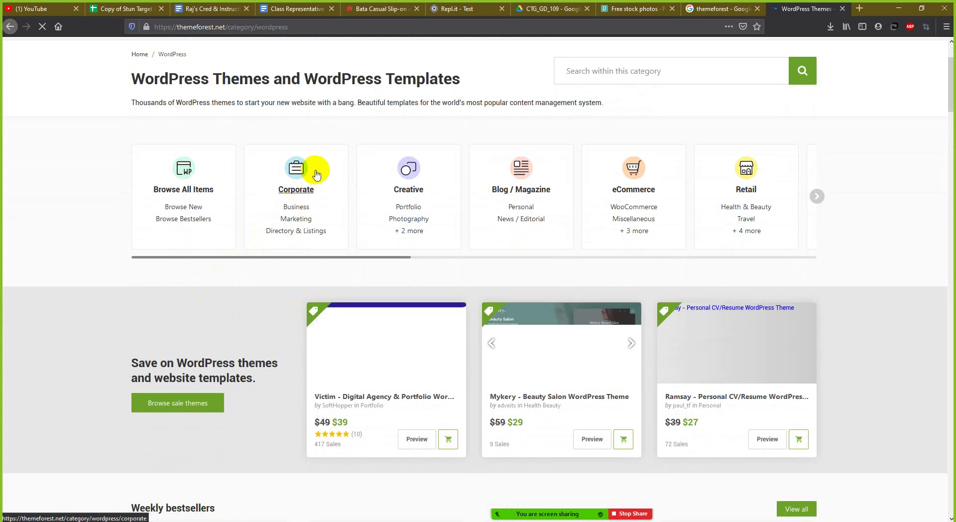
{"action": "left_click", "coordinate": [316, 174]}
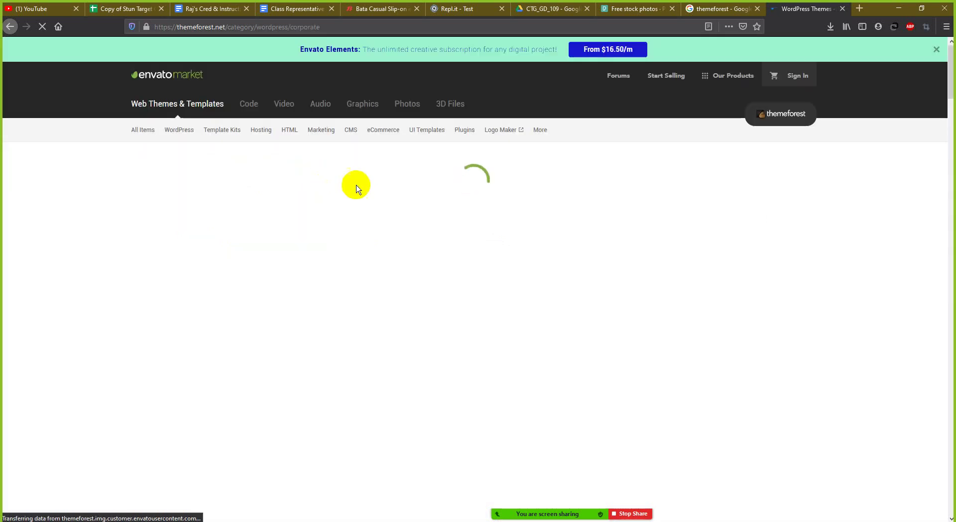
Step: Open the Torque responsive multi-purpose theme's item page in a separate tab and launch its live preview
{"action": "scroll", "coordinate": [416, 257], "scroll_direction": "down", "scroll_amount": 3}
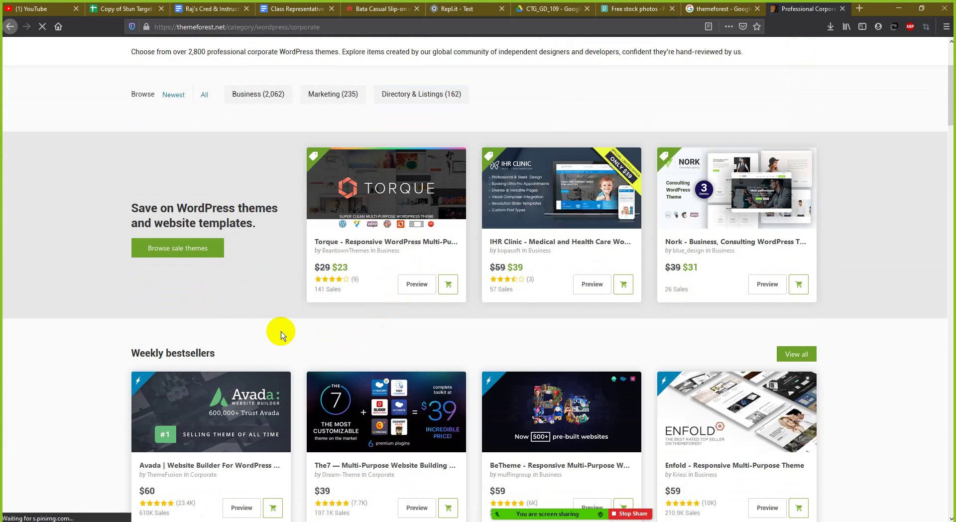
{"action": "right_click", "coordinate": [405, 189]}
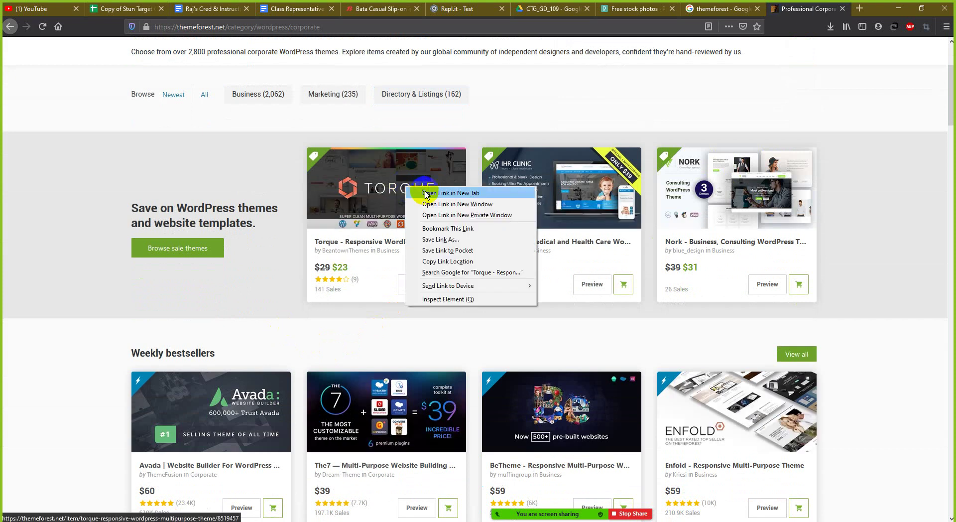
{"action": "left_click", "coordinate": [424, 192]}
{"action": "left_click", "coordinate": [803, 9]}
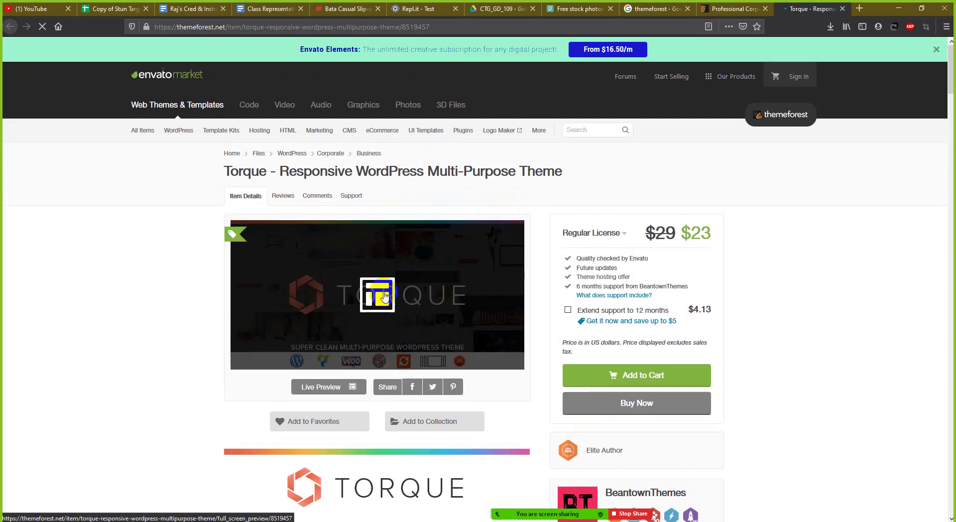
{"action": "left_click", "coordinate": [385, 297]}
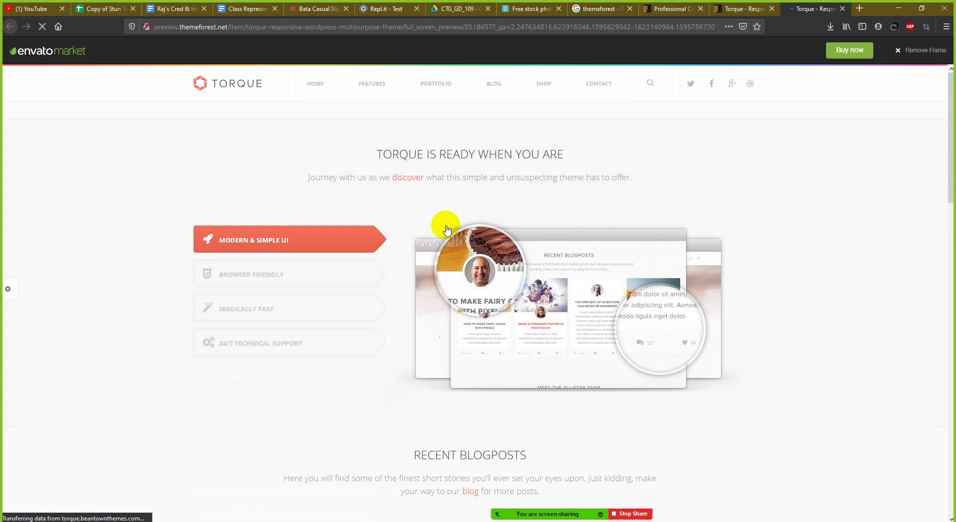
Step: Look over the Torque preview's homepage from the hero banner down to the team and Featured Work sections
{"action": "scroll", "coordinate": [486, 214], "scroll_direction": "down", "scroll_amount": 5}
{"action": "scroll", "coordinate": [486, 214], "scroll_direction": "down", "scroll_amount": 20}
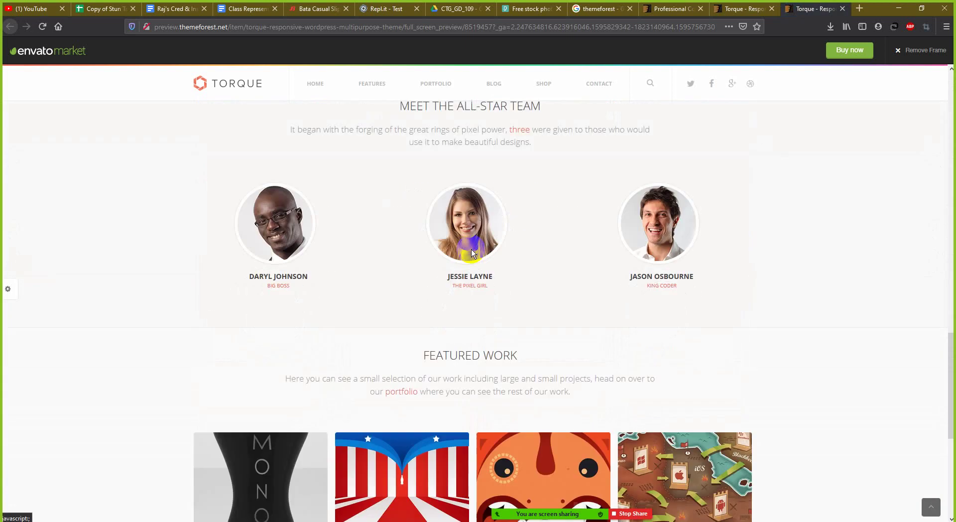
{"action": "scroll", "coordinate": [454, 267], "scroll_direction": "up", "scroll_amount": 9}
{"action": "scroll", "coordinate": [459, 271], "scroll_direction": "up", "scroll_amount": 10}
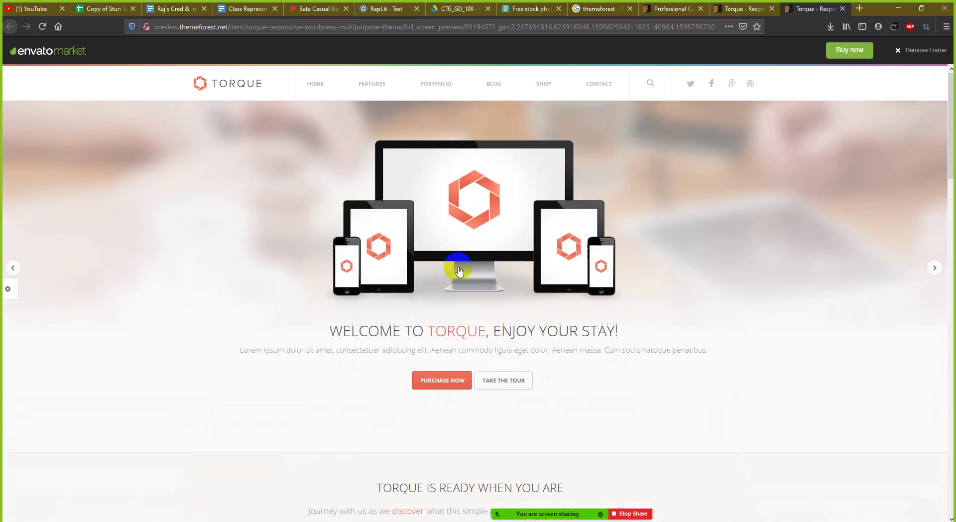
{"action": "left_click", "coordinate": [416, 266]}
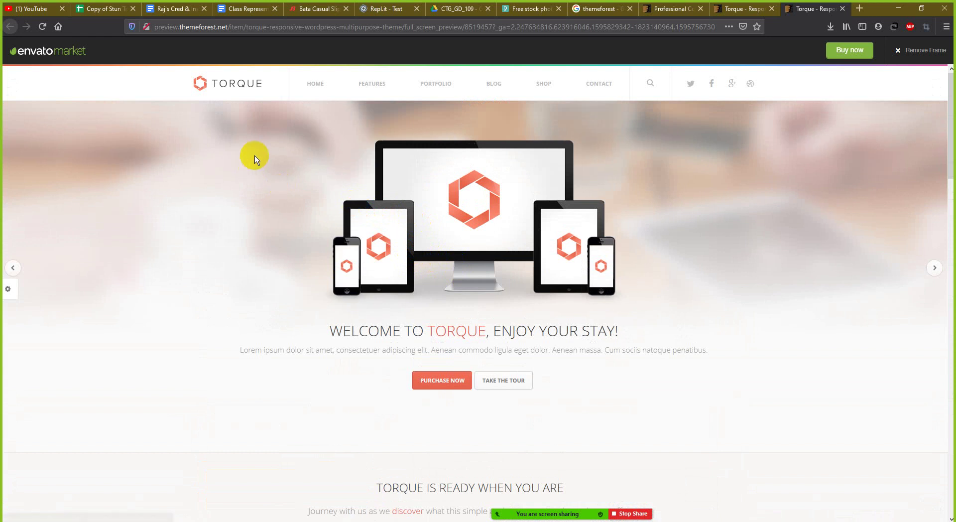
{"action": "left_click", "coordinate": [207, 53]}
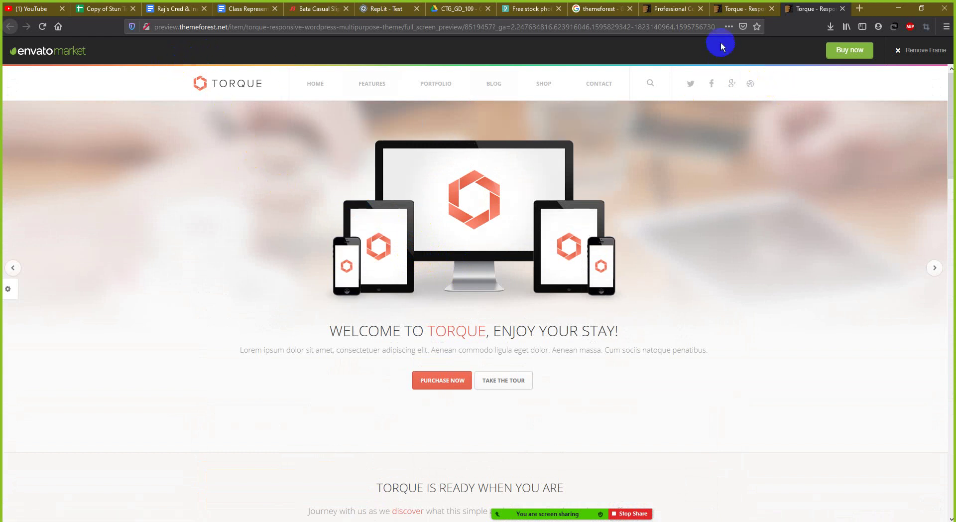
{"action": "left_click", "coordinate": [678, 9]}
{"action": "left_click", "coordinate": [679, 9]}
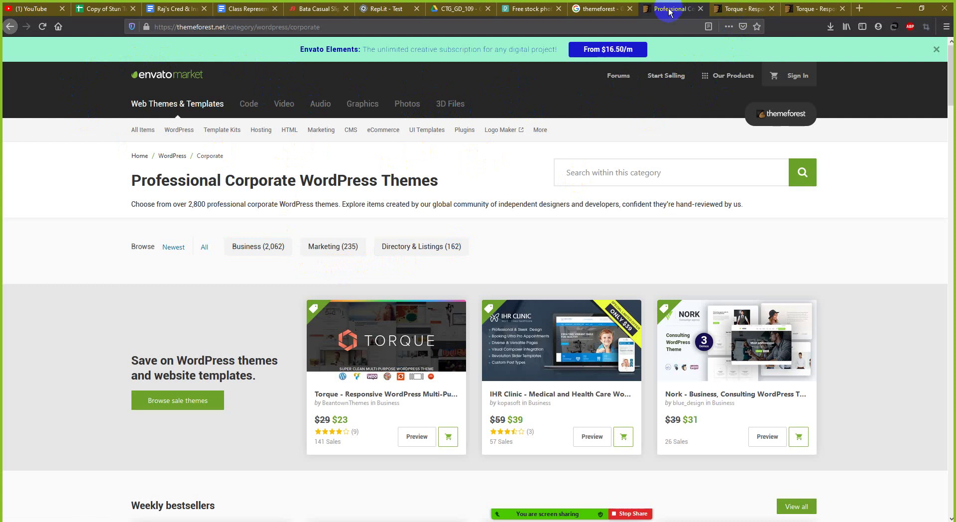
{"action": "left_click", "coordinate": [748, 10]}
{"action": "left_click", "coordinate": [816, 9]}
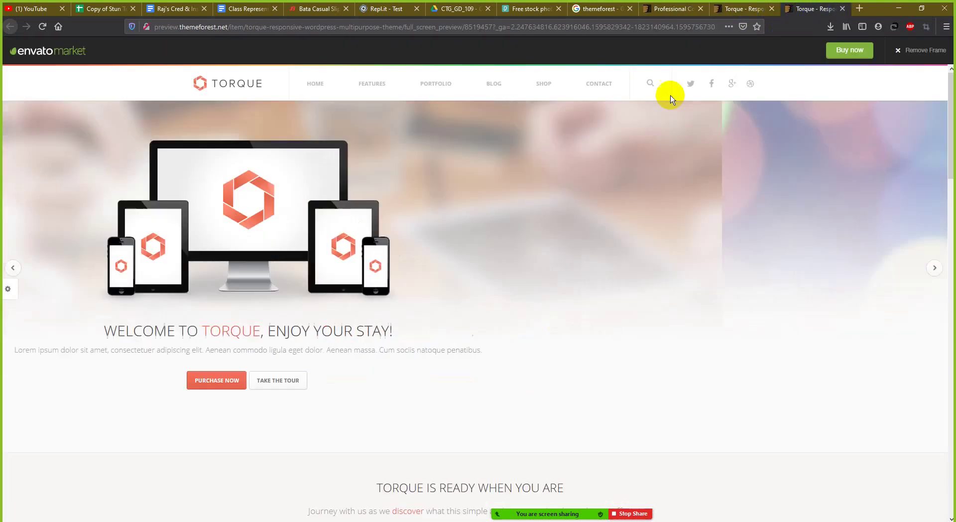
Step: Step through the hero slider's slides in both directions and examine the homepage sections beneath it
{"action": "scroll", "coordinate": [311, 200], "scroll_direction": "down", "scroll_amount": 2}
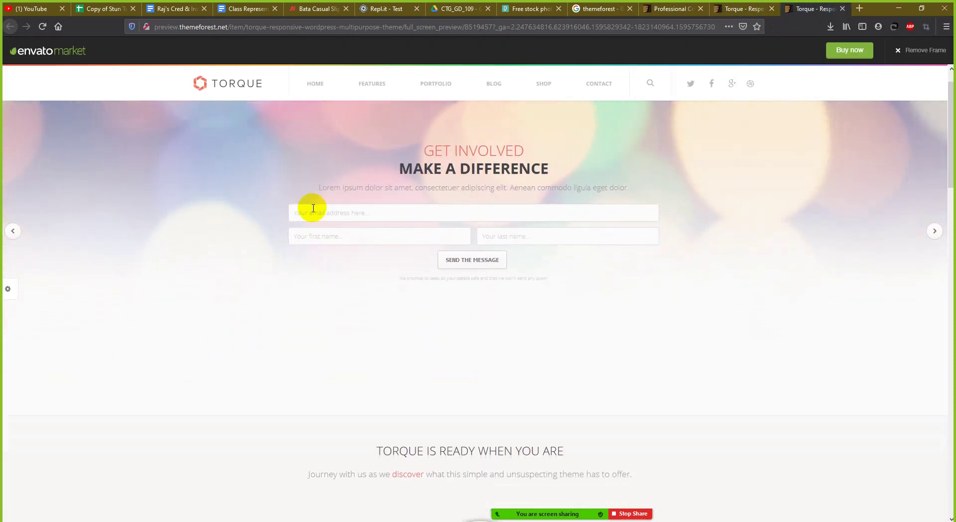
{"action": "left_click", "coordinate": [14, 218]}
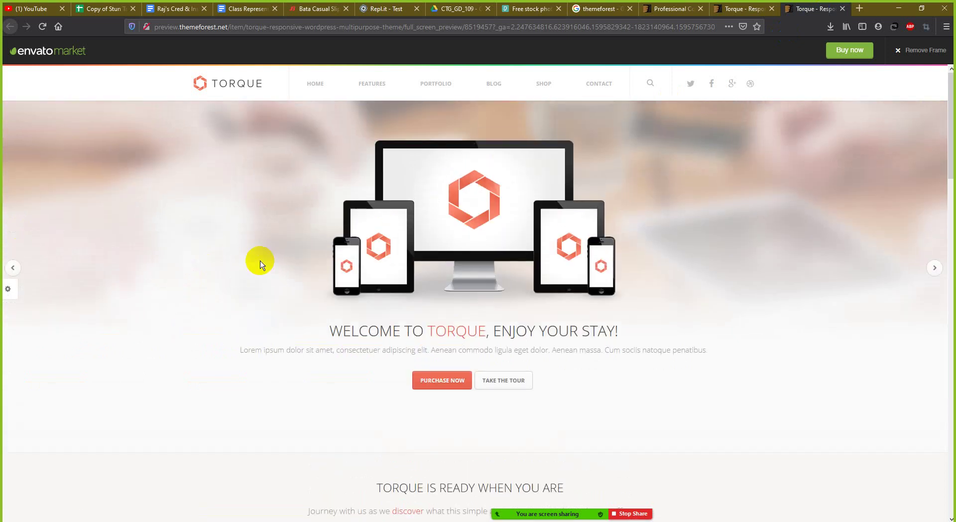
{"action": "left_click", "coordinate": [493, 248]}
{"action": "scroll", "coordinate": [773, 387], "scroll_direction": "down", "scroll_amount": 10}
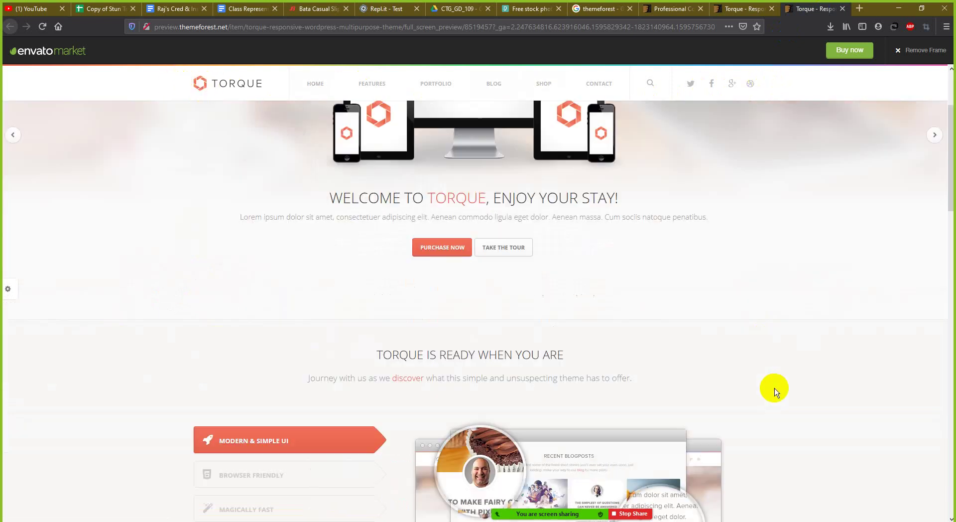
{"action": "scroll", "coordinate": [775, 391], "scroll_direction": "down", "scroll_amount": 9}
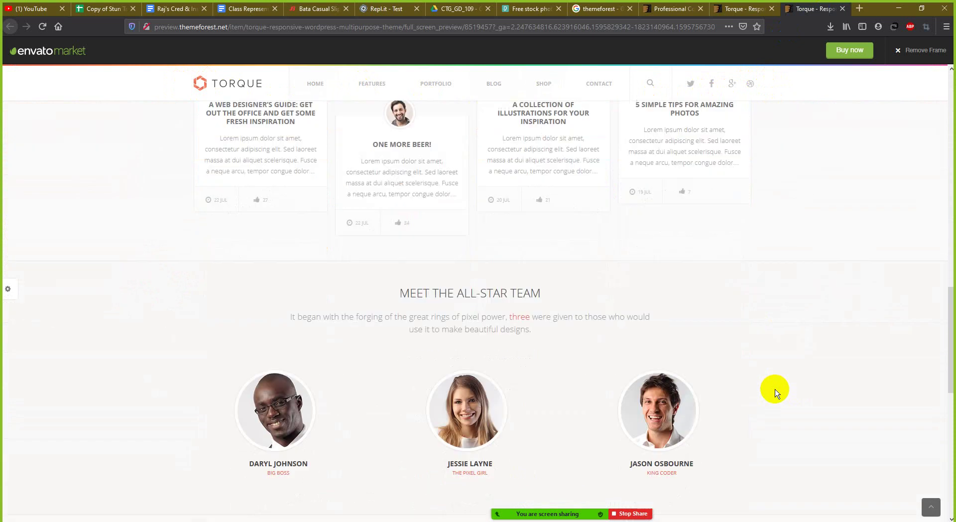
{"action": "scroll", "coordinate": [776, 387], "scroll_direction": "up", "scroll_amount": 19}
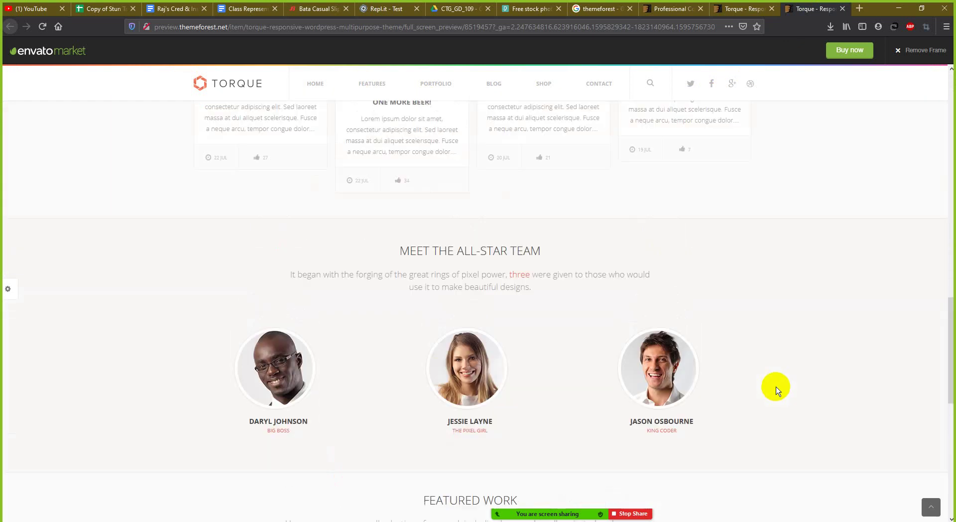
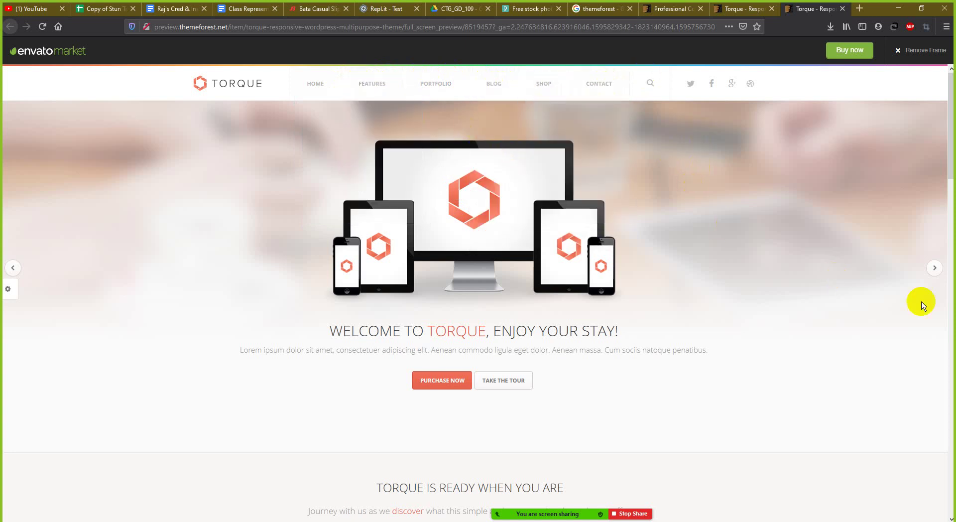
{"action": "left_click", "coordinate": [936, 269]}
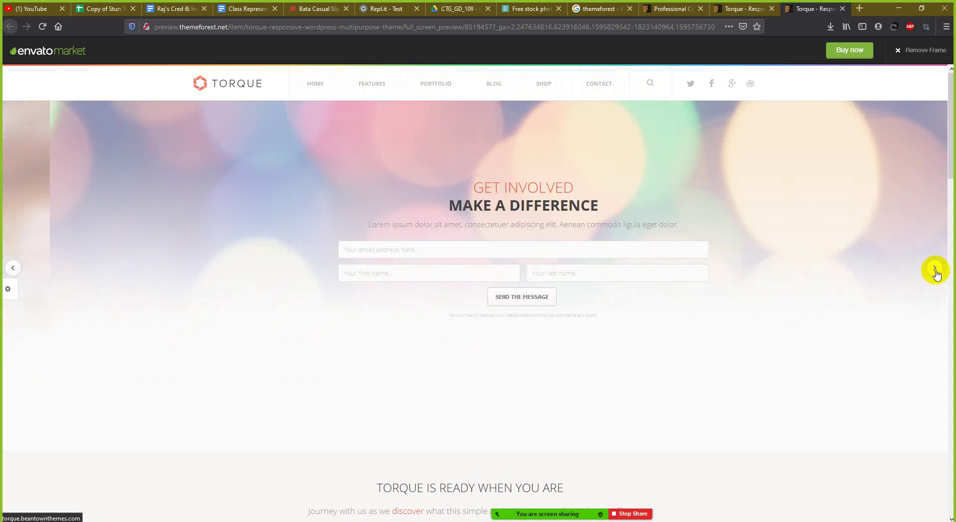
{"action": "left_click", "coordinate": [935, 269]}
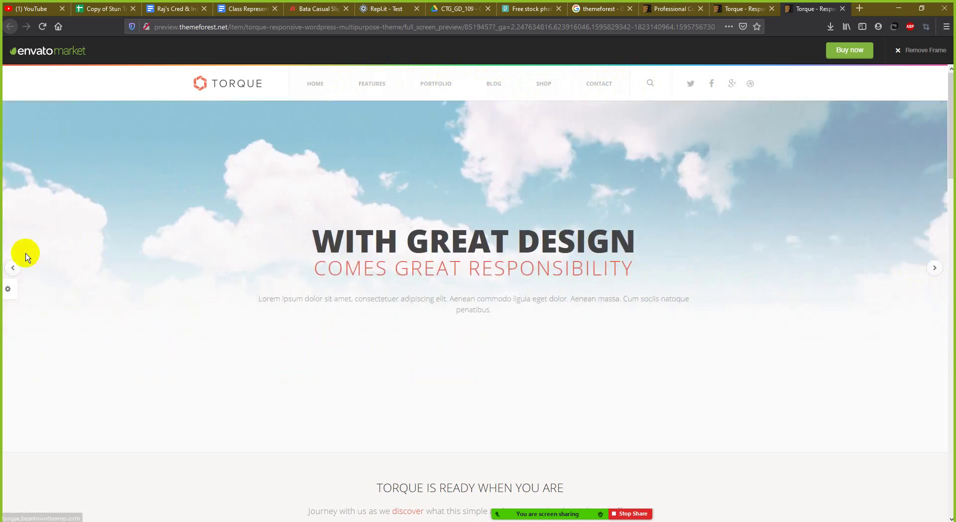
{"action": "left_click", "coordinate": [19, 268]}
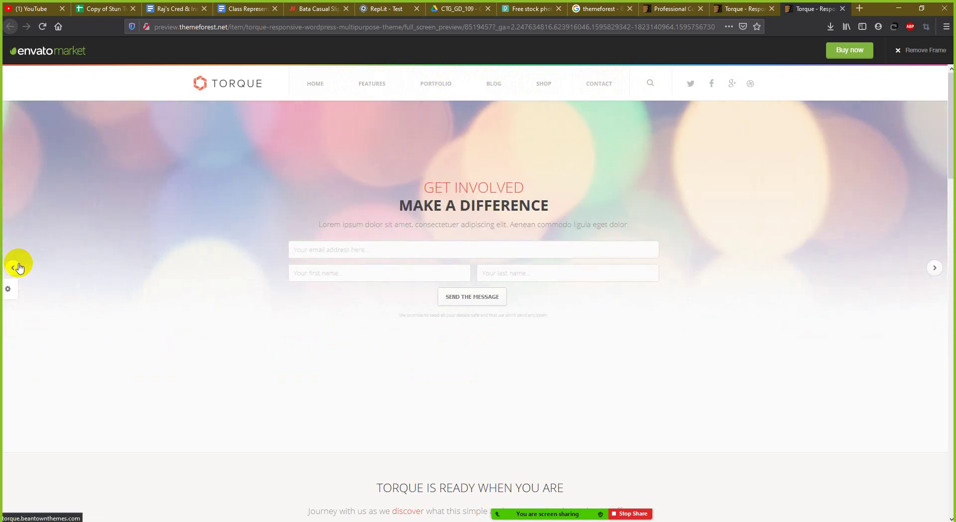
{"action": "left_click", "coordinate": [16, 269]}
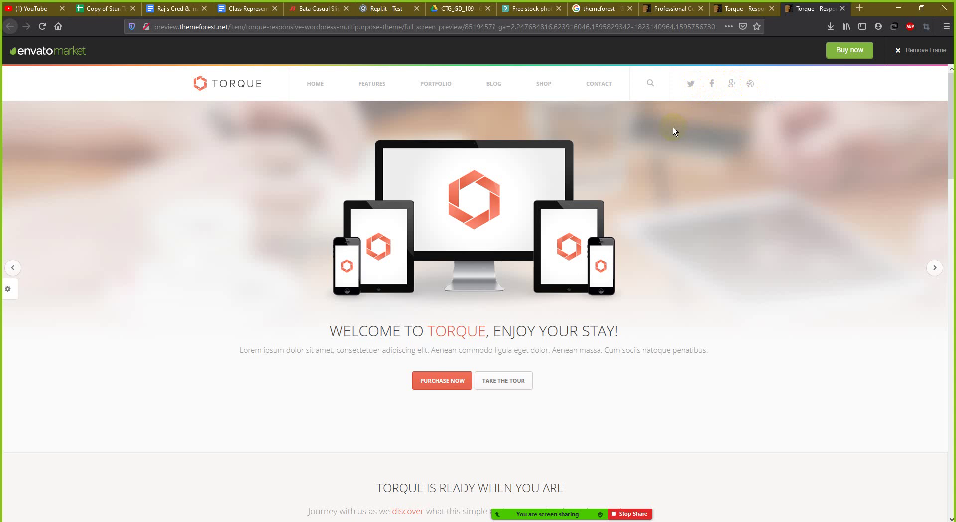
{"action": "left_click", "coordinate": [859, 9]}
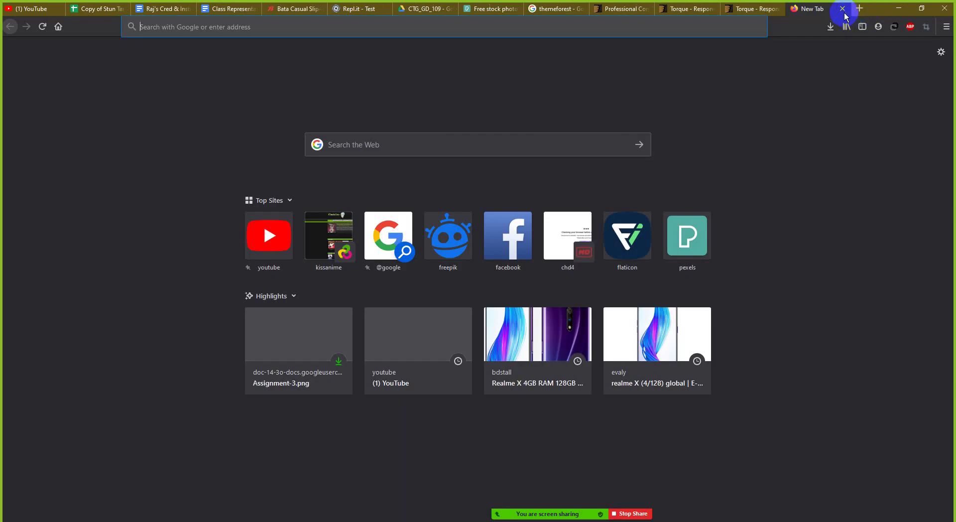
{"action": "left_click", "coordinate": [843, 9]}
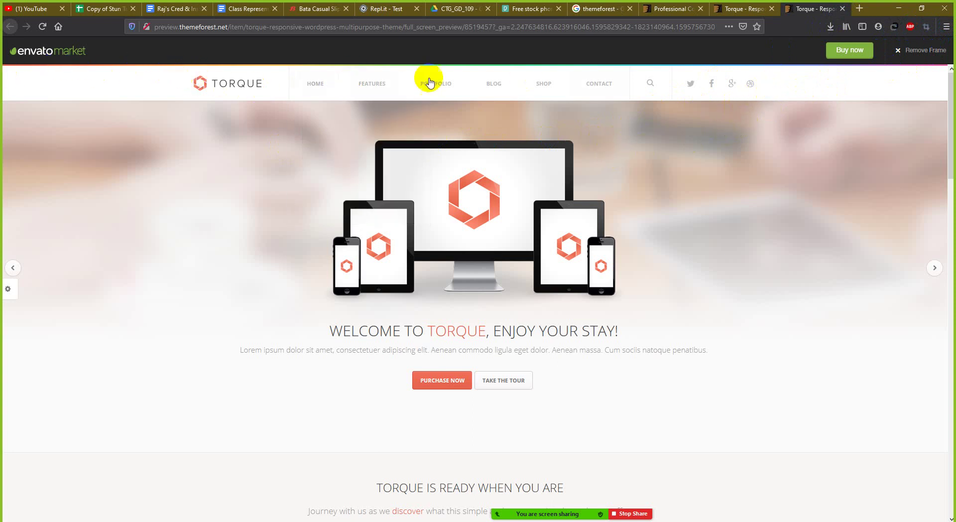
Step: Review the homepage's section layout, including the features, Recent Blogposts, team and Featured Work blocks, and return to the hero banner
{"action": "scroll", "coordinate": [867, 399], "scroll_direction": "down", "scroll_amount": 4}
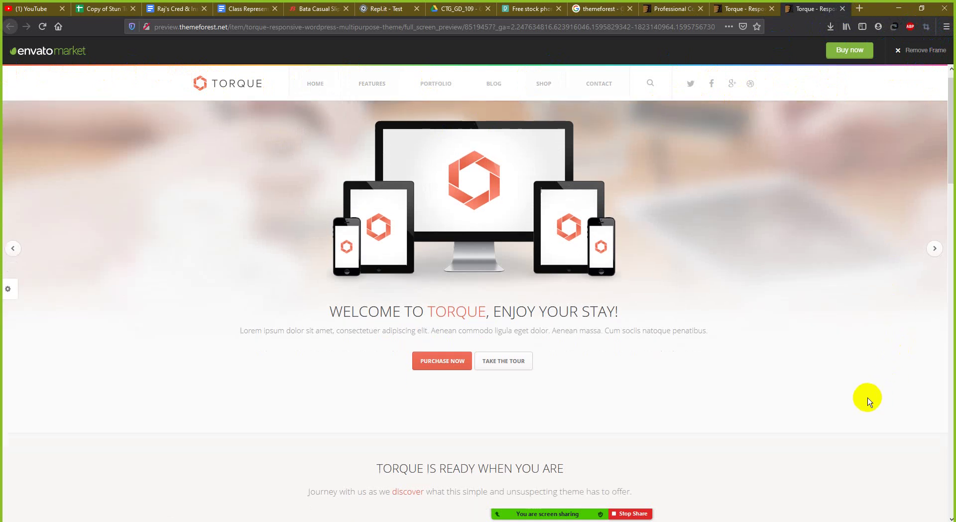
{"action": "scroll", "coordinate": [812, 359], "scroll_direction": "down", "scroll_amount": 3}
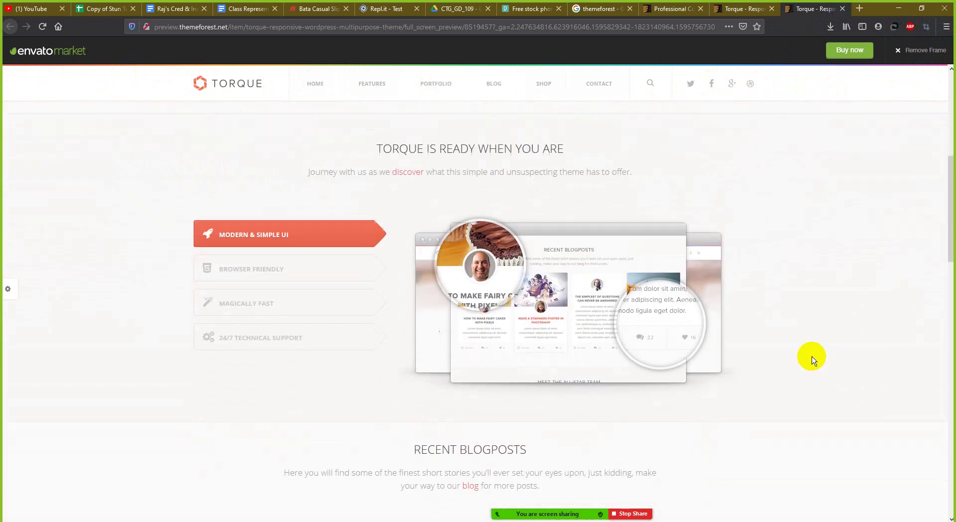
{"action": "scroll", "coordinate": [812, 360], "scroll_direction": "down", "scroll_amount": 3}
{"action": "scroll", "coordinate": [812, 360], "scroll_direction": "down", "scroll_amount": 8}
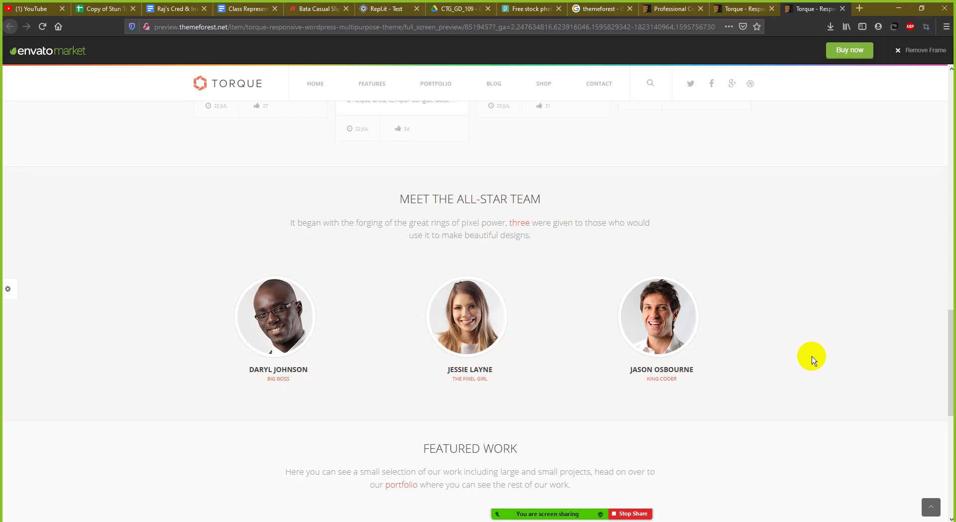
{"action": "scroll", "coordinate": [811, 360], "scroll_direction": "down", "scroll_amount": 5}
{"action": "scroll", "coordinate": [812, 360], "scroll_direction": "up", "scroll_amount": 10}
{"action": "scroll", "coordinate": [812, 360], "scroll_direction": "up", "scroll_amount": 10}
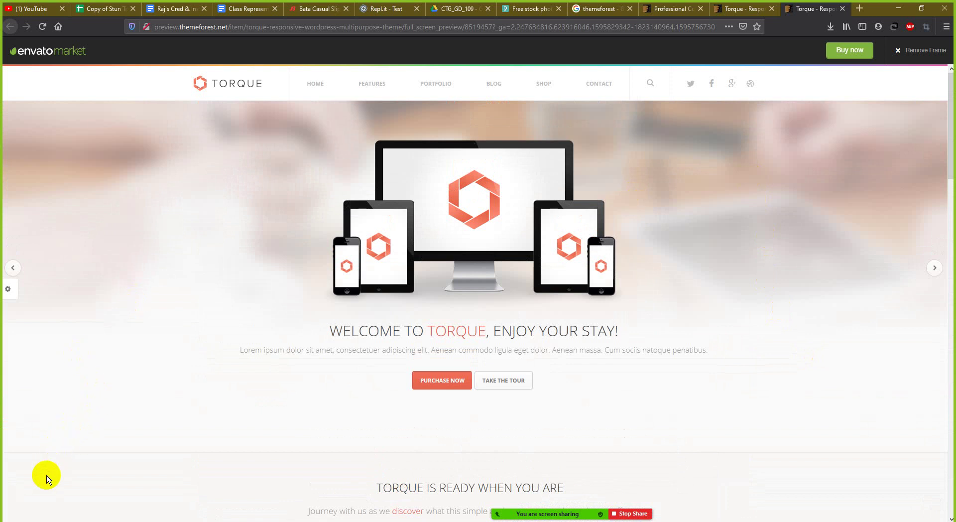
Step: Search Windows for "snip" and open the Snipping Tool over the Torque preview
{"action": "key", "text": "super"}
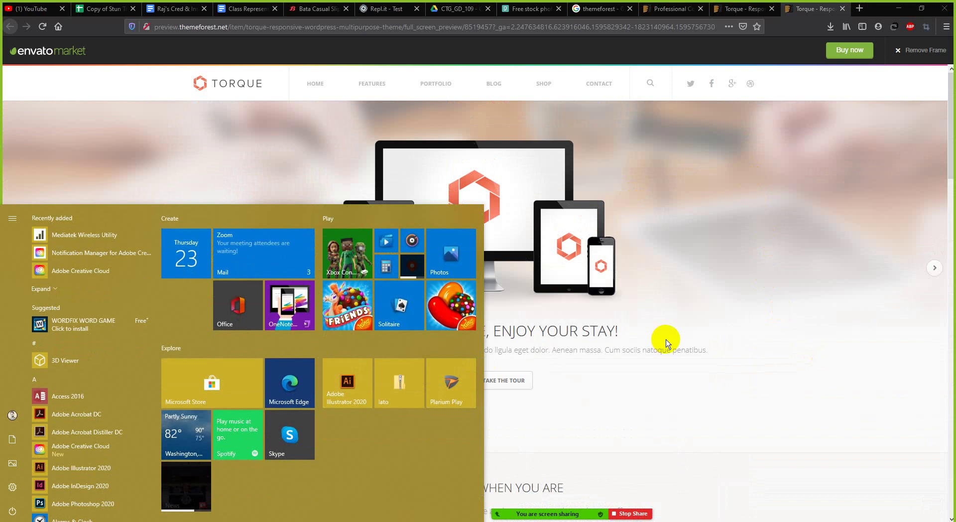
{"action": "type", "text": "snip"}
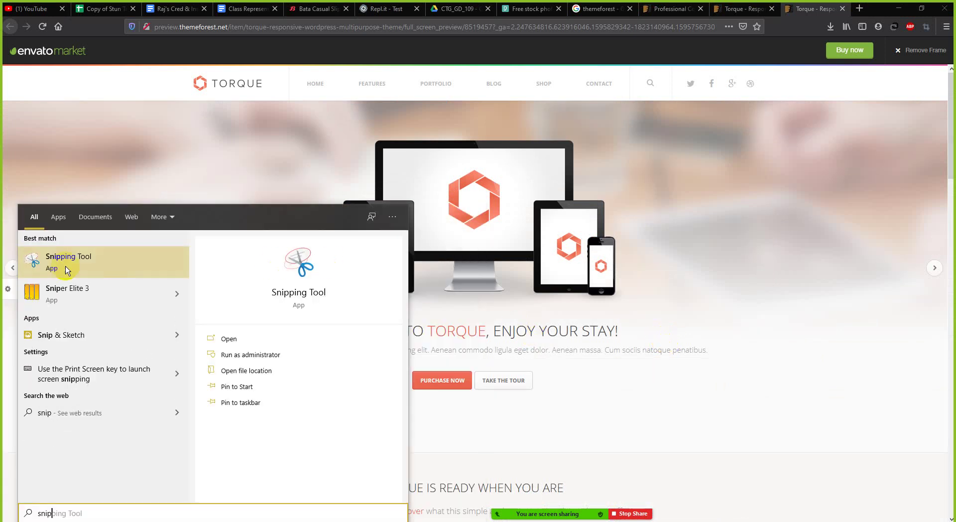
{"action": "left_click", "coordinate": [117, 262]}
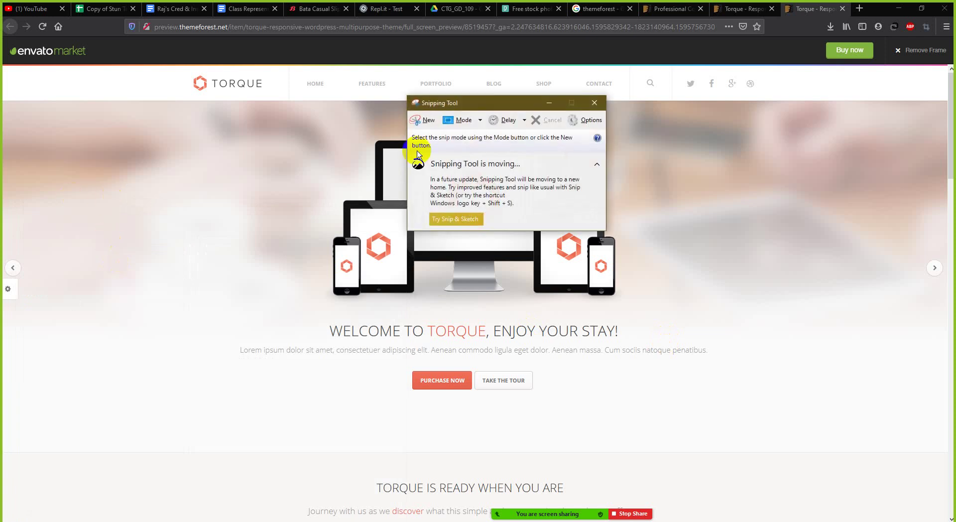
Step: Capture a new rectangular snip of the Torque homepage's header and full hero banner, moving the Snipping Tool window out of the way
{"action": "left_click", "coordinate": [428, 121]}
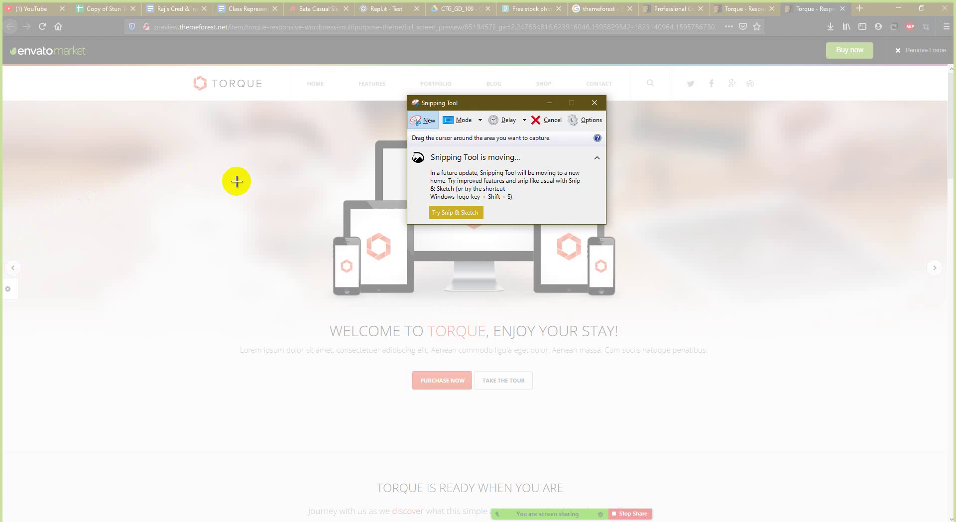
{"action": "left_click_drag", "start_coordinate": [493, 102], "coordinate": [415, 196]}
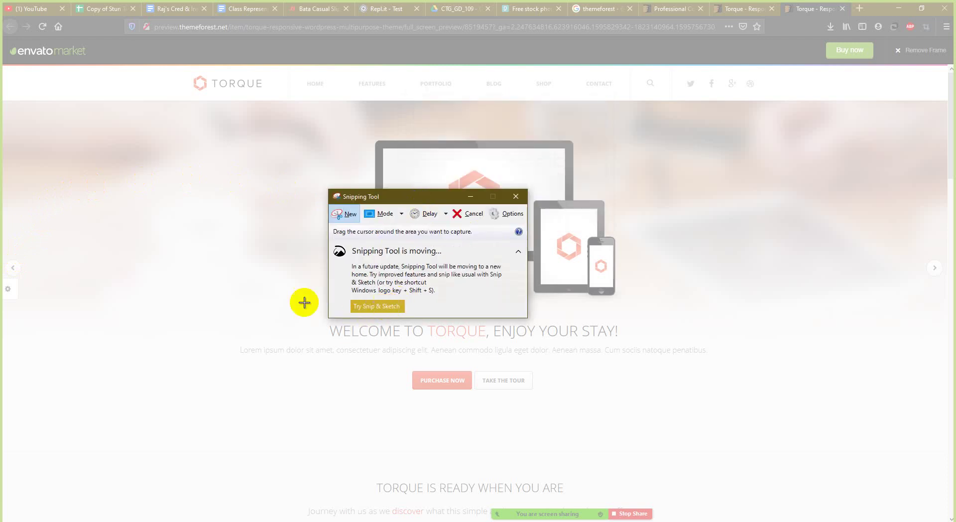
{"action": "left_click_drag", "start_coordinate": [423, 206], "coordinate": [362, 252]}
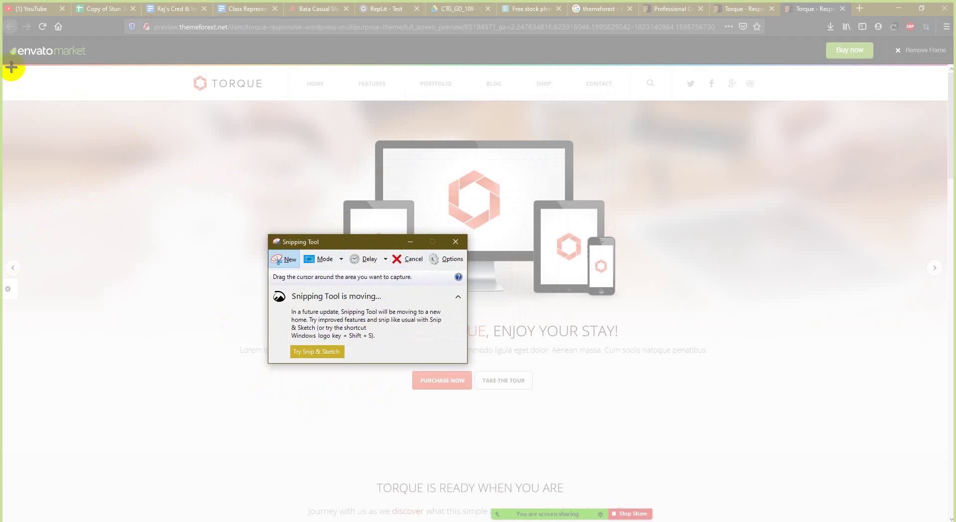
{"action": "left_click_drag", "start_coordinate": [4, 65], "coordinate": [949, 453]}
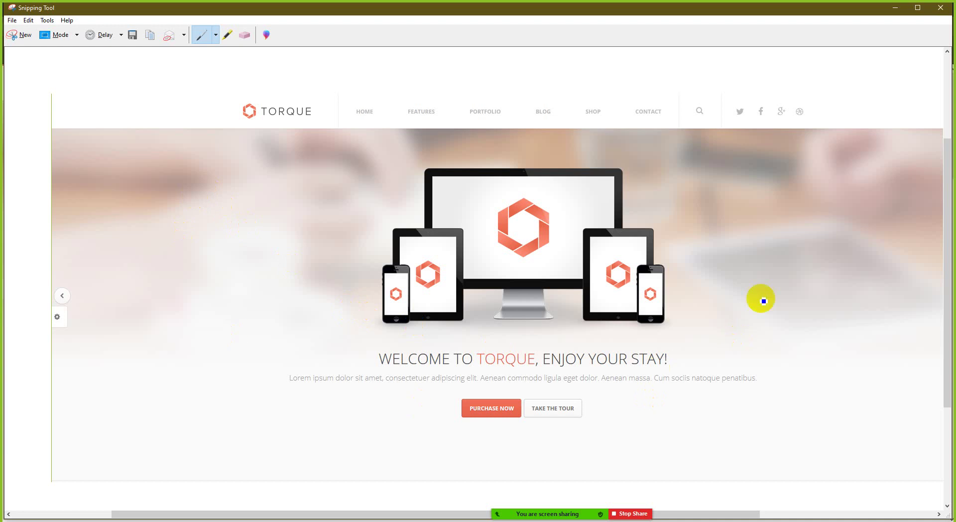
Step: Start saving the snip and choose the Image folder inside GD #109 as its location
{"action": "left_click", "coordinate": [12, 21]}
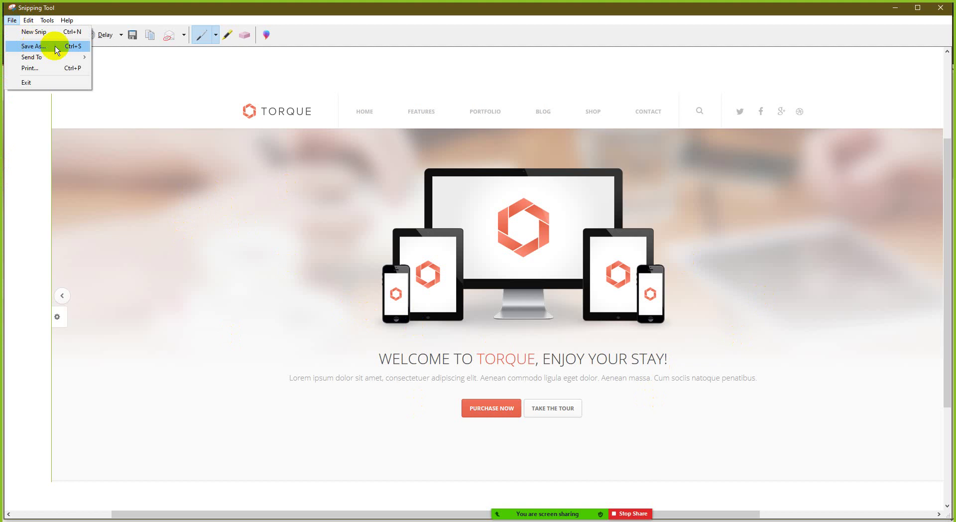
{"action": "left_click", "coordinate": [132, 34]}
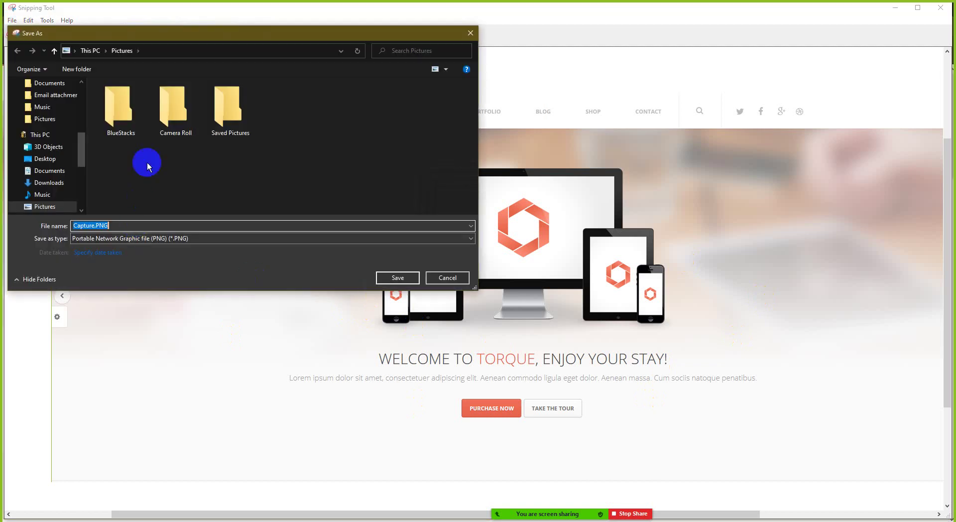
{"action": "scroll", "coordinate": [60, 167], "scroll_direction": "up", "scroll_amount": 5}
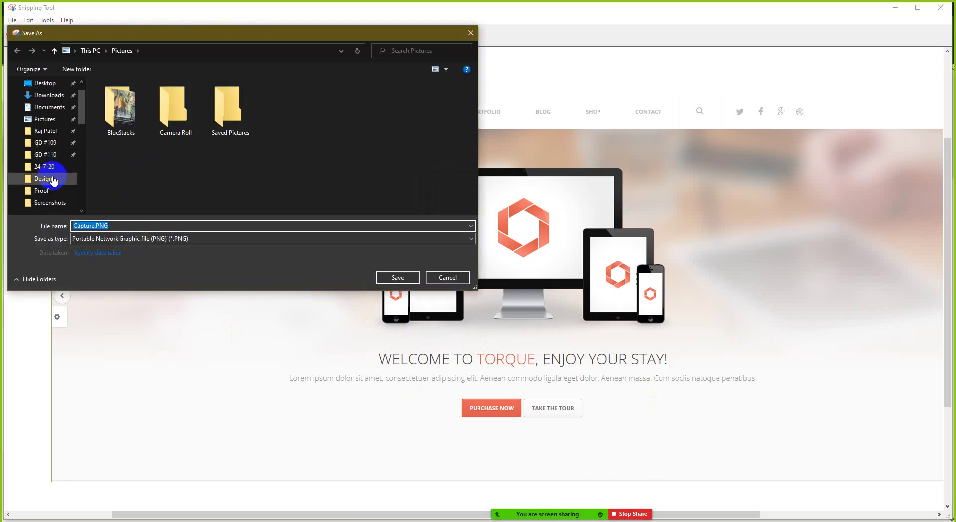
{"action": "left_click", "coordinate": [45, 142]}
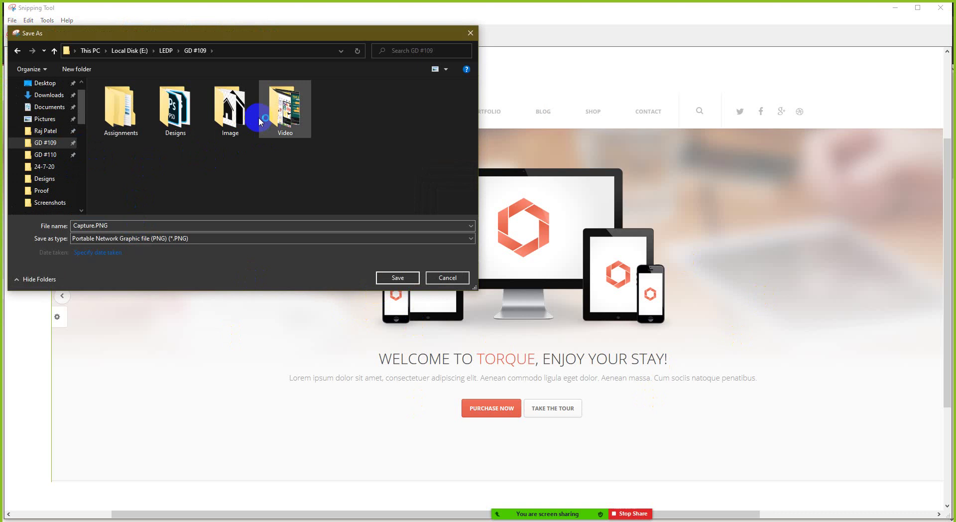
{"action": "double_click", "coordinate": [231, 110]}
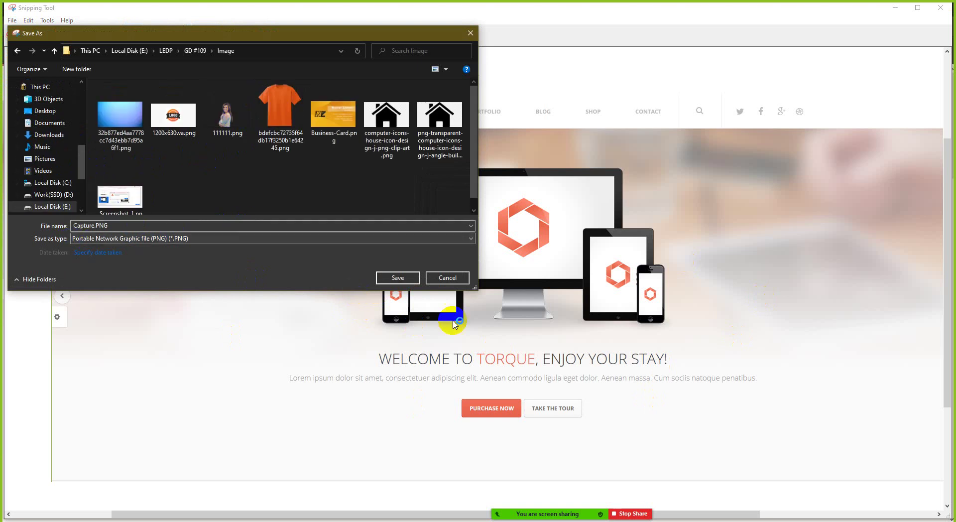
Step: Save the snip as a PNG named "Torque Upper Section" and close the Snipping Tool
{"action": "double_click", "coordinate": [119, 228]}
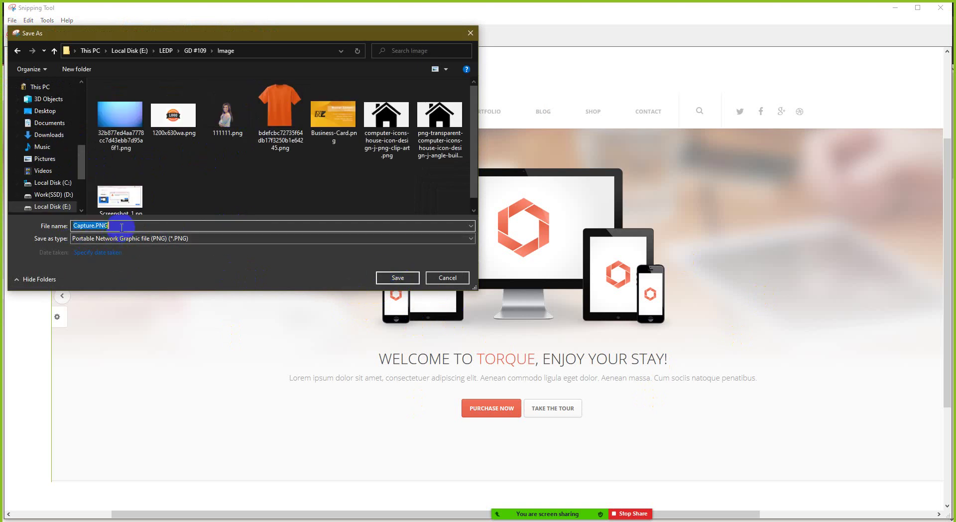
{"action": "left_click_drag", "start_coordinate": [217, 29], "coordinate": [420, 161]}
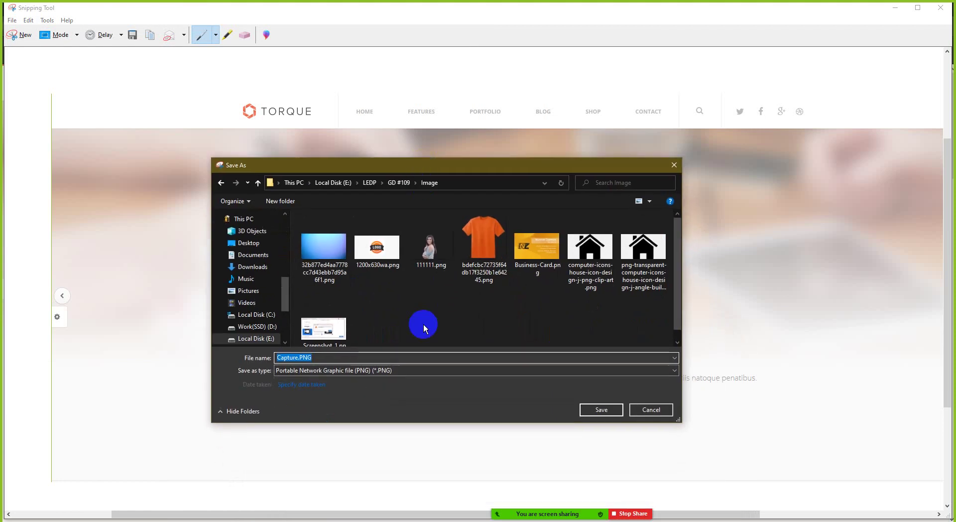
{"action": "type", "text": "Tor"}
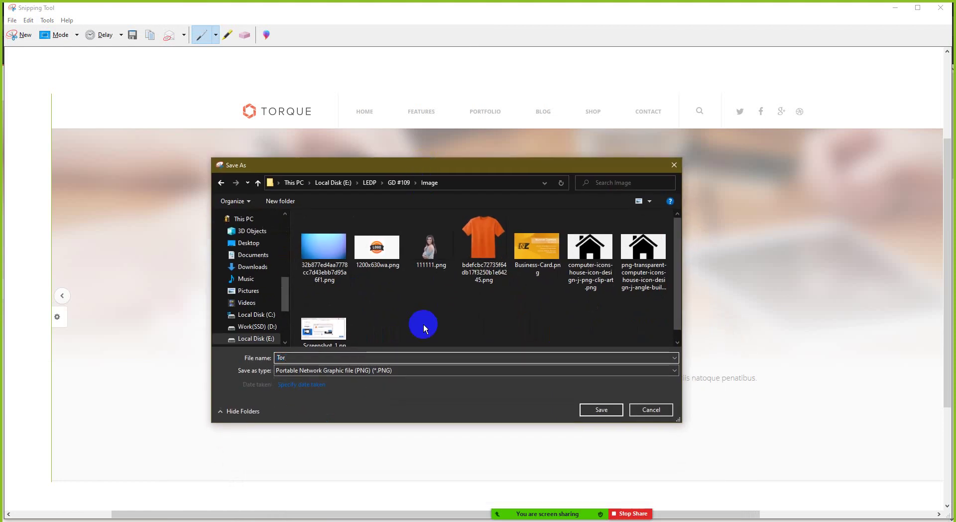
{"action": "type", "text": "que "}
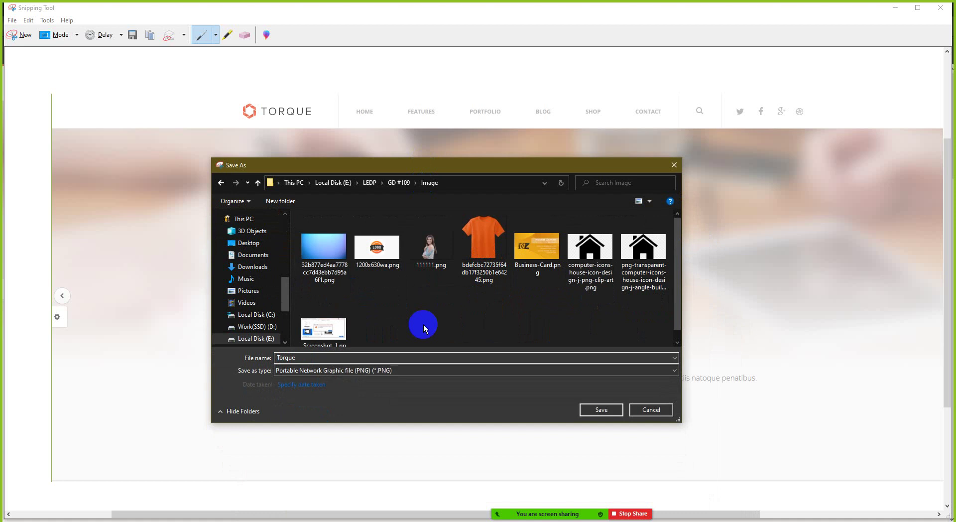
{"action": "type", "text": "Upper Section"}
{"action": "key", "text": "Return"}
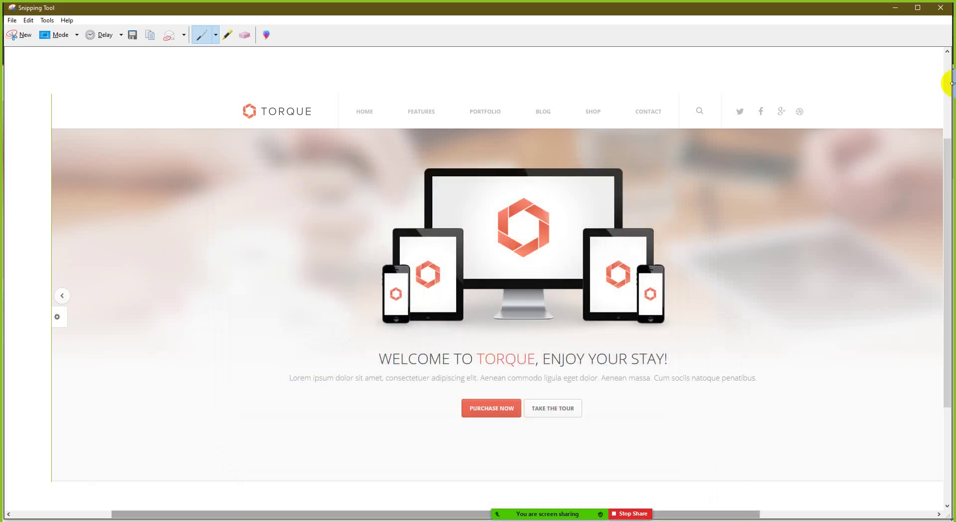
{"action": "left_click", "coordinate": [941, 9]}
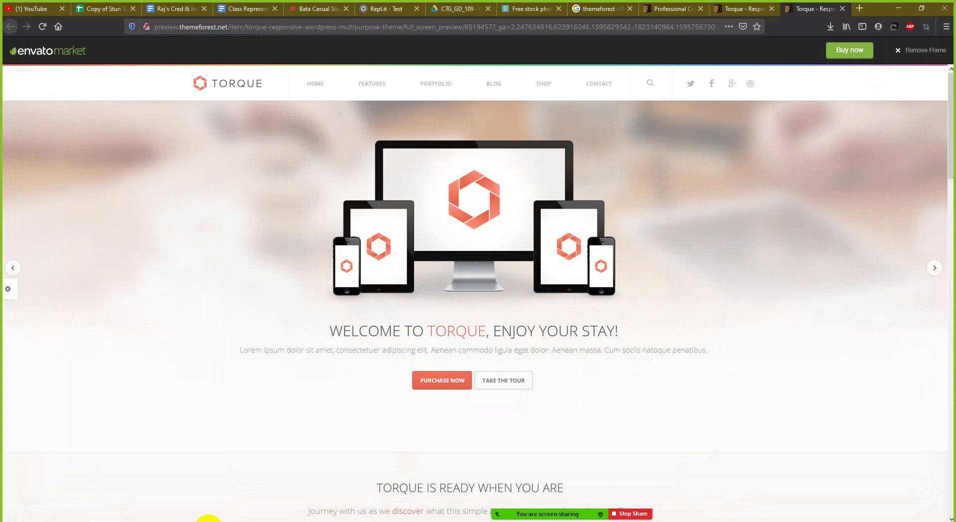
Step: Switch to the GD #109 window in File Explorer and open its Image folder
{"action": "mouse_move", "coordinate": [209, 520]}
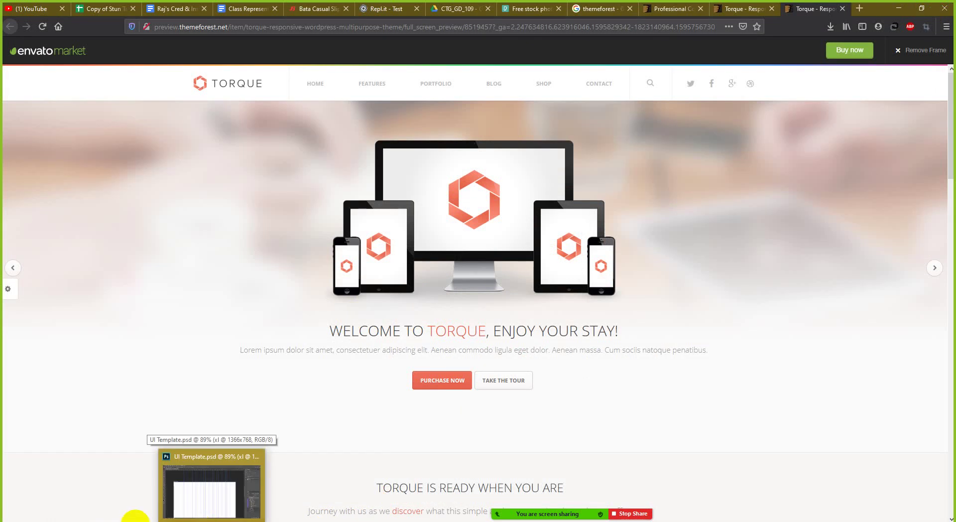
{"action": "left_click", "coordinate": [156, 519]}
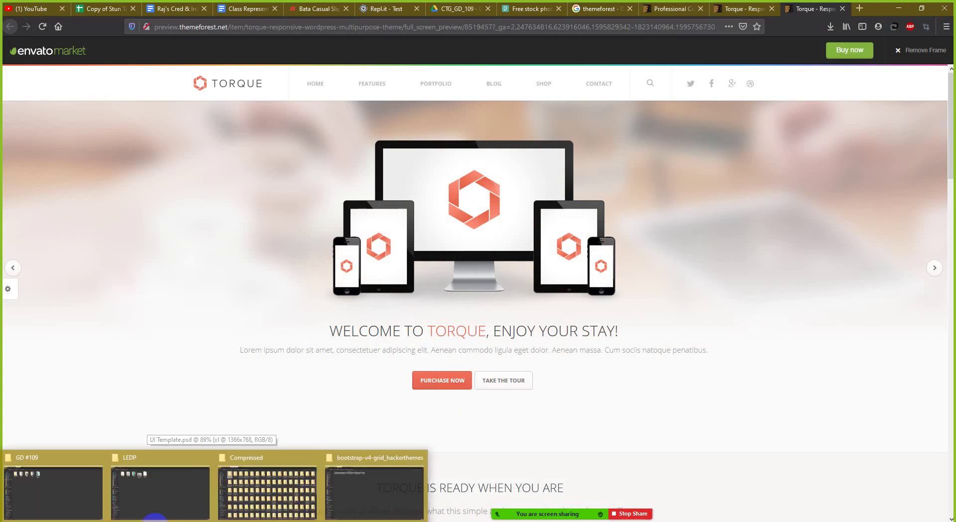
{"action": "left_click", "coordinate": [77, 503]}
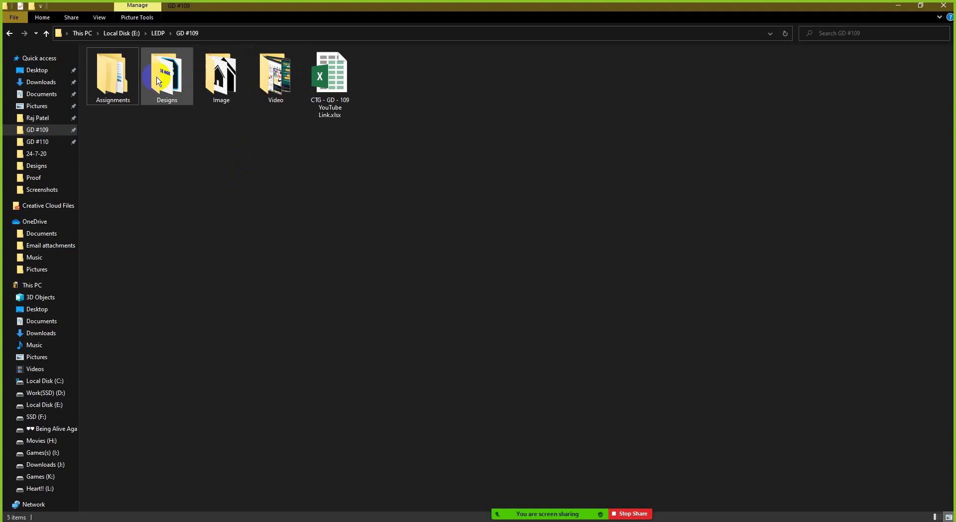
{"action": "double_click", "coordinate": [221, 77]}
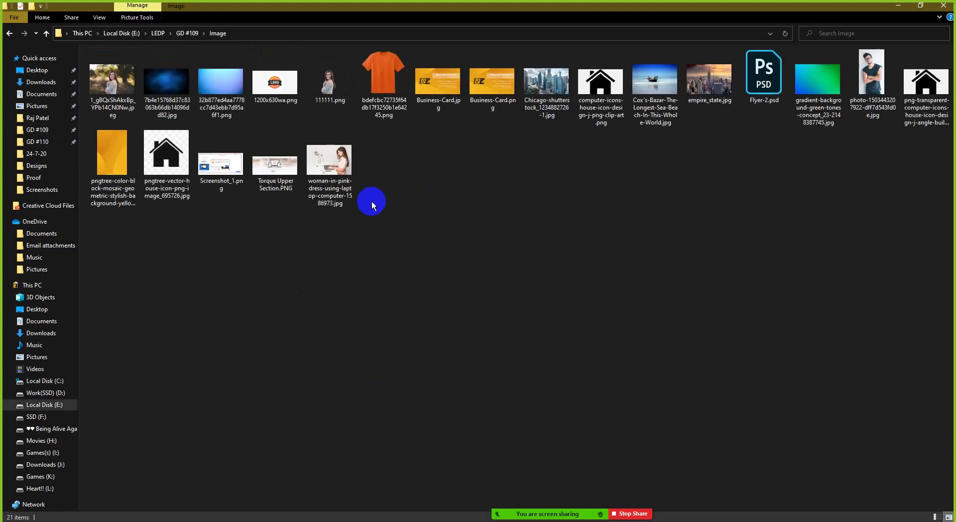
Step: Open Torque Upper Section.PNG from the Image folder with Adobe Photoshop 2020
{"action": "left_click", "coordinate": [264, 177]}
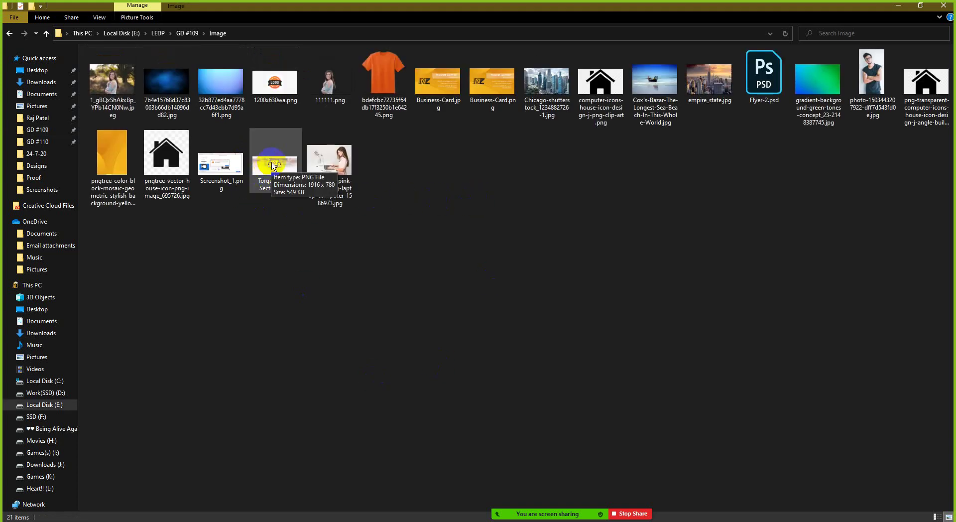
{"action": "left_click", "coordinate": [272, 182]}
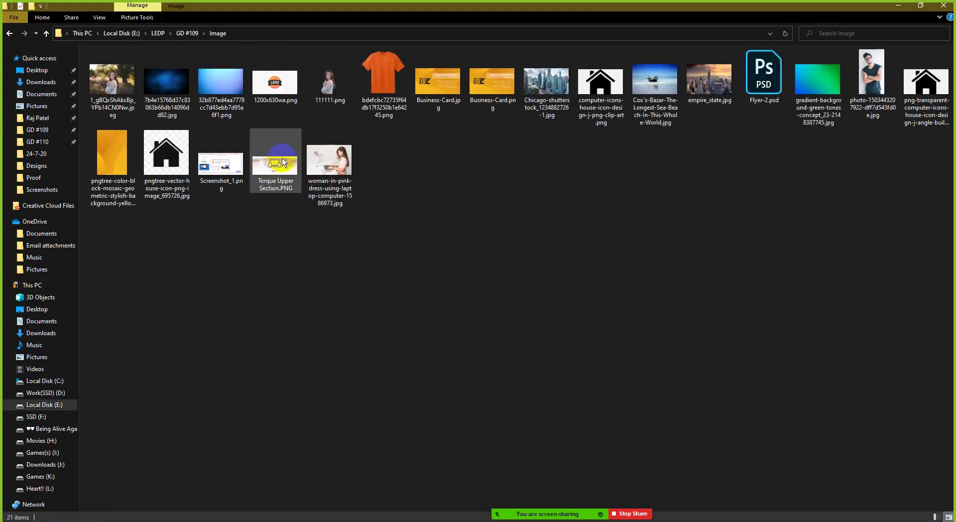
{"action": "key", "text": "shift+F10"}
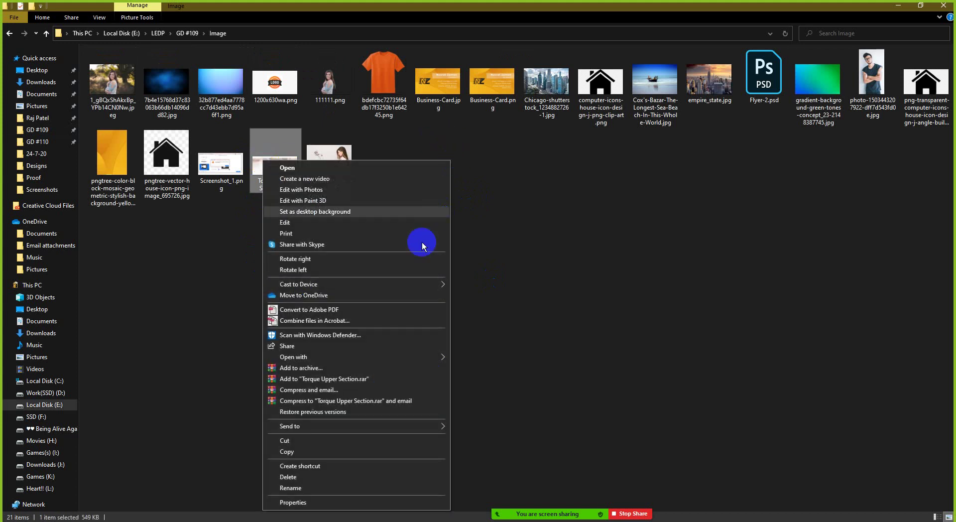
{"action": "mouse_move", "coordinate": [419, 358]}
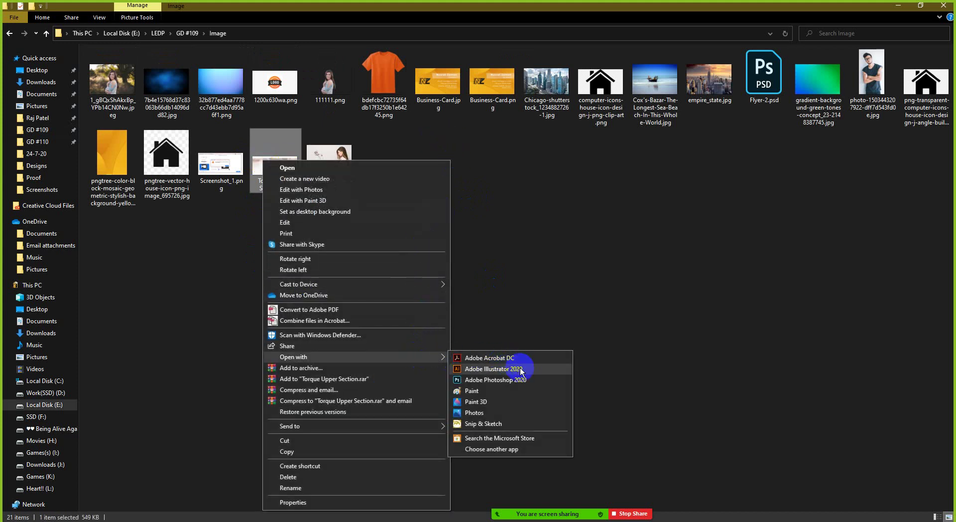
{"action": "left_click", "coordinate": [513, 386]}
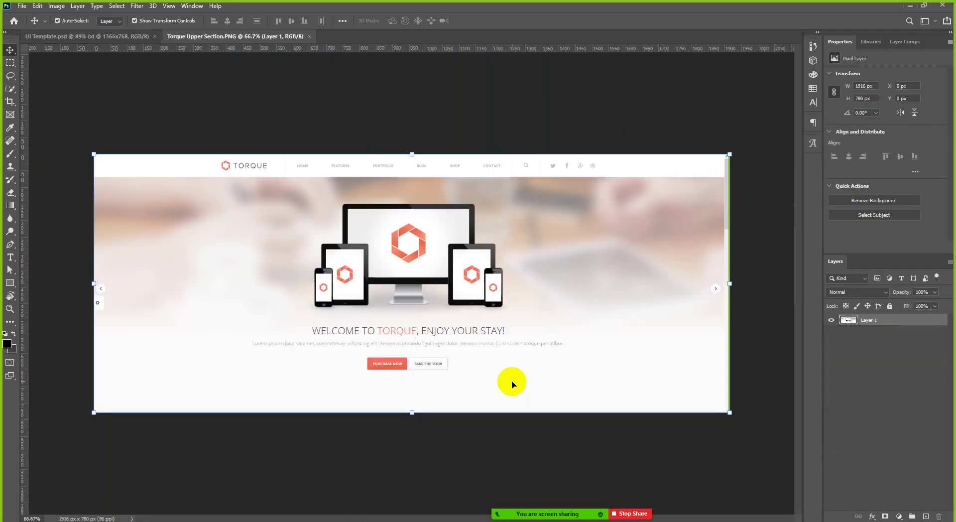
Step: Bring the Torque screenshot layer into UI Template.psd, placing it on the xl @ 1366x768 artboard
{"action": "scroll", "coordinate": [448, 214], "scroll_direction": "up", "scroll_amount": 3}
{"action": "scroll", "coordinate": [468, 212], "scroll_direction": "down", "scroll_amount": 3}
{"action": "left_click_drag", "start_coordinate": [323, 167], "coordinate": [342, 254]}
{"action": "scroll", "coordinate": [561, 292], "scroll_direction": "down", "scroll_amount": 5}
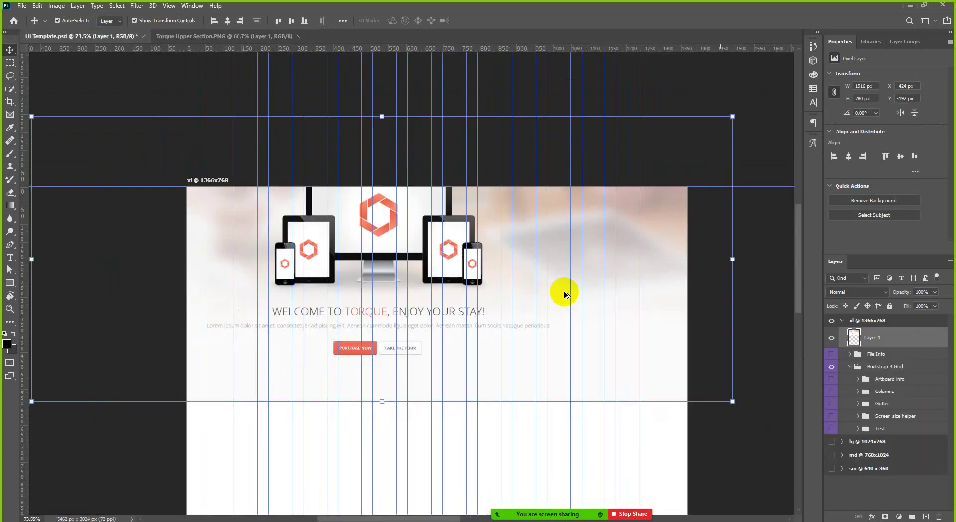
Step: Align the Torque screenshot with the xl artboard's top edge and centre it on the grid guides, at about X -241 px, Y 0 px
{"action": "left_click_drag", "start_coordinate": [296, 299], "coordinate": [351, 354]}
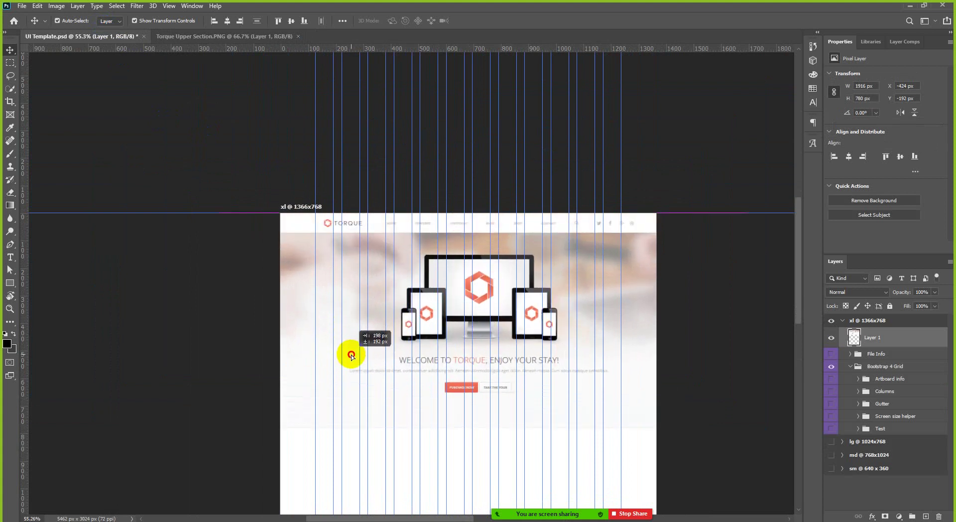
{"action": "scroll", "coordinate": [488, 294], "scroll_direction": "up", "scroll_amount": 3}
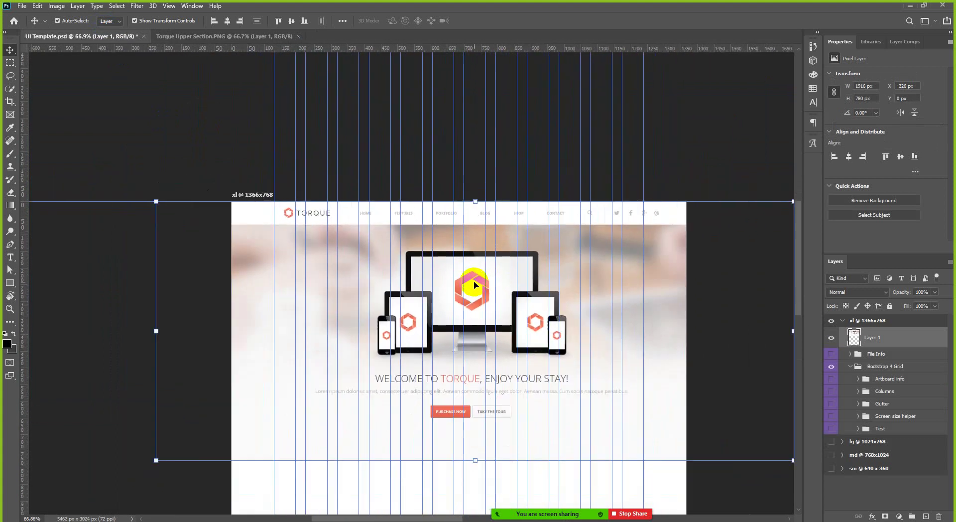
{"action": "left_click", "coordinate": [475, 283]}
{"action": "left_click_drag", "start_coordinate": [472, 284], "coordinate": [470, 284]}
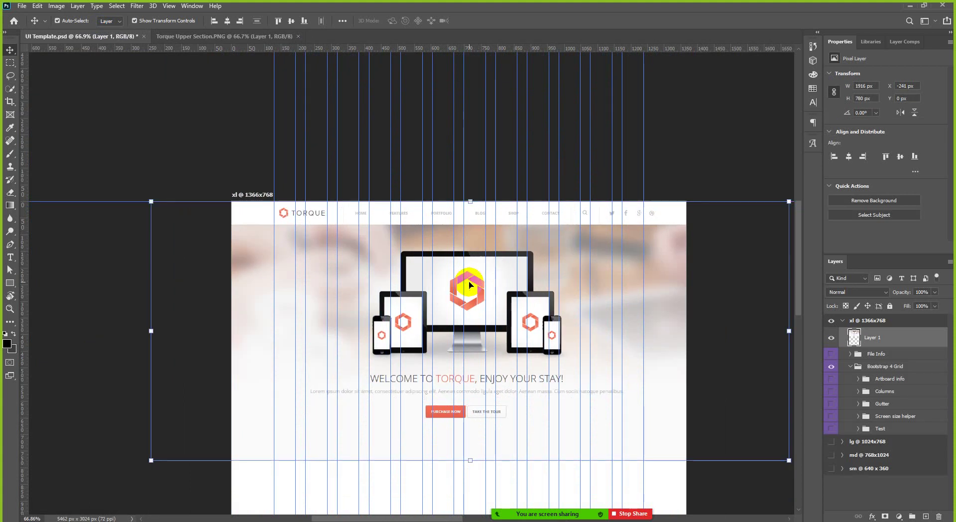
{"action": "scroll", "coordinate": [474, 213], "scroll_direction": "up", "scroll_amount": 3}
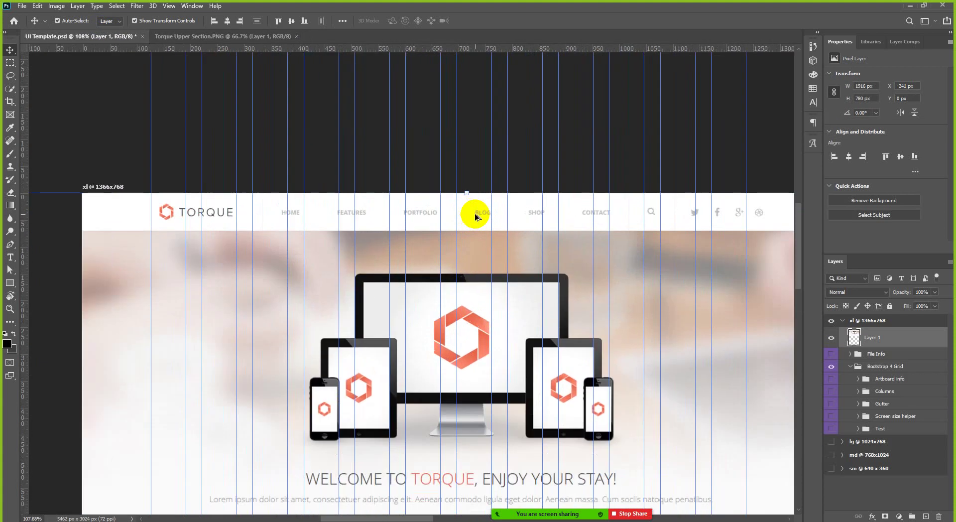
{"action": "scroll", "coordinate": [476, 239], "scroll_direction": "down", "scroll_amount": 2}
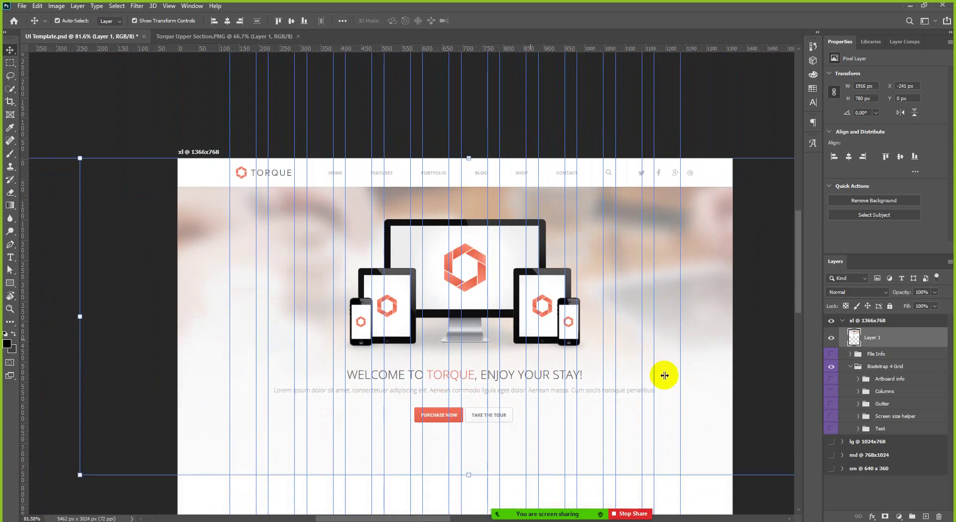
{"action": "scroll", "coordinate": [529, 405], "scroll_direction": "down", "scroll_amount": 3}
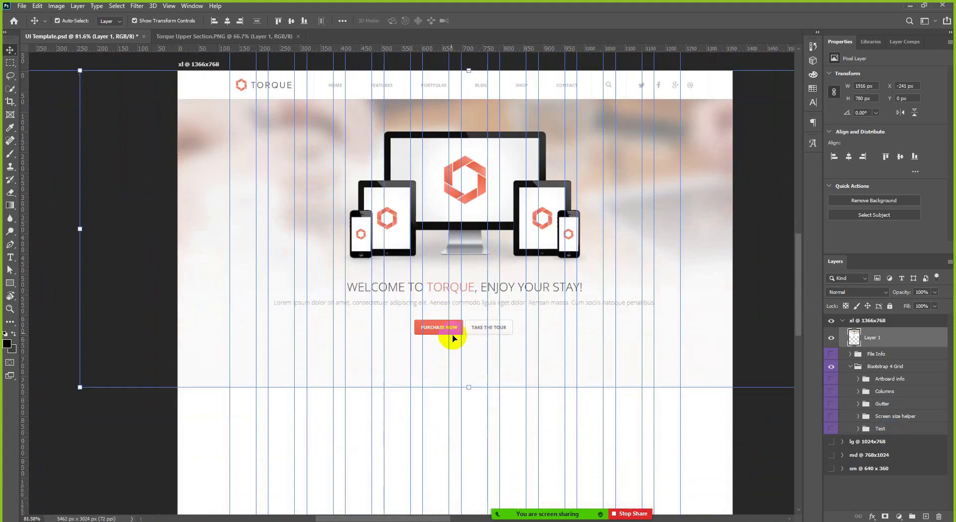
{"action": "scroll", "coordinate": [431, 277], "scroll_direction": "down", "scroll_amount": 4}
{"action": "scroll", "coordinate": [455, 207], "scroll_direction": "up", "scroll_amount": 8}
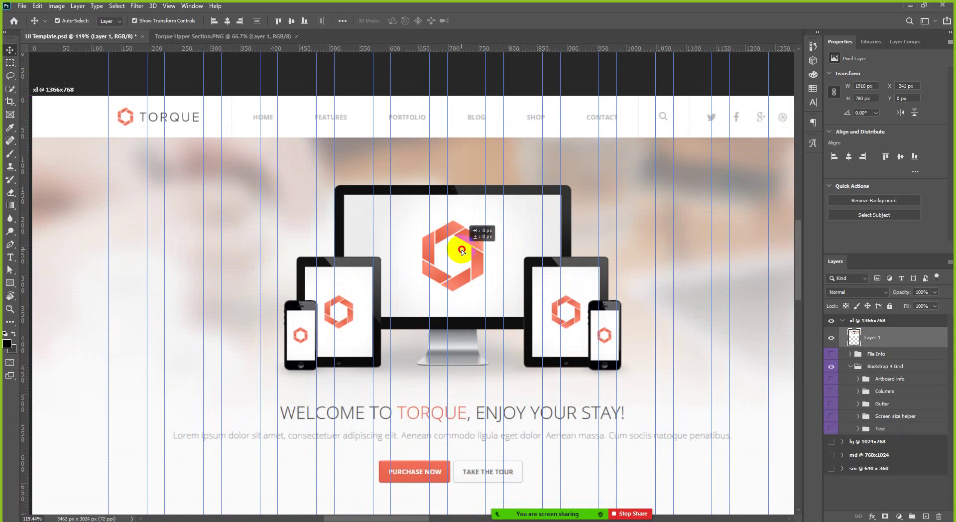
Step: Shift the Torque screenshot horizontally to X -232 px on the xl artboard, keeping Y at 0 px
{"action": "left_click", "coordinate": [462, 250]}
{"action": "key", "text": "Right"}
{"action": "key", "text": "Right"}
{"action": "key", "text": "Right"}
{"action": "key", "text": "Right"}
{"action": "key", "text": "Right"}
{"action": "key", "text": "Right"}
{"action": "key", "text": "Right"}
{"action": "key", "text": "Right"}
{"action": "key", "text": "Right"}
{"action": "key", "text": "Right"}
{"action": "key", "text": "Right"}
{"action": "key", "text": "Right"}
{"action": "key", "text": "Right"}
{"action": "key", "text": "Right"}
{"action": "key", "text": "Right"}
{"action": "key", "text": "Right"}
{"action": "key", "text": "Right"}
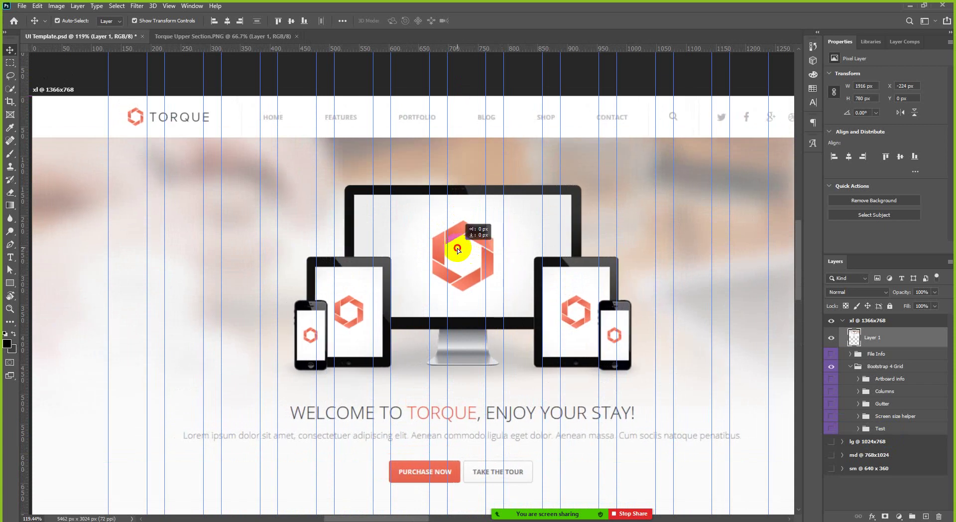
{"action": "left_click_drag", "start_coordinate": [458, 249], "coordinate": [448, 245]}
Step: Draw a green rectangle about 1349 x 81 px across the blank area below the Torque screenshot on the xl artboard
{"action": "scroll", "coordinate": [465, 213], "scroll_direction": "down", "scroll_amount": 5}
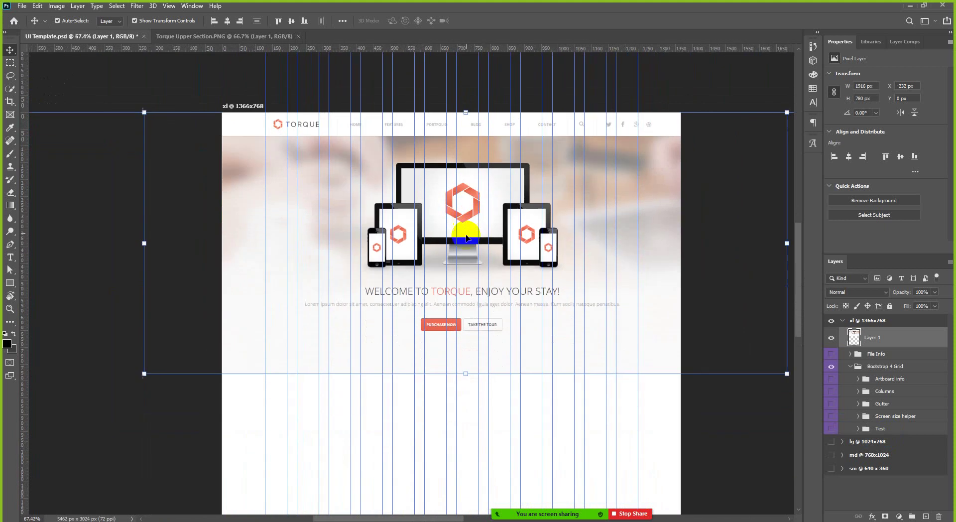
{"action": "scroll", "coordinate": [478, 310], "scroll_direction": "down", "scroll_amount": 5}
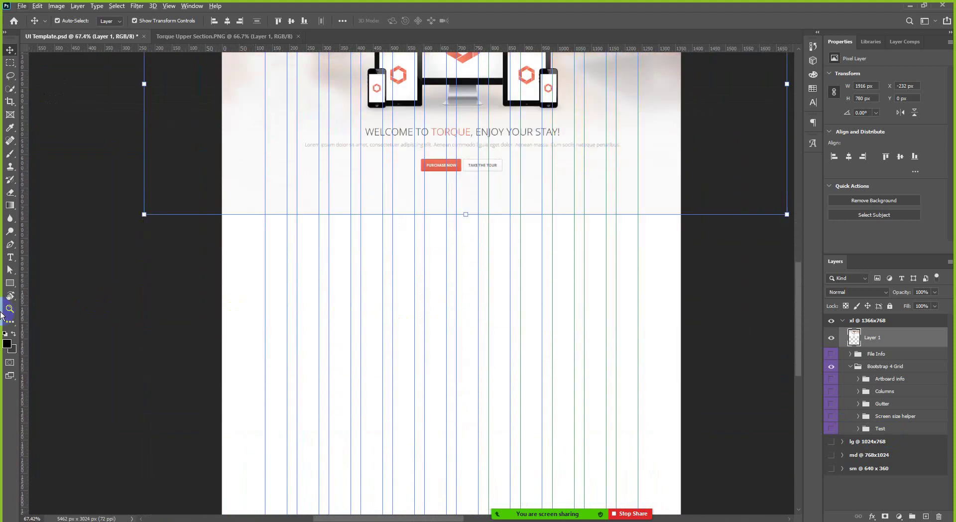
{"action": "left_click", "coordinate": [10, 283]}
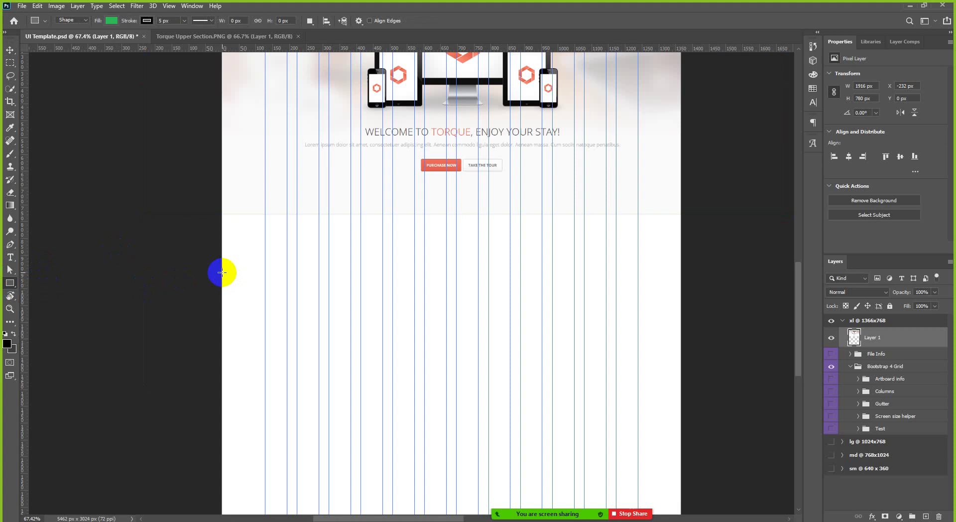
{"action": "left_click_drag", "start_coordinate": [222, 272], "coordinate": [675, 300]}
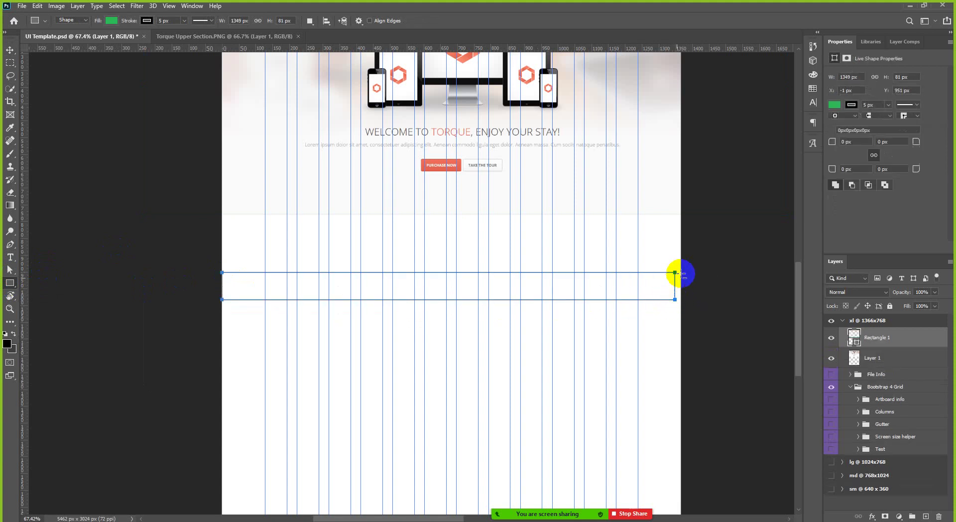
Step: Stretch the green rectangle to both side edges of the xl artboard, giving it X 0 px and a width of 1366 px
{"action": "scroll", "coordinate": [680, 273], "scroll_direction": "up", "scroll_amount": 5}
{"action": "key", "text": "v"}
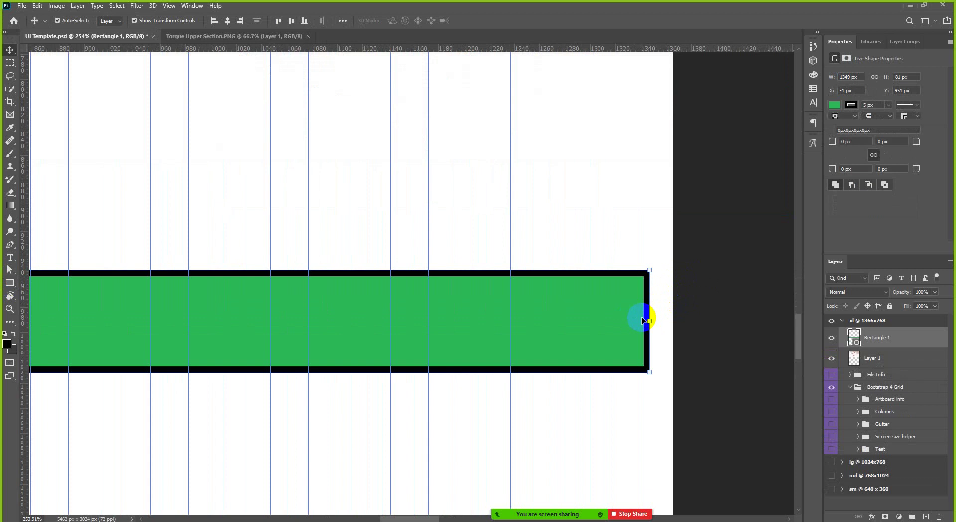
{"action": "left_click_drag", "start_coordinate": [654, 320], "coordinate": [675, 320]}
{"action": "scroll", "coordinate": [713, 283], "scroll_direction": "down", "scroll_amount": 2}
{"action": "scroll", "coordinate": [713, 283], "scroll_direction": "down", "scroll_amount": 2}
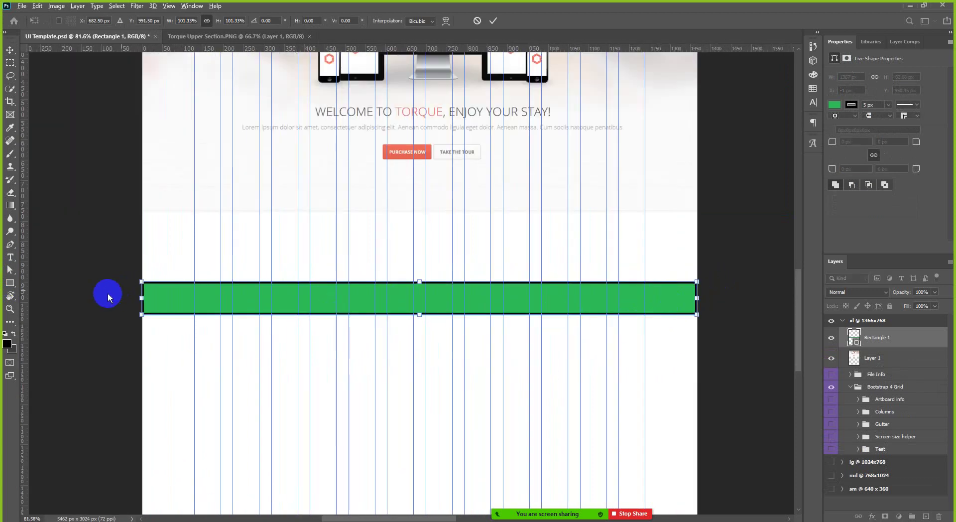
{"action": "scroll", "coordinate": [135, 298], "scroll_direction": "up", "scroll_amount": 2}
{"action": "scroll", "coordinate": [137, 301], "scroll_direction": "up", "scroll_amount": 9}
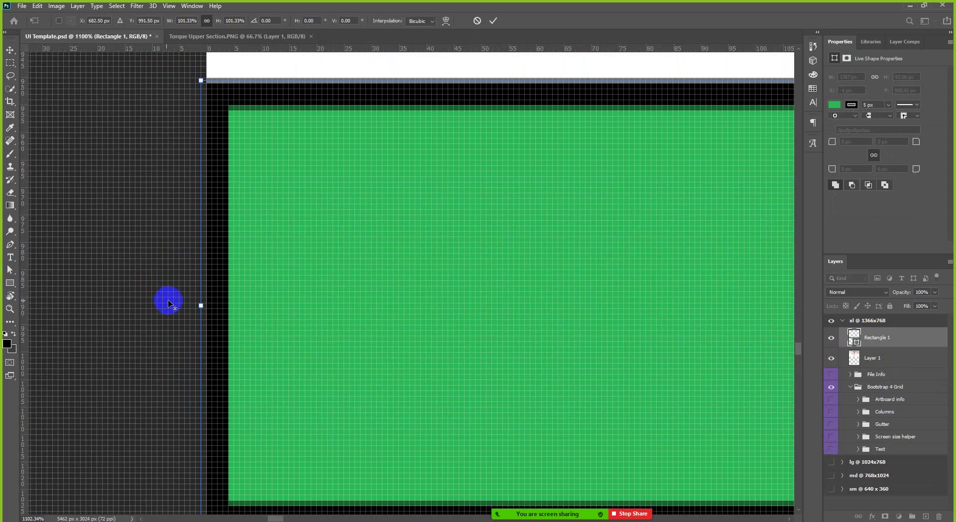
{"action": "left_click_drag", "start_coordinate": [224, 310], "coordinate": [231, 314]}
{"action": "scroll", "coordinate": [252, 322], "scroll_direction": "down", "scroll_amount": 3}
{"action": "scroll", "coordinate": [274, 313], "scroll_direction": "down", "scroll_amount": 1}
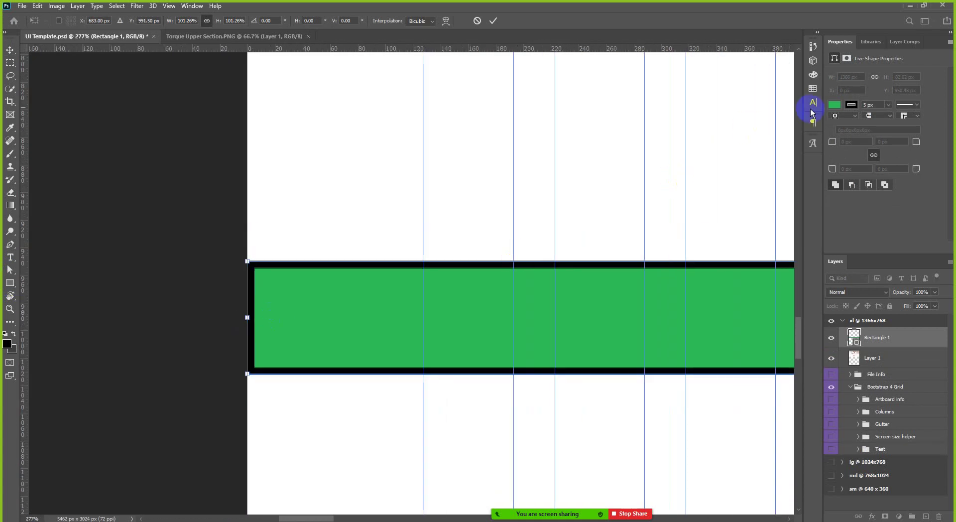
{"action": "left_click", "coordinate": [493, 21]}
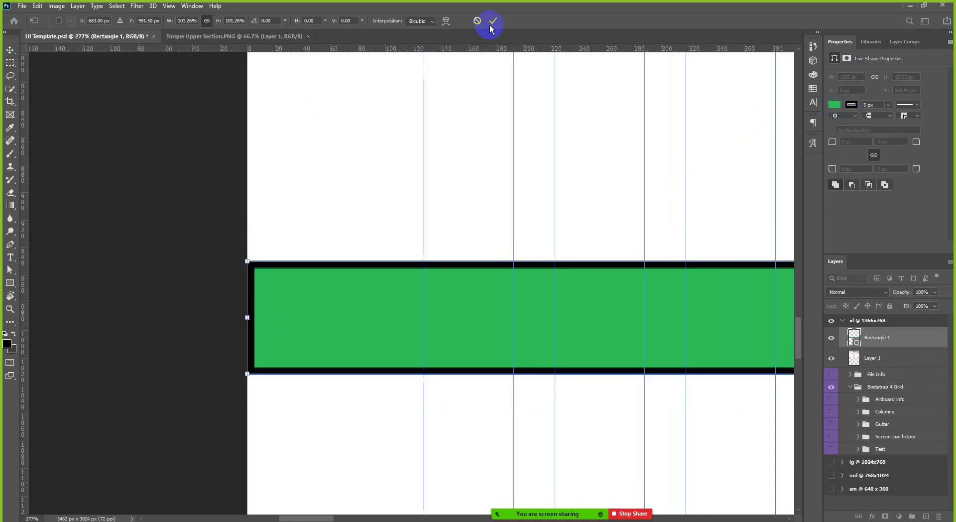
Step: Remove the black stroke from the green rectangle
{"action": "left_click", "coordinate": [851, 105]}
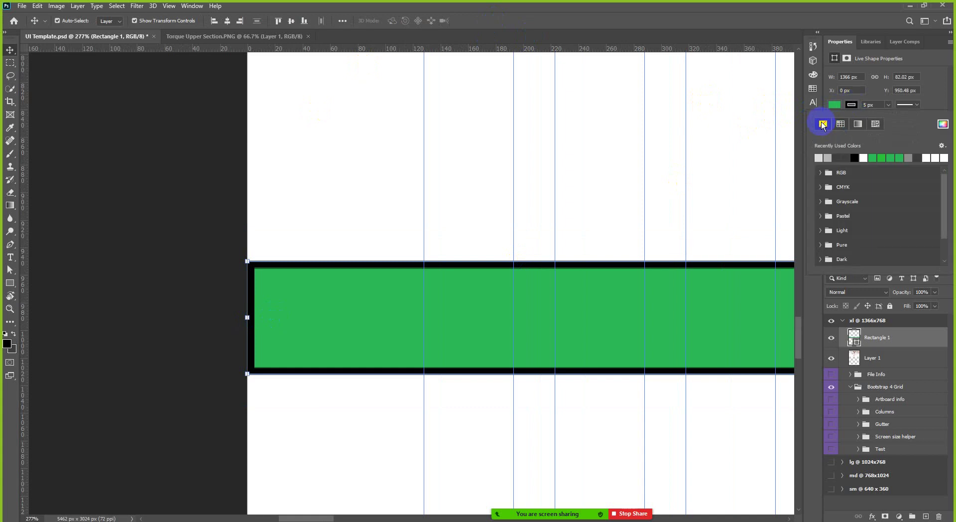
{"action": "left_click", "coordinate": [823, 124]}
{"action": "left_click", "coordinate": [116, 175]}
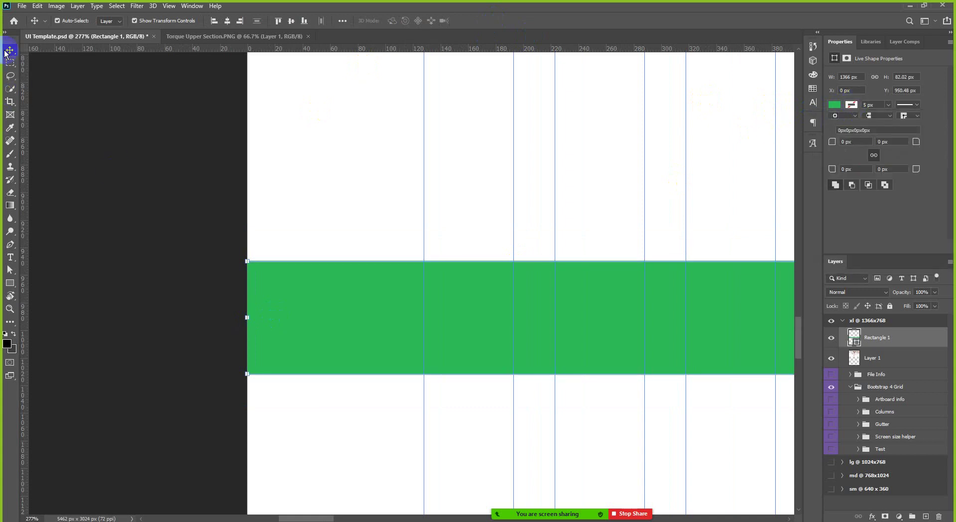
Step: Select the green rectangle together with the Torque screenshot and align their horizontal centres
{"action": "scroll", "coordinate": [169, 323], "scroll_direction": "down", "scroll_amount": 6}
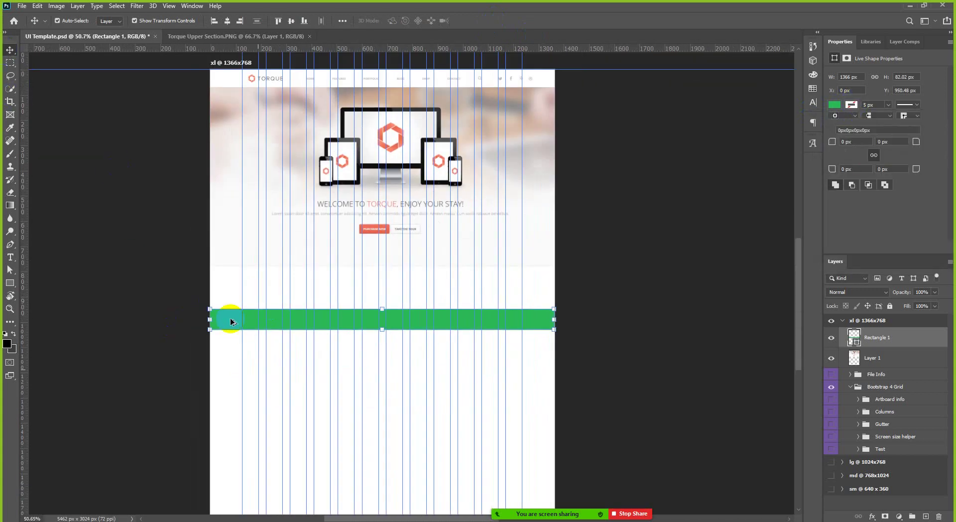
{"action": "scroll", "coordinate": [581, 334], "scroll_direction": "up", "scroll_amount": 4}
{"action": "scroll", "coordinate": [581, 336], "scroll_direction": "down", "scroll_amount": 2}
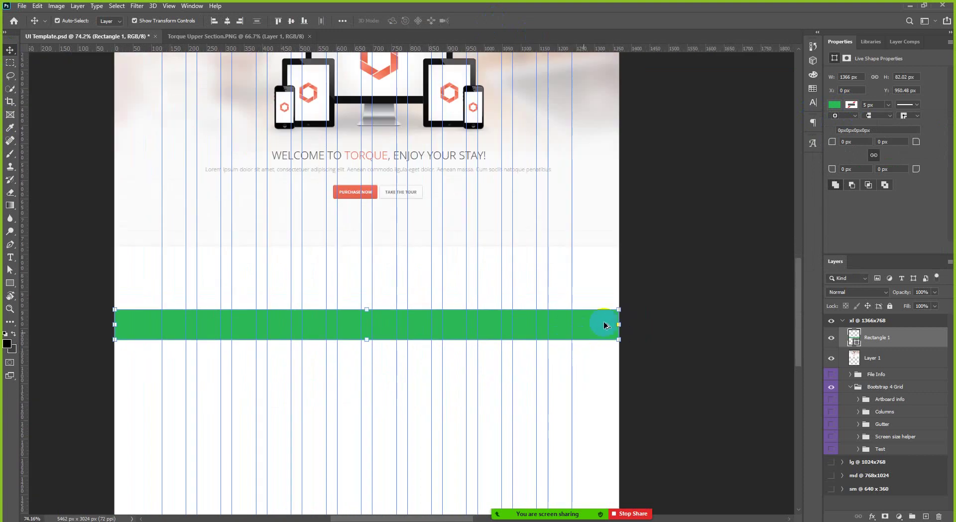
{"action": "scroll", "coordinate": [608, 325], "scroll_direction": "up", "scroll_amount": 3}
{"action": "scroll", "coordinate": [624, 324], "scroll_direction": "up", "scroll_amount": 2}
{"action": "scroll", "coordinate": [609, 329], "scroll_direction": "down", "scroll_amount": 4}
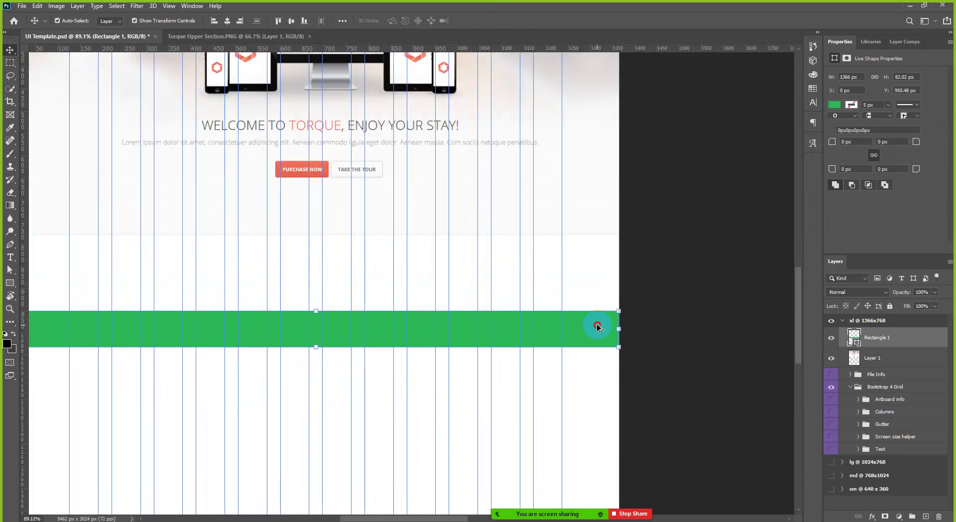
{"action": "scroll", "coordinate": [597, 323], "scroll_direction": "down", "scroll_amount": 2}
{"action": "left_click", "coordinate": [458, 194], "text": "shift"}
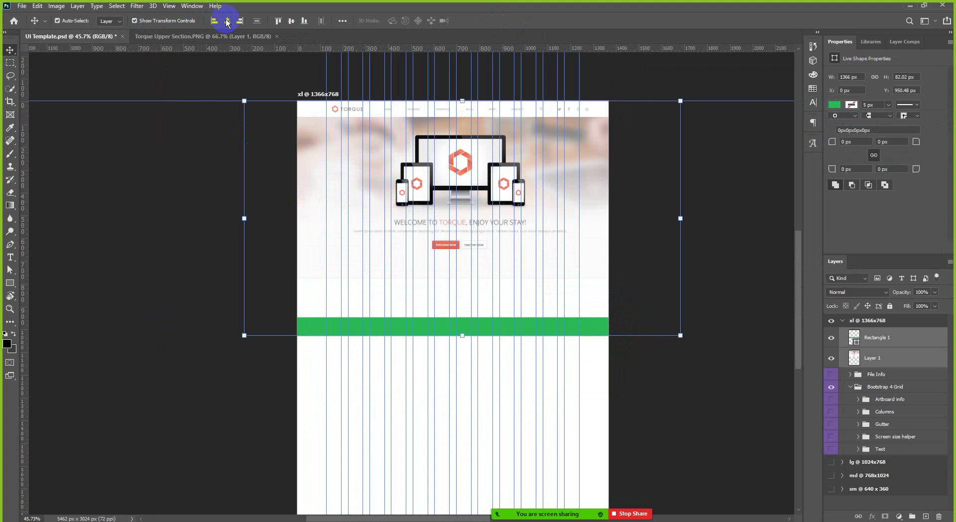
Step: Move the rectangle and screenshot together until the rectangle fits the artboard's width at X 0 px, and deselect them
{"action": "scroll", "coordinate": [304, 323], "scroll_direction": "up", "scroll_amount": 4}
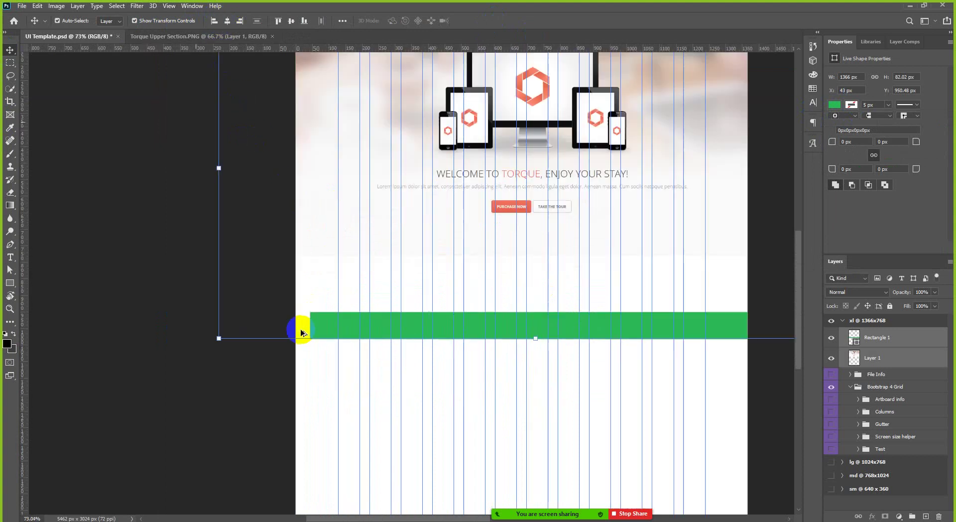
{"action": "scroll", "coordinate": [327, 335], "scroll_direction": "up", "scroll_amount": 2}
{"action": "left_click_drag", "start_coordinate": [350, 326], "coordinate": [297, 317]}
{"action": "scroll", "coordinate": [299, 317], "scroll_direction": "down", "scroll_amount": 6}
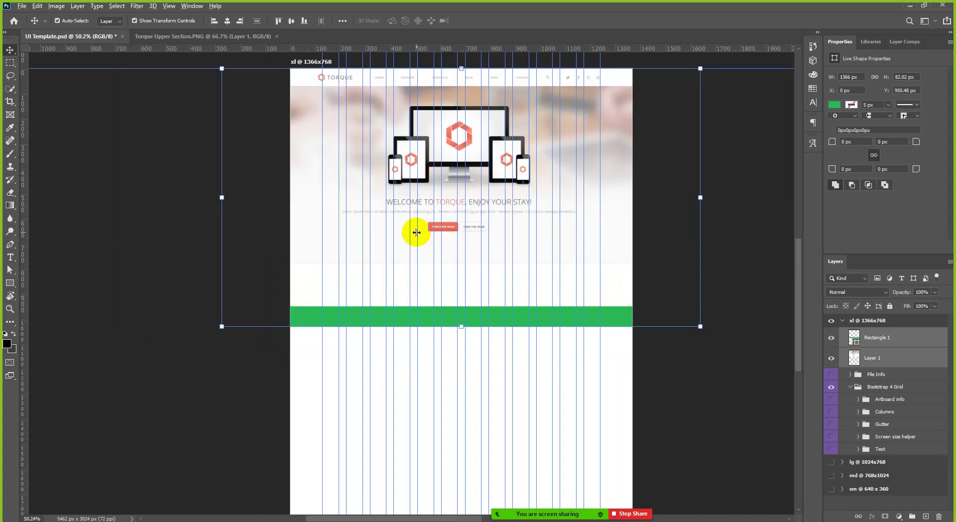
{"action": "scroll", "coordinate": [414, 229], "scroll_direction": "down", "scroll_amount": 1}
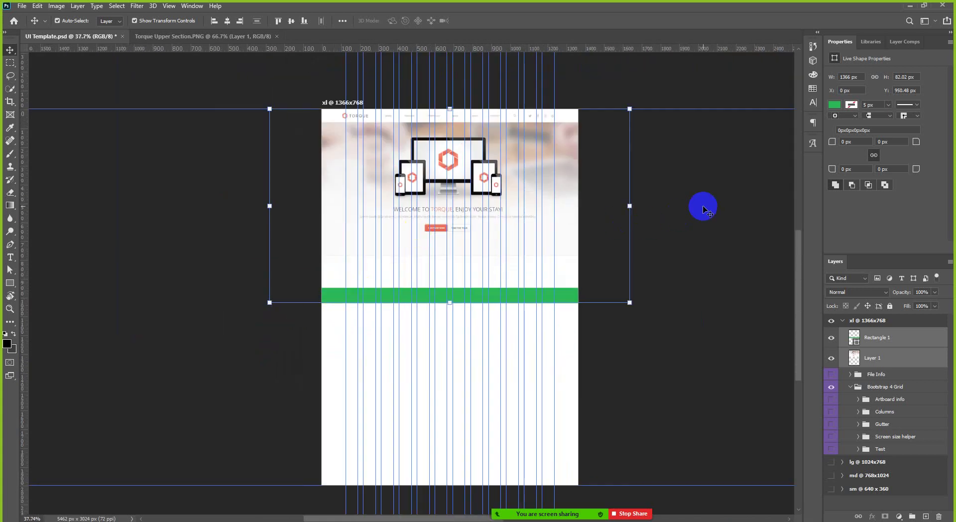
{"action": "left_click", "coordinate": [703, 209]}
Step: Select the Torque screenshot and add a vertical guide at its horizontal centre
{"action": "scroll", "coordinate": [455, 110], "scroll_direction": "up", "scroll_amount": 5}
{"action": "left_click", "coordinate": [471, 219]}
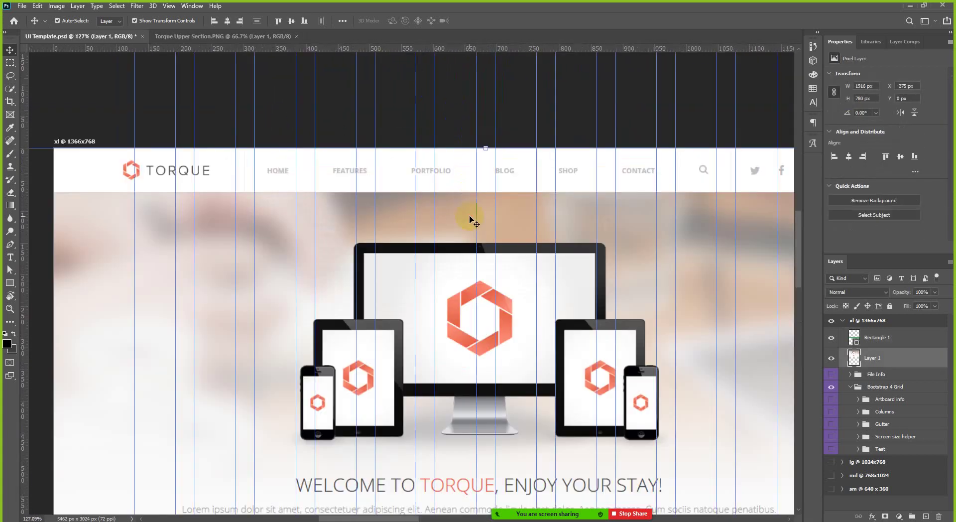
{"action": "scroll", "coordinate": [468, 218], "scroll_direction": "down", "scroll_amount": 2}
{"action": "scroll", "coordinate": [477, 169], "scroll_direction": "up", "scroll_amount": 4}
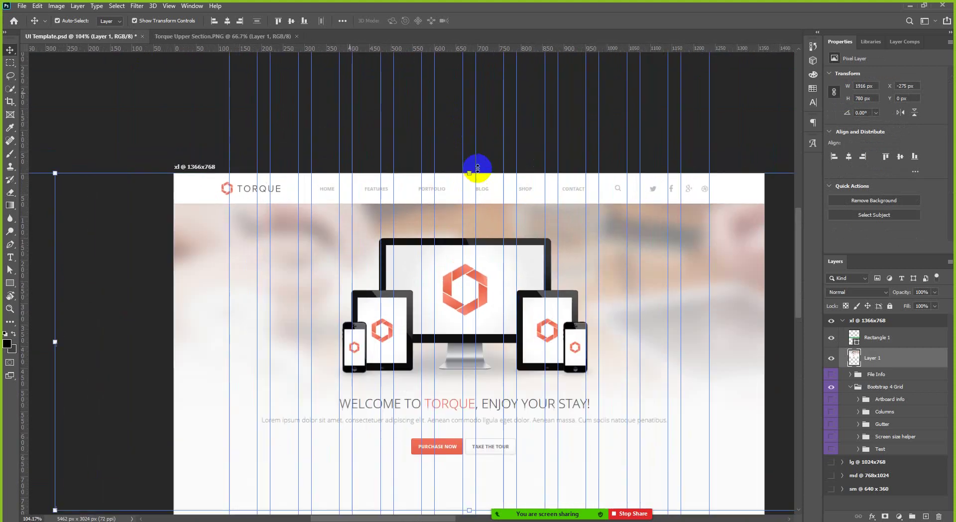
{"action": "scroll", "coordinate": [478, 168], "scroll_direction": "up", "scroll_amount": 2}
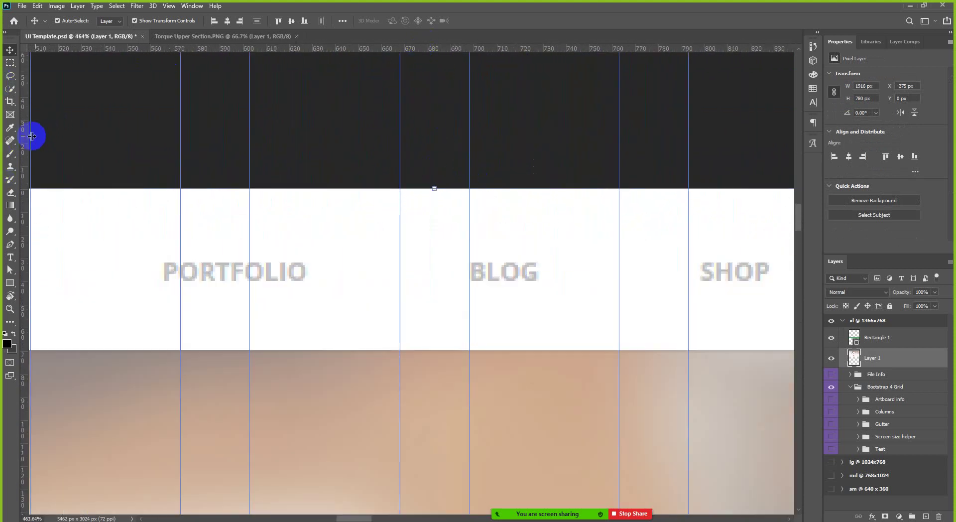
{"action": "left_click_drag", "start_coordinate": [24, 141], "coordinate": [437, 165]}
{"action": "scroll", "coordinate": [437, 164], "scroll_direction": "down", "scroll_amount": 5}
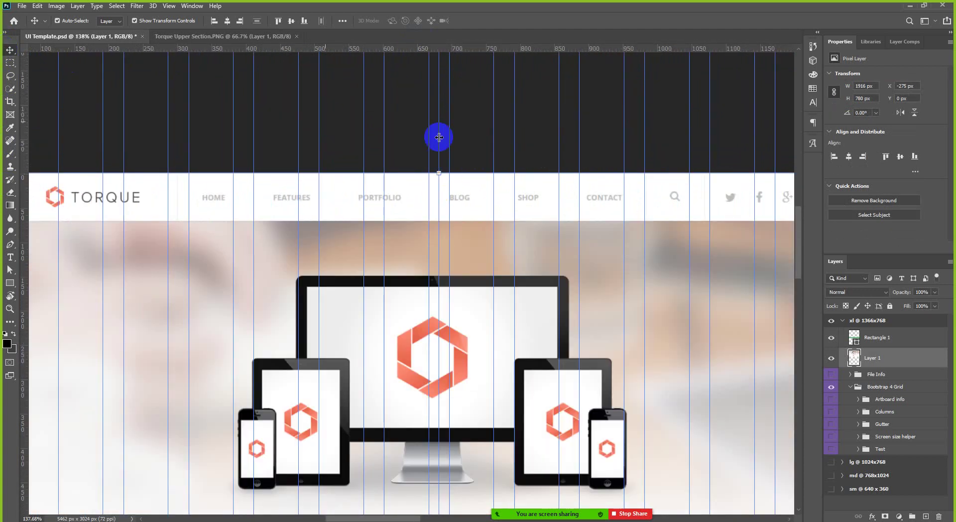
{"action": "scroll", "coordinate": [468, 187], "scroll_direction": "down", "scroll_amount": 2}
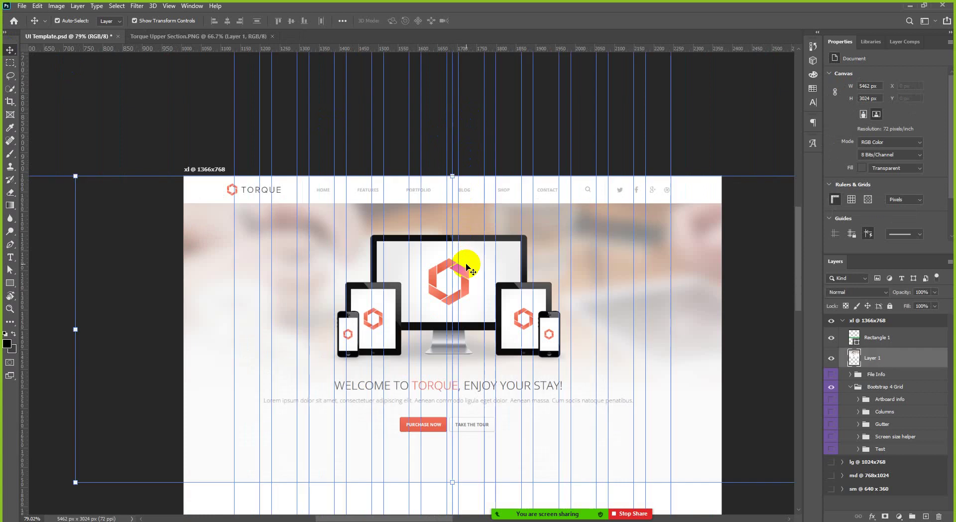
Step: Add a text layer reading "Home" in Proxima Nova Bold over the HOME item of the screenshot's navigation bar
{"action": "scroll", "coordinate": [214, 219], "scroll_direction": "up", "scroll_amount": 6}
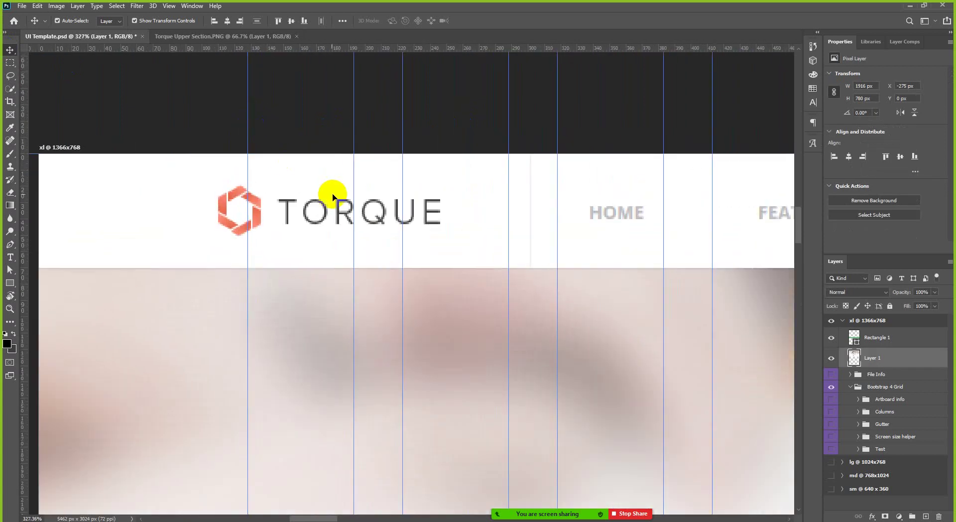
{"action": "scroll", "coordinate": [332, 199], "scroll_direction": "down", "scroll_amount": 2}
{"action": "scroll", "coordinate": [465, 196], "scroll_direction": "up", "scroll_amount": 4}
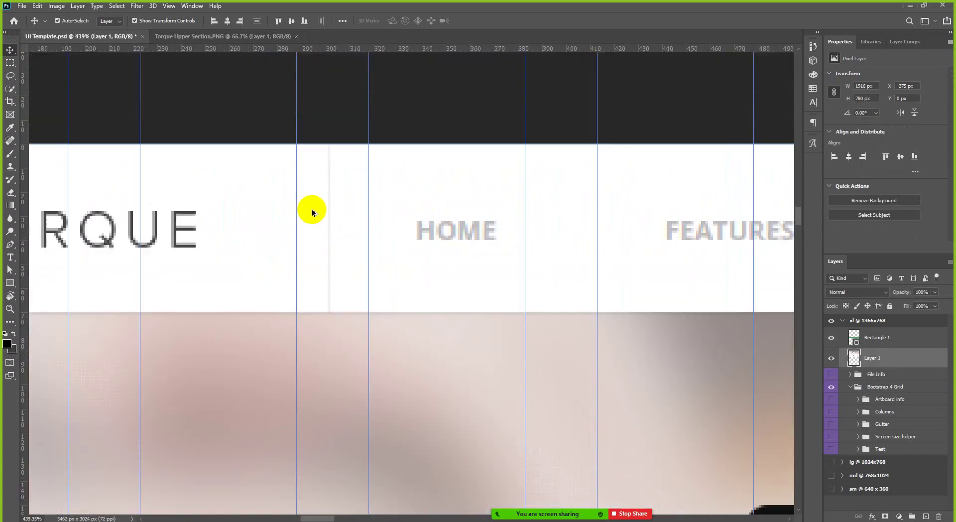
{"action": "left_click", "coordinate": [432, 124]}
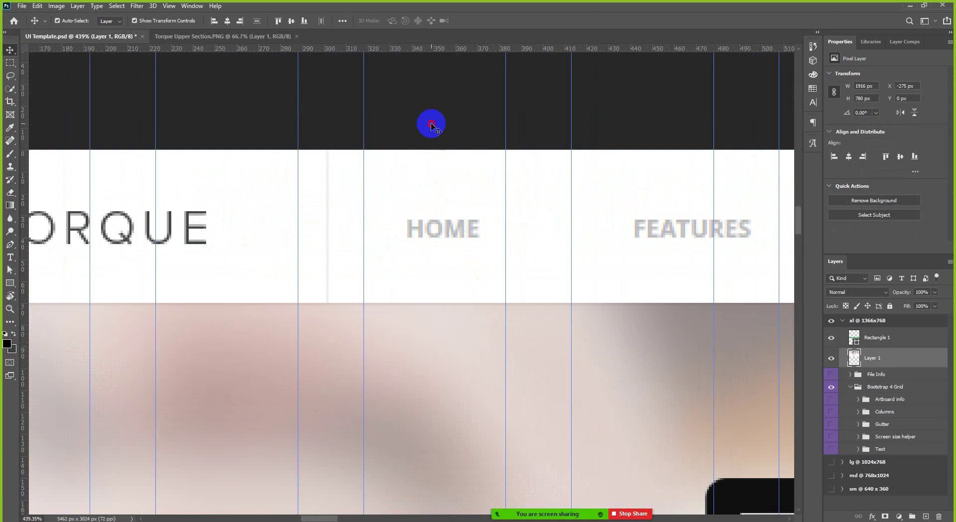
{"action": "scroll", "coordinate": [405, 194], "scroll_direction": "down", "scroll_amount": 3}
{"action": "scroll", "coordinate": [405, 196], "scroll_direction": "up", "scroll_amount": 4}
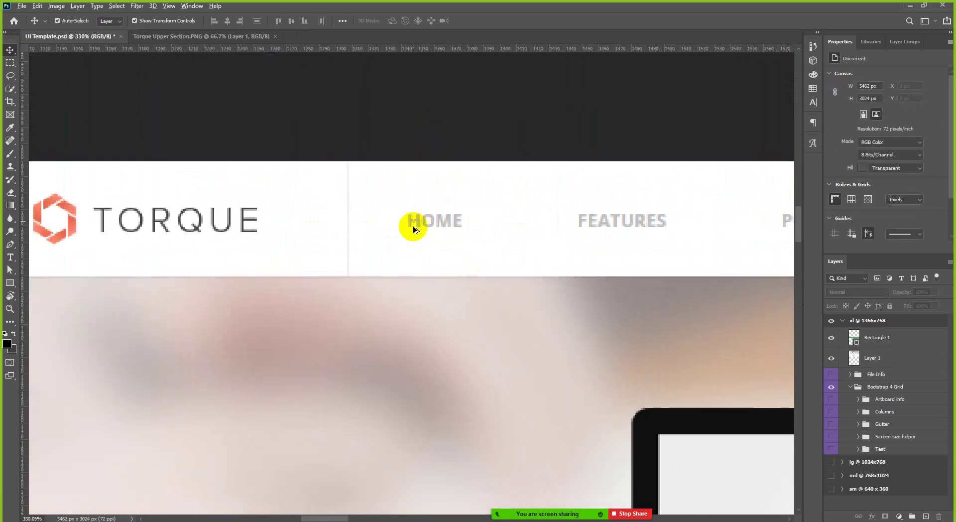
{"action": "key", "text": "t"}
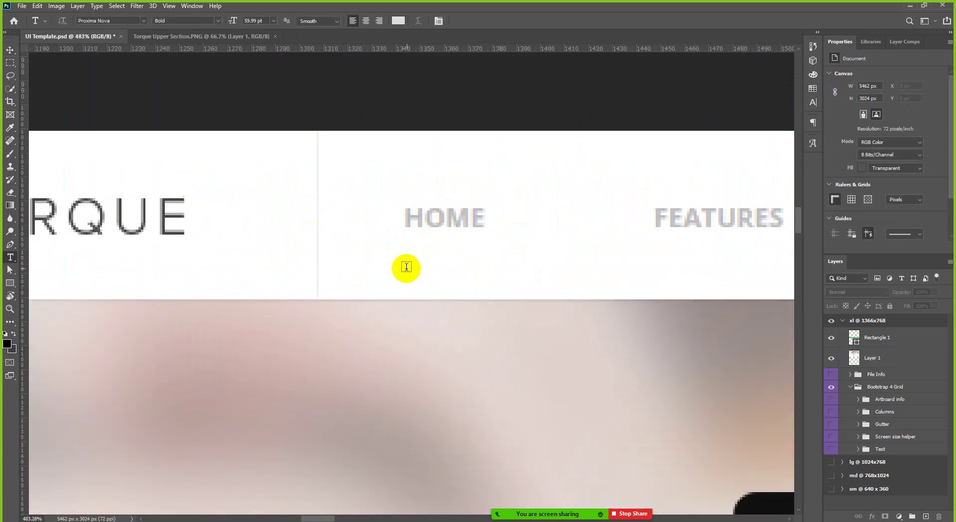
{"action": "left_click", "coordinate": [512, 267]}
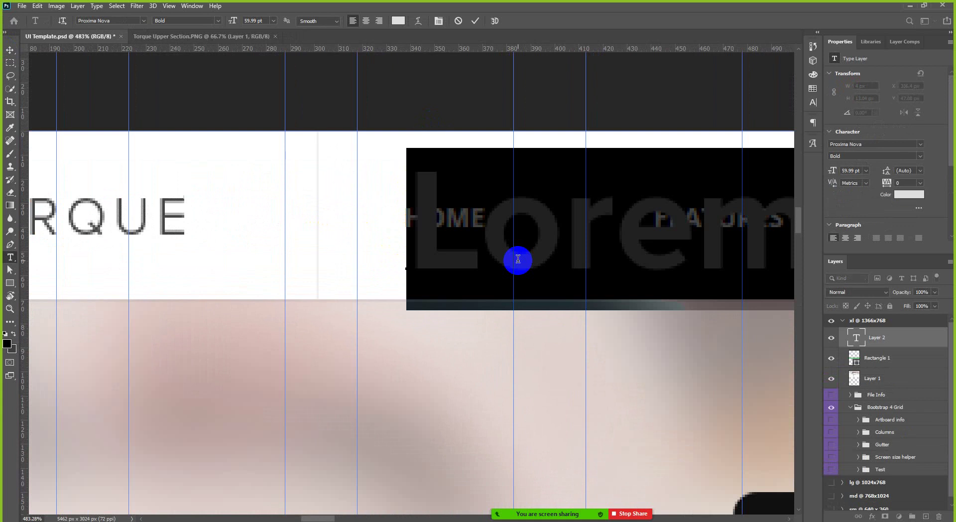
{"action": "type", "text": "Home"}
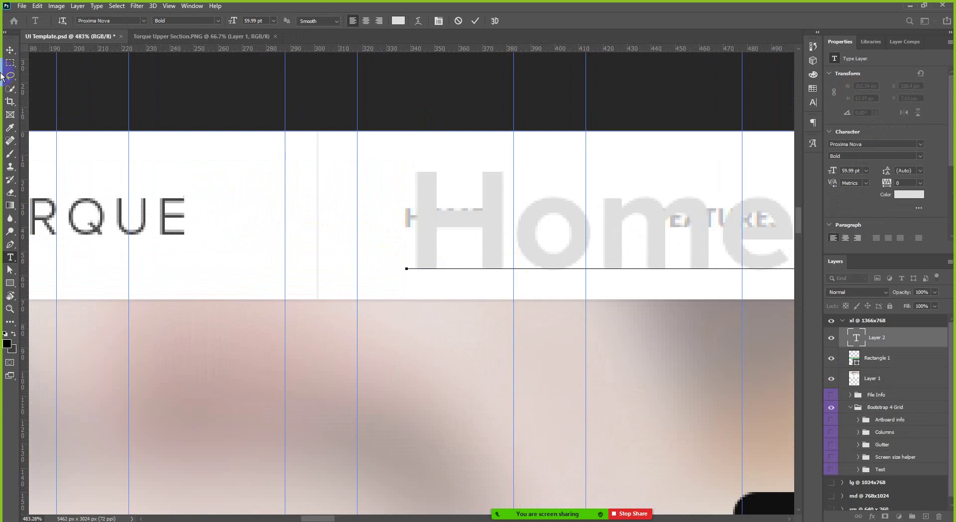
{"action": "left_click", "coordinate": [10, 48]}
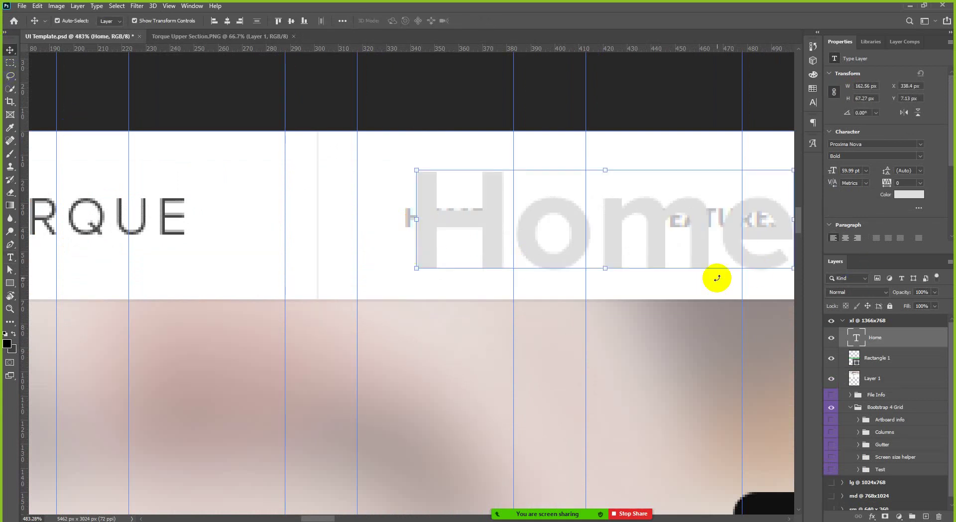
Step: Set the font size of the Home text to 12 pt
{"action": "left_click", "coordinate": [813, 103]}
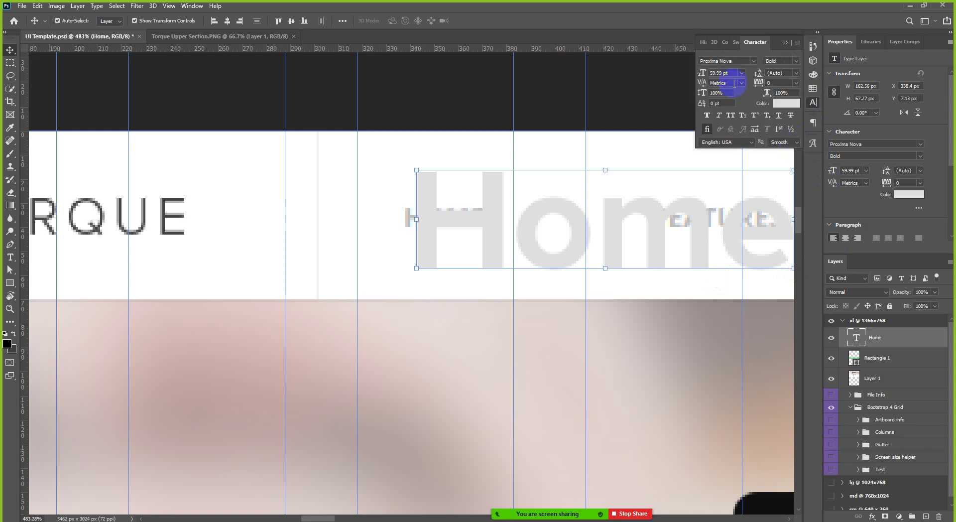
{"action": "left_click", "coordinate": [740, 73]}
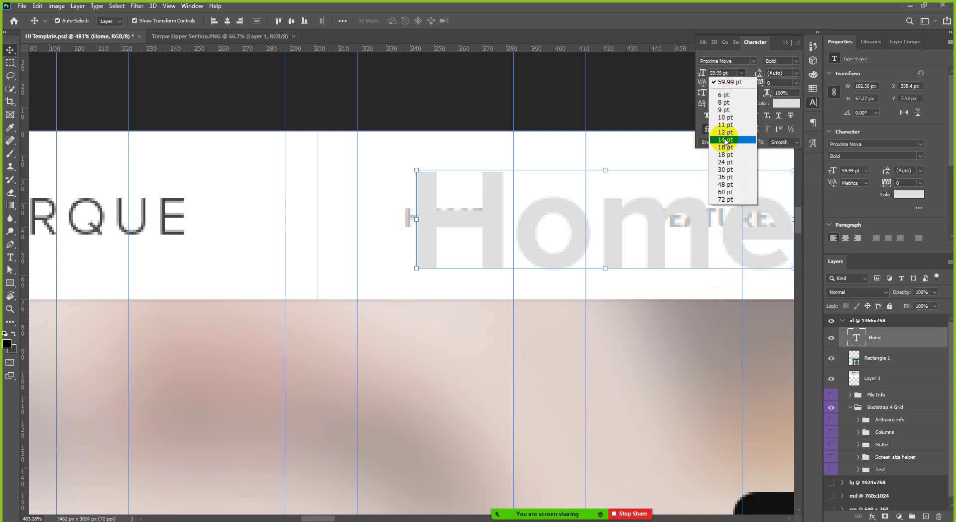
{"action": "left_click", "coordinate": [726, 132]}
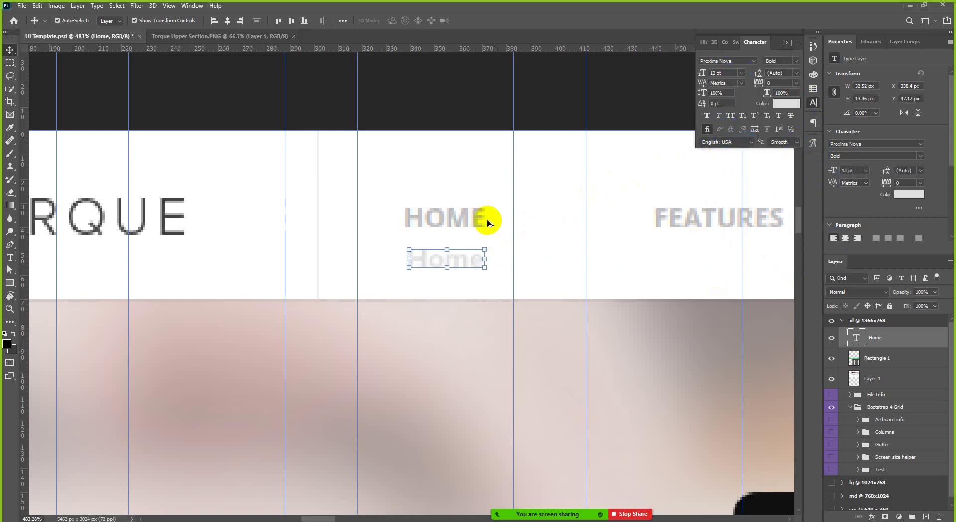
Step: Set the Home text to all caps and recolour it with a colour sampled from the screenshot's HOME lettering
{"action": "scroll", "coordinate": [487, 216], "scroll_direction": "up", "scroll_amount": 6}
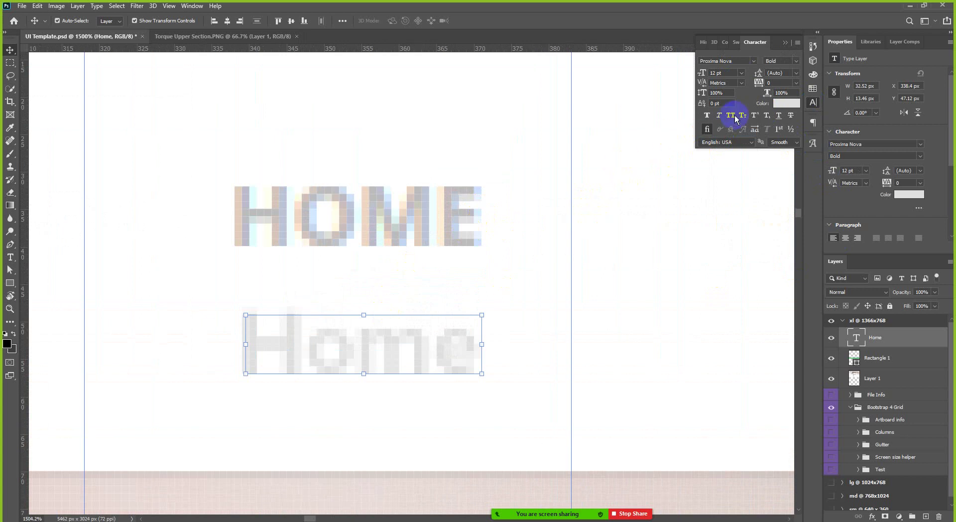
{"action": "left_click", "coordinate": [730, 115]}
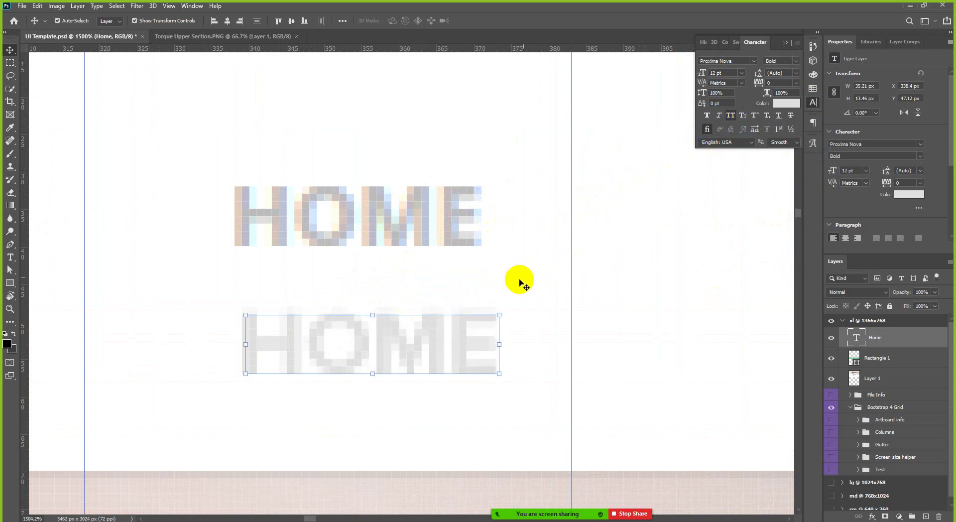
{"action": "left_click", "coordinate": [786, 103]}
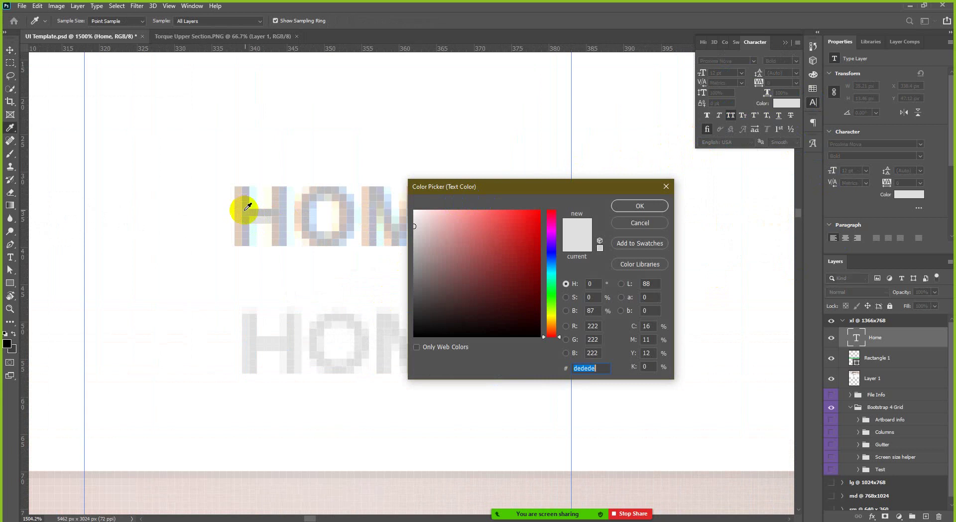
{"action": "left_click", "coordinate": [632, 204]}
{"action": "scroll", "coordinate": [508, 213], "scroll_direction": "down", "scroll_amount": 3}
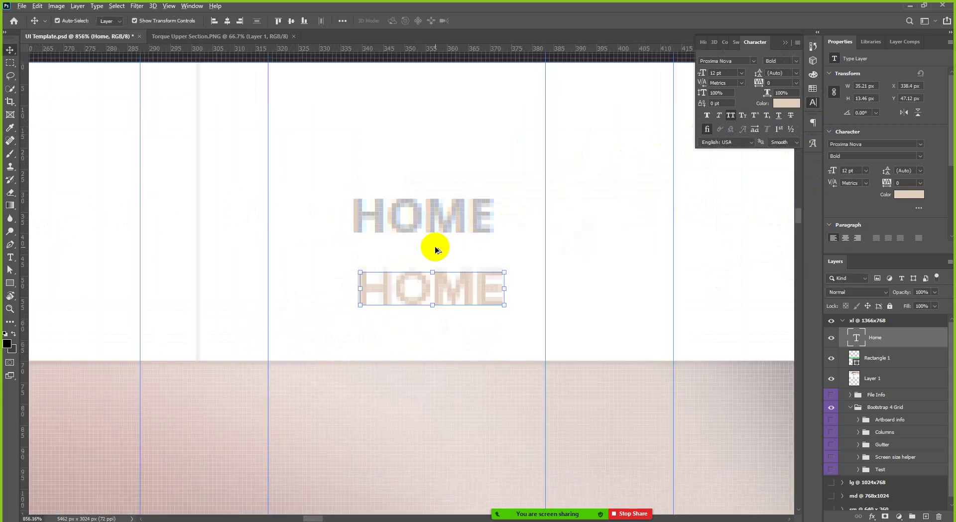
Step: Move the Home text directly over the screenshot's HOME item, at X 337.4 px and Y 30.12 px
{"action": "scroll", "coordinate": [448, 264], "scroll_direction": "up", "scroll_amount": 2}
{"action": "scroll", "coordinate": [483, 319], "scroll_direction": "down", "scroll_amount": 1}
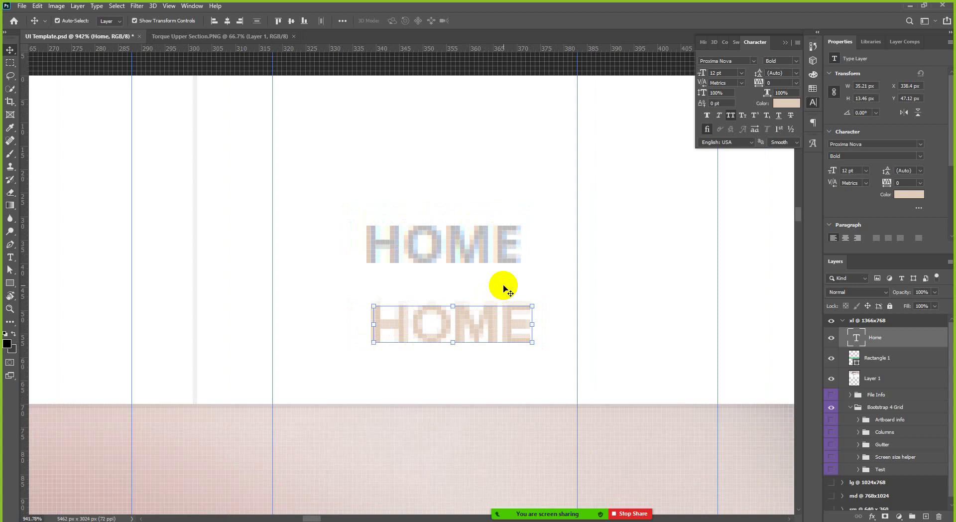
{"action": "scroll", "coordinate": [356, 337], "scroll_direction": "up", "scroll_amount": 2}
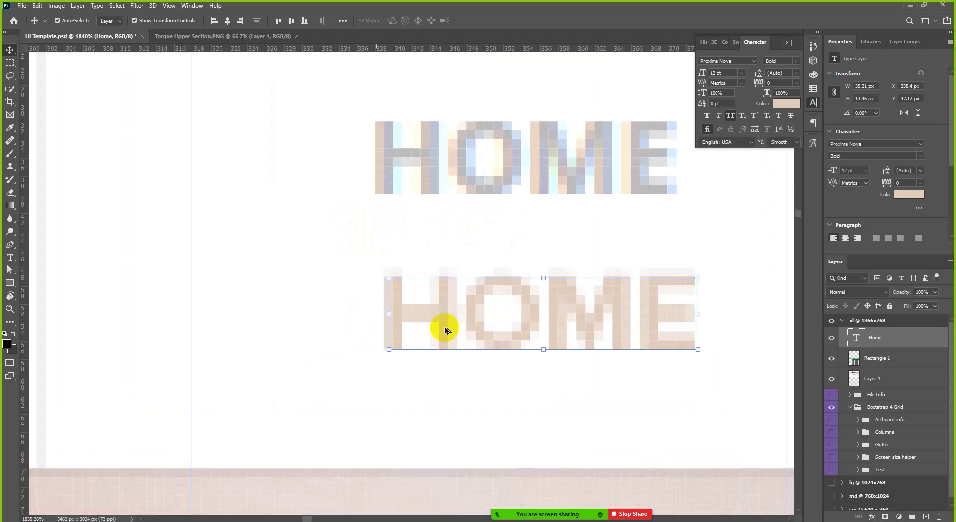
{"action": "left_click_drag", "start_coordinate": [447, 324], "coordinate": [433, 320]}
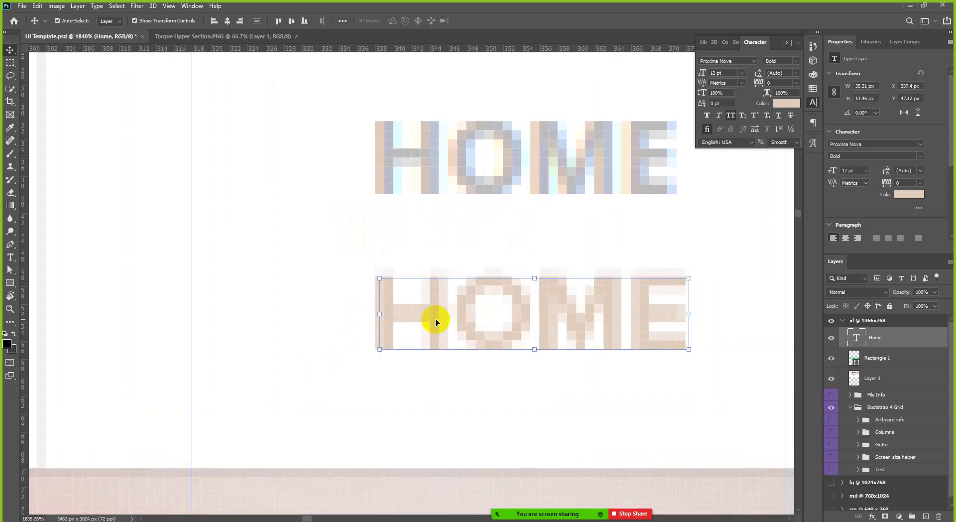
{"action": "scroll", "coordinate": [404, 273], "scroll_direction": "down", "scroll_amount": 2}
{"action": "left_click_drag", "start_coordinate": [438, 275], "coordinate": [439, 200]}
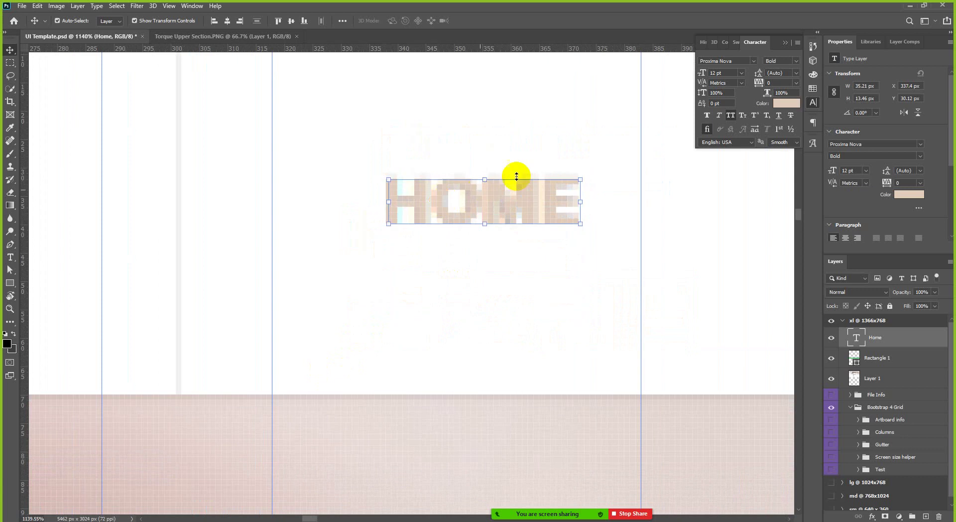
{"action": "scroll", "coordinate": [539, 166], "scroll_direction": "up", "scroll_amount": 2}
{"action": "scroll", "coordinate": [539, 166], "scroll_direction": "up", "scroll_amount": 2}
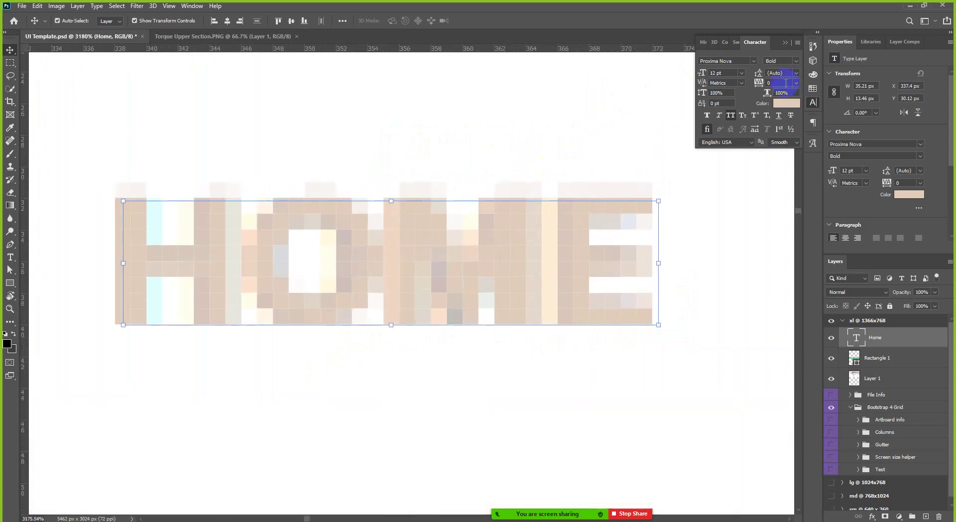
Step: Move the Home text 10 px below the screenshot's HOME item to compare their widths, and return it over the item
{"action": "scroll", "coordinate": [517, 234], "scroll_direction": "down", "scroll_amount": 2}
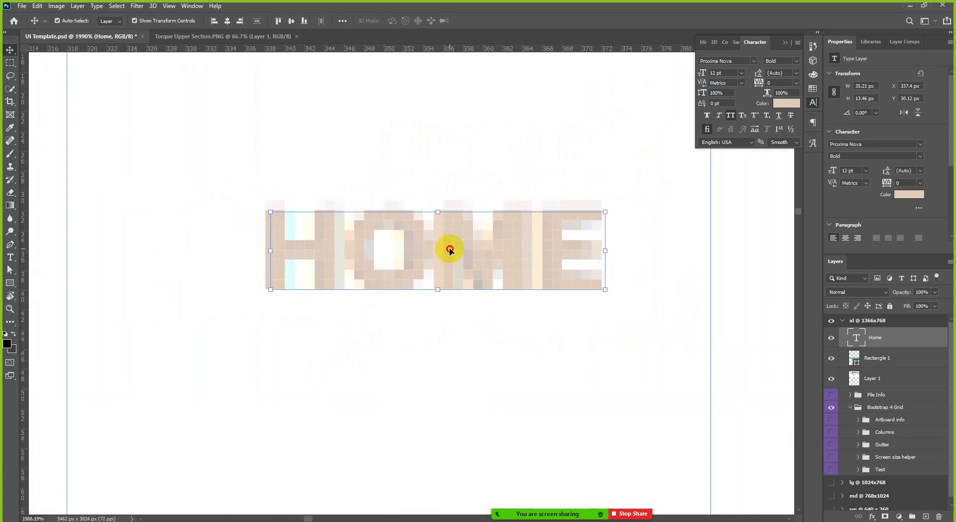
{"action": "left_click_drag", "start_coordinate": [450, 250], "coordinate": [455, 352]}
{"action": "scroll", "coordinate": [466, 316], "scroll_direction": "down", "scroll_amount": 2}
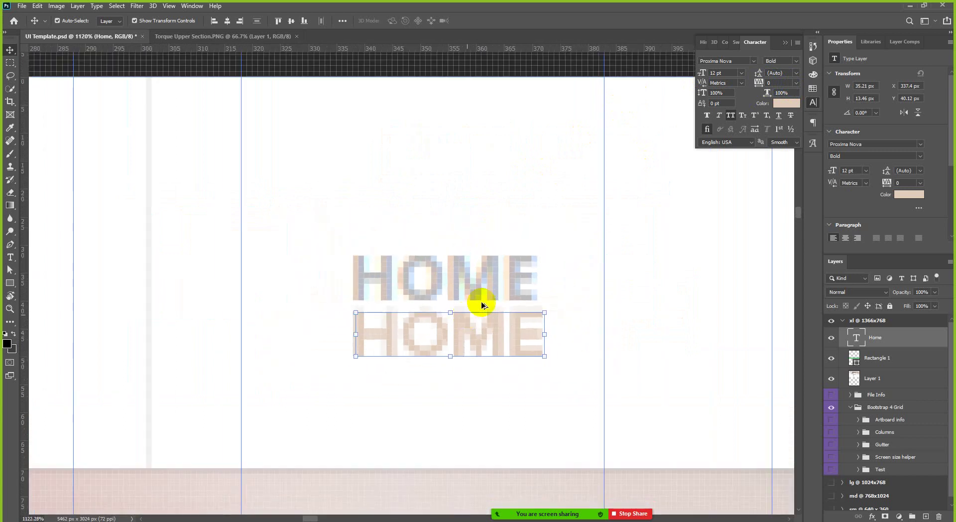
{"action": "scroll", "coordinate": [496, 249], "scroll_direction": "down", "scroll_amount": 5}
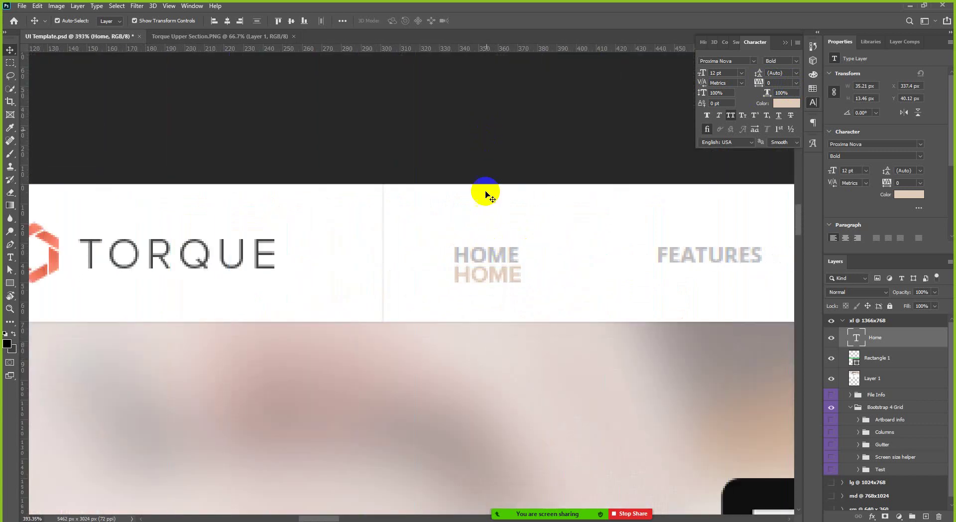
{"action": "scroll", "coordinate": [485, 253], "scroll_direction": "up", "scroll_amount": 5}
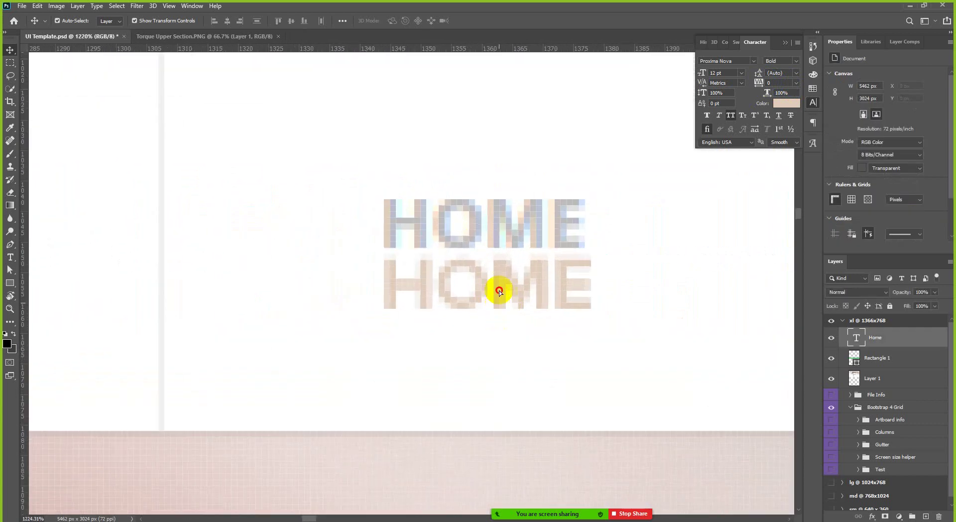
{"action": "left_click_drag", "start_coordinate": [499, 291], "coordinate": [494, 239]}
{"action": "scroll", "coordinate": [327, 298], "scroll_direction": "down", "scroll_amount": 5}
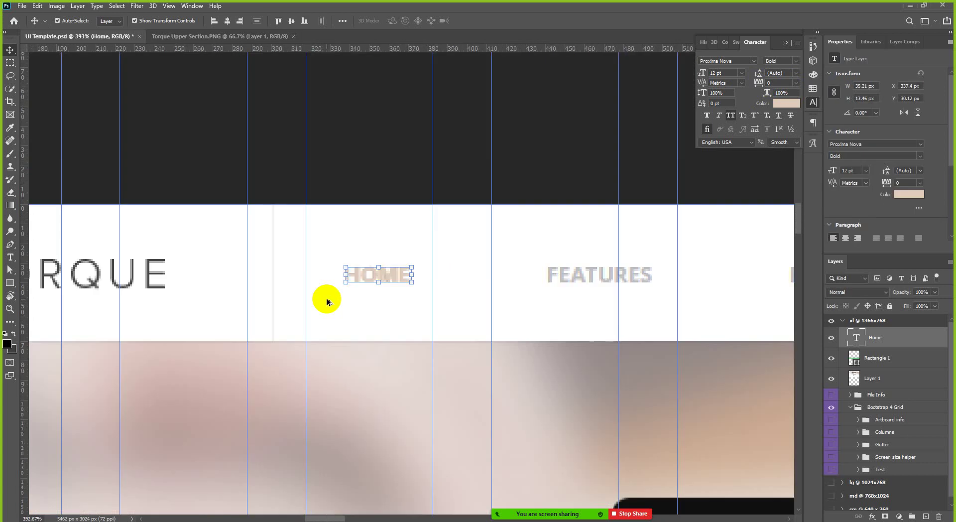
Step: Tighten the tracking of the Home text to match the screenshot's HOME item, trying -5 and -10 and settling on -25
{"action": "scroll", "coordinate": [301, 291], "scroll_direction": "up", "scroll_amount": 6}
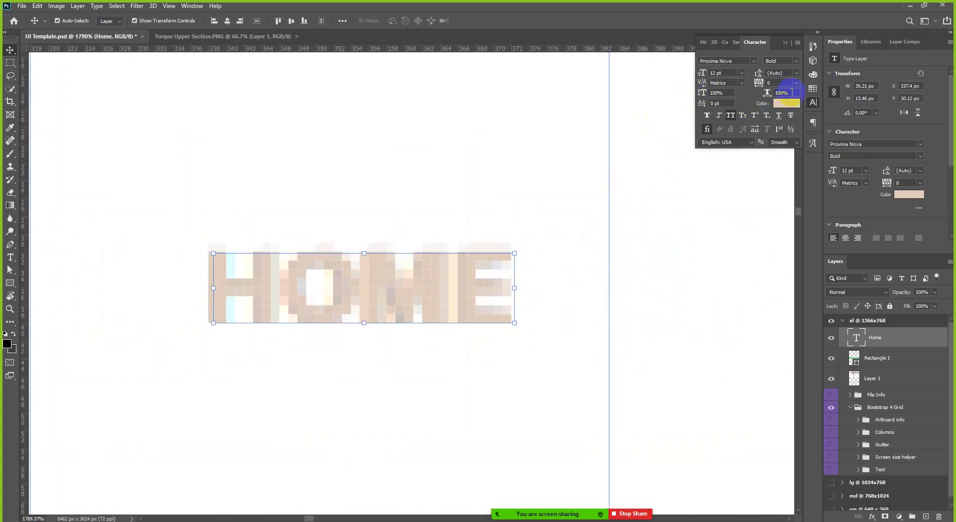
{"action": "left_click", "coordinate": [798, 84]}
{"action": "left_click", "coordinate": [781, 127]}
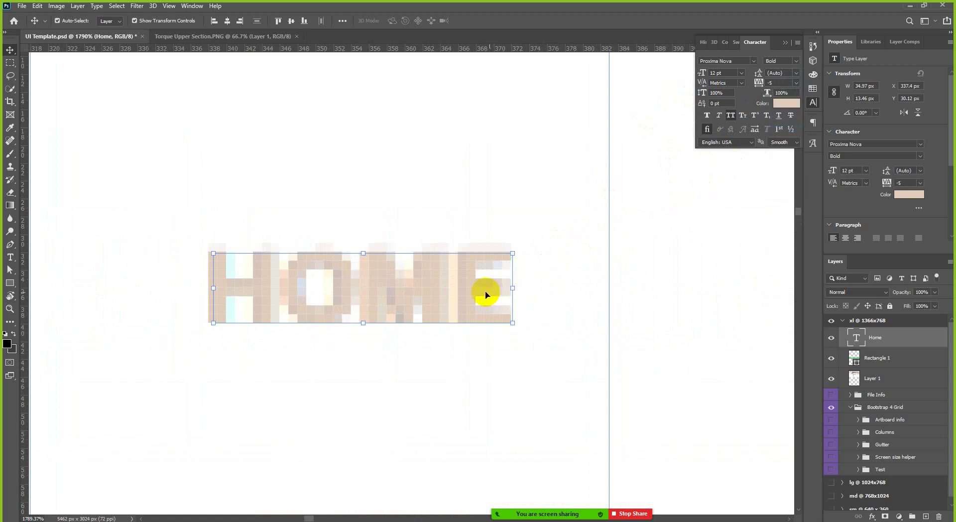
{"action": "left_click", "coordinate": [798, 85]}
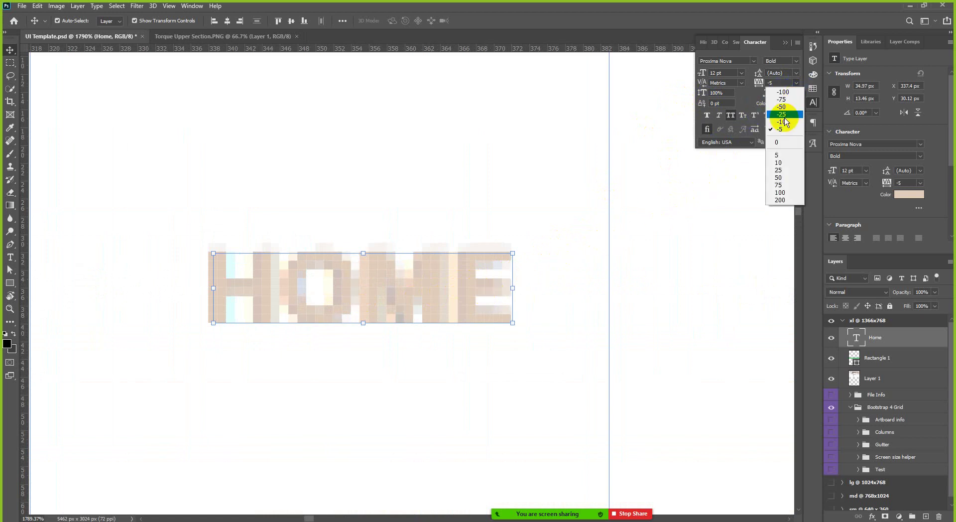
{"action": "left_click", "coordinate": [781, 122]}
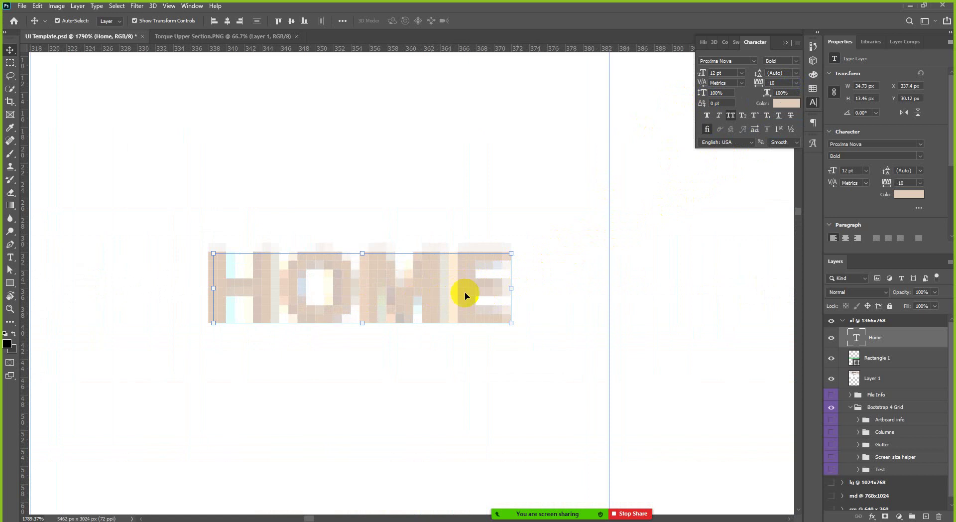
{"action": "left_click_drag", "start_coordinate": [461, 294], "coordinate": [463, 384]}
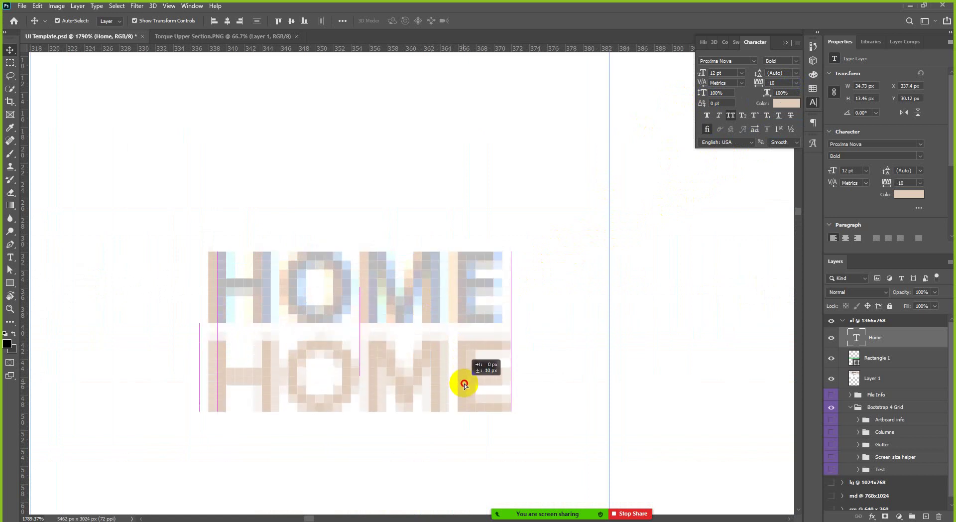
{"action": "key", "text": "ctrl+z"}
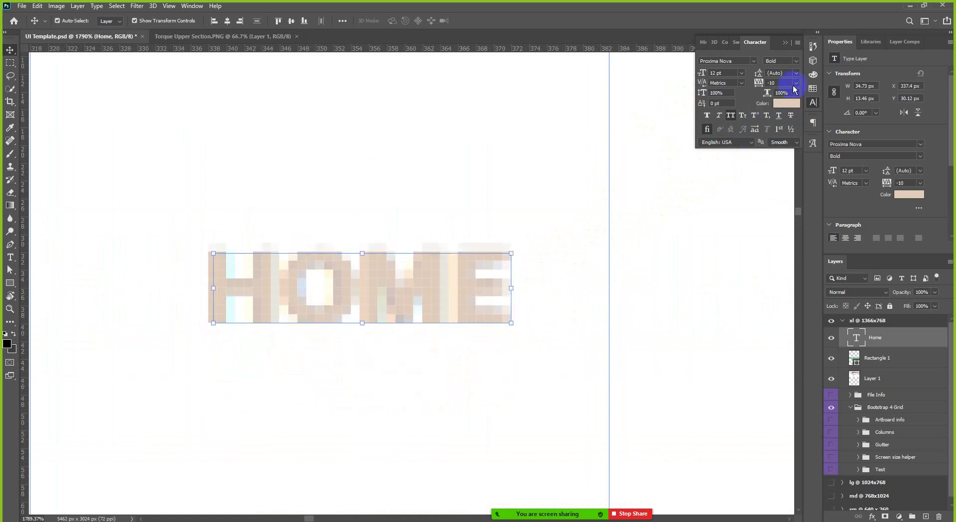
{"action": "left_click", "coordinate": [797, 83]}
{"action": "left_click", "coordinate": [783, 114]}
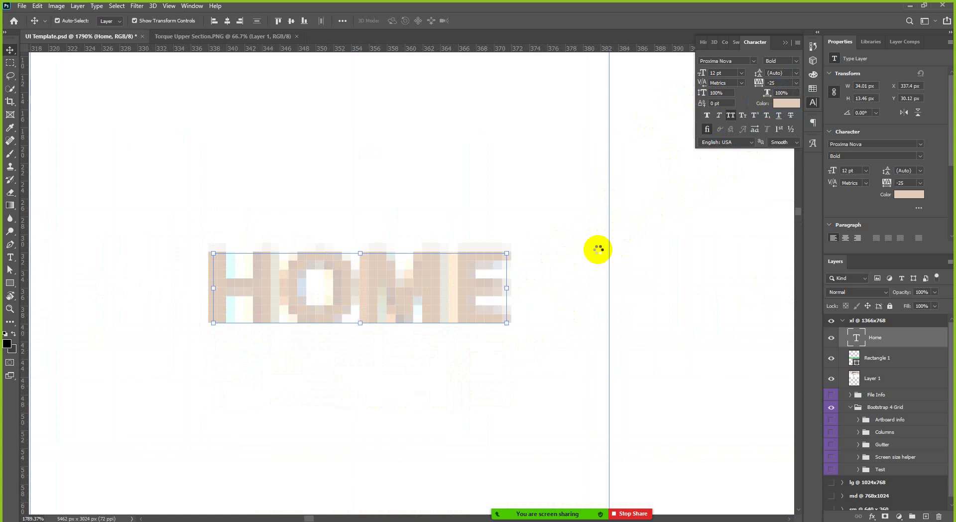
{"action": "scroll", "coordinate": [254, 324], "scroll_direction": "down", "scroll_amount": 2}
{"action": "scroll", "coordinate": [254, 324], "scroll_direction": "down", "scroll_amount": 2}
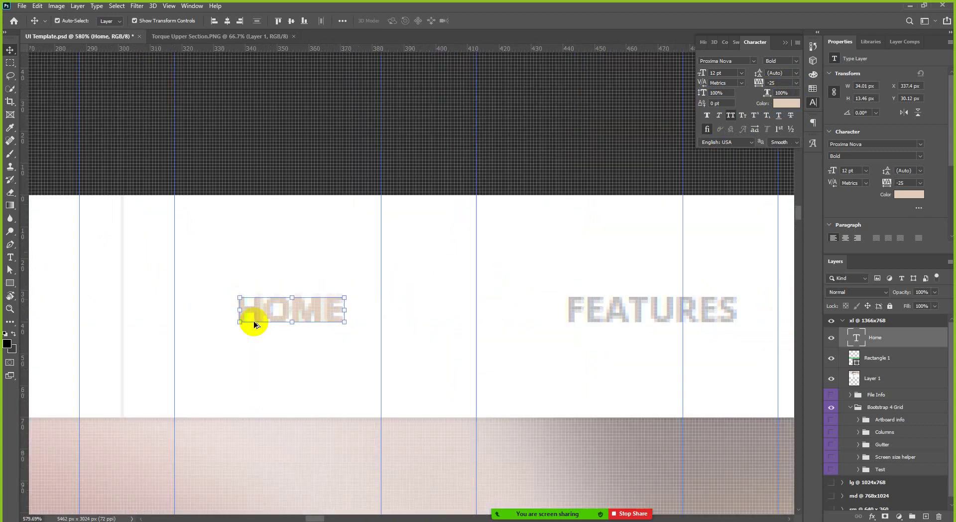
Step: Duplicate the Home text onto the screenshot's FEATURES item and change the copy's wording to "Features"
{"action": "scroll", "coordinate": [498, 311], "scroll_direction": "up", "scroll_amount": 1}
{"action": "left_click_drag", "start_coordinate": [199, 320], "coordinate": [688, 297]}
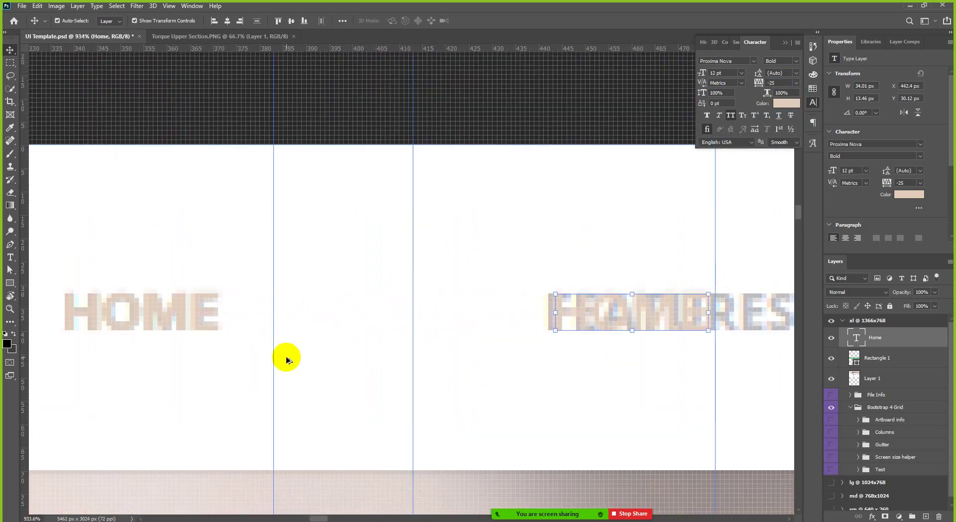
{"action": "scroll", "coordinate": [542, 335], "scroll_direction": "down", "scroll_amount": 1}
{"action": "scroll", "coordinate": [544, 330], "scroll_direction": "up", "scroll_amount": 2}
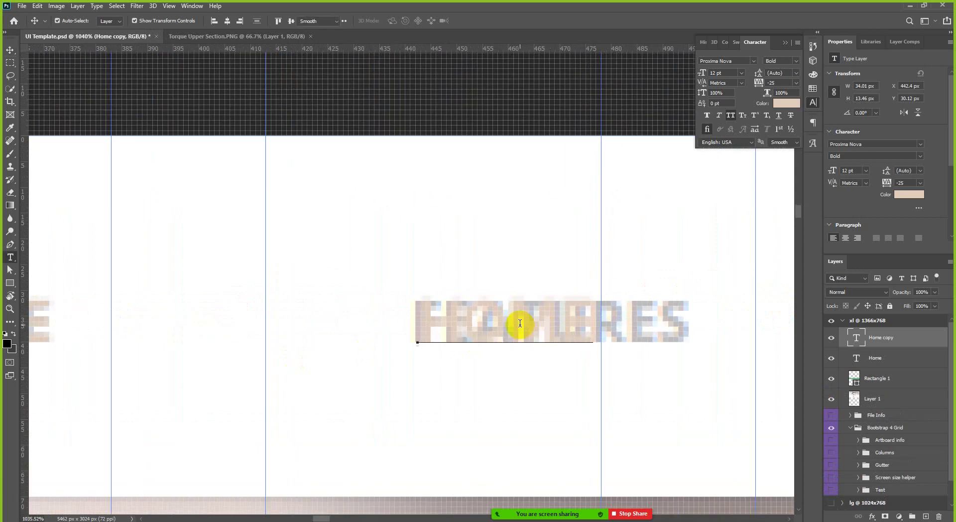
{"action": "left_click", "coordinate": [520, 324]}
{"action": "double_click", "coordinate": [545, 335]}
{"action": "key", "text": "BackSpace"}
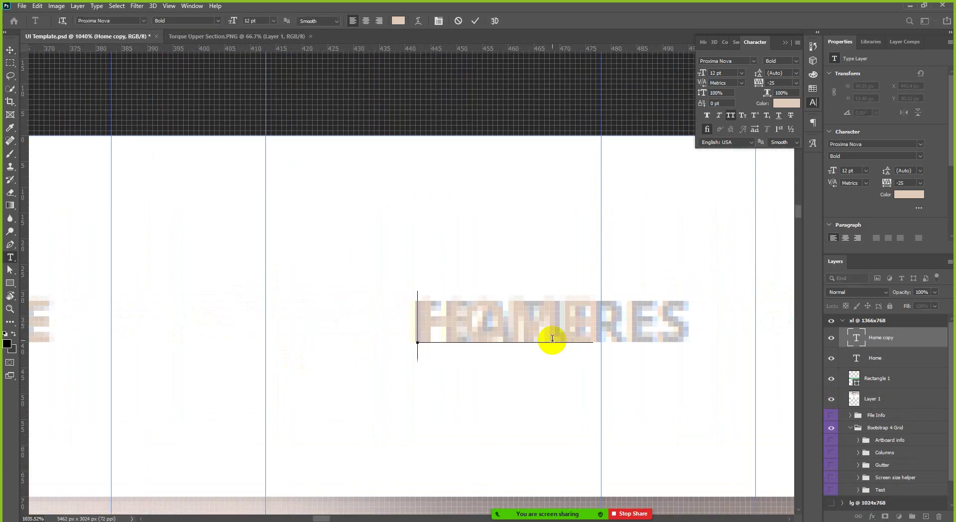
{"action": "type", "text": "FE"}
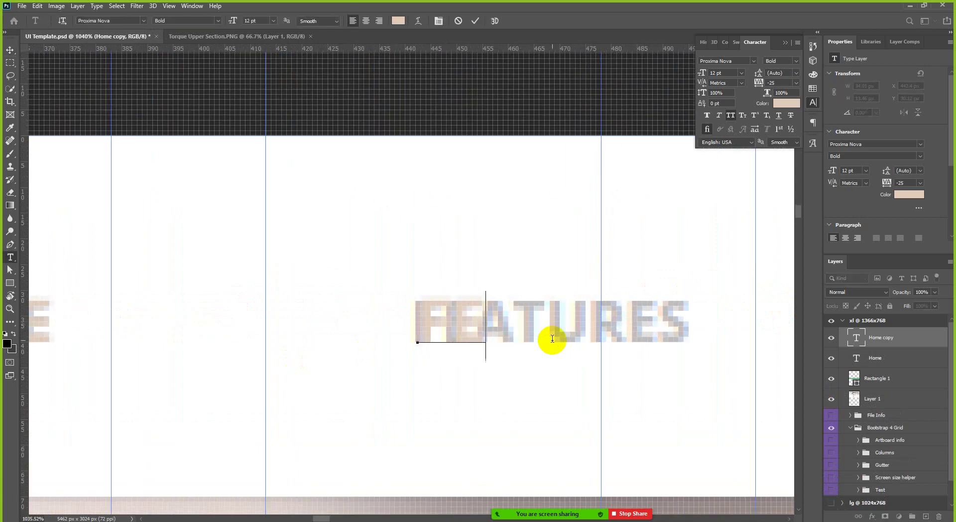
{"action": "type", "text": "ATURES"}
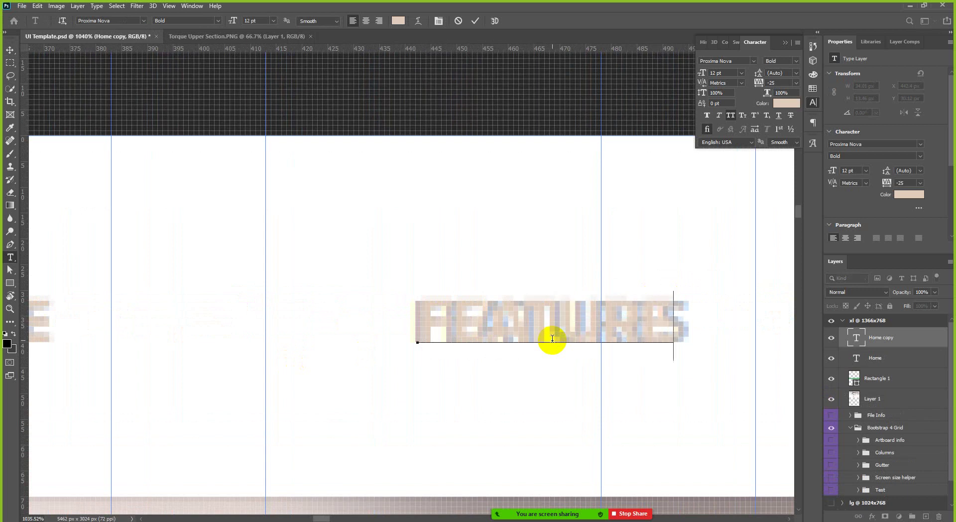
{"action": "left_click", "coordinate": [12, 50]}
Step: Place the Features text just below the screenshot's FEATURES item with their starting edges aligned, at X 440.4 px and Y 40.12 px
{"action": "left_click_drag", "start_coordinate": [540, 325], "coordinate": [532, 380]}
{"action": "scroll", "coordinate": [345, 306], "scroll_direction": "down", "scroll_amount": 3}
{"action": "scroll", "coordinate": [455, 364], "scroll_direction": "up", "scroll_amount": 3}
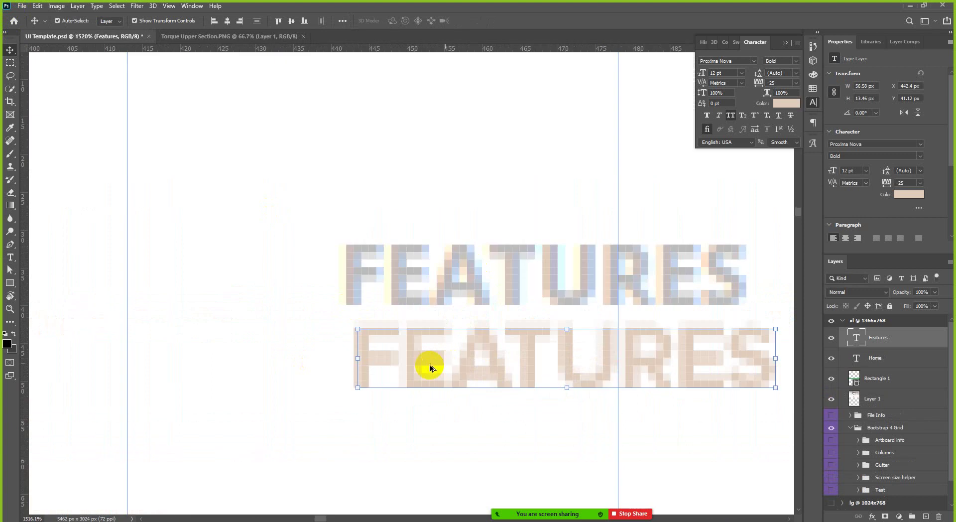
{"action": "left_click_drag", "start_coordinate": [418, 364], "coordinate": [385, 355]}
{"action": "scroll", "coordinate": [369, 260], "scroll_direction": "down", "scroll_amount": 3}
{"action": "scroll", "coordinate": [403, 270], "scroll_direction": "up", "scroll_amount": 3}
{"action": "scroll", "coordinate": [283, 316], "scroll_direction": "down", "scroll_amount": 2}
{"action": "scroll", "coordinate": [305, 341], "scroll_direction": "up", "scroll_amount": 5}
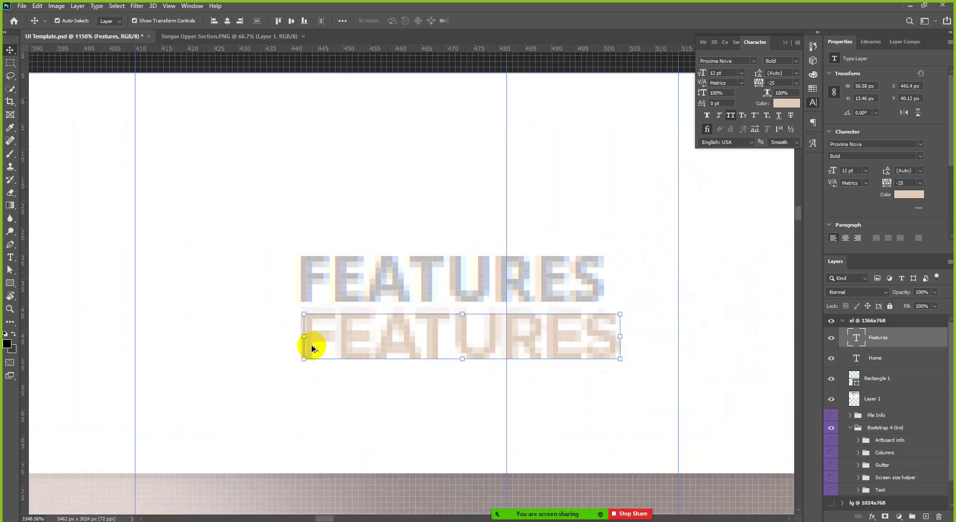
{"action": "scroll", "coordinate": [306, 341], "scroll_direction": "up", "scroll_amount": 1}
{"action": "left_click_drag", "start_coordinate": [302, 338], "coordinate": [292, 339]}
{"action": "scroll", "coordinate": [272, 313], "scroll_direction": "down", "scroll_amount": 8}
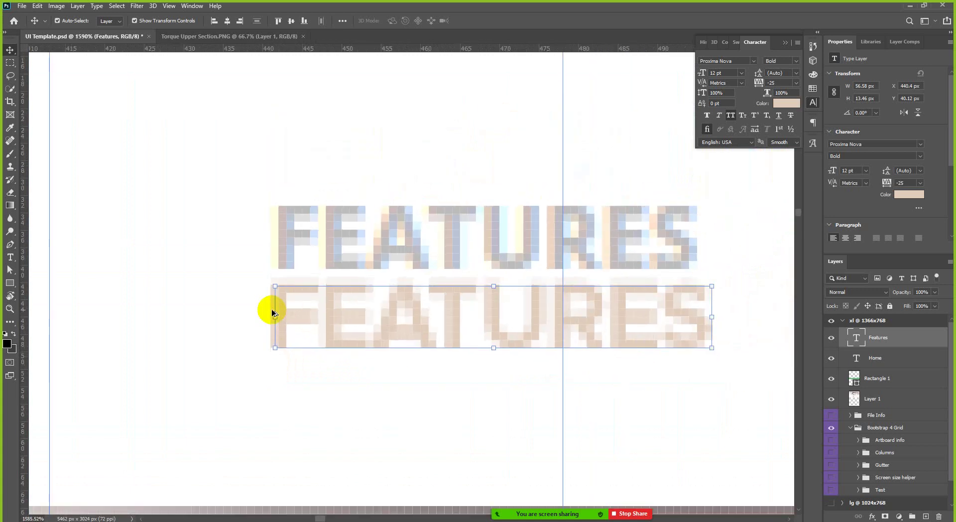
{"action": "scroll", "coordinate": [380, 314], "scroll_direction": "down", "scroll_amount": 3}
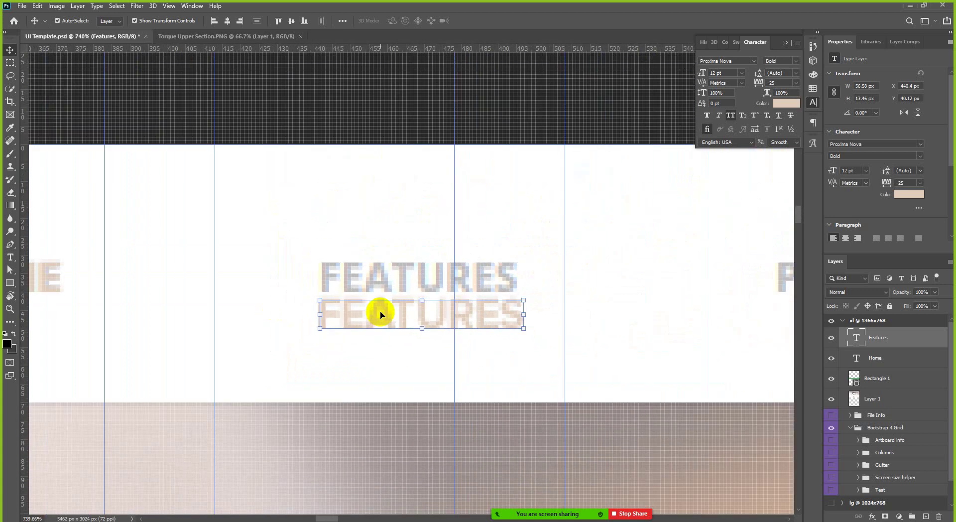
Step: Move the Features text straight up over the screenshot's FEATURES item, to Y 30.12 px
{"action": "left_click_drag", "start_coordinate": [386, 316], "coordinate": [384, 271]}
{"action": "scroll", "coordinate": [313, 293], "scroll_direction": "down", "scroll_amount": 3}
{"action": "scroll", "coordinate": [313, 294], "scroll_direction": "down", "scroll_amount": 3}
Step: Duplicate the Features text onto the screenshot's PORTFOLIO item at X 565.4 px and change the copy's wording to "Portfolio"
{"action": "scroll", "coordinate": [709, 268], "scroll_direction": "up", "scroll_amount": 4}
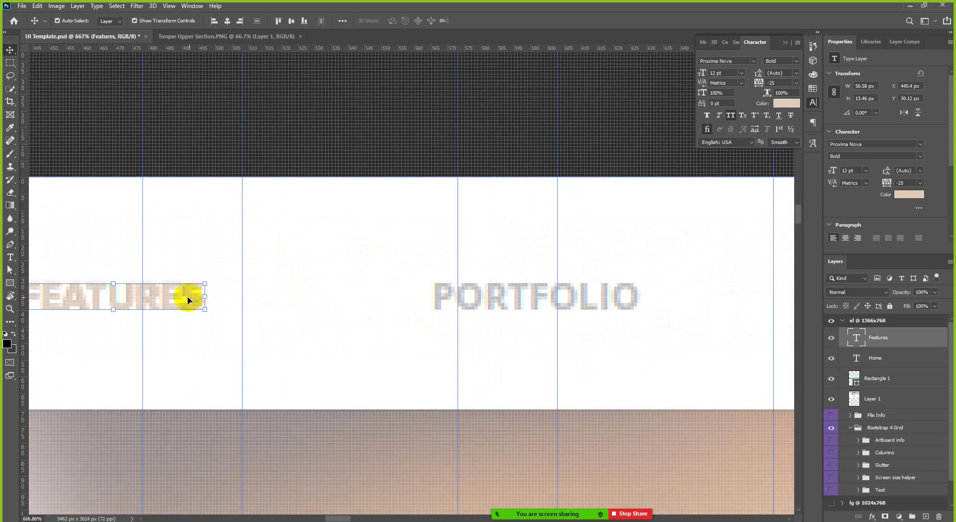
{"action": "left_click_drag", "start_coordinate": [192, 298], "coordinate": [611, 297]}
{"action": "scroll", "coordinate": [611, 297], "scroll_direction": "up", "scroll_amount": 2}
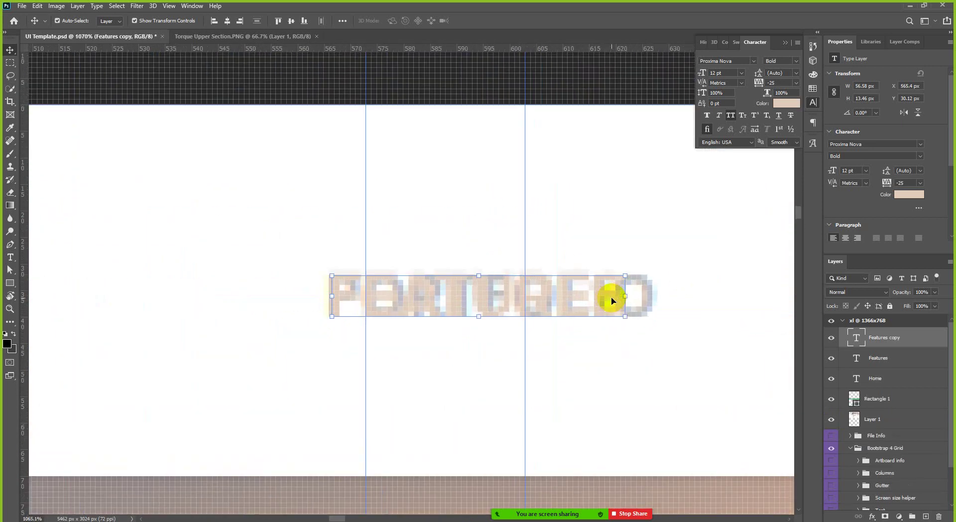
{"action": "key", "text": "t"}
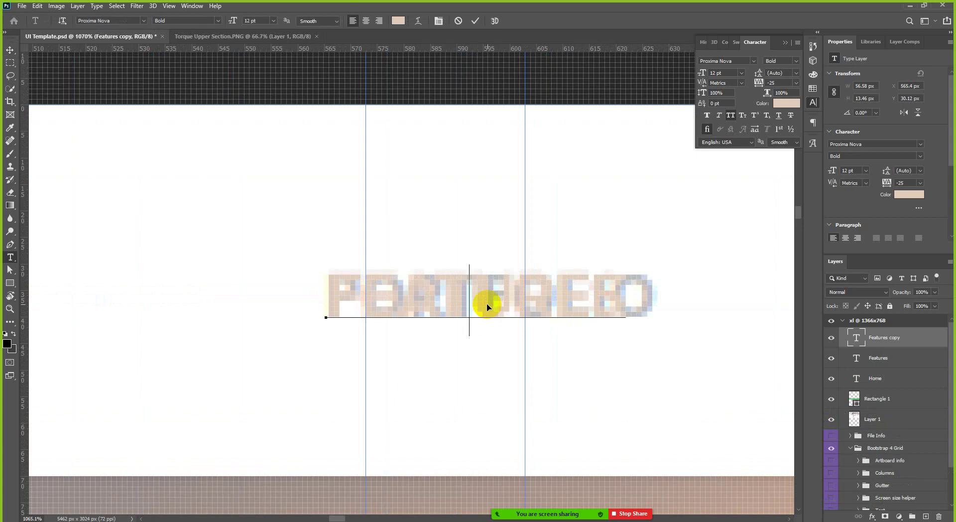
{"action": "double_click", "coordinate": [488, 304]}
{"action": "type", "text": "Portfolio"}
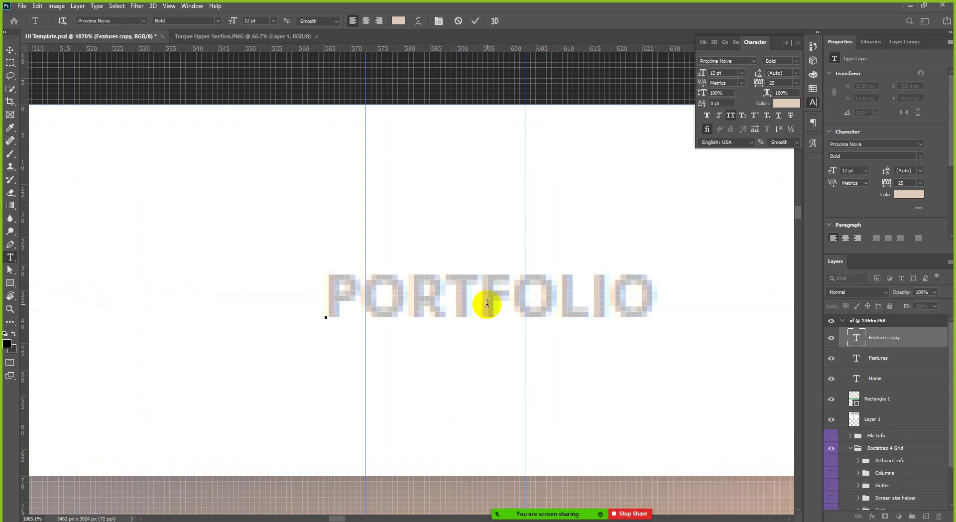
{"action": "type", "text": "Portfo"}
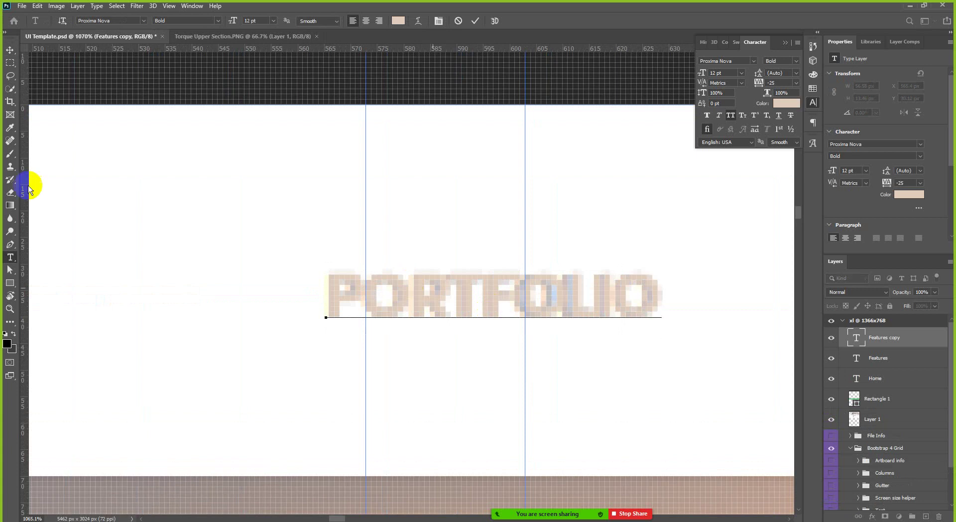
{"action": "left_click", "coordinate": [10, 50]}
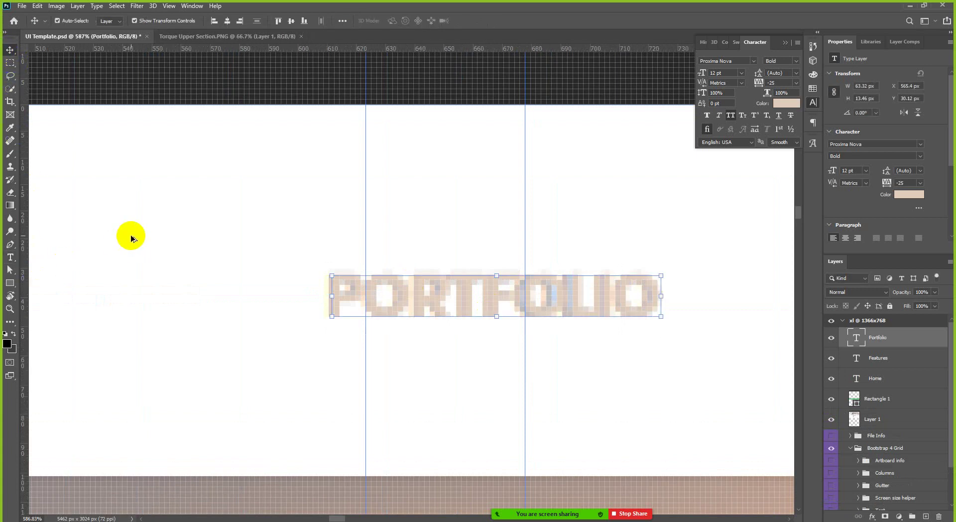
Step: Duplicate the Portfolio text onto the screenshot's BLOG item, aligning the starting edges at X 698.4 px and Y 30.12 px
{"action": "scroll", "coordinate": [199, 249], "scroll_direction": "down", "scroll_amount": 3}
{"action": "scroll", "coordinate": [279, 259], "scroll_direction": "up", "scroll_amount": 2}
{"action": "left_click_drag", "start_coordinate": [278, 277], "coordinate": [632, 285]}
{"action": "scroll", "coordinate": [487, 278], "scroll_direction": "up", "scroll_amount": 5}
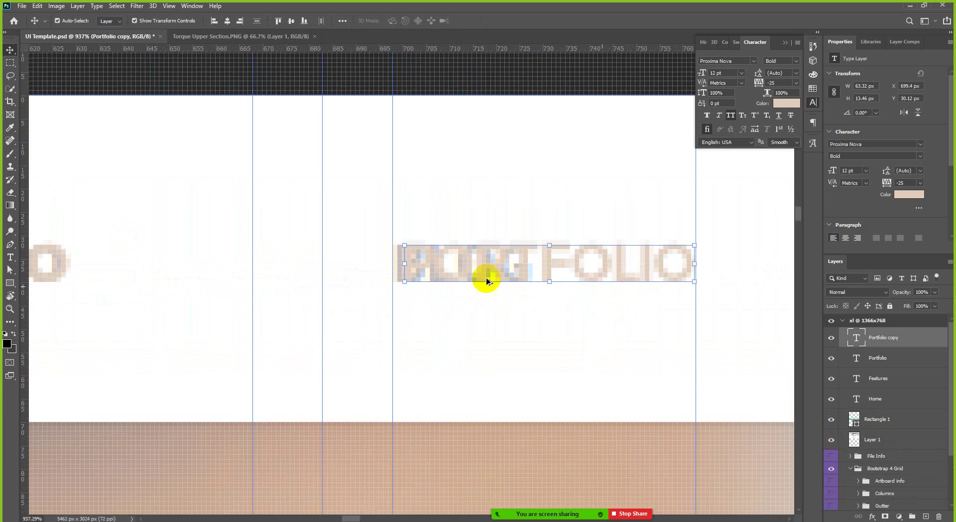
{"action": "left_click_drag", "start_coordinate": [421, 269], "coordinate": [410, 266]}
{"action": "scroll", "coordinate": [410, 267], "scroll_direction": "down", "scroll_amount": 2}
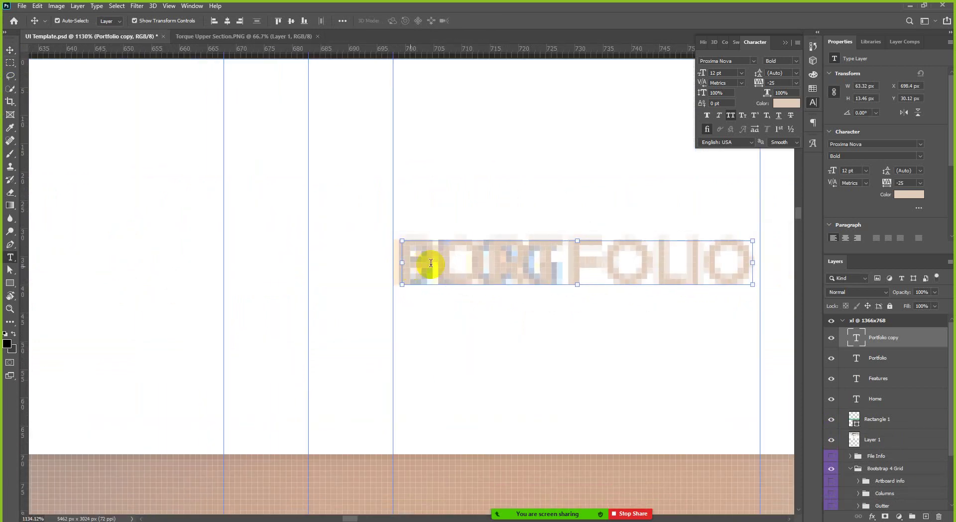
Step: Change the wording of the Portfolio copy over the BLOG item to "Blog"
{"action": "left_click", "coordinate": [431, 263]}
{"action": "double_click", "coordinate": [440, 262]}
{"action": "left_click", "coordinate": [440, 262]}
{"action": "type", "text": "B"}
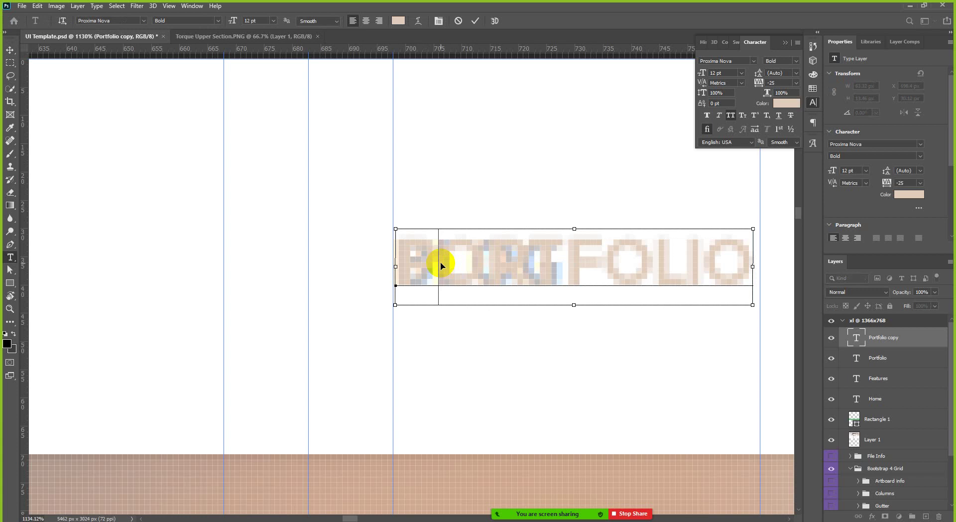
{"action": "type", "text": "LOG"}
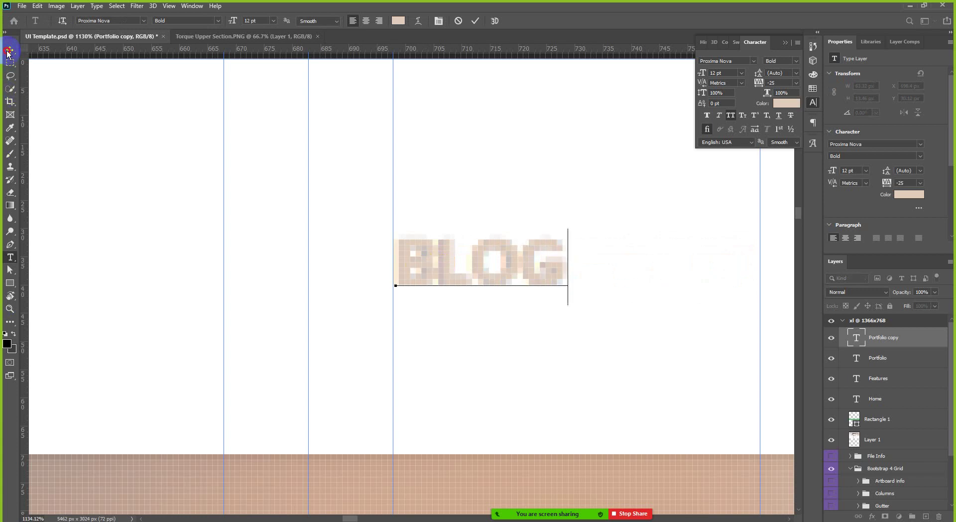
{"action": "left_click", "coordinate": [9, 52]}
Step: Duplicate the Blog text onto the screenshot's SHOP item and change the copy's wording to "Shop"
{"action": "scroll", "coordinate": [76, 183], "scroll_direction": "down", "scroll_amount": 3}
{"action": "scroll", "coordinate": [547, 213], "scroll_direction": "up", "scroll_amount": 1}
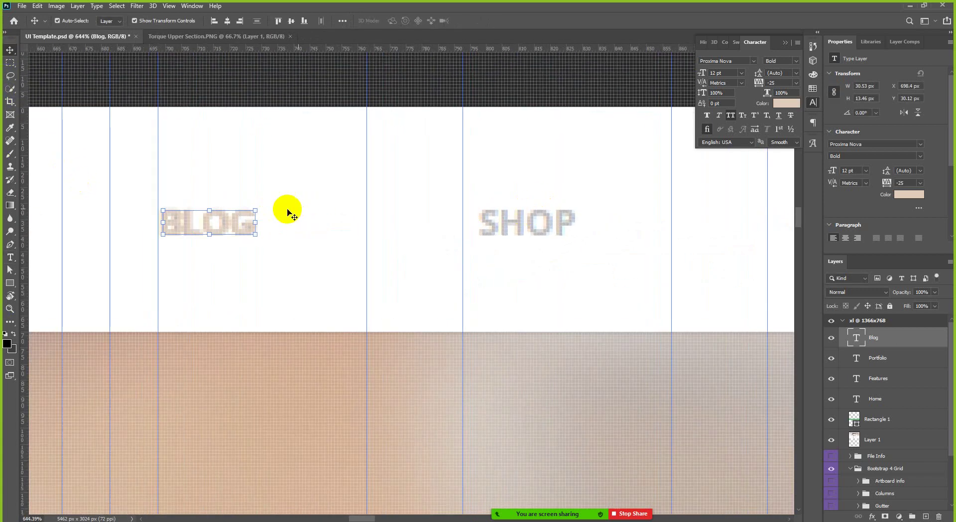
{"action": "left_click_drag", "start_coordinate": [239, 222], "coordinate": [556, 212]}
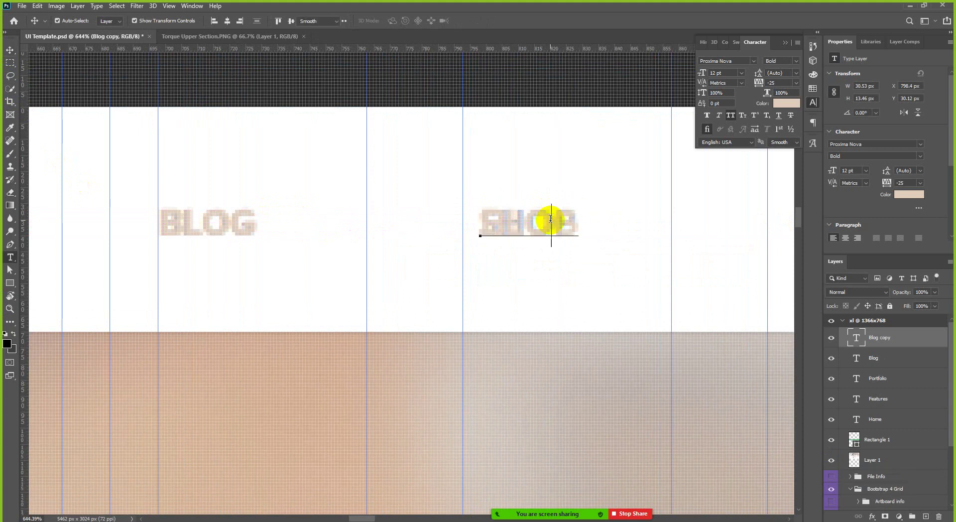
{"action": "double_click", "coordinate": [550, 218]}
{"action": "type", "text": "SHOP"}
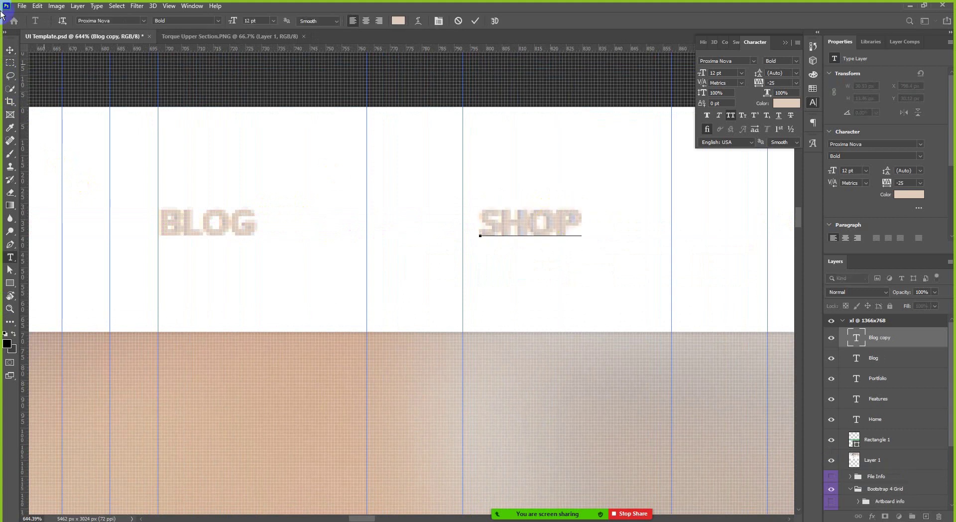
{"action": "left_click", "coordinate": [9, 49]}
Step: Shift the Shop text slightly left to X 797.4 px to align it with the screenshot's SHOP item
{"action": "scroll", "coordinate": [513, 221], "scroll_direction": "up", "scroll_amount": 5}
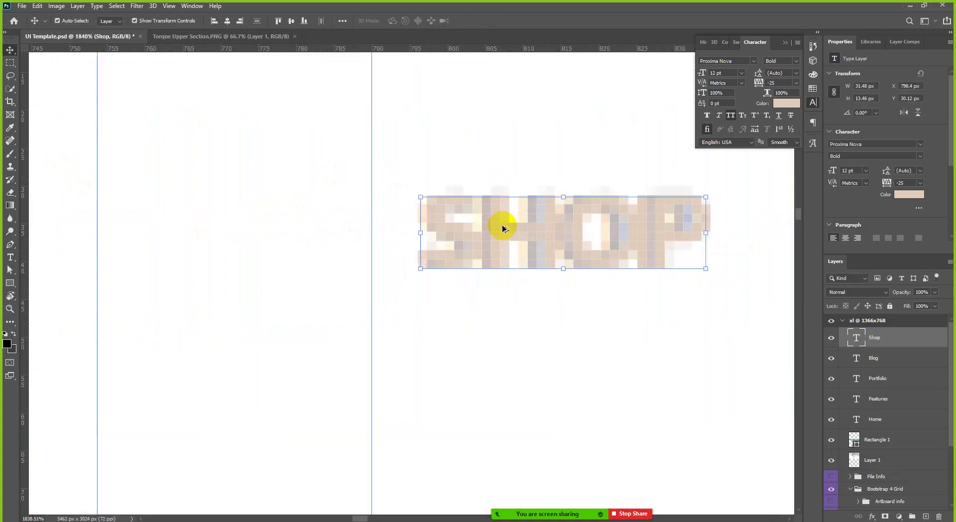
{"action": "left_click_drag", "start_coordinate": [472, 236], "coordinate": [464, 236]}
{"action": "scroll", "coordinate": [398, 240], "scroll_direction": "down", "scroll_amount": 7}
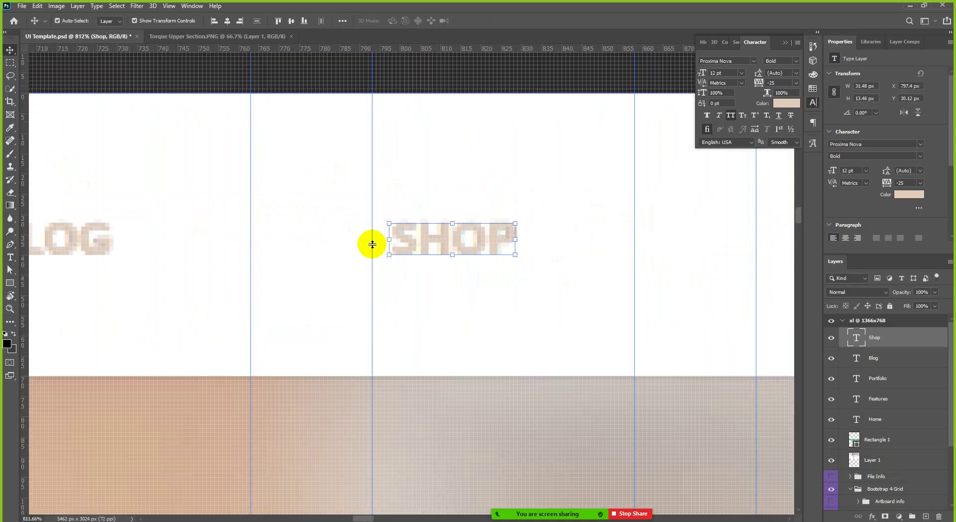
Step: Duplicate the Shop text onto the screenshot's CONTACT item and change the copy's wording to "Contact"
{"action": "scroll", "coordinate": [374, 246], "scroll_direction": "down", "scroll_amount": 1}
{"action": "left_click_drag", "start_coordinate": [416, 247], "coordinate": [575, 248]}
{"action": "scroll", "coordinate": [607, 243], "scroll_direction": "up", "scroll_amount": 3}
{"action": "scroll", "coordinate": [607, 242], "scroll_direction": "up", "scroll_amount": 2}
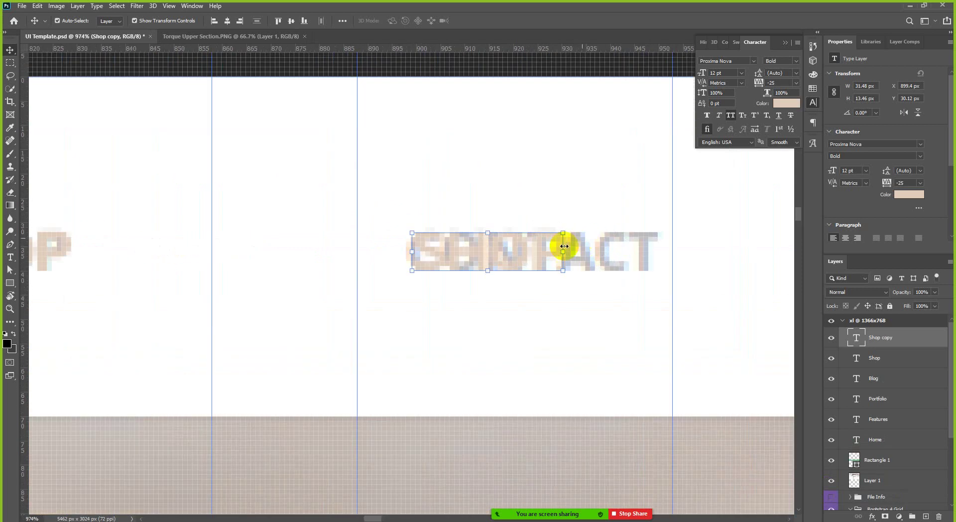
{"action": "double_click", "coordinate": [510, 253]}
{"action": "double_click", "coordinate": [511, 254]}
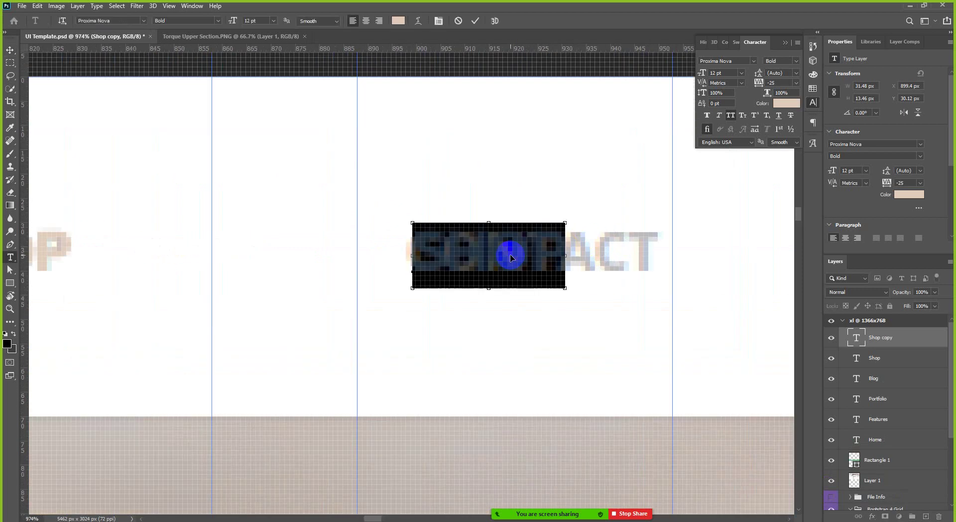
{"action": "type", "text": "CONTACT"}
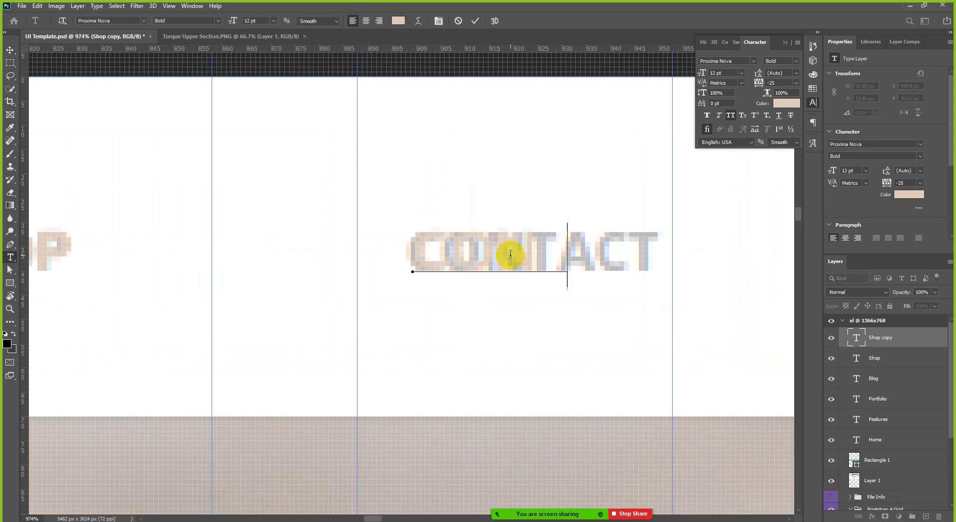
{"action": "left_click", "coordinate": [10, 51]}
Step: Shift the Contact text slightly left to X 898.4 px to align it with the screenshot's CONTACT item
{"action": "scroll", "coordinate": [399, 244], "scroll_direction": "up", "scroll_amount": 2}
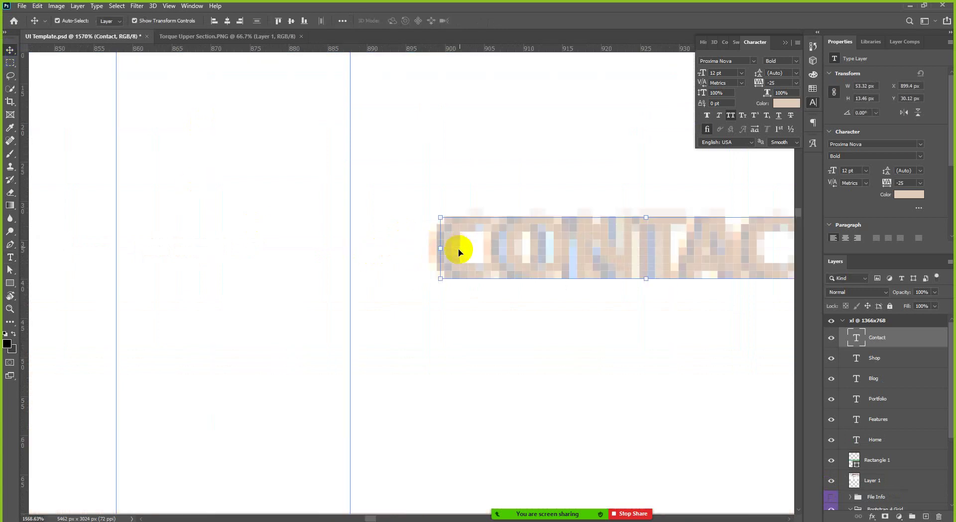
{"action": "left_click_drag", "start_coordinate": [515, 262], "coordinate": [503, 261]}
{"action": "scroll", "coordinate": [337, 251], "scroll_direction": "down", "scroll_amount": 5}
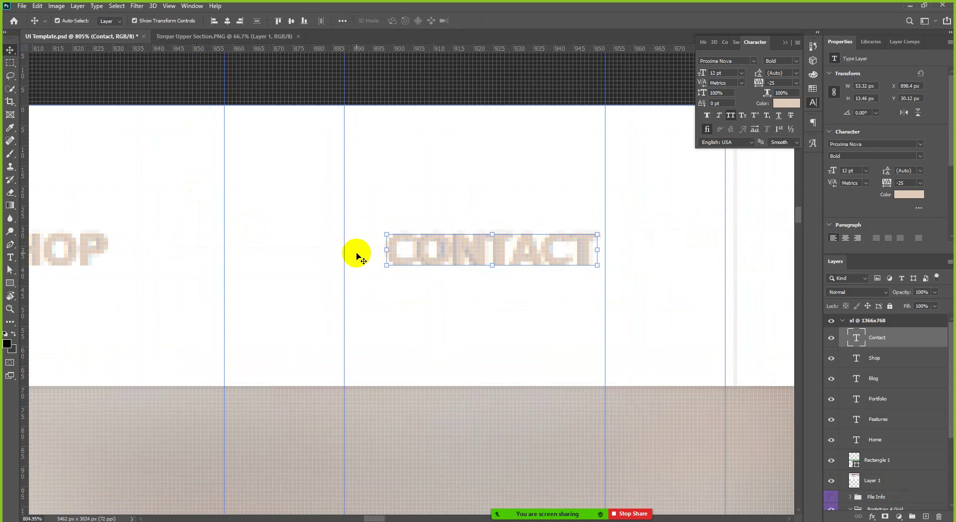
Step: Deselect the Contact text and examine how closely each navigation text from Home to Contact overlaps its screenshot item
{"action": "scroll", "coordinate": [634, 202], "scroll_direction": "down", "scroll_amount": 4}
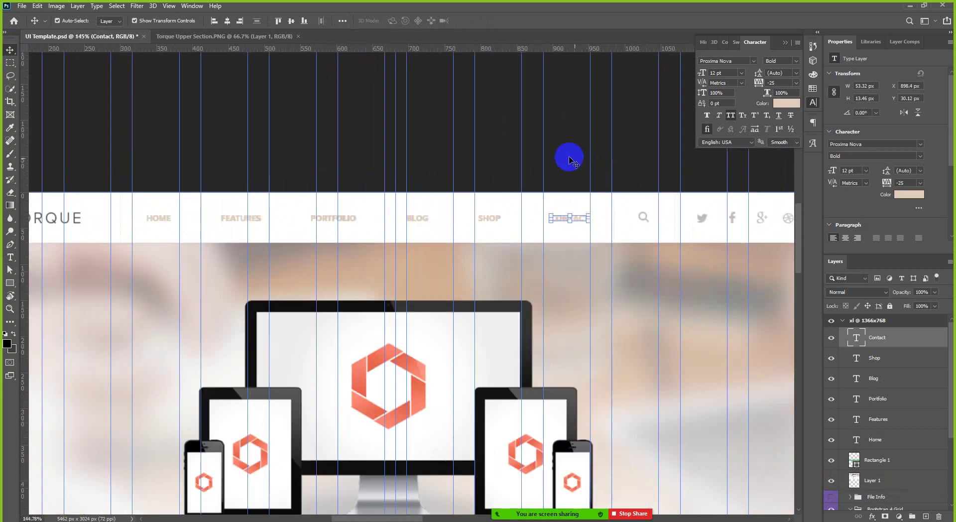
{"action": "key", "text": "ctrl+semicolon"}
{"action": "left_click", "coordinate": [591, 177]}
{"action": "scroll", "coordinate": [591, 177], "scroll_direction": "down", "scroll_amount": 2}
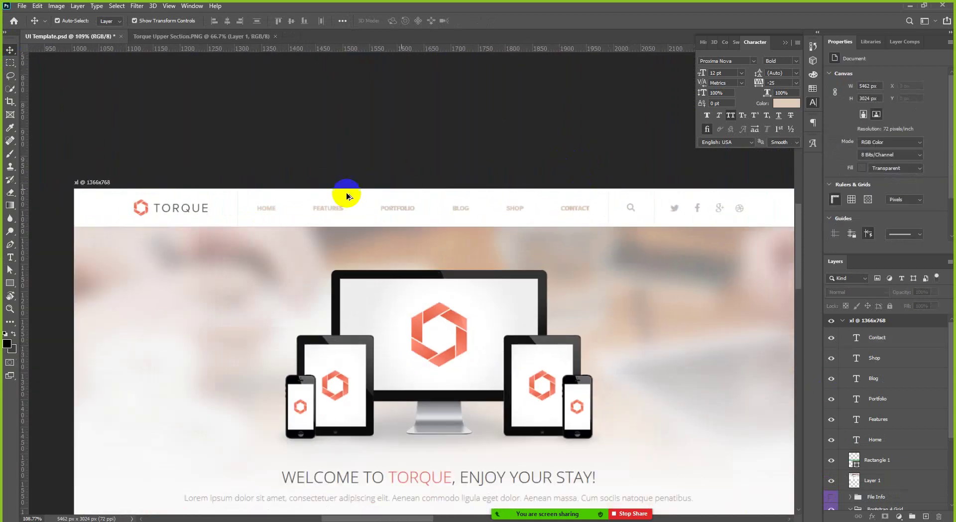
{"action": "scroll", "coordinate": [342, 192], "scroll_direction": "up", "scroll_amount": 2}
{"action": "scroll", "coordinate": [312, 209], "scroll_direction": "down", "scroll_amount": 2}
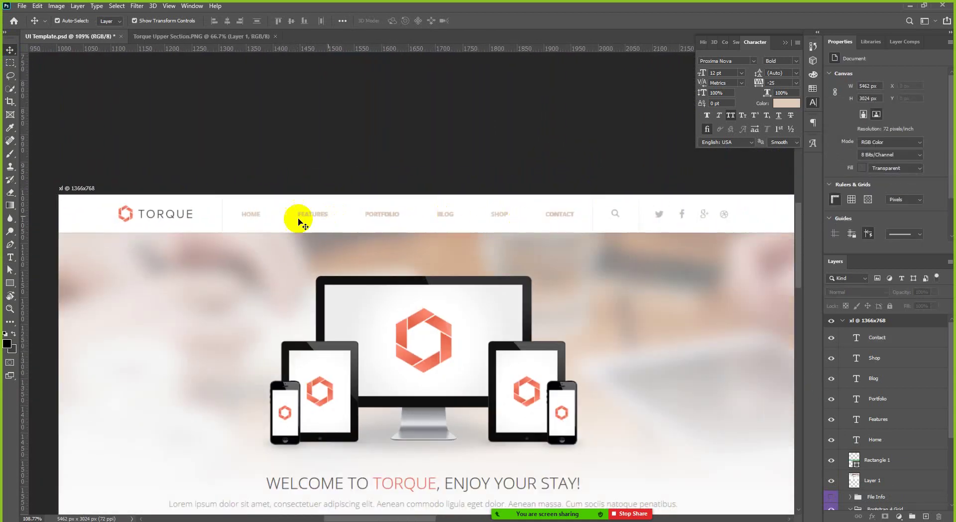
{"action": "scroll", "coordinate": [596, 219], "scroll_direction": "up", "scroll_amount": 2}
{"action": "scroll", "coordinate": [528, 211], "scroll_direction": "up", "scroll_amount": 5}
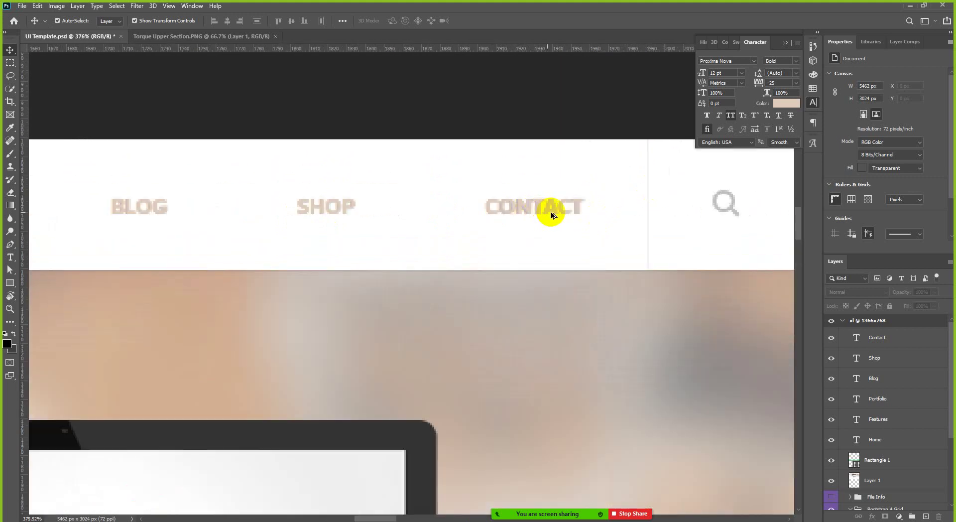
{"action": "scroll", "coordinate": [662, 199], "scroll_direction": "down", "scroll_amount": 7}
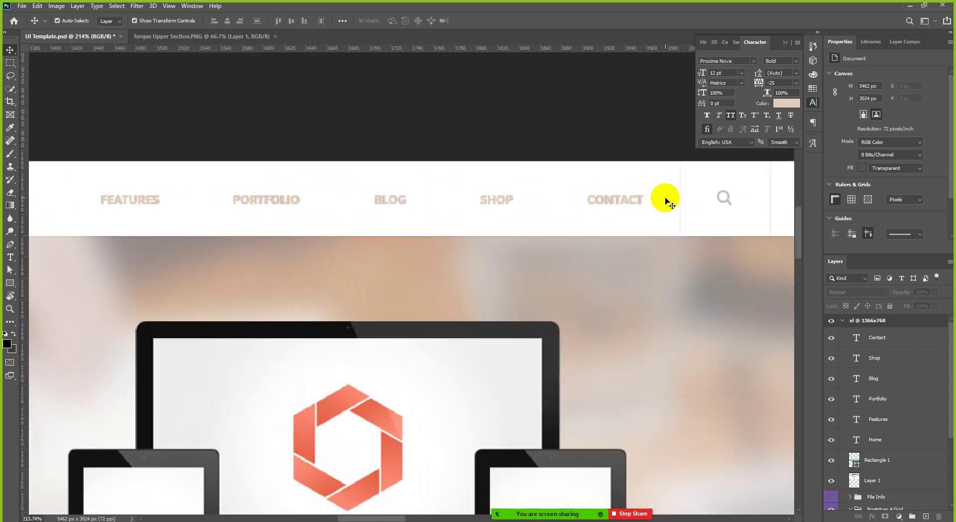
{"action": "scroll", "coordinate": [115, 191], "scroll_direction": "up", "scroll_amount": 5}
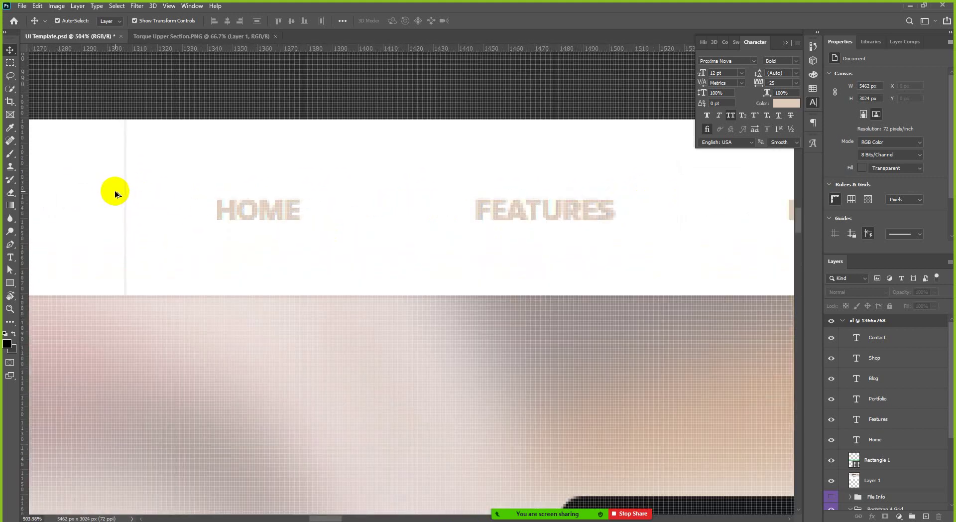
{"action": "scroll", "coordinate": [115, 194], "scroll_direction": "down", "scroll_amount": 2}
{"action": "scroll", "coordinate": [115, 194], "scroll_direction": "down", "scroll_amount": 4}
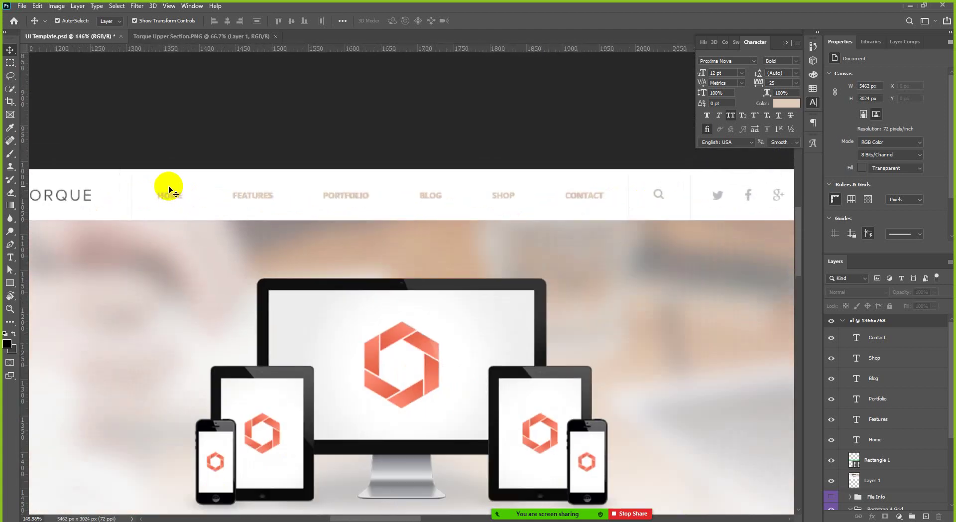
{"action": "scroll", "coordinate": [349, 193], "scroll_direction": "up", "scroll_amount": 5}
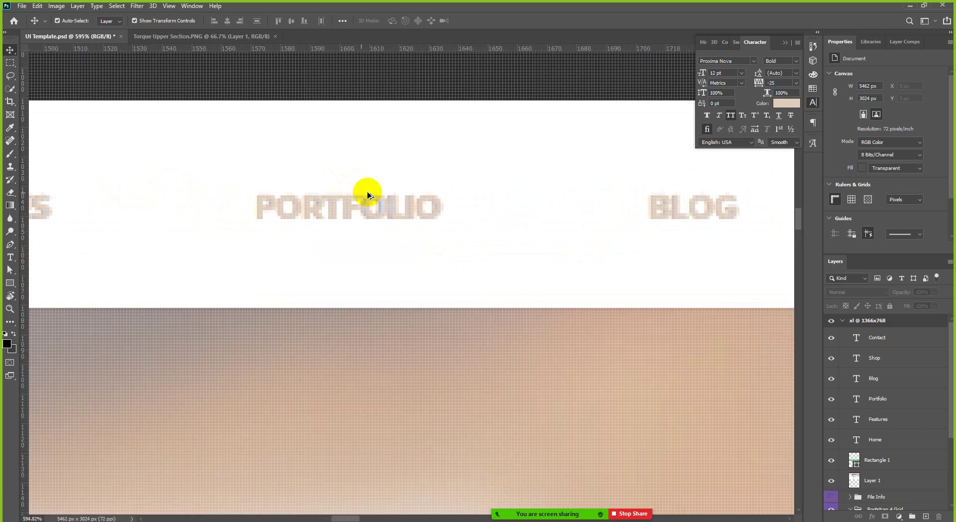
{"action": "scroll", "coordinate": [399, 190], "scroll_direction": "down", "scroll_amount": 5}
{"action": "scroll", "coordinate": [351, 175], "scroll_direction": "up", "scroll_amount": 5}
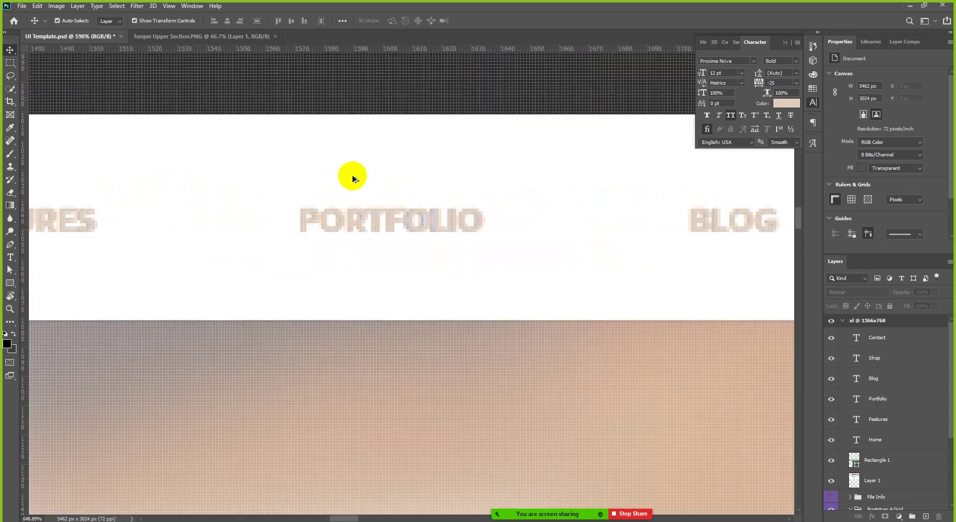
Step: Shift the Portfolio text left to X 564.4 px over the screenshot's PORTFOLIO item and deselect it
{"action": "scroll", "coordinate": [401, 201], "scroll_direction": "up", "scroll_amount": 3}
{"action": "left_click", "coordinate": [442, 237]}
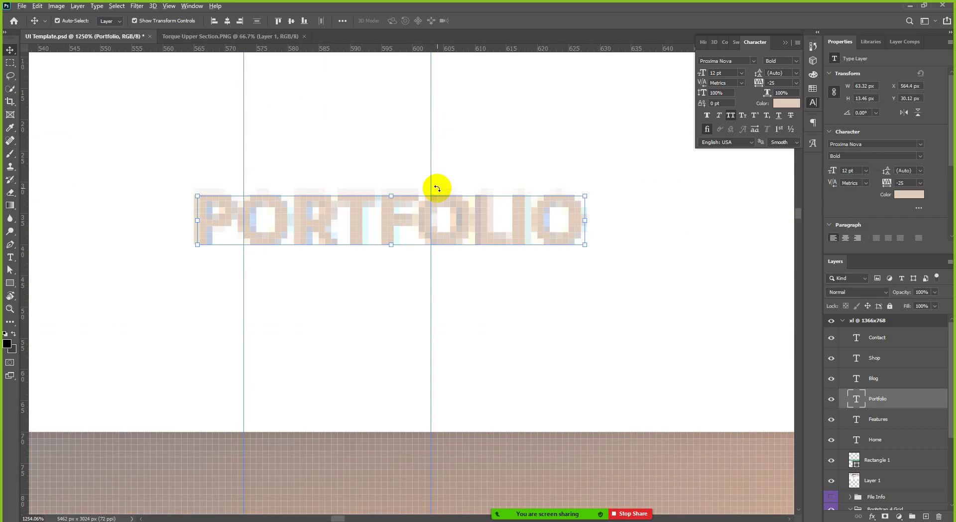
{"action": "scroll", "coordinate": [438, 188], "scroll_direction": "down", "scroll_amount": 5}
{"action": "left_click", "coordinate": [416, 110]}
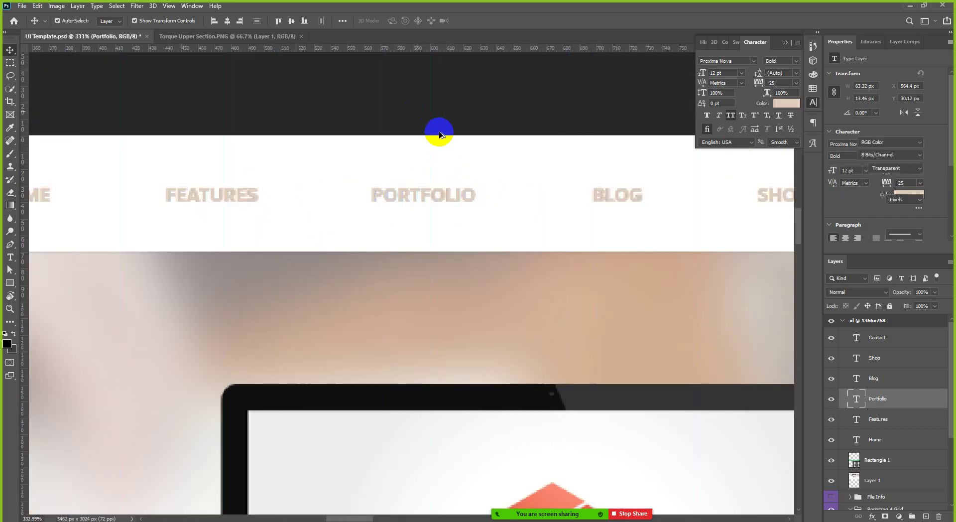
{"action": "scroll", "coordinate": [406, 160], "scroll_direction": "down", "scroll_amount": 4}
{"action": "scroll", "coordinate": [391, 179], "scroll_direction": "up", "scroll_amount": 1}
{"action": "scroll", "coordinate": [395, 180], "scroll_direction": "down", "scroll_amount": 3}
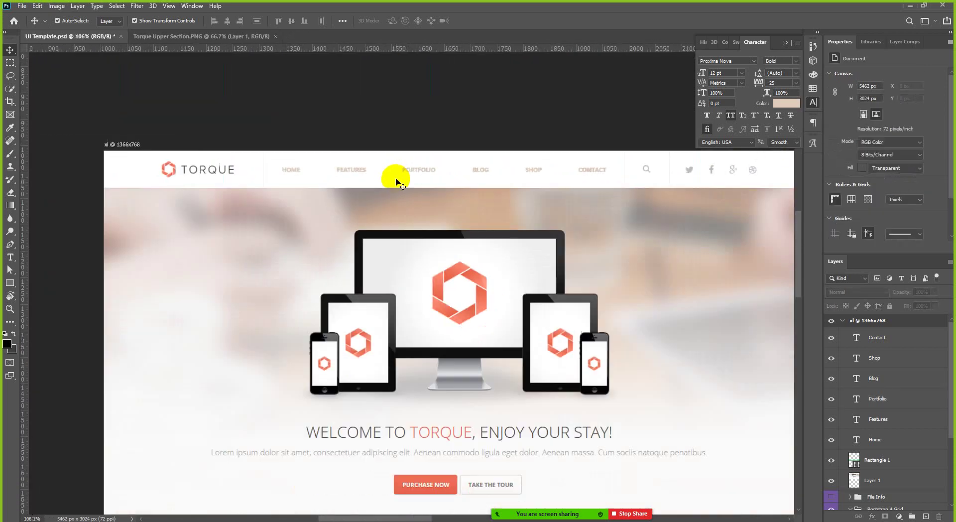
Step: Draw a rectangle about 35 px wide and 71 px high at X 18 px, spanning the header from the artboard's upper edge
{"action": "scroll", "coordinate": [395, 181], "scroll_direction": "up", "scroll_amount": 3}
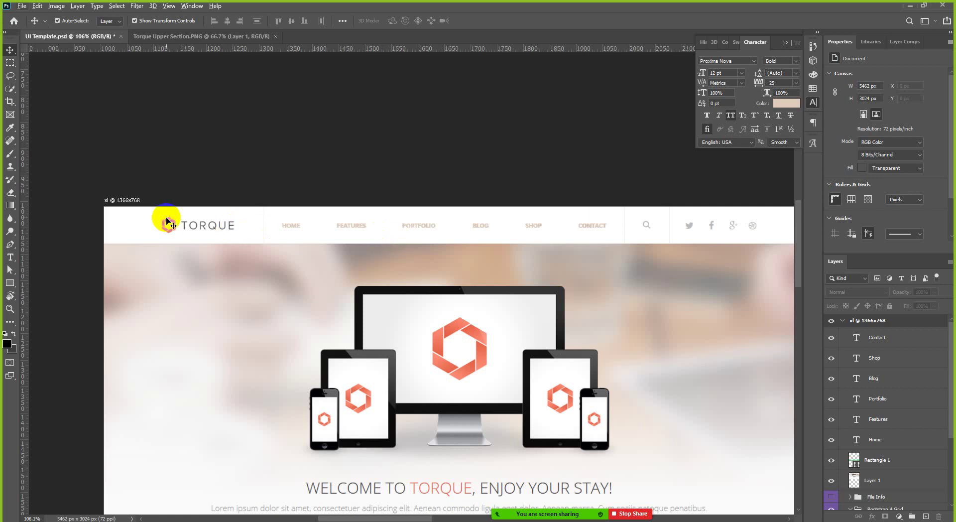
{"action": "key", "text": "m"}
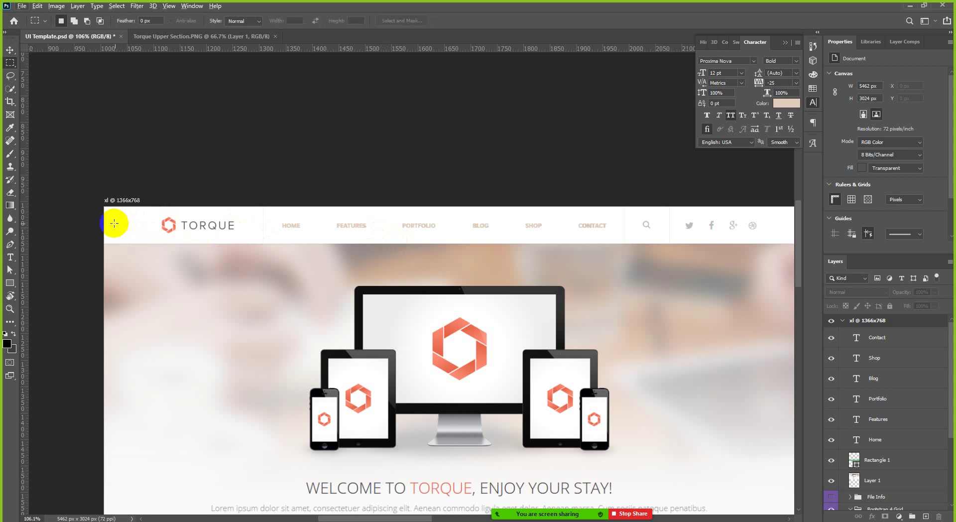
{"action": "scroll", "coordinate": [100, 218], "scroll_direction": "up", "scroll_amount": 5}
{"action": "scroll", "coordinate": [101, 218], "scroll_direction": "up", "scroll_amount": 1}
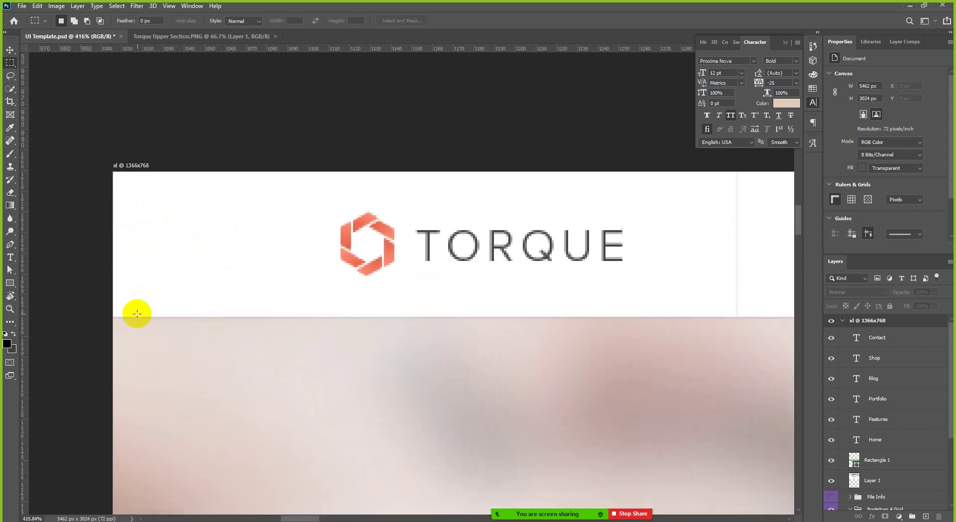
{"action": "left_click_drag", "start_coordinate": [135, 316], "coordinate": [206, 201]}
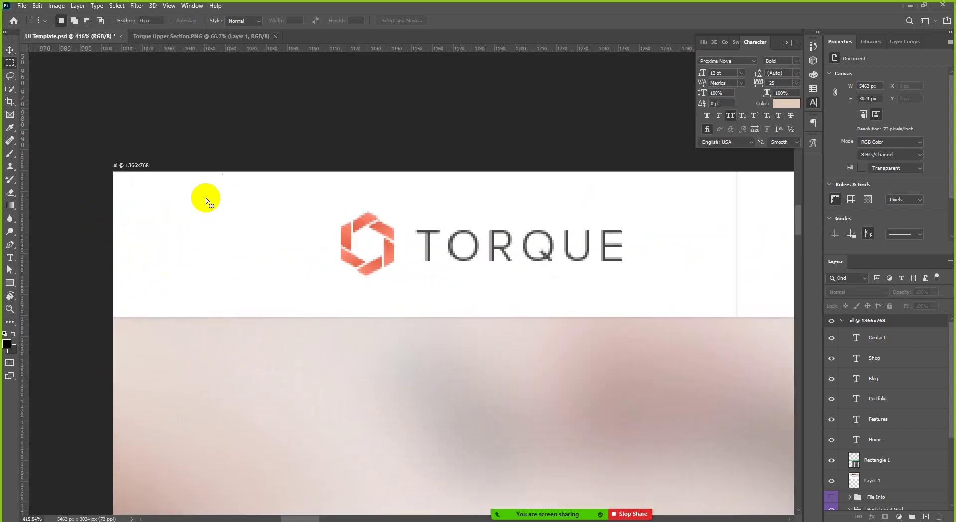
{"action": "left_click", "coordinate": [9, 283]}
{"action": "left_click_drag", "start_coordinate": [152, 317], "coordinate": [221, 174]}
Step: Shorten the rectangle to a height of 70 px so its lower edge meets the header's bottom edge
{"action": "scroll", "coordinate": [172, 194], "scroll_direction": "up", "scroll_amount": 3}
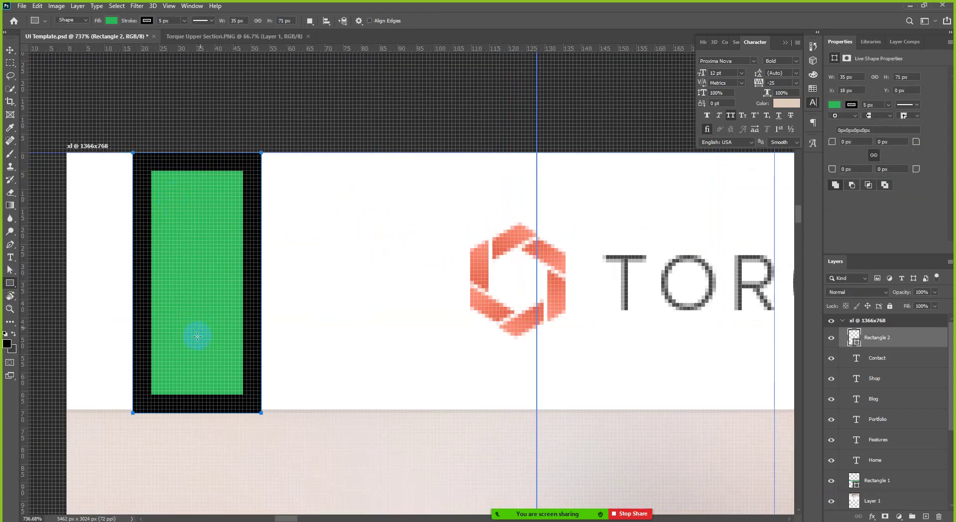
{"action": "key", "text": "v"}
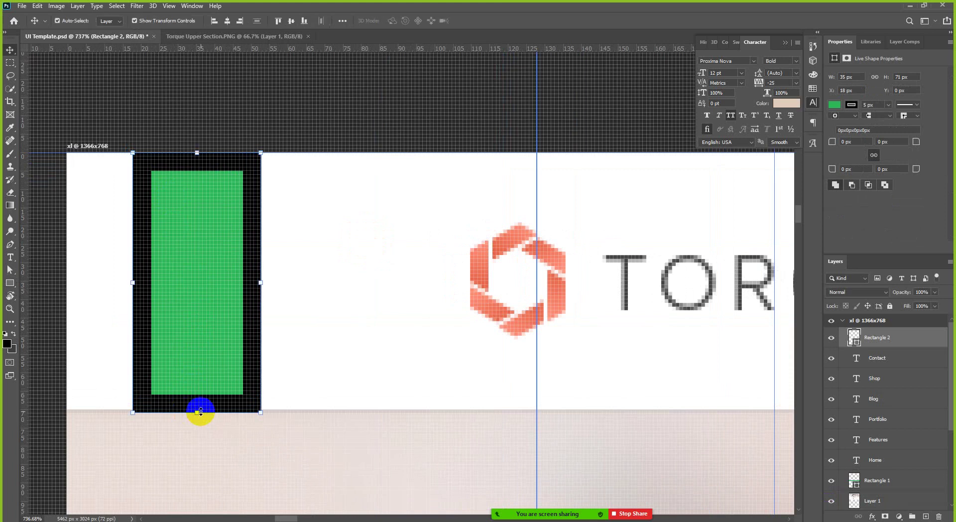
{"action": "left_click", "coordinate": [197, 412]}
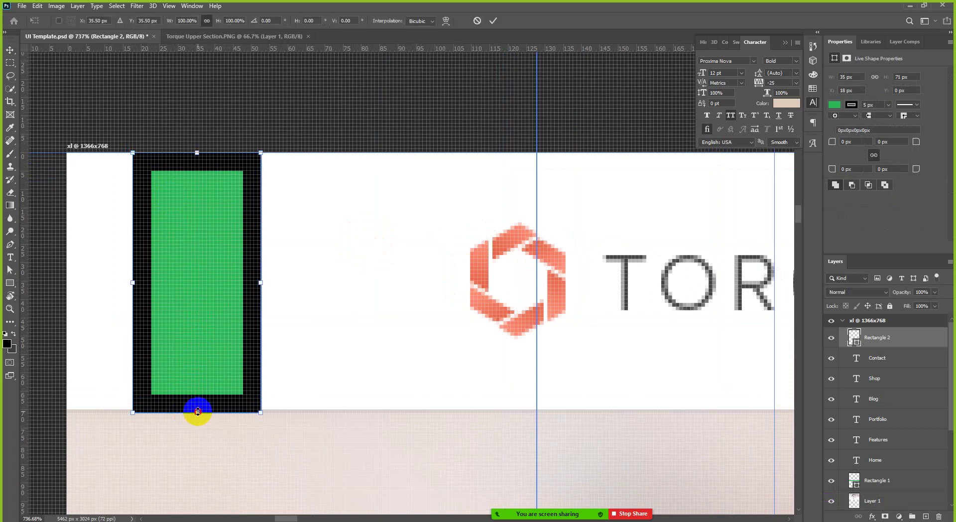
{"action": "left_click_drag", "start_coordinate": [199, 410], "coordinate": [190, 410]}
{"action": "scroll", "coordinate": [189, 409], "scroll_direction": "up", "scroll_amount": 8}
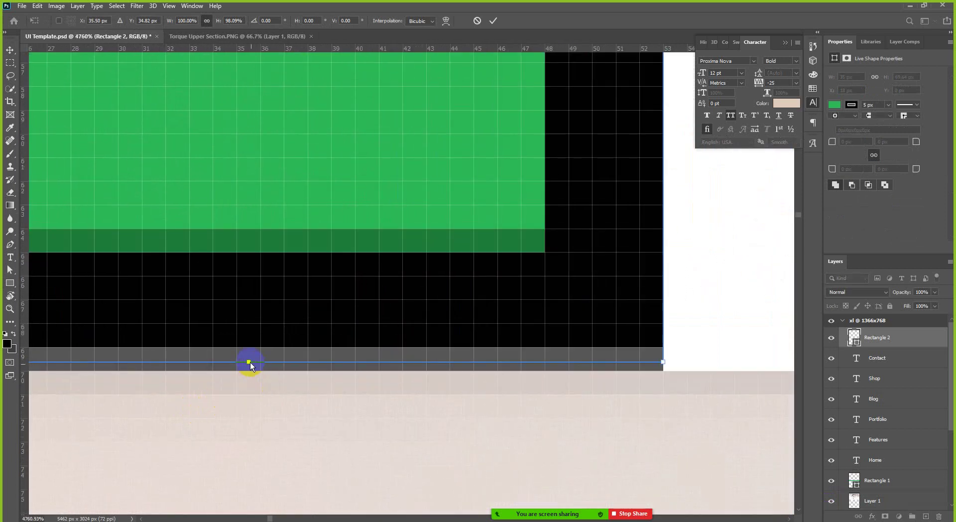
{"action": "left_click_drag", "start_coordinate": [250, 364], "coordinate": [249, 366]}
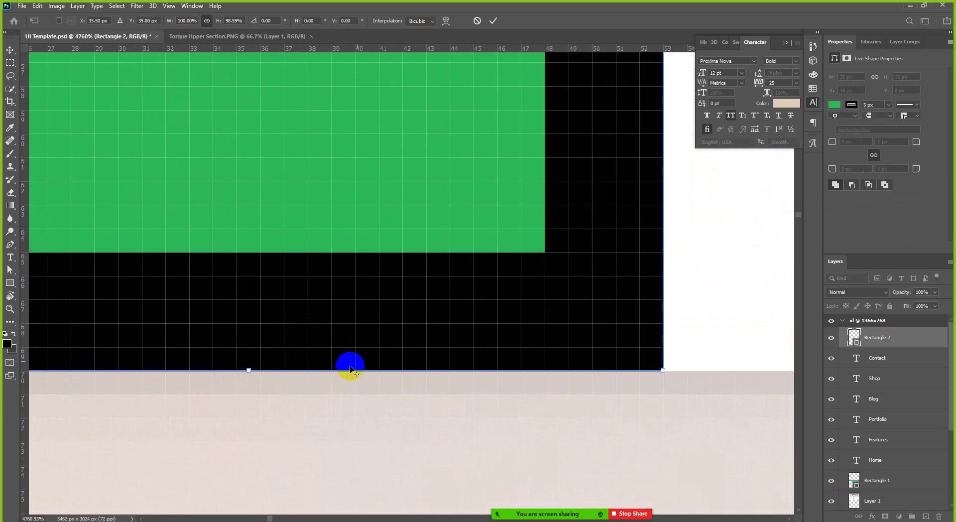
{"action": "scroll", "coordinate": [285, 394], "scroll_direction": "down", "scroll_amount": 5}
{"action": "scroll", "coordinate": [285, 394], "scroll_direction": "down", "scroll_amount": 2}
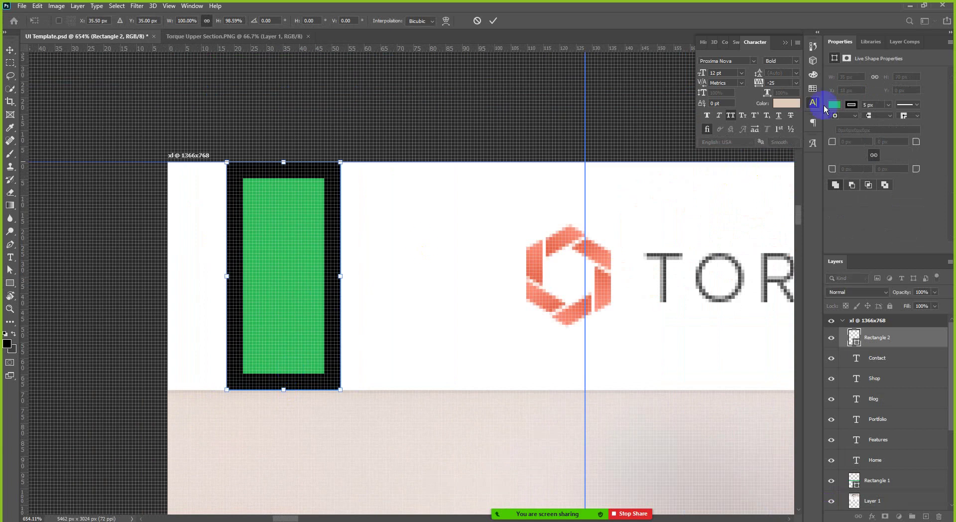
{"action": "left_click", "coordinate": [497, 21]}
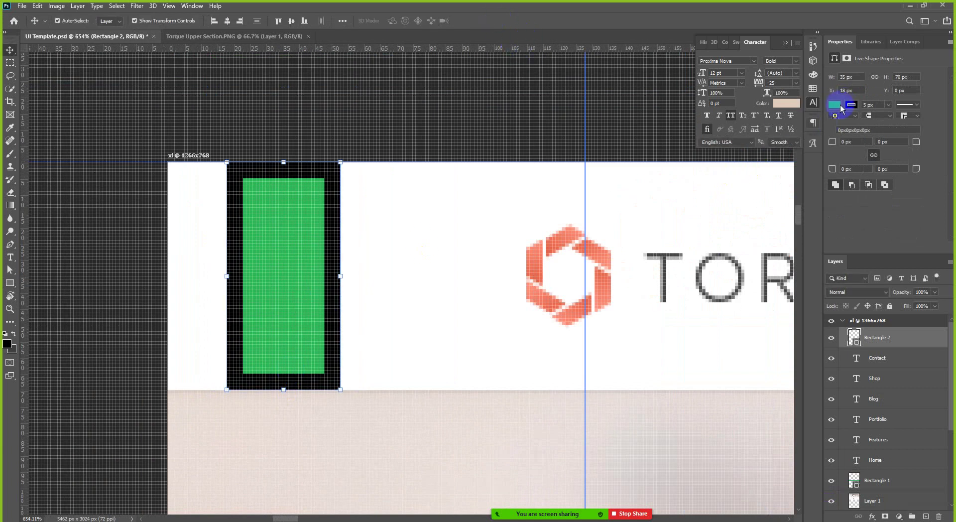
Step: Remove the rectangle's stroke and move the shape to the artboard's left edge at X 0 px
{"action": "left_click", "coordinate": [850, 104]}
{"action": "left_click", "coordinate": [823, 124]}
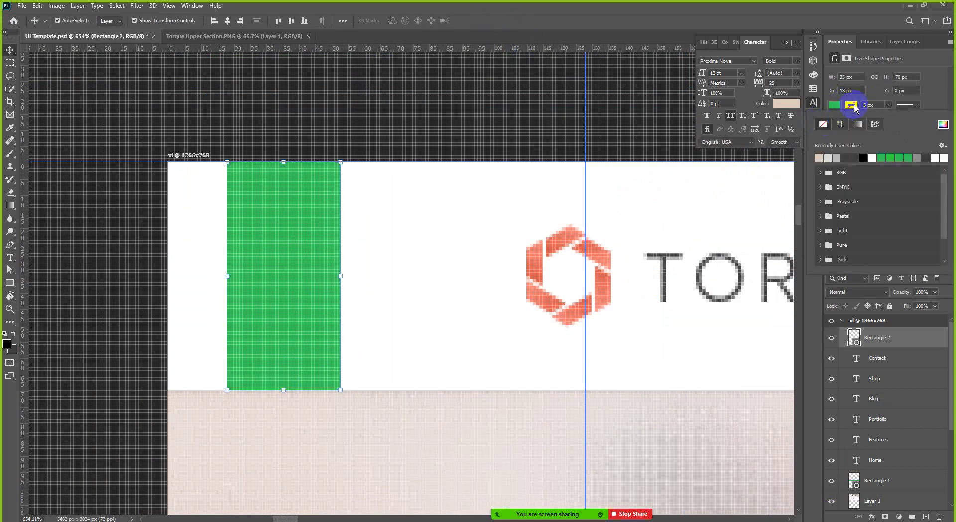
{"action": "left_click", "coordinate": [255, 213]}
{"action": "left_click_drag", "start_coordinate": [268, 214], "coordinate": [208, 216]}
Step: Stretch the green rectangle across the full width of the artboard to 1366 px
{"action": "scroll", "coordinate": [115, 258], "scroll_direction": "down", "scroll_amount": 1}
{"action": "scroll", "coordinate": [116, 258], "scroll_direction": "down", "scroll_amount": 6}
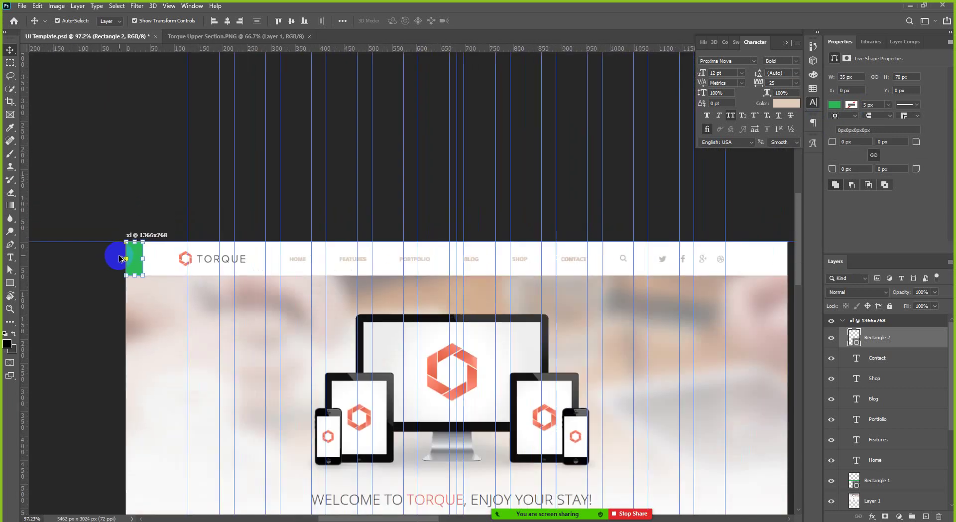
{"action": "scroll", "coordinate": [121, 255], "scroll_direction": "up", "scroll_amount": 2}
{"action": "key", "text": "ctrl+t"}
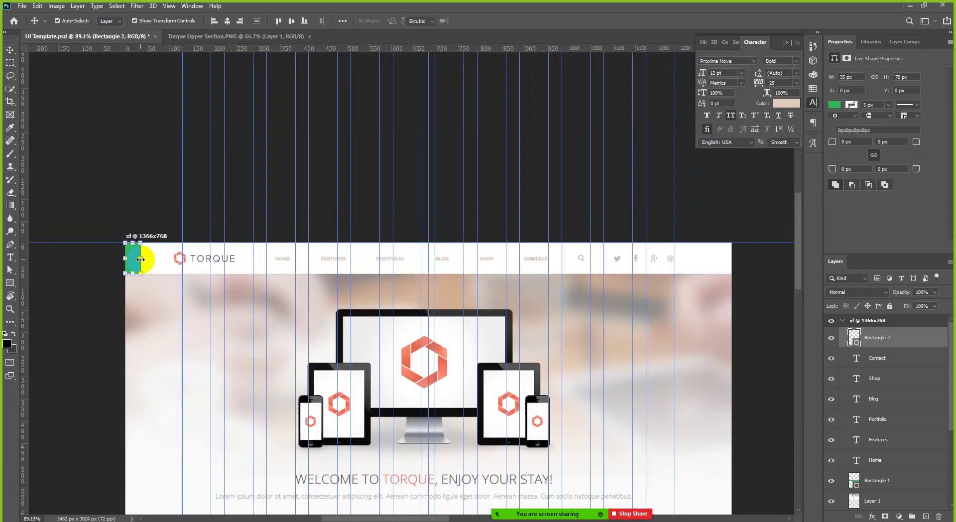
{"action": "left_click_drag", "start_coordinate": [141, 259], "coordinate": [731, 269]}
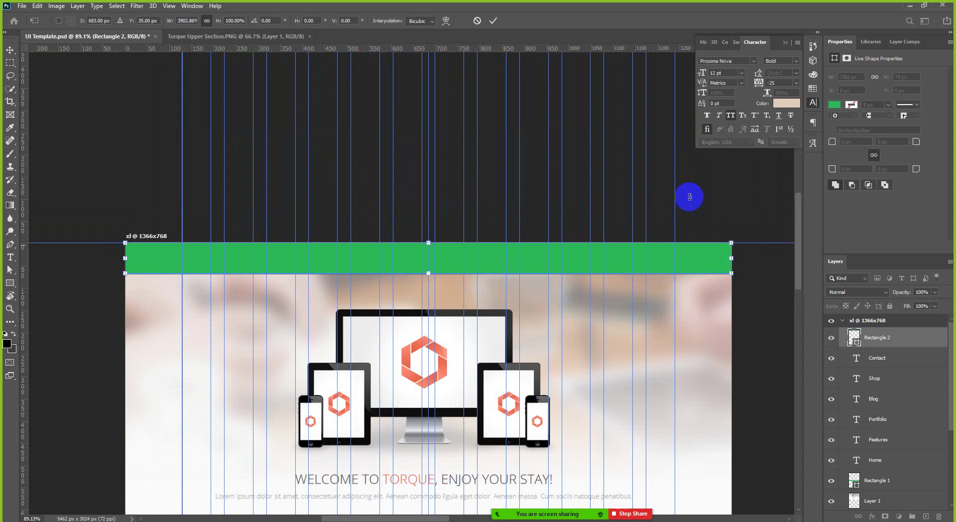
{"action": "left_click", "coordinate": [500, 24]}
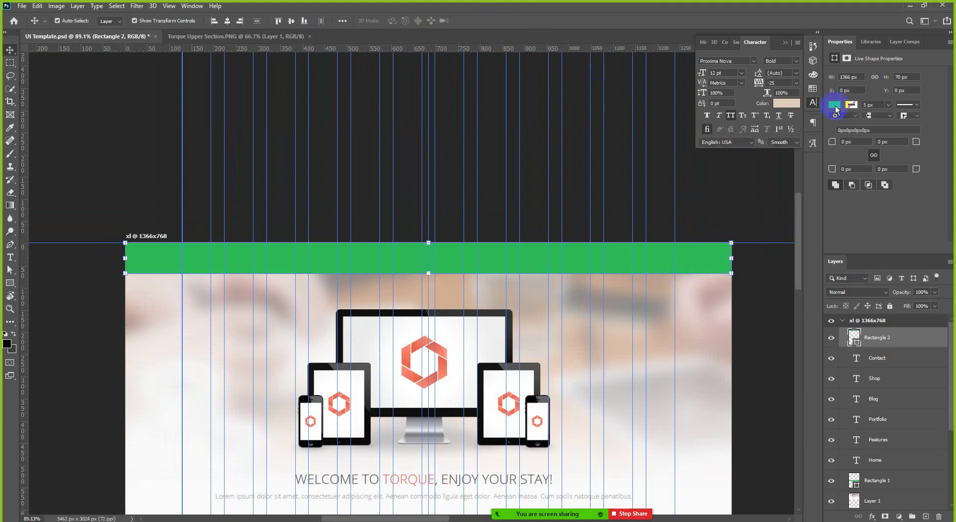
Step: Move the rectangle below the header to Y 70 px and fill it with the white sampled from the screenshot's header
{"action": "left_click_drag", "start_coordinate": [486, 268], "coordinate": [489, 301]}
{"action": "left_click", "coordinate": [836, 105]}
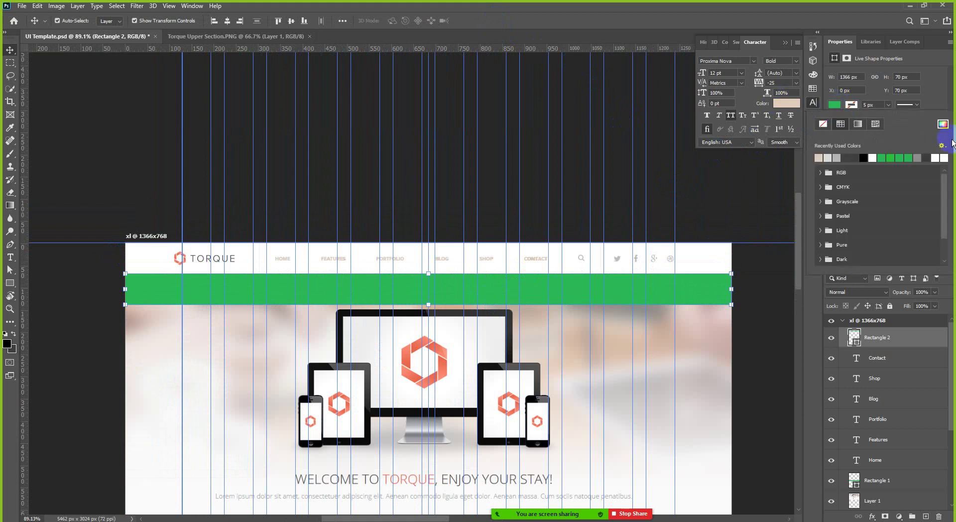
{"action": "left_click", "coordinate": [943, 124]}
{"action": "left_click", "coordinate": [145, 258]}
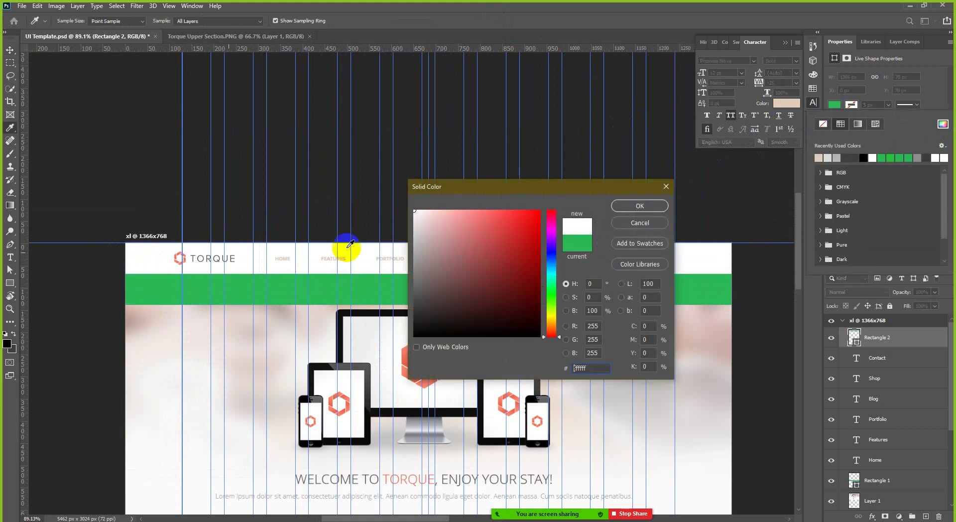
{"action": "left_click", "coordinate": [624, 205]}
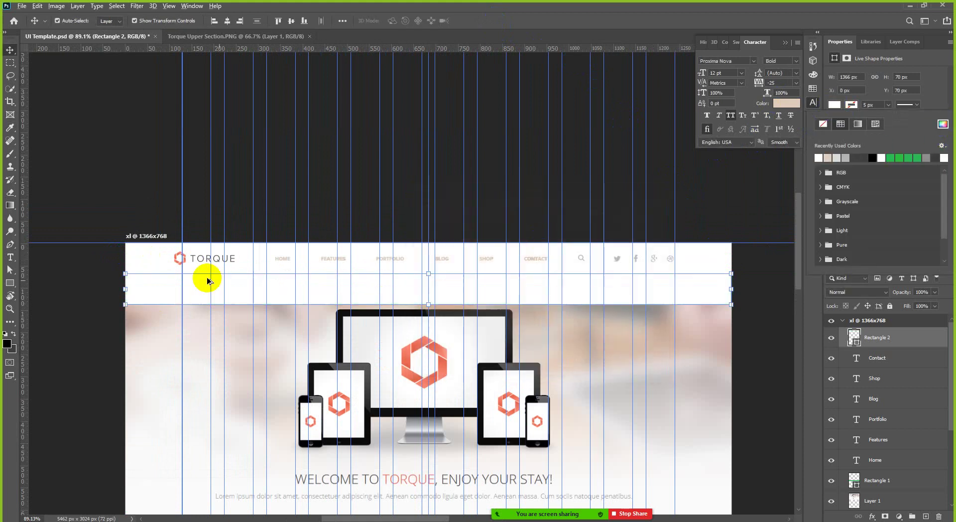
Step: Move the white rectangle back over the header at Y 0 px and place its layer beneath the Home text layer
{"action": "scroll", "coordinate": [199, 273], "scroll_direction": "up", "scroll_amount": 5}
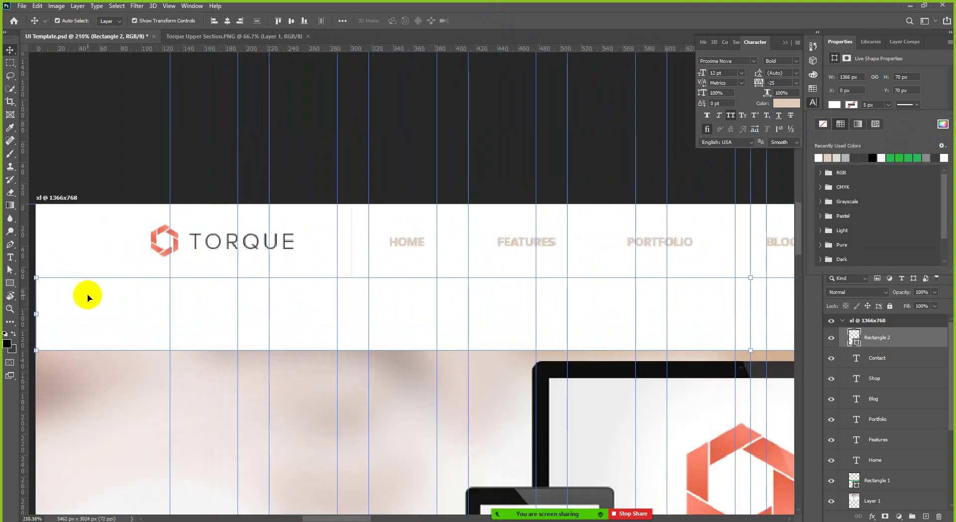
{"action": "left_click_drag", "start_coordinate": [85, 295], "coordinate": [92, 224]}
{"action": "scroll", "coordinate": [177, 268], "scroll_direction": "down", "scroll_amount": 3}
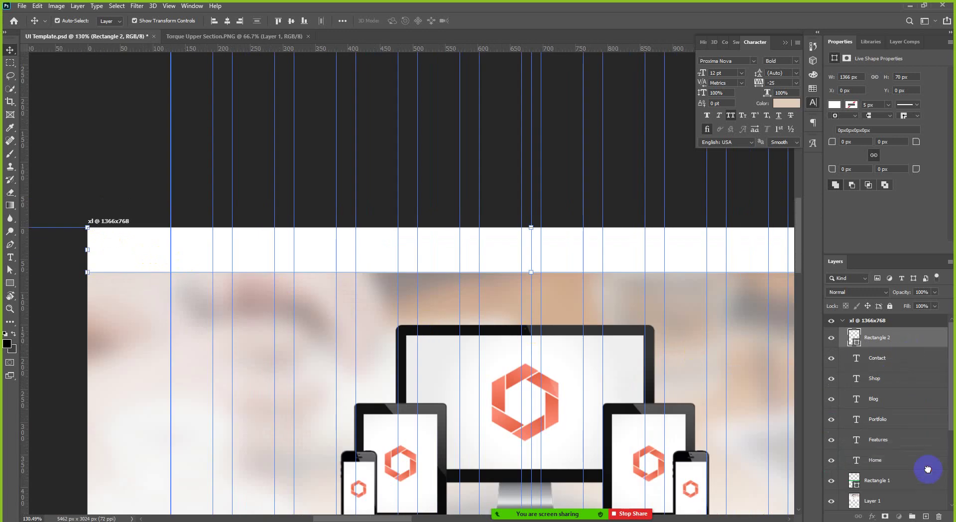
{"action": "left_click_drag", "start_coordinate": [928, 469], "coordinate": [927, 470]}
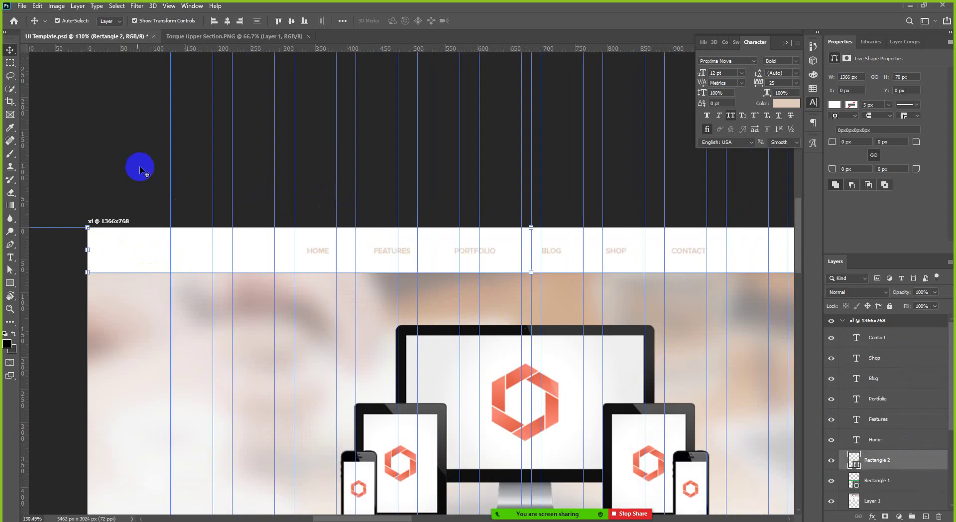
Step: Deselect the rectangle, hide the guides and examine the white header bar behind the navigation texts
{"action": "scroll", "coordinate": [140, 169], "scroll_direction": "down", "scroll_amount": 2}
{"action": "scroll", "coordinate": [139, 167], "scroll_direction": "up", "scroll_amount": 3}
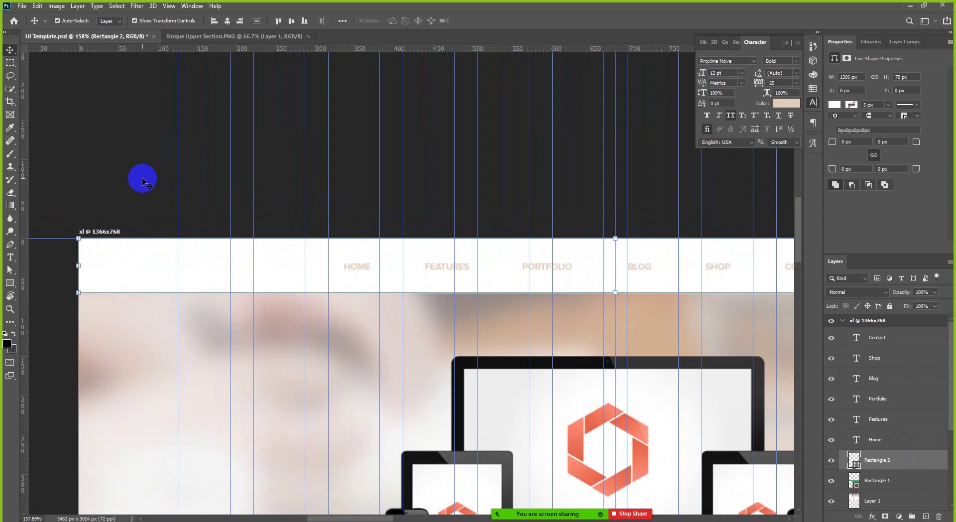
{"action": "left_click", "coordinate": [142, 180]}
{"action": "key", "text": "ctrl+semicolon"}
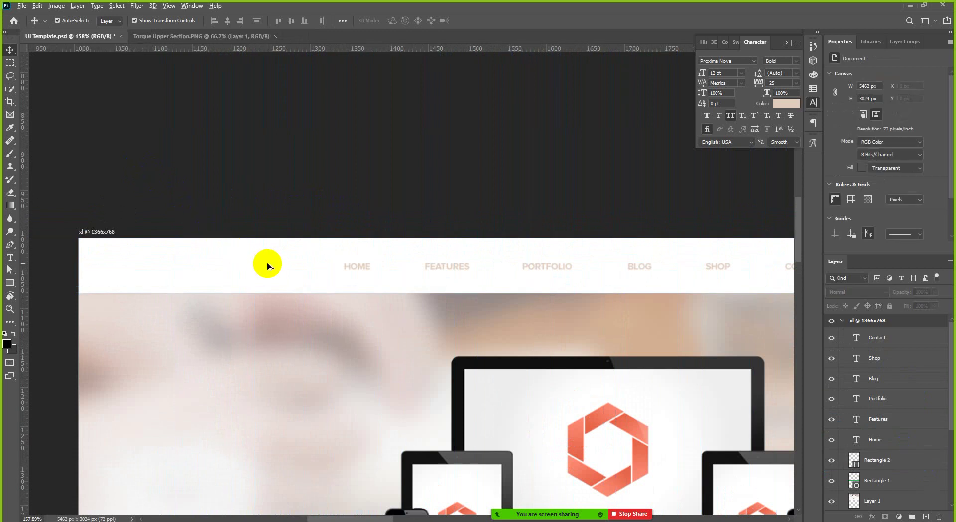
{"action": "scroll", "coordinate": [267, 264], "scroll_direction": "up", "scroll_amount": 2}
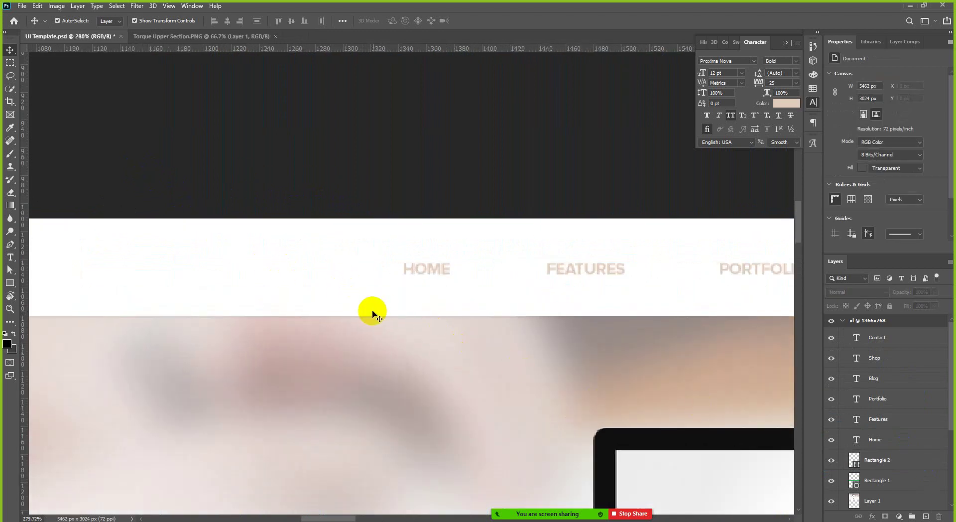
{"action": "scroll", "coordinate": [373, 313], "scroll_direction": "down", "scroll_amount": 4}
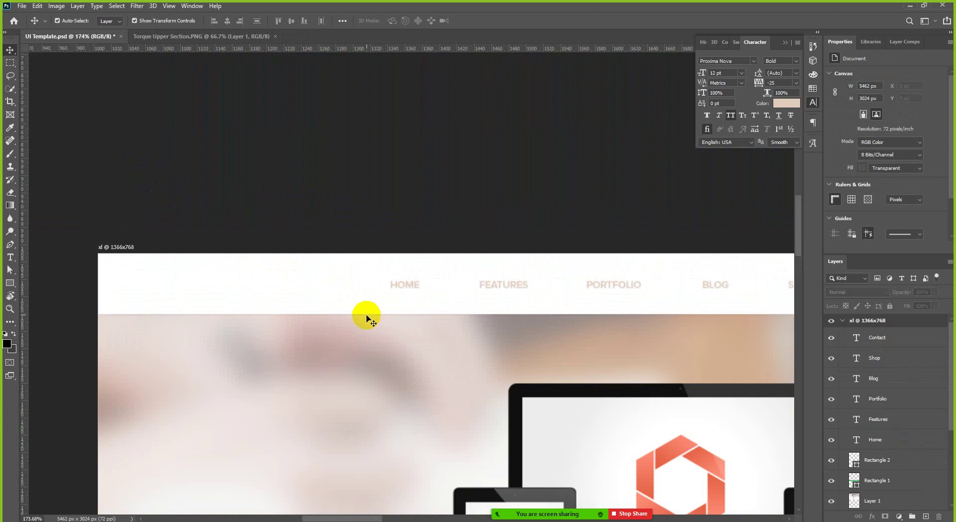
{"action": "scroll", "coordinate": [373, 331], "scroll_direction": "right", "scroll_amount": 2}
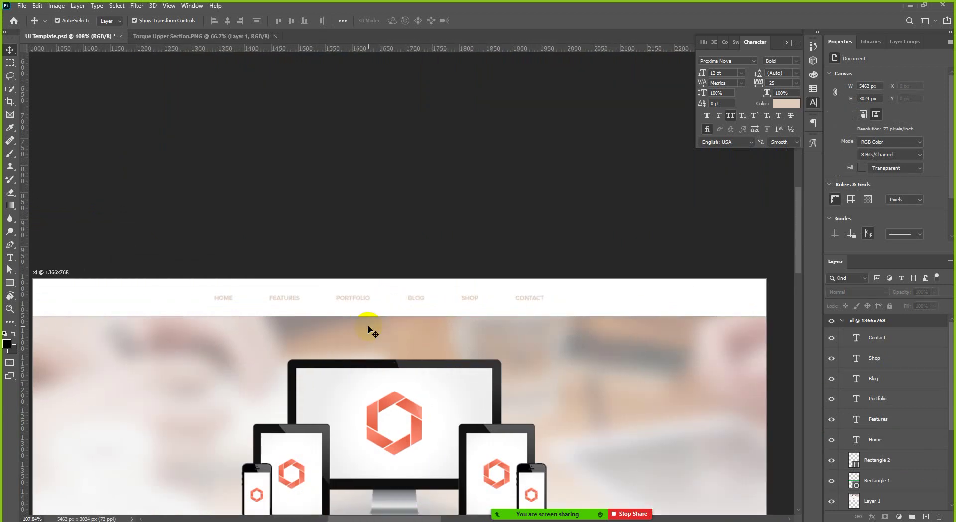
{"action": "scroll", "coordinate": [372, 332], "scroll_direction": "down", "scroll_amount": 4}
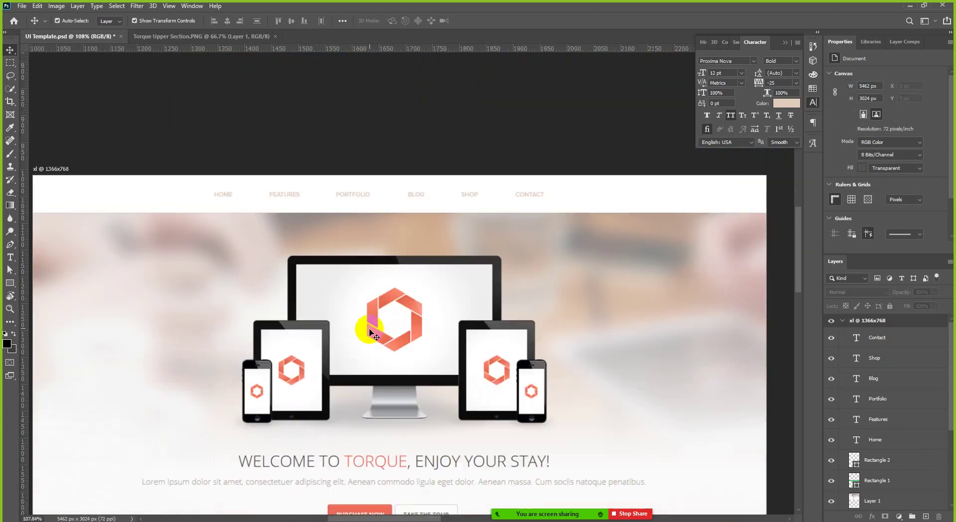
{"action": "scroll", "coordinate": [357, 287], "scroll_direction": "down", "scroll_amount": 1}
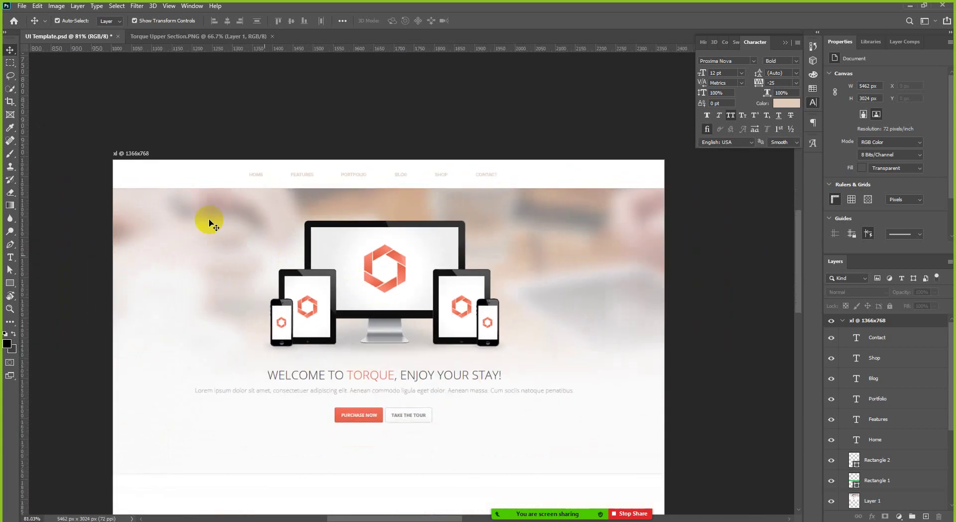
Step: Select the white header rectangle, show the guides and examine its placement across the artboard
{"action": "scroll", "coordinate": [207, 220], "scroll_direction": "up", "scroll_amount": 3}
{"action": "left_click", "coordinate": [199, 184]}
{"action": "key", "text": "ctrl+semicolon"}
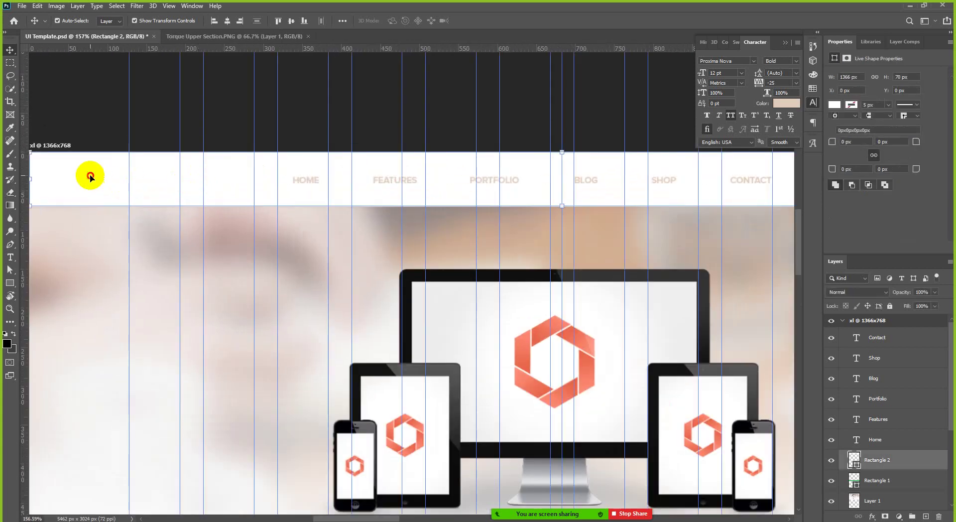
{"action": "scroll", "coordinate": [207, 207], "scroll_direction": "down", "scroll_amount": 2}
{"action": "scroll", "coordinate": [216, 299], "scroll_direction": "down", "scroll_amount": 2}
{"action": "scroll", "coordinate": [224, 331], "scroll_direction": "down", "scroll_amount": 4}
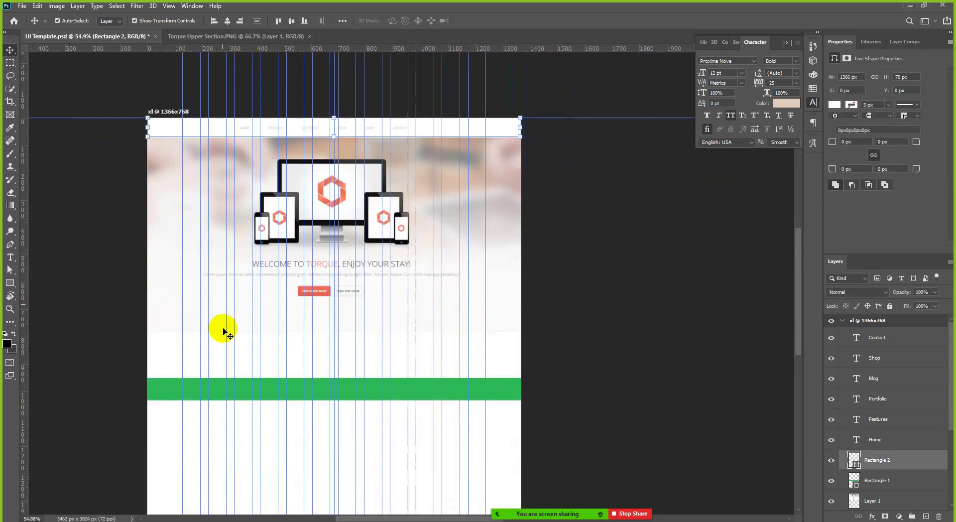
{"action": "scroll", "coordinate": [222, 321], "scroll_direction": "up", "scroll_amount": 1}
{"action": "scroll", "coordinate": [156, 196], "scroll_direction": "up", "scroll_amount": 4}
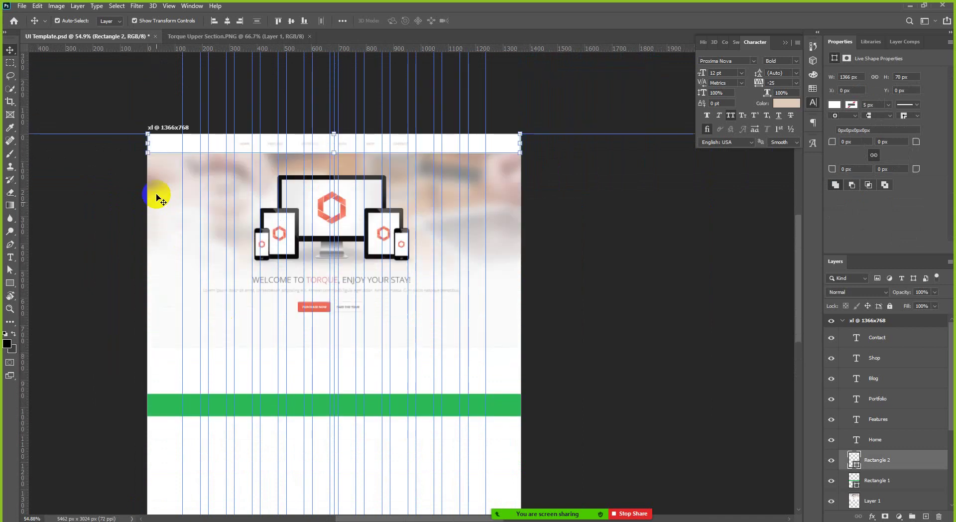
{"action": "scroll", "coordinate": [165, 197], "scroll_direction": "up", "scroll_amount": 2}
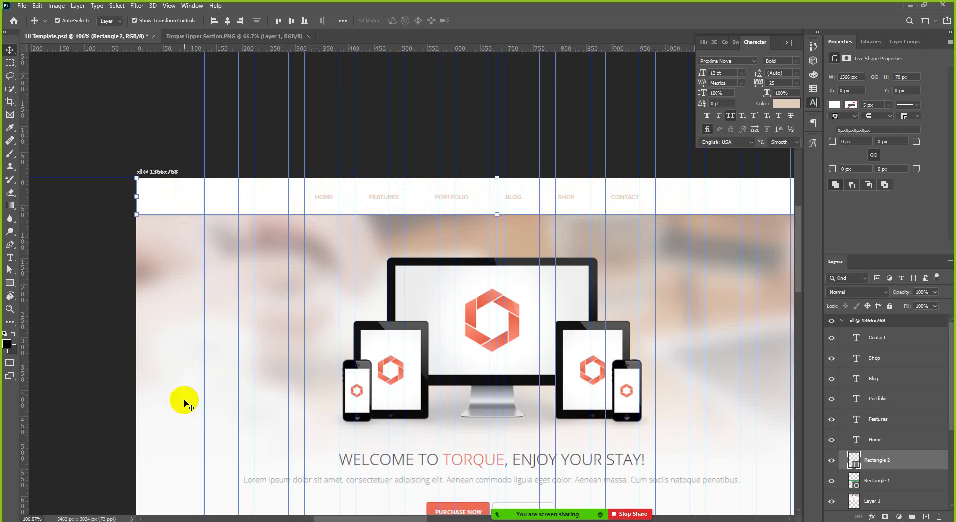
Step: Rename the white header rectangle's layer as "Menu bar" and select it together with the text layers from Home to Contact
{"action": "left_click", "coordinate": [183, 203]}
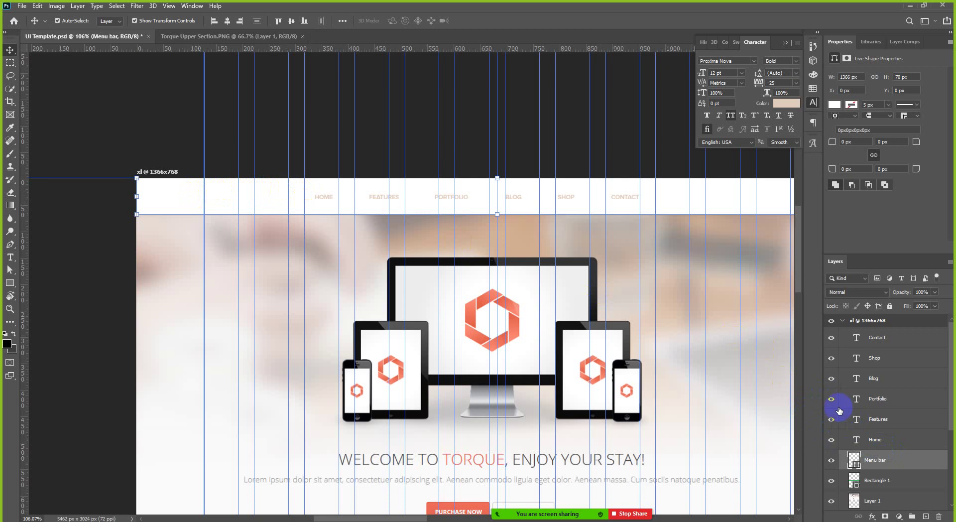
{"action": "left_click", "coordinate": [883, 341], "text": "shift"}
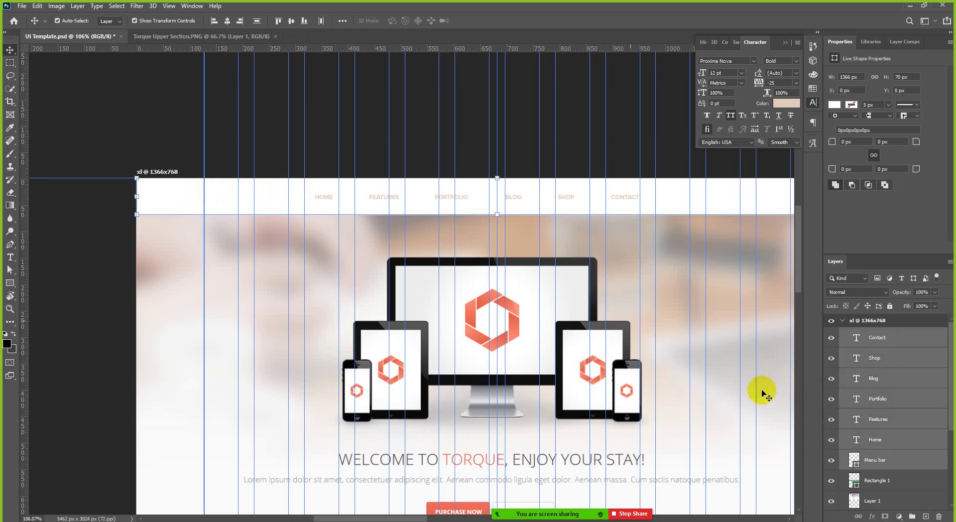
Step: Group the selected Menu bar rectangle and the Home to Contact text layers, and name the group "Top Bar"
{"action": "key", "text": "ctrl+g"}
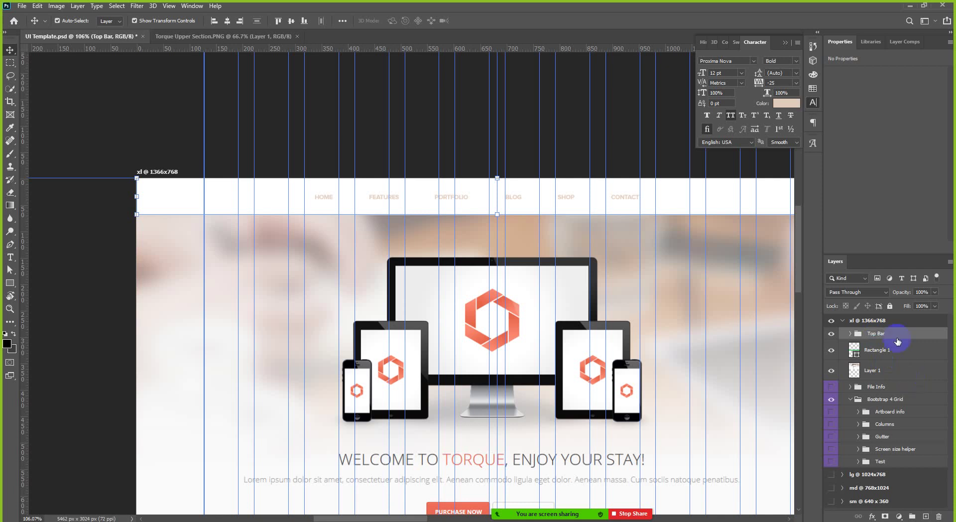
{"action": "scroll", "coordinate": [631, 184], "scroll_direction": "up", "scroll_amount": 3}
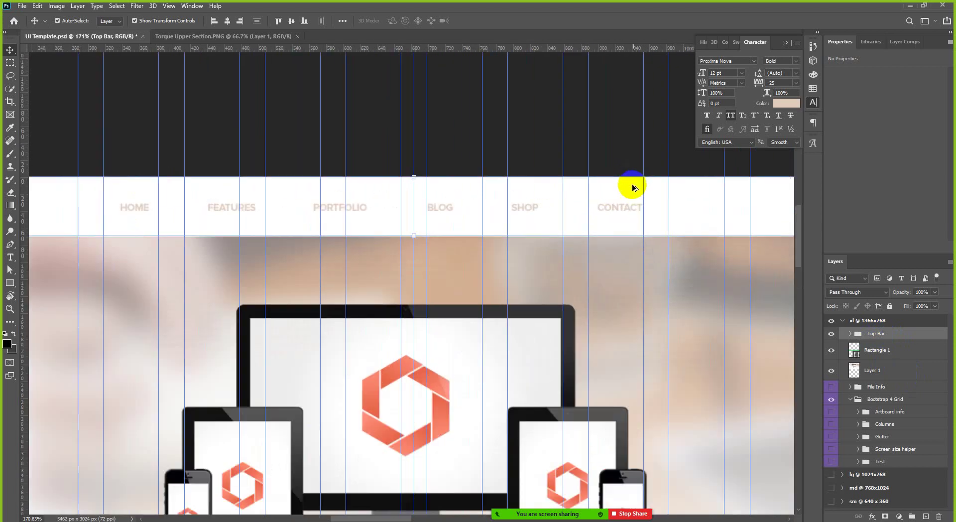
{"action": "scroll", "coordinate": [632, 187], "scroll_direction": "down", "scroll_amount": 2}
Step: Expand the Top Bar group, select the Contact text layer and hide the Menu bar layer to reveal the reference header
{"action": "left_click", "coordinate": [849, 333]}
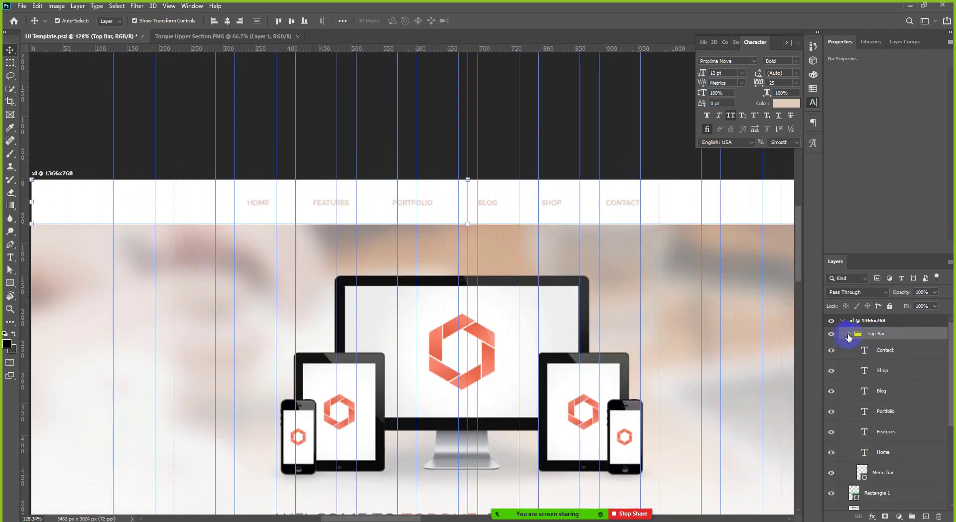
{"action": "left_click", "coordinate": [885, 351]}
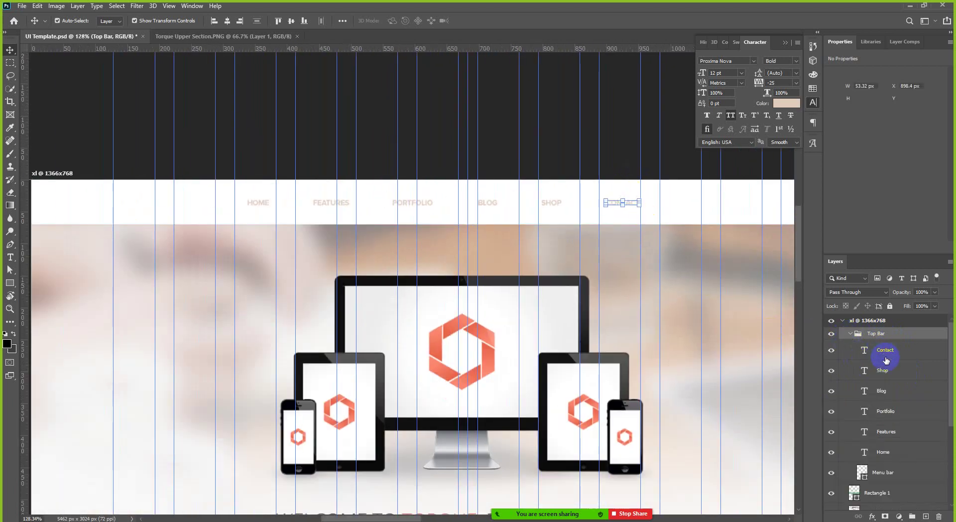
{"action": "left_click", "coordinate": [831, 477]}
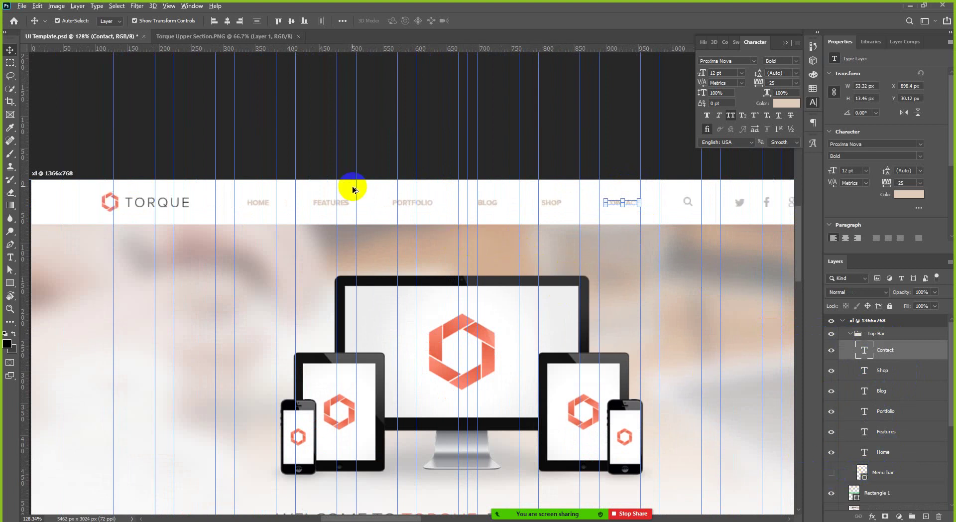
Step: Deselect everything, hide the guides and examine the reference header's logo, divider lines, search icon and social icons
{"action": "scroll", "coordinate": [352, 189], "scroll_direction": "down", "scroll_amount": 2}
{"action": "scroll", "coordinate": [299, 170], "scroll_direction": "up", "scroll_amount": 2}
{"action": "scroll", "coordinate": [81, 159], "scroll_direction": "up", "scroll_amount": 3}
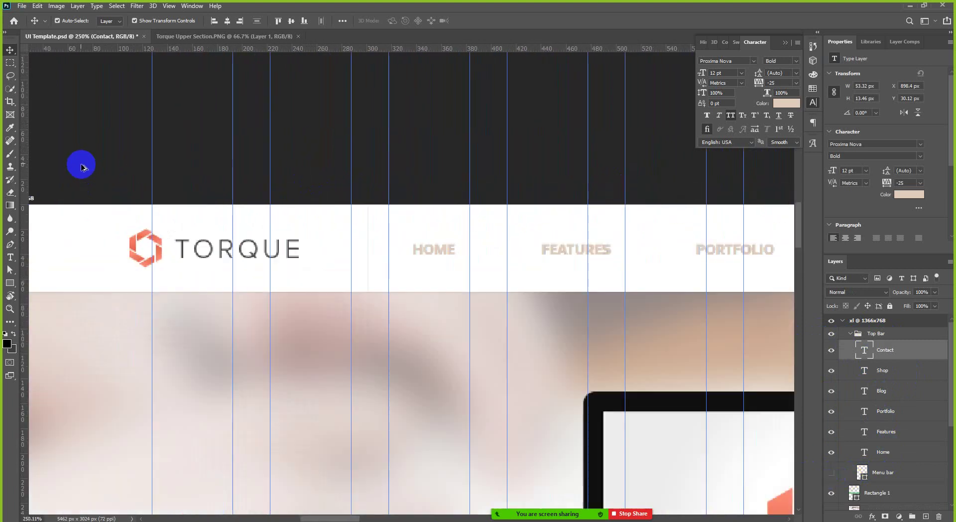
{"action": "key", "text": "ctrl+semicolon"}
{"action": "left_click", "coordinate": [199, 178]}
{"action": "scroll", "coordinate": [202, 196], "scroll_direction": "down", "scroll_amount": 3}
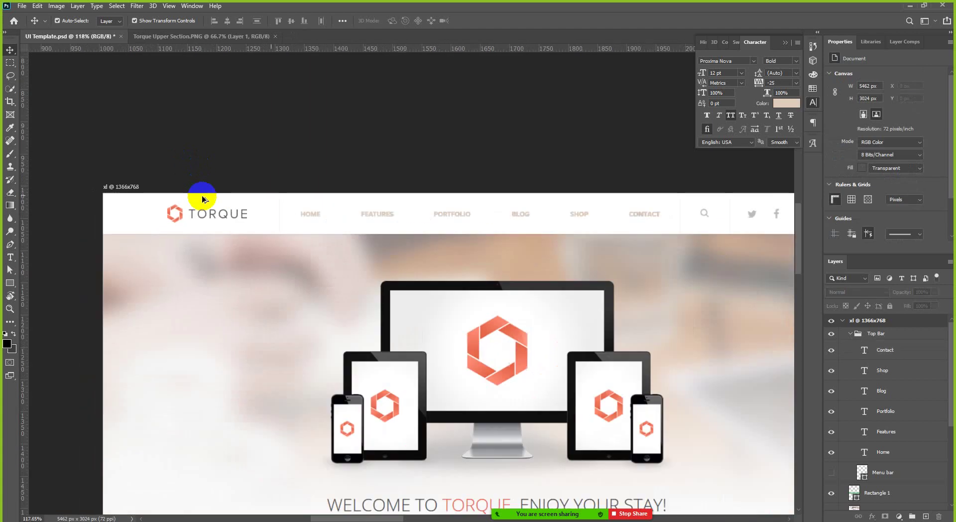
{"action": "scroll", "coordinate": [627, 222], "scroll_direction": "down", "scroll_amount": 1}
{"action": "scroll", "coordinate": [733, 198], "scroll_direction": "up", "scroll_amount": 3}
{"action": "scroll", "coordinate": [626, 228], "scroll_direction": "up", "scroll_amount": 1}
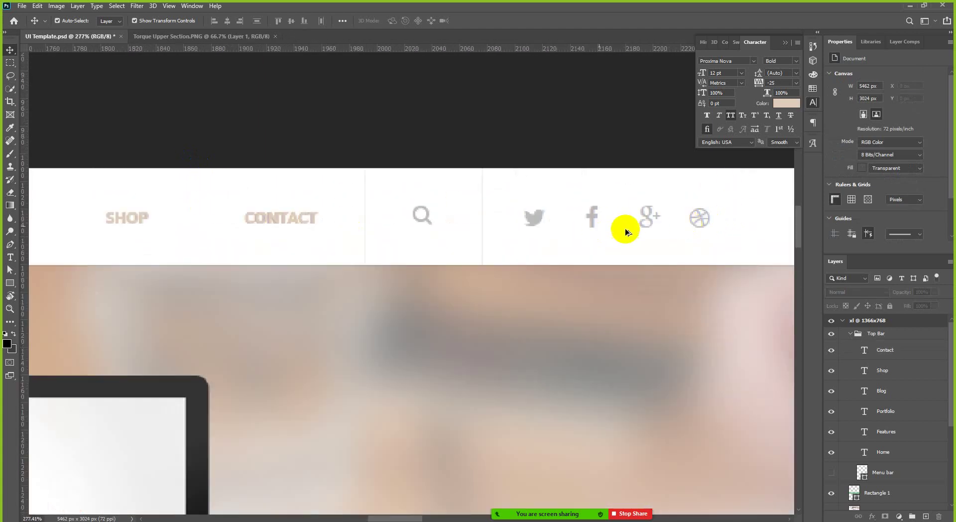
{"action": "scroll", "coordinate": [686, 221], "scroll_direction": "up", "scroll_amount": 1}
{"action": "scroll", "coordinate": [370, 250], "scroll_direction": "up", "scroll_amount": 1}
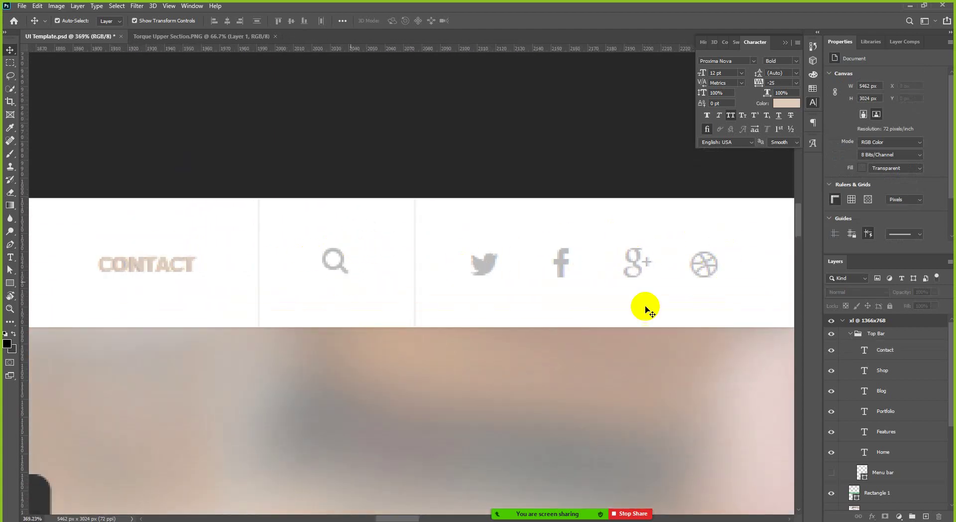
{"action": "scroll", "coordinate": [622, 201], "scroll_direction": "down", "scroll_amount": 1}
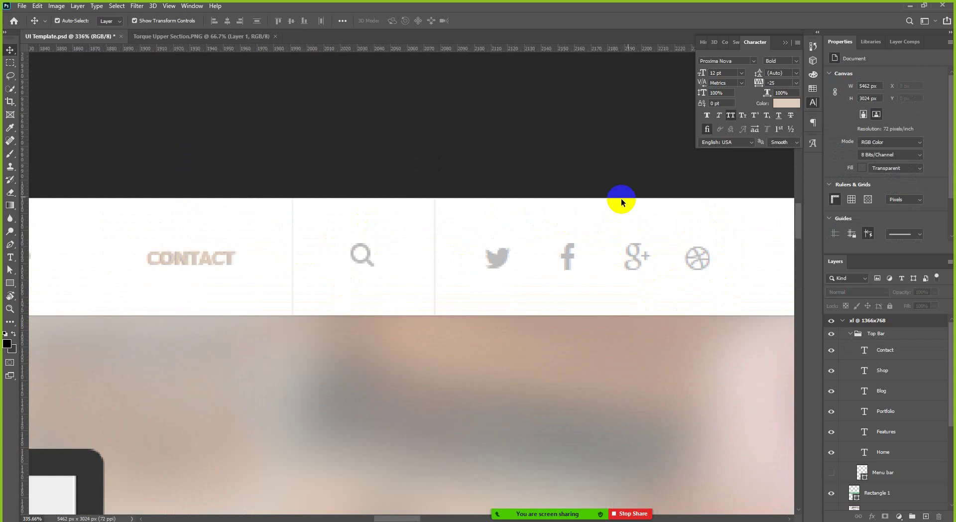
{"action": "scroll", "coordinate": [420, 258], "scroll_direction": "down", "scroll_amount": 1}
{"action": "scroll", "coordinate": [417, 259], "scroll_direction": "up", "scroll_amount": 2}
{"action": "scroll", "coordinate": [444, 267], "scroll_direction": "right", "scroll_amount": 1}
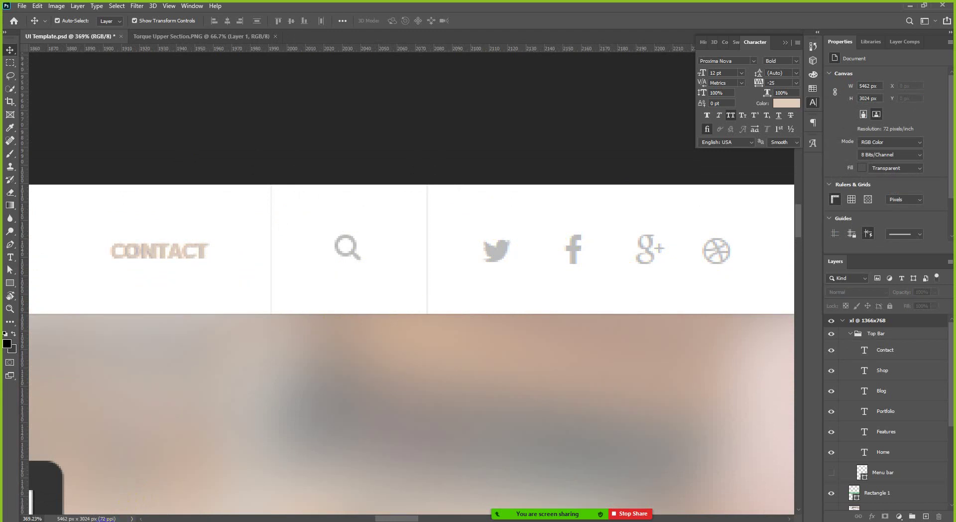
Step: Switch to Chrome and open flaticon.com in a new tab
{"action": "mouse_move", "coordinate": [99, 520]}
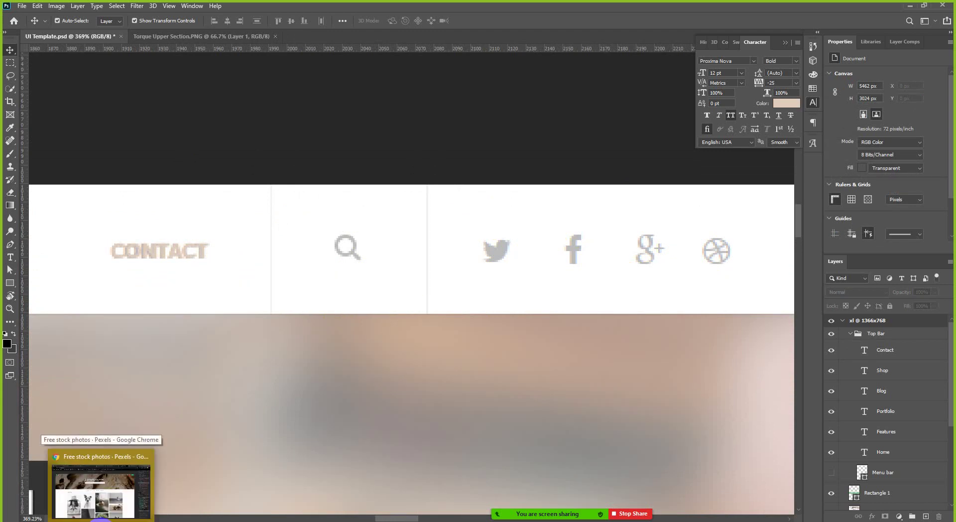
{"action": "left_click", "coordinate": [100, 520]}
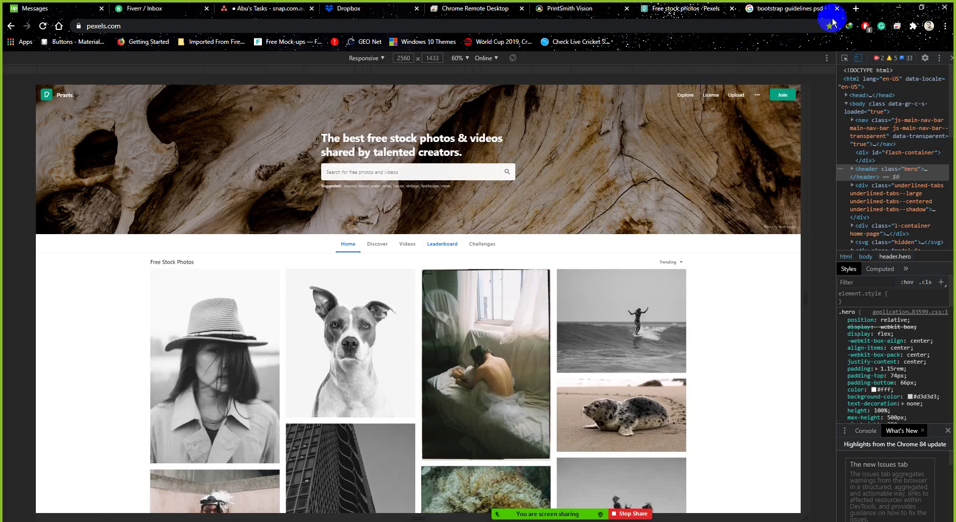
{"action": "left_click", "coordinate": [854, 10]}
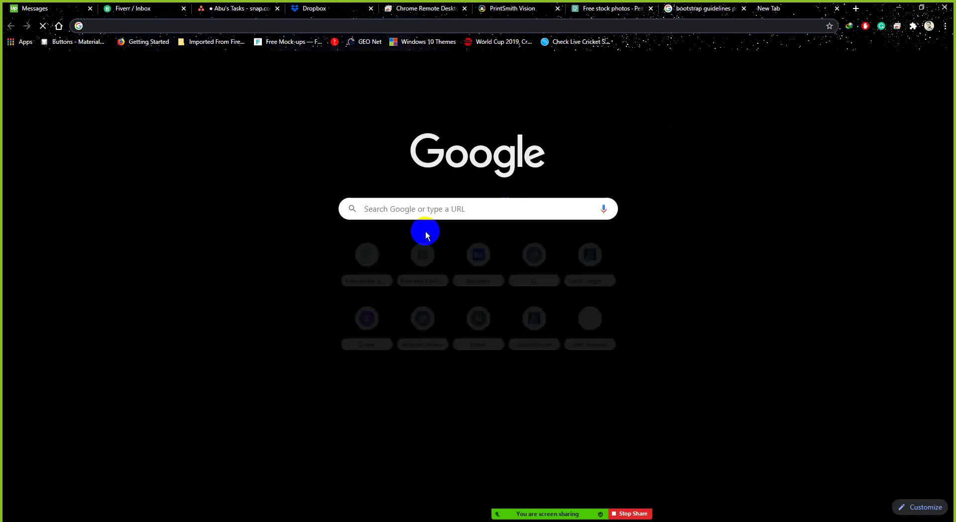
{"action": "type", "text": "flaticon.com"}
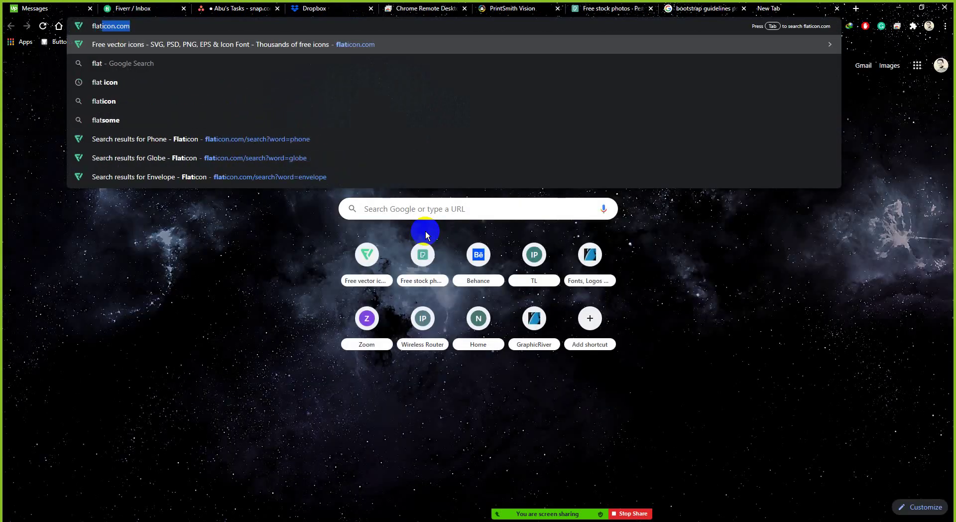
{"action": "key", "text": "Return"}
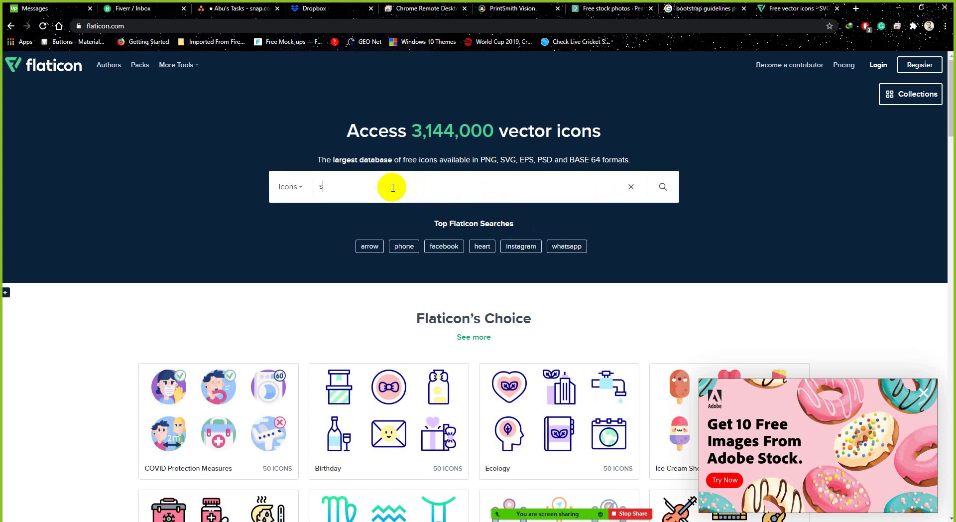
Step: Search Flaticon for "search" icons and compare the results with the reference header's magnifier in Photoshop
{"action": "type", "text": "earch"}
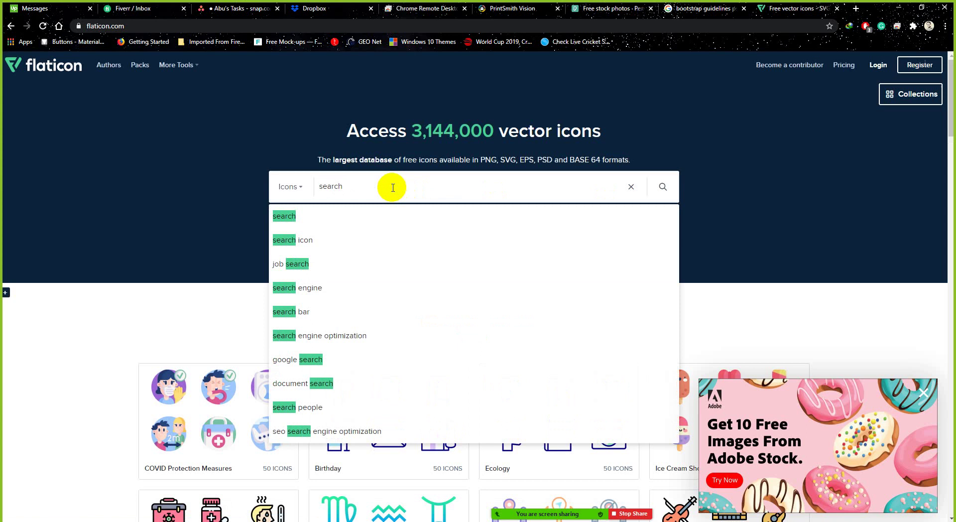
{"action": "key", "text": "Return"}
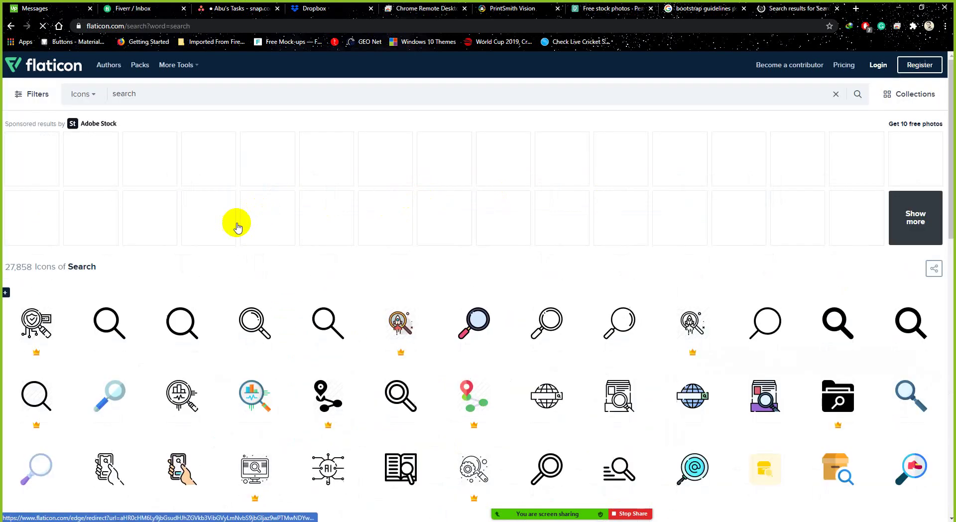
{"action": "scroll", "coordinate": [219, 373], "scroll_direction": "down", "scroll_amount": 1}
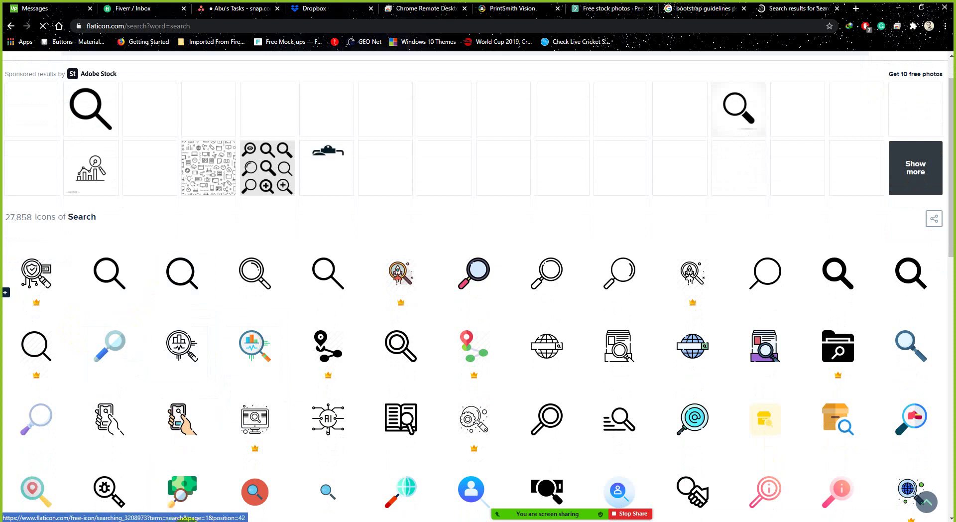
{"action": "key", "text": "alt+Tab"}
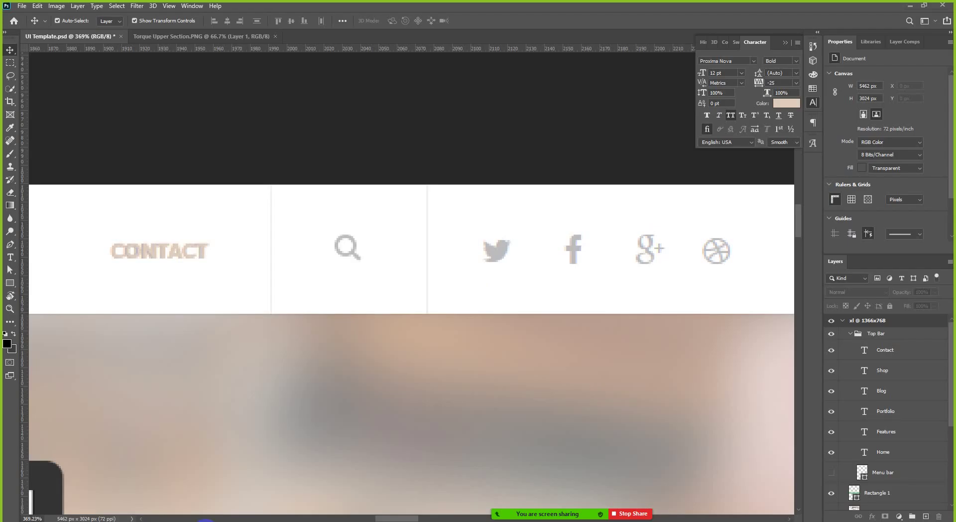
{"action": "key", "text": "alt+Tab"}
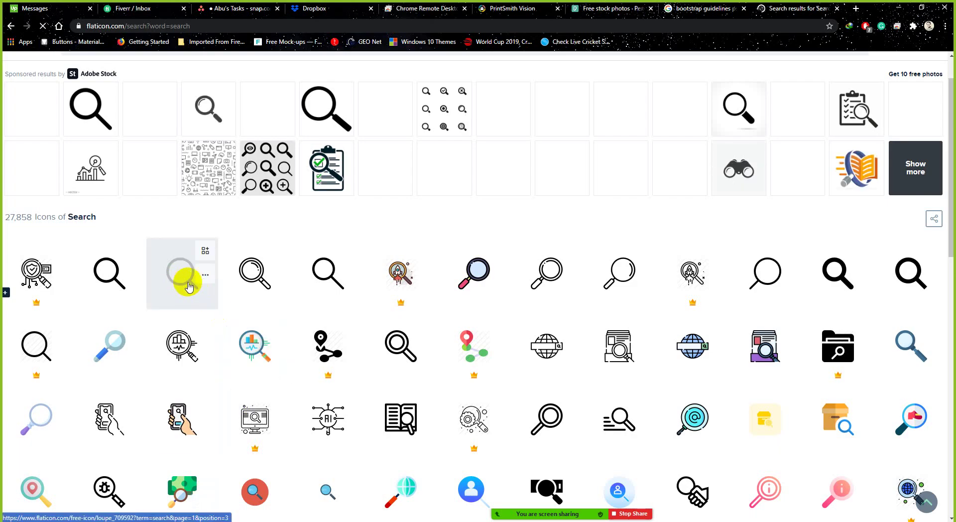
{"action": "key", "text": "alt+Tab"}
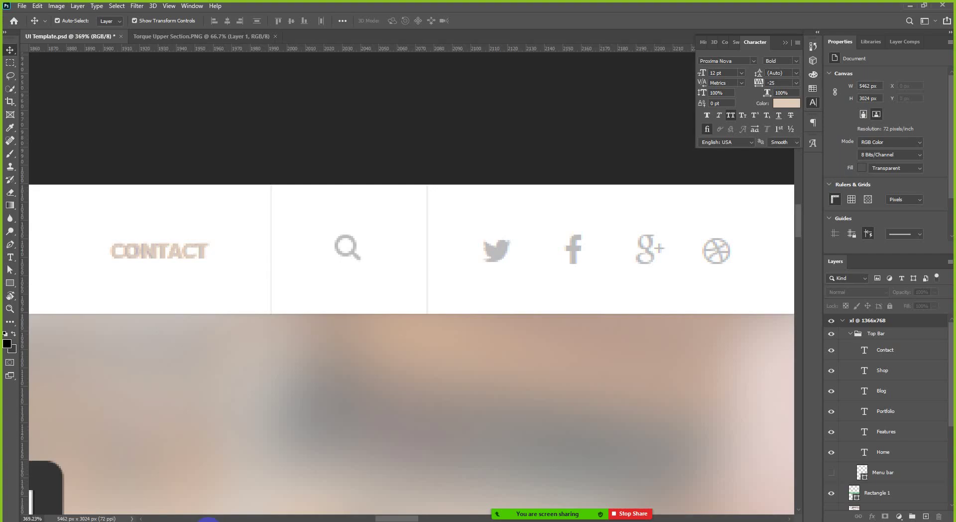
{"action": "key", "text": "alt+Tab"}
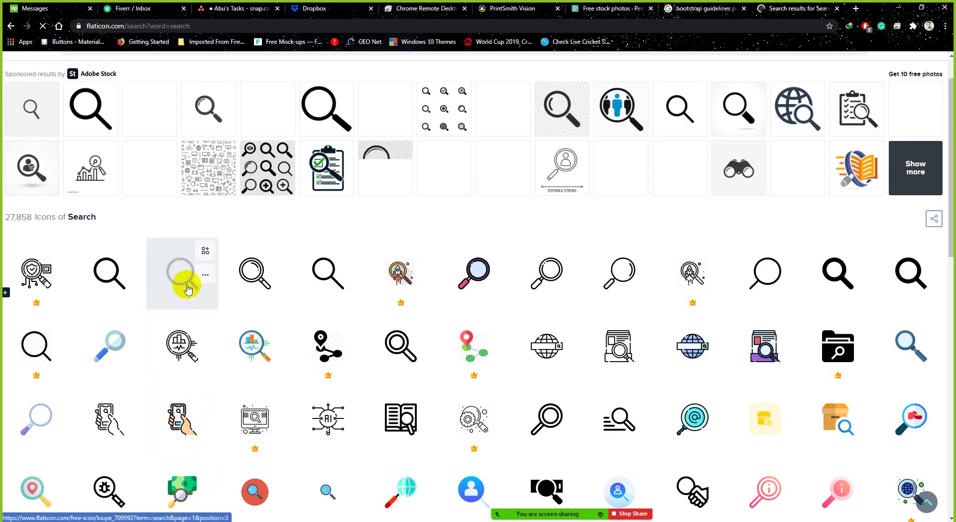
Step: Download the Loupe free icon as a 512 px PNG and show search.png in the Downloads folder
{"action": "left_click", "coordinate": [187, 288]}
{"action": "left_click", "coordinate": [634, 164]}
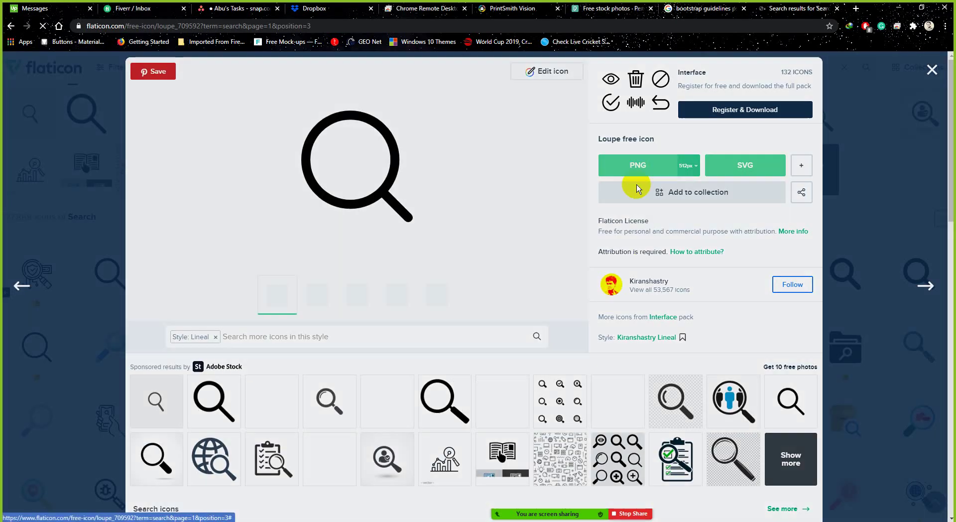
{"action": "left_click", "coordinate": [566, 240]}
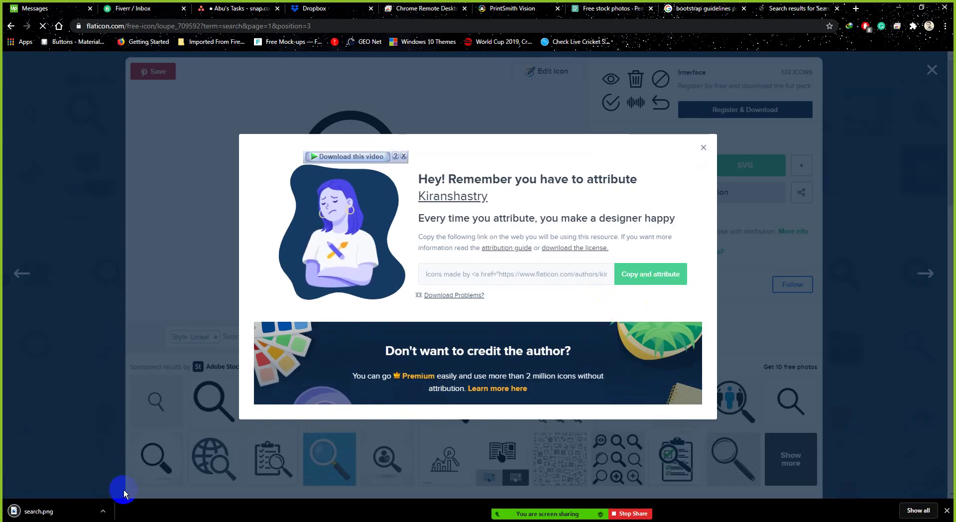
{"action": "left_click", "coordinate": [105, 511]}
{"action": "left_click", "coordinate": [159, 477]}
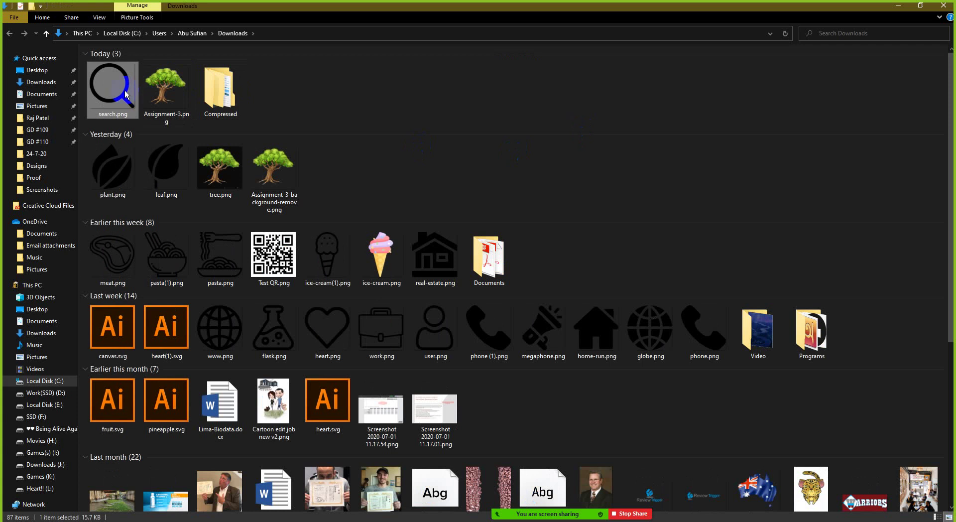
Step: Place search.png into UI Template.psd in Photoshop and scale it down to about 5.77% within the header
{"action": "left_click_drag", "start_coordinate": [124, 97], "coordinate": [453, 267]}
{"action": "scroll", "coordinate": [454, 271], "scroll_direction": "down", "scroll_amount": 5}
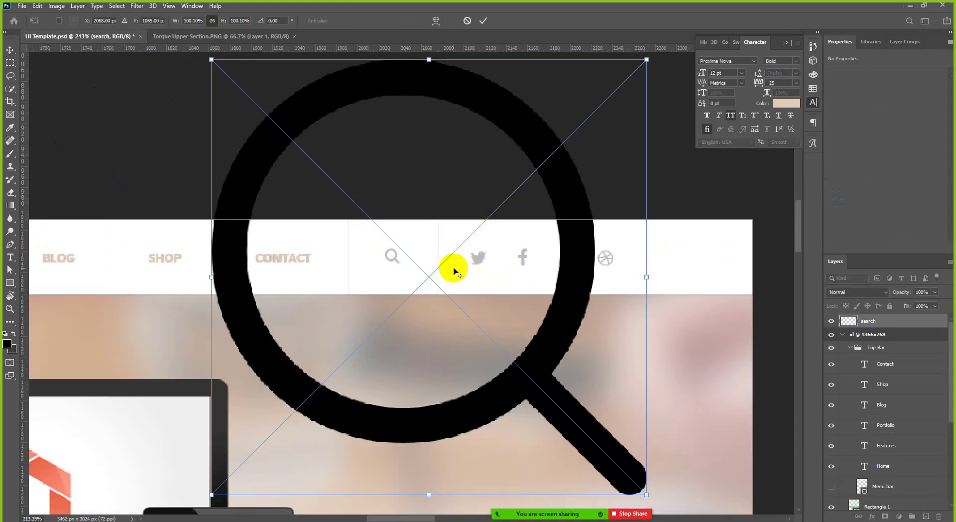
{"action": "left_click_drag", "start_coordinate": [574, 137], "coordinate": [437, 265]}
{"action": "scroll", "coordinate": [433, 260], "scroll_direction": "up", "scroll_amount": 6}
{"action": "scroll", "coordinate": [441, 267], "scroll_direction": "up", "scroll_amount": 3}
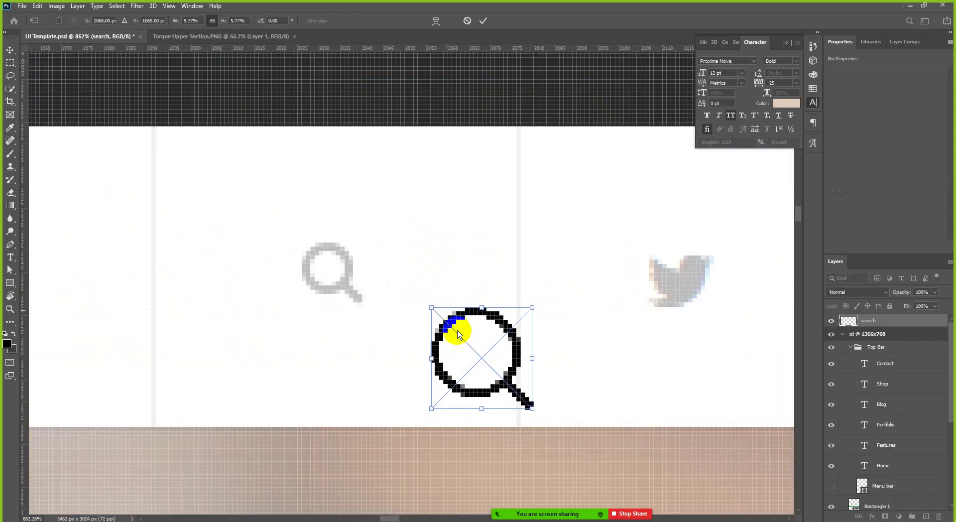
Step: Move the placed search icon beside the reference magnifier, scale it to about 13 by 13 px and commit the placement
{"action": "left_click_drag", "start_coordinate": [453, 323], "coordinate": [384, 245]}
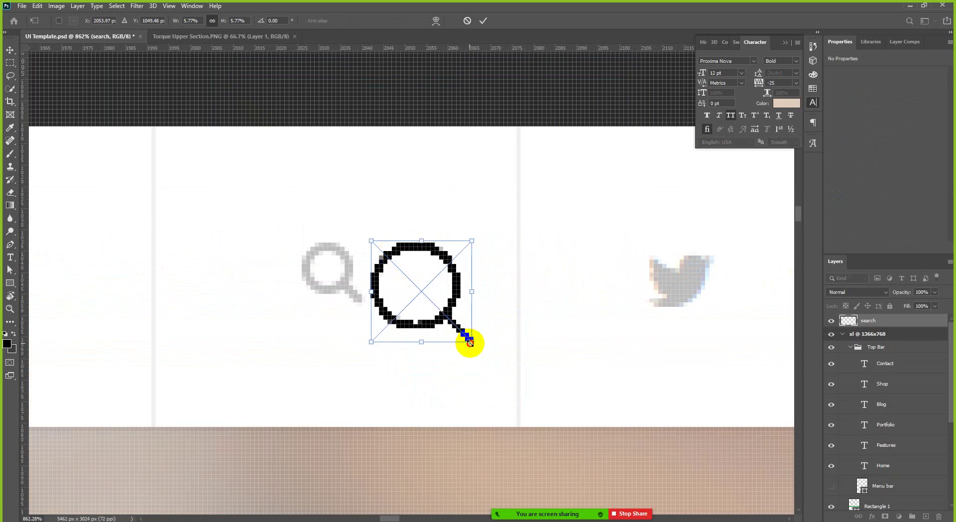
{"action": "left_click_drag", "start_coordinate": [470, 343], "coordinate": [424, 299]}
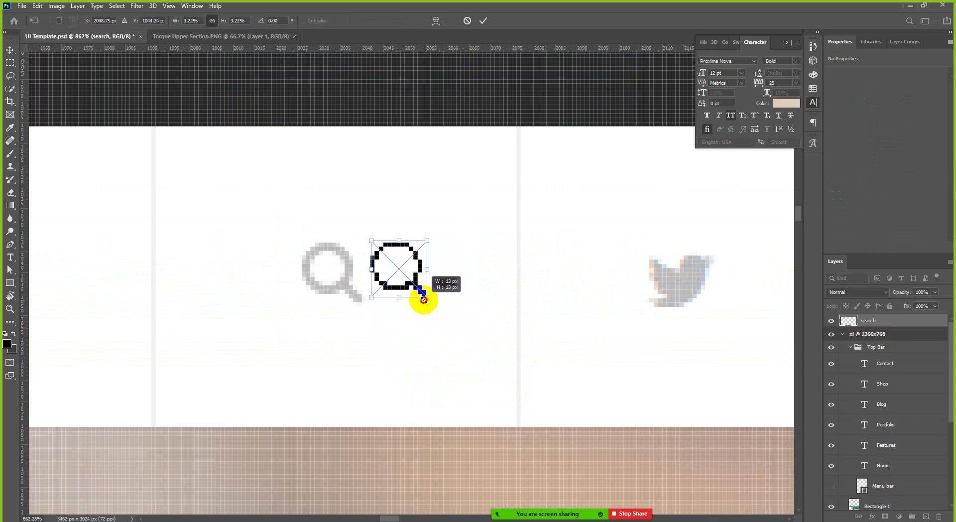
{"action": "left_click", "coordinate": [484, 21]}
{"action": "scroll", "coordinate": [371, 223], "scroll_direction": "up", "scroll_amount": 5}
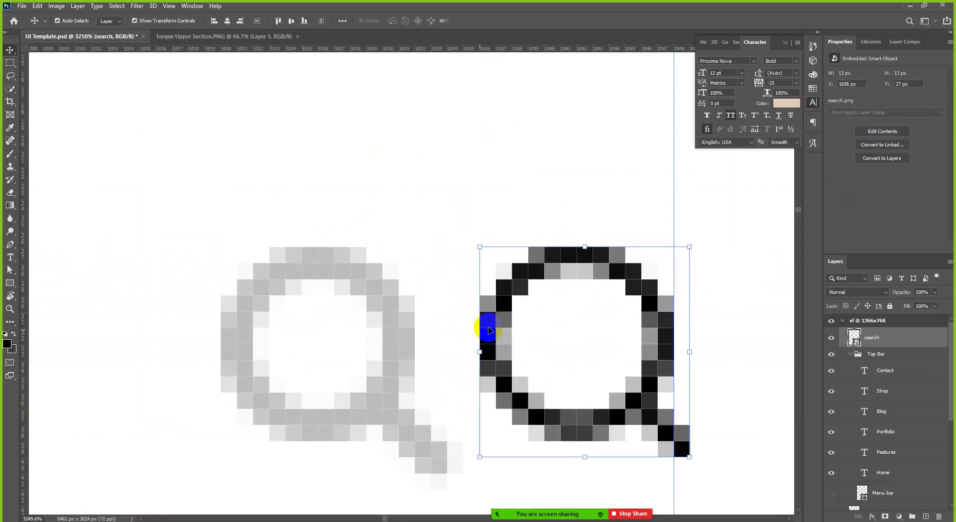
Step: Move the search icon over the reference magnifier at X 1020 px and enlarge it to 14 by 14 px
{"action": "left_click_drag", "start_coordinate": [488, 330], "coordinate": [243, 336]}
{"action": "scroll", "coordinate": [335, 324], "scroll_direction": "down", "scroll_amount": 3}
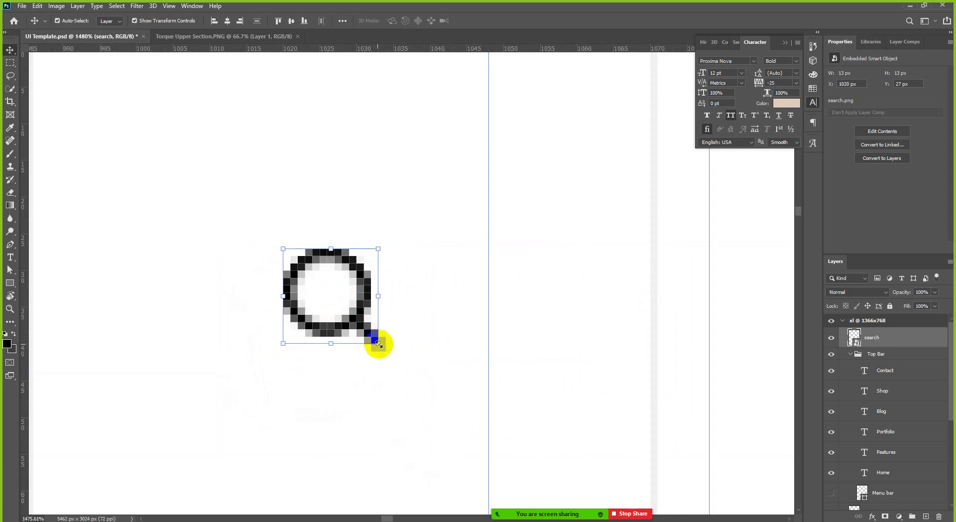
{"action": "left_click_drag", "start_coordinate": [379, 344], "coordinate": [383, 352]}
{"action": "left_click", "coordinate": [483, 21]}
{"action": "scroll", "coordinate": [344, 271], "scroll_direction": "down", "scroll_amount": 2}
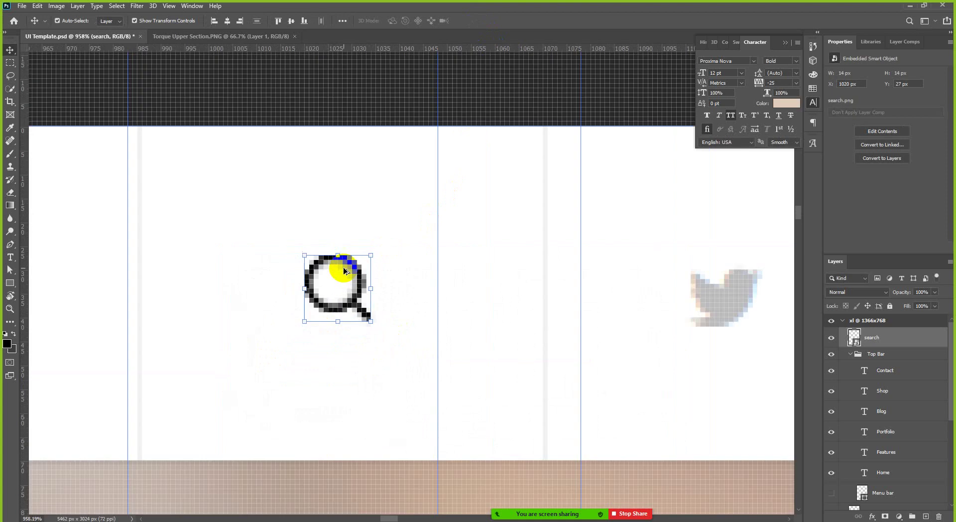
Step: Move the search icon off the reference magnifier to X 1057 px, keeping Y at 27 px
{"action": "scroll", "coordinate": [345, 270], "scroll_direction": "down", "scroll_amount": 1}
{"action": "left_click_drag", "start_coordinate": [354, 282], "coordinate": [474, 280]}
{"action": "scroll", "coordinate": [419, 300], "scroll_direction": "up", "scroll_amount": 1}
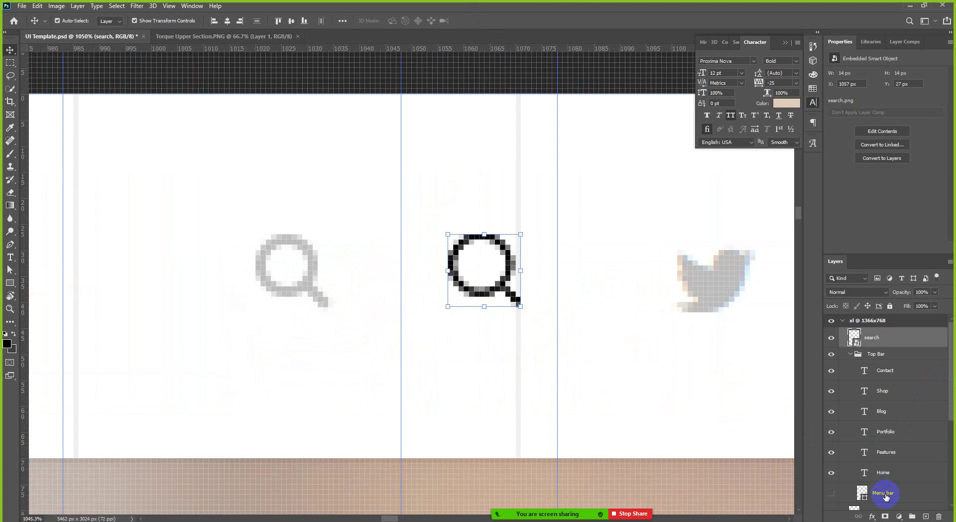
Step: Give the search icon a Color Overlay in the reference magnifier's grey, #bbbbbb
{"action": "left_click", "coordinate": [873, 518]}
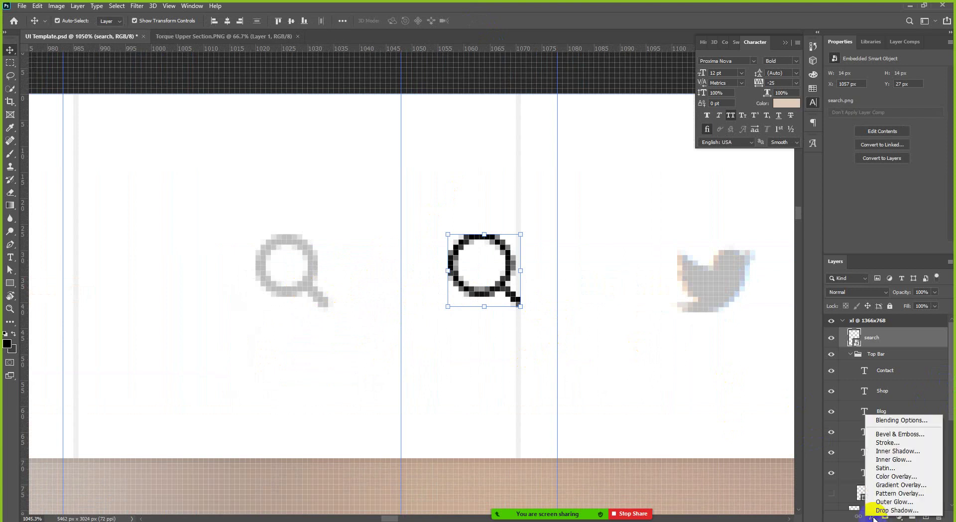
{"action": "left_click", "coordinate": [897, 477]}
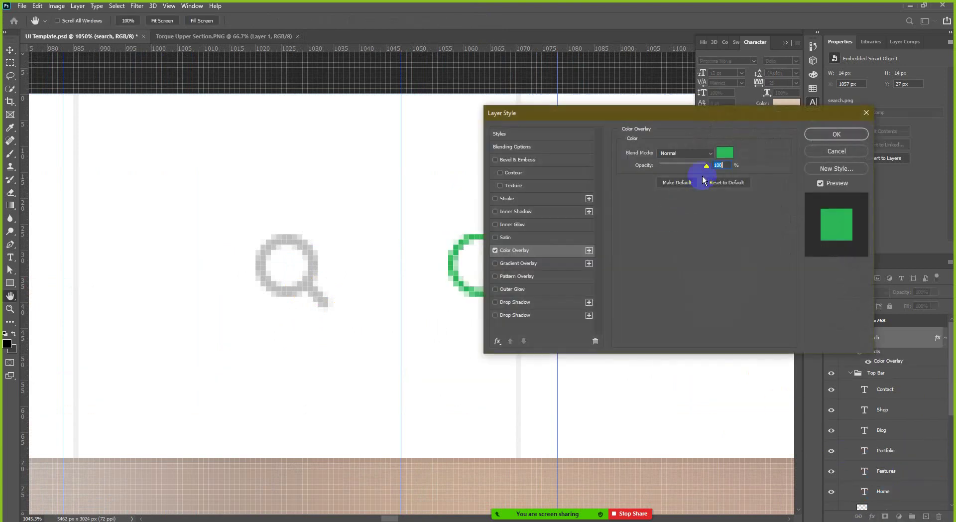
{"action": "left_click", "coordinate": [729, 154]}
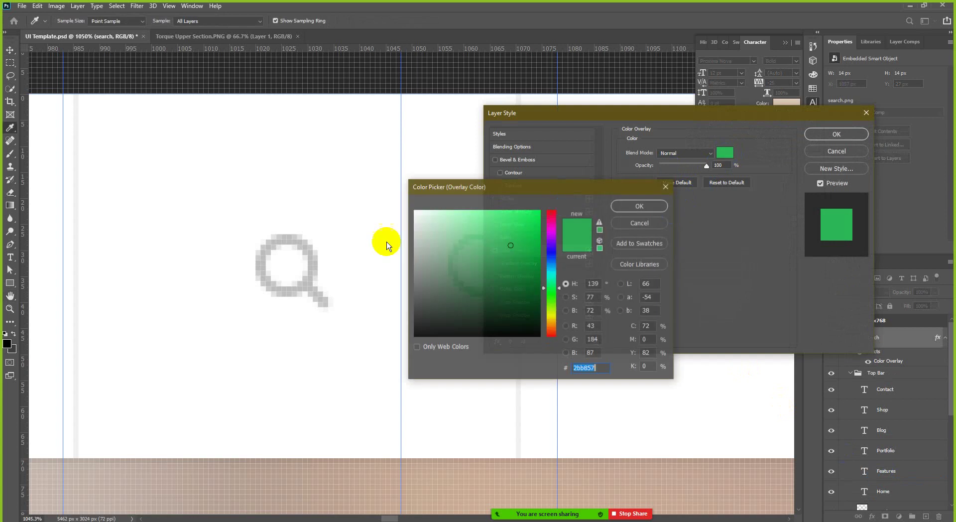
{"action": "left_click", "coordinate": [265, 259]}
{"action": "left_click", "coordinate": [640, 206]}
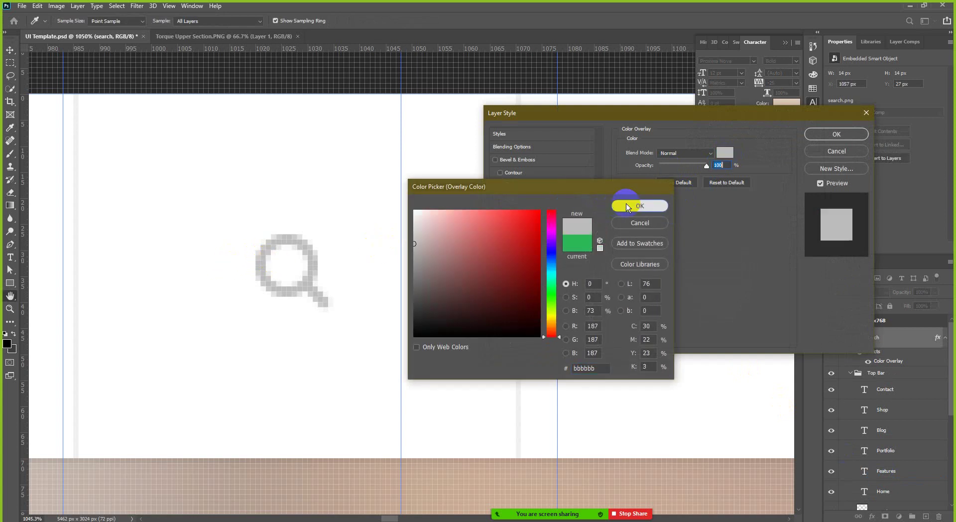
{"action": "left_click", "coordinate": [864, 136]}
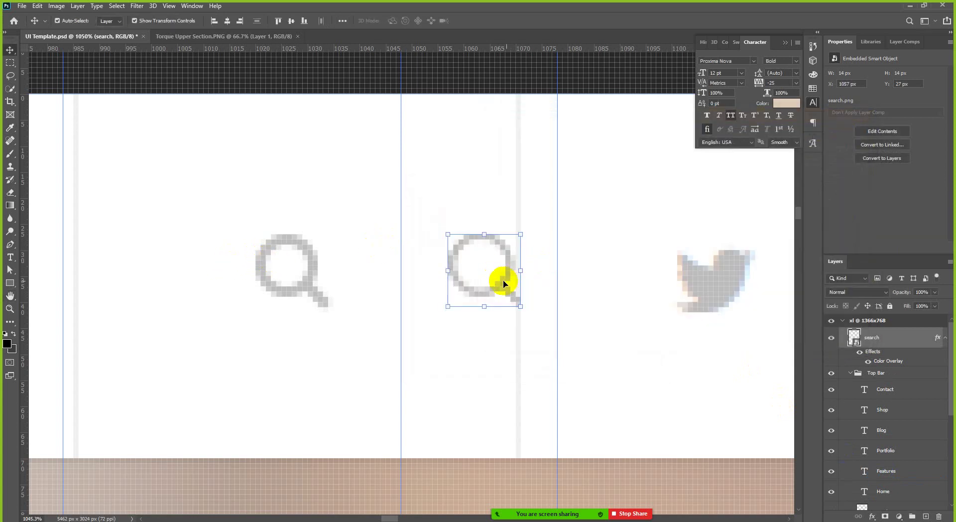
Step: Move the search icon back over the reference magnifier at X 1020 px, Y 27 px
{"action": "left_click_drag", "start_coordinate": [503, 283], "coordinate": [312, 306]}
{"action": "scroll", "coordinate": [257, 327], "scroll_direction": "down", "scroll_amount": 3}
{"action": "scroll", "coordinate": [575, 285], "scroll_direction": "up", "scroll_amount": 3}
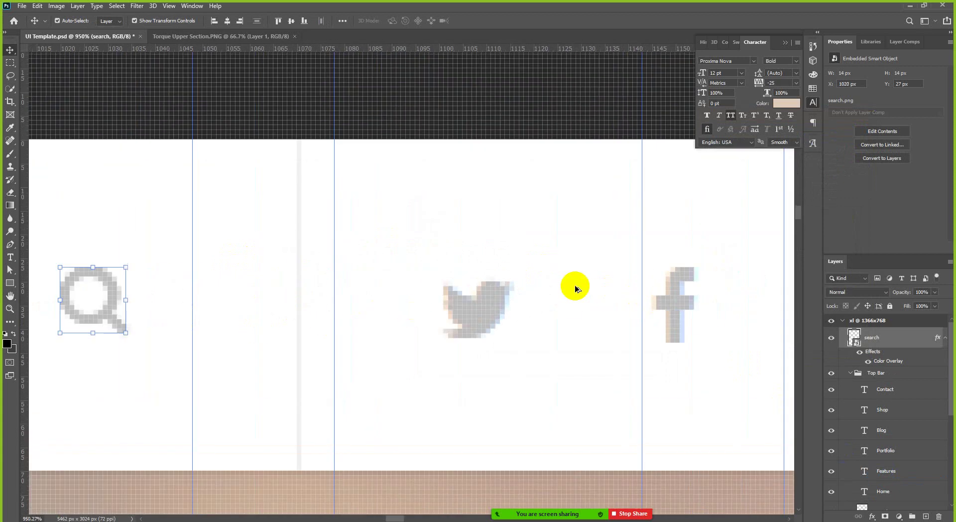
{"action": "scroll", "coordinate": [406, 244], "scroll_direction": "down", "scroll_amount": 3}
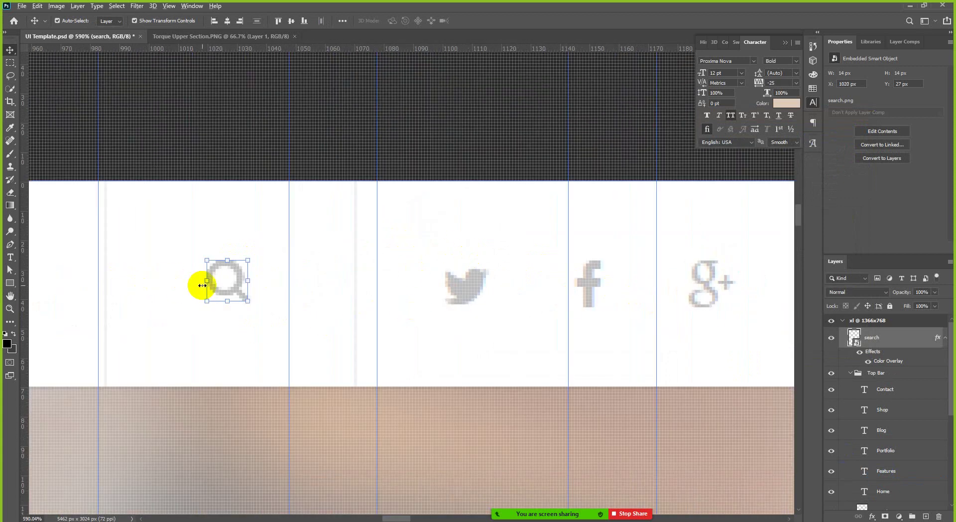
{"action": "scroll", "coordinate": [203, 283], "scroll_direction": "up", "scroll_amount": 1}
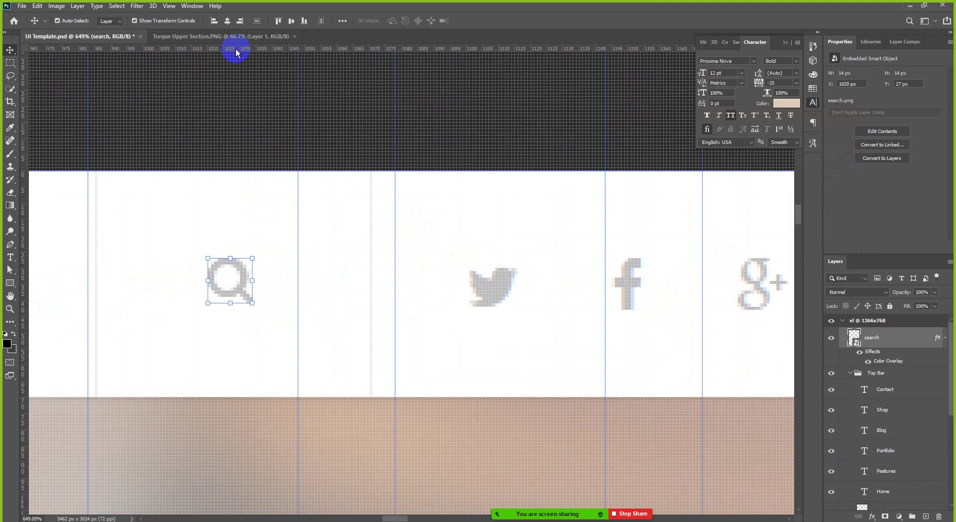
Step: Add horizontal guides along the upper and lower edges of the search icon
{"action": "scroll", "coordinate": [249, 81], "scroll_direction": "up", "scroll_amount": 1}
{"action": "left_click_drag", "start_coordinate": [266, 53], "coordinate": [254, 306]}
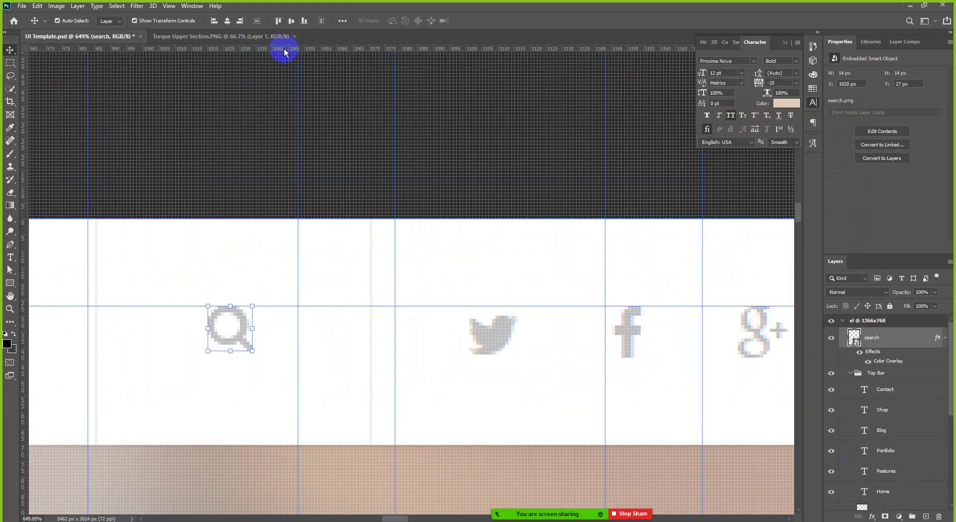
{"action": "left_click_drag", "start_coordinate": [284, 47], "coordinate": [234, 351]}
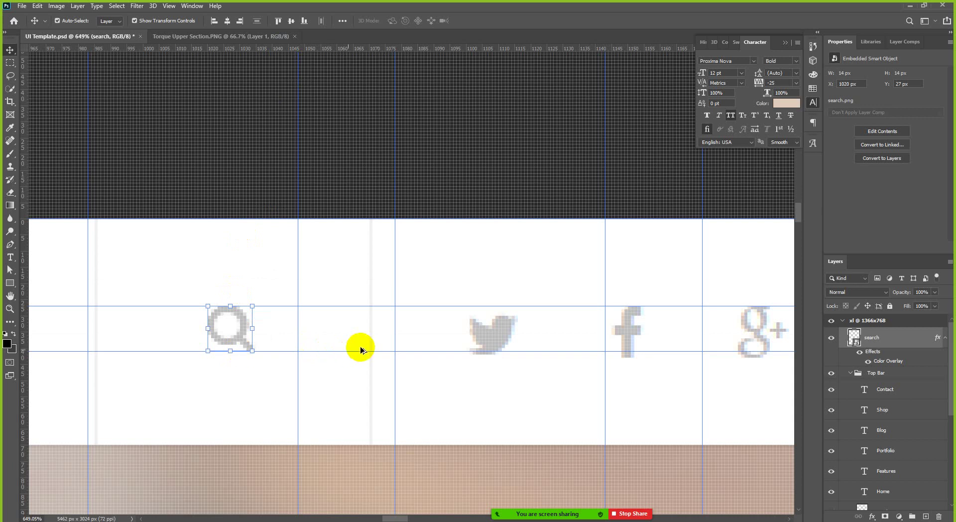
Step: Compare the heights of the reference social icons with the two horizontal guides around the search icon
{"action": "scroll", "coordinate": [523, 337], "scroll_direction": "down", "scroll_amount": 1}
{"action": "scroll", "coordinate": [670, 359], "scroll_direction": "right", "scroll_amount": 2}
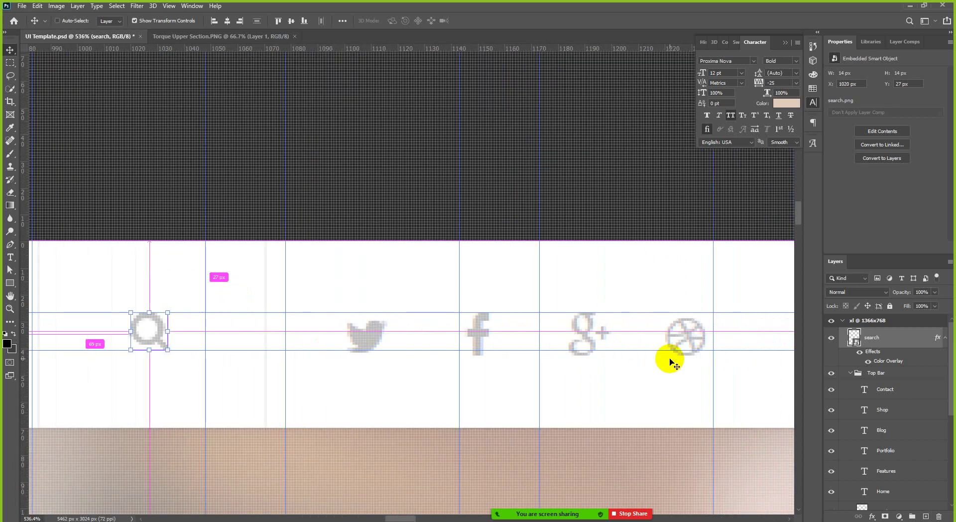
{"action": "scroll", "coordinate": [685, 340], "scroll_direction": "up", "scroll_amount": 2}
{"action": "scroll", "coordinate": [685, 340], "scroll_direction": "down", "scroll_amount": 3}
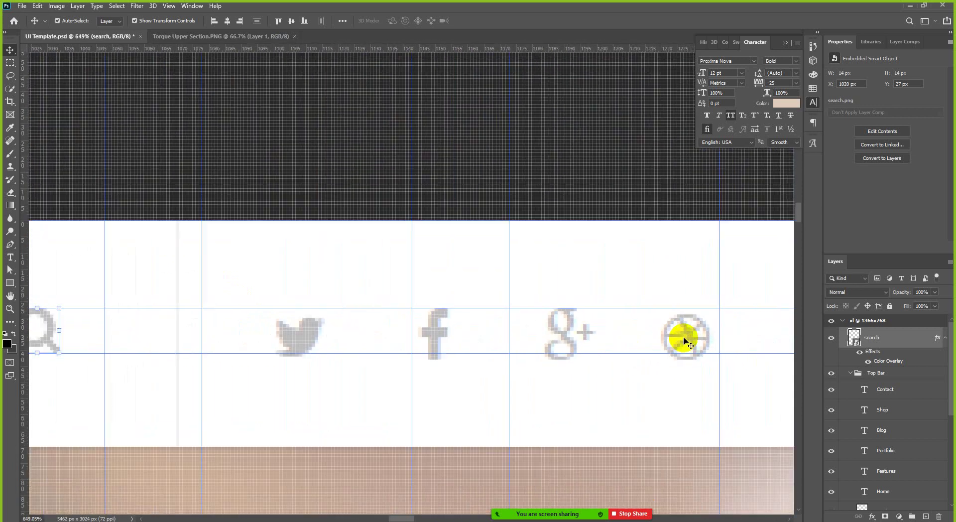
{"action": "scroll", "coordinate": [367, 348], "scroll_direction": "left", "scroll_amount": 2}
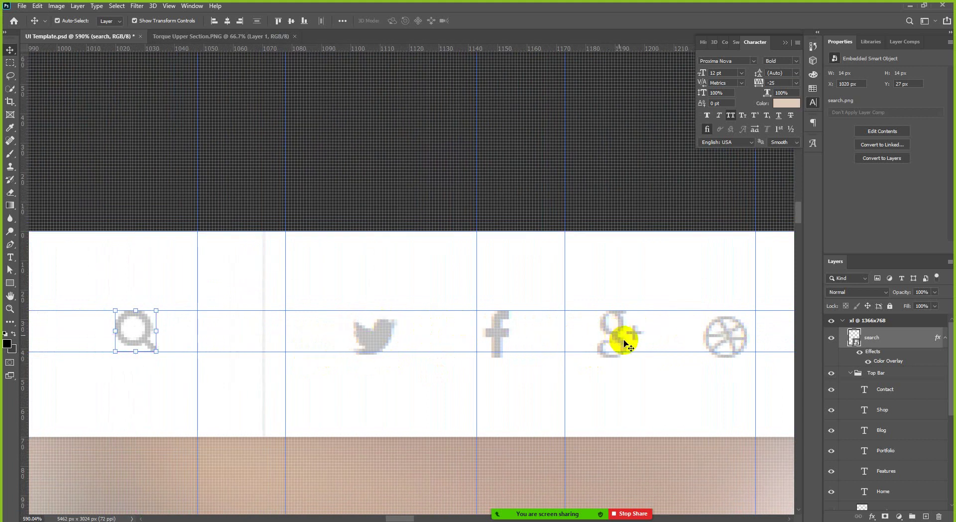
{"action": "scroll", "coordinate": [646, 348], "scroll_direction": "down", "scroll_amount": 1}
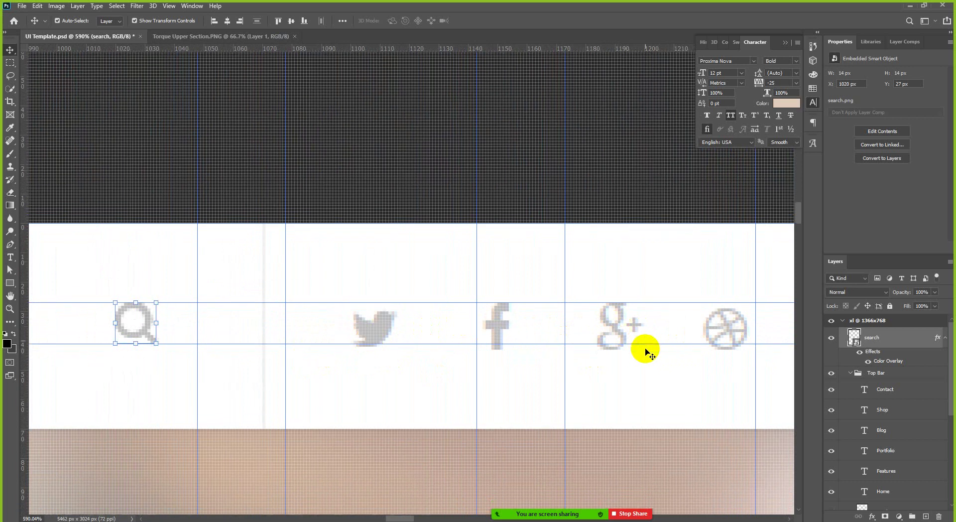
{"action": "scroll", "coordinate": [693, 344], "scroll_direction": "up", "scroll_amount": 1}
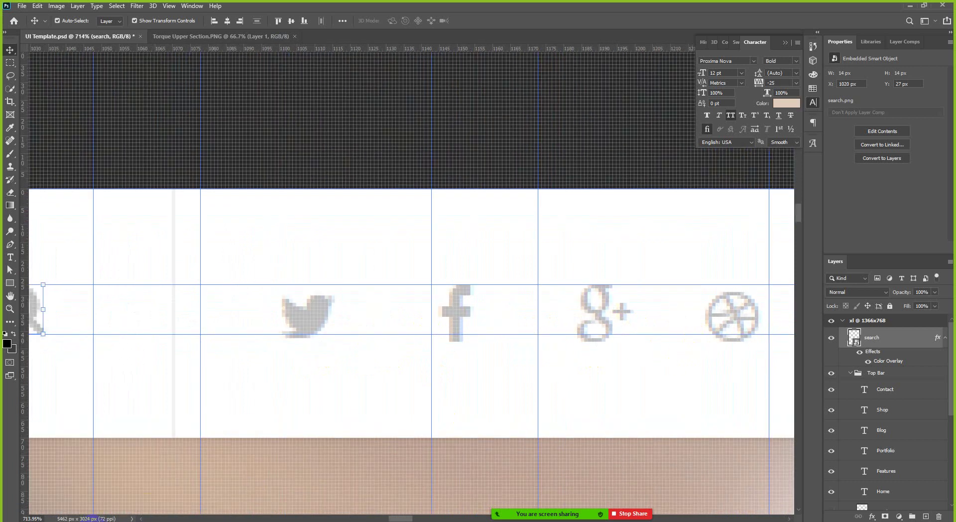
Step: Switch to Flaticon in Chrome, close the search icon's details and search the icons for "facebook"
{"action": "key", "text": "alt+Tab"}
{"action": "left_click", "coordinate": [882, 150]}
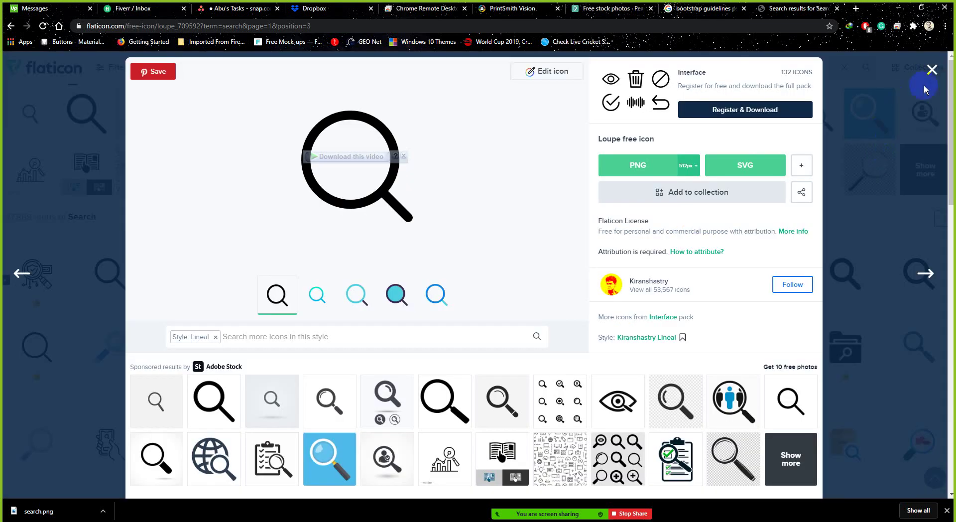
{"action": "left_click", "coordinate": [925, 85]}
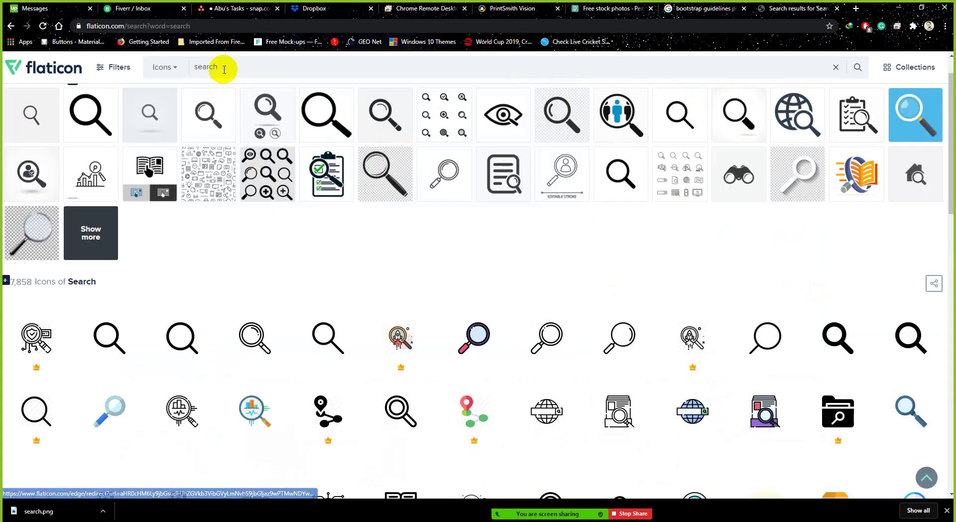
{"action": "double_click", "coordinate": [195, 67]}
{"action": "mouse_move", "coordinate": [355, 359]}
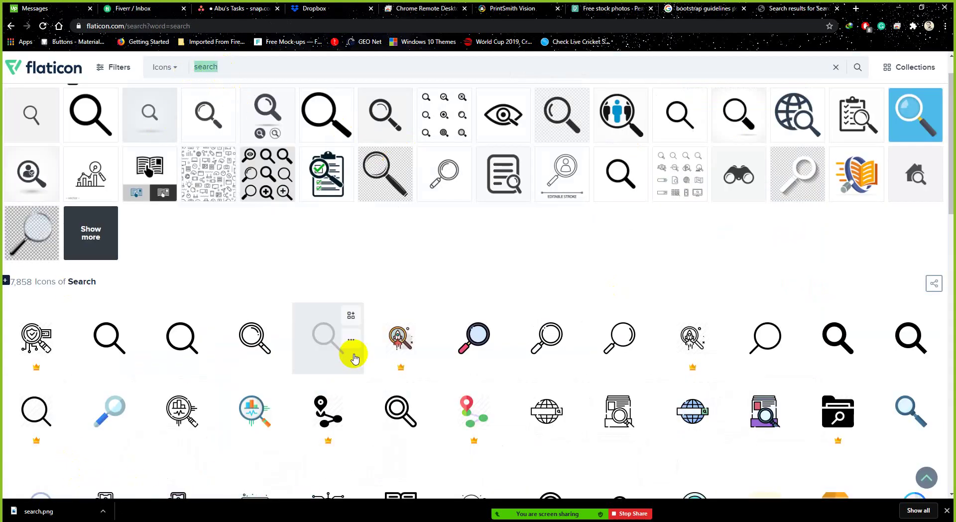
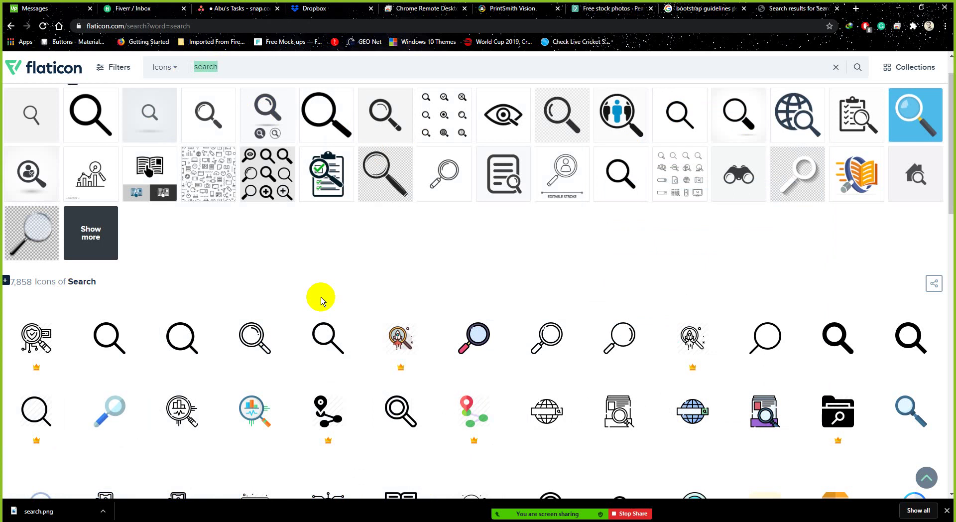
{"action": "type", "text": "cebook"}
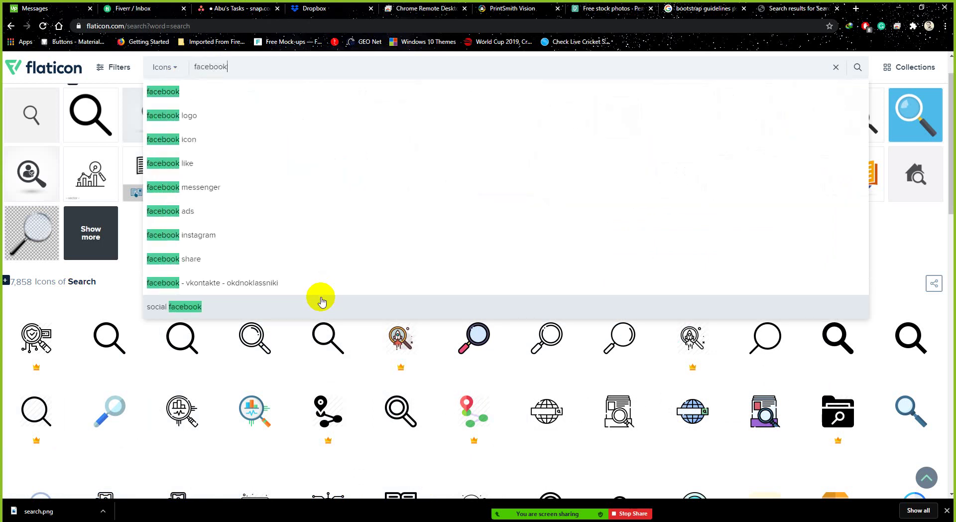
{"action": "left_click", "coordinate": [321, 300]}
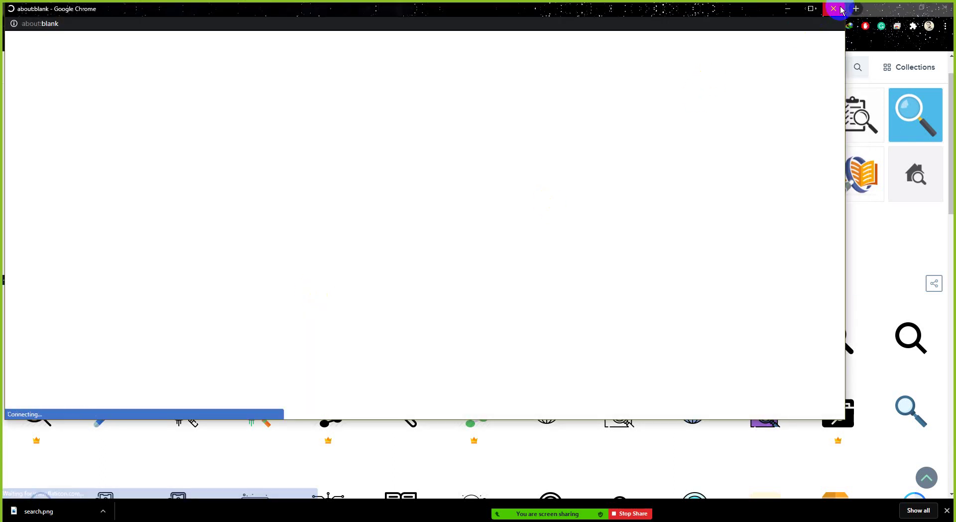
{"action": "left_click", "coordinate": [841, 9]}
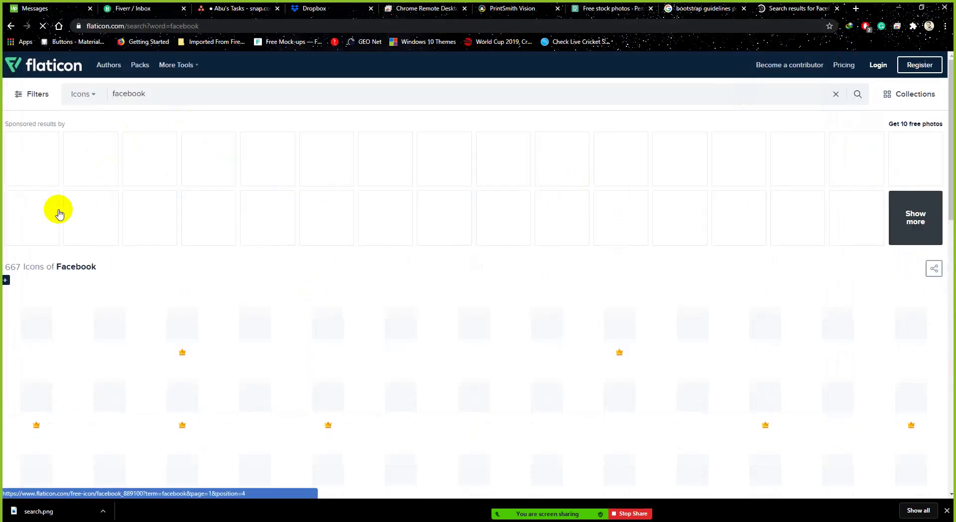
Step: Compare the Facebook results with the header's reference icon in Photoshop and open the plain black f icon
{"action": "scroll", "coordinate": [298, 264], "scroll_direction": "down", "scroll_amount": 2}
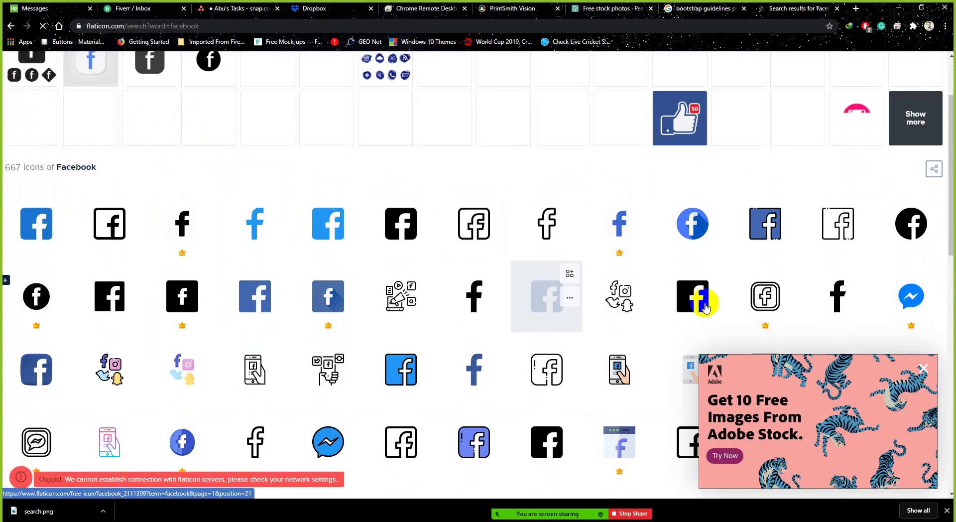
{"action": "scroll", "coordinate": [492, 320], "scroll_direction": "down", "scroll_amount": 1}
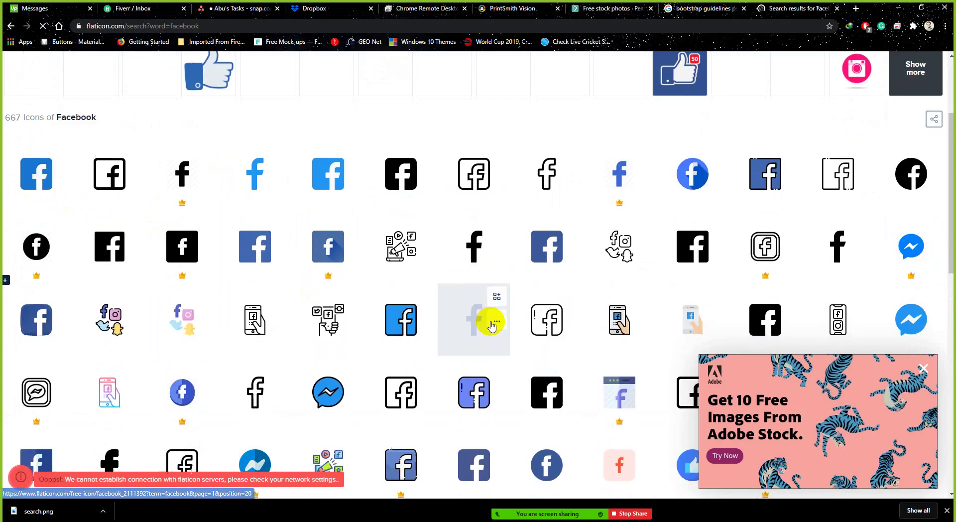
{"action": "scroll", "coordinate": [396, 242], "scroll_direction": "up", "scroll_amount": 1}
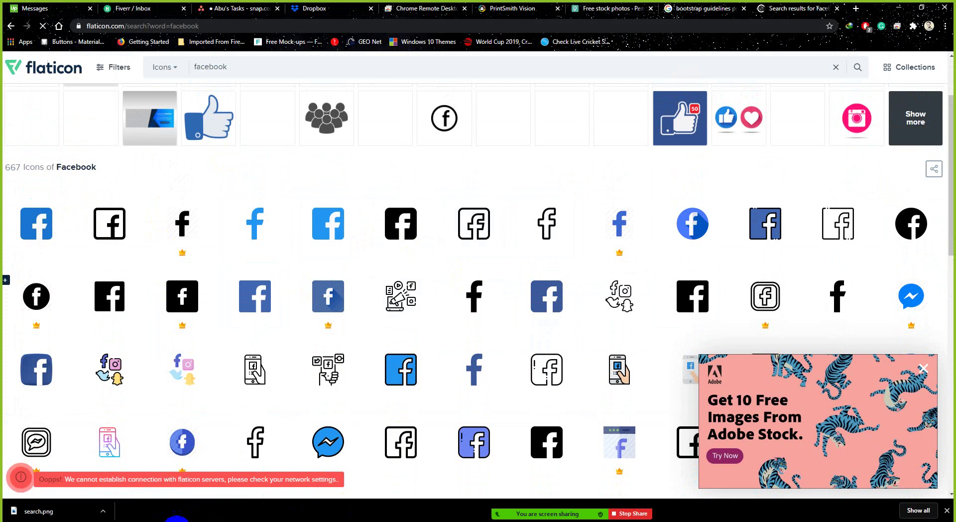
{"action": "key", "text": "alt+Tab"}
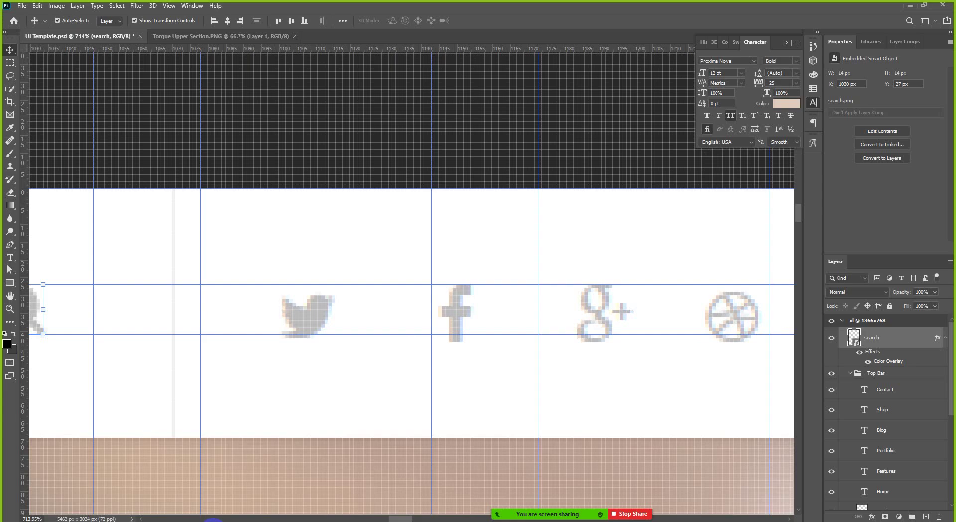
{"action": "key", "text": "alt+Tab"}
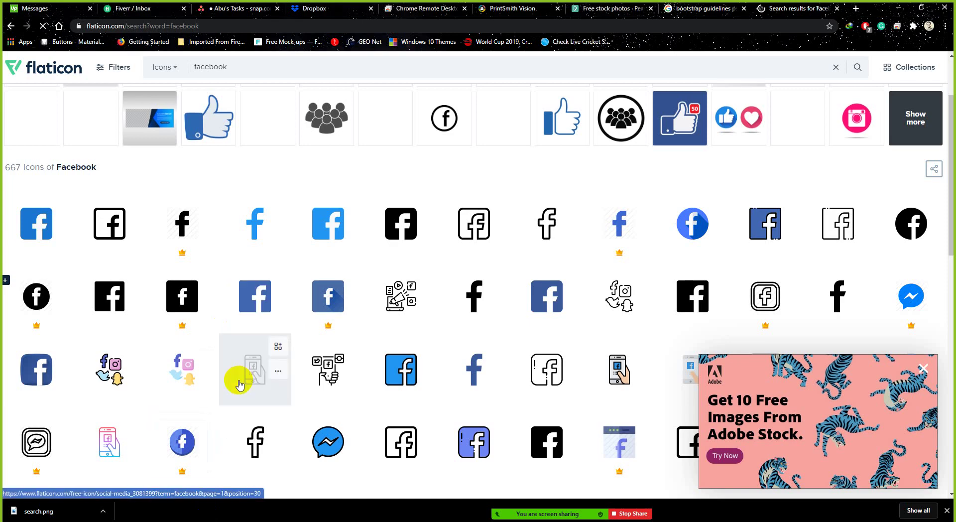
{"action": "scroll", "coordinate": [239, 383], "scroll_direction": "down", "scroll_amount": 1}
{"action": "left_click", "coordinate": [471, 246]}
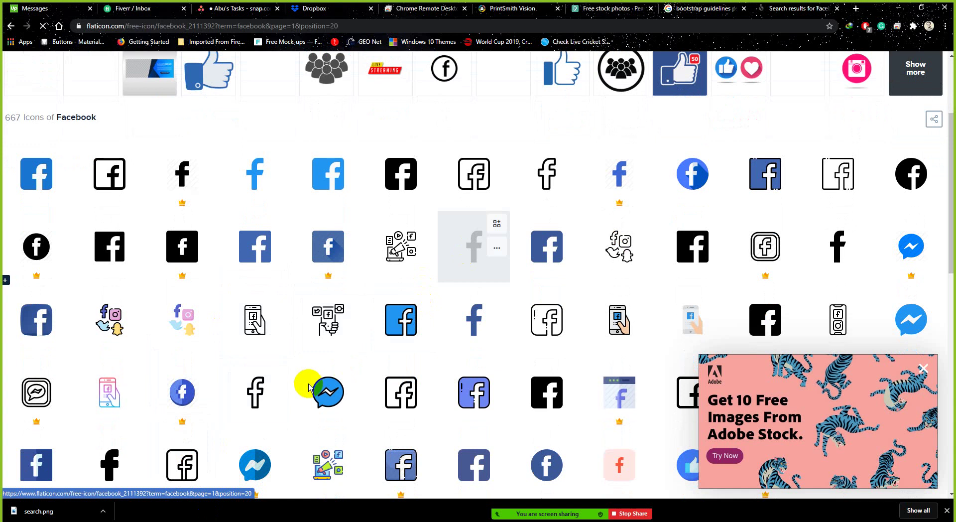
Step: Download the black Facebook icon as a free 512 px PNG and close its details
{"action": "left_click", "coordinate": [656, 169]}
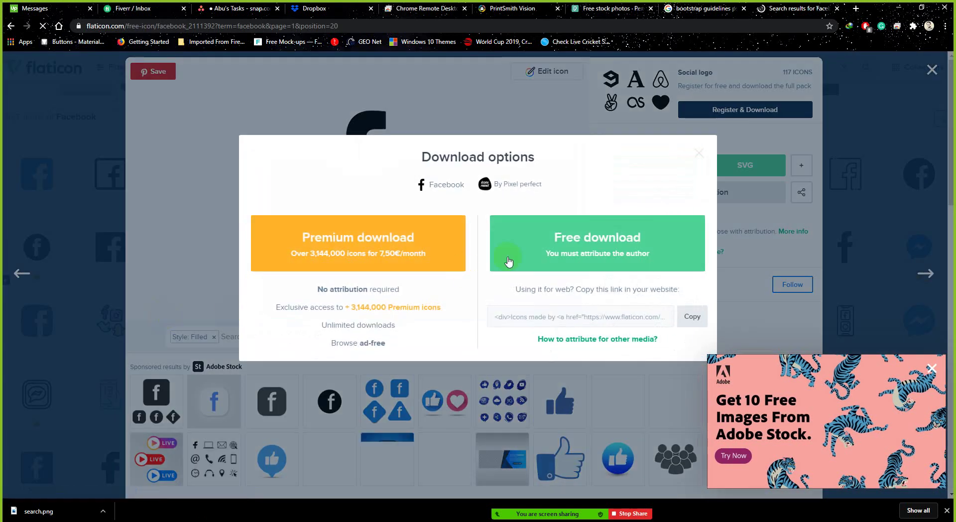
{"action": "left_click", "coordinate": [509, 262]}
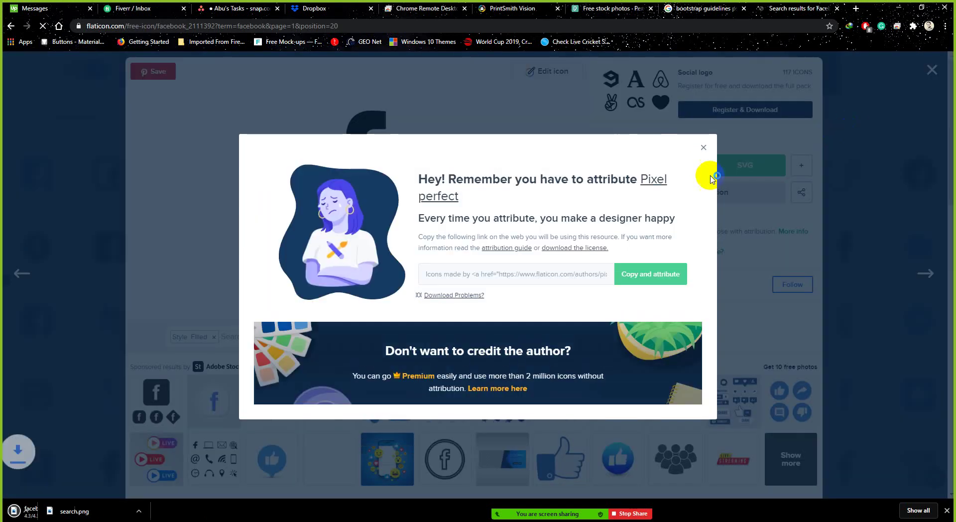
{"action": "left_click", "coordinate": [897, 106]}
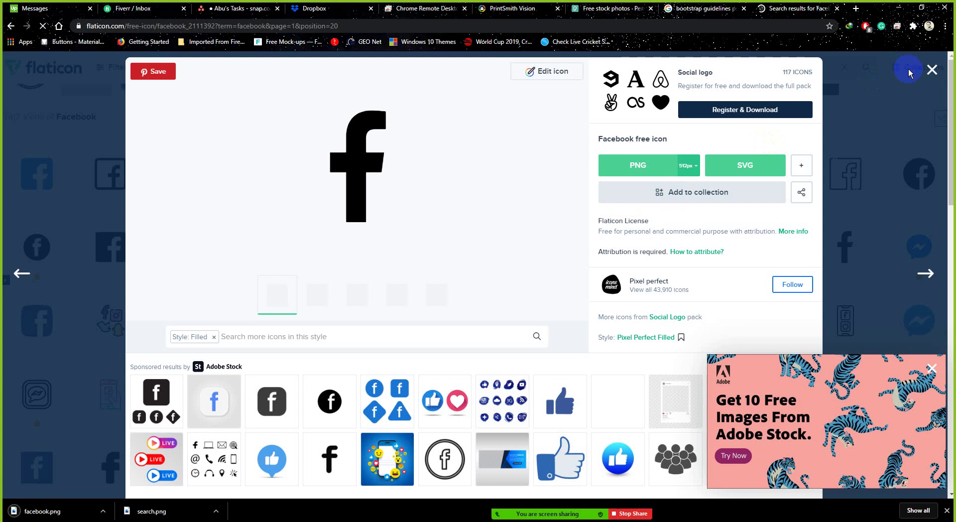
{"action": "left_click", "coordinate": [932, 70]}
Step: Search Flaticon for "tweet" icons and go through the bird results
{"action": "double_click", "coordinate": [231, 67]}
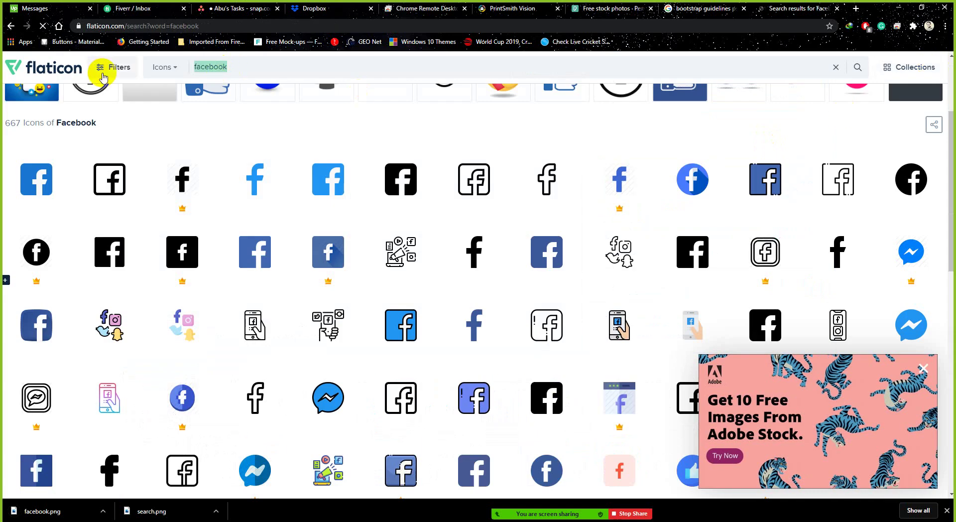
{"action": "type", "text": "twee"}
{"action": "key", "text": "Down"}
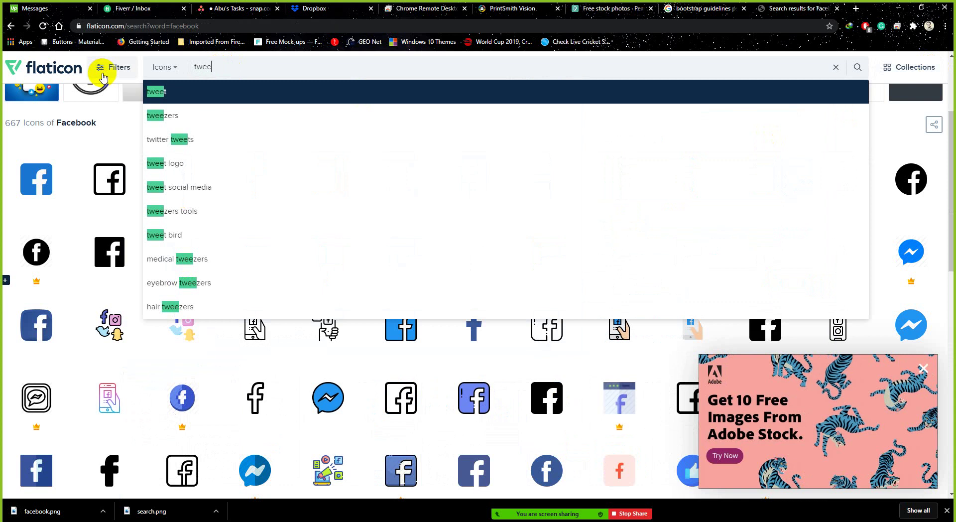
{"action": "key", "text": "Return"}
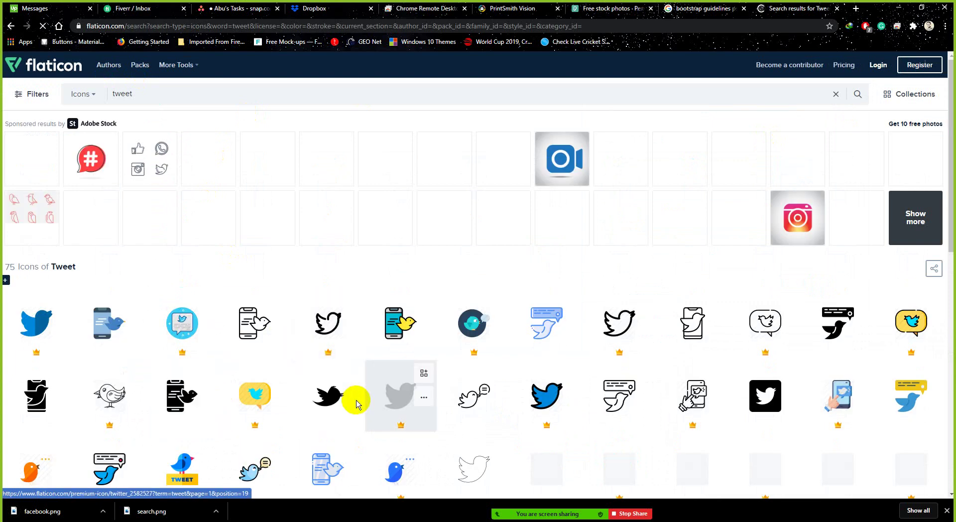
{"action": "scroll", "coordinate": [278, 448], "scroll_direction": "down", "scroll_amount": 2}
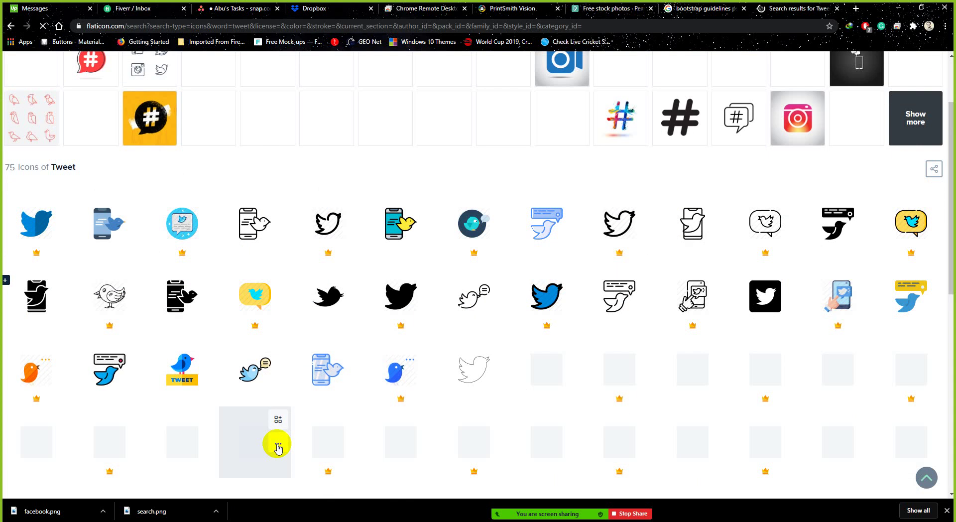
Step: Search Flaticon for "tweeter" instead of "tweet" and open the free solid black bird icon
{"action": "scroll", "coordinate": [279, 448], "scroll_direction": "down", "scroll_amount": 2}
{"action": "scroll", "coordinate": [277, 444], "scroll_direction": "up", "scroll_amount": 4}
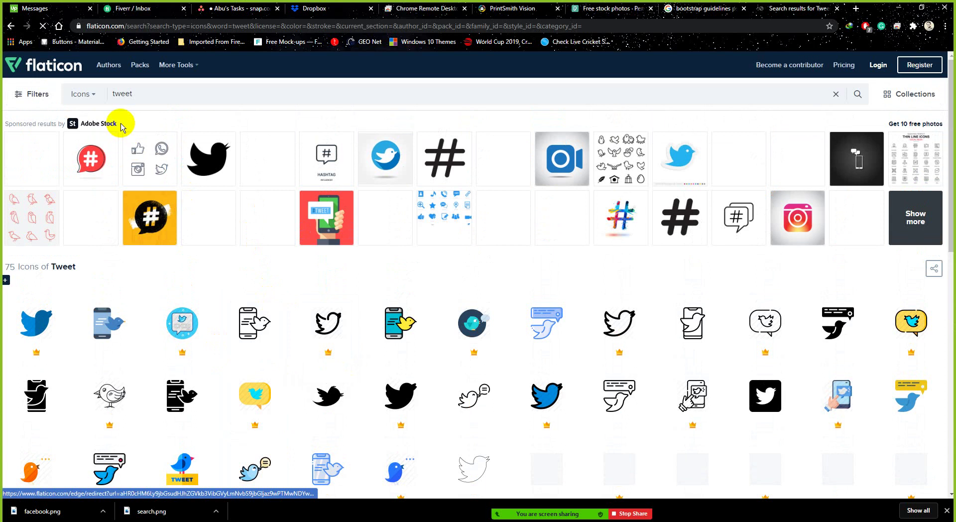
{"action": "left_click", "coordinate": [145, 96]}
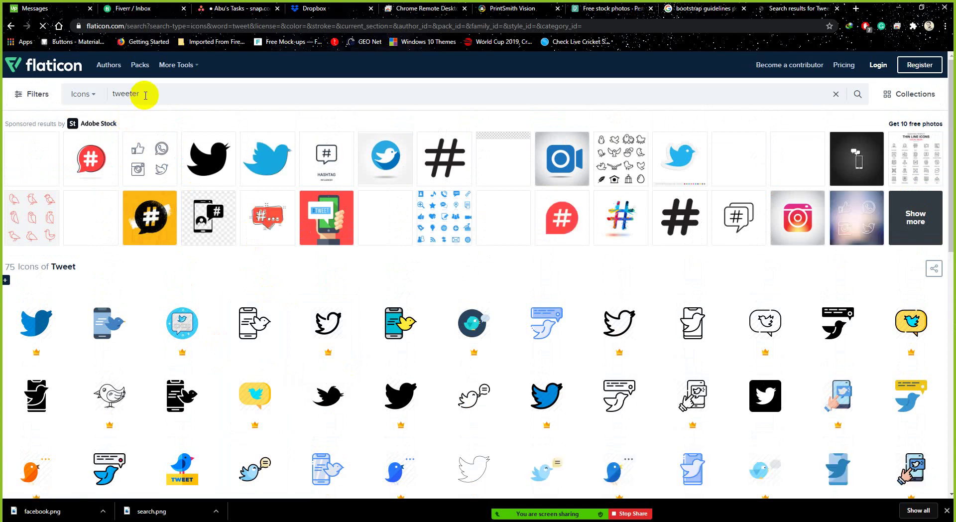
{"action": "key", "text": "Return"}
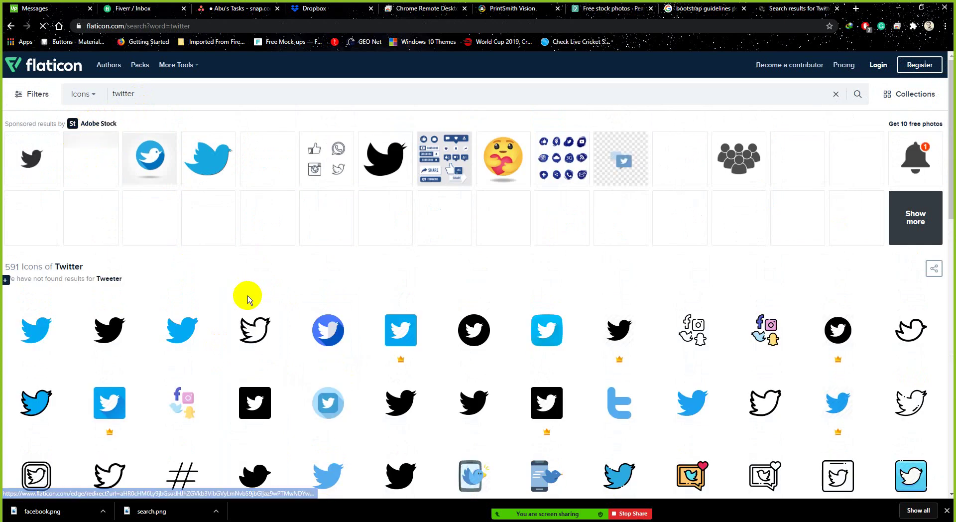
{"action": "left_click", "coordinate": [108, 342]}
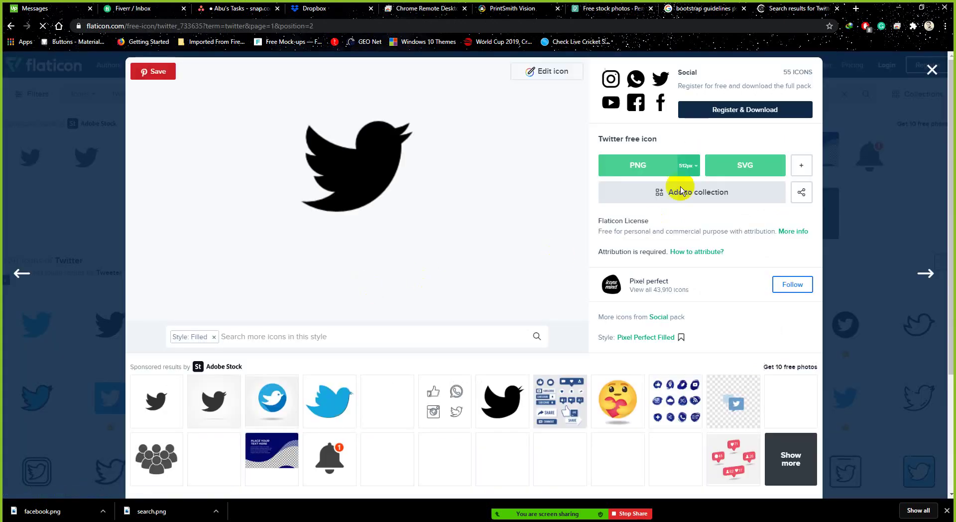
Step: Download the black Twitter bird as a free 512 px PNG and close its details
{"action": "left_click", "coordinate": [637, 164]}
{"action": "left_click", "coordinate": [561, 252]}
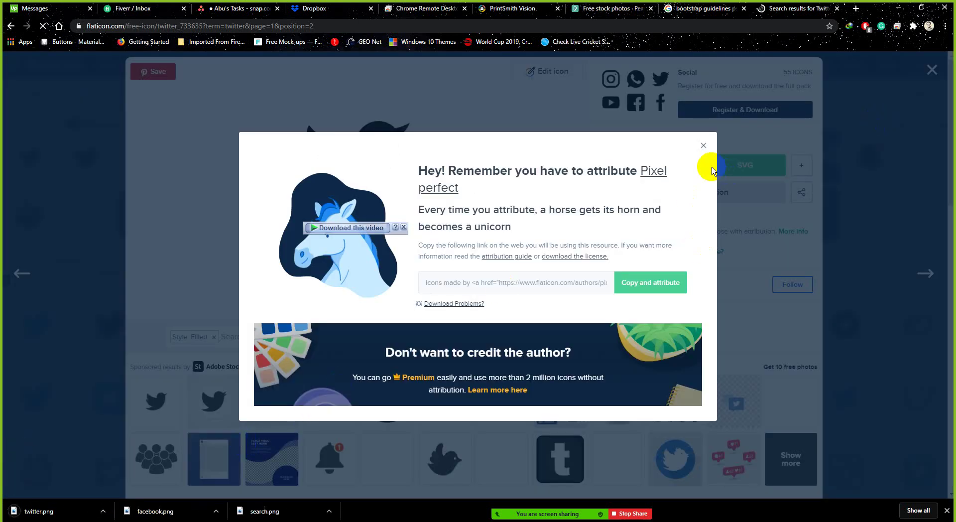
{"action": "left_click", "coordinate": [914, 79]}
{"action": "left_click", "coordinate": [929, 73]}
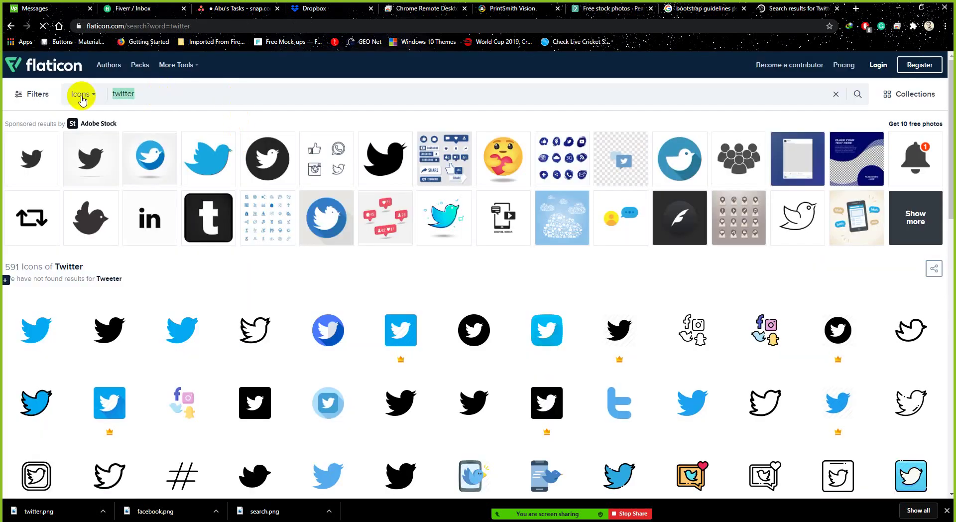
Step: Search the icons for "google plus" and open the plain black serif g+ icon
{"action": "type", "text": "google"}
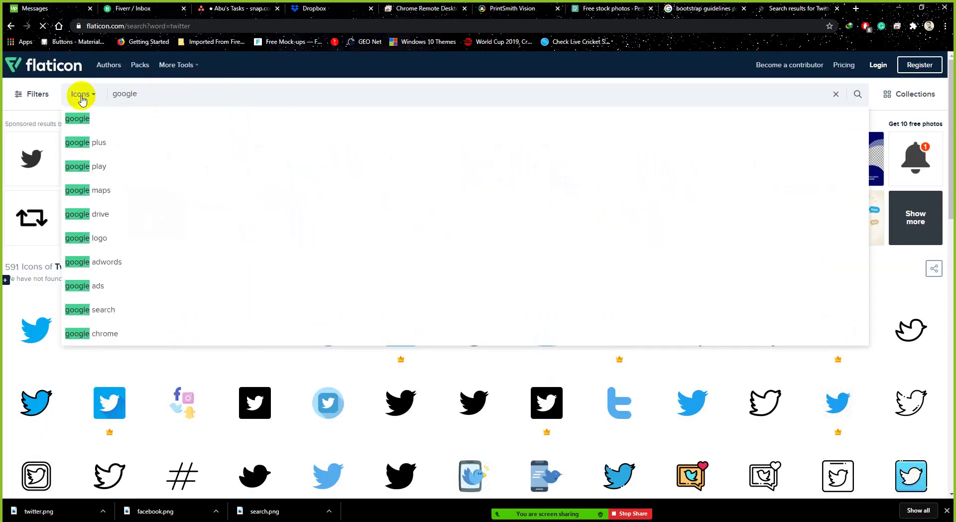
{"action": "key", "text": "Down"}
{"action": "key", "text": "Down"}
{"action": "key", "text": "Return"}
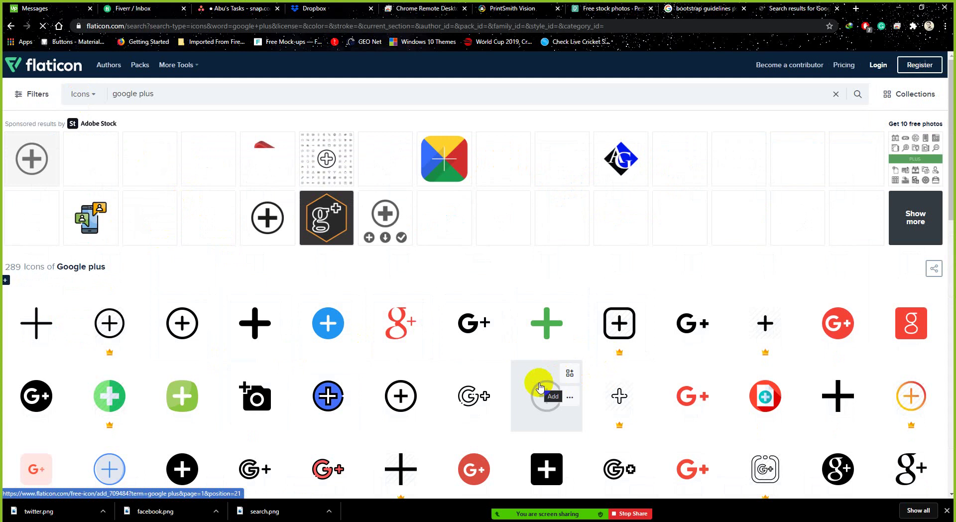
{"action": "scroll", "coordinate": [540, 386], "scroll_direction": "down", "scroll_amount": 1}
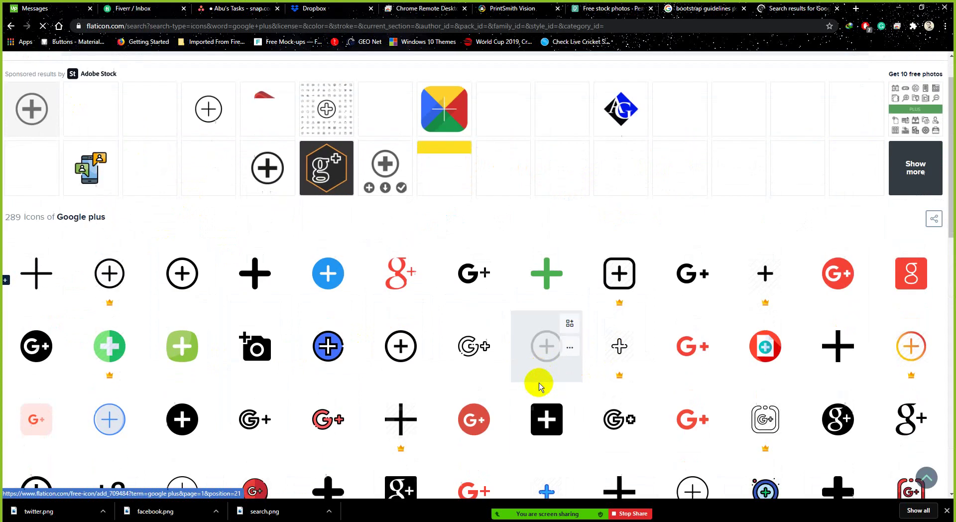
{"action": "left_click", "coordinate": [901, 423]}
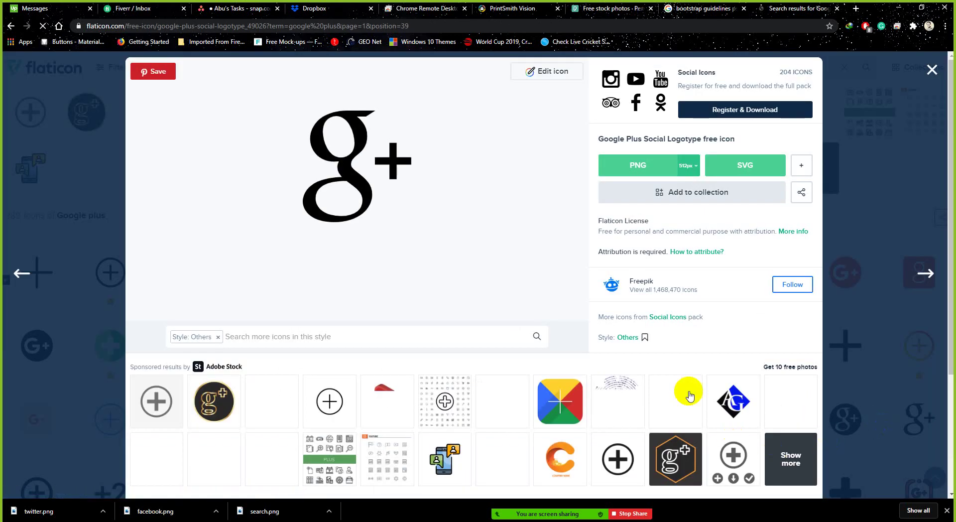
Step: Download the black g+ icon as a free 512 px PNG and return to the search results
{"action": "left_click", "coordinate": [662, 165]}
{"action": "left_click", "coordinate": [583, 252]}
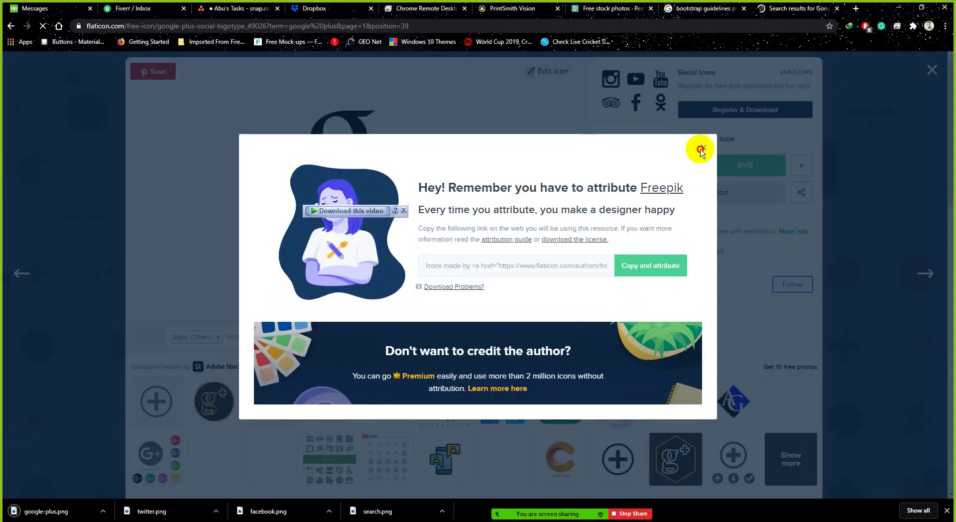
{"action": "left_click", "coordinate": [703, 147]}
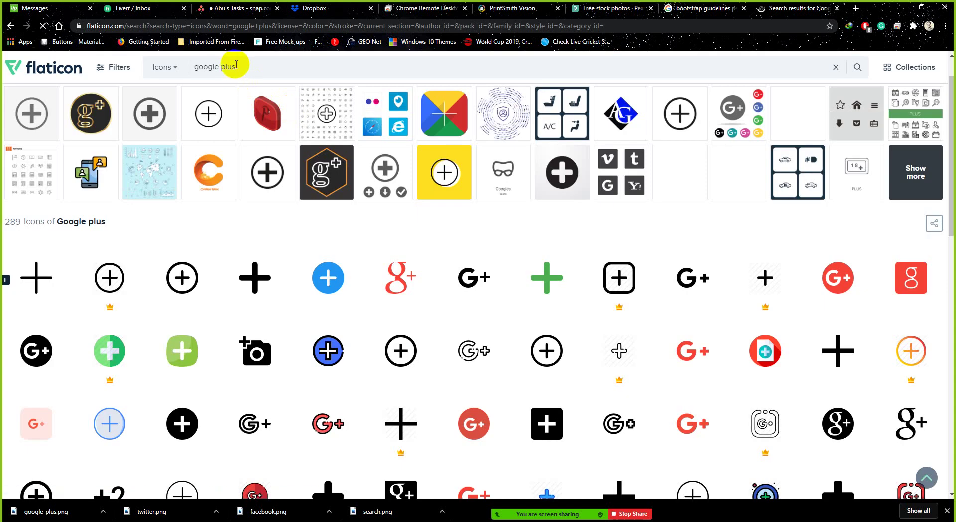
Step: Search the icons for "dribble" and open the free solid black basketball icon
{"action": "left_click_drag", "start_coordinate": [250, 65], "coordinate": [180, 70]}
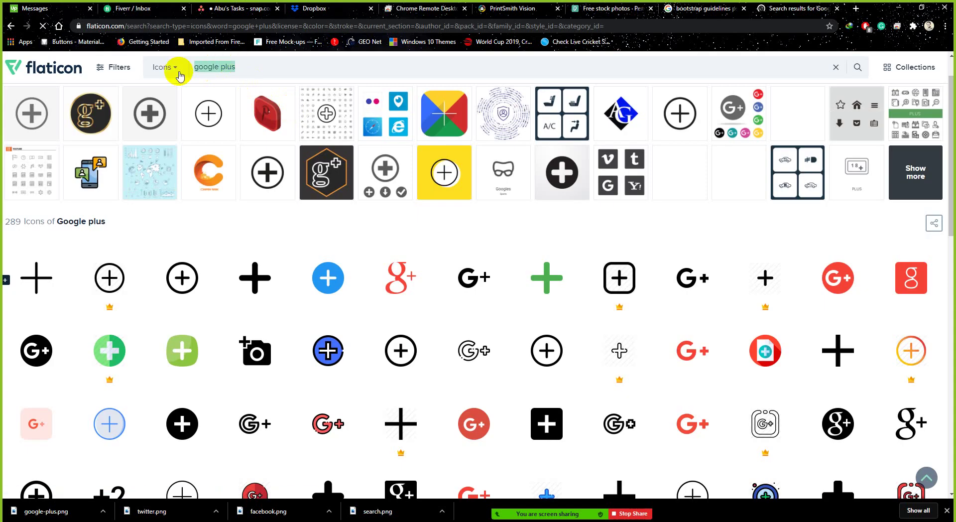
{"action": "type", "text": "dribble"}
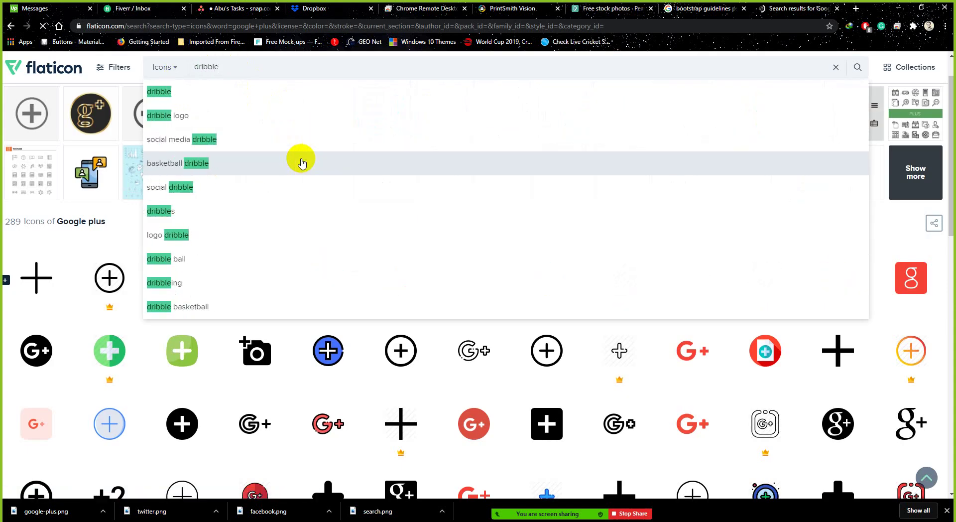
{"action": "key", "text": "Return"}
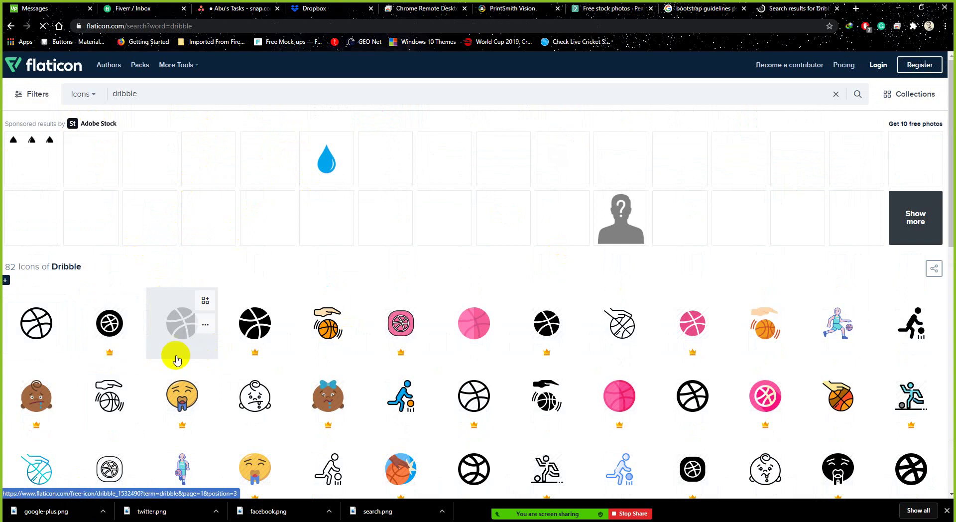
{"action": "scroll", "coordinate": [171, 345], "scroll_direction": "down", "scroll_amount": 2}
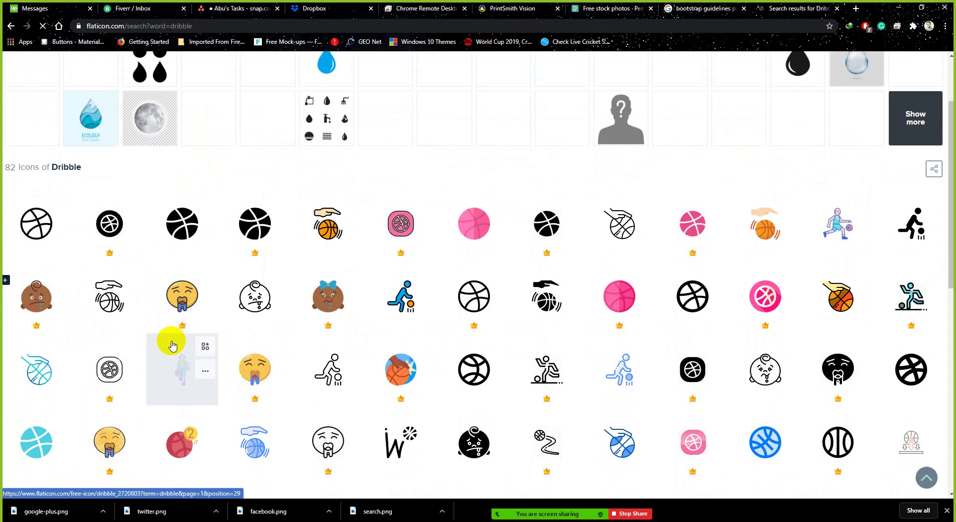
{"action": "scroll", "coordinate": [172, 345], "scroll_direction": "up", "scroll_amount": 2}
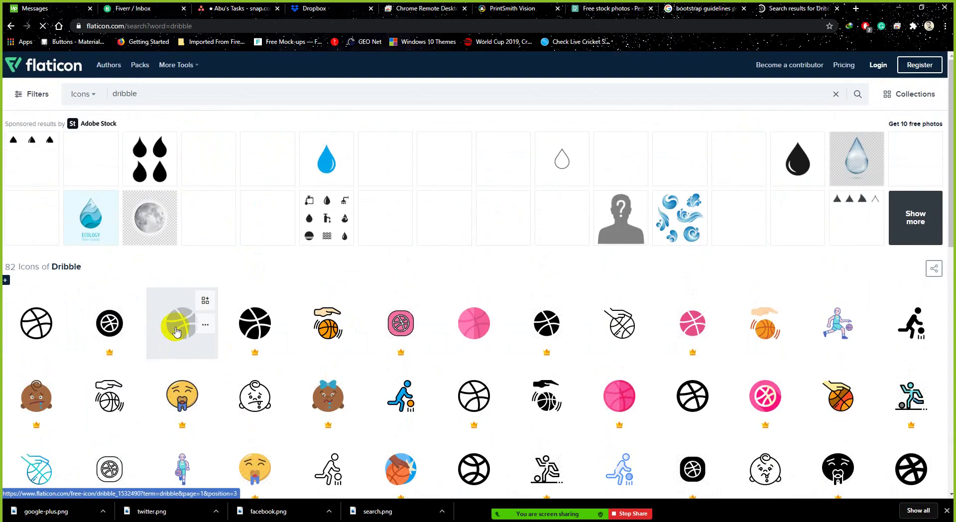
{"action": "left_click", "coordinate": [182, 326]}
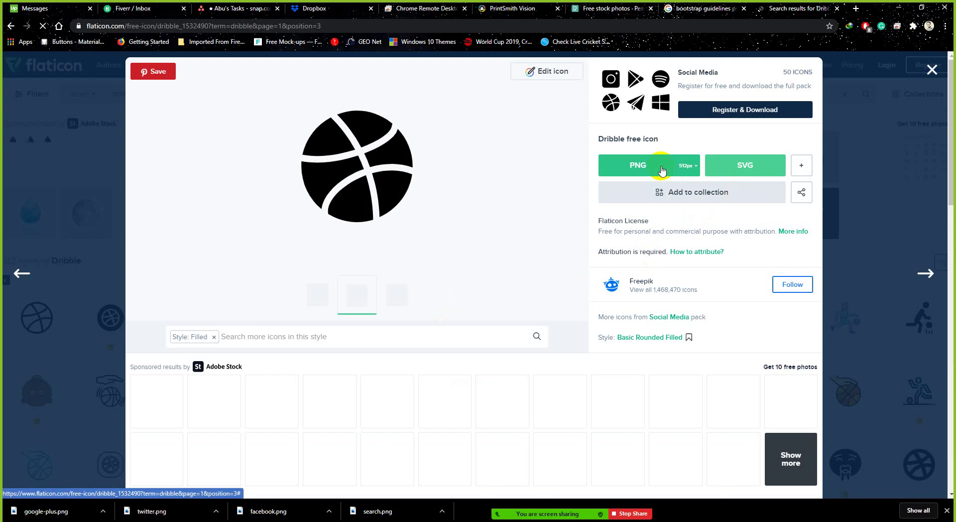
Step: Download the black Dribble basketball as a free 512 px PNG and close its details
{"action": "left_click", "coordinate": [661, 170]}
{"action": "left_click", "coordinate": [590, 240]}
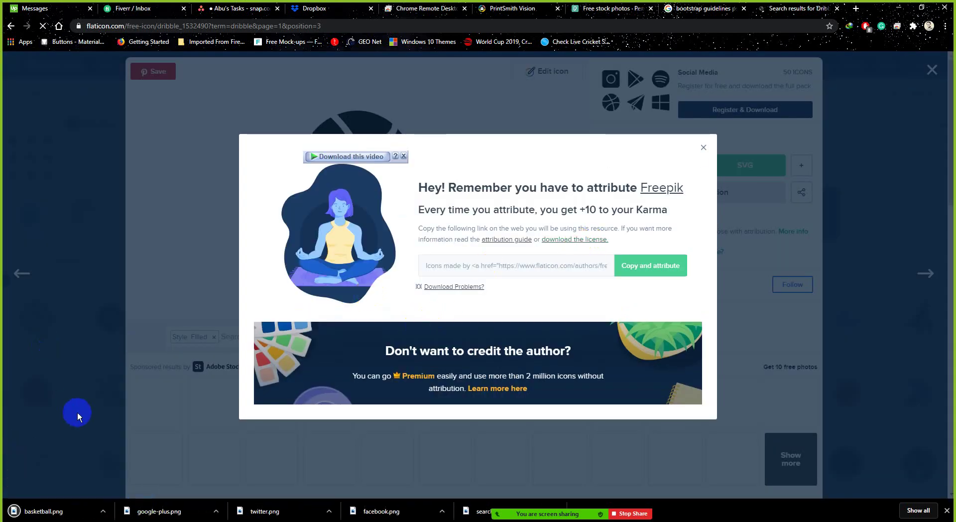
{"action": "left_click", "coordinate": [77, 412]}
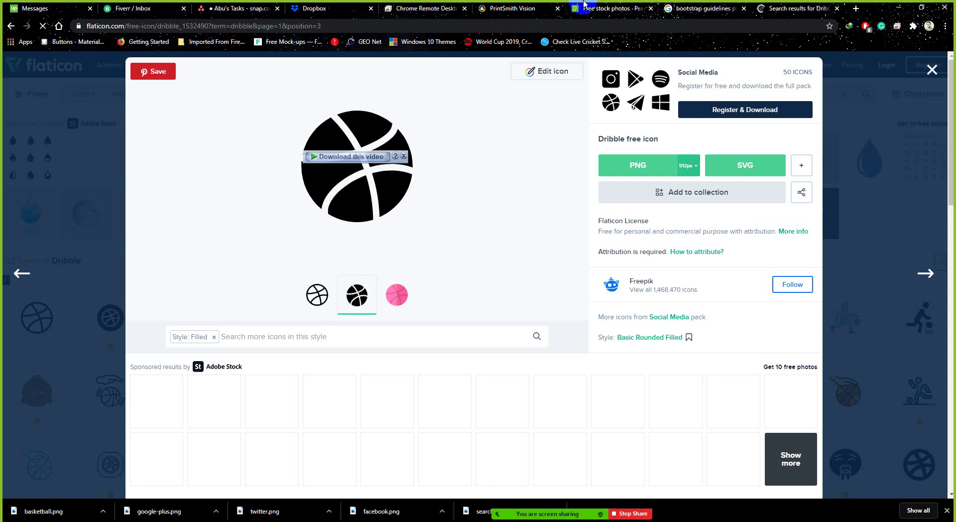
{"action": "left_click", "coordinate": [932, 70]}
Step: Show the downloads in their folder and place twitter.png, facebook.png and basketball.png together into UI Template.psd in Photoshop
{"action": "left_click", "coordinate": [103, 511]}
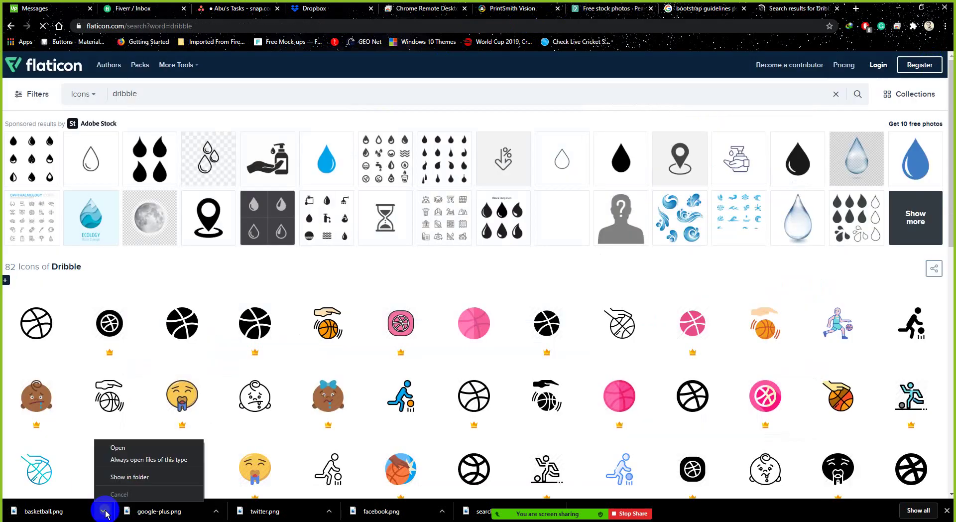
{"action": "left_click", "coordinate": [154, 478]}
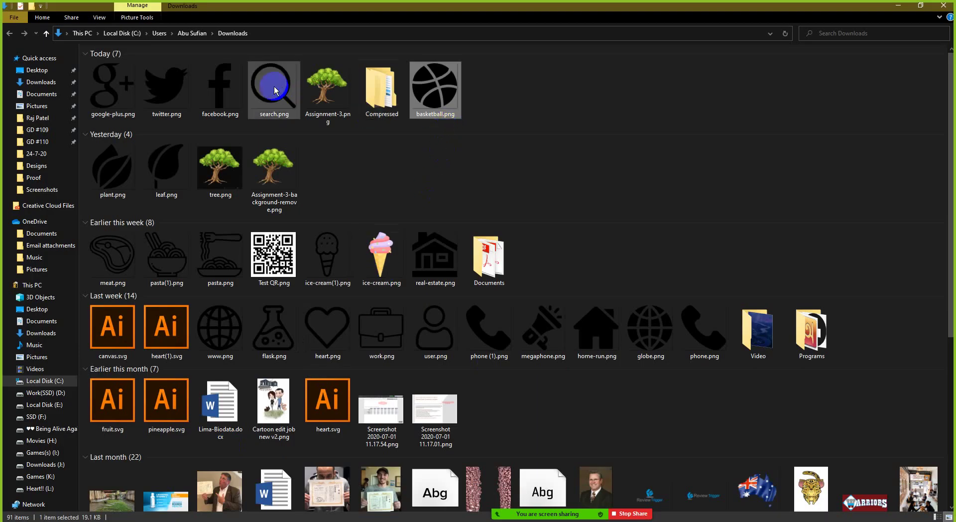
{"action": "left_click", "coordinate": [226, 94], "text": "ctrl"}
{"action": "left_click", "coordinate": [170, 85], "text": "ctrl"}
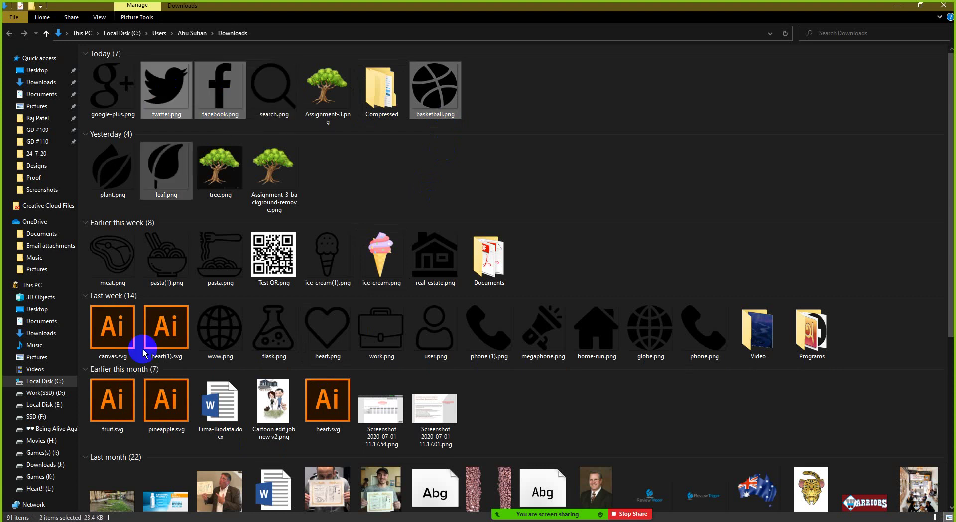
{"action": "left_click", "coordinate": [107, 519]}
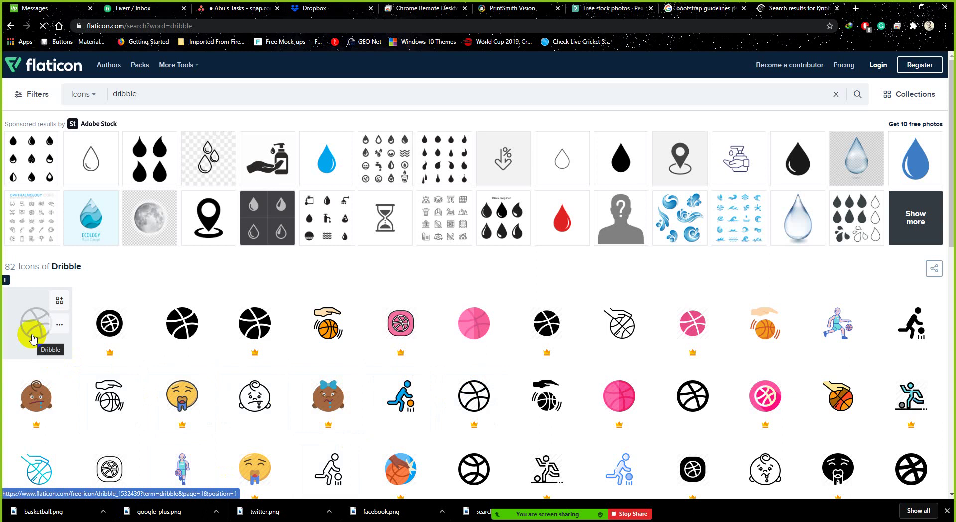
{"action": "left_click", "coordinate": [102, 520]}
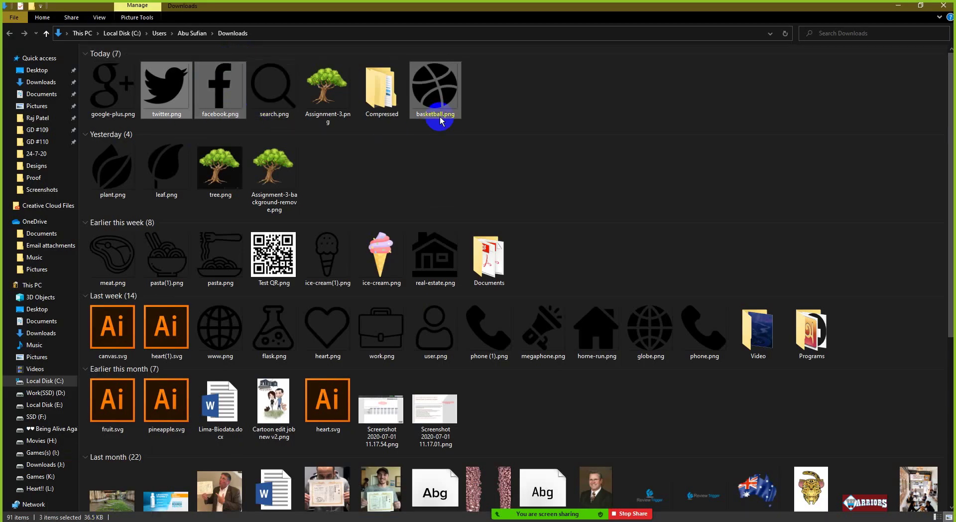
{"action": "left_click_drag", "start_coordinate": [223, 99], "coordinate": [392, 294]}
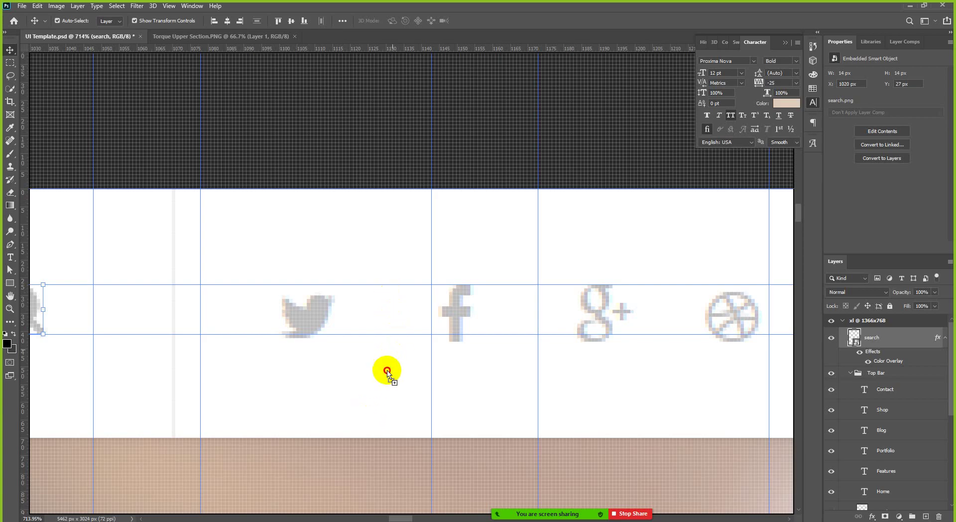
{"action": "left_click_drag", "start_coordinate": [387, 371], "coordinate": [391, 358]}
Step: Scale the placed Facebook icon proportionally to about 5% and commit the placement beside the reference f
{"action": "scroll", "coordinate": [385, 240], "scroll_direction": "down", "scroll_amount": 5}
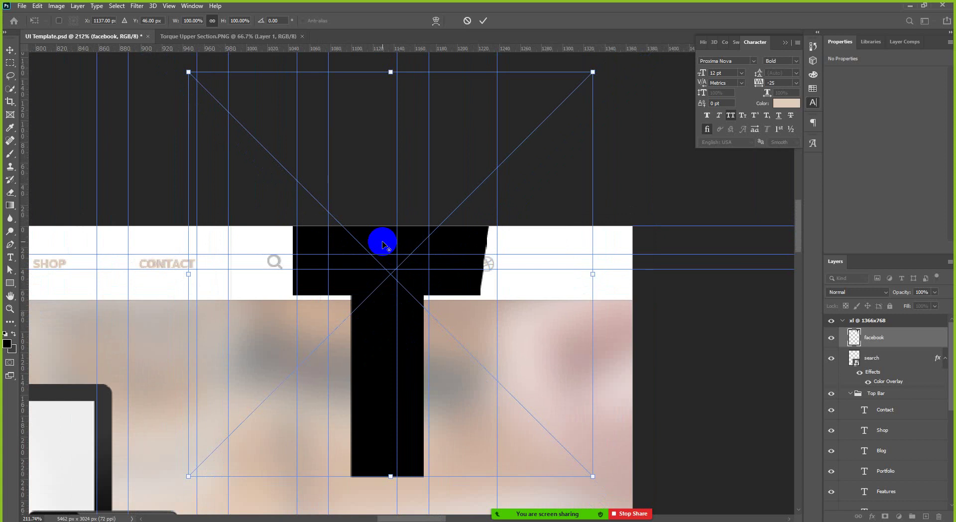
{"action": "scroll", "coordinate": [383, 244], "scroll_direction": "down", "scroll_amount": 4}
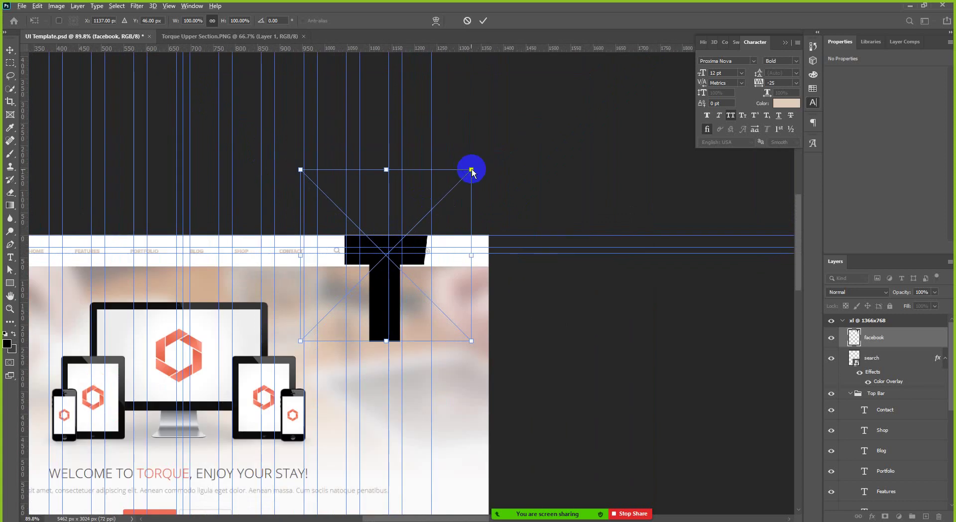
{"action": "left_click_drag", "start_coordinate": [471, 169], "coordinate": [397, 241]}
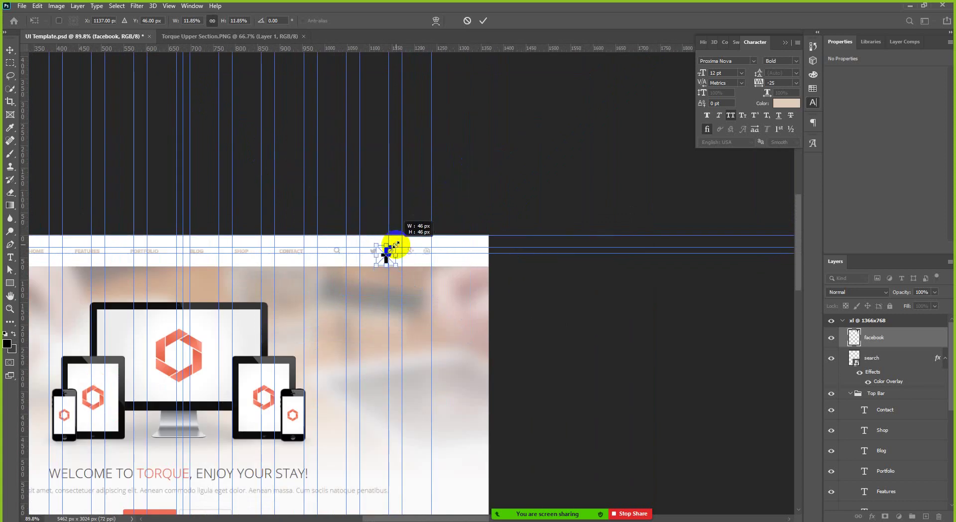
{"action": "scroll", "coordinate": [394, 246], "scroll_direction": "up", "scroll_amount": 9}
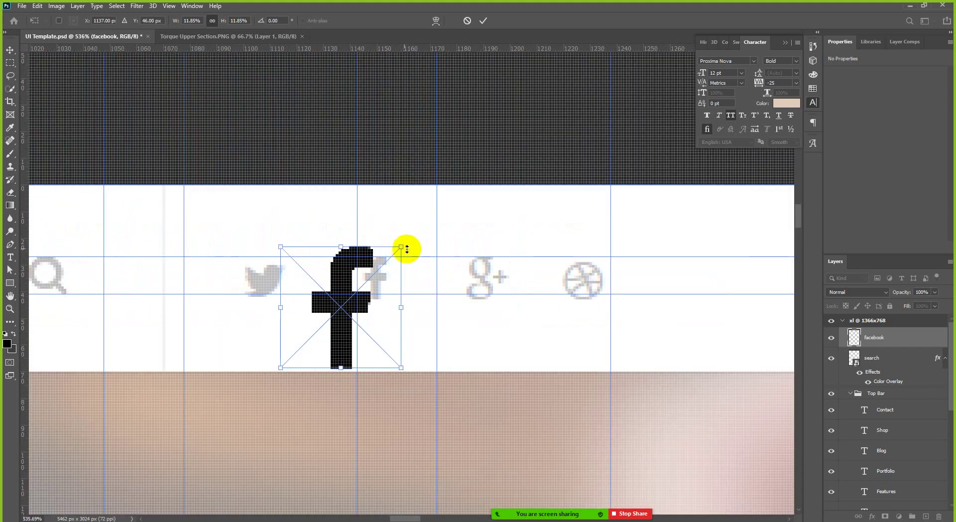
{"action": "left_click_drag", "start_coordinate": [399, 250], "coordinate": [367, 287]}
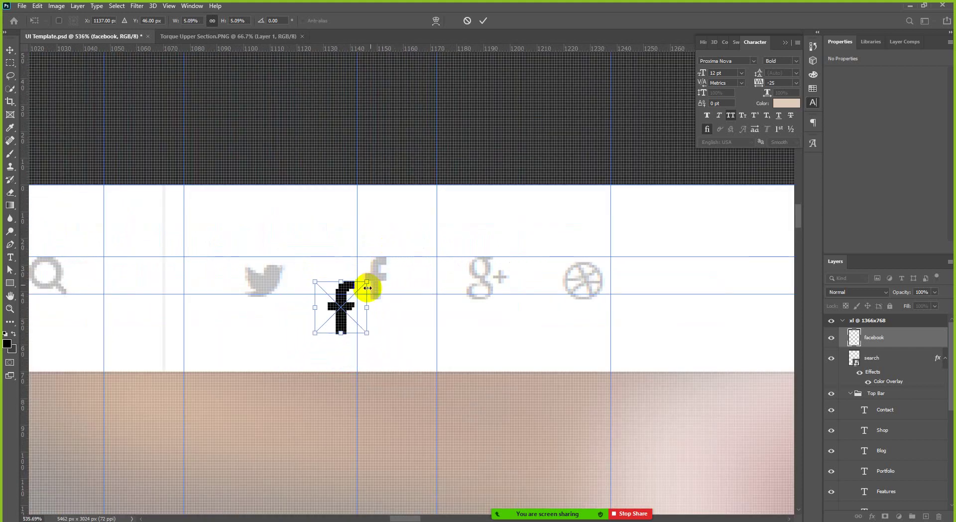
{"action": "left_click", "coordinate": [483, 23]}
Step: Scale the placed basketball icon proportionally to about 6% and commit the placement
{"action": "key", "text": "ctrl+v"}
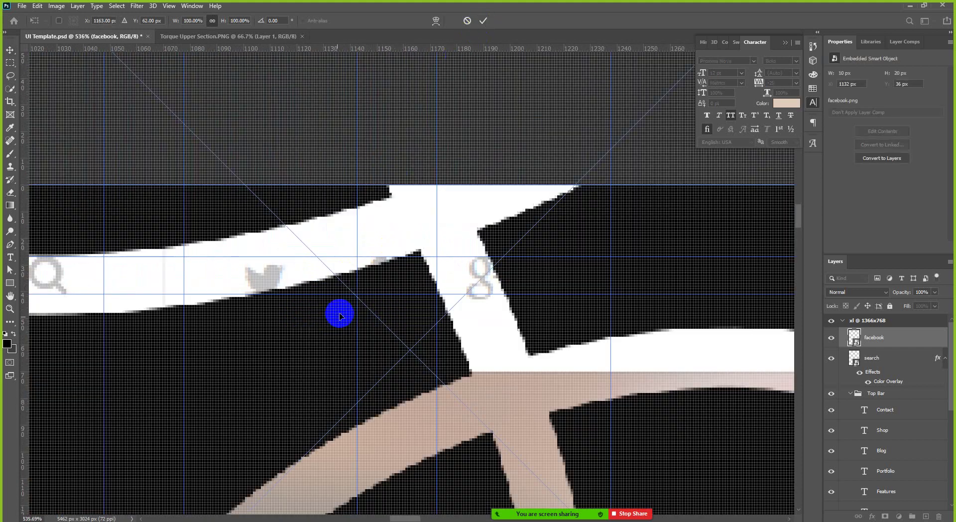
{"action": "scroll", "coordinate": [343, 297], "scroll_direction": "down", "scroll_amount": 3}
{"action": "scroll", "coordinate": [350, 232], "scroll_direction": "down", "scroll_amount": 3}
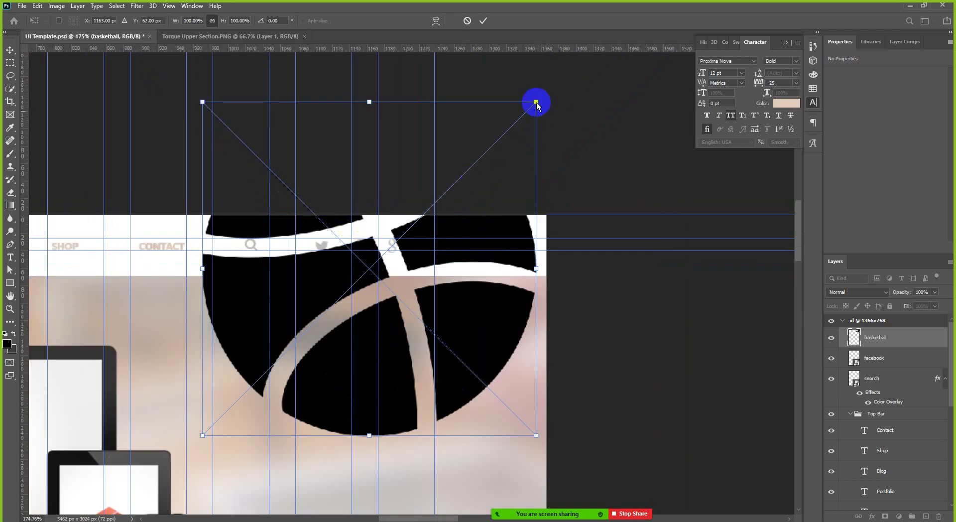
{"action": "left_click_drag", "start_coordinate": [536, 102], "coordinate": [375, 254]}
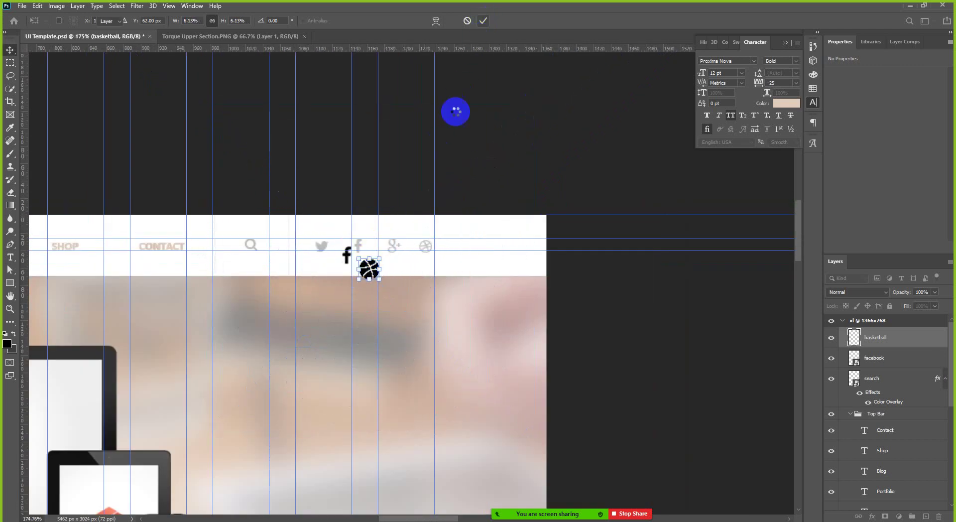
{"action": "left_click", "coordinate": [455, 249]}
Step: Scale the placed Twitter icon proportionally to about 13%, commit it, and move it beyond the reference icons against the header's upper guide
{"action": "left_click_drag", "start_coordinate": [457, 199], "coordinate": [305, 331]}
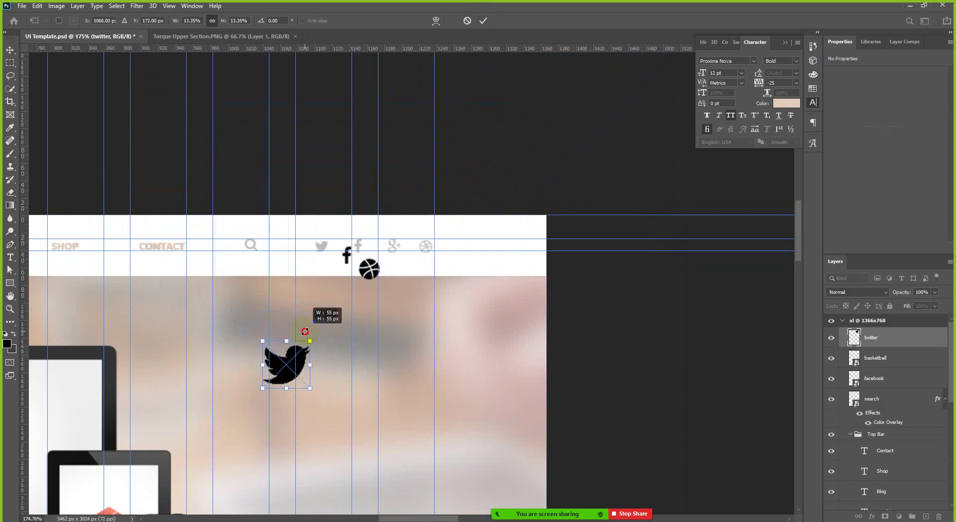
{"action": "left_click", "coordinate": [485, 21]}
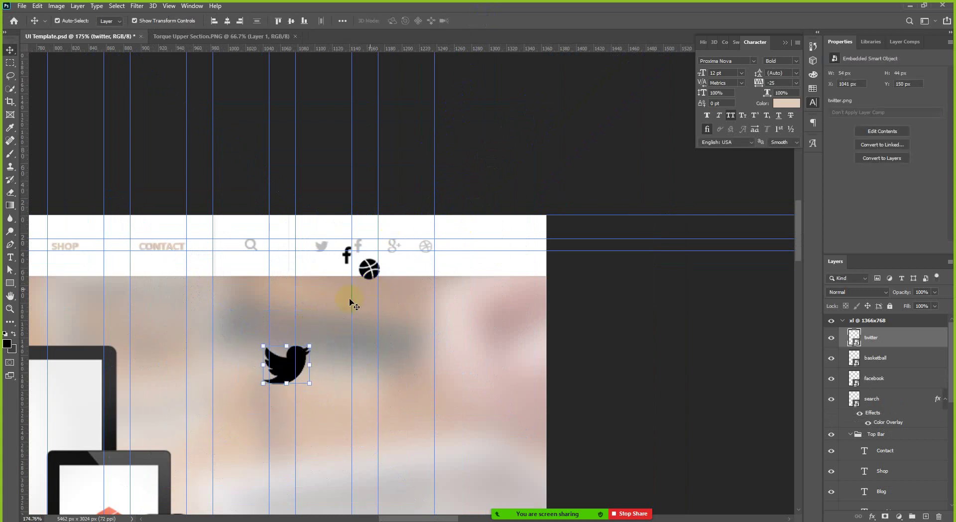
{"action": "scroll", "coordinate": [353, 244], "scroll_direction": "up", "scroll_amount": 2}
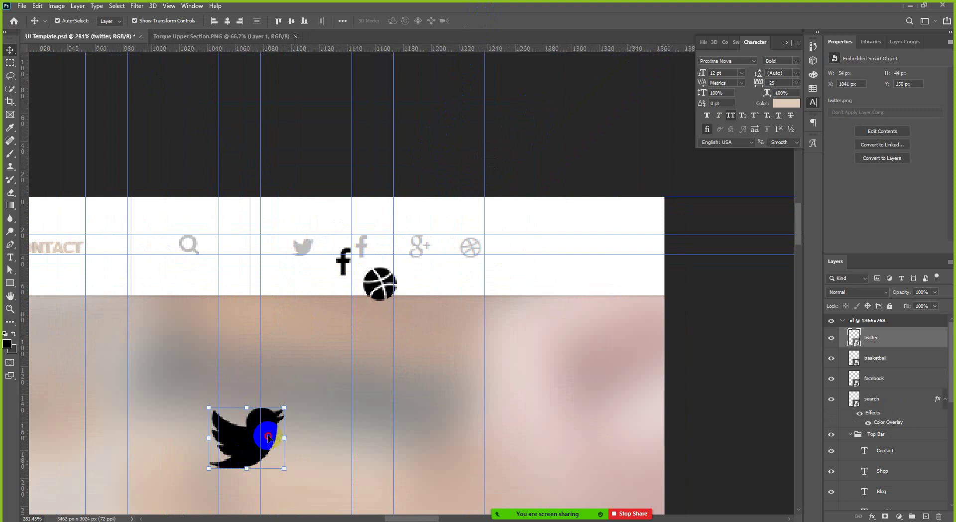
{"action": "left_click_drag", "start_coordinate": [268, 437], "coordinate": [551, 260]}
{"action": "scroll", "coordinate": [551, 260], "scroll_direction": "up", "scroll_amount": 3}
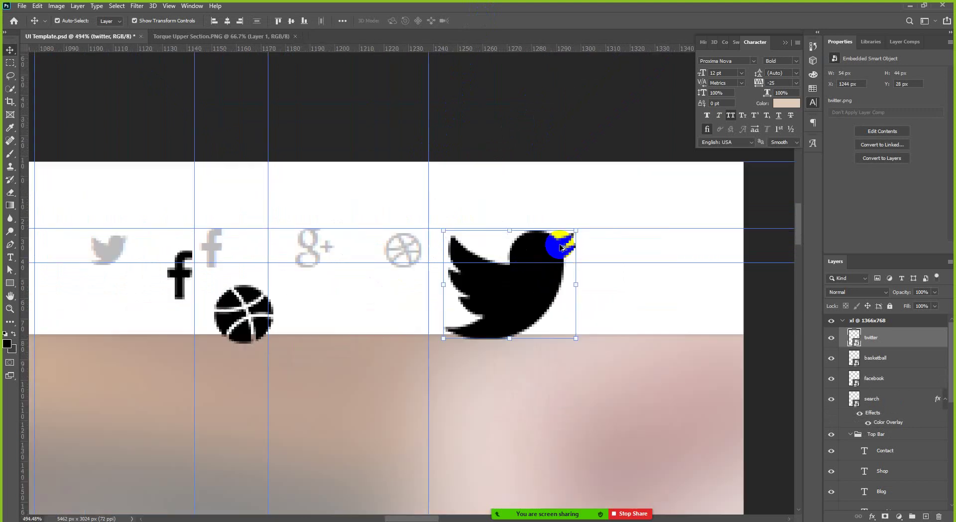
{"action": "scroll", "coordinate": [562, 247], "scroll_direction": "up", "scroll_amount": 2}
{"action": "key", "text": "Up"}
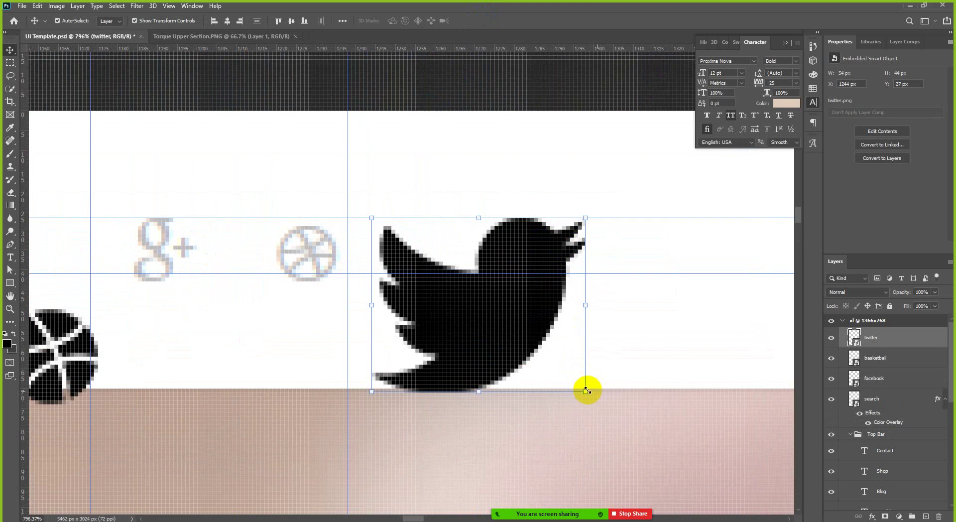
Step: Scale the Twitter icon proportionally to about 4.3% so it fits between the two horizontal header guides
{"action": "left_click_drag", "start_coordinate": [582, 393], "coordinate": [543, 331]}
{"action": "left_click", "coordinate": [468, 21]}
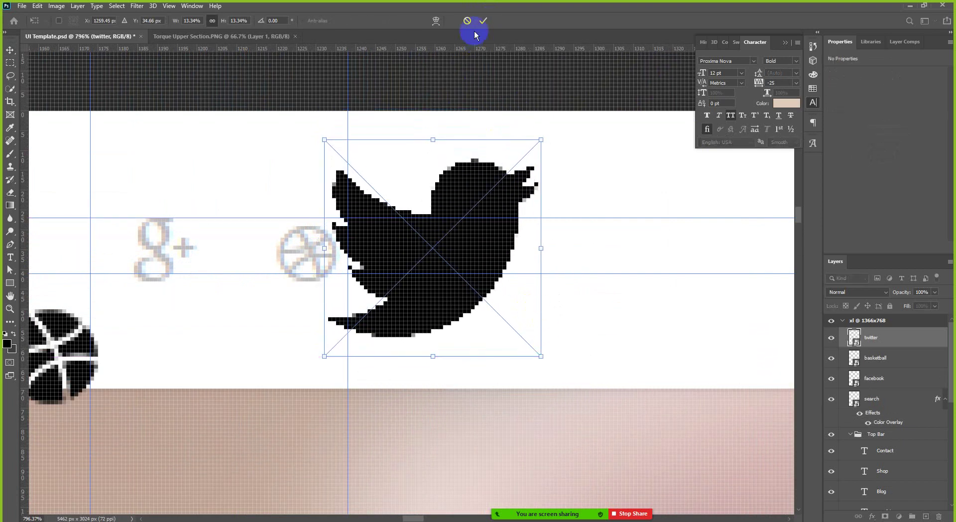
{"action": "key", "text": "ctrl+t"}
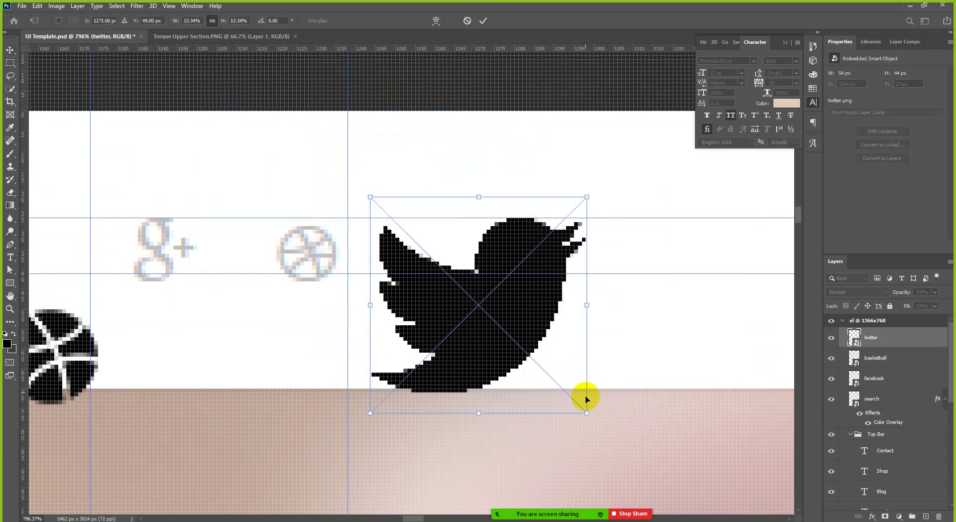
{"action": "left_click_drag", "start_coordinate": [587, 413], "coordinate": [465, 269]}
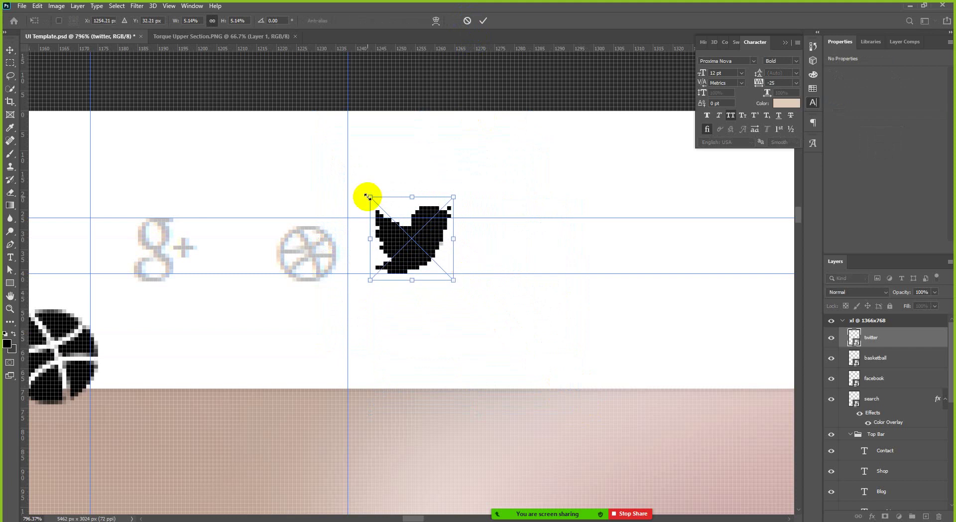
{"action": "left_click_drag", "start_coordinate": [369, 196], "coordinate": [384, 210]}
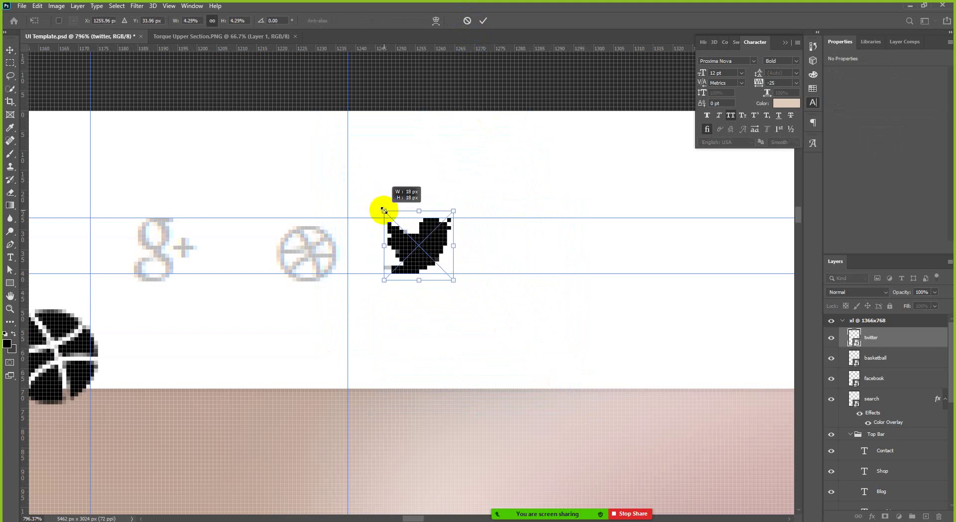
{"action": "left_click", "coordinate": [483, 20]}
Step: Move the black Facebook icon beside the black Twitter icon and scale it to about 3.6% to fit between the horizontal guides
{"action": "scroll", "coordinate": [486, 234], "scroll_direction": "down", "scroll_amount": 3}
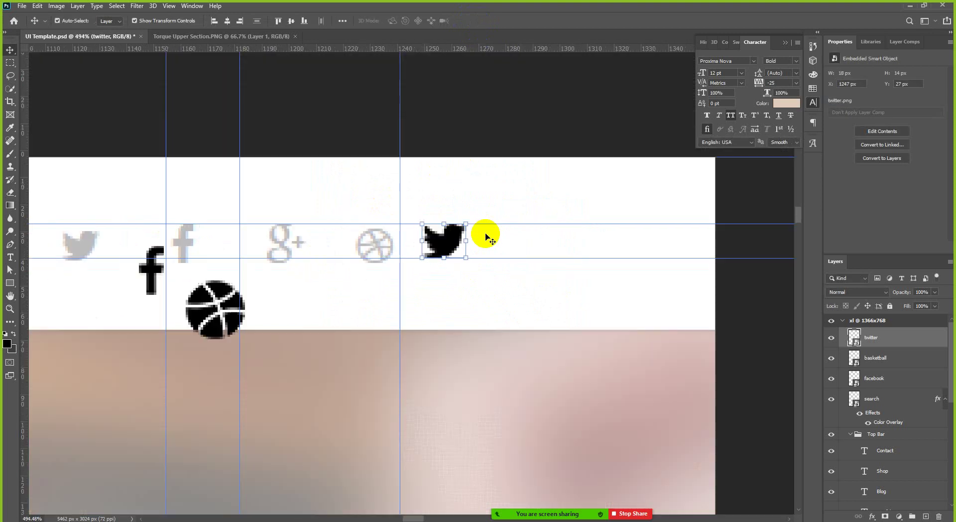
{"action": "scroll", "coordinate": [486, 236], "scroll_direction": "down", "scroll_amount": 1}
{"action": "left_click_drag", "start_coordinate": [181, 274], "coordinate": [184, 273]}
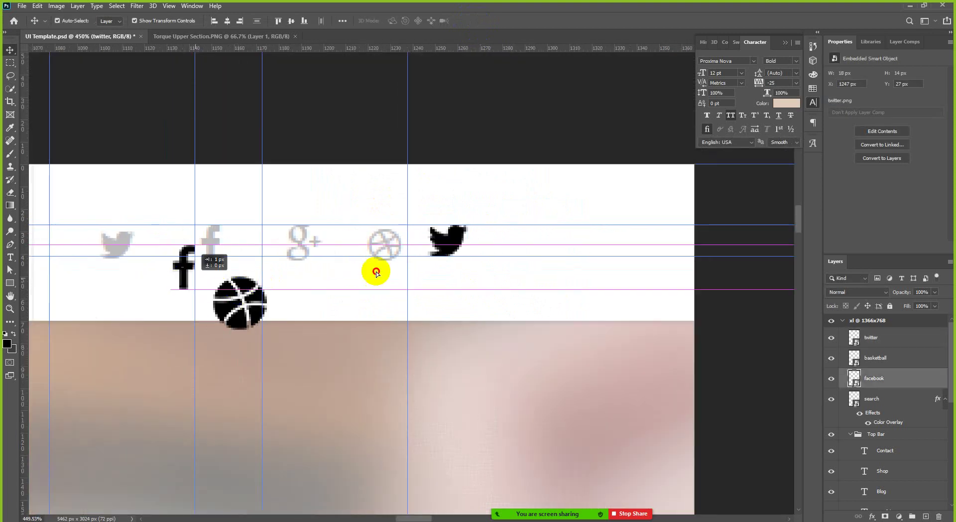
{"action": "left_click_drag", "start_coordinate": [376, 272], "coordinate": [541, 276]}
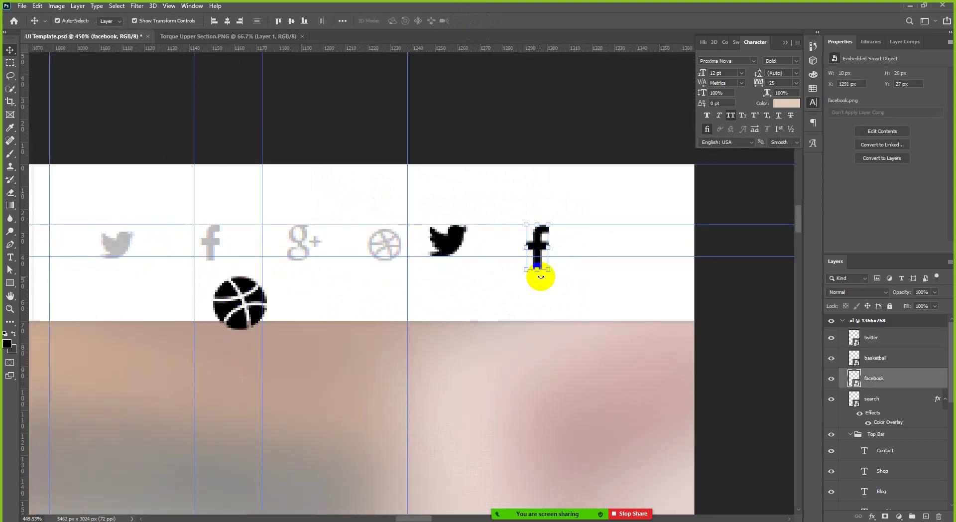
{"action": "left_click", "coordinate": [541, 275]}
{"action": "left_click", "coordinate": [538, 264]}
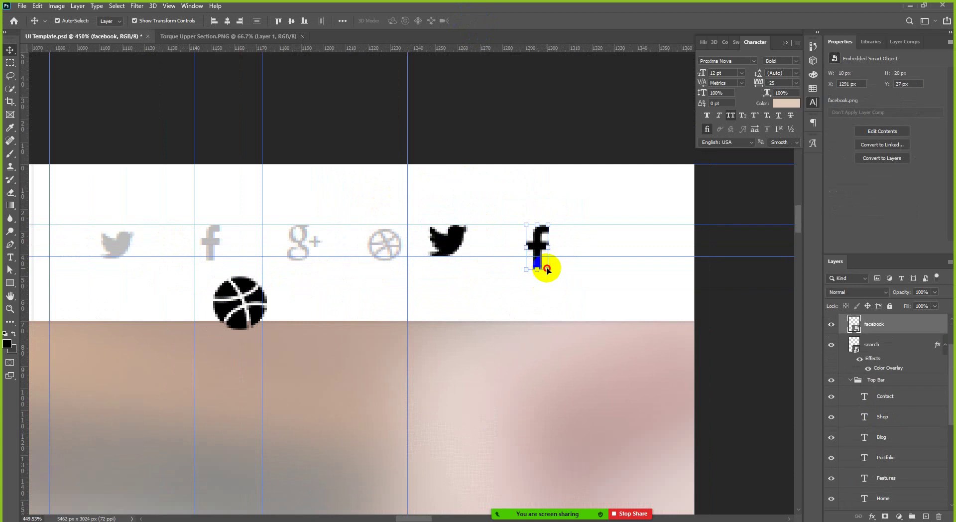
{"action": "left_click", "coordinate": [548, 269]}
{"action": "left_click", "coordinate": [538, 266]}
{"action": "left_click", "coordinate": [548, 269]}
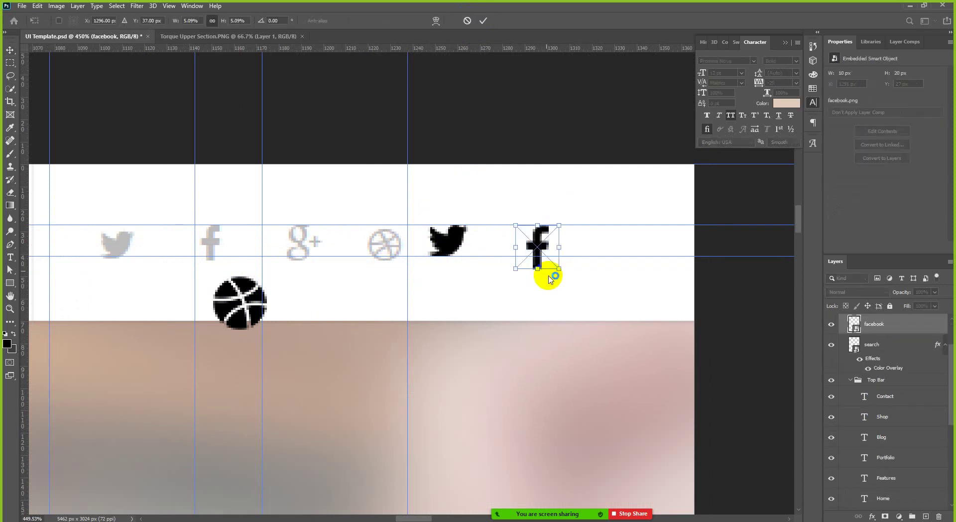
{"action": "left_click_drag", "start_coordinate": [558, 269], "coordinate": [547, 248]}
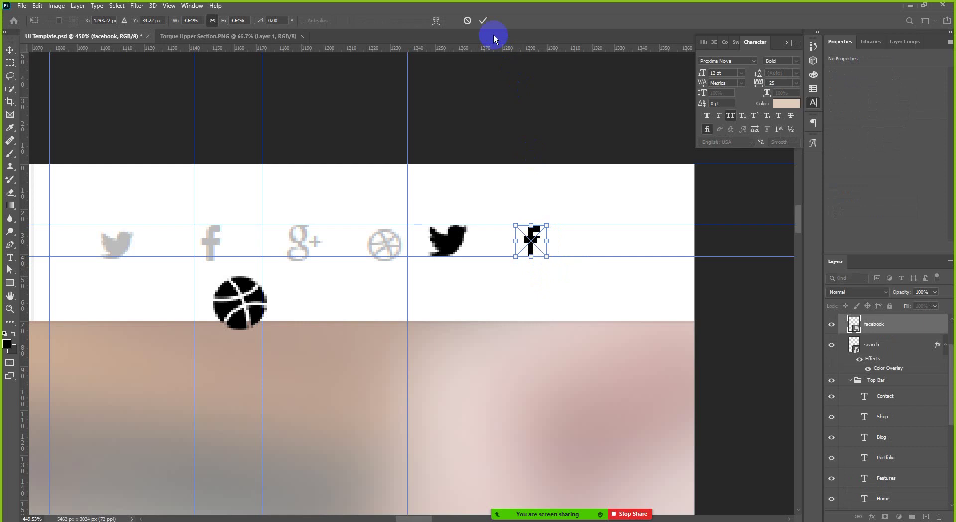
{"action": "left_click", "coordinate": [483, 20]}
Step: Move the black basketball icon beyond the Facebook icon and scale it to 14 px high between the horizontal guides
{"action": "left_click_drag", "start_coordinate": [239, 315], "coordinate": [154, 259]}
{"action": "key", "text": "ctrl+t"}
{"action": "left_click", "coordinate": [483, 21]}
Step: Move the black Facebook, Twitter and basketball icons horizontally onto their matching grey reference icons
{"action": "scroll", "coordinate": [314, 243], "scroll_direction": "up", "scroll_amount": 3}
{"action": "left_click", "coordinate": [518, 252]}
{"action": "scroll", "coordinate": [647, 241], "scroll_direction": "down", "scroll_amount": 2}
{"action": "left_click", "coordinate": [548, 257]}
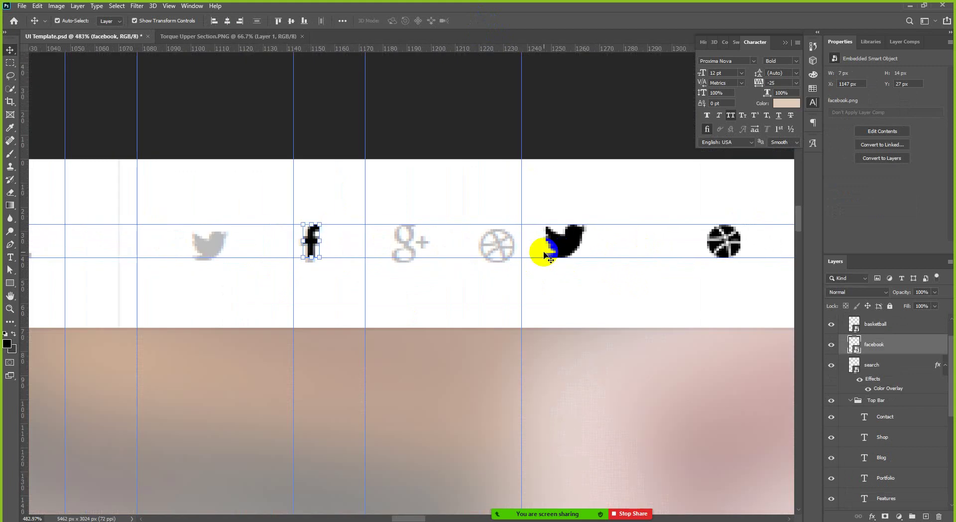
{"action": "left_click_drag", "start_coordinate": [548, 257], "coordinate": [209, 256]}
{"action": "left_click_drag", "start_coordinate": [725, 248], "coordinate": [493, 252]}
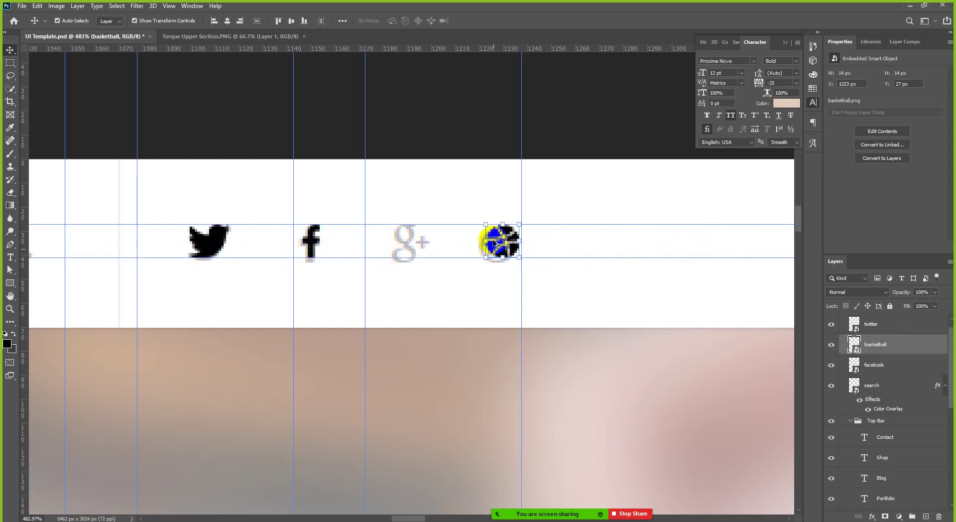
{"action": "scroll", "coordinate": [493, 244], "scroll_direction": "up", "scroll_amount": 4}
{"action": "left_click_drag", "start_coordinate": [505, 220], "coordinate": [488, 220]}
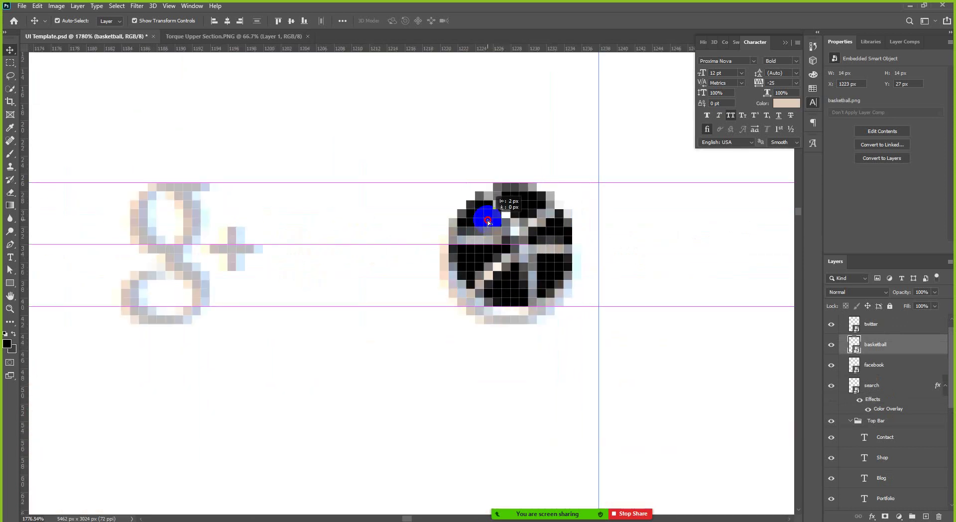
Step: Switch to Flaticon in Chrome and search its icons for instagram
{"action": "scroll", "coordinate": [488, 221], "scroll_direction": "down", "scroll_amount": 3}
{"action": "scroll", "coordinate": [502, 221], "scroll_direction": "down", "scroll_amount": 5}
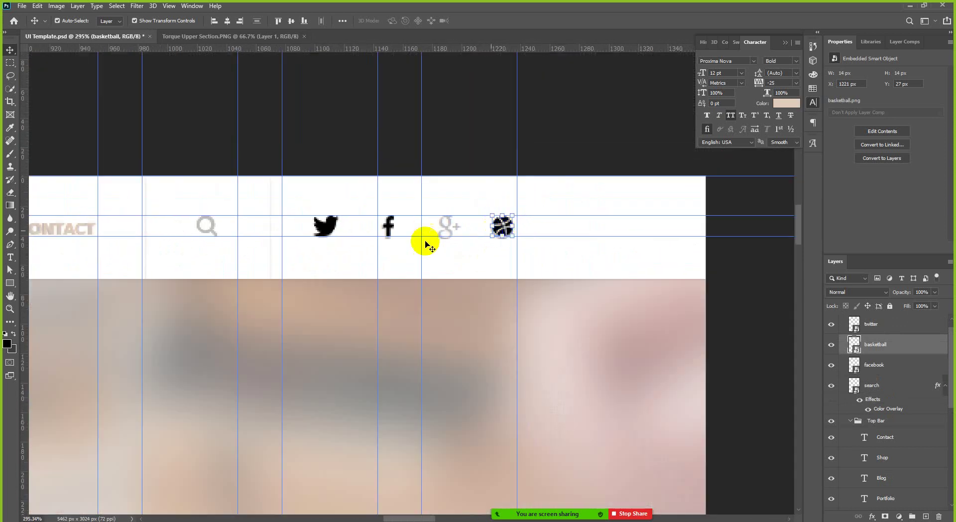
{"action": "scroll", "coordinate": [189, 219], "scroll_direction": "up", "scroll_amount": 1}
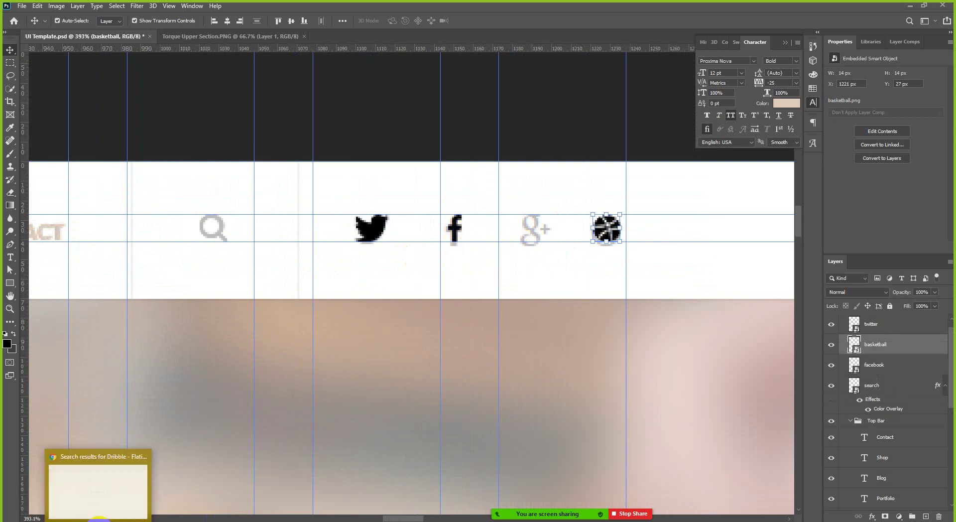
{"action": "left_click", "coordinate": [95, 478]}
{"action": "double_click", "coordinate": [125, 93]}
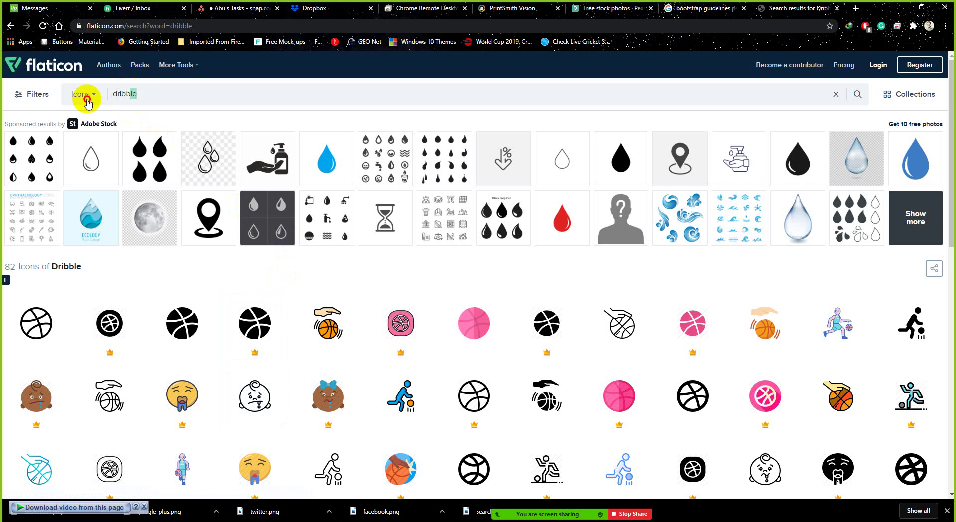
{"action": "mouse_move", "coordinate": [335, 412]}
{"action": "type", "text": "i"}
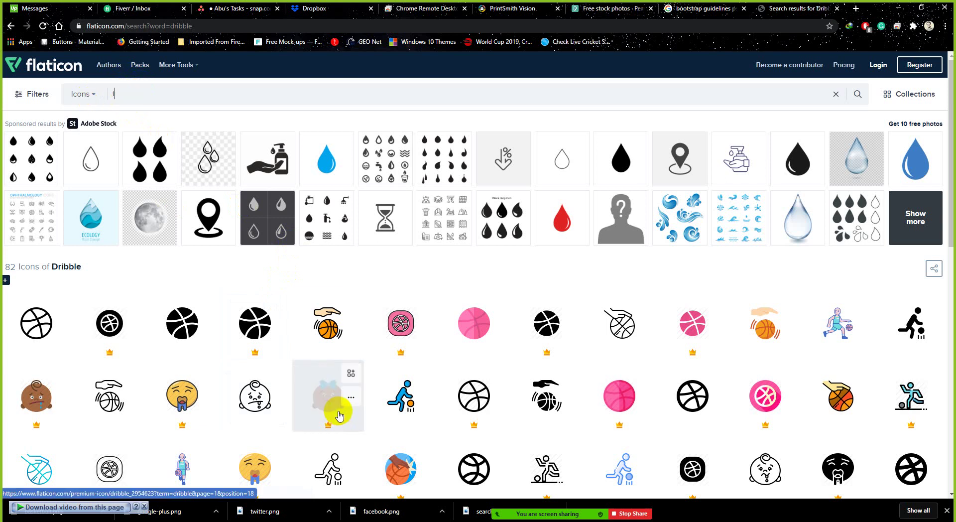
{"action": "type", "text": "nsta"}
{"action": "key", "text": "Down"}
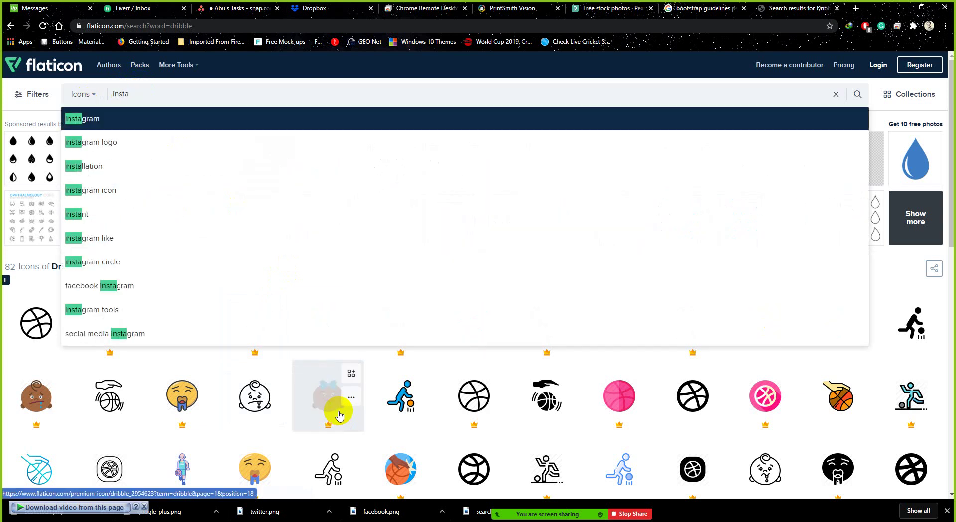
{"action": "key", "text": "Return"}
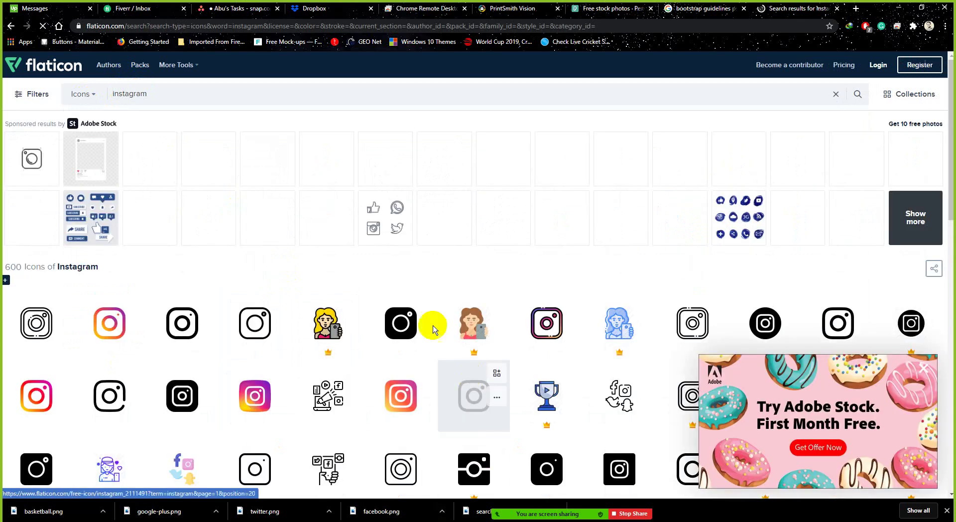
Step: Open the solid black Instagram icon from the first results row and download it as a free PNG
{"action": "left_click", "coordinate": [405, 323]}
{"action": "left_click", "coordinate": [640, 167]}
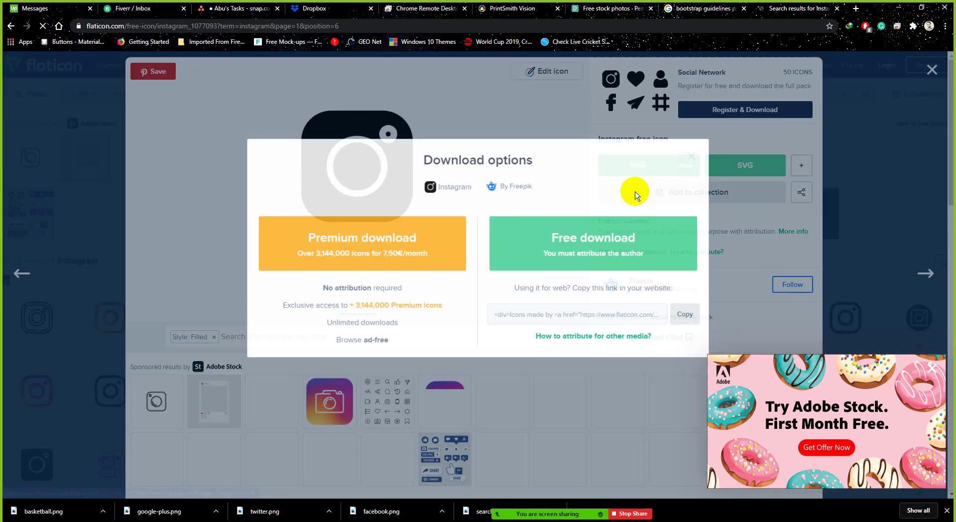
{"action": "left_click", "coordinate": [571, 255]}
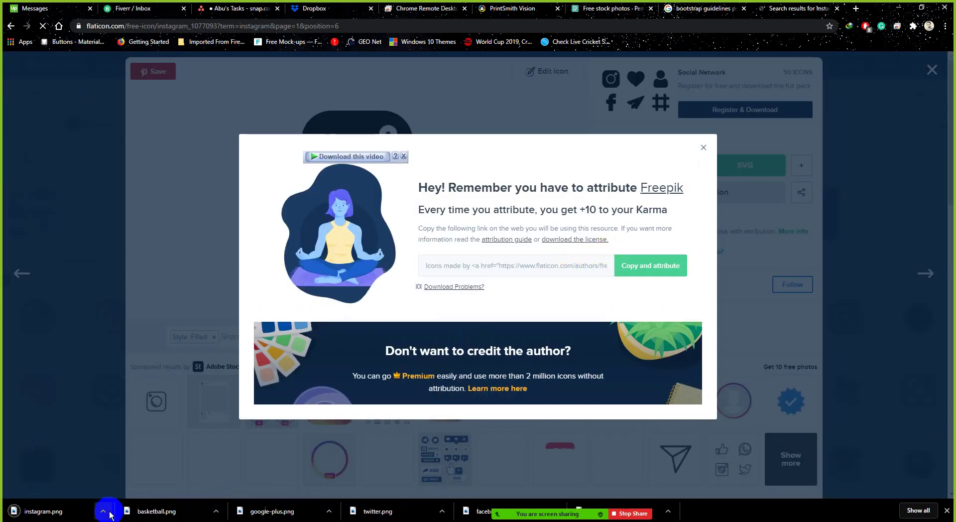
Step: Show the downloaded instagram.png in its folder and place it into UI Template.psd in Photoshop
{"action": "left_click", "coordinate": [102, 511]}
{"action": "left_click", "coordinate": [139, 477]}
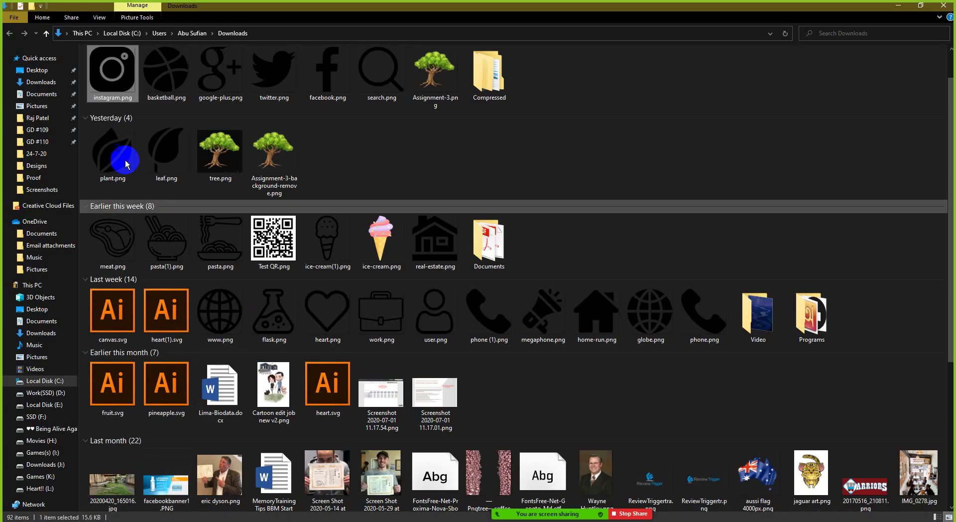
{"action": "scroll", "coordinate": [108, 493], "scroll_direction": "down", "scroll_amount": 2}
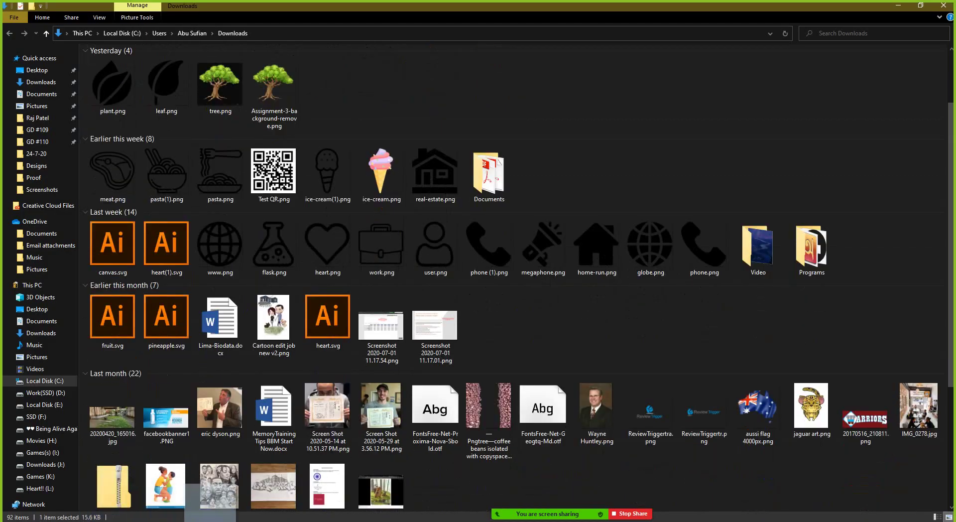
{"action": "key", "text": "alt+Tab"}
{"action": "left_click_drag", "start_coordinate": [520, 293], "coordinate": [519, 288]}
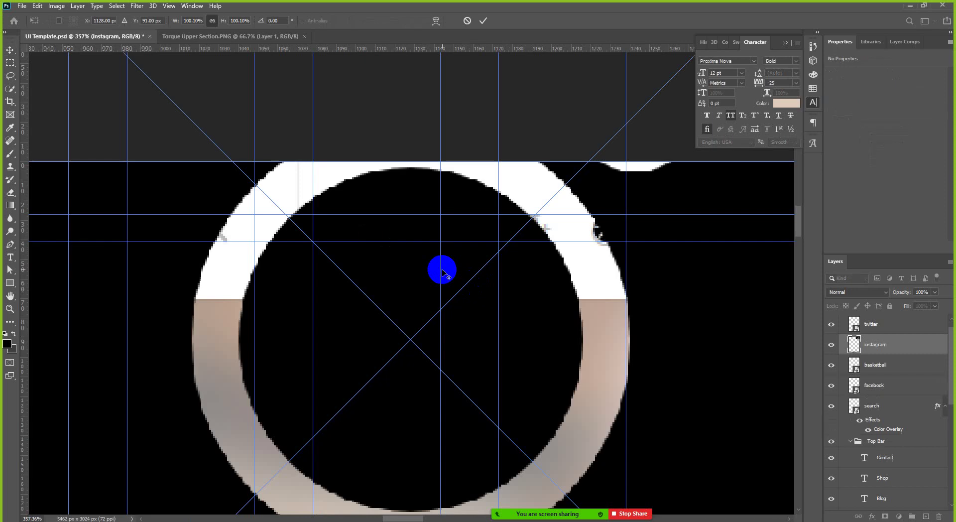
Step: Scale the Instagram icon to 14 px over the grey Google+ reference, fitting it between the horizontal guides, and commit the placement
{"action": "scroll", "coordinate": [455, 269], "scroll_direction": "down", "scroll_amount": 5}
{"action": "left_click_drag", "start_coordinate": [585, 141], "coordinate": [442, 282]}
{"action": "scroll", "coordinate": [451, 271], "scroll_direction": "up", "scroll_amount": 6}
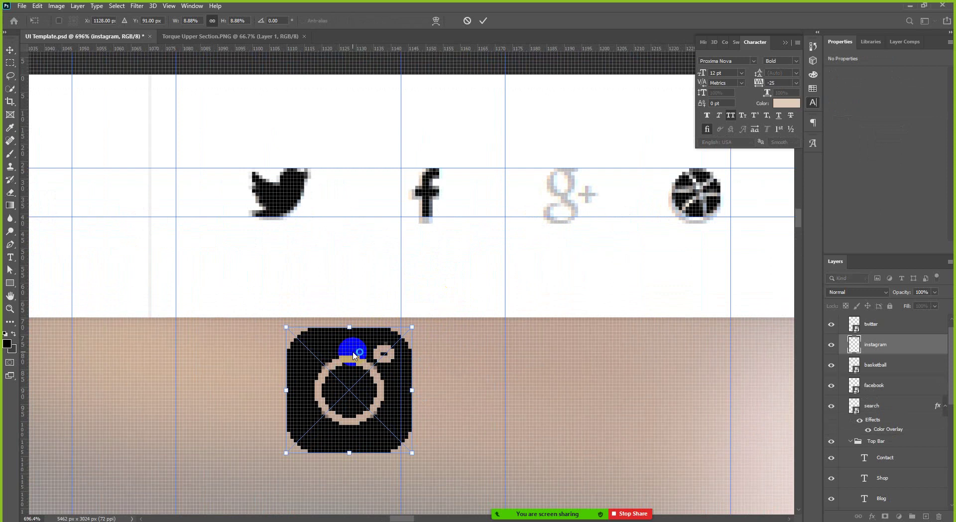
{"action": "left_click_drag", "start_coordinate": [357, 340], "coordinate": [588, 188]}
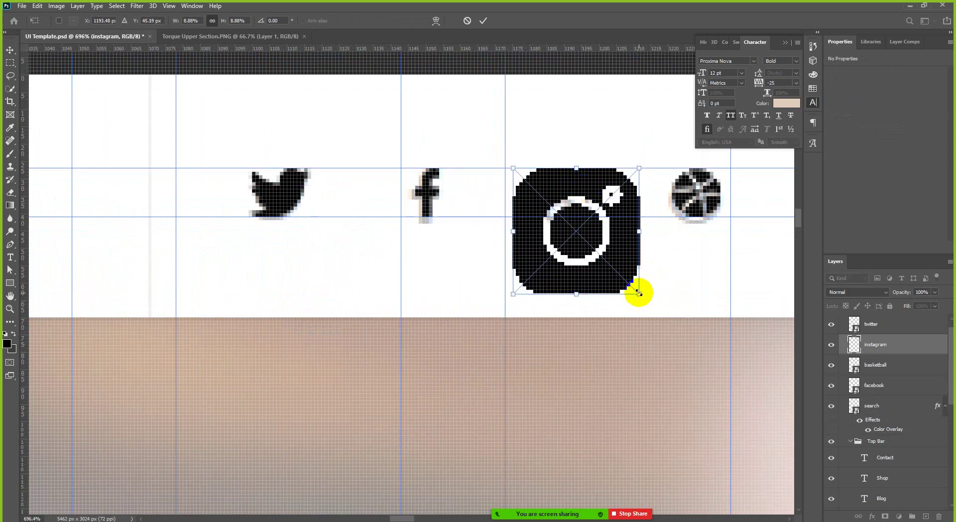
{"action": "left_click_drag", "start_coordinate": [639, 292], "coordinate": [602, 280]}
{"action": "key", "text": "Return"}
Step: Group the twitter, instagram, basketball and facebook layers together
{"action": "scroll", "coordinate": [551, 145], "scroll_direction": "up", "scroll_amount": 3}
{"action": "scroll", "coordinate": [459, 271], "scroll_direction": "down", "scroll_amount": 8}
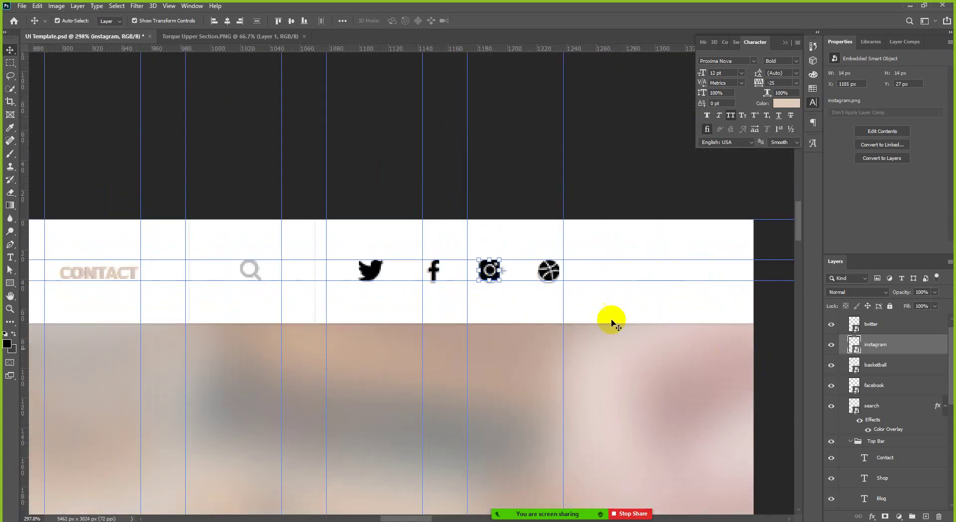
{"action": "left_click", "coordinate": [872, 324]}
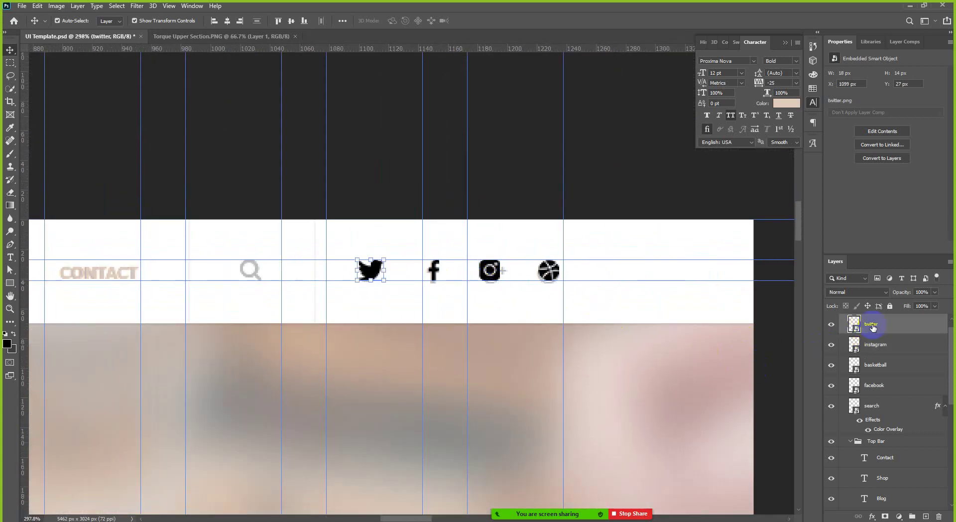
{"action": "left_click", "coordinate": [889, 386], "text": "shift"}
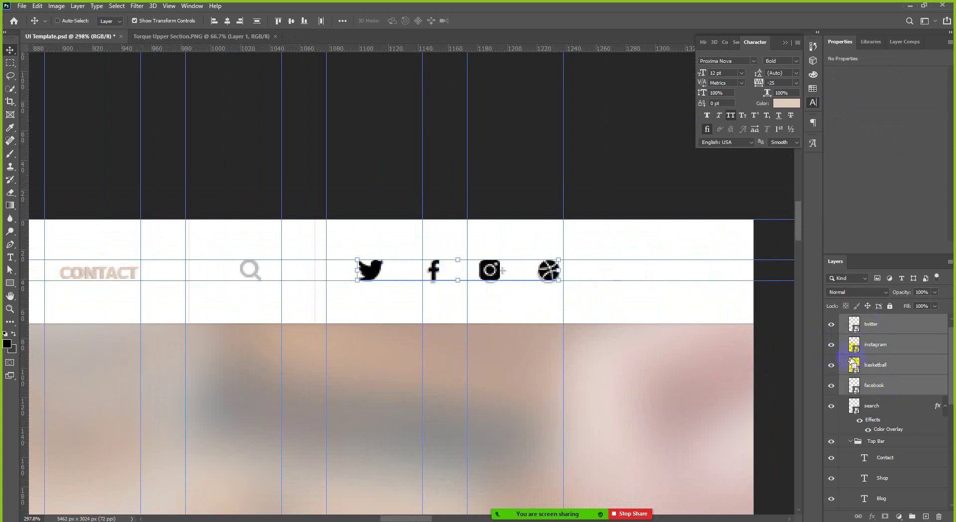
{"action": "key", "text": "ctrl+g"}
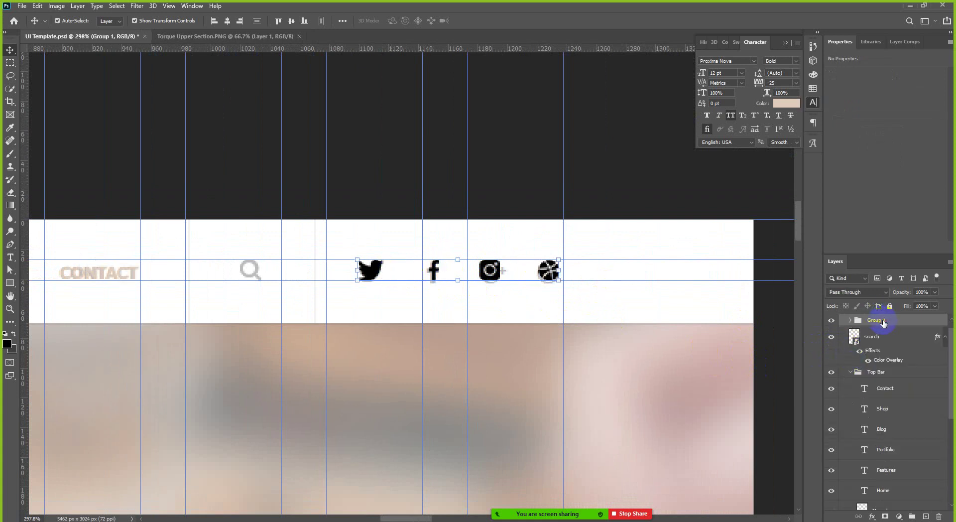
Step: Rename the group of social icon layers to "social media icons"
{"action": "double_click", "coordinate": [876, 320]}
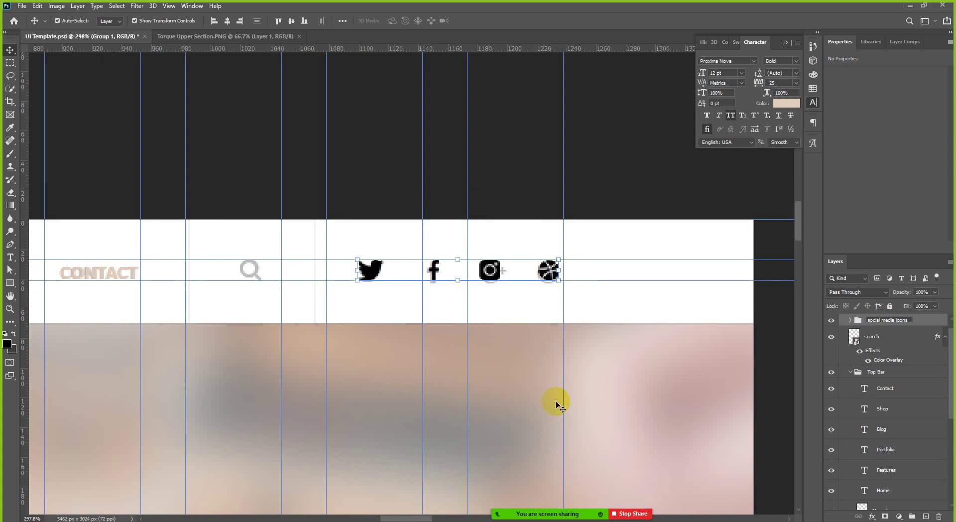
{"action": "key", "text": "Return"}
{"action": "left_click_drag", "start_coordinate": [837, 340], "coordinate": [884, 330]}
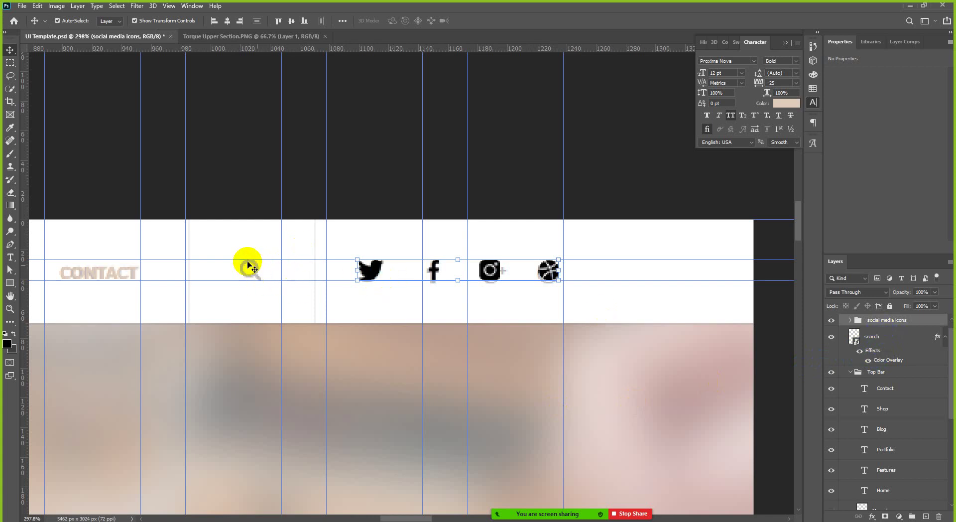
{"action": "left_click", "coordinate": [831, 386]}
{"action": "left_click_drag", "start_coordinate": [831, 386], "coordinate": [859, 367]}
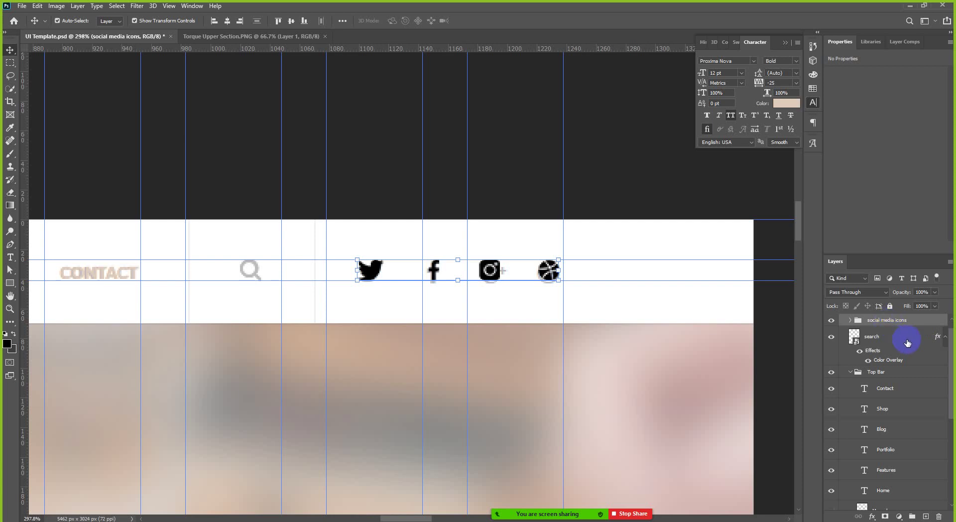
Step: Copy the search layer's grey Color Overlay effect onto the social media icons group and check the icons without guides
{"action": "left_click", "coordinate": [876, 354]}
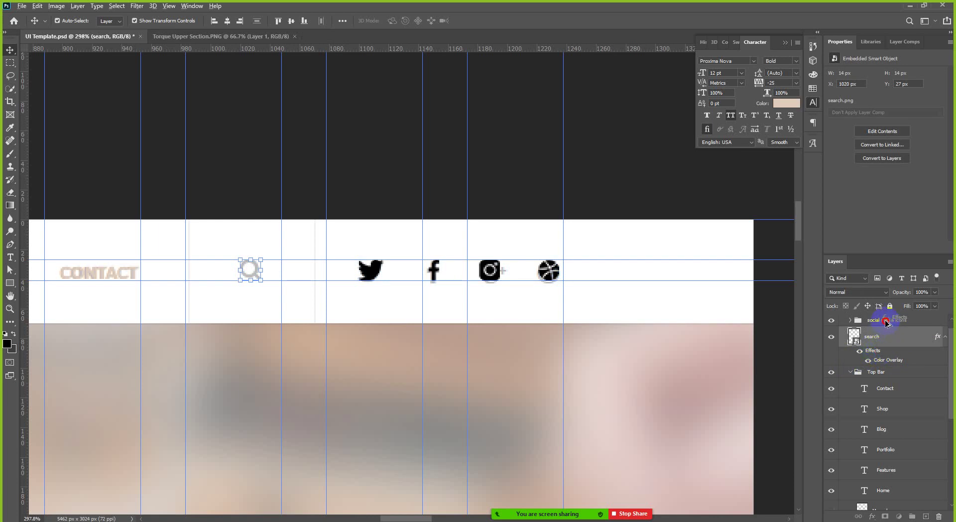
{"action": "left_click_drag", "start_coordinate": [887, 323], "coordinate": [908, 326]}
{"action": "left_click_drag", "start_coordinate": [883, 323], "coordinate": [884, 322]}
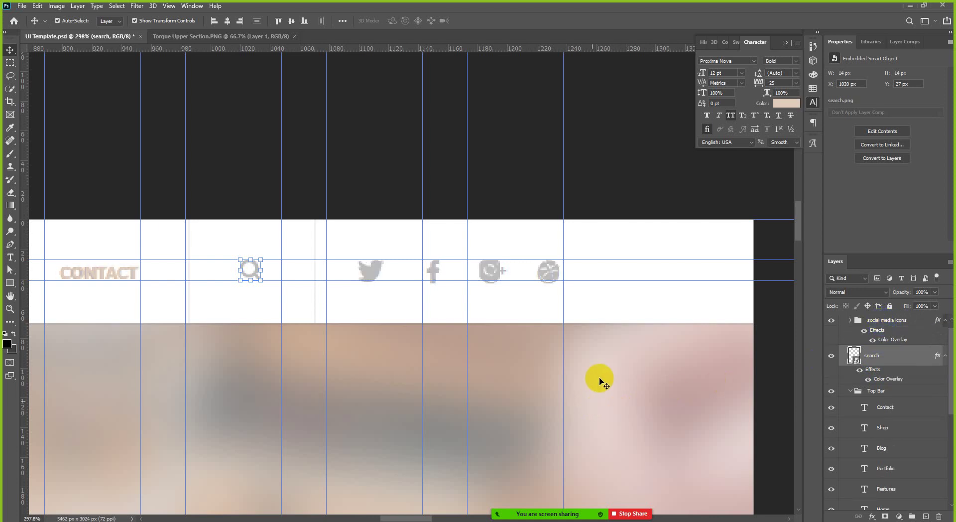
{"action": "key", "text": "ctrl+h"}
{"action": "left_click", "coordinate": [642, 208]}
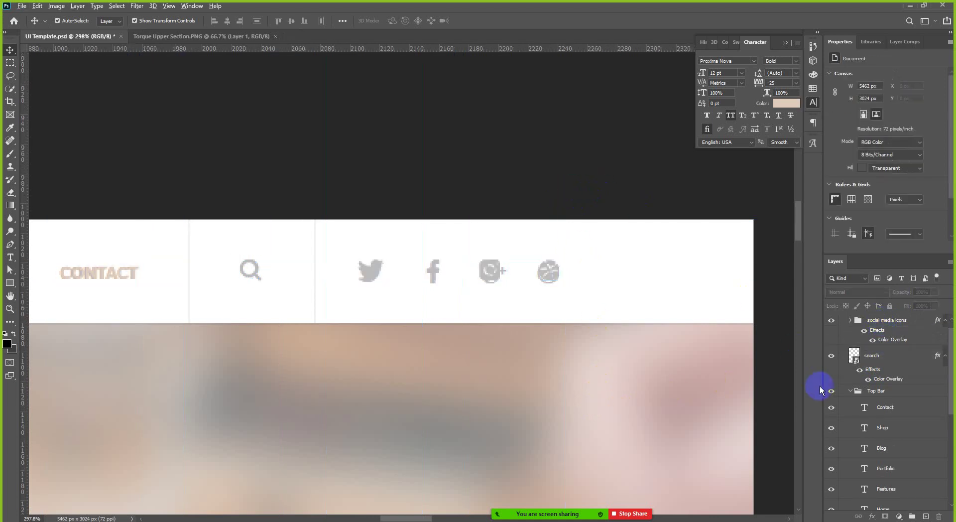
Step: Show the Menu bar layer to check the finished header, hide it again and collapse the Top Bar group
{"action": "key", "text": "ctrl+minus"}
{"action": "scroll", "coordinate": [875, 423], "scroll_direction": "down", "scroll_amount": 5}
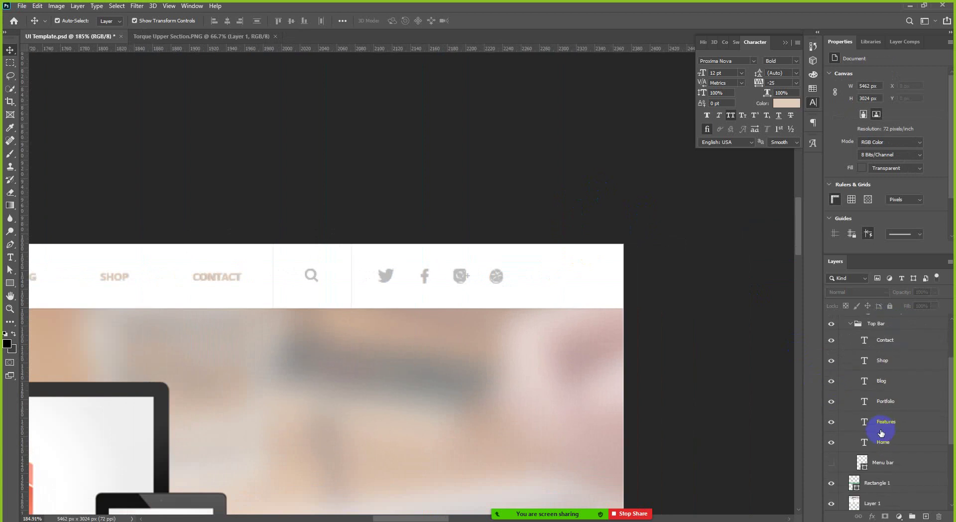
{"action": "scroll", "coordinate": [836, 424], "scroll_direction": "up", "scroll_amount": 3}
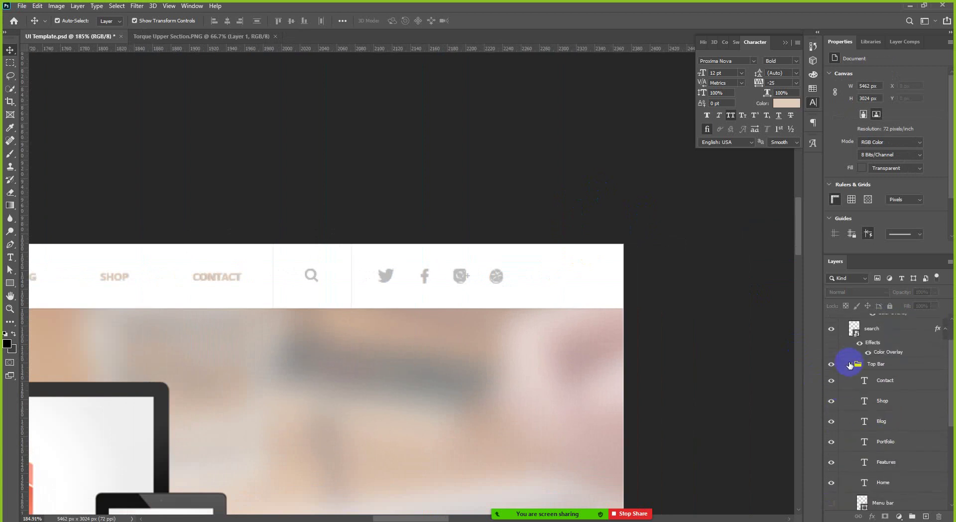
{"action": "left_click", "coordinate": [850, 365]}
{"action": "left_click", "coordinate": [853, 367]}
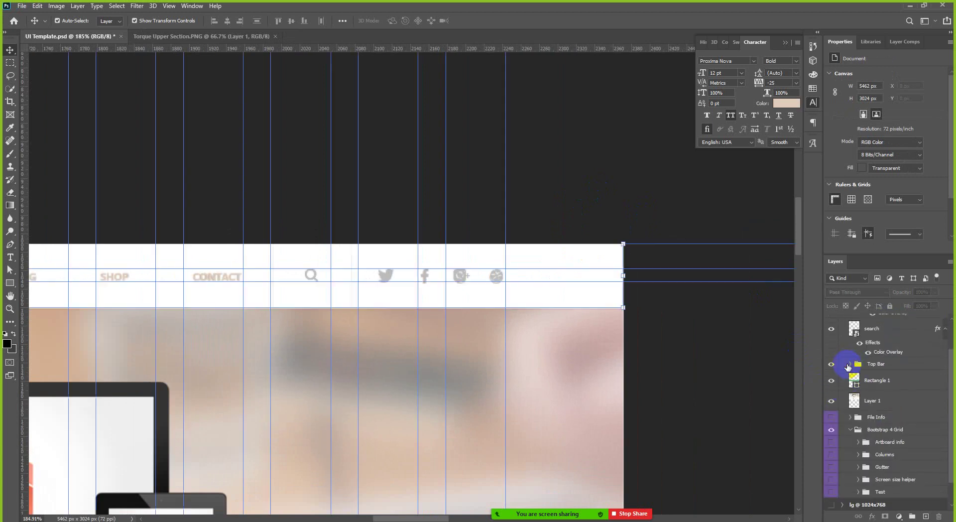
{"action": "left_click", "coordinate": [851, 369]}
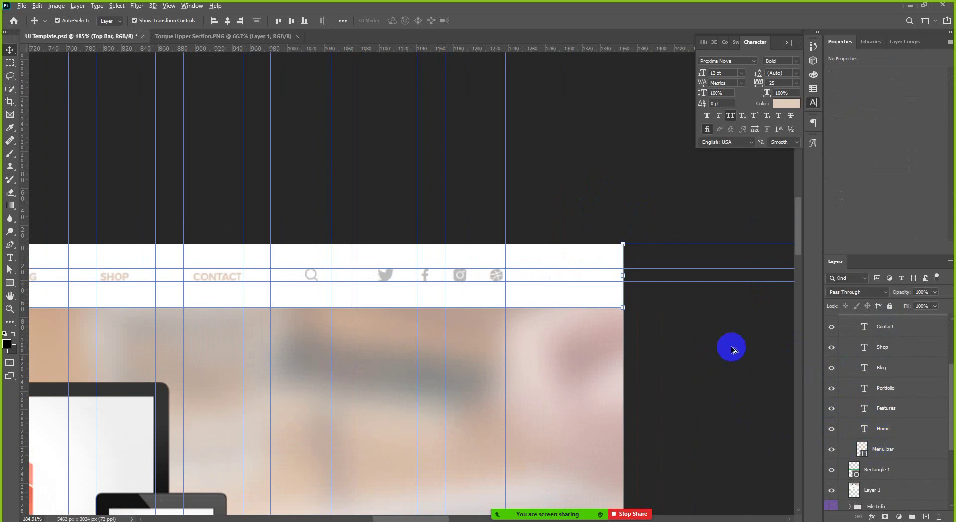
{"action": "scroll", "coordinate": [729, 350], "scroll_direction": "down", "scroll_amount": 2}
{"action": "scroll", "coordinate": [742, 340], "scroll_direction": "up", "scroll_amount": 2}
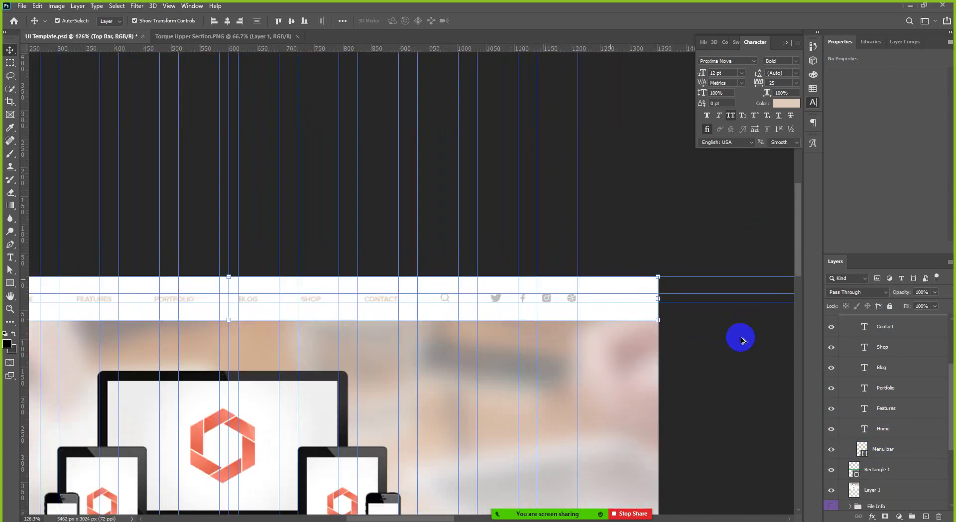
{"action": "left_click", "coordinate": [832, 449]}
{"action": "scroll", "coordinate": [828, 441], "scroll_direction": "up", "scroll_amount": 1}
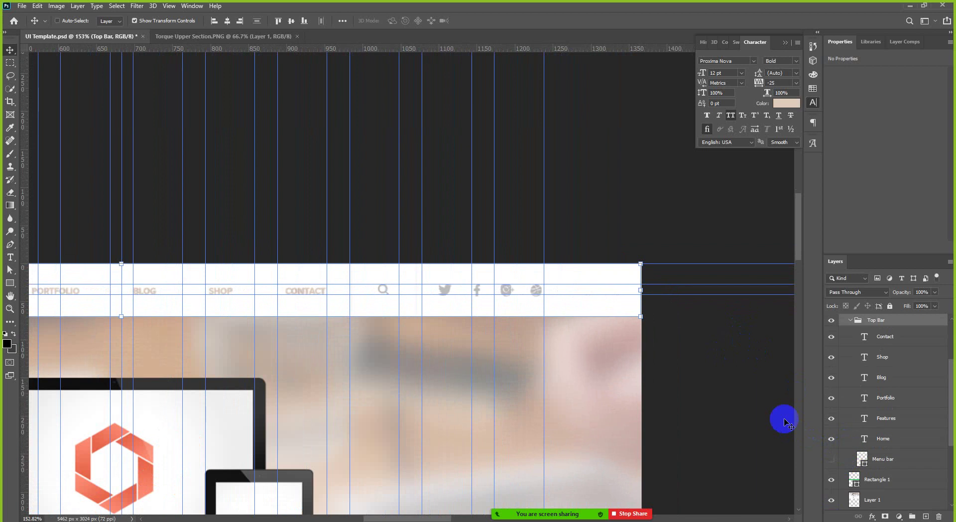
{"action": "left_click", "coordinate": [850, 321]}
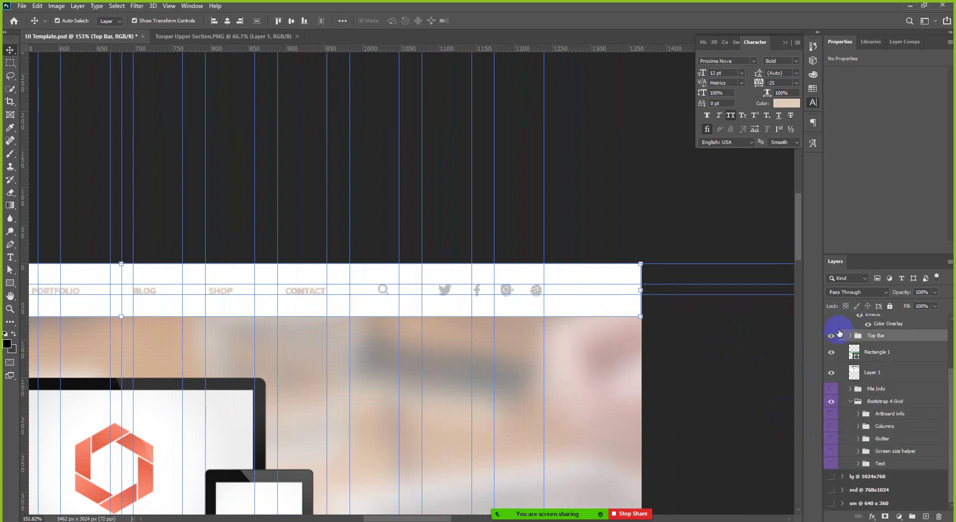
Step: Hide and reshow the social media icons group to compare its icons with the grey reference icons beneath
{"action": "scroll", "coordinate": [871, 385], "scroll_direction": "up", "scroll_amount": 2}
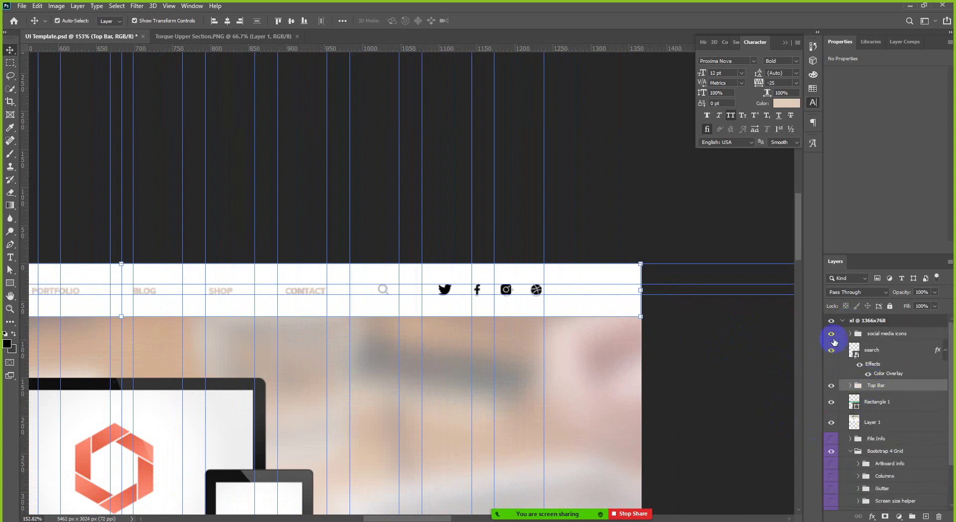
{"action": "left_click", "coordinate": [673, 341]}
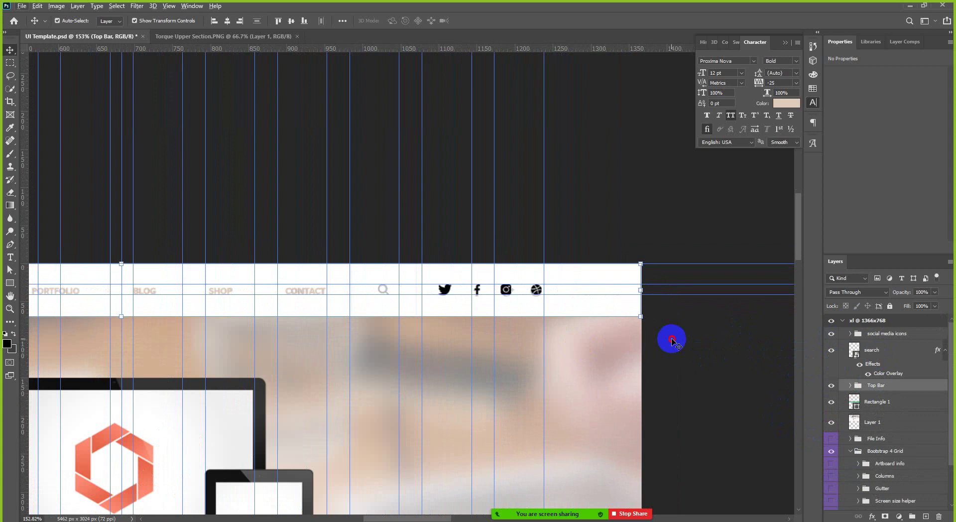
{"action": "scroll", "coordinate": [465, 269], "scroll_direction": "up", "scroll_amount": 3}
{"action": "scroll", "coordinate": [488, 291], "scroll_direction": "up", "scroll_amount": 2}
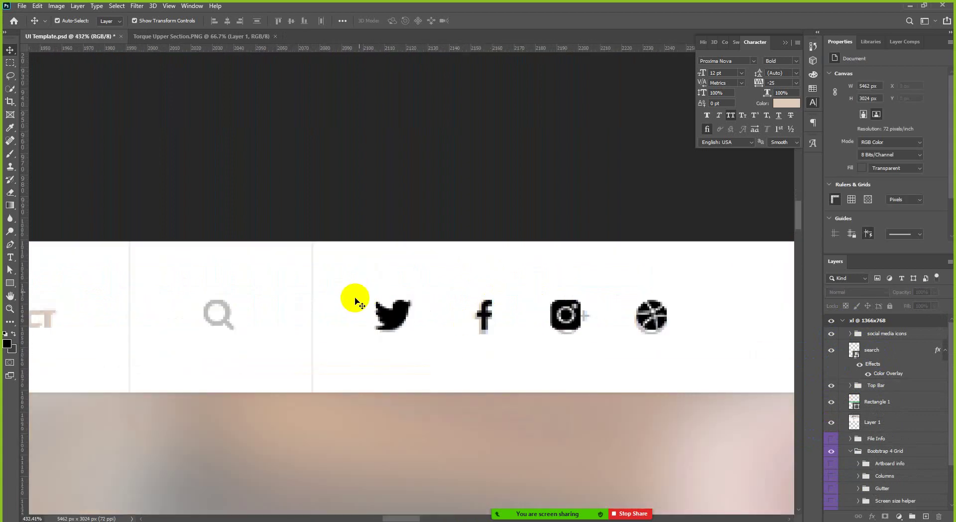
{"action": "left_click", "coordinate": [225, 323]}
{"action": "left_click", "coordinate": [225, 322]}
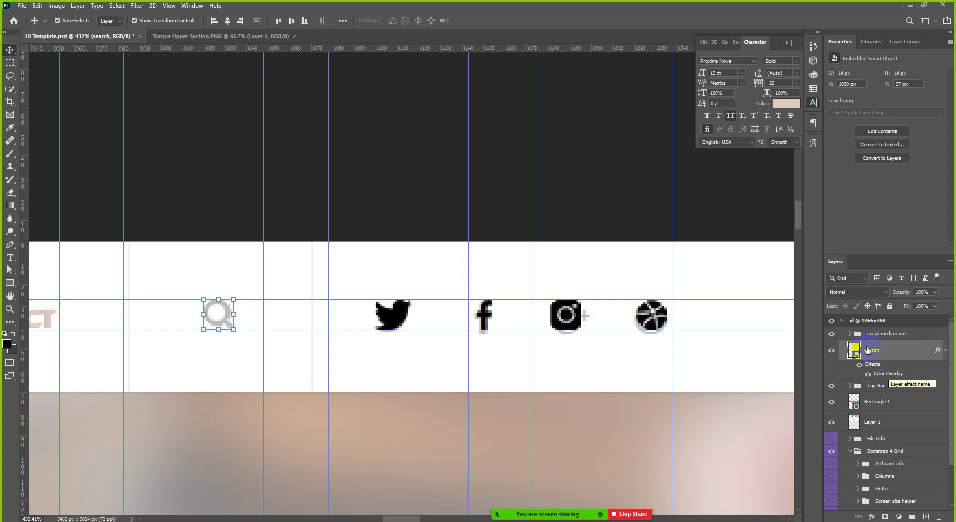
{"action": "left_click", "coordinate": [891, 334]}
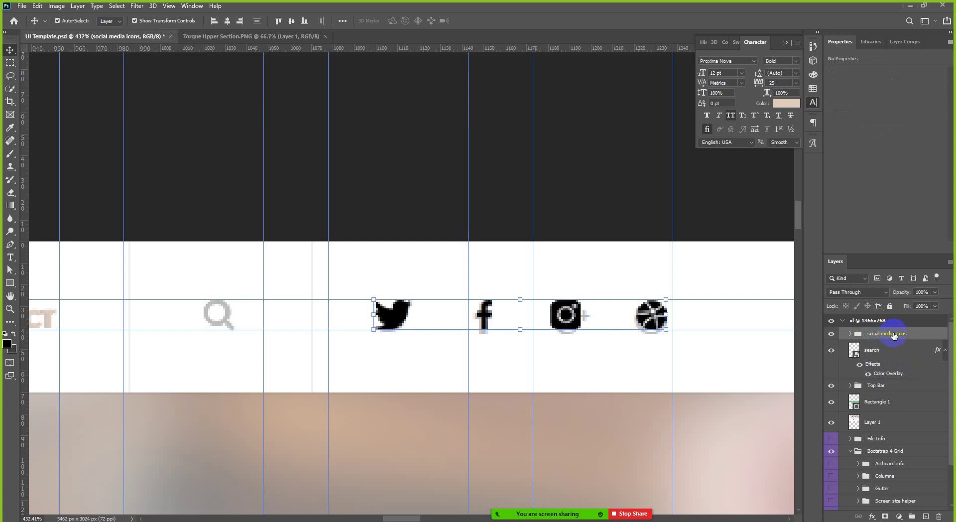
{"action": "left_click", "coordinate": [830, 339]}
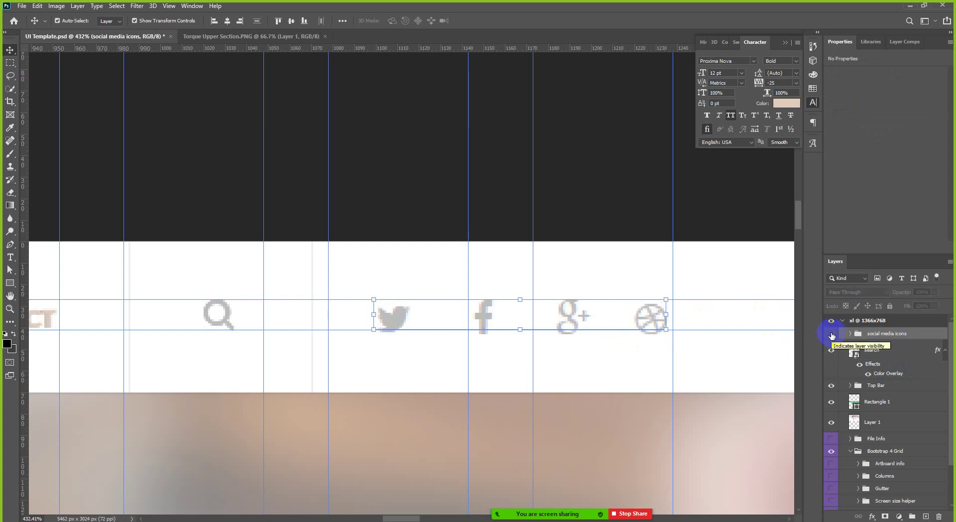
{"action": "left_click", "coordinate": [832, 335]}
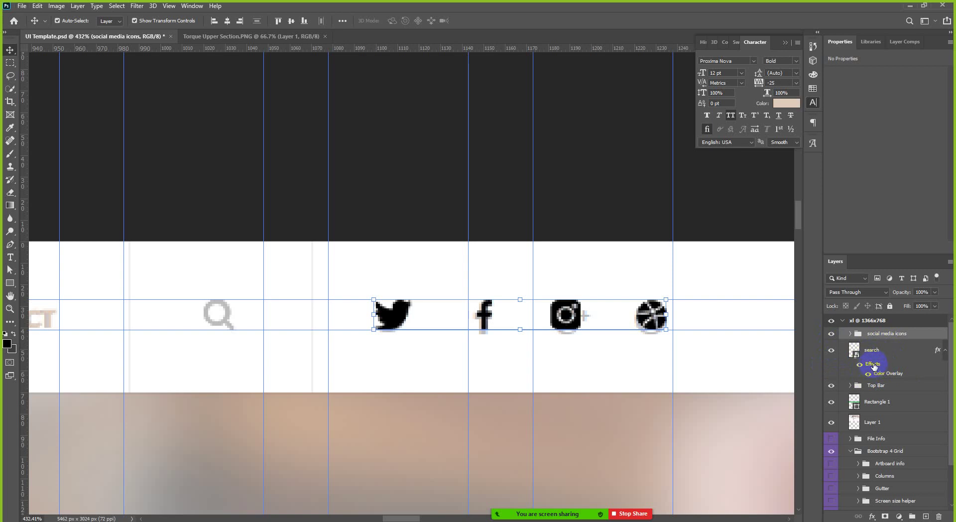
Step: Duplicate the search layer's Color Overlay effect onto the social media icons group, collapse the Bootstrap 4 Grid group and deselect
{"action": "left_click_drag", "start_coordinate": [875, 365], "coordinate": [873, 360]}
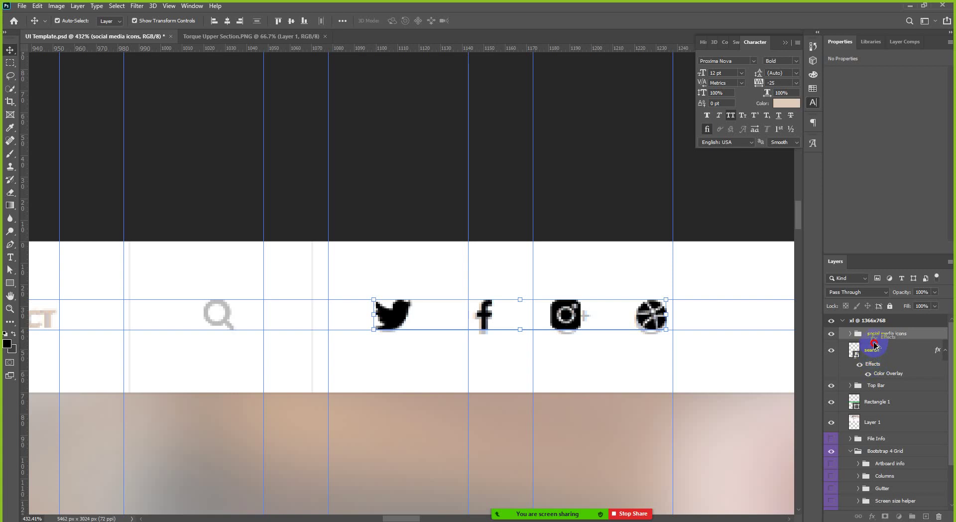
{"action": "left_click_drag", "start_coordinate": [876, 345], "coordinate": [880, 336]}
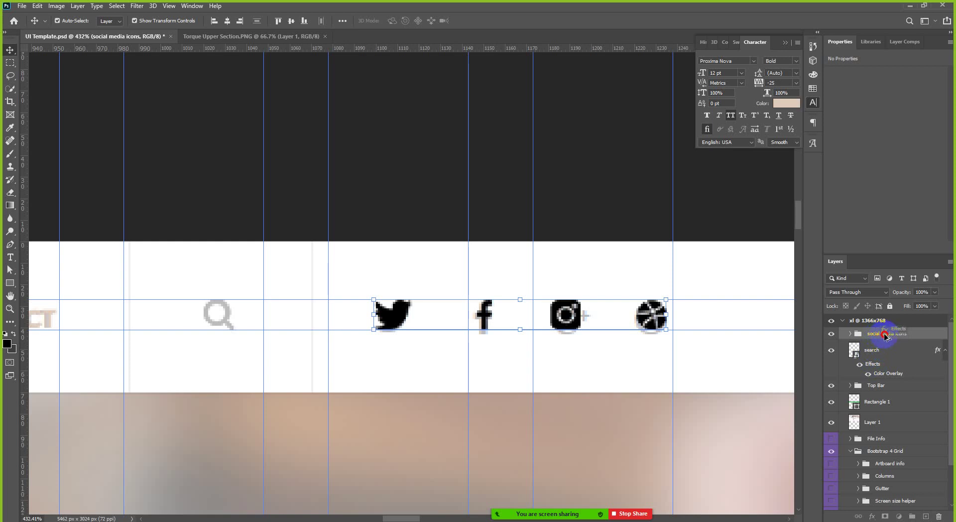
{"action": "mouse_move", "coordinate": [886, 338]}
{"action": "left_mouse_down"}
{"action": "mouse_move", "coordinate": [897, 337]}
{"action": "mouse_move", "coordinate": [871, 337]}
{"action": "left_mouse_up"}
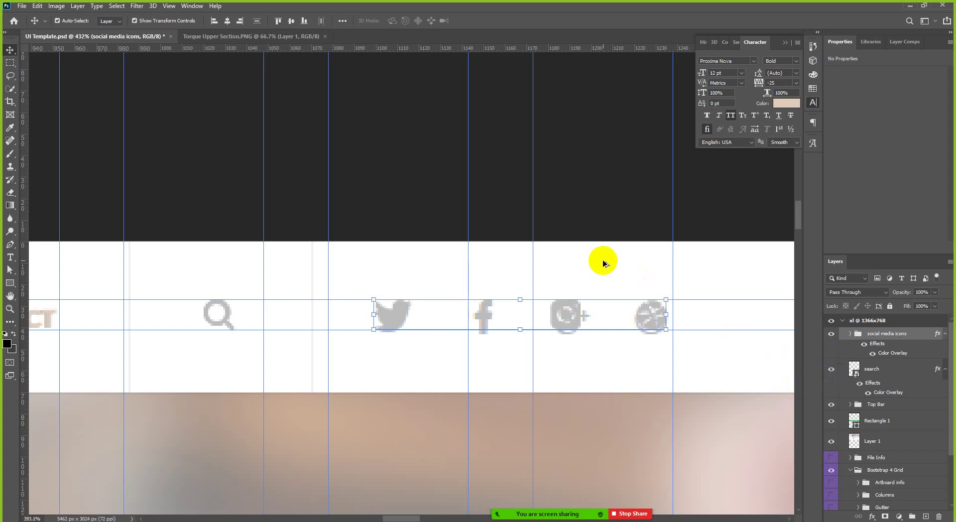
{"action": "scroll", "coordinate": [604, 261], "scroll_direction": "down", "scroll_amount": 1}
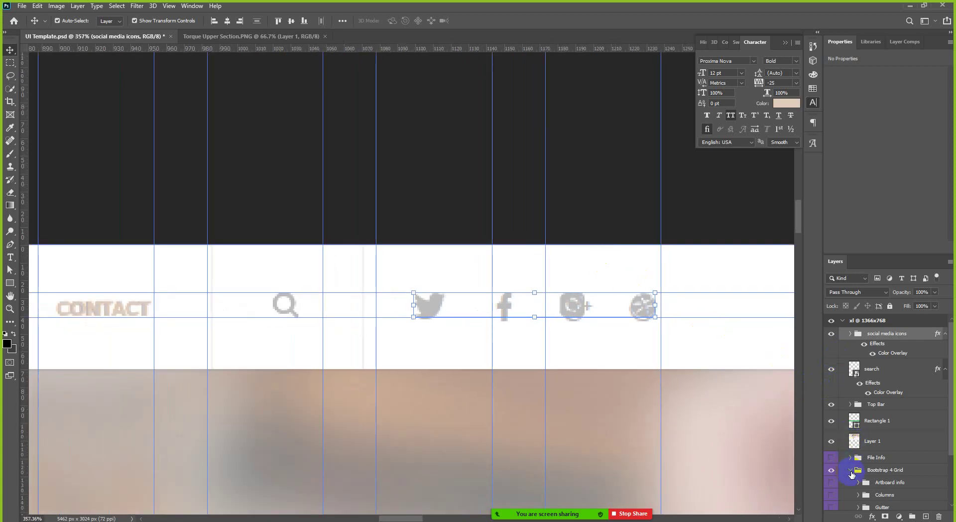
{"action": "left_click", "coordinate": [851, 470]}
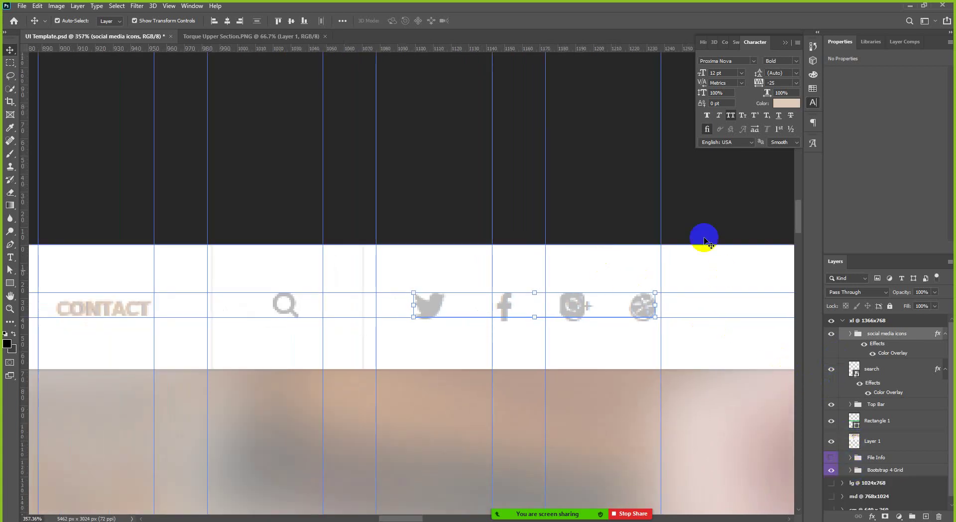
{"action": "left_click", "coordinate": [700, 215]}
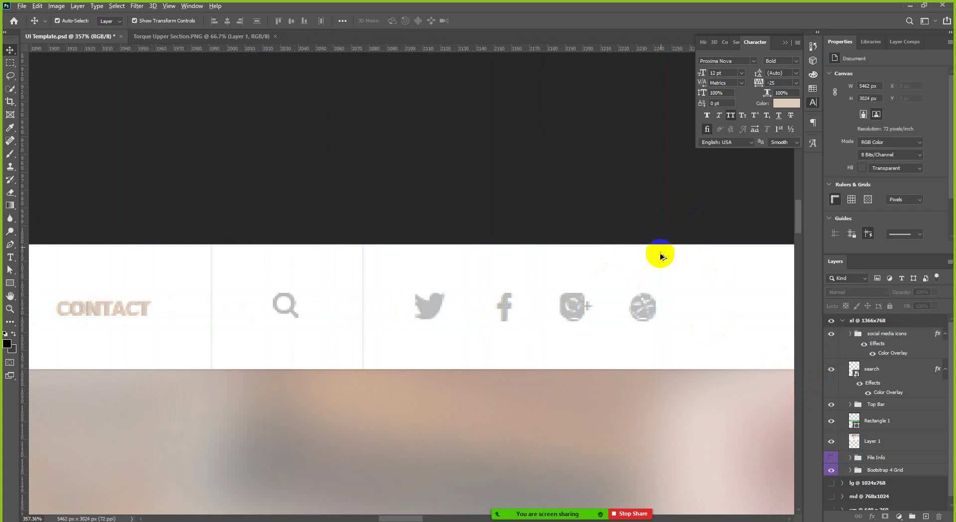
Step: Expand the Top Bar group and toggle the Menu bar layer's visibility to compare the header with the Torque reference
{"action": "scroll", "coordinate": [660, 256], "scroll_direction": "down", "scroll_amount": 3}
{"action": "scroll", "coordinate": [662, 258], "scroll_direction": "down", "scroll_amount": 2}
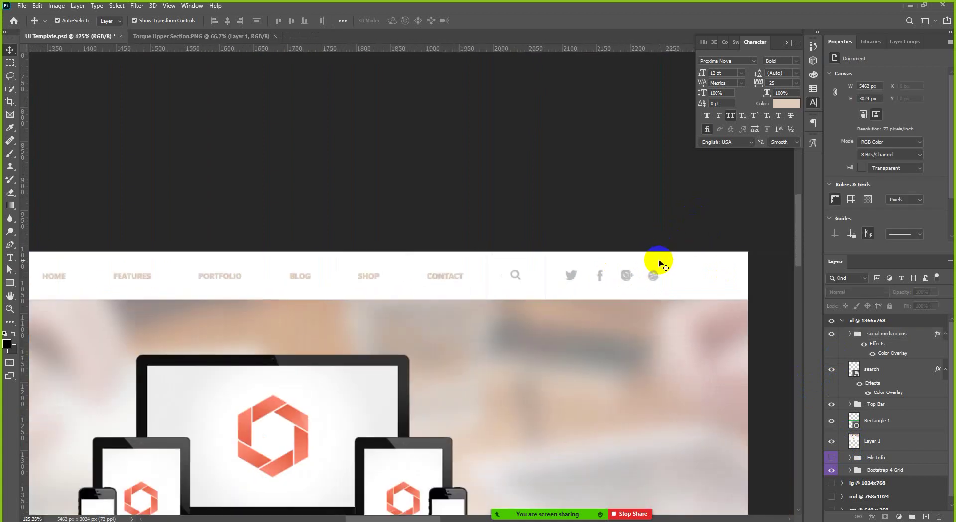
{"action": "scroll", "coordinate": [660, 261], "scroll_direction": "down", "scroll_amount": 1}
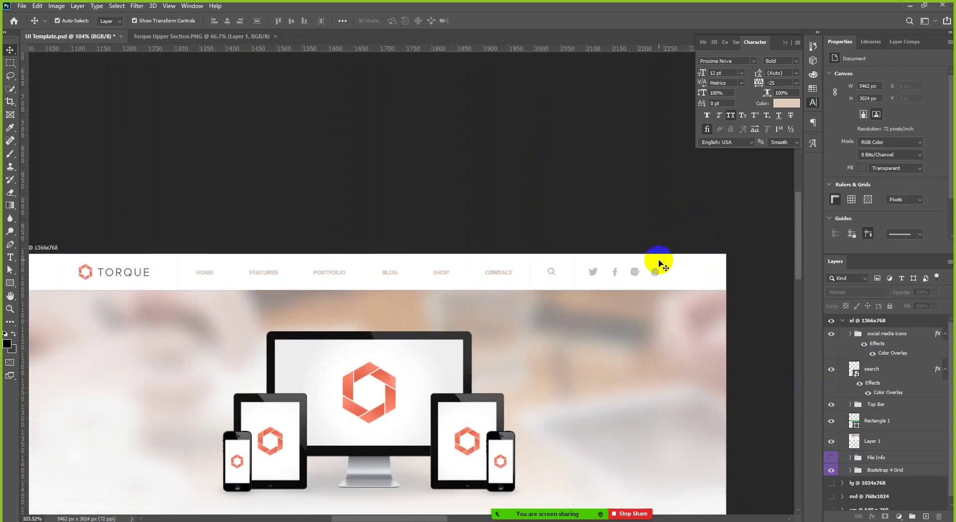
{"action": "left_click", "coordinate": [849, 406]}
{"action": "scroll", "coordinate": [853, 413], "scroll_direction": "down", "scroll_amount": 3}
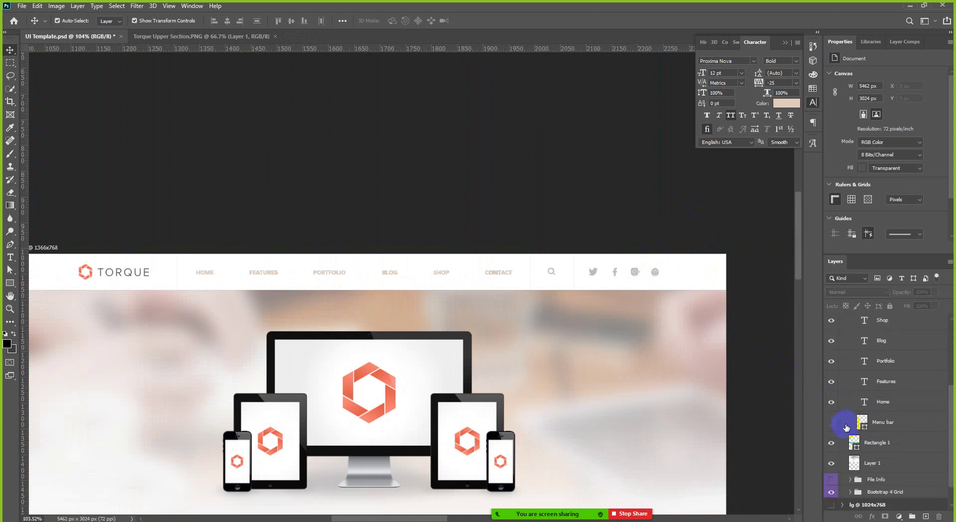
{"action": "left_click", "coordinate": [831, 422]}
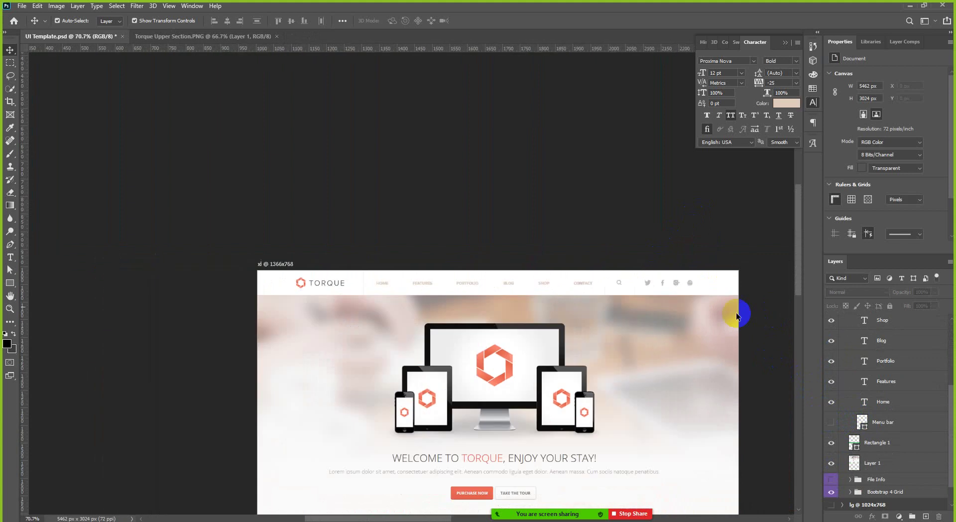
{"action": "scroll", "coordinate": [737, 313], "scroll_direction": "down", "scroll_amount": 2}
{"action": "scroll", "coordinate": [420, 271], "scroll_direction": "up", "scroll_amount": 2}
{"action": "scroll", "coordinate": [886, 384], "scroll_direction": "up", "scroll_amount": 2}
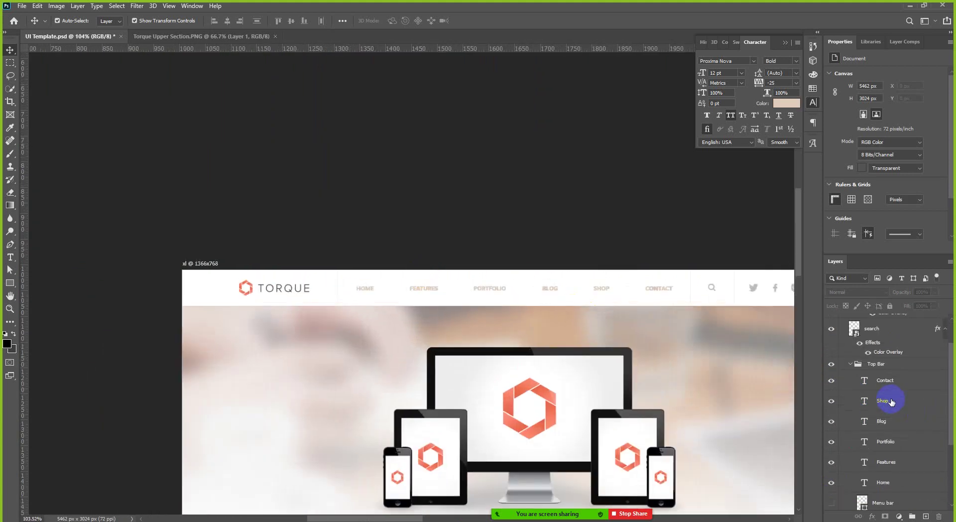
Step: Add a new text layer reading TORQUE in the white header just below the reference logo's wordmark
{"action": "left_click", "coordinate": [876, 381]}
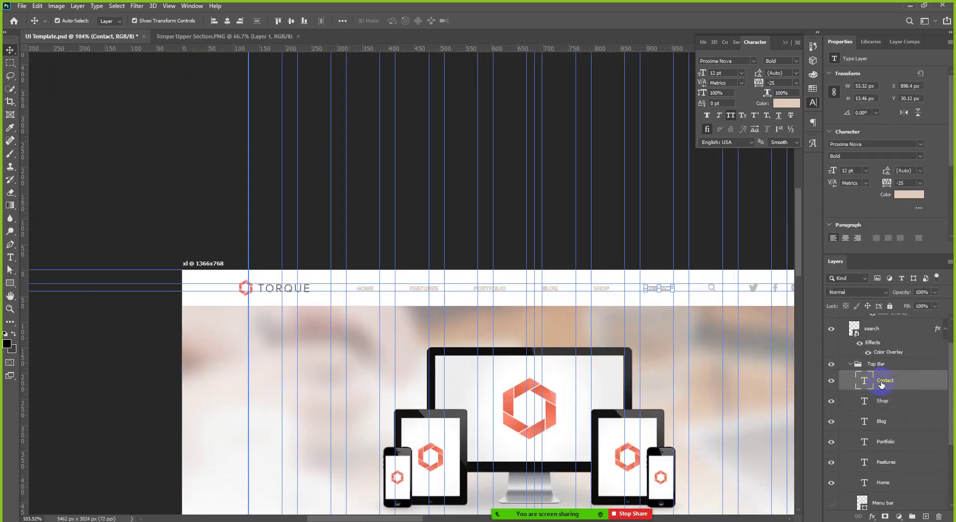
{"action": "scroll", "coordinate": [262, 275], "scroll_direction": "up", "scroll_amount": 6}
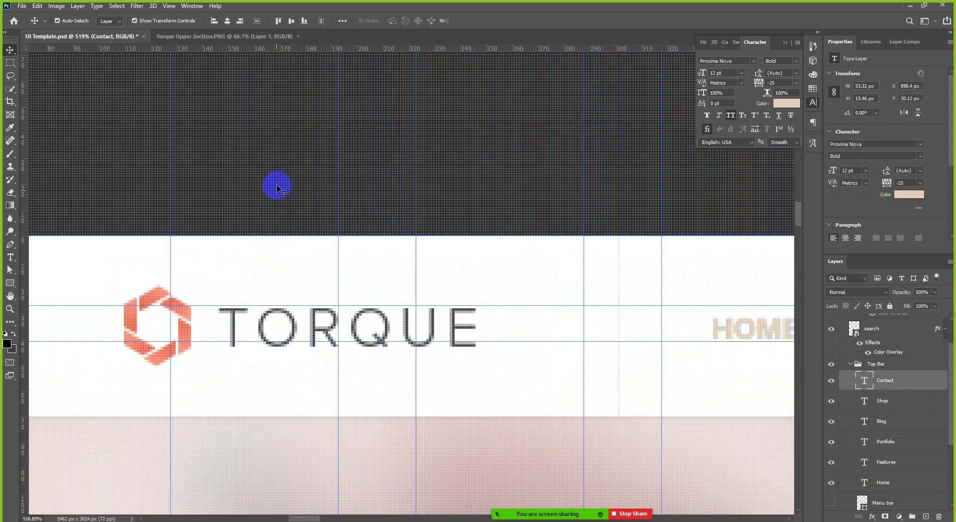
{"action": "left_click", "coordinate": [278, 188]}
{"action": "scroll", "coordinate": [306, 315], "scroll_direction": "up", "scroll_amount": 1}
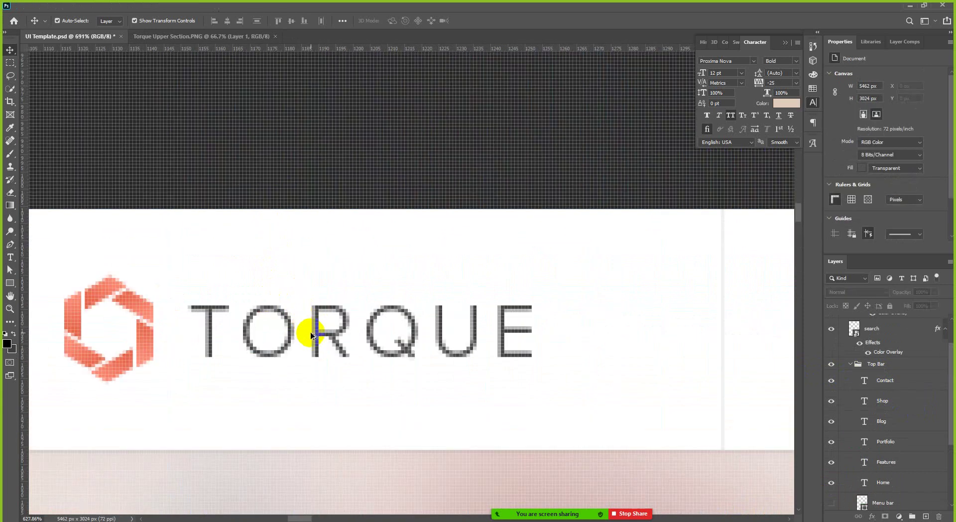
{"action": "scroll", "coordinate": [309, 330], "scroll_direction": "down", "scroll_amount": 2}
{"action": "scroll", "coordinate": [305, 384], "scroll_direction": "up", "scroll_amount": 2}
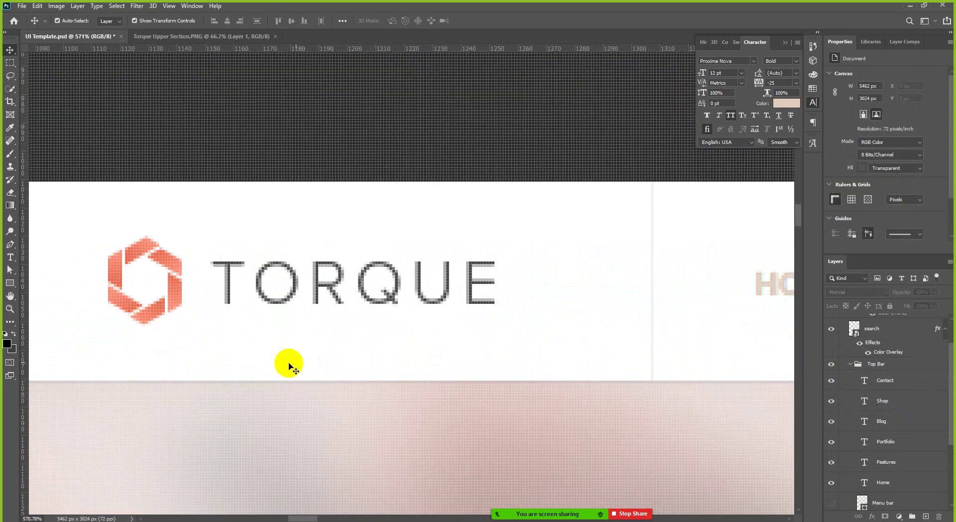
{"action": "key", "text": "t"}
{"action": "left_click", "coordinate": [224, 367]}
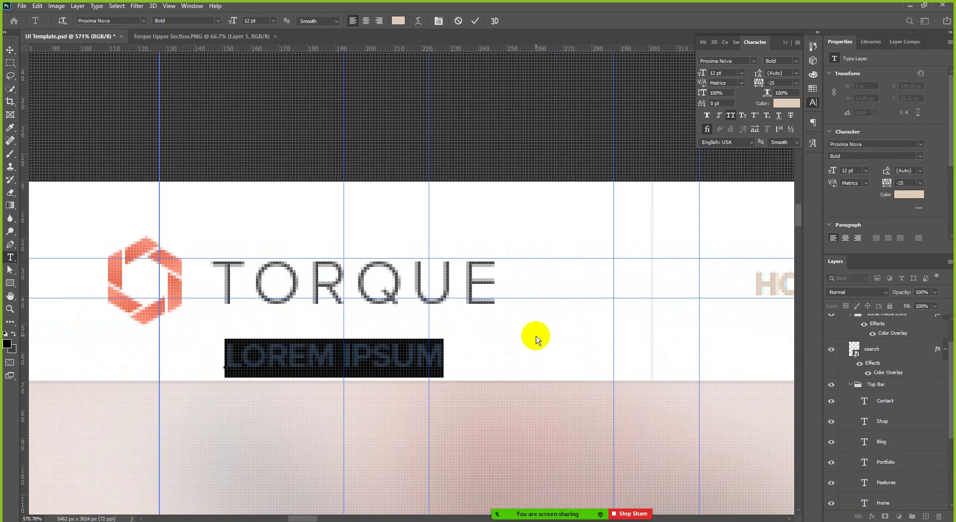
{"action": "type", "text": "TOR"}
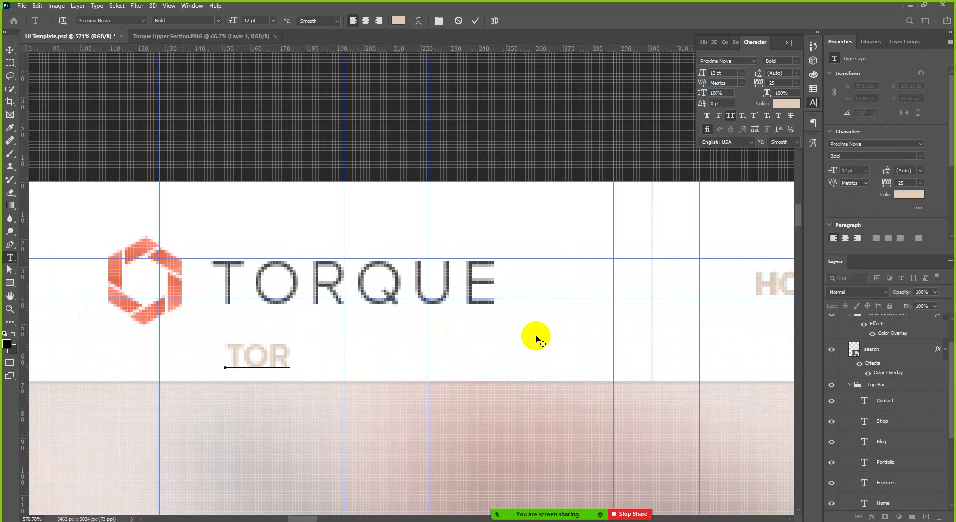
{"action": "type", "text": "QUE"}
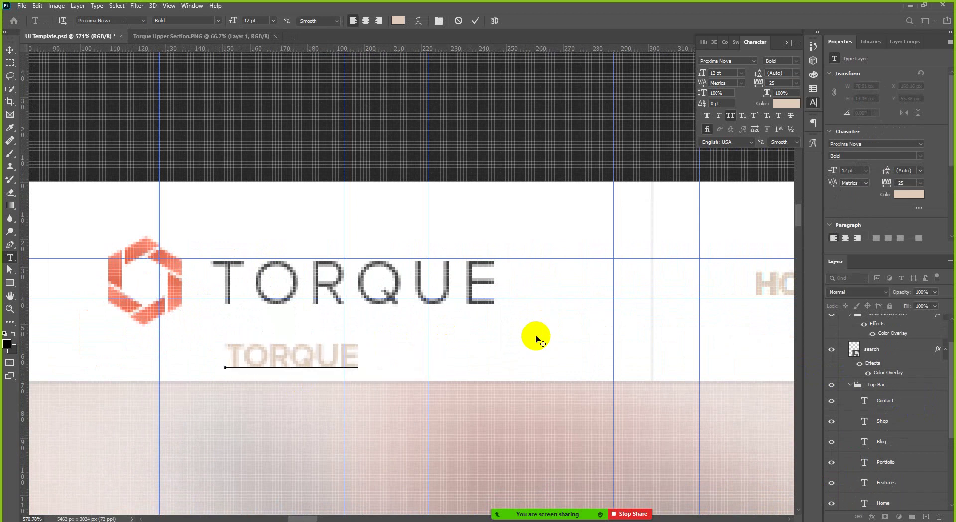
{"action": "left_click", "coordinate": [11, 50]}
Step: Move the new TORQUE text up beneath the reference wordmark, aligned with its start, and set its color to black (000000)
{"action": "scroll", "coordinate": [214, 324], "scroll_direction": "up", "scroll_amount": 3}
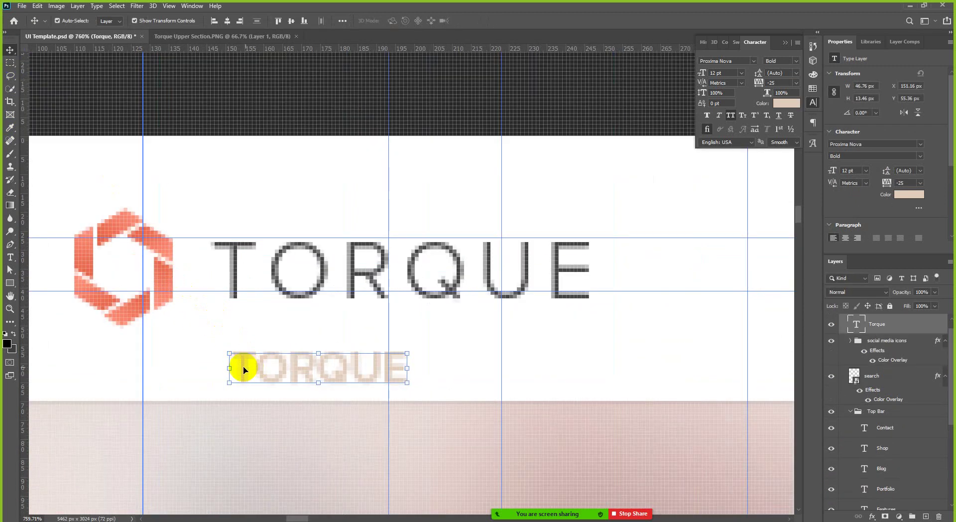
{"action": "left_click_drag", "start_coordinate": [243, 369], "coordinate": [226, 339]}
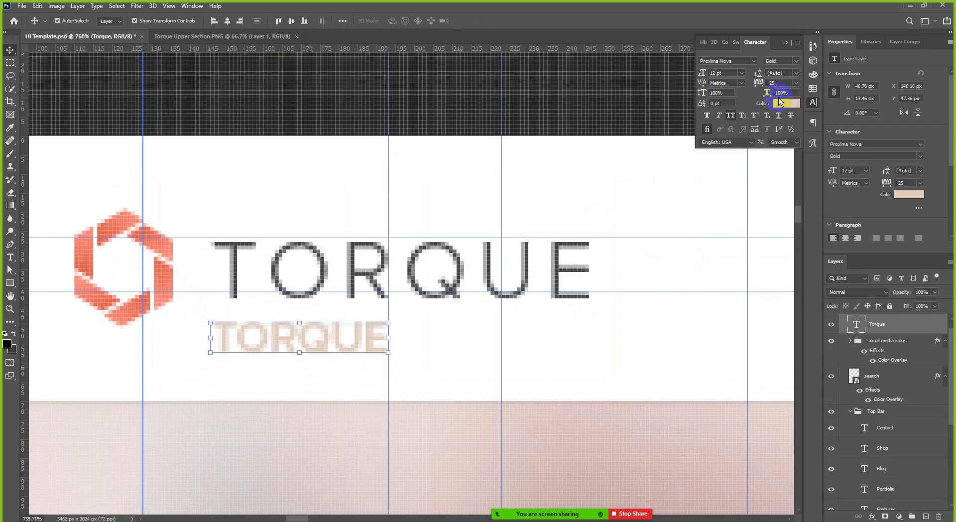
{"action": "left_click", "coordinate": [785, 104]}
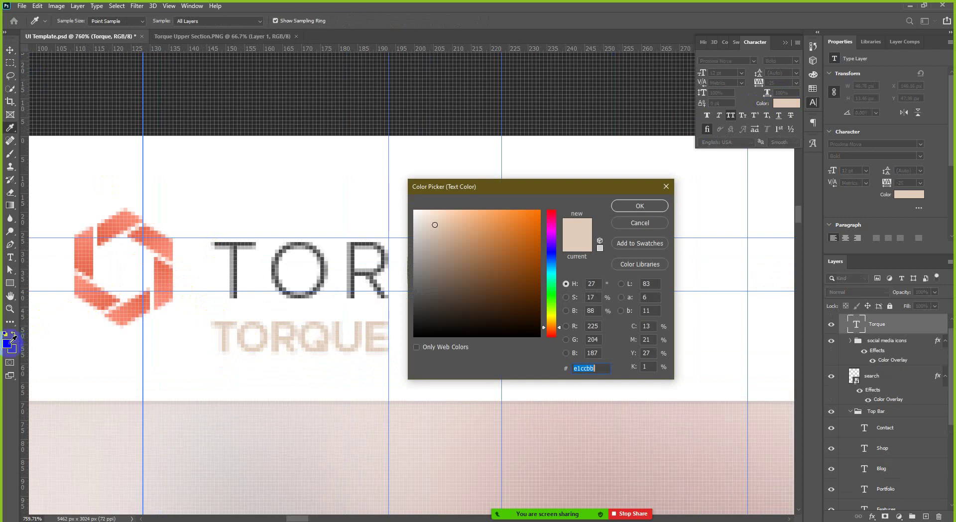
{"action": "left_click", "coordinate": [181, 316]}
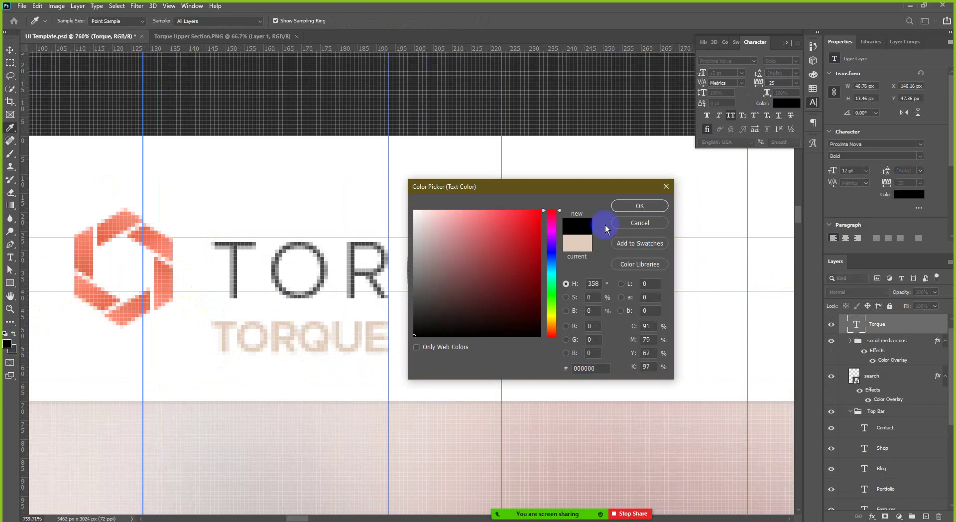
{"action": "left_click", "coordinate": [640, 206]}
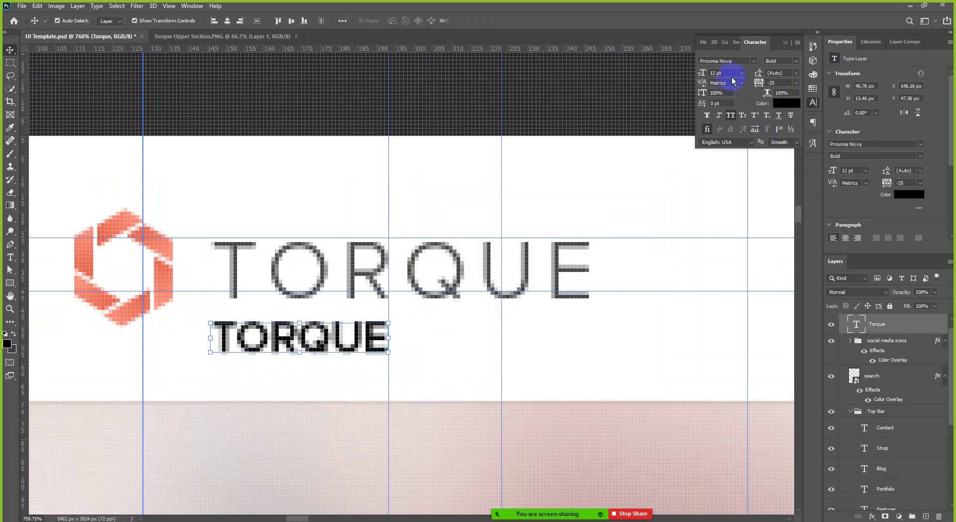
Step: Enlarge the TORQUE text to 36 pt, trying 18 pt first, and move it down clear of the reference wordmark
{"action": "left_click", "coordinate": [742, 74]}
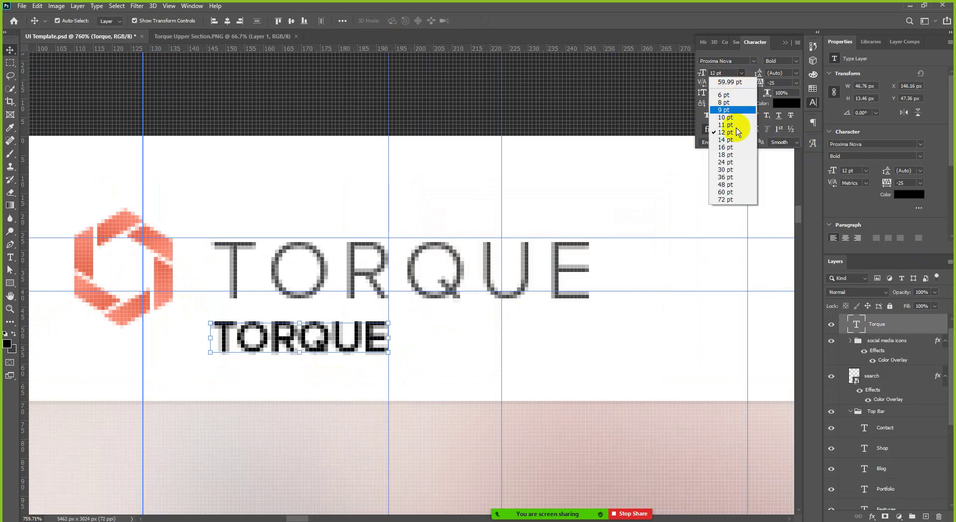
{"action": "left_click", "coordinate": [732, 155]}
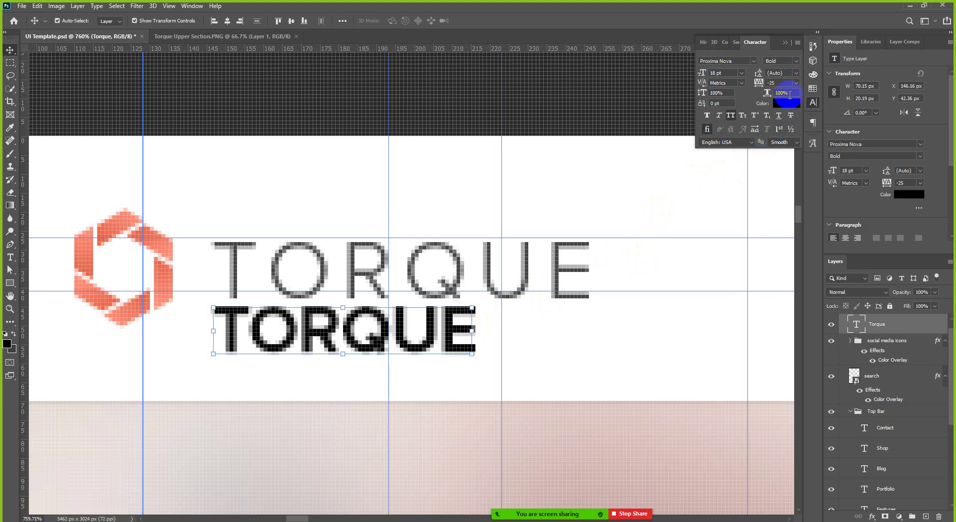
{"action": "left_click", "coordinate": [741, 75]}
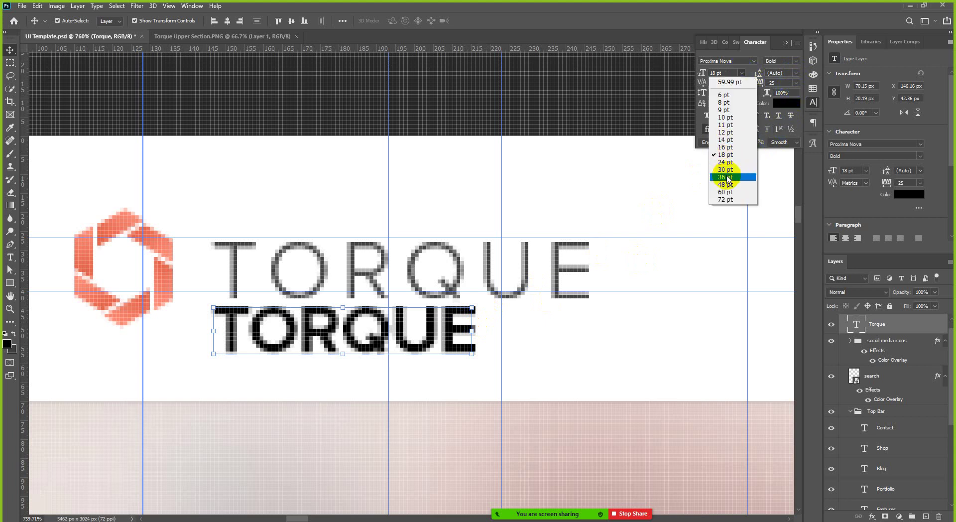
{"action": "left_click", "coordinate": [729, 177]}
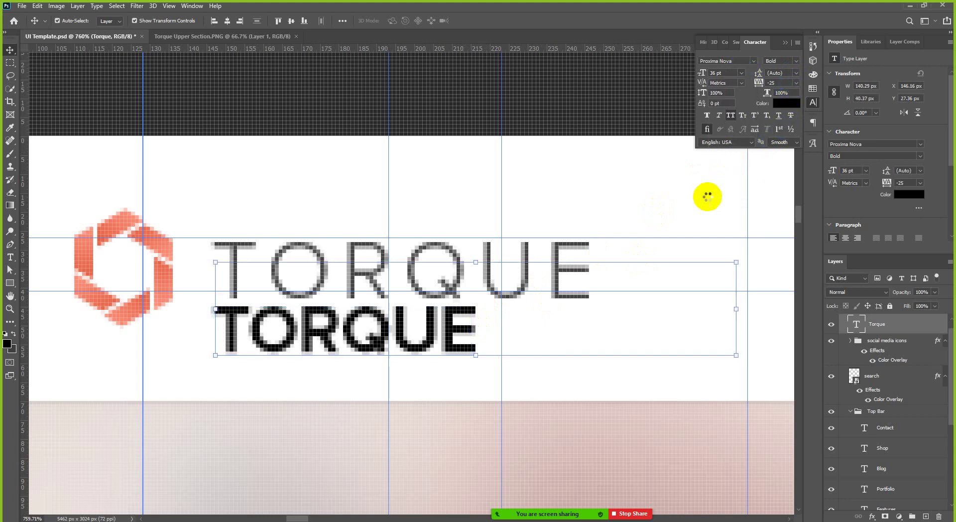
{"action": "left_click", "coordinate": [499, 331]}
{"action": "left_click_drag", "start_coordinate": [497, 334], "coordinate": [497, 383]}
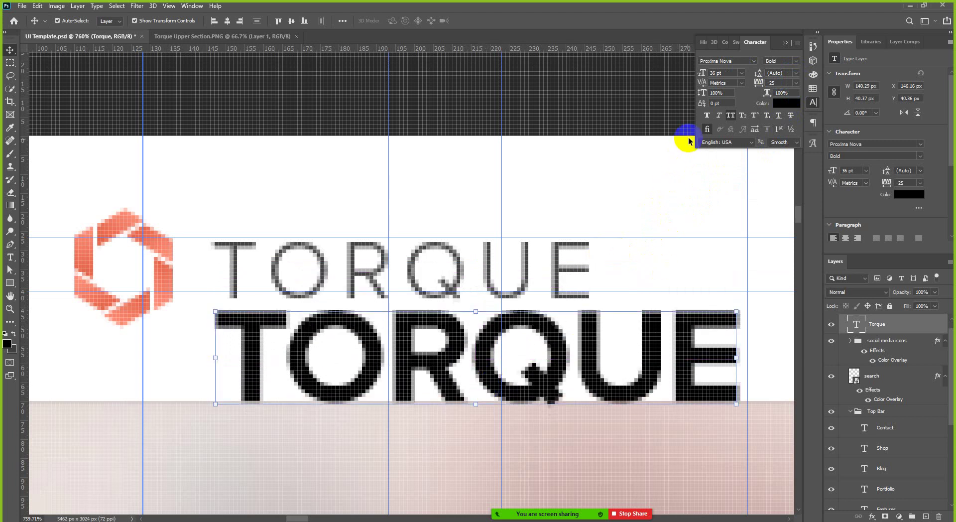
Step: Open the Proxima Nova font style choices for the TORQUE text
{"action": "left_click", "coordinate": [795, 61]}
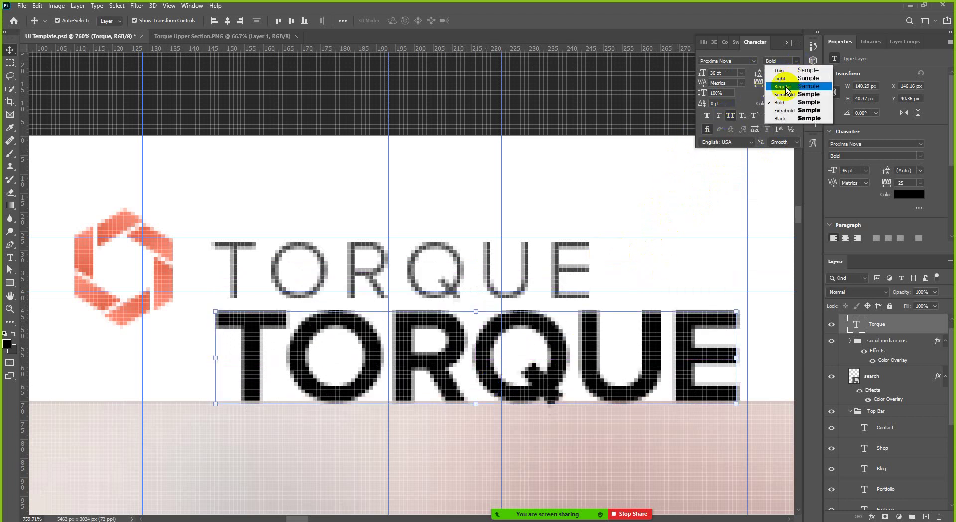
Step: Set the Torque text to Regular weight at 30 pt and move it just beneath the reference wordmark
{"action": "left_click", "coordinate": [786, 86]}
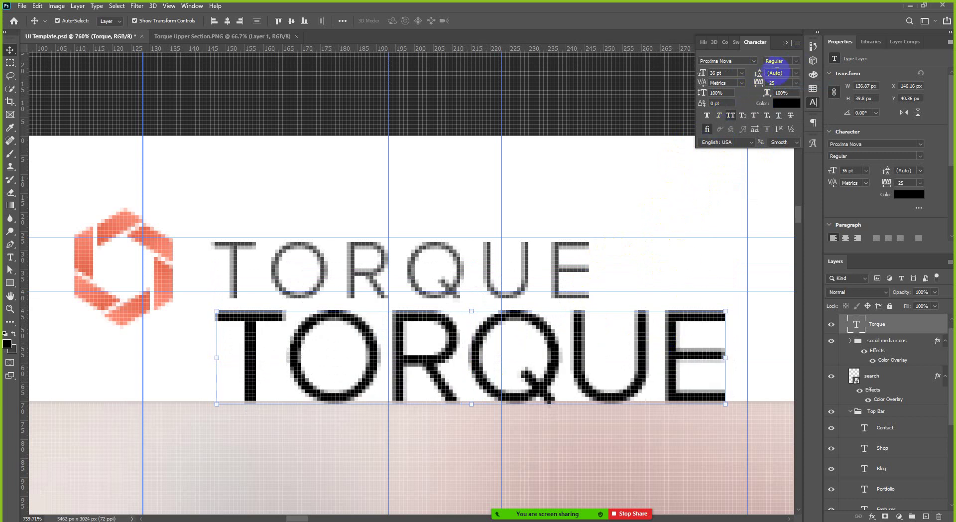
{"action": "left_click", "coordinate": [741, 74]}
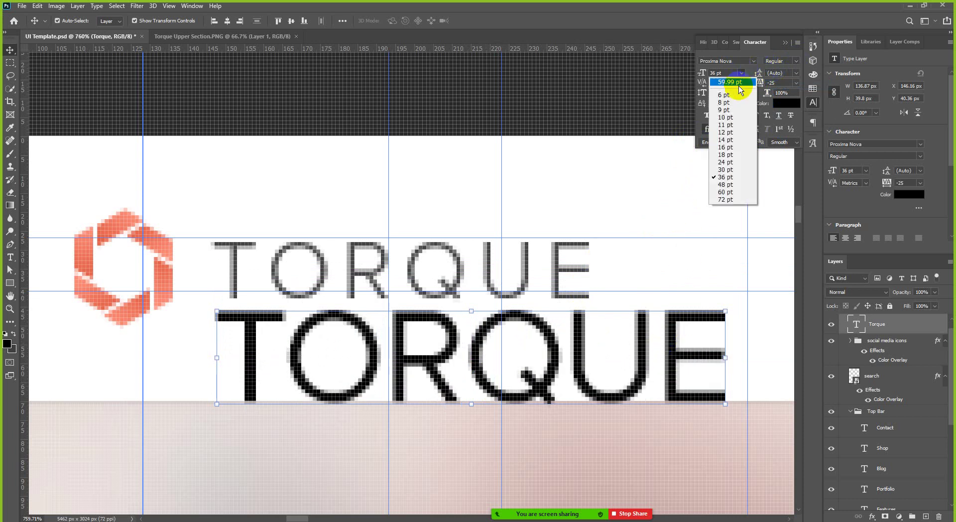
{"action": "left_click", "coordinate": [719, 172]}
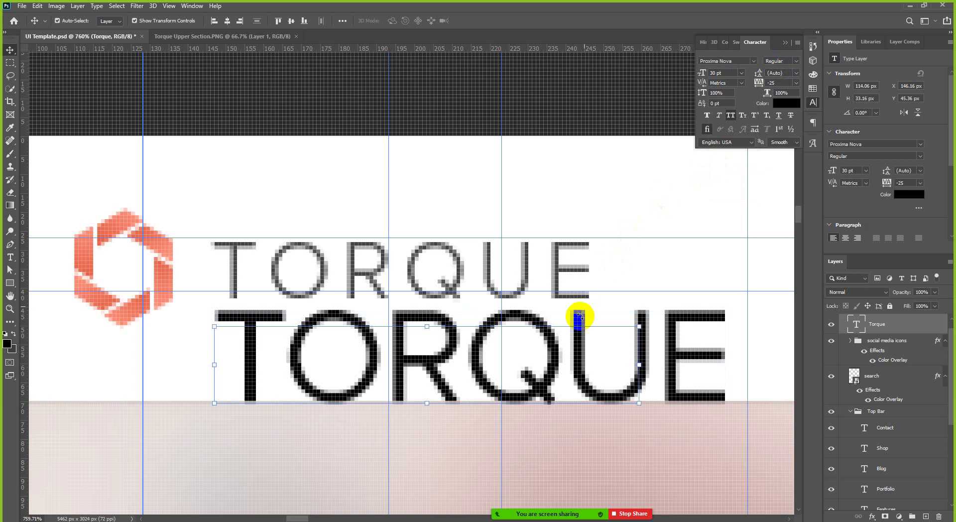
{"action": "left_click_drag", "start_coordinate": [497, 362], "coordinate": [479, 340]}
{"action": "scroll", "coordinate": [363, 320], "scroll_direction": "up", "scroll_amount": 3}
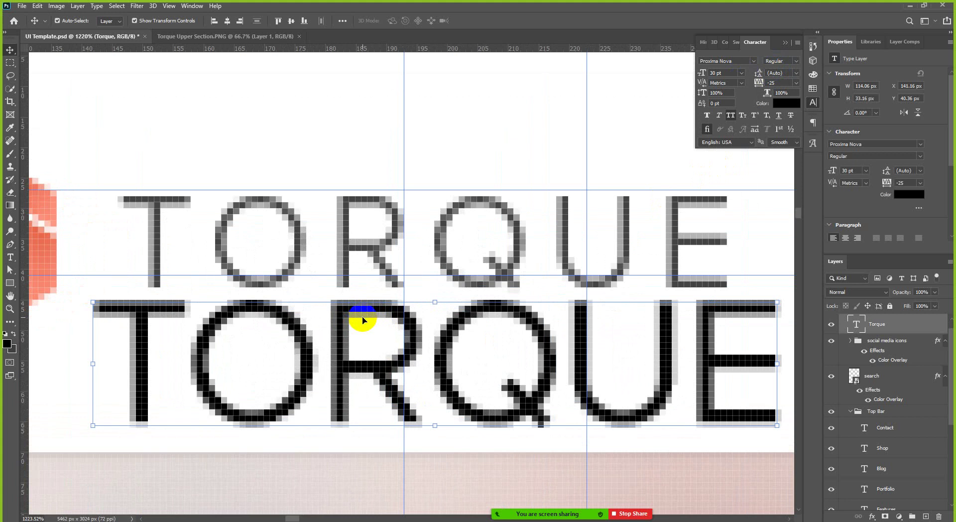
{"action": "scroll", "coordinate": [374, 306], "scroll_direction": "down", "scroll_amount": 2}
{"action": "left_click", "coordinate": [719, 72]}
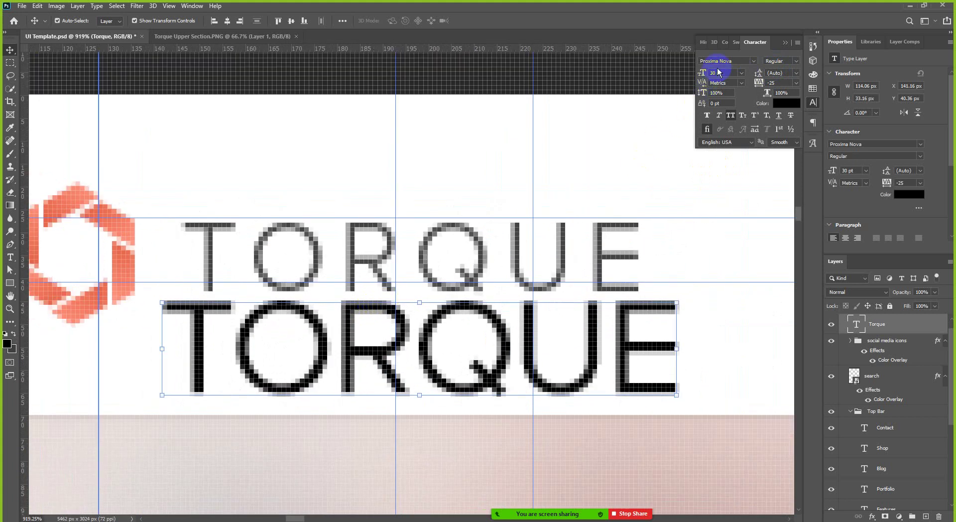
{"action": "key", "text": "Return"}
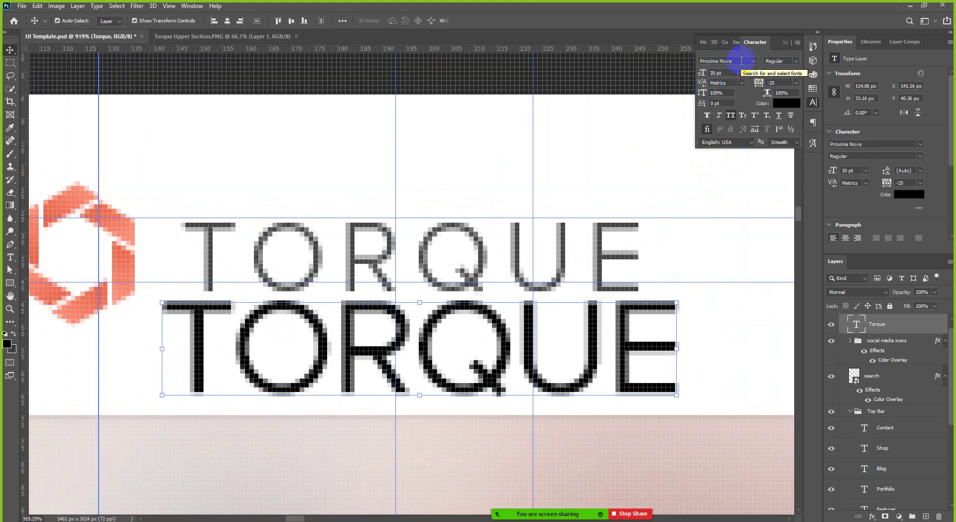
Step: Move the Torque text over the reference wordmark and scale it proportionally to about 101 px wide to match
{"action": "left_click", "coordinate": [814, 104]}
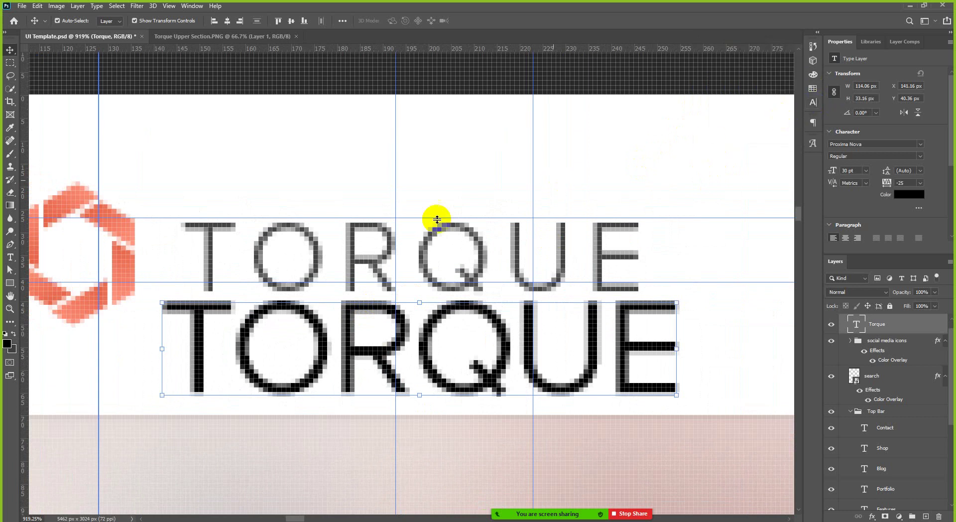
{"action": "left_click_drag", "start_coordinate": [194, 320], "coordinate": [215, 242]}
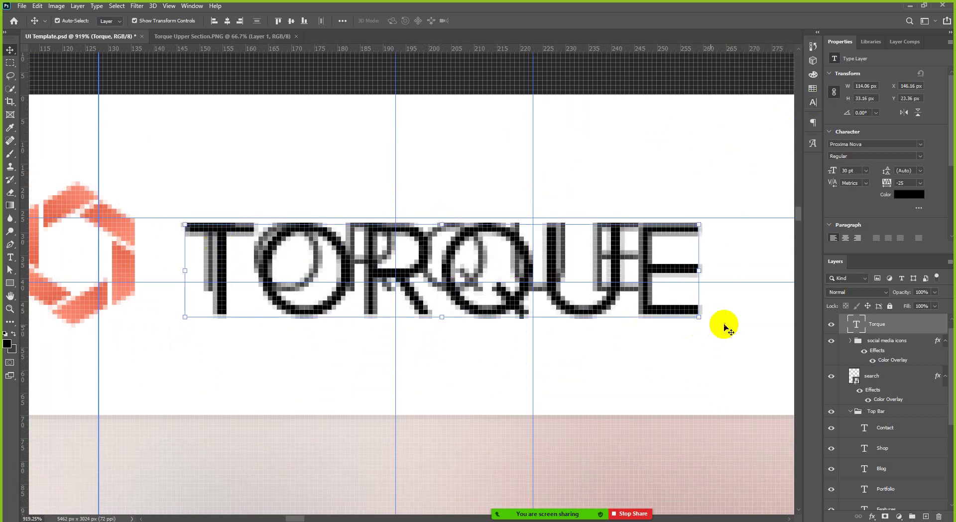
{"action": "left_click", "coordinate": [700, 321]}
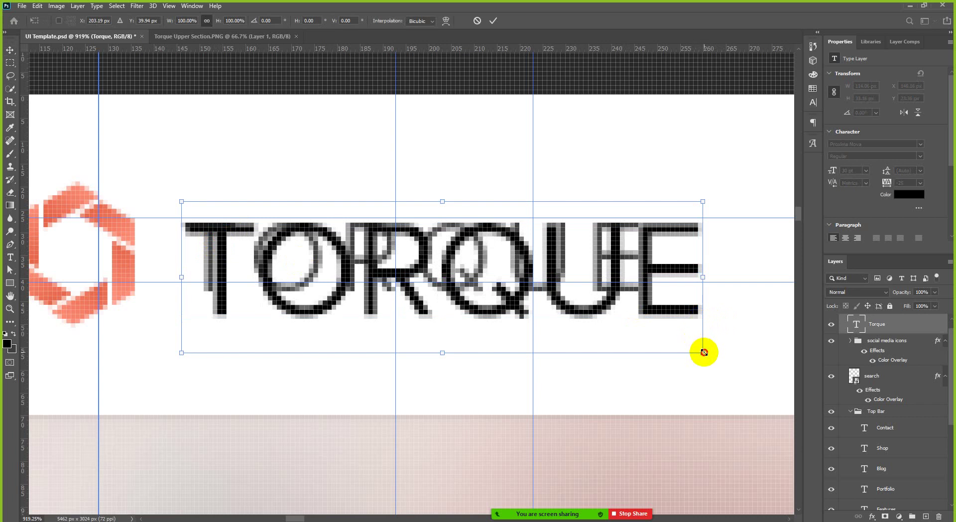
{"action": "left_click_drag", "start_coordinate": [704, 352], "coordinate": [650, 312]}
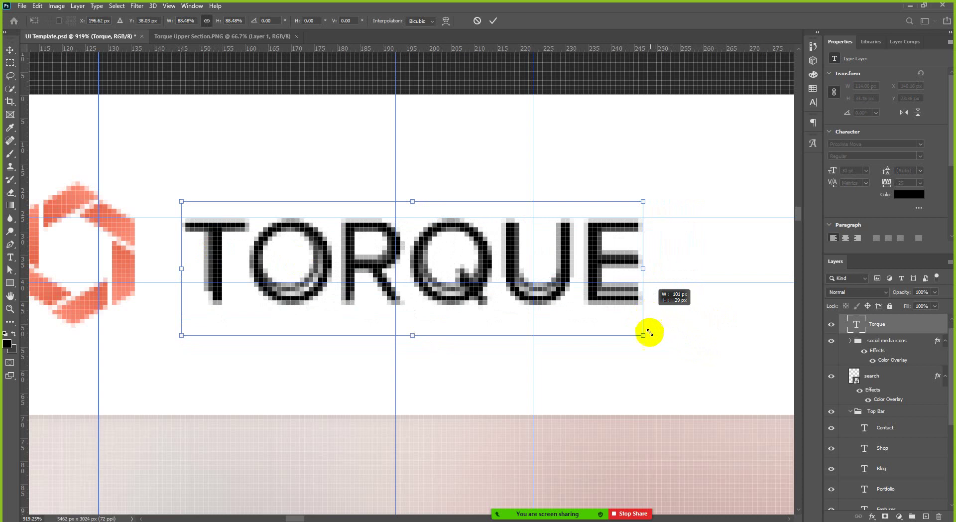
{"action": "left_click", "coordinate": [506, 22]}
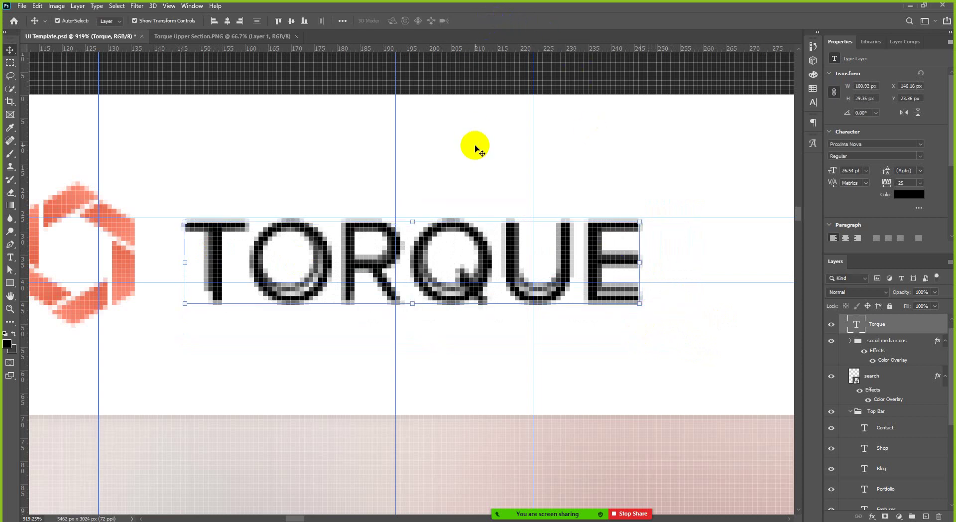
Step: Nudge the Torque text 1 px left and up, and set its tracking to -10
{"action": "key", "text": "Left"}
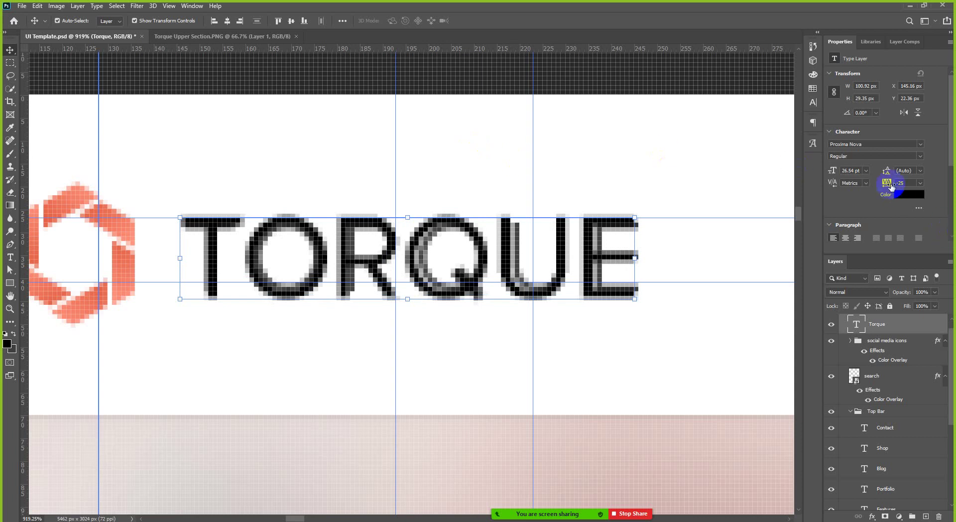
{"action": "left_click", "coordinate": [922, 183]}
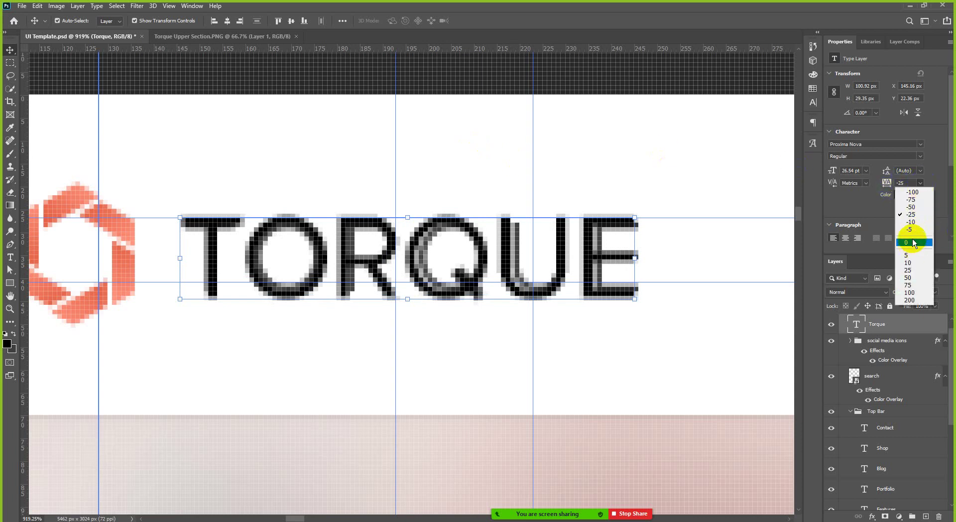
{"action": "left_click", "coordinate": [909, 219]}
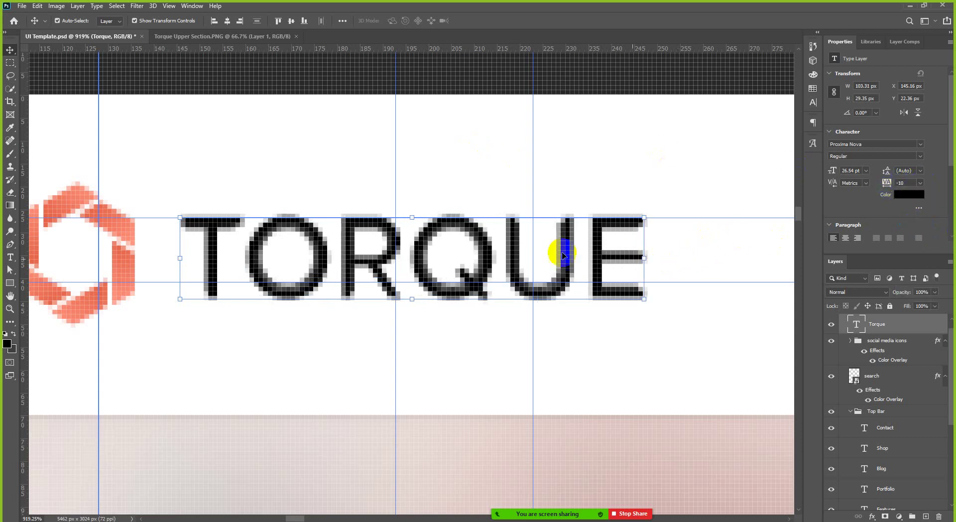
{"action": "scroll", "coordinate": [515, 250], "scroll_direction": "down", "scroll_amount": 3}
{"action": "scroll", "coordinate": [388, 250], "scroll_direction": "up", "scroll_amount": 3}
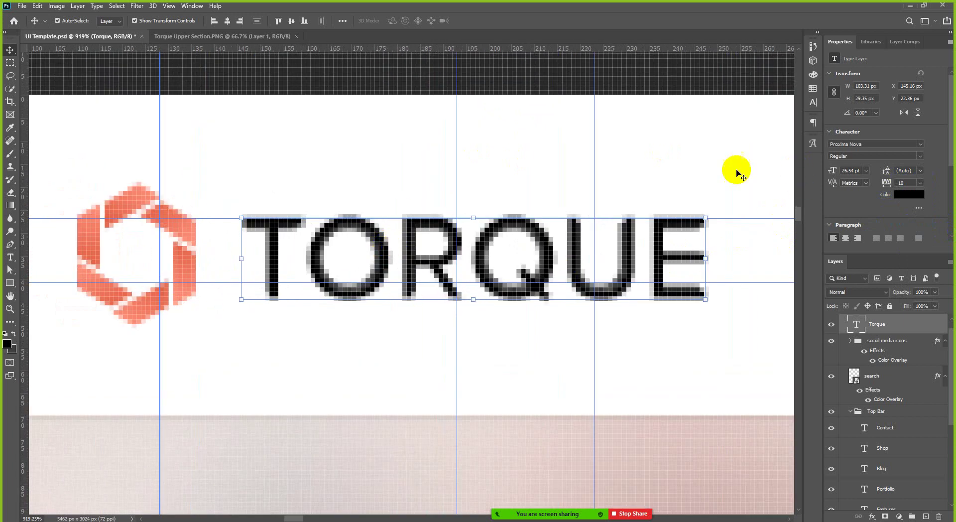
{"action": "scroll", "coordinate": [506, 241], "scroll_direction": "down", "scroll_amount": 2}
{"action": "scroll", "coordinate": [337, 251], "scroll_direction": "up", "scroll_amount": 3}
{"action": "scroll", "coordinate": [325, 240], "scroll_direction": "down", "scroll_amount": 2}
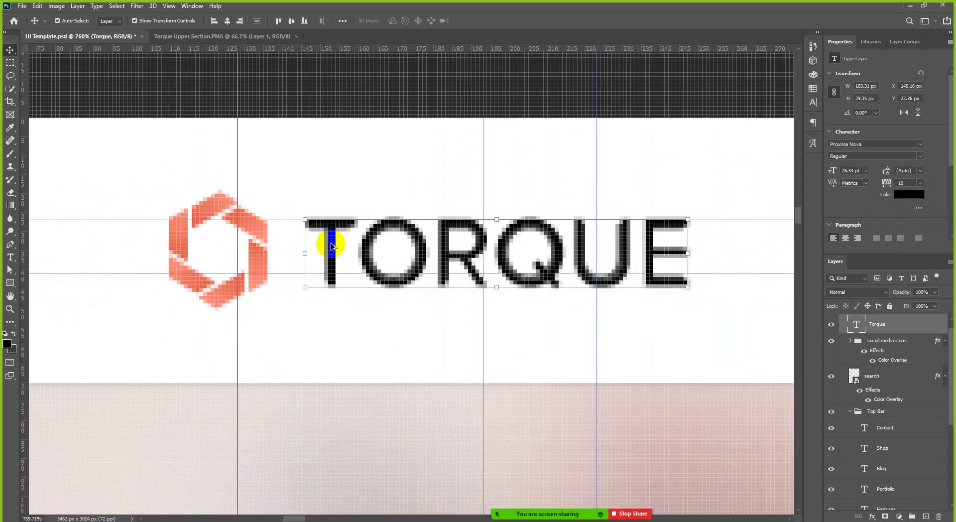
Step: Move the Torque text below the reference wordmark and recolor it to #444444, sampled from the reference lettering
{"action": "left_click_drag", "start_coordinate": [336, 268], "coordinate": [326, 314]}
{"action": "scroll", "coordinate": [339, 293], "scroll_direction": "up", "scroll_amount": 3}
{"action": "scroll", "coordinate": [338, 294], "scroll_direction": "up", "scroll_amount": 3}
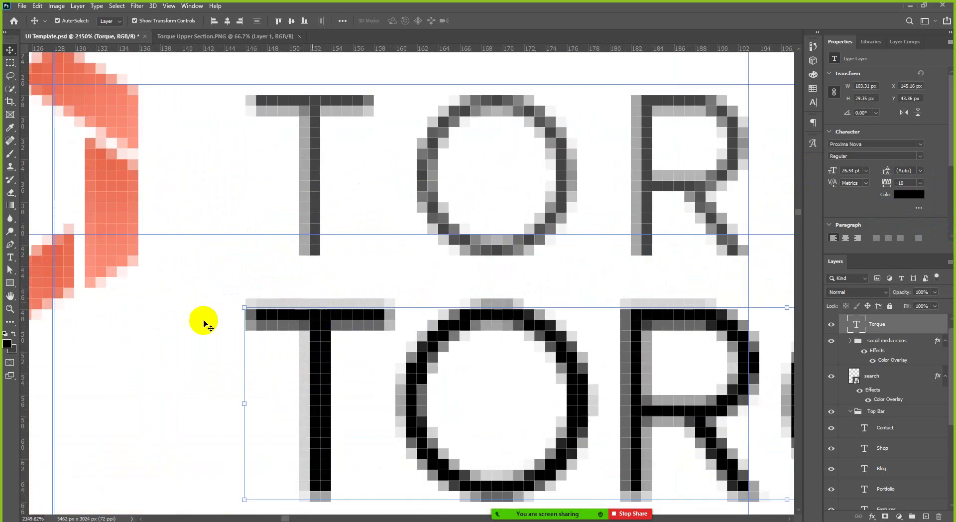
{"action": "left_click", "coordinate": [913, 202]}
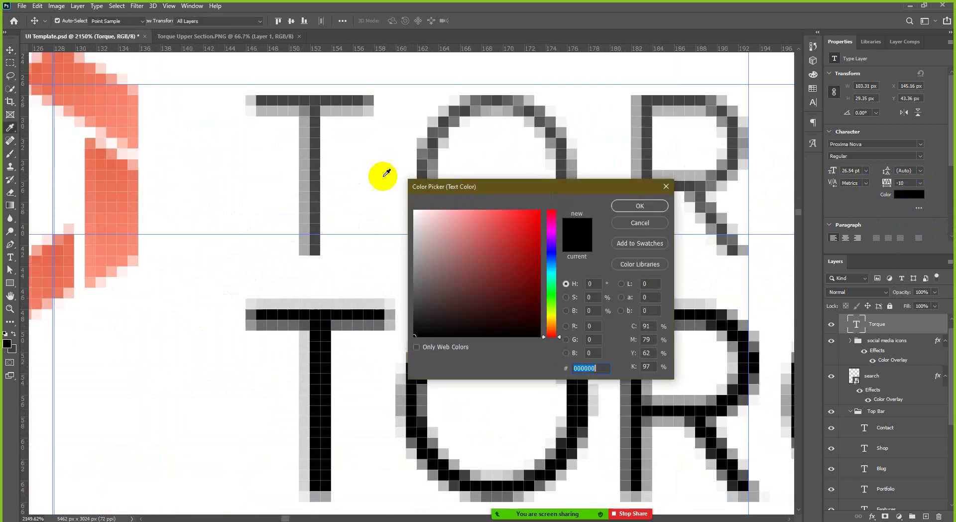
{"action": "left_click", "coordinate": [317, 152]}
{"action": "left_click", "coordinate": [640, 206]}
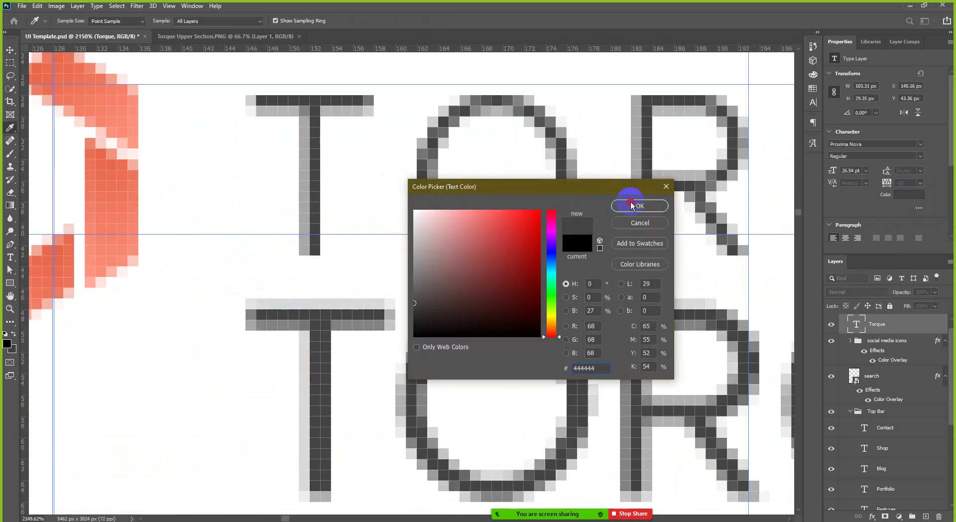
{"action": "scroll", "coordinate": [341, 265], "scroll_direction": "down", "scroll_amount": 3}
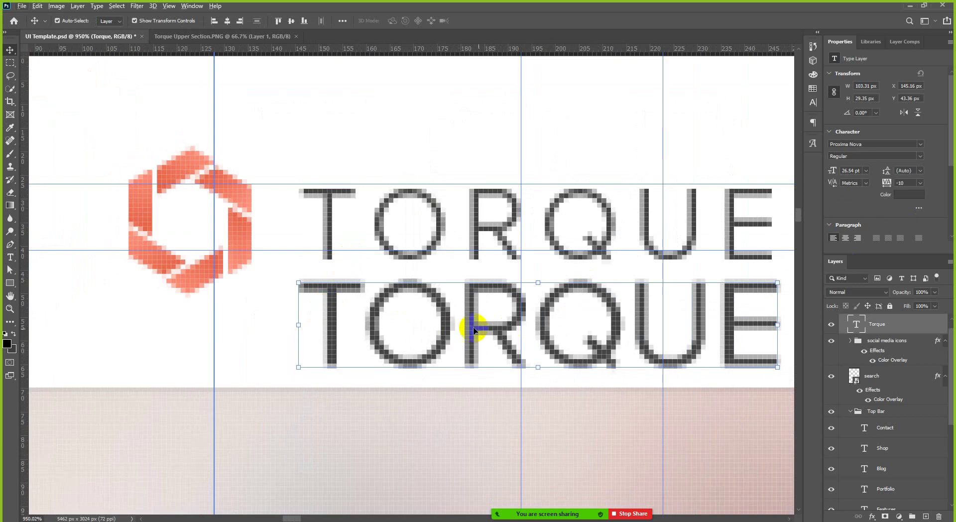
{"action": "left_click", "coordinate": [910, 195]}
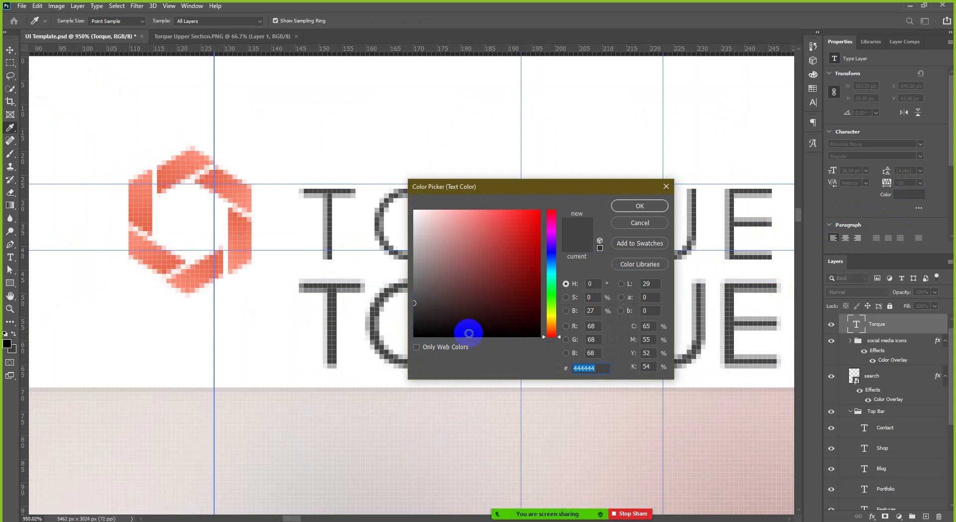
{"action": "left_click", "coordinate": [420, 329]}
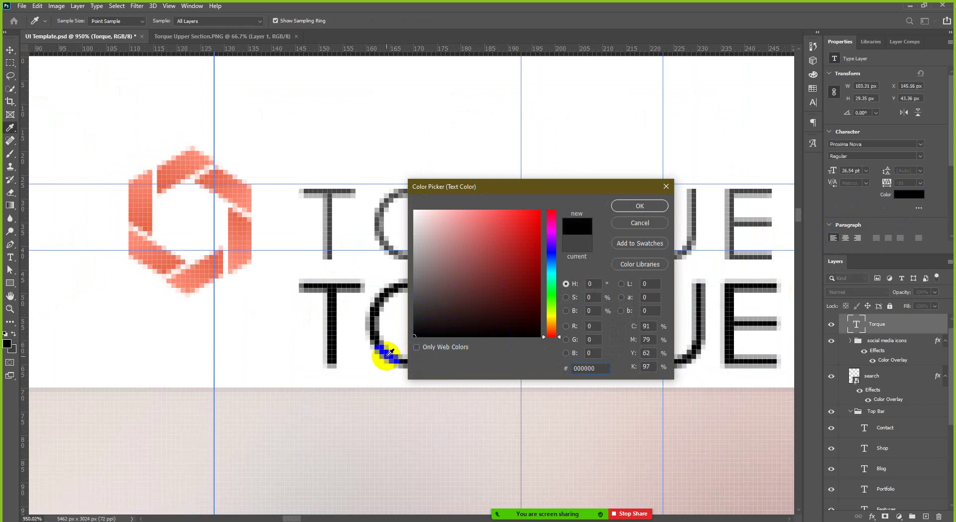
{"action": "left_click", "coordinate": [652, 230]}
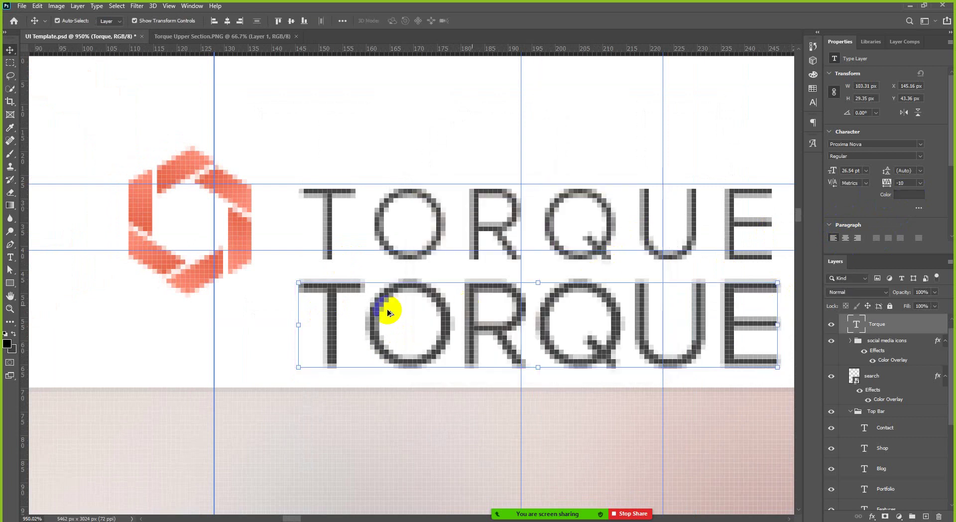
Step: Move the Torque text straight up so it overlays the reference wordmark again
{"action": "scroll", "coordinate": [325, 273], "scroll_direction": "up", "scroll_amount": 5}
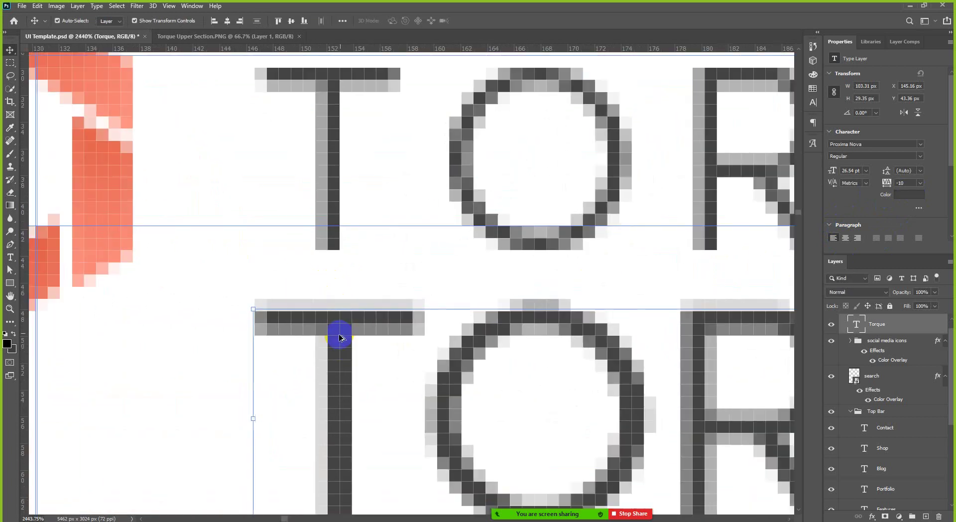
{"action": "scroll", "coordinate": [339, 338], "scroll_direction": "down", "scroll_amount": 2}
{"action": "left_click_drag", "start_coordinate": [335, 331], "coordinate": [337, 169]}
{"action": "scroll", "coordinate": [338, 172], "scroll_direction": "down", "scroll_amount": 3}
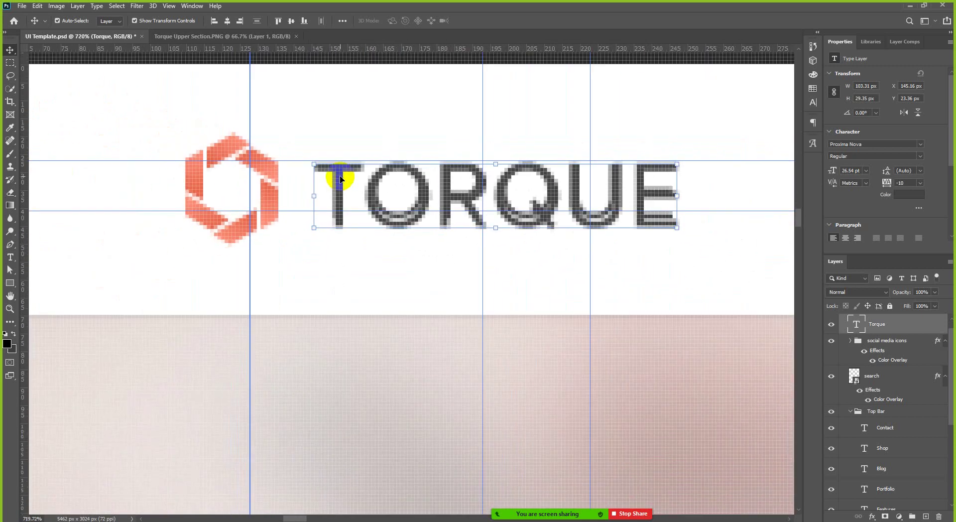
Step: Shift the Torque text up 1 px so its top lines up with the horizontal guide
{"action": "scroll", "coordinate": [340, 178], "scroll_direction": "up", "scroll_amount": 2}
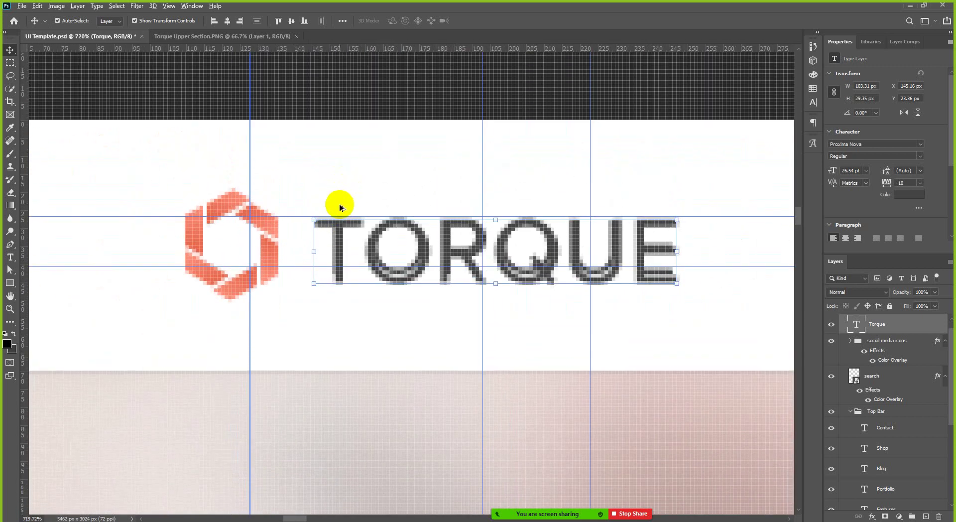
{"action": "scroll", "coordinate": [339, 204], "scroll_direction": "up", "scroll_amount": 2}
{"action": "scroll", "coordinate": [339, 205], "scroll_direction": "up", "scroll_amount": 1}
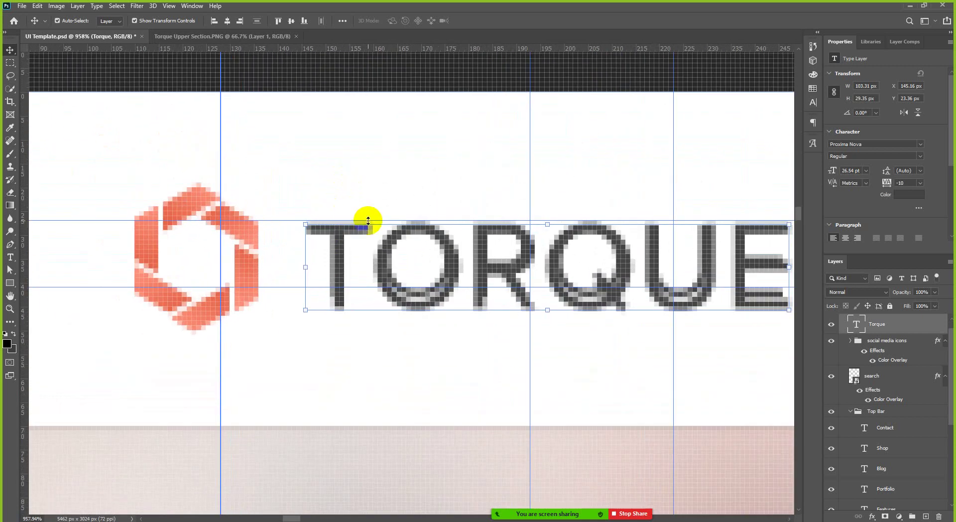
{"action": "scroll", "coordinate": [369, 220], "scroll_direction": "up", "scroll_amount": 15}
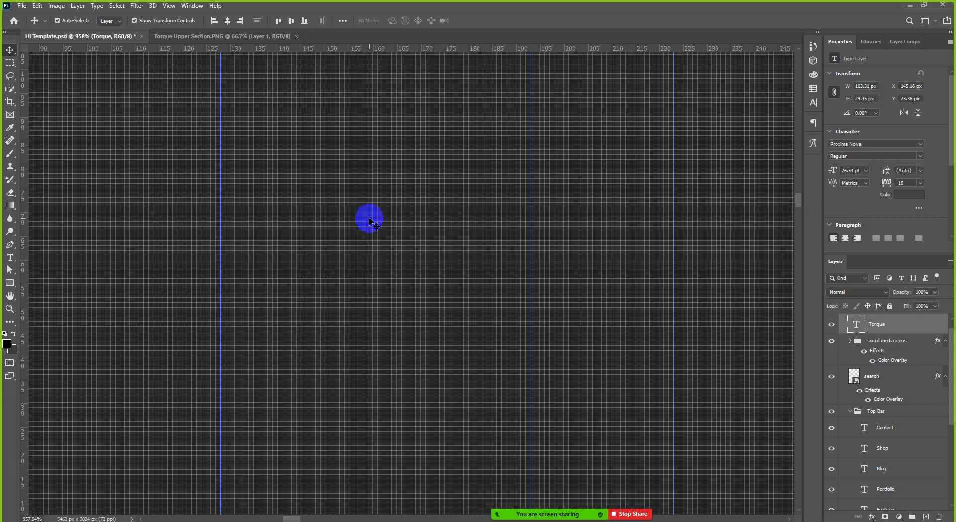
{"action": "scroll", "coordinate": [369, 221], "scroll_direction": "down", "scroll_amount": 15}
{"action": "scroll", "coordinate": [371, 221], "scroll_direction": "right", "scroll_amount": 2}
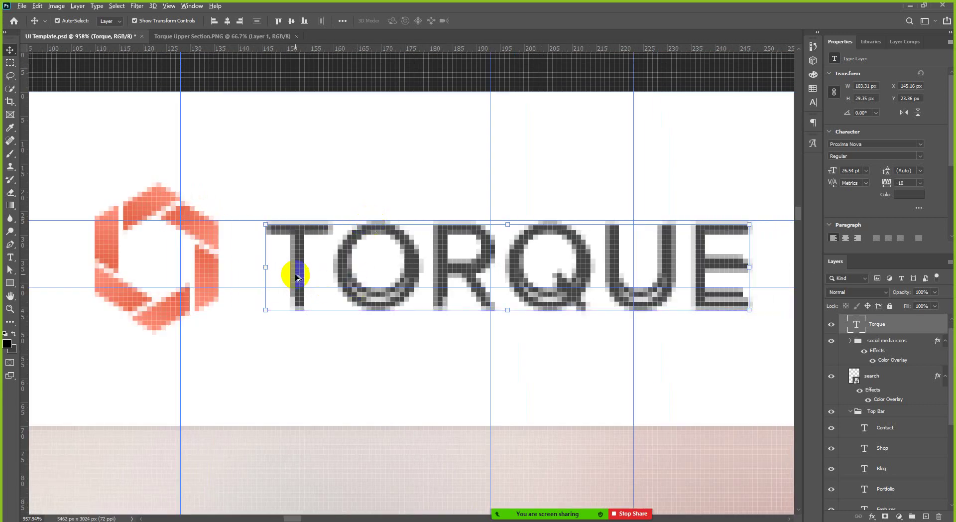
{"action": "scroll", "coordinate": [297, 277], "scroll_direction": "up", "scroll_amount": 1}
{"action": "scroll", "coordinate": [302, 267], "scroll_direction": "up", "scroll_amount": 3}
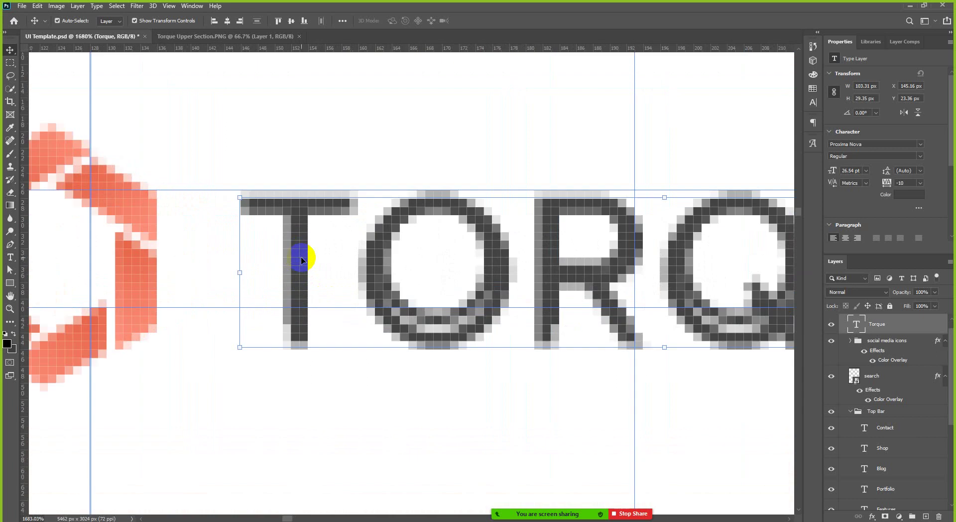
{"action": "left_click_drag", "start_coordinate": [300, 257], "coordinate": [299, 253]}
{"action": "scroll", "coordinate": [302, 252], "scroll_direction": "down", "scroll_amount": 4}
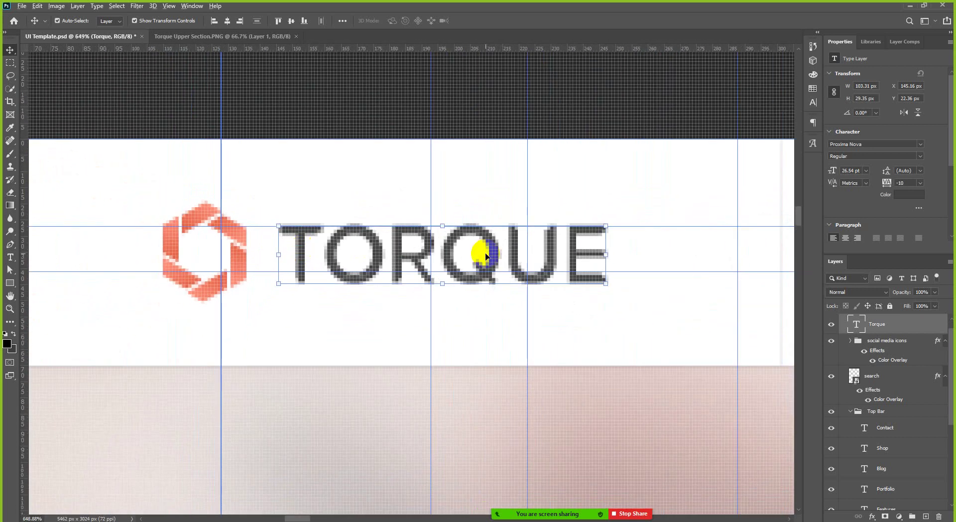
Step: Deselect the text layer and examine the wordmark beside the logo icon in the header
{"action": "scroll", "coordinate": [500, 246], "scroll_direction": "down", "scroll_amount": 4}
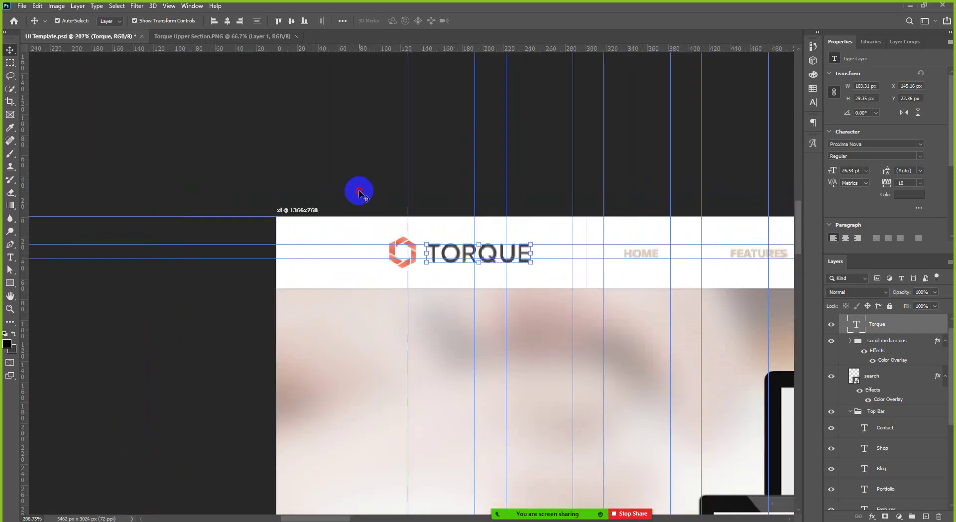
{"action": "left_click", "coordinate": [360, 193]}
{"action": "scroll", "coordinate": [503, 255], "scroll_direction": "up", "scroll_amount": 2}
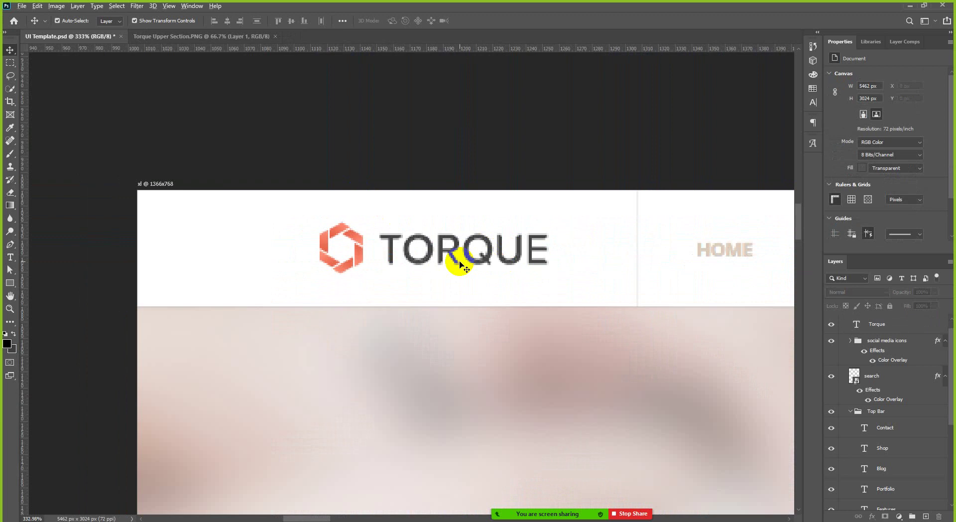
{"action": "scroll", "coordinate": [462, 266], "scroll_direction": "up", "scroll_amount": 2}
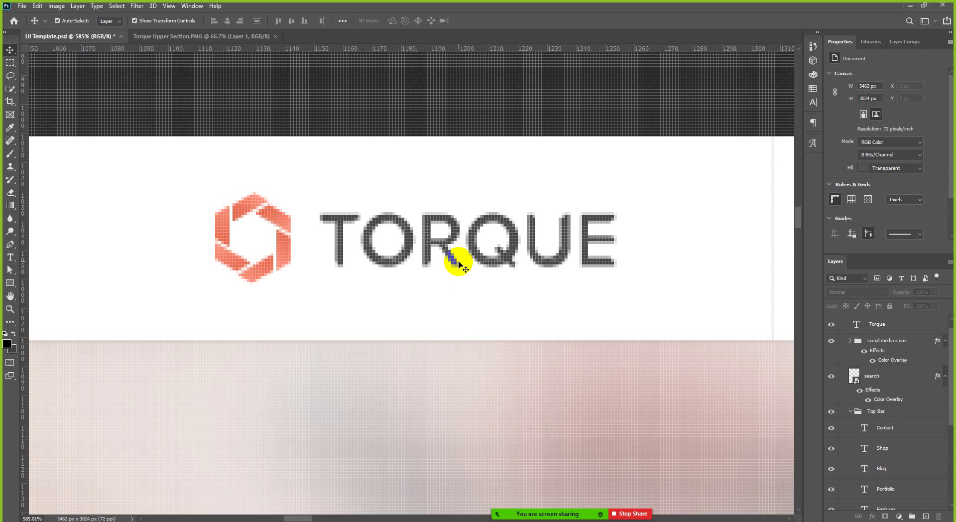
{"action": "left_click", "coordinate": [813, 74]}
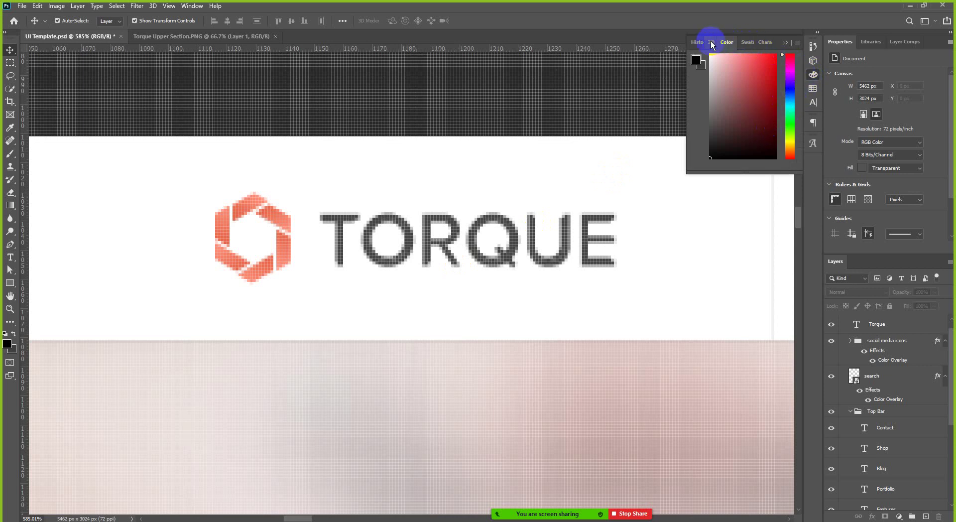
{"action": "left_click", "coordinate": [765, 41]}
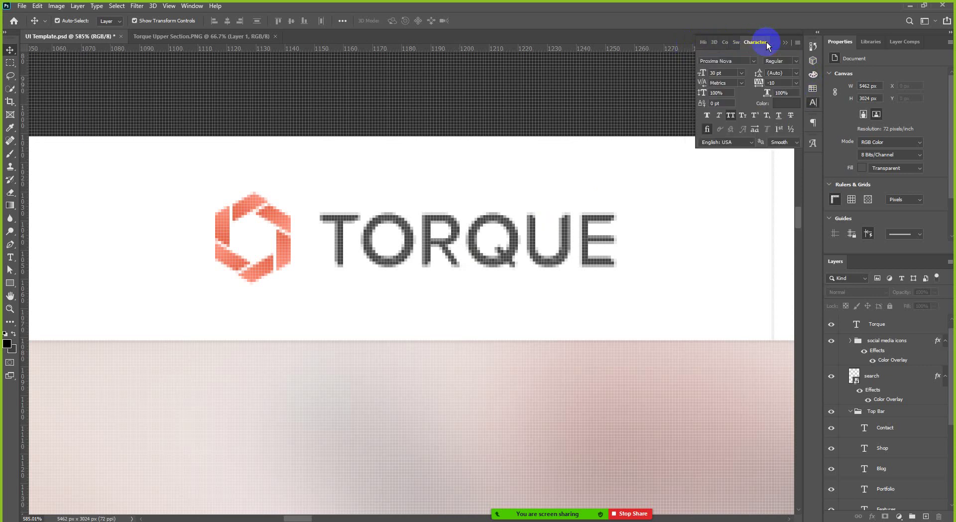
{"action": "left_click", "coordinate": [735, 42]}
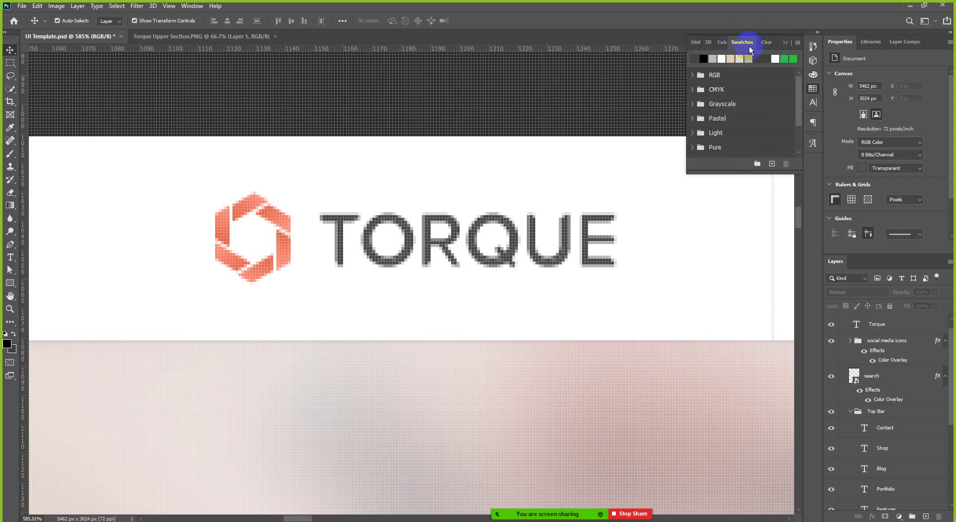
{"action": "left_click", "coordinate": [814, 74]}
{"action": "left_click", "coordinate": [813, 60]}
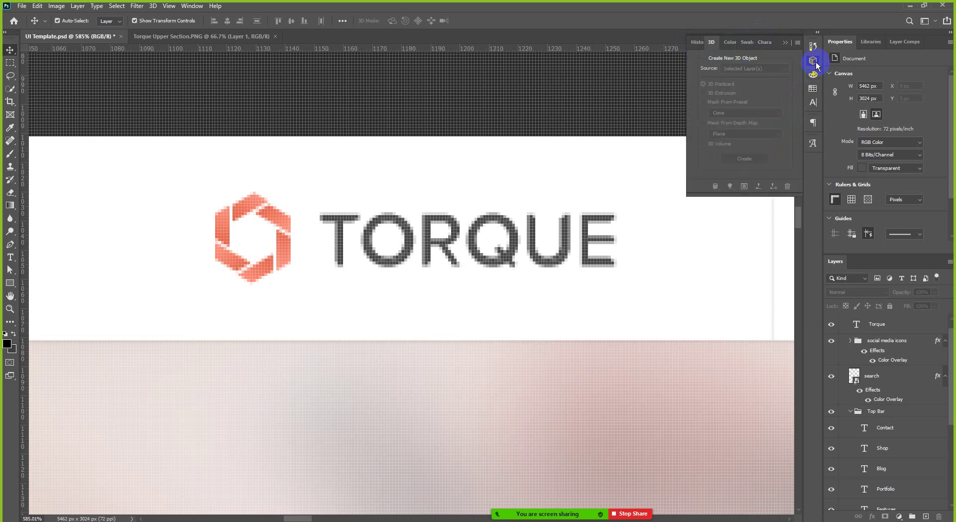
{"action": "left_click", "coordinate": [814, 75]}
{"action": "left_click", "coordinate": [813, 89]}
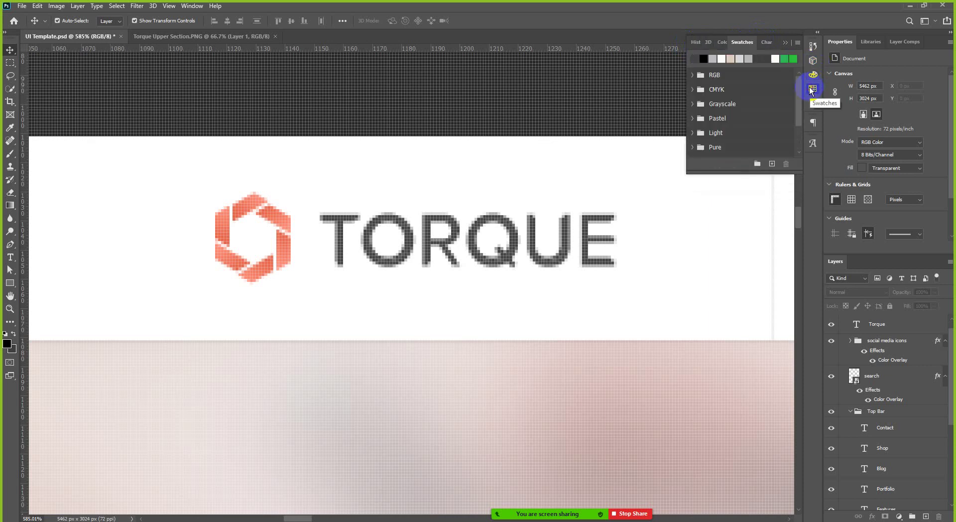
{"action": "left_click", "coordinate": [813, 89]}
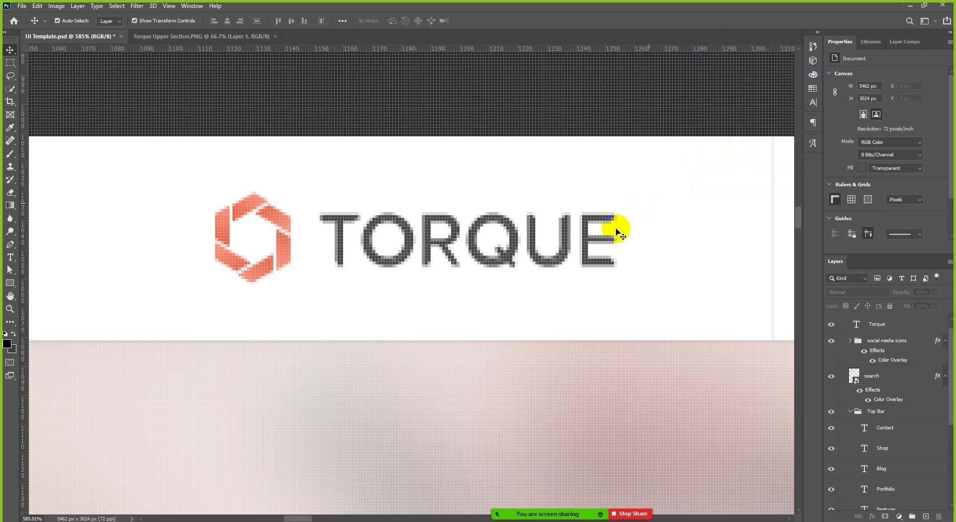
Step: Select the Torque text layer and examine how its lettering overlays the reference wordmark in the header
{"action": "scroll", "coordinate": [444, 241], "scroll_direction": "down", "scroll_amount": 2}
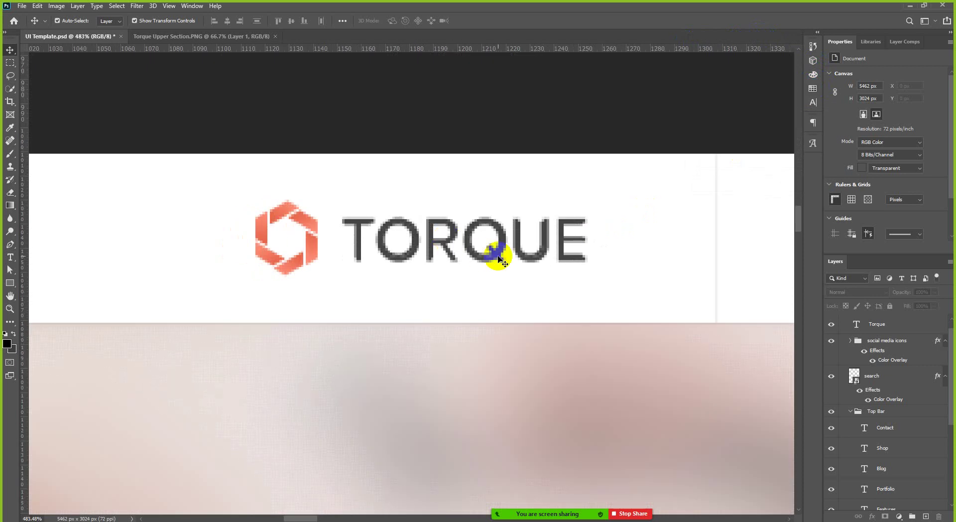
{"action": "scroll", "coordinate": [500, 256], "scroll_direction": "up", "scroll_amount": 3}
{"action": "scroll", "coordinate": [500, 257], "scroll_direction": "up", "scroll_amount": 1}
{"action": "scroll", "coordinate": [501, 254], "scroll_direction": "down", "scroll_amount": 2}
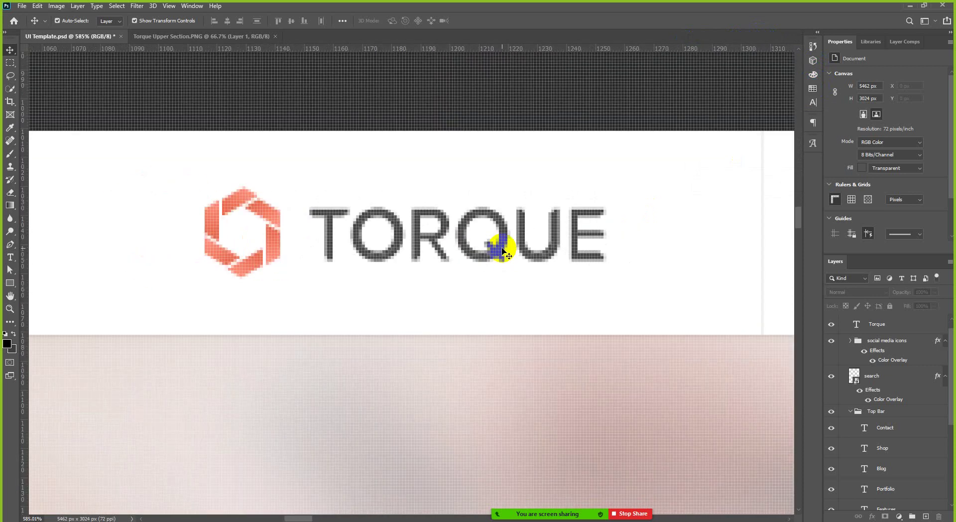
{"action": "left_click", "coordinate": [497, 255]}
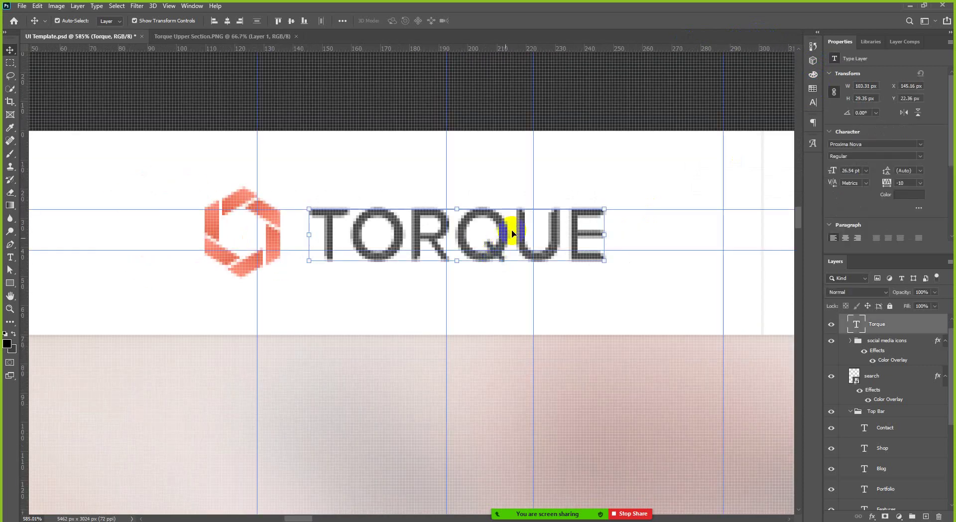
{"action": "left_click", "coordinate": [494, 169]}
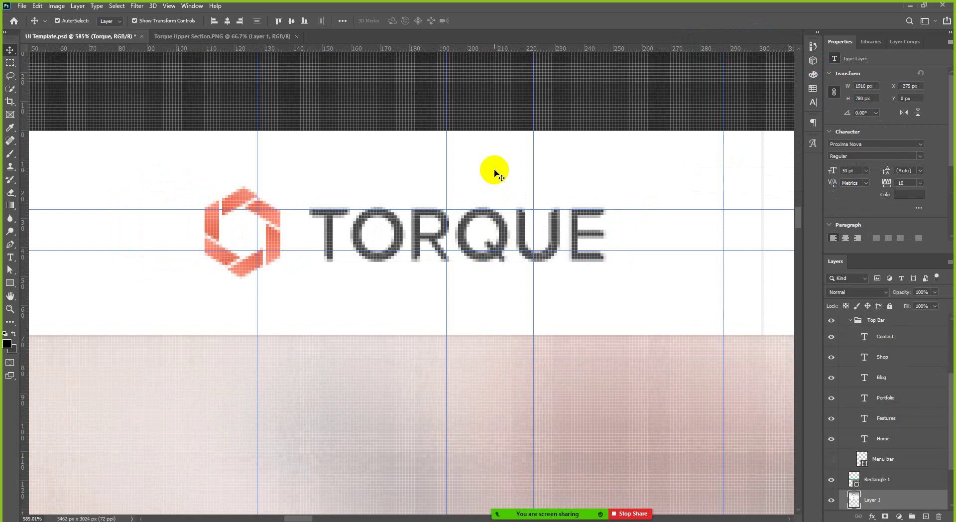
{"action": "scroll", "coordinate": [495, 169], "scroll_direction": "down", "scroll_amount": 2}
{"action": "scroll", "coordinate": [550, 196], "scroll_direction": "up", "scroll_amount": 3}
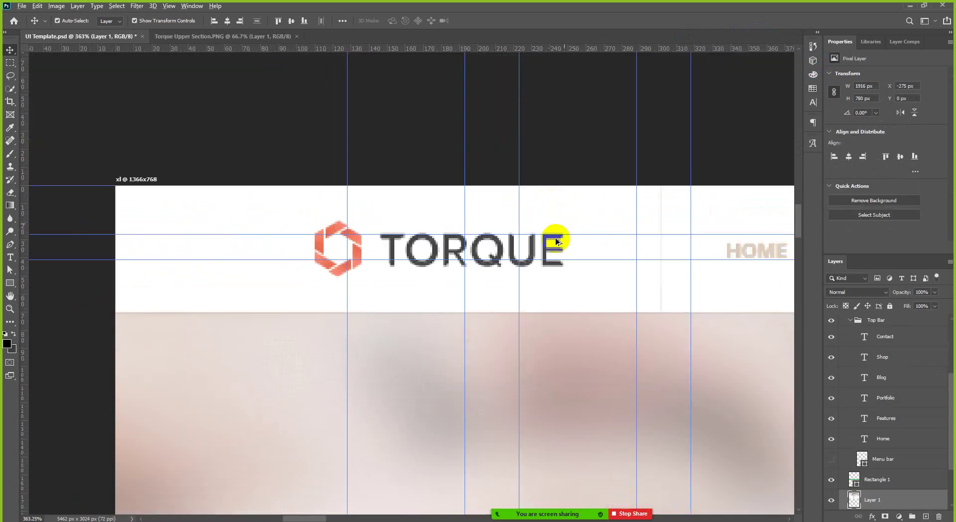
{"action": "left_click", "coordinate": [545, 246]}
{"action": "left_click", "coordinate": [834, 93]}
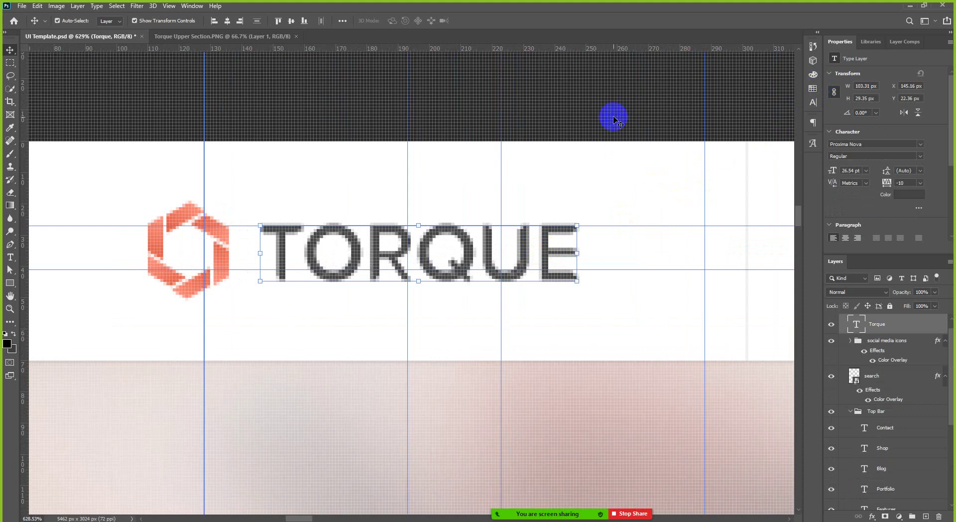
{"action": "scroll", "coordinate": [525, 164], "scroll_direction": "down", "scroll_amount": 5}
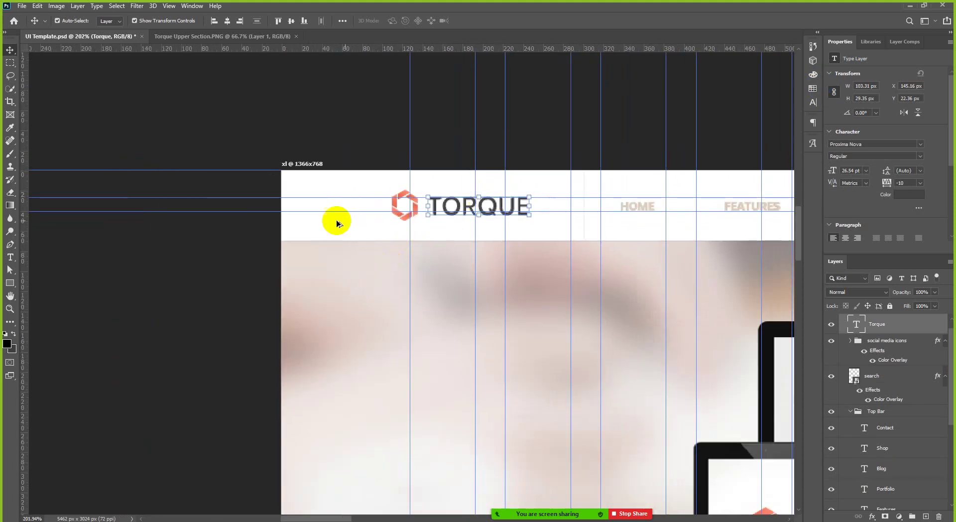
{"action": "scroll", "coordinate": [335, 220], "scroll_direction": "down", "scroll_amount": 2}
{"action": "scroll", "coordinate": [354, 258], "scroll_direction": "up", "scroll_amount": 2}
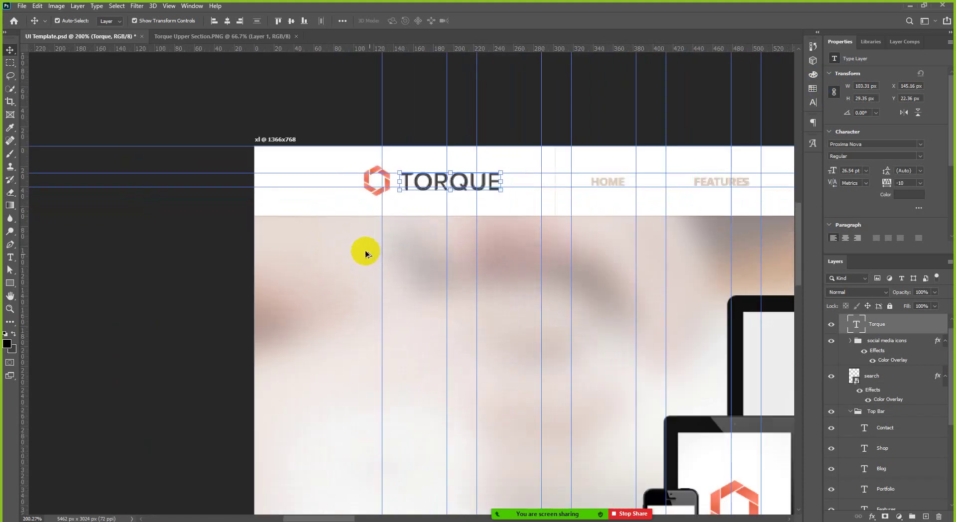
Step: Draw a rectangle about 286 × 174 px with a #000000 fill over the hero image, below the header logo
{"action": "left_click", "coordinate": [6, 344]}
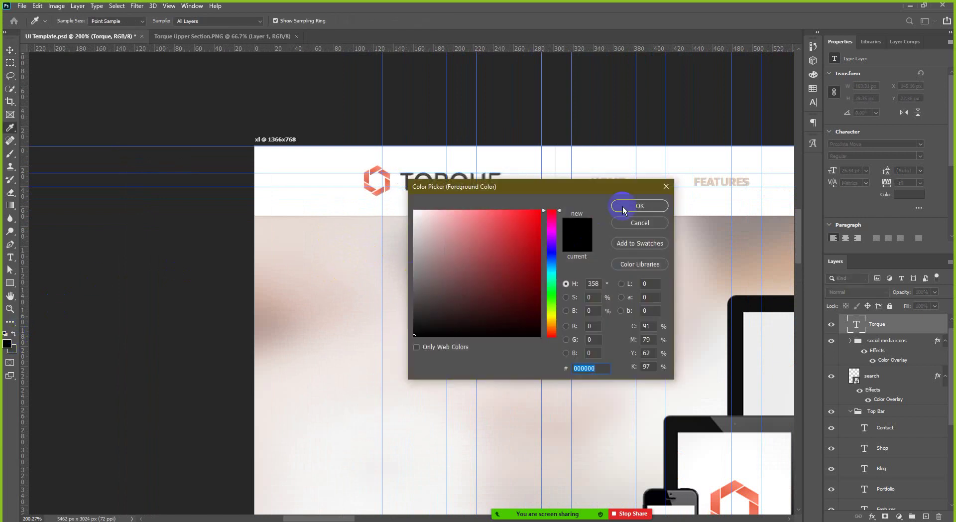
{"action": "left_click", "coordinate": [640, 206]}
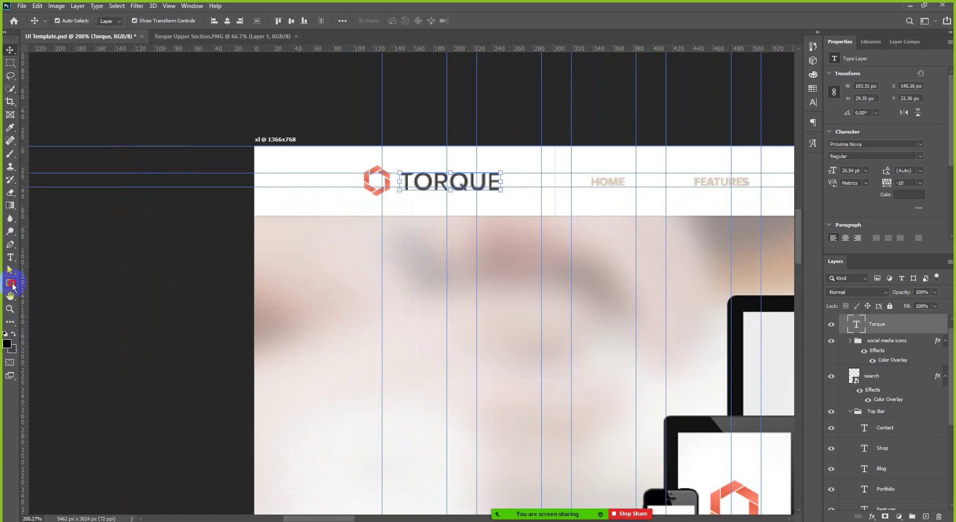
{"action": "left_click", "coordinate": [10, 283]}
{"action": "left_click_drag", "start_coordinate": [302, 245], "coordinate": [588, 418]}
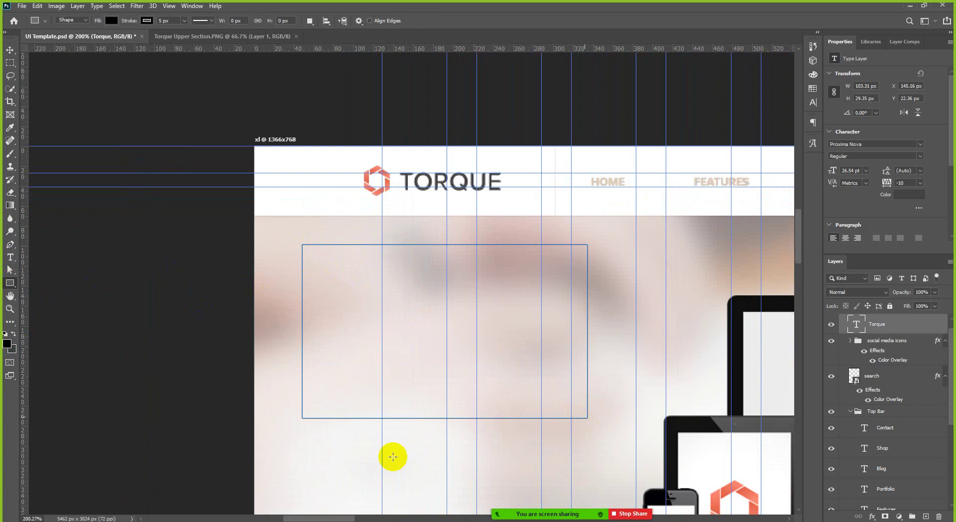
{"action": "scroll", "coordinate": [339, 393], "scroll_direction": "down", "scroll_amount": 1}
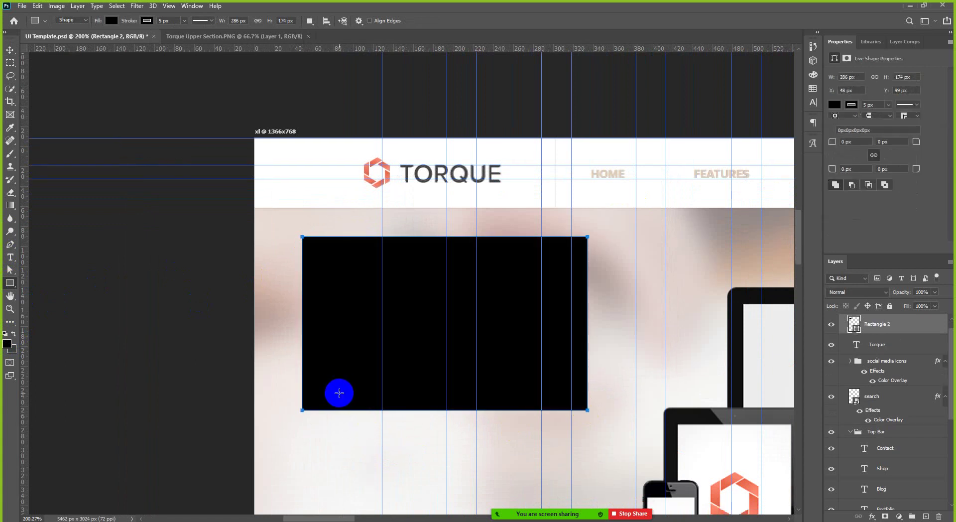
{"action": "scroll", "coordinate": [340, 393], "scroll_direction": "down", "scroll_amount": 5}
{"action": "key", "text": "v"}
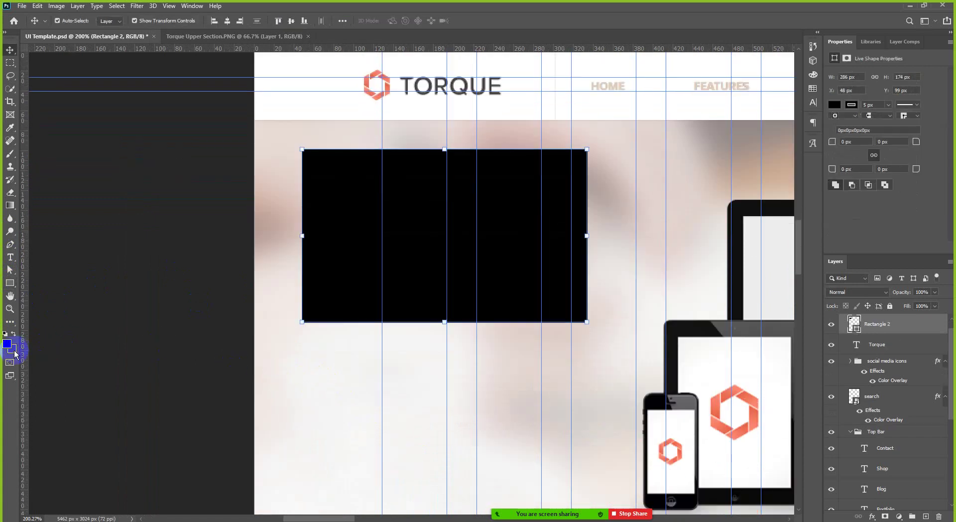
Step: Draw a second rectangle about 286 × 153 px directly below the black one and fill it with a dark gray foreground color
{"action": "left_click", "coordinate": [14, 352]}
{"action": "left_click", "coordinate": [635, 207]}
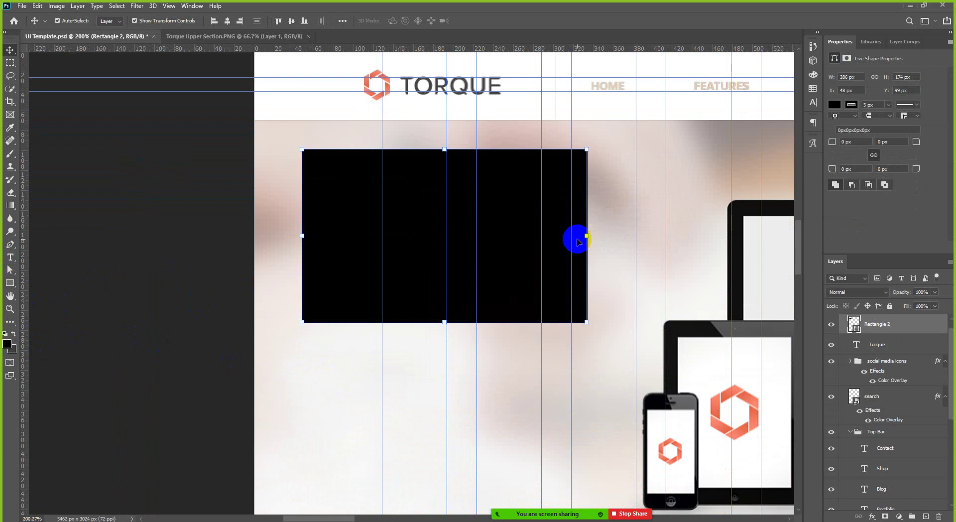
{"action": "left_click", "coordinate": [229, 314]}
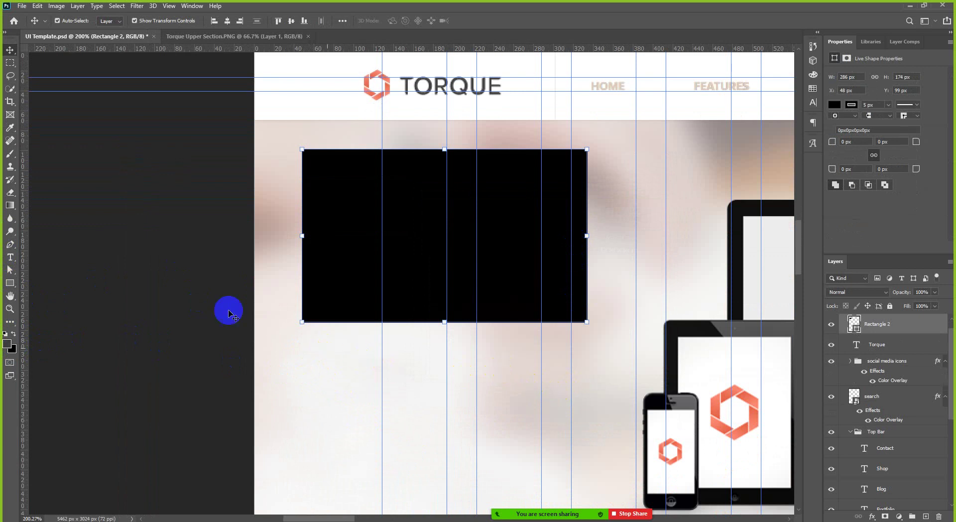
{"action": "left_click", "coordinate": [10, 285]}
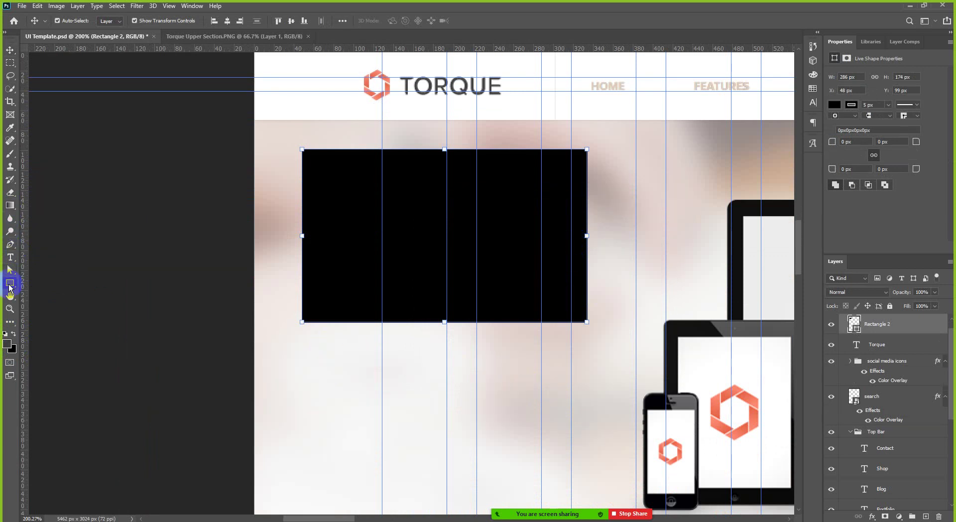
{"action": "left_click_drag", "start_coordinate": [301, 336], "coordinate": [587, 488]}
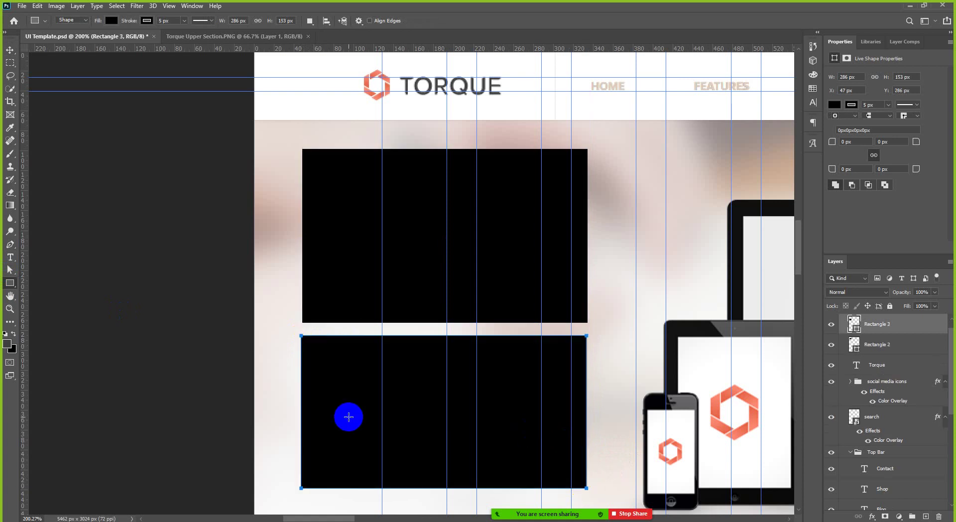
{"action": "key", "text": "alt+BackSpace"}
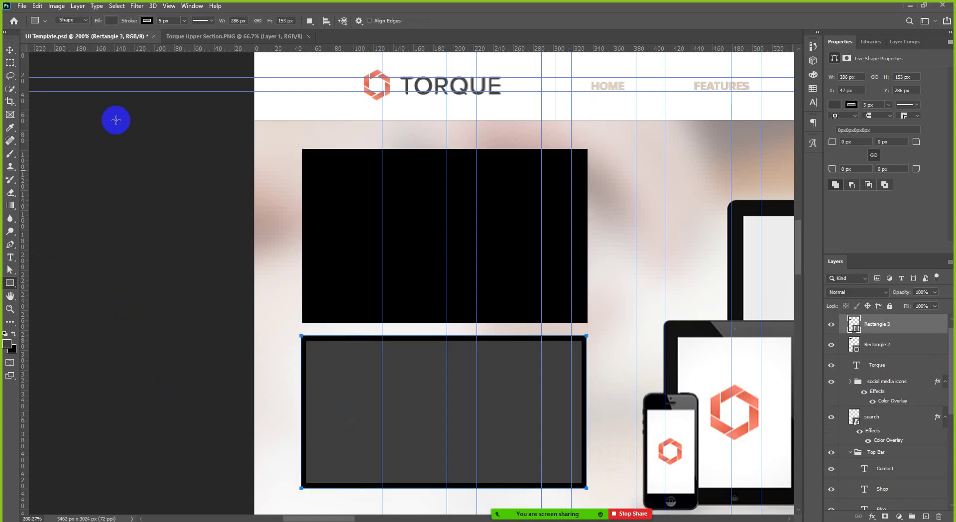
Step: Remove the stroke from the dark gray rectangle and return to the Move tool
{"action": "left_click", "coordinate": [853, 104]}
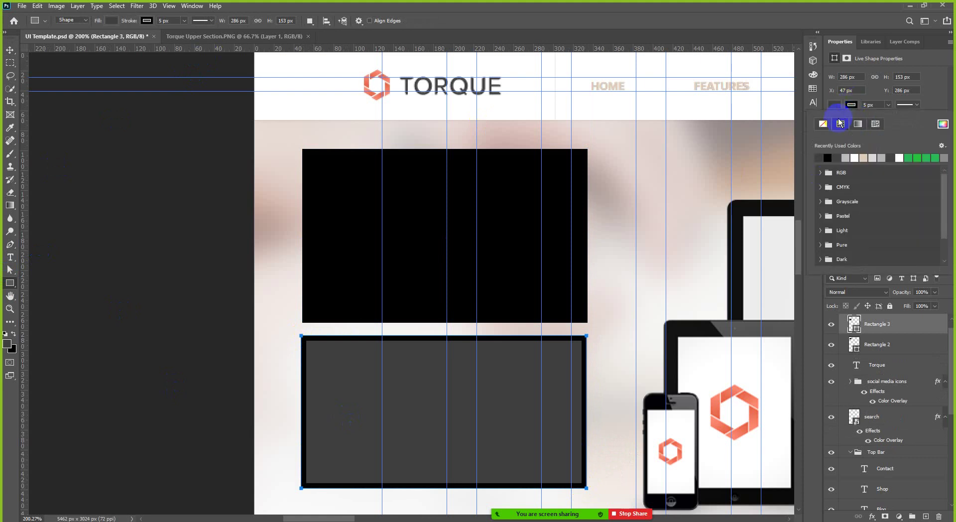
{"action": "left_click", "coordinate": [822, 123]}
{"action": "left_click", "coordinate": [853, 100]}
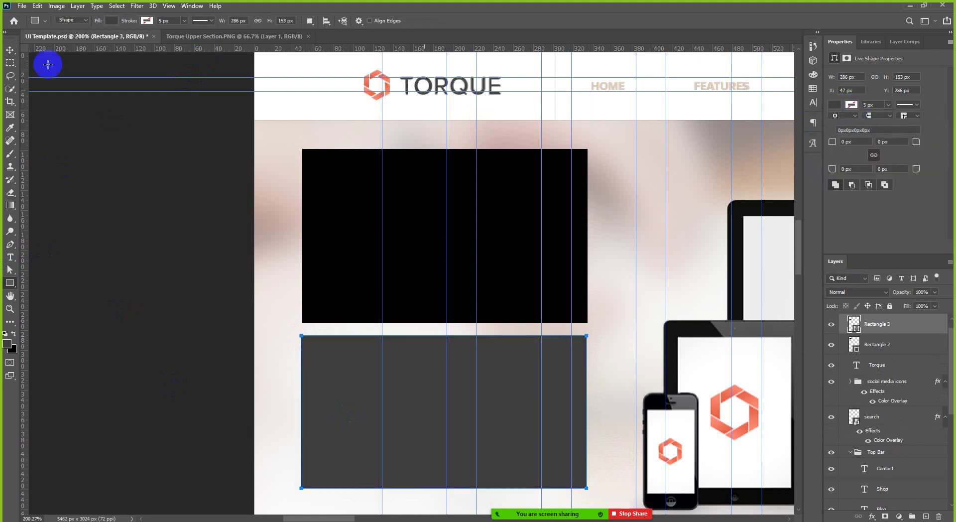
{"action": "left_click", "coordinate": [10, 50]}
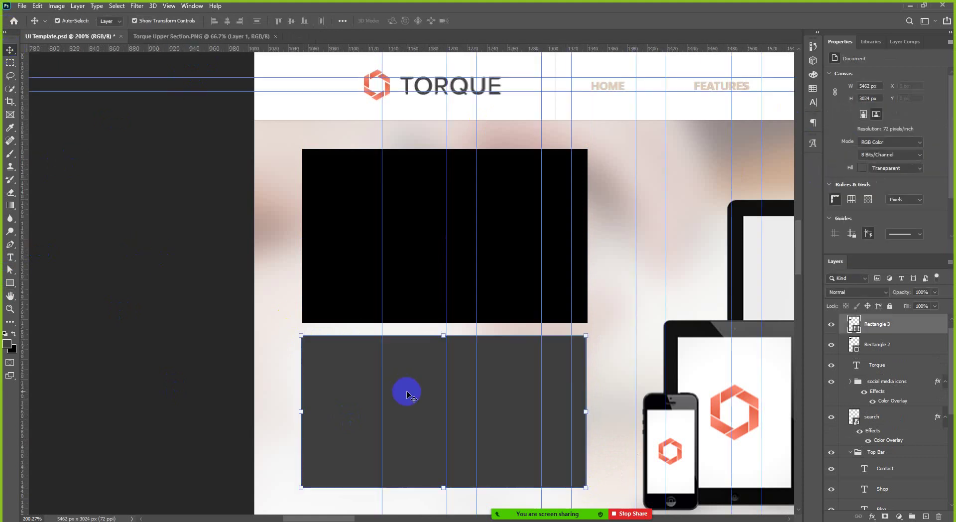
Step: Compare the black rectangle with the dark gray one below it, up close and against the whole page design
{"action": "scroll", "coordinate": [411, 382], "scroll_direction": "down", "scroll_amount": 1}
{"action": "scroll", "coordinate": [411, 382], "scroll_direction": "down", "scroll_amount": 2}
{"action": "left_click", "coordinate": [261, 284]}
{"action": "scroll", "coordinate": [261, 284], "scroll_direction": "down", "scroll_amount": 2}
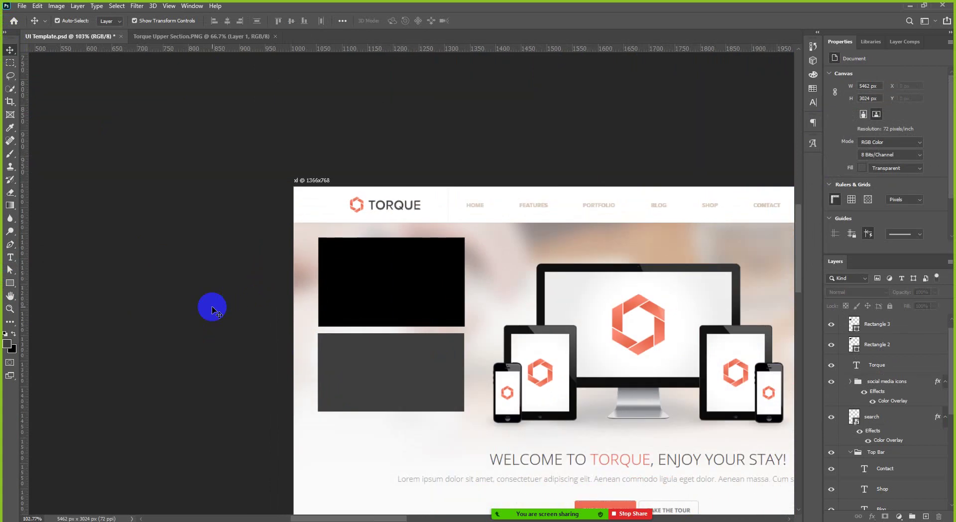
{"action": "scroll", "coordinate": [310, 465], "scroll_direction": "up", "scroll_amount": 3}
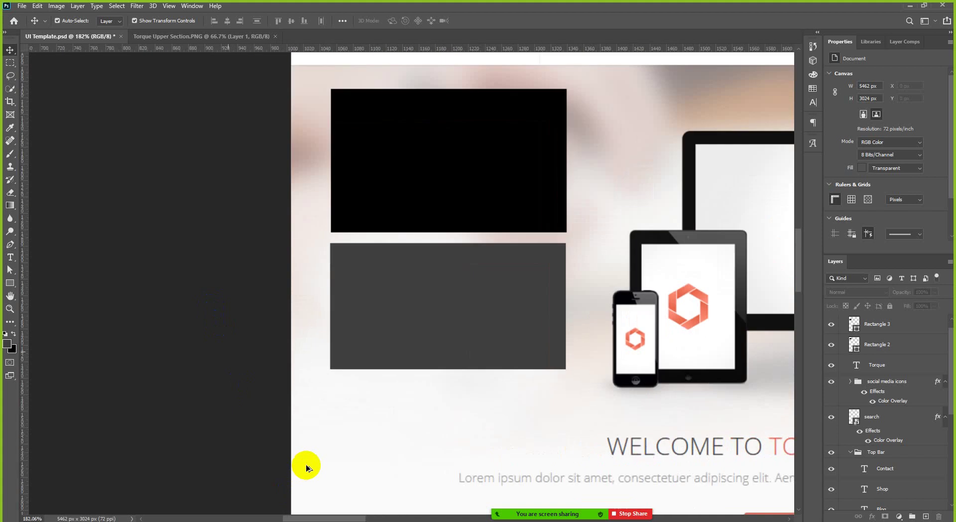
{"action": "scroll", "coordinate": [563, 244], "scroll_direction": "up", "scroll_amount": 1}
{"action": "scroll", "coordinate": [504, 273], "scroll_direction": "up", "scroll_amount": 2}
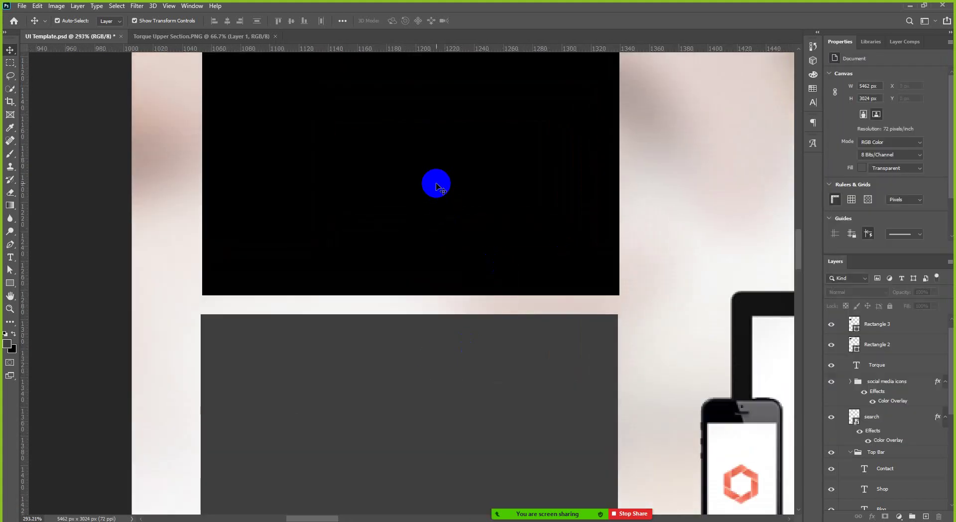
{"action": "scroll", "coordinate": [441, 197], "scroll_direction": "down", "scroll_amount": 1}
{"action": "scroll", "coordinate": [445, 205], "scroll_direction": "up", "scroll_amount": 2}
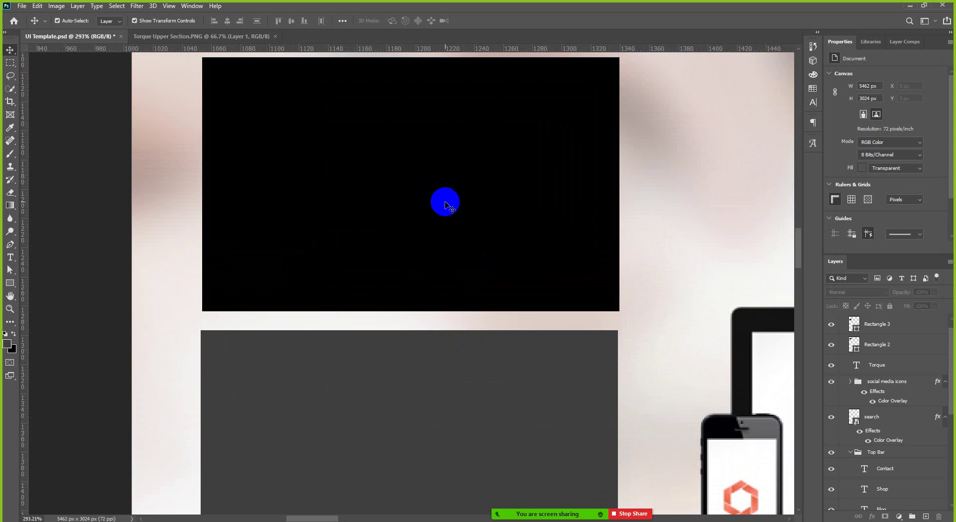
{"action": "scroll", "coordinate": [446, 205], "scroll_direction": "down", "scroll_amount": 2}
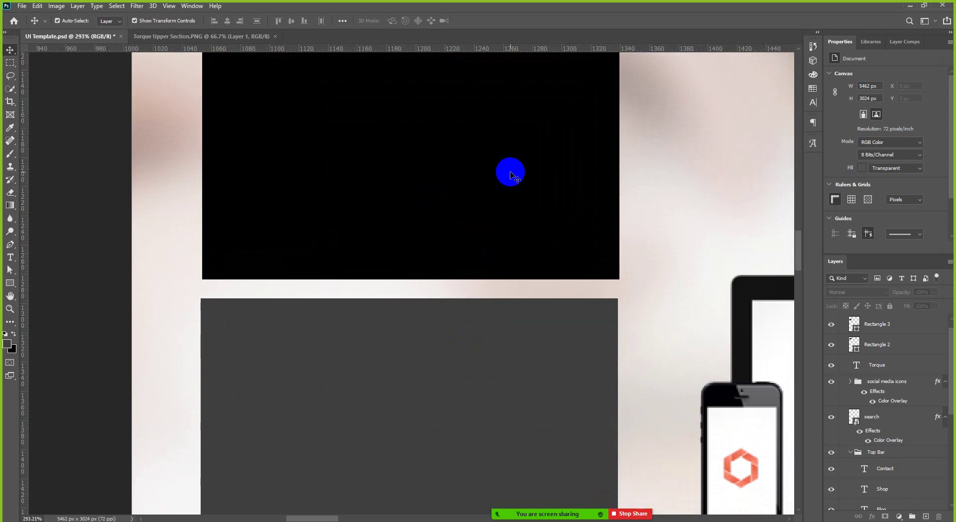
{"action": "left_click", "coordinate": [506, 177]}
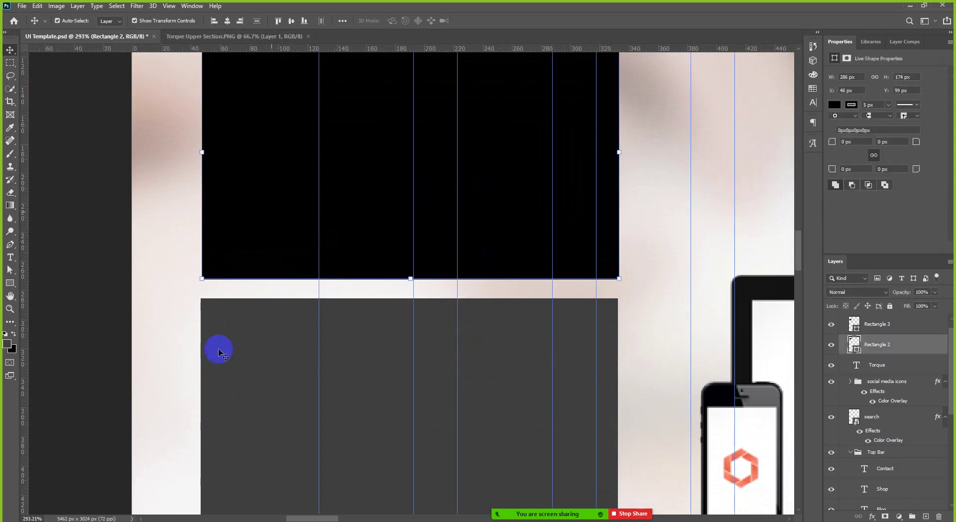
{"action": "scroll", "coordinate": [478, 234], "scroll_direction": "up", "scroll_amount": 3}
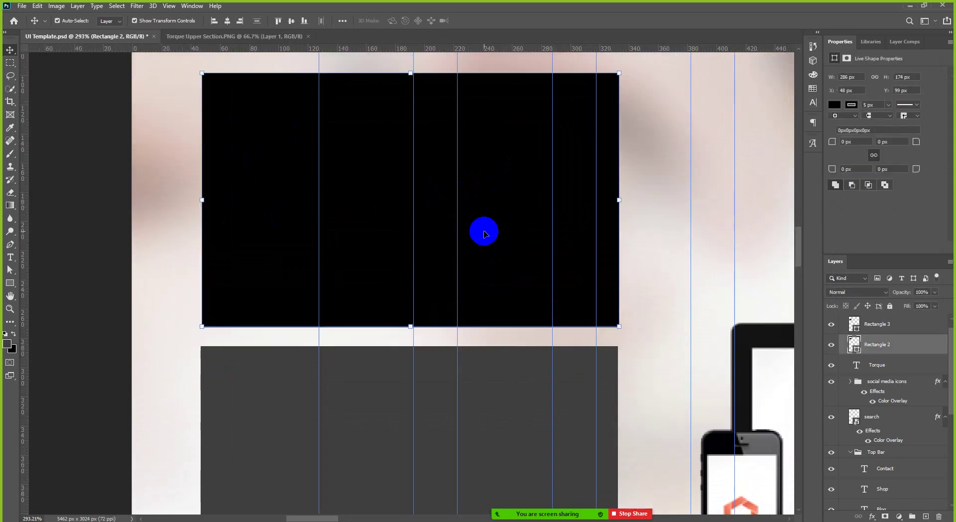
{"action": "scroll", "coordinate": [478, 237], "scroll_direction": "down", "scroll_amount": 3}
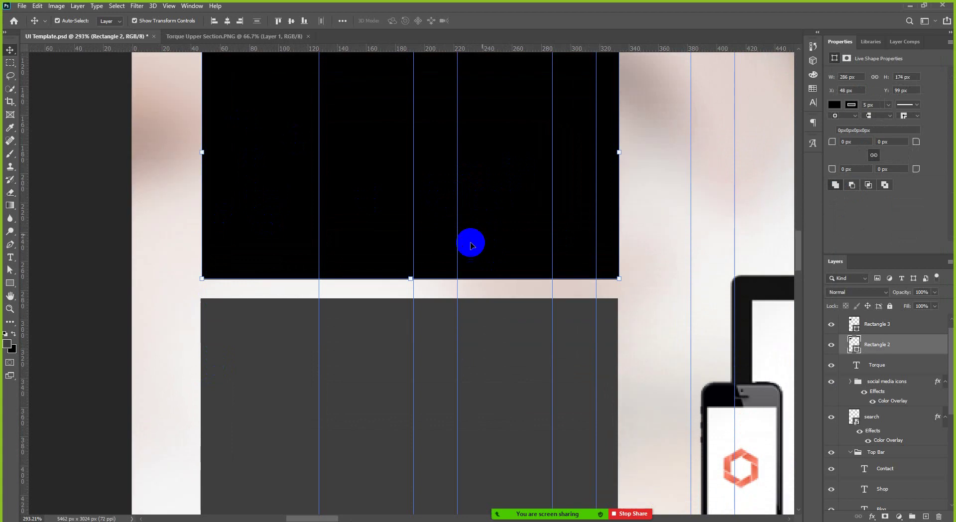
Step: Delete both sample rectangles, the black one and the dark gray one, from the hero image area
{"action": "left_click", "coordinate": [229, 371]}
{"action": "scroll", "coordinate": [239, 369], "scroll_direction": "down", "scroll_amount": 3}
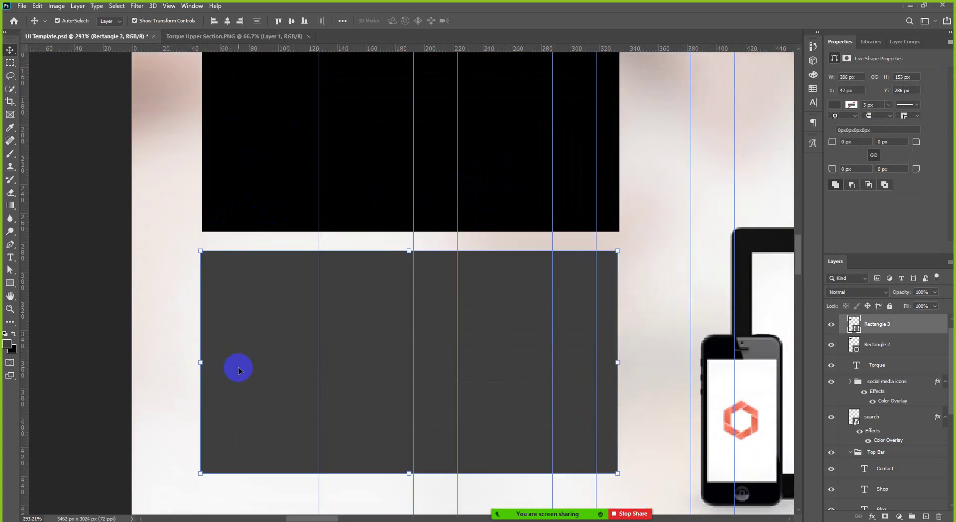
{"action": "scroll", "coordinate": [239, 369], "scroll_direction": "up", "scroll_amount": 1}
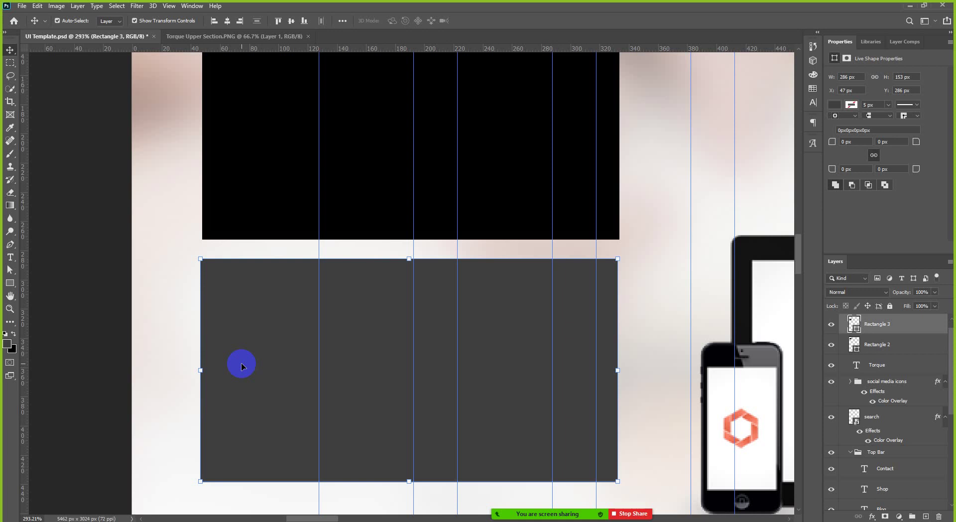
{"action": "left_click", "coordinate": [257, 141]}
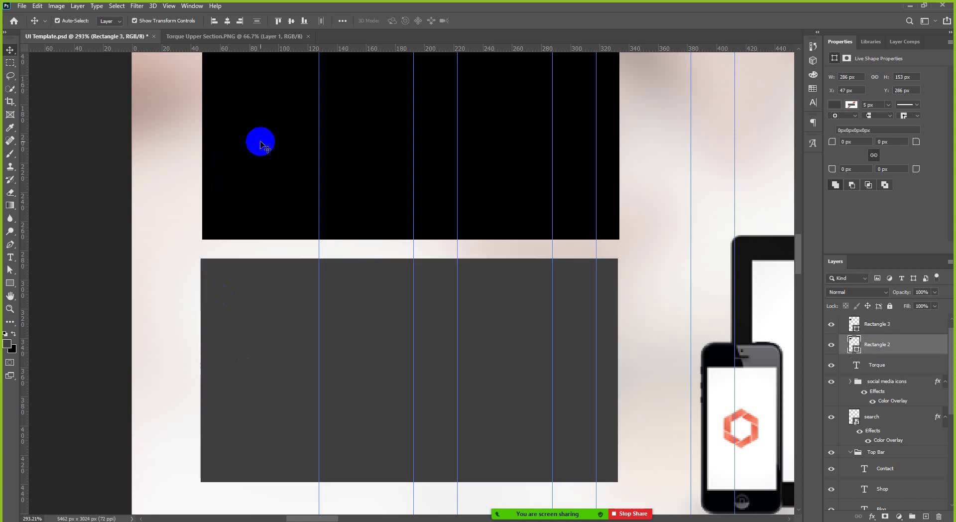
{"action": "scroll", "coordinate": [296, 341], "scroll_direction": "up", "scroll_amount": 2}
{"action": "scroll", "coordinate": [298, 339], "scroll_direction": "up", "scroll_amount": 5}
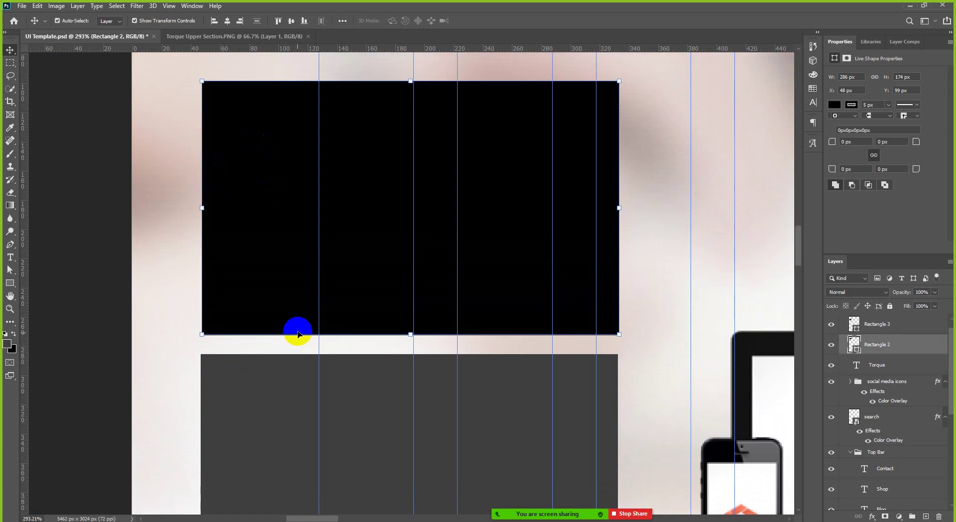
{"action": "left_click", "coordinate": [276, 417], "text": "shift"}
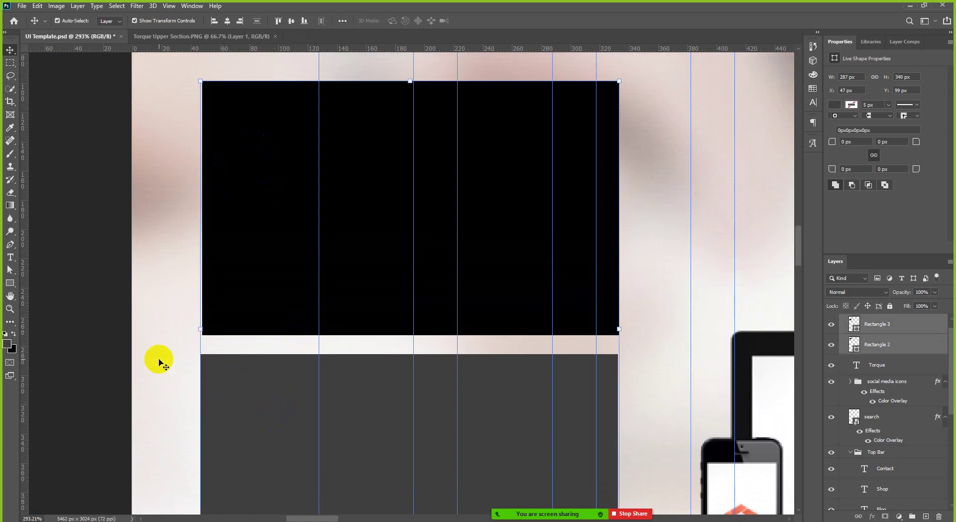
{"action": "key", "text": "Delete"}
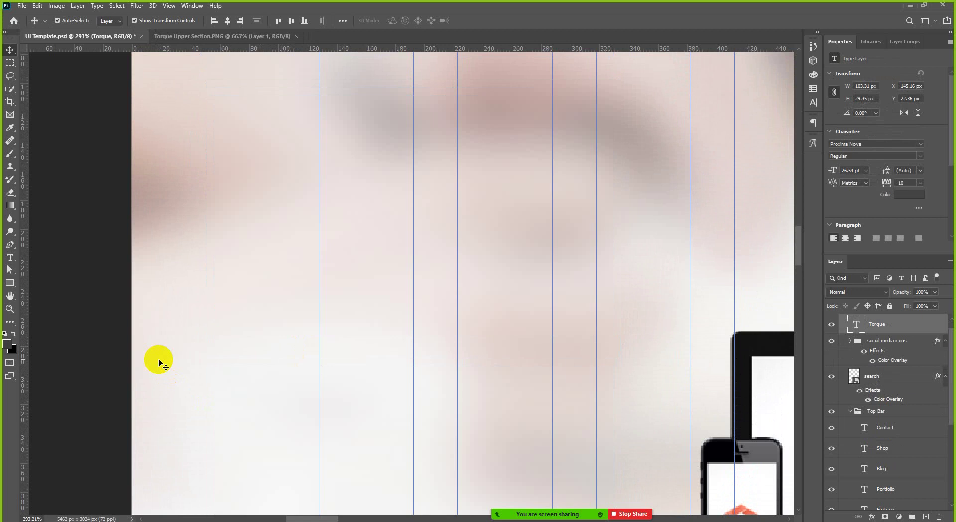
Step: Examine the header's orange hexagon icon and the TORQUE lettering up close
{"action": "scroll", "coordinate": [160, 299], "scroll_direction": "down", "scroll_amount": 3}
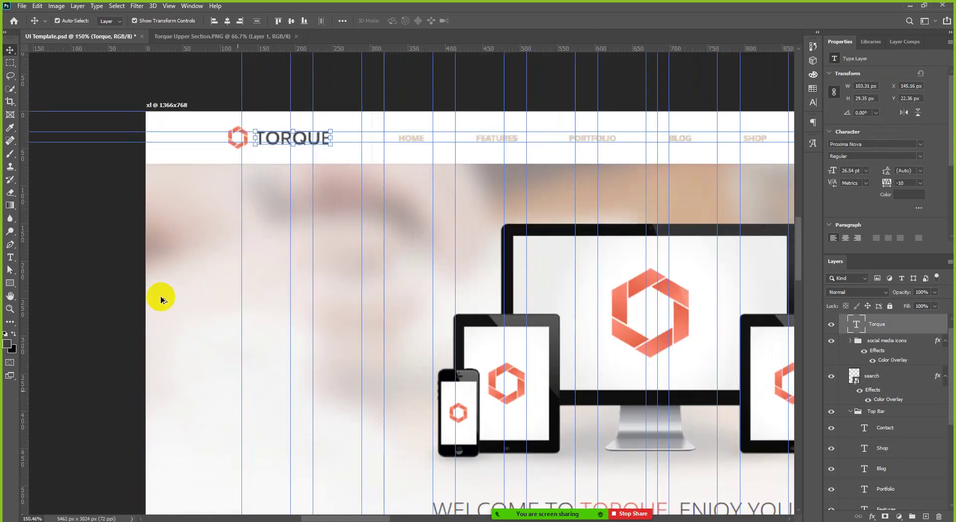
{"action": "scroll", "coordinate": [543, 262], "scroll_direction": "up", "scroll_amount": 3}
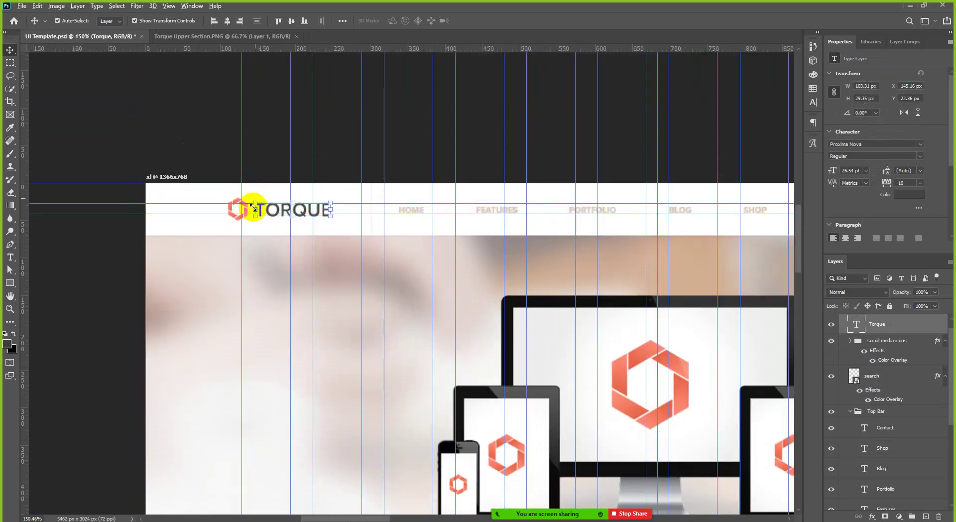
{"action": "scroll", "coordinate": [259, 208], "scroll_direction": "up", "scroll_amount": 3}
{"action": "scroll", "coordinate": [278, 210], "scroll_direction": "up", "scroll_amount": 3}
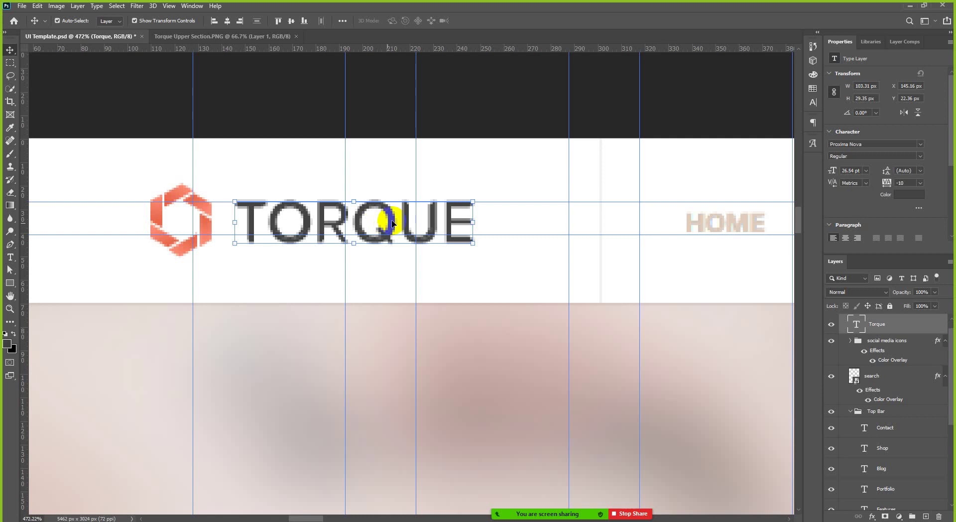
{"action": "scroll", "coordinate": [394, 222], "scroll_direction": "up", "scroll_amount": 1}
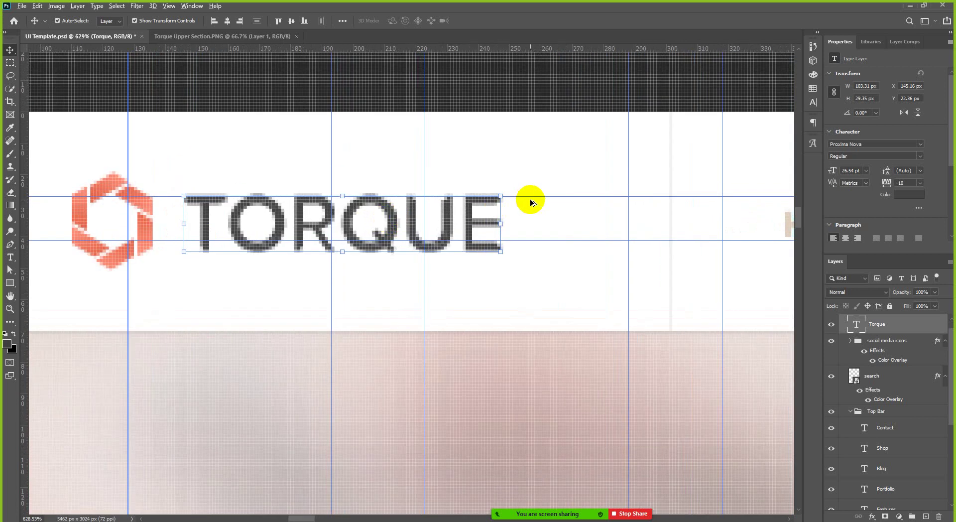
{"action": "scroll", "coordinate": [527, 198], "scroll_direction": "down", "scroll_amount": 1}
{"action": "scroll", "coordinate": [395, 245], "scroll_direction": "up", "scroll_amount": 1}
{"action": "scroll", "coordinate": [341, 235], "scroll_direction": "up", "scroll_amount": 1}
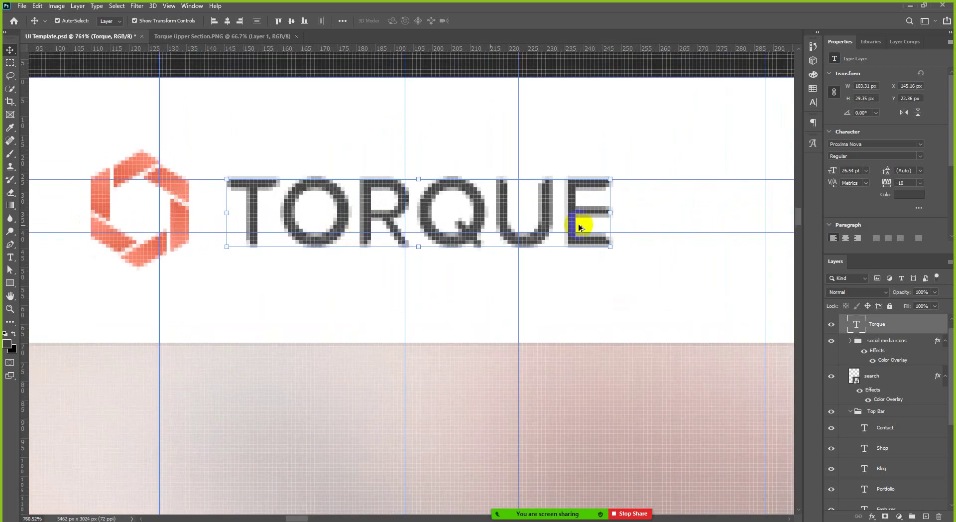
{"action": "scroll", "coordinate": [591, 213], "scroll_direction": "down", "scroll_amount": 2}
{"action": "scroll", "coordinate": [316, 213], "scroll_direction": "up", "scroll_amount": 1}
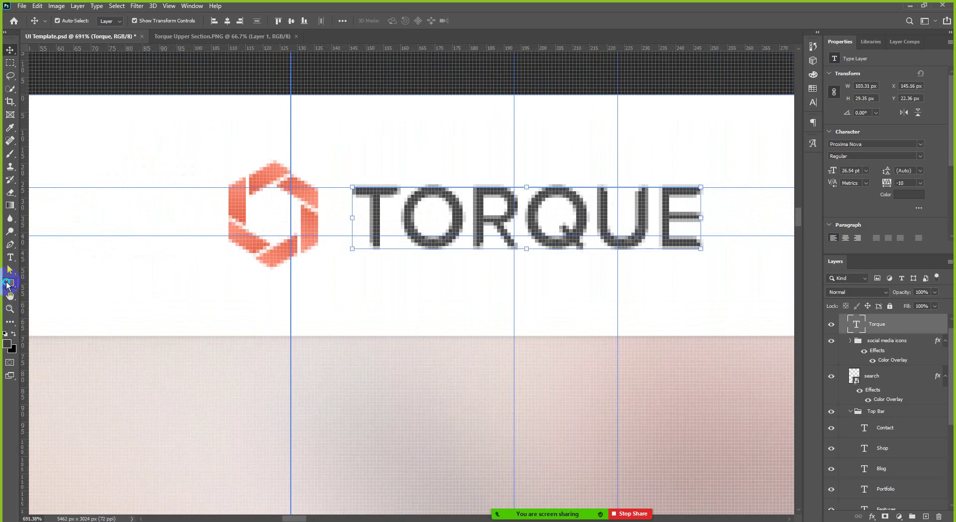
Step: Draw a black six-sided polygon about 25 × 22 px just below the orange logo icon
{"action": "right_click", "coordinate": [7, 285]}
{"action": "left_click", "coordinate": [55, 310]}
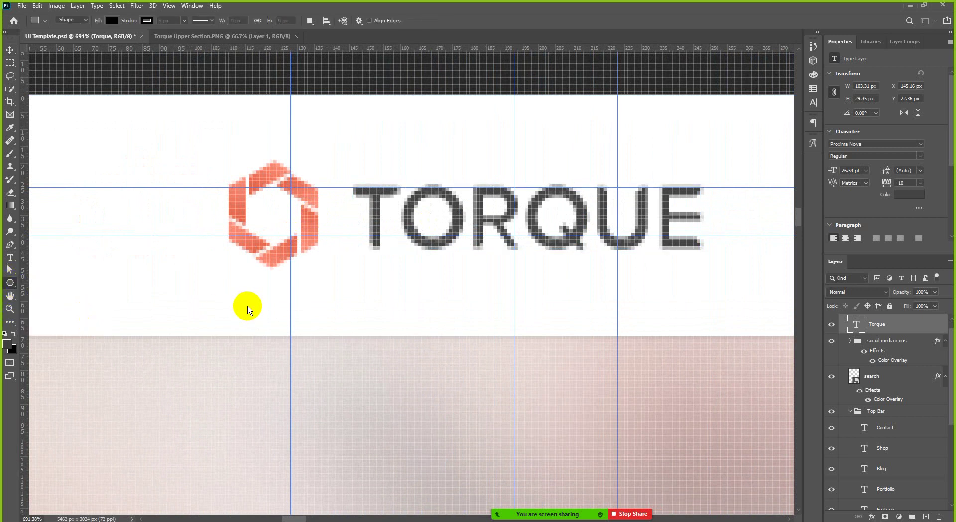
{"action": "mouse_move", "coordinate": [248, 306]}
{"action": "left_mouse_down"}
{"action": "mouse_move", "coordinate": [288, 355]}
{"action": "mouse_move", "coordinate": [306, 361]}
{"action": "mouse_move", "coordinate": [338, 318]}
{"action": "mouse_move", "coordinate": [291, 296]}
{"action": "left_mouse_up"}
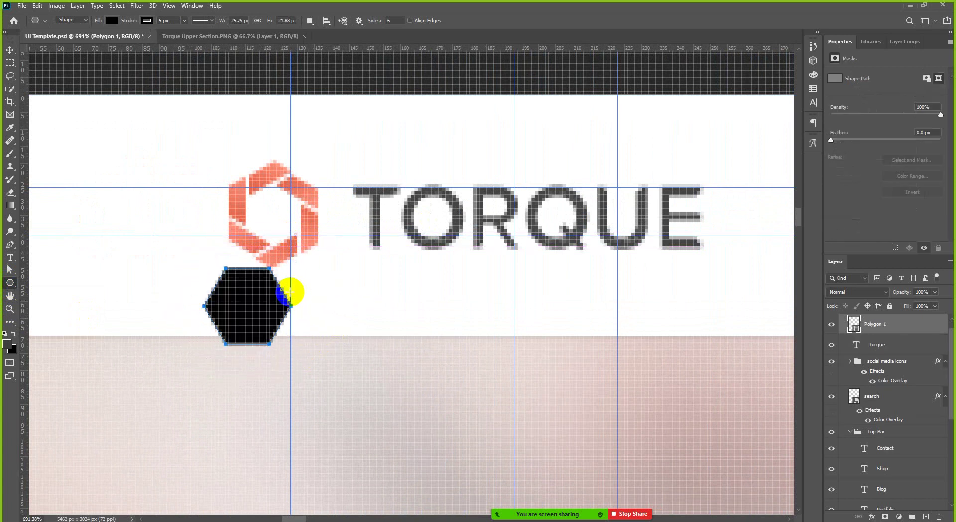
Step: Rotate the black hexagon 90°, move it over the orange logo icon and scale it to about 121% to match the icon's outline
{"action": "left_click", "coordinate": [9, 49]}
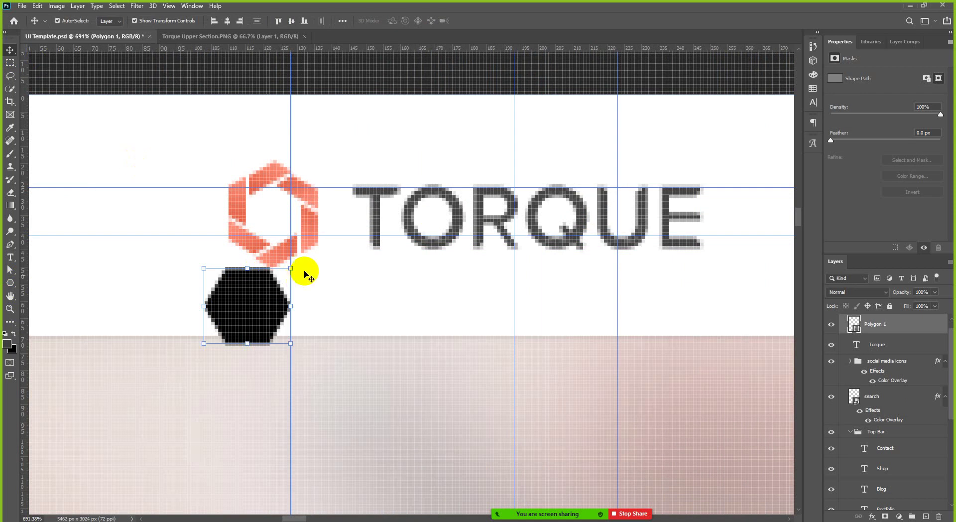
{"action": "left_click_drag", "start_coordinate": [298, 267], "coordinate": [283, 356]}
{"action": "left_click_drag", "start_coordinate": [251, 294], "coordinate": [264, 163]}
{"action": "scroll", "coordinate": [362, 305], "scroll_direction": "up", "scroll_amount": 1}
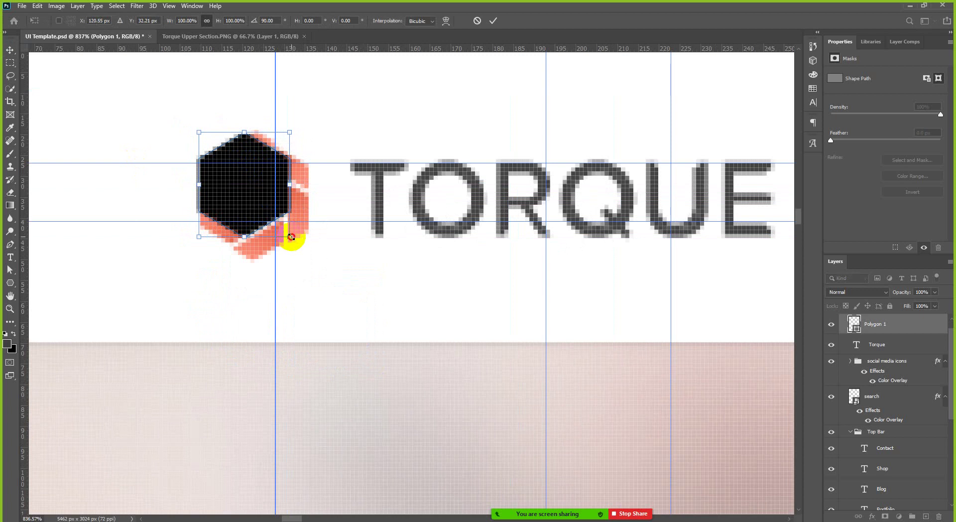
{"action": "left_click_drag", "start_coordinate": [292, 237], "coordinate": [313, 257]}
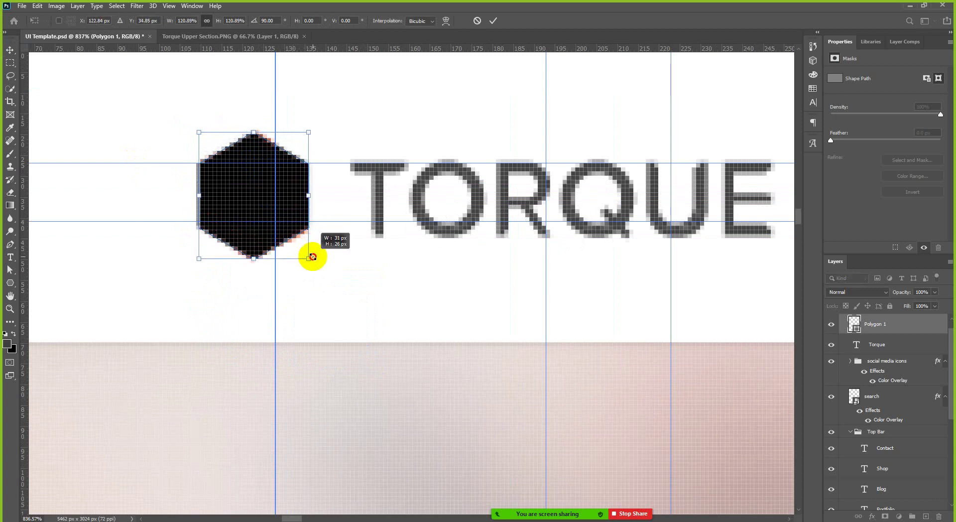
{"action": "left_click", "coordinate": [493, 20]}
Step: Move the black hexagon directly below the orange logo icon and duplicate it in place
{"action": "left_click", "coordinate": [255, 181]}
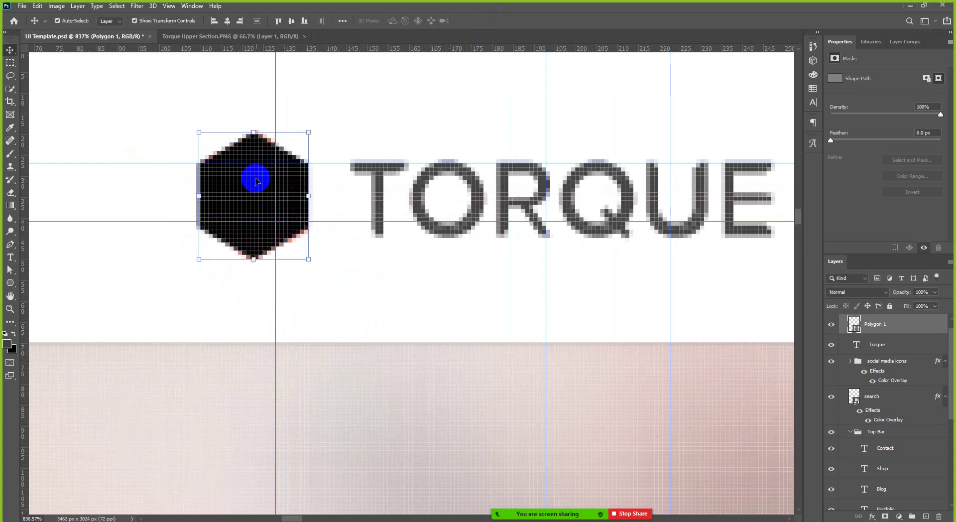
{"action": "left_click_drag", "start_coordinate": [256, 181], "coordinate": [266, 327]}
{"action": "key", "text": "ctrl+j"}
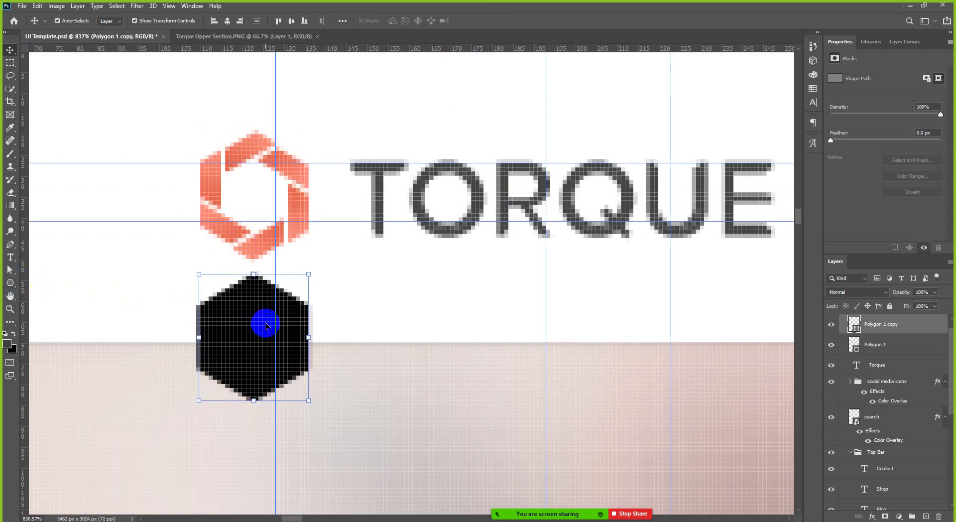
Step: Scale the duplicate hexagon around its center to about 68%, so it sits inside the original one
{"action": "left_click", "coordinate": [310, 274]}
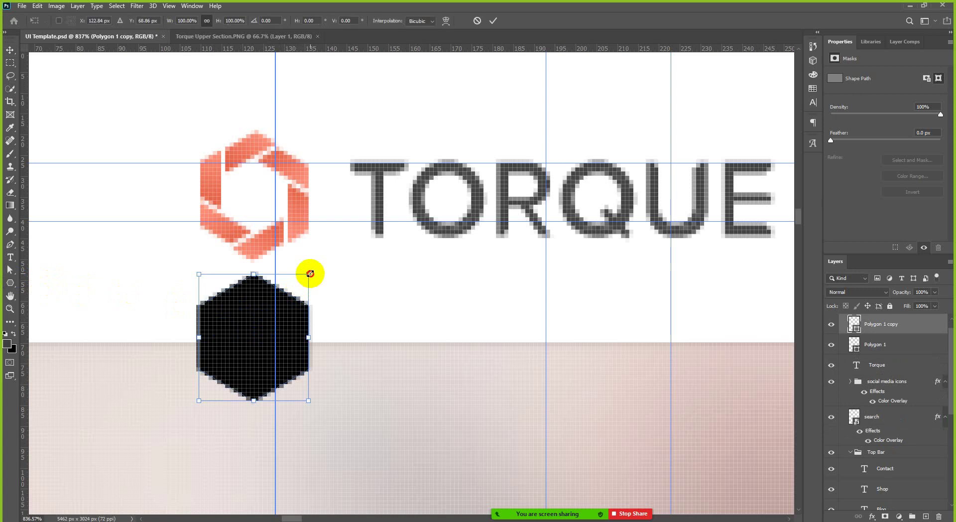
{"action": "left_click_drag", "start_coordinate": [310, 273], "coordinate": [293, 293]}
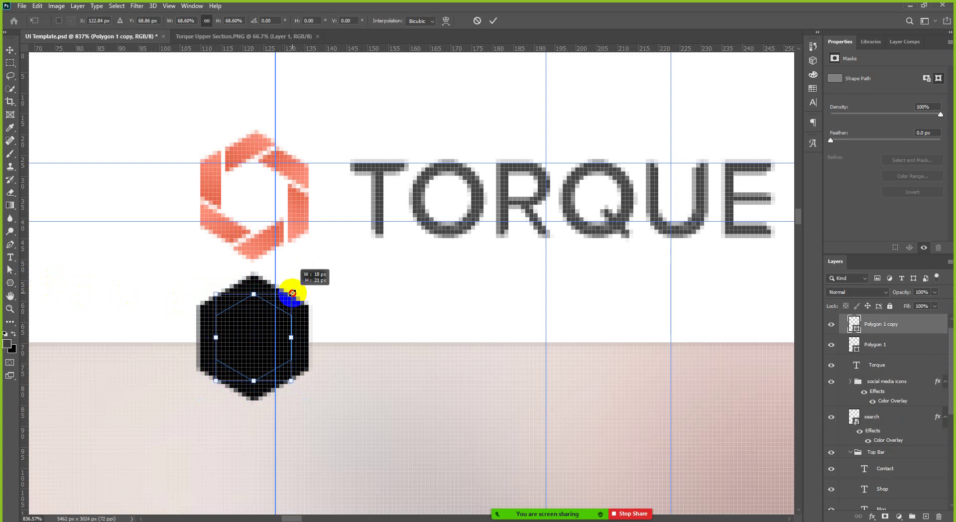
{"action": "left_click_drag", "start_coordinate": [292, 293], "coordinate": [292, 292]}
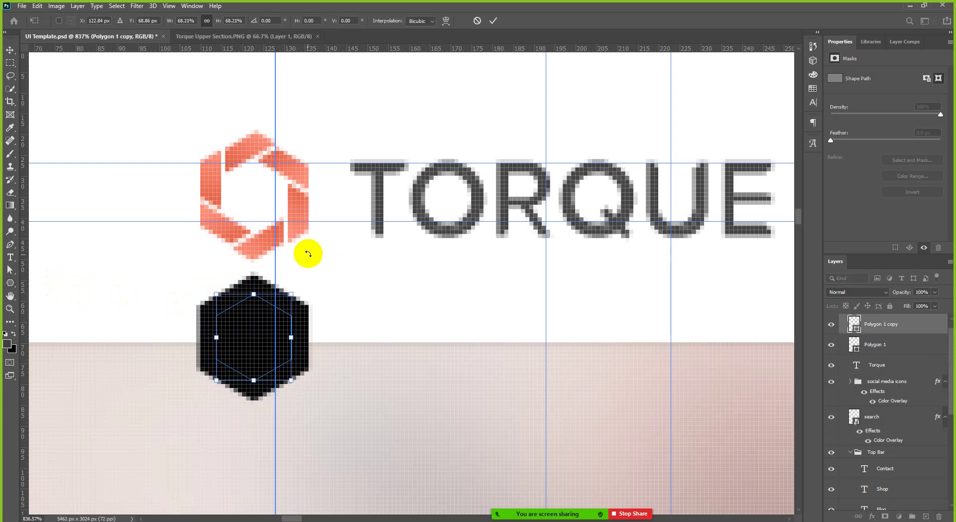
{"action": "left_click", "coordinate": [845, 331]}
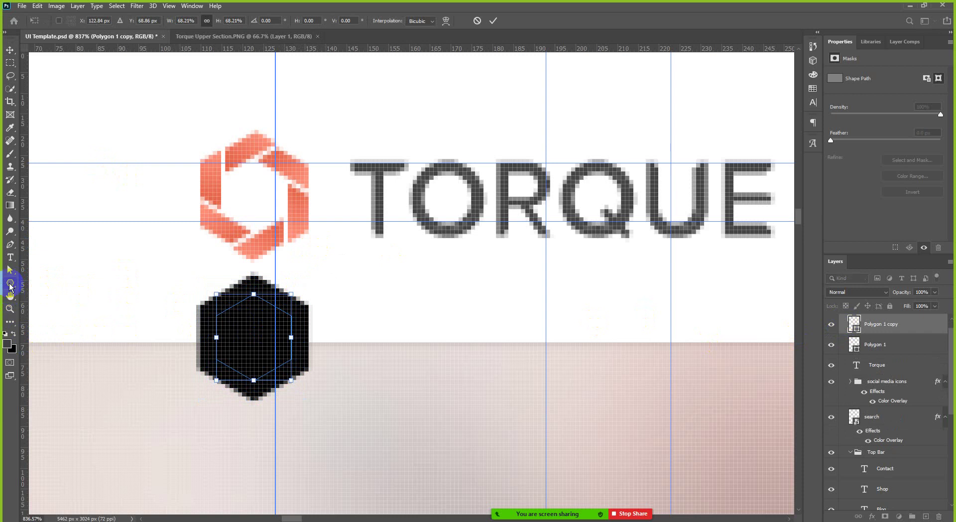
{"action": "left_click", "coordinate": [105, 130]}
Step: Remove the stroke from the smaller inner hexagon, fill it with white and return to the Move tool
{"action": "left_click", "coordinate": [140, 21]}
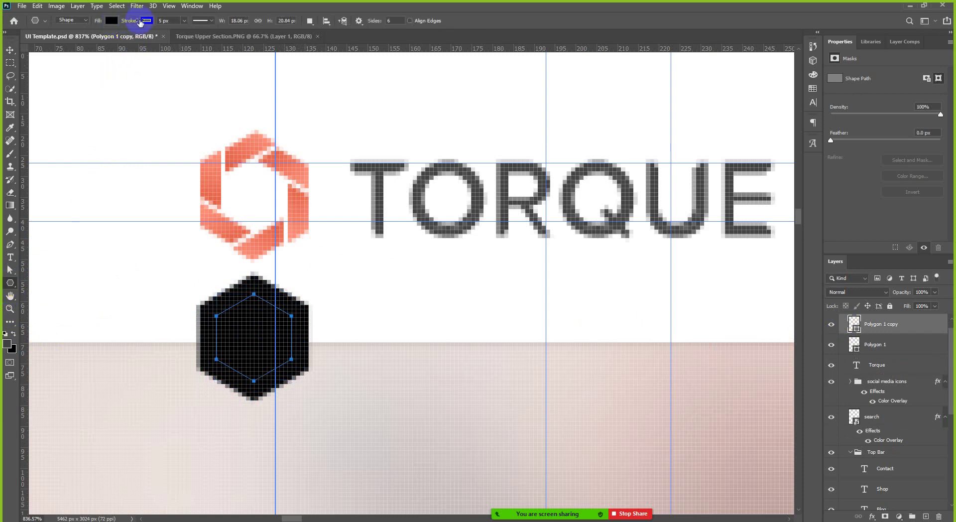
{"action": "left_click", "coordinate": [112, 20]}
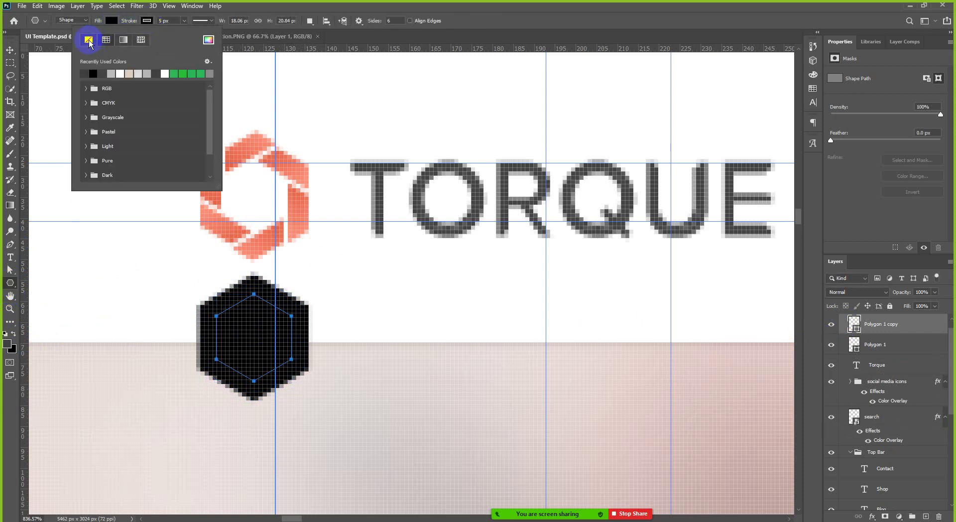
{"action": "left_click", "coordinate": [112, 21]}
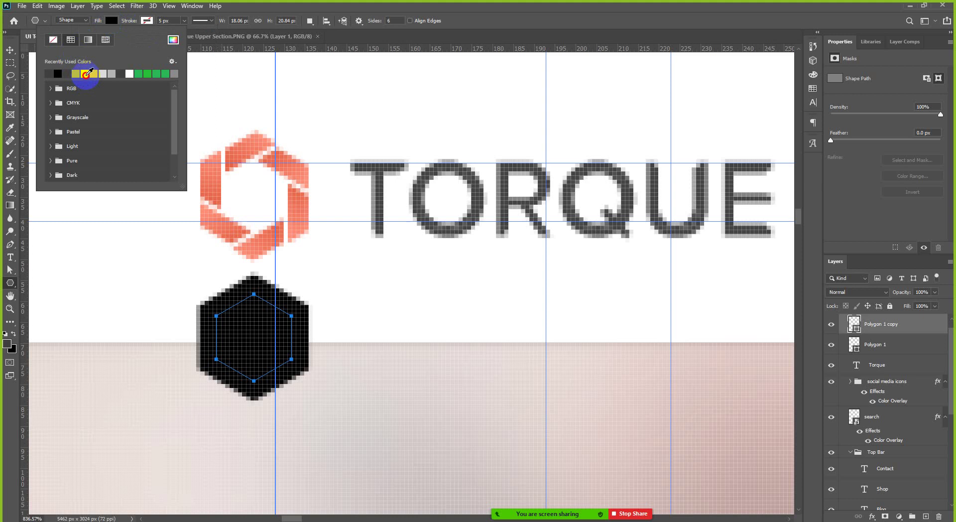
{"action": "left_click", "coordinate": [86, 75]}
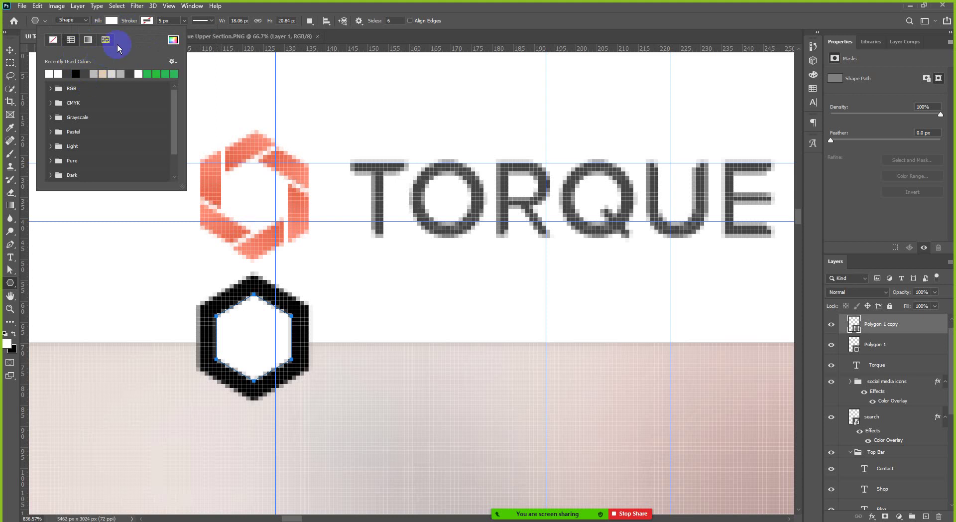
{"action": "left_click", "coordinate": [127, 16]}
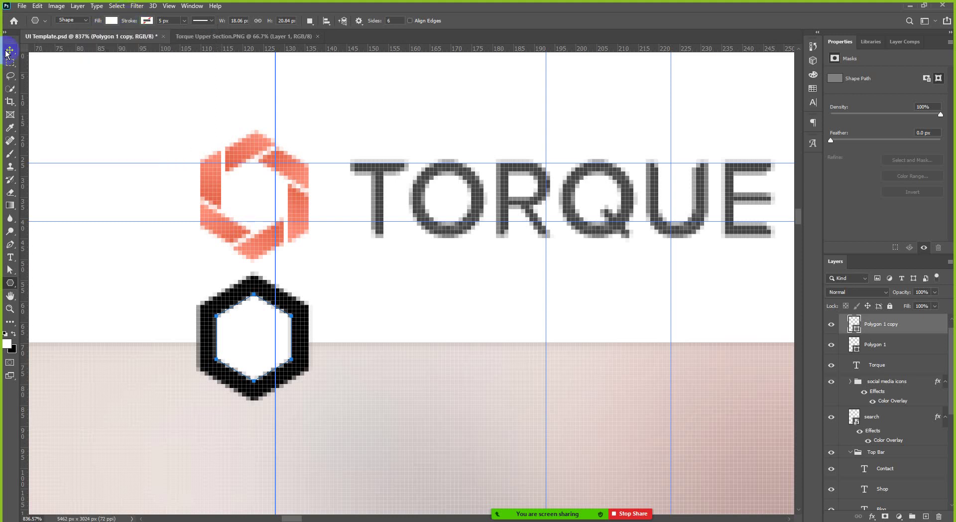
{"action": "left_click", "coordinate": [291, 310]}
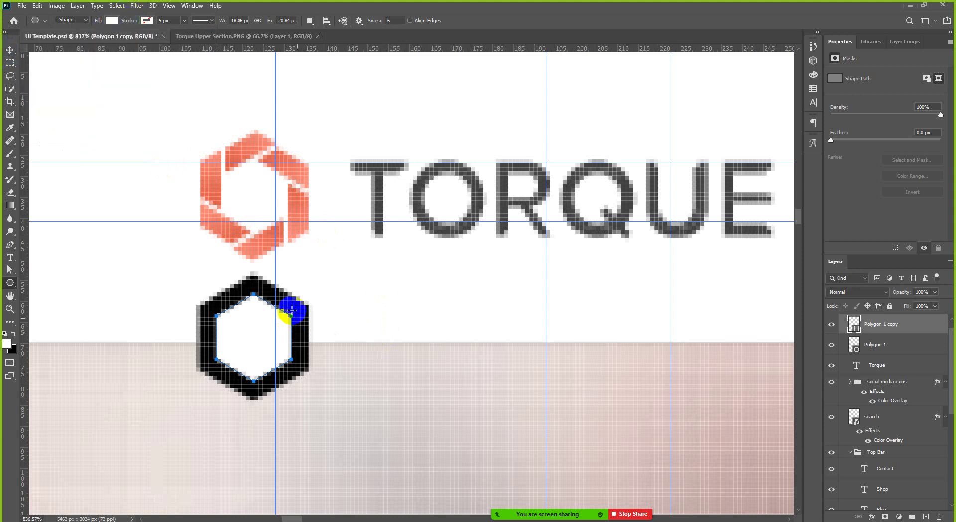
{"action": "left_click", "coordinate": [10, 49]}
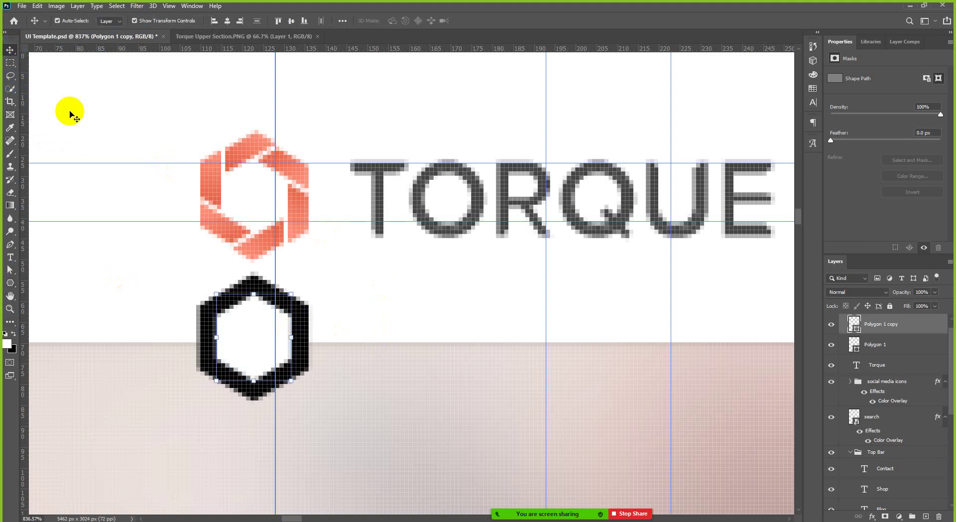
Step: Select the outer black hexagon and remove its stroke
{"action": "left_click", "coordinate": [317, 369]}
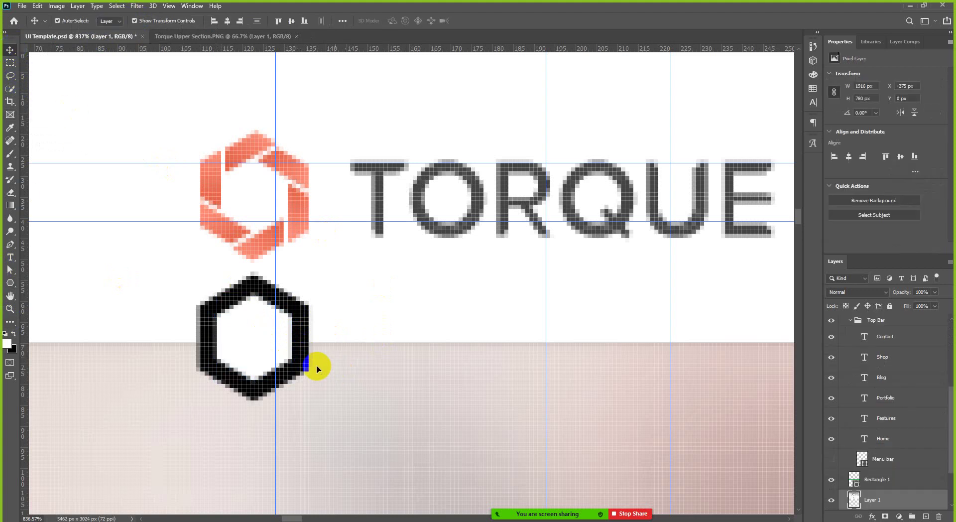
{"action": "left_click", "coordinate": [307, 365]}
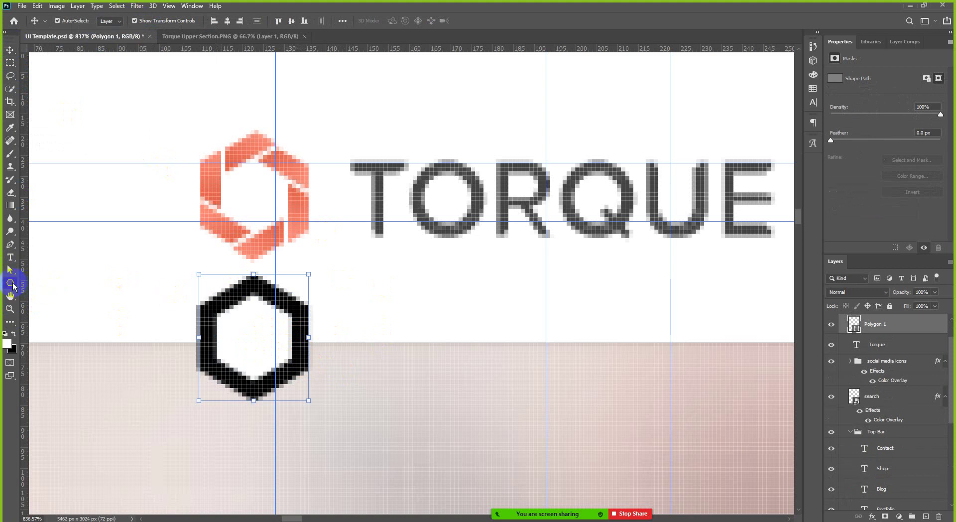
{"action": "left_click", "coordinate": [11, 283]}
{"action": "left_click", "coordinate": [142, 23]}
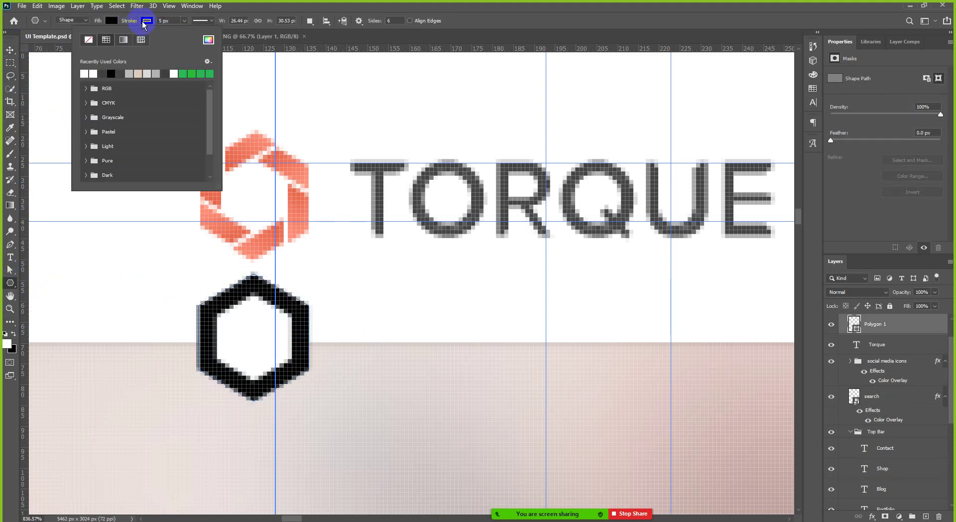
{"action": "left_click", "coordinate": [88, 39]}
Step: Fill the outer hexagon with the orange #ef7459 sampled from the original logo icon and return to the Move tool
{"action": "left_click", "coordinate": [110, 20]}
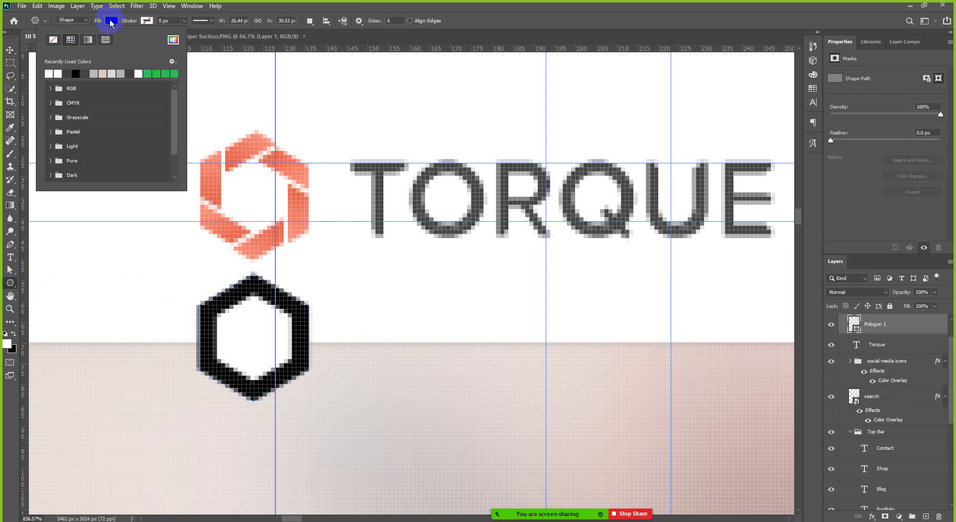
{"action": "left_click", "coordinate": [172, 39]}
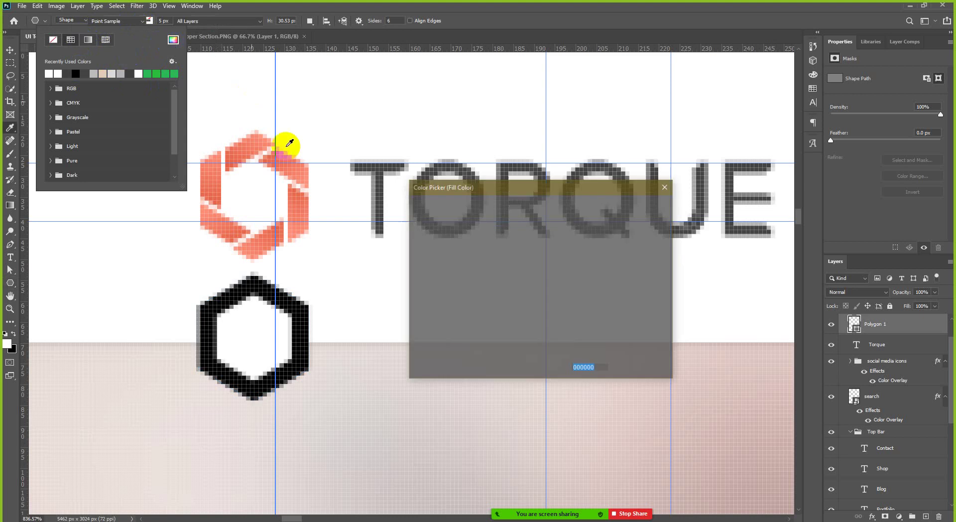
{"action": "left_click", "coordinate": [218, 179]}
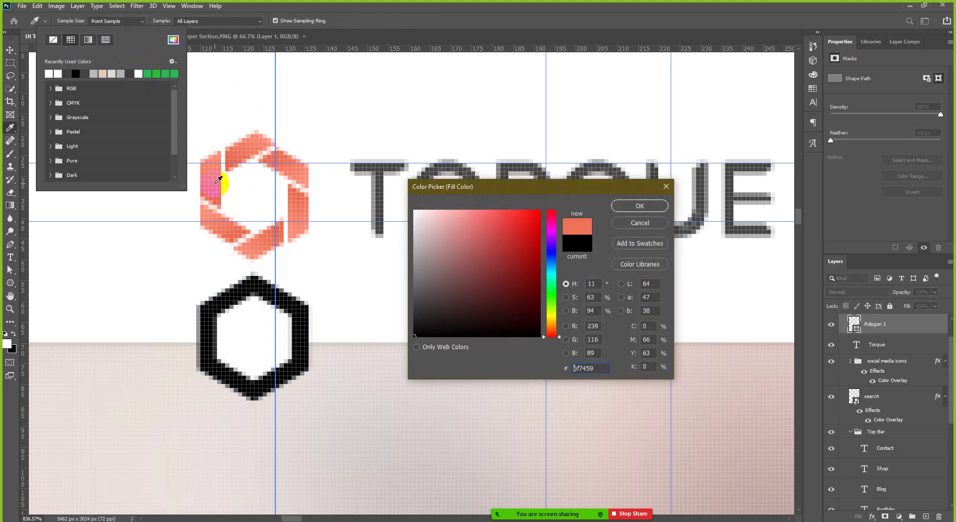
{"action": "left_click", "coordinate": [638, 206]}
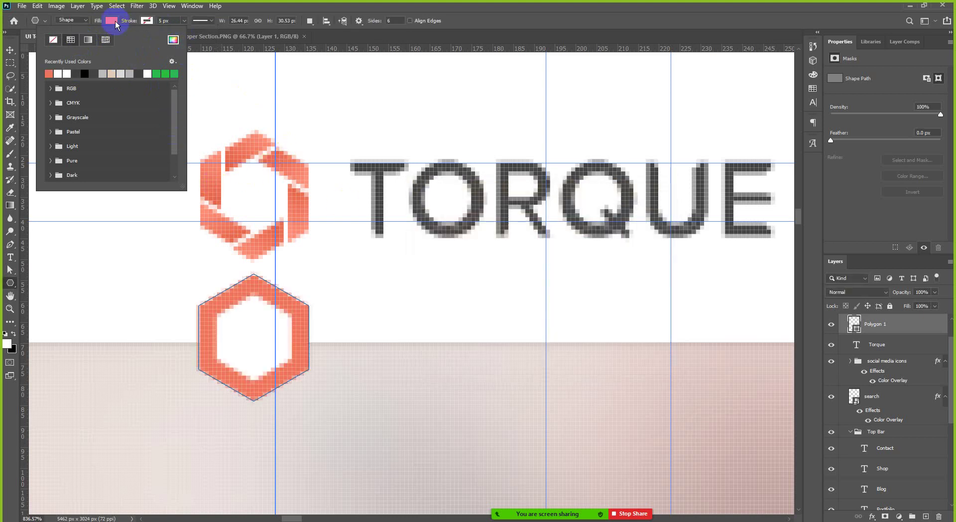
{"action": "left_click", "coordinate": [116, 23]}
{"action": "left_click", "coordinate": [10, 50]}
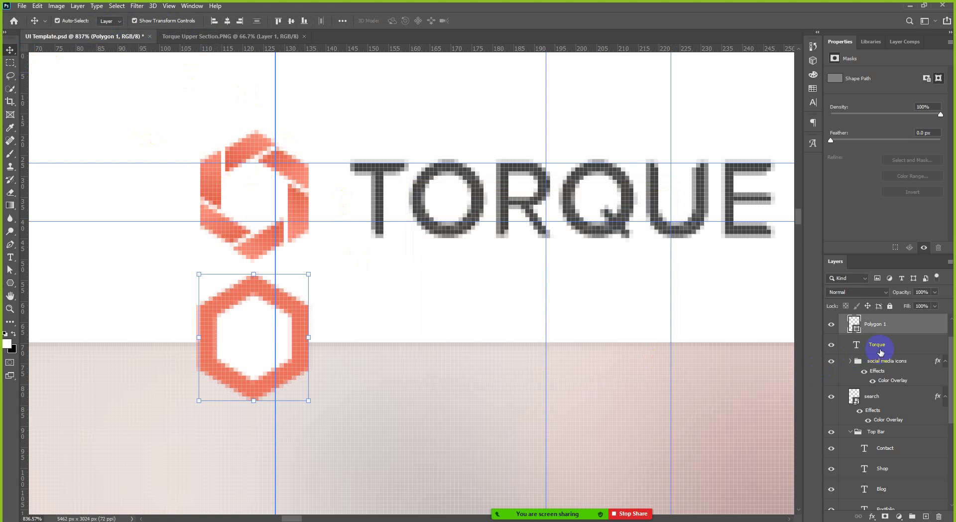
Step: Group the Polygon 1 and Polygon 1 copy layers and name the group Logo
{"action": "key", "text": "ctrl+j"}
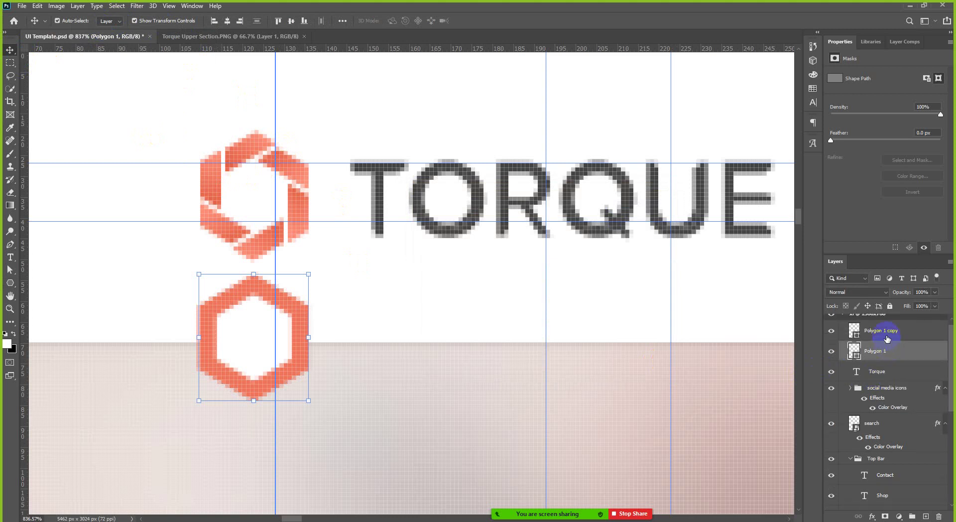
{"action": "left_click", "coordinate": [887, 338], "text": "shift"}
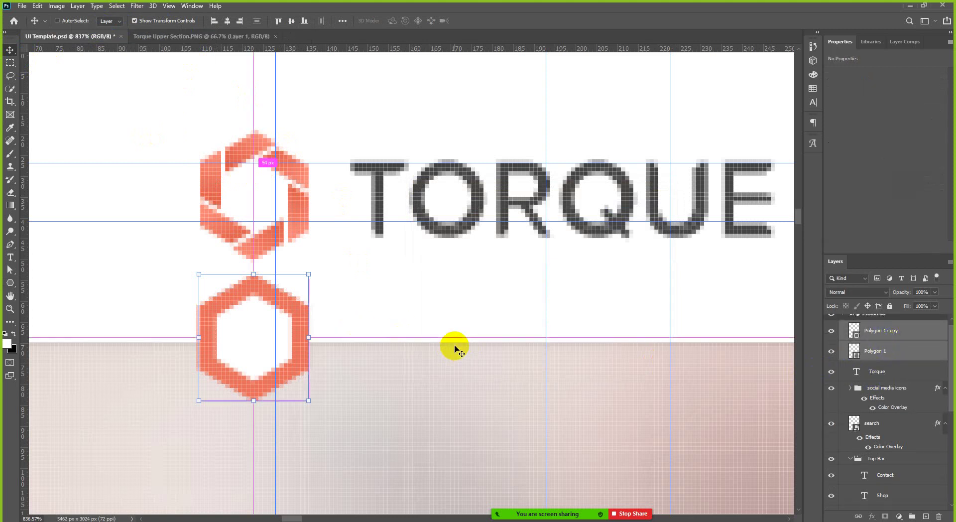
{"action": "key", "text": "ctrl+g"}
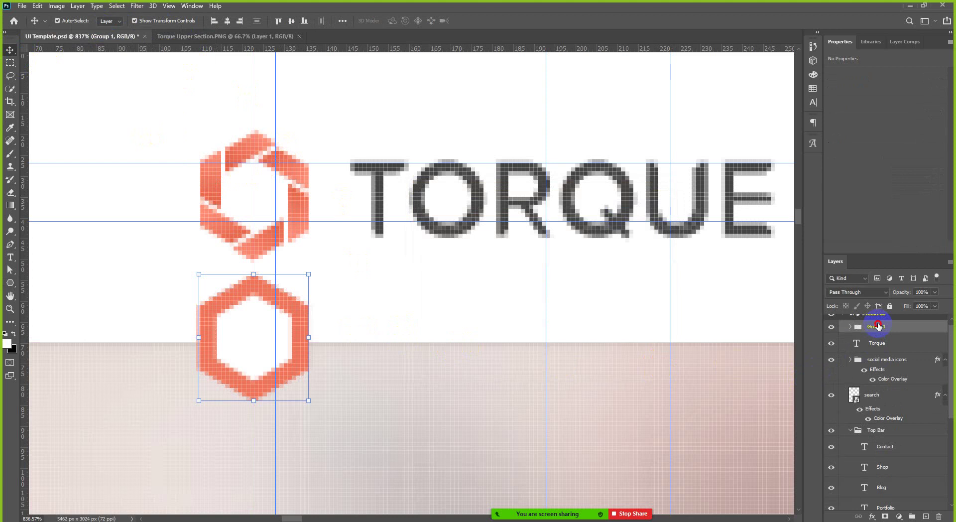
{"action": "double_click", "coordinate": [879, 326]}
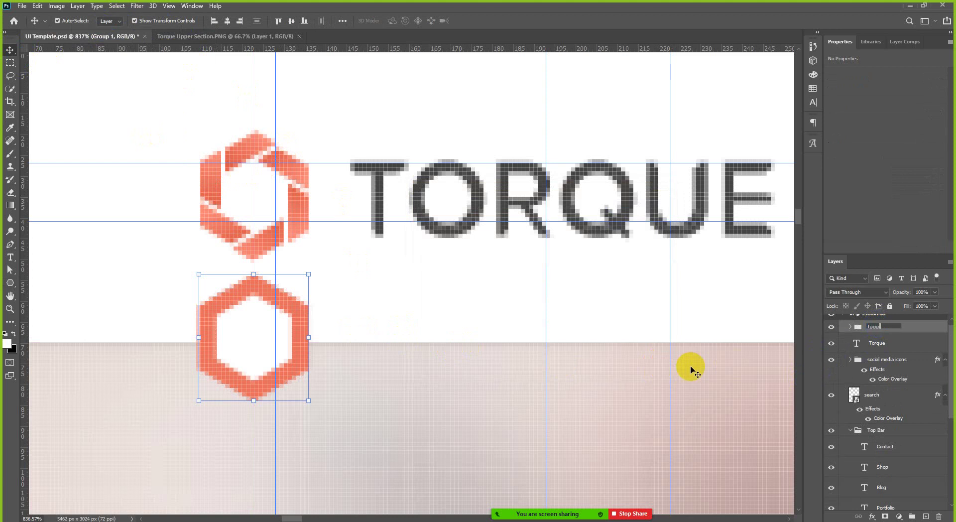
{"action": "key", "text": "Return"}
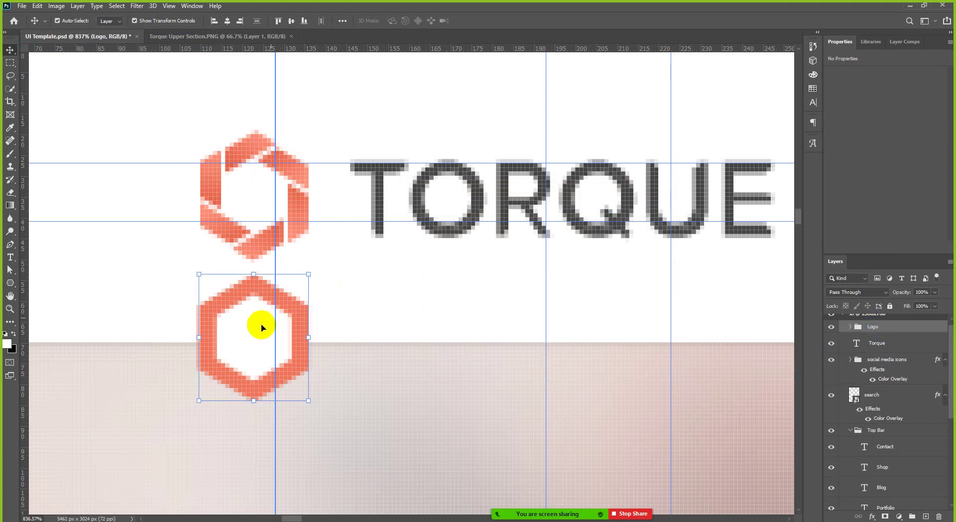
Step: Move the Logo group's hexagons over the original orange icon beside TORQUE and collapse the group
{"action": "left_click_drag", "start_coordinate": [261, 327], "coordinate": [270, 193]}
{"action": "scroll", "coordinate": [309, 195], "scroll_direction": "down", "scroll_amount": 8}
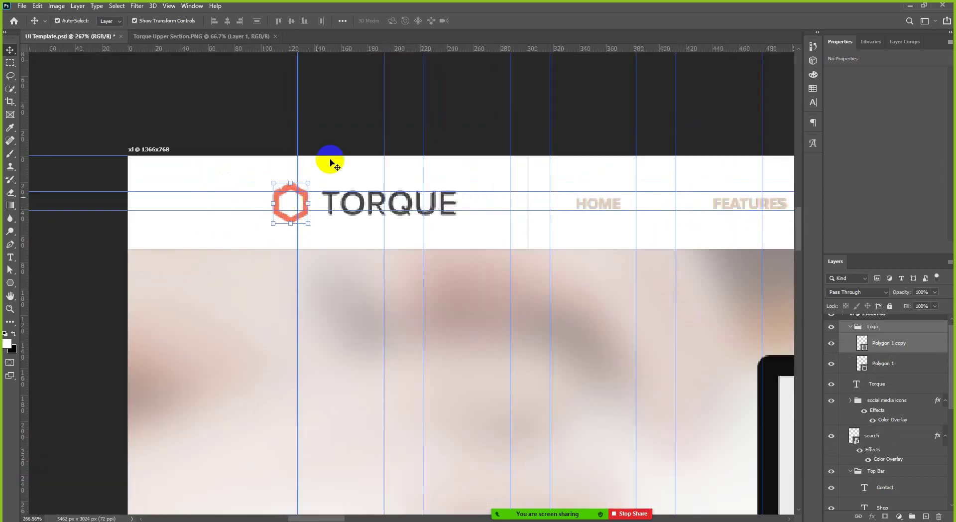
{"action": "left_click", "coordinate": [351, 129]}
{"action": "scroll", "coordinate": [886, 450], "scroll_direction": "up", "scroll_amount": 1}
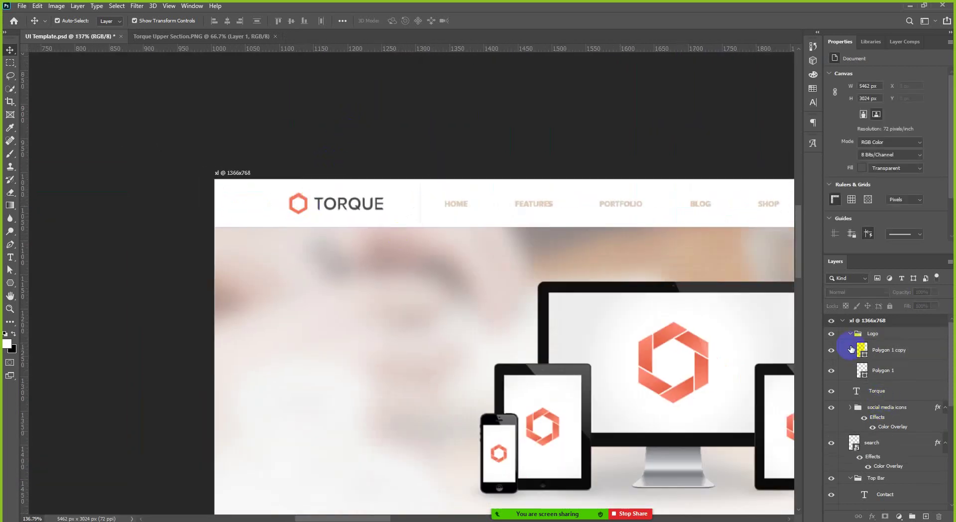
{"action": "left_click", "coordinate": [848, 334]}
{"action": "left_click", "coordinate": [849, 334]}
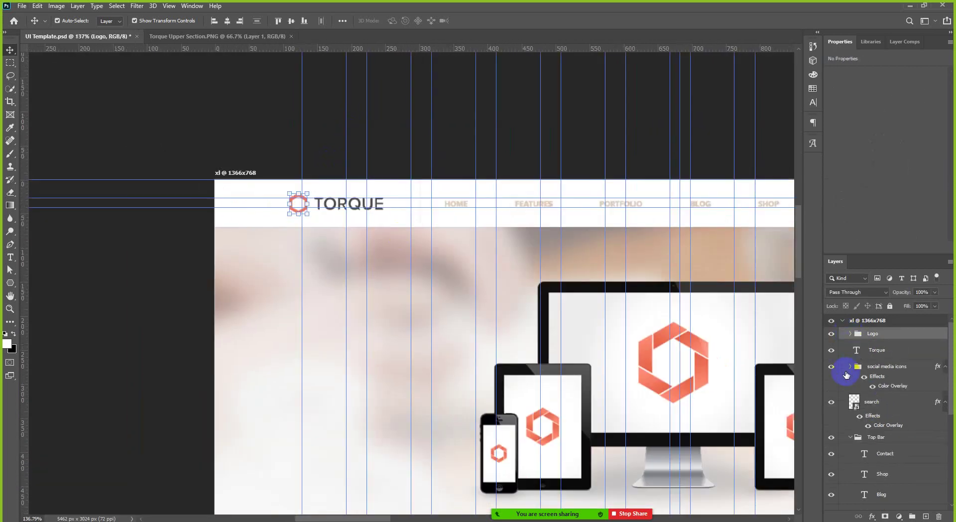
Step: Make the Menu bar layer visible and collapse the Top Bar group
{"action": "scroll", "coordinate": [847, 388], "scroll_direction": "down", "scroll_amount": 2}
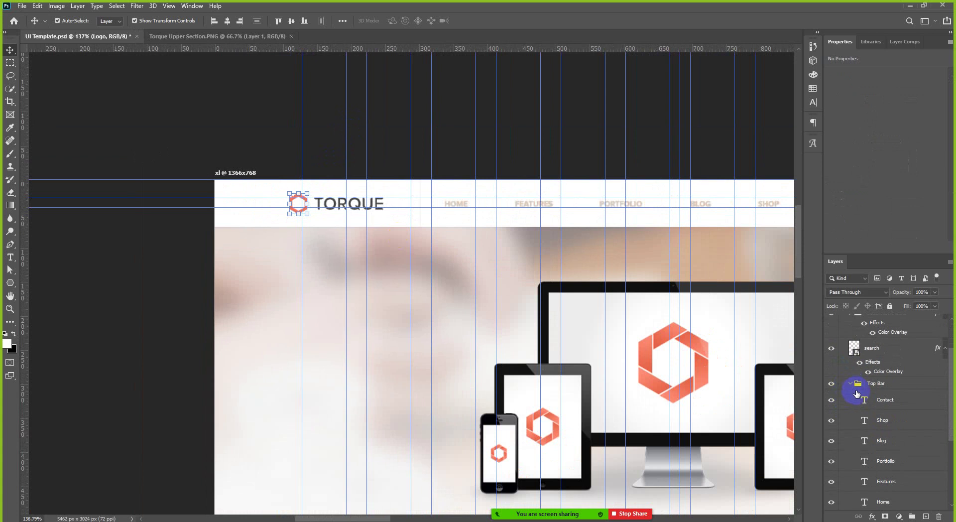
{"action": "scroll", "coordinate": [856, 393], "scroll_direction": "down", "scroll_amount": 3}
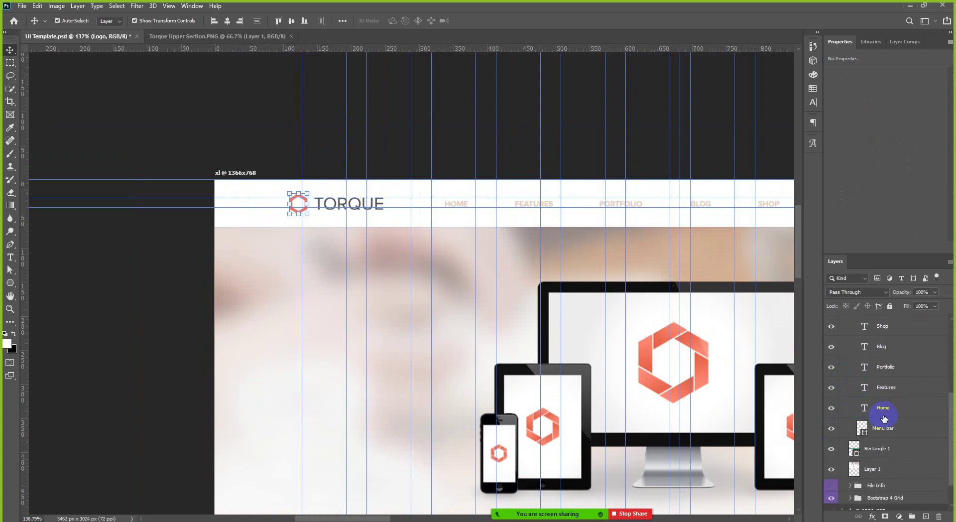
{"action": "scroll", "coordinate": [867, 398], "scroll_direction": "up", "scroll_amount": 3}
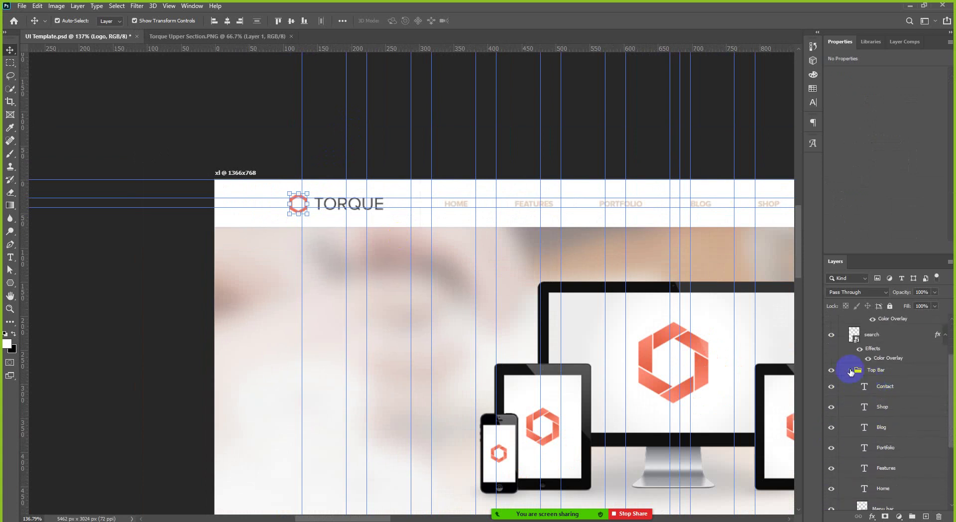
{"action": "left_click", "coordinate": [850, 370]}
{"action": "scroll", "coordinate": [862, 389], "scroll_direction": "up", "scroll_amount": 1}
{"action": "scroll", "coordinate": [864, 393], "scroll_direction": "down", "scroll_amount": 1}
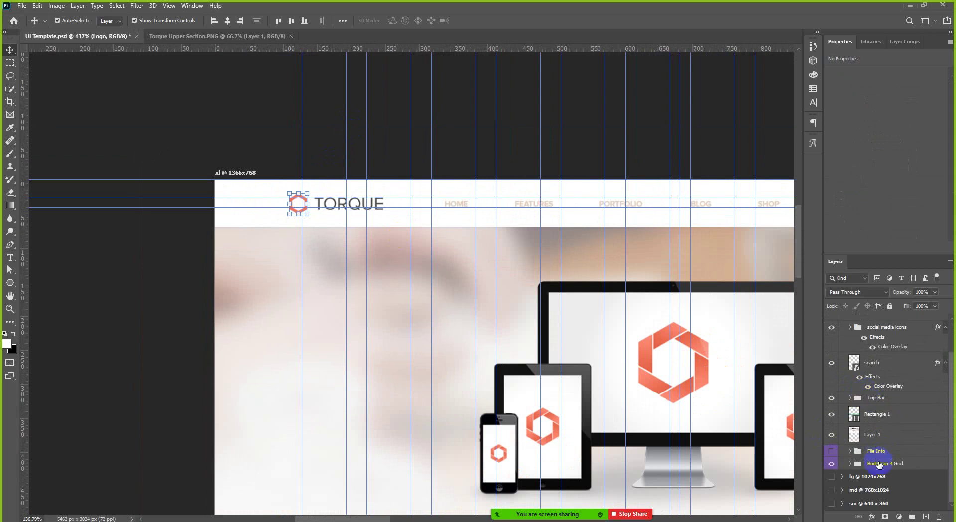
Step: Rename the reference screenshot layer, Layer 1, as Ref_Img
{"action": "left_click", "coordinate": [908, 455]}
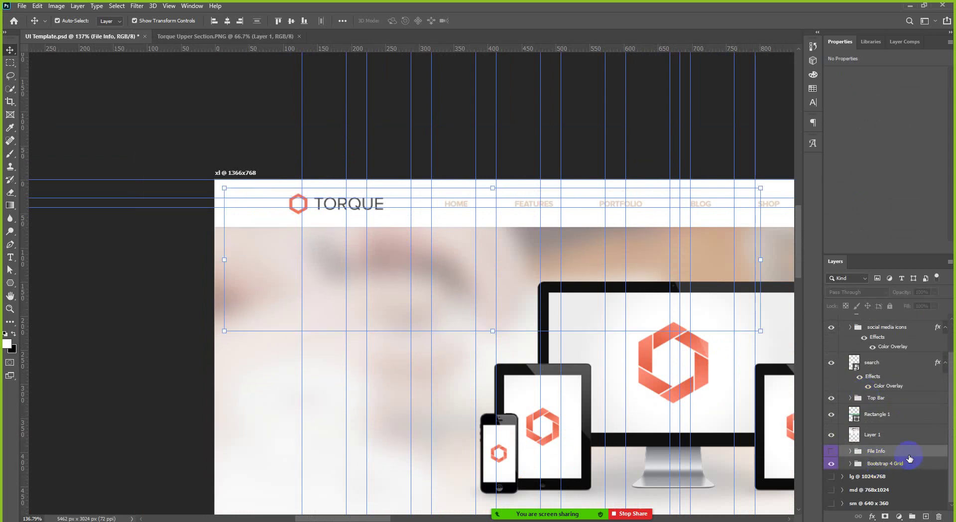
{"action": "left_click", "coordinate": [898, 505], "text": "shift"}
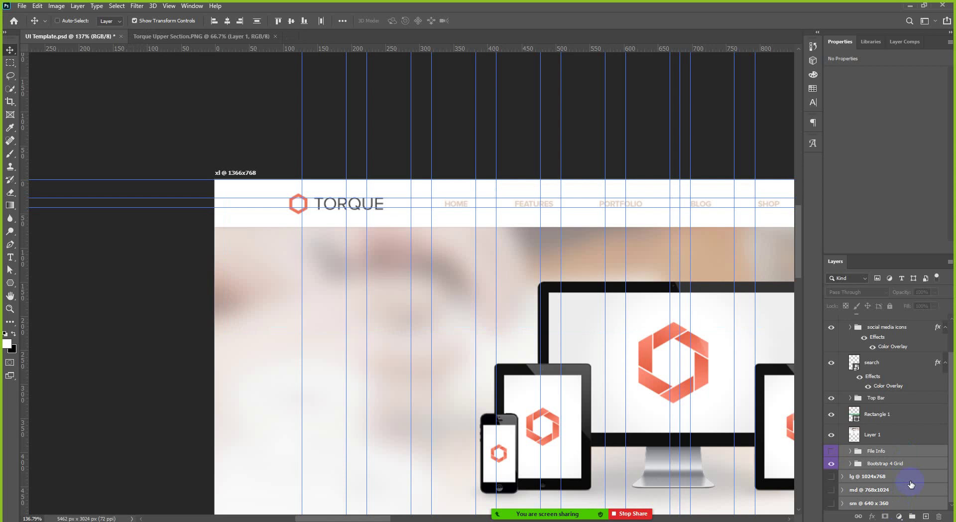
{"action": "left_click", "coordinate": [898, 442]}
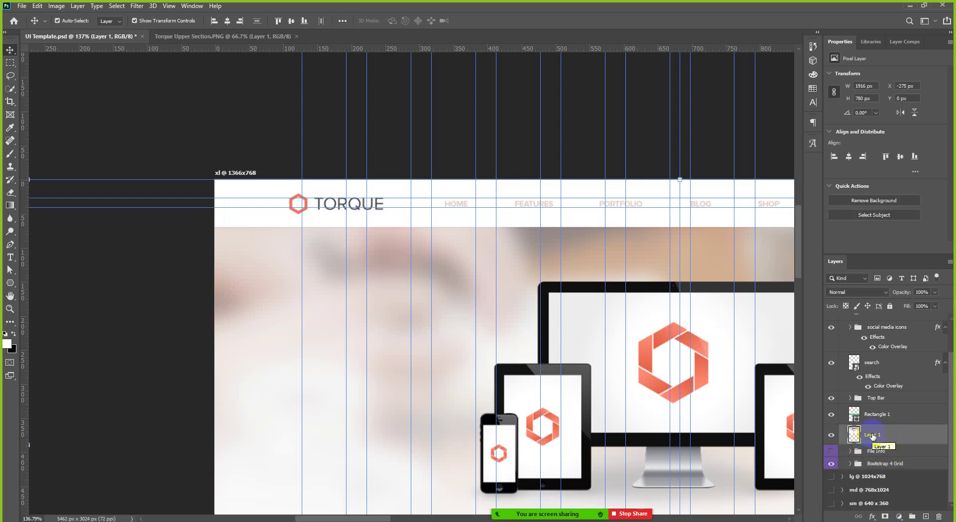
{"action": "scroll", "coordinate": [353, 334], "scroll_direction": "down", "scroll_amount": 6}
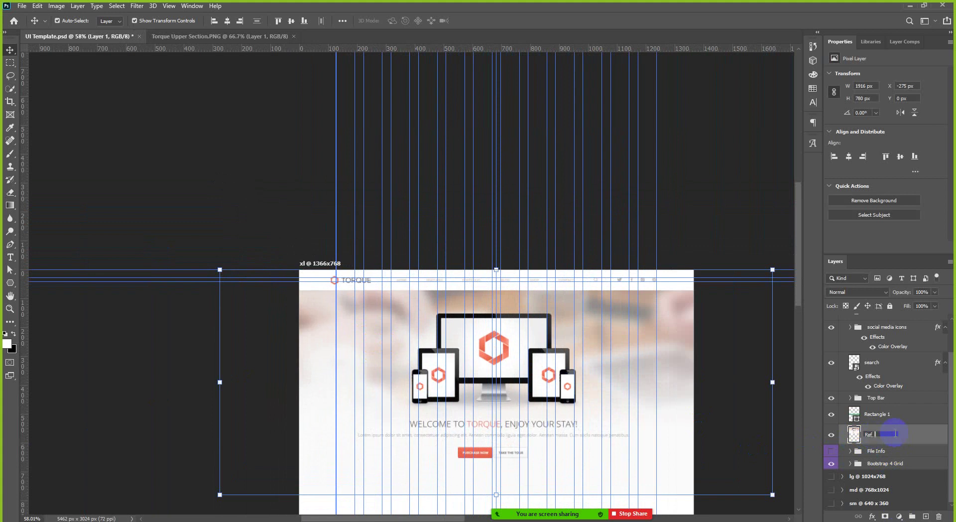
{"action": "key", "text": "Return"}
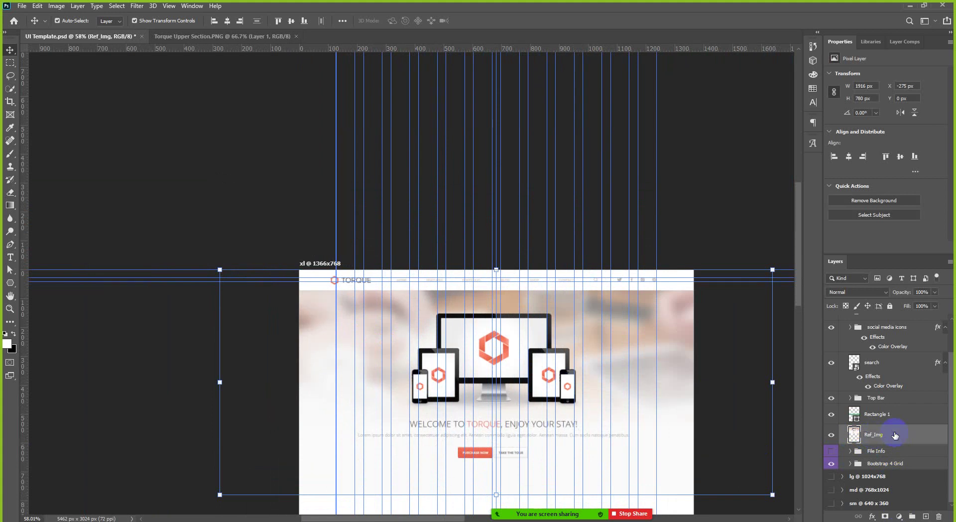
Step: Move the Logo group, Torque text, social media icons group and search layer into the Top Bar group
{"action": "scroll", "coordinate": [487, 364], "scroll_direction": "up", "scroll_amount": 3}
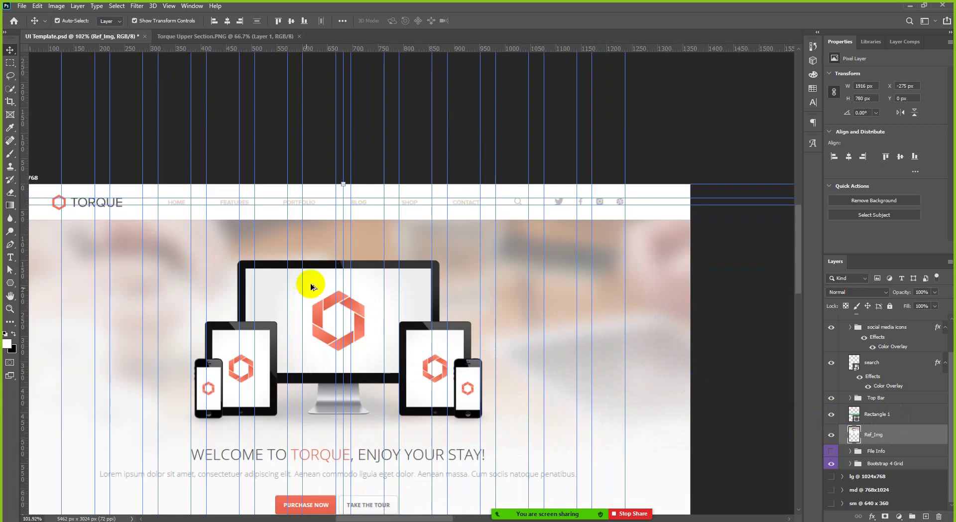
{"action": "scroll", "coordinate": [309, 284], "scroll_direction": "up", "scroll_amount": 3}
{"action": "scroll", "coordinate": [505, 229], "scroll_direction": "down", "scroll_amount": 2}
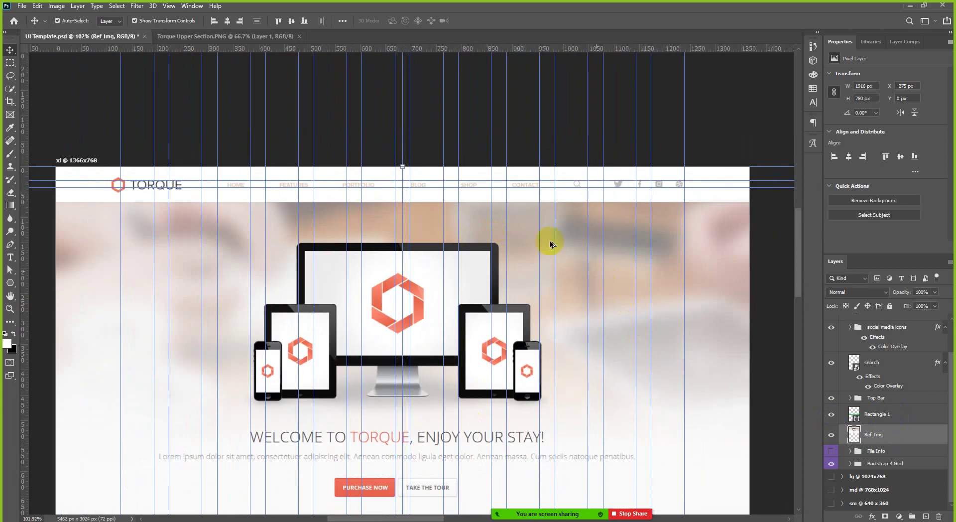
{"action": "scroll", "coordinate": [548, 239], "scroll_direction": "down", "scroll_amount": 1}
{"action": "scroll", "coordinate": [896, 431], "scroll_direction": "up", "scroll_amount": 2}
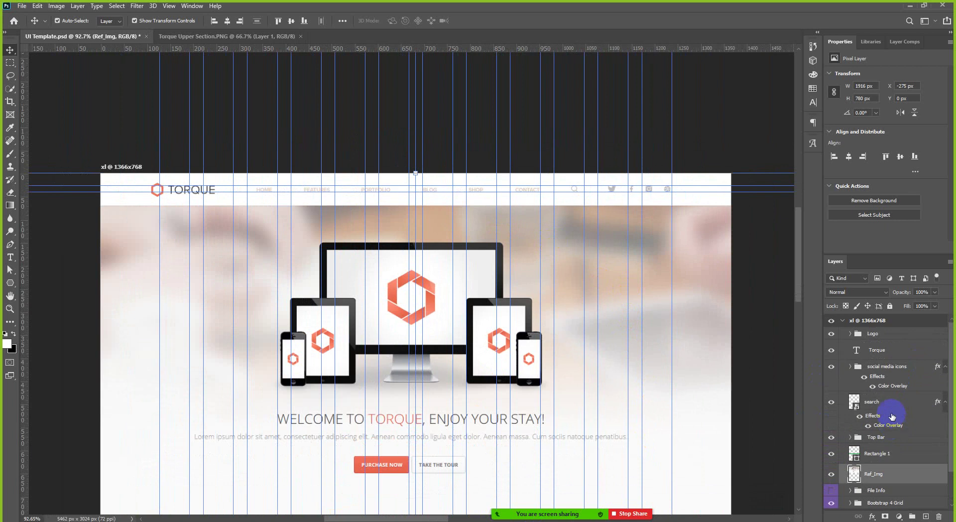
{"action": "left_click", "coordinate": [889, 403]}
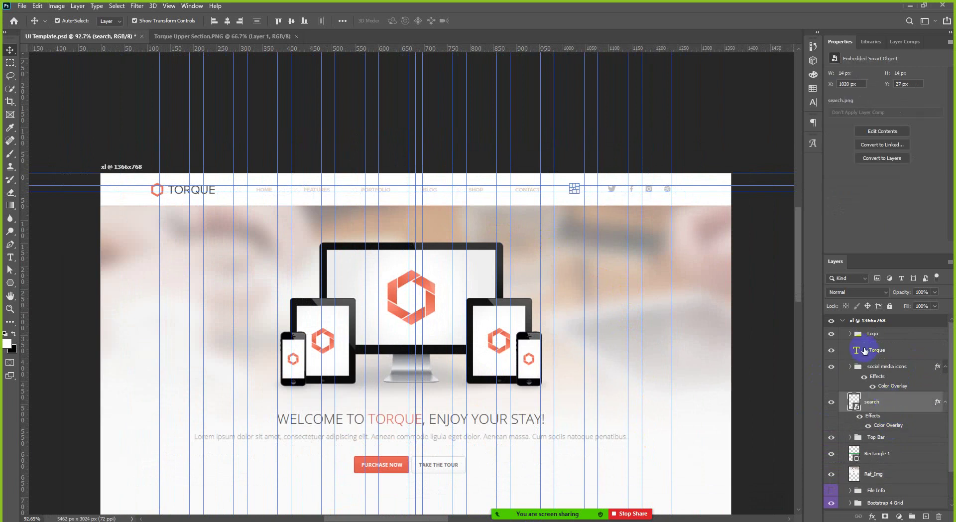
{"action": "left_click", "coordinate": [893, 367]}
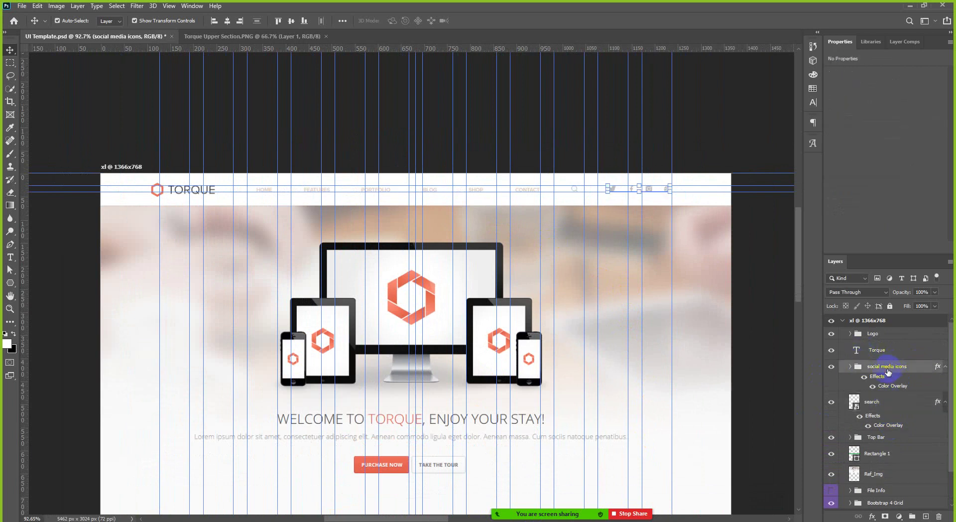
{"action": "mouse_move", "coordinate": [868, 397]}
{"action": "left_mouse_down"}
{"action": "mouse_move", "coordinate": [853, 402]}
{"action": "mouse_move", "coordinate": [862, 406]}
{"action": "left_mouse_up"}
{"action": "left_click", "coordinate": [895, 403]}
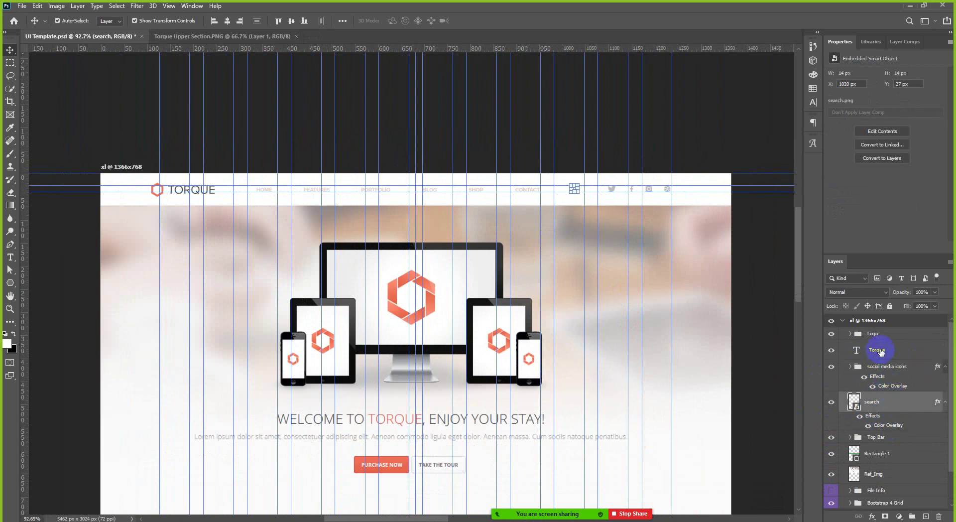
{"action": "left_click", "coordinate": [879, 351]}
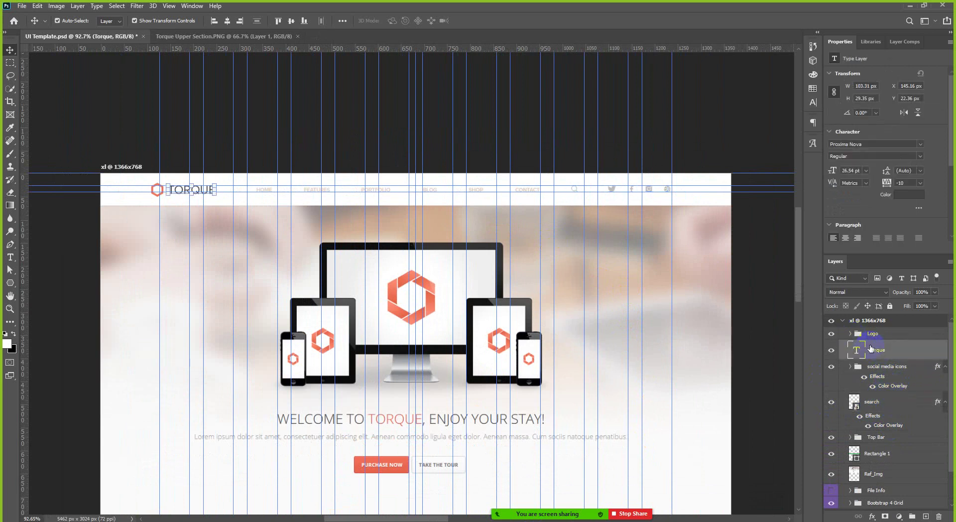
{"action": "left_click", "coordinate": [879, 338]}
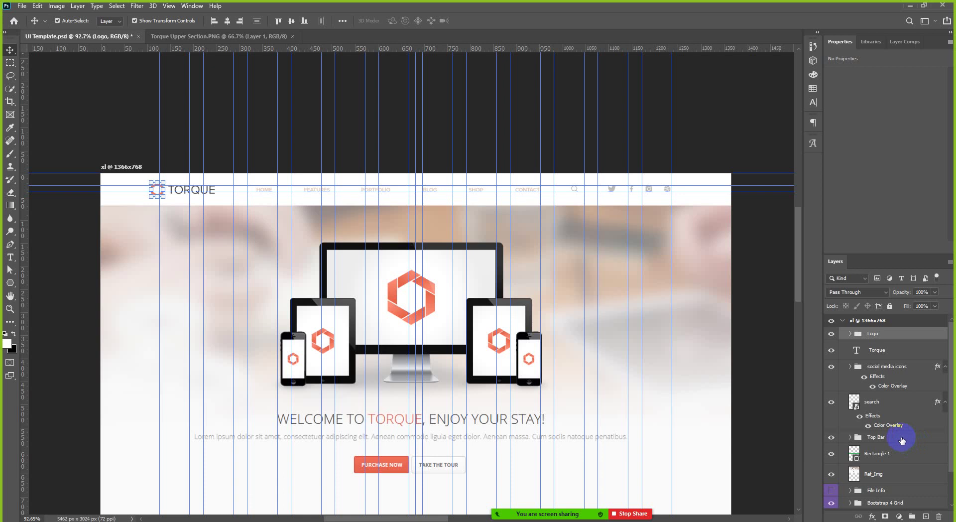
{"action": "left_click", "coordinate": [890, 401], "text": "shift"}
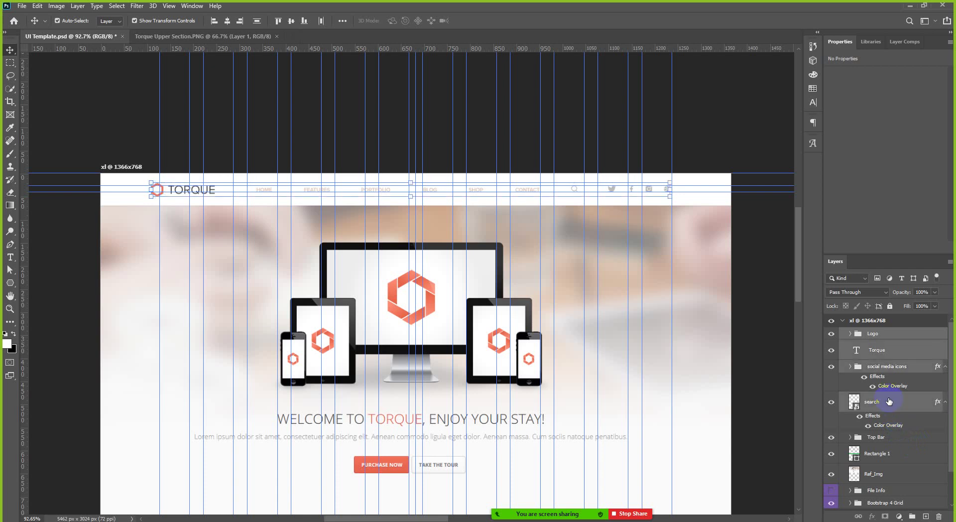
{"action": "left_click_drag", "start_coordinate": [887, 410], "coordinate": [890, 439]}
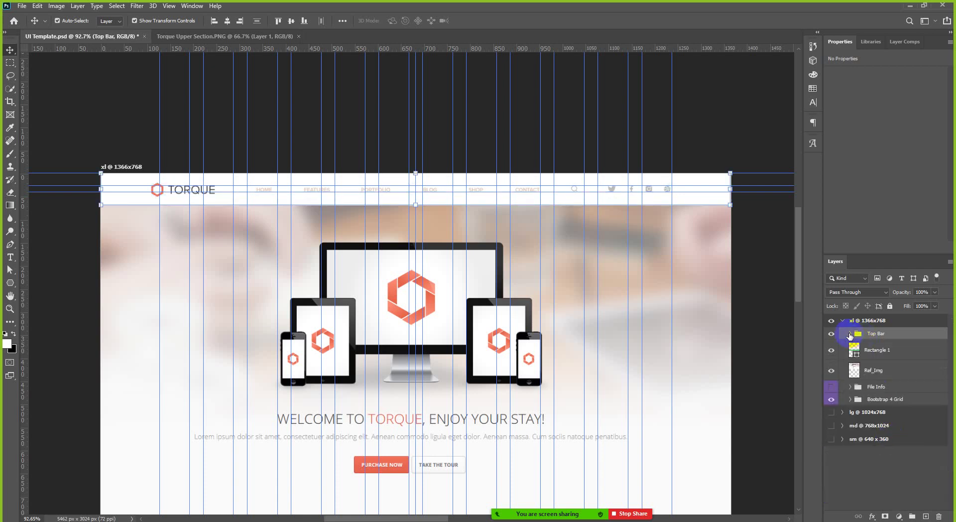
Step: Hide the Ref_Img layer and examine the rebuilt header by itself, from the logo to the social media icons
{"action": "left_click", "coordinate": [766, 292]}
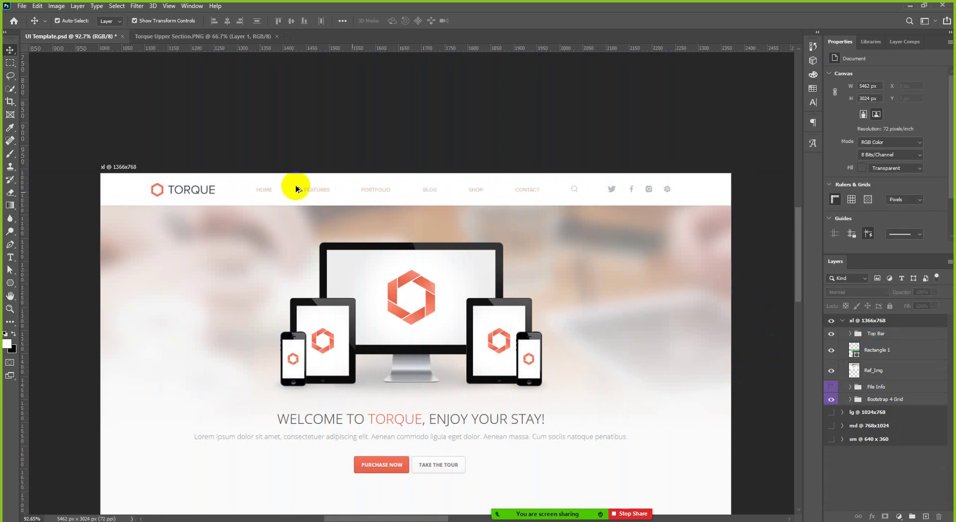
{"action": "scroll", "coordinate": [135, 160], "scroll_direction": "up", "scroll_amount": 2}
{"action": "left_click_drag", "start_coordinate": [134, 160], "coordinate": [233, 210]}
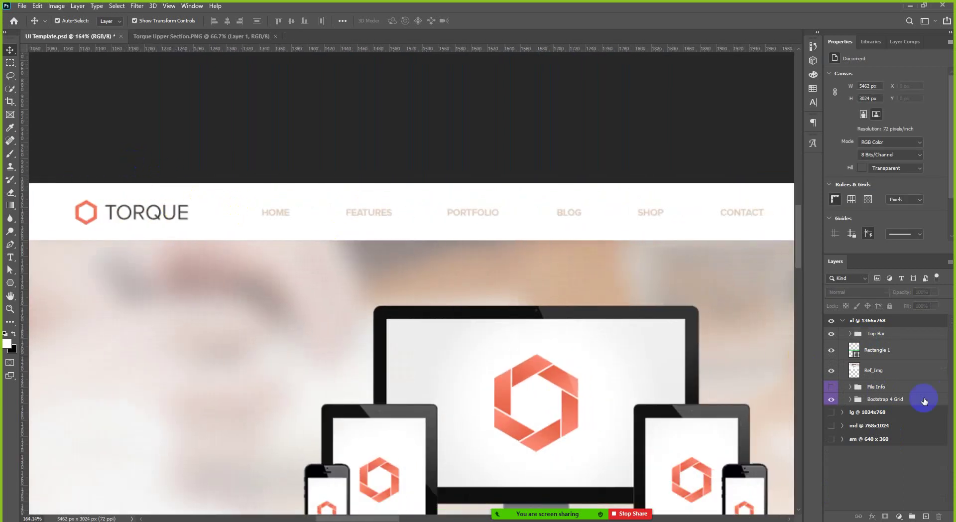
{"action": "left_click", "coordinate": [830, 372]}
{"action": "scroll", "coordinate": [531, 324], "scroll_direction": "down", "scroll_amount": 2}
{"action": "scroll", "coordinate": [273, 267], "scroll_direction": "up", "scroll_amount": 3}
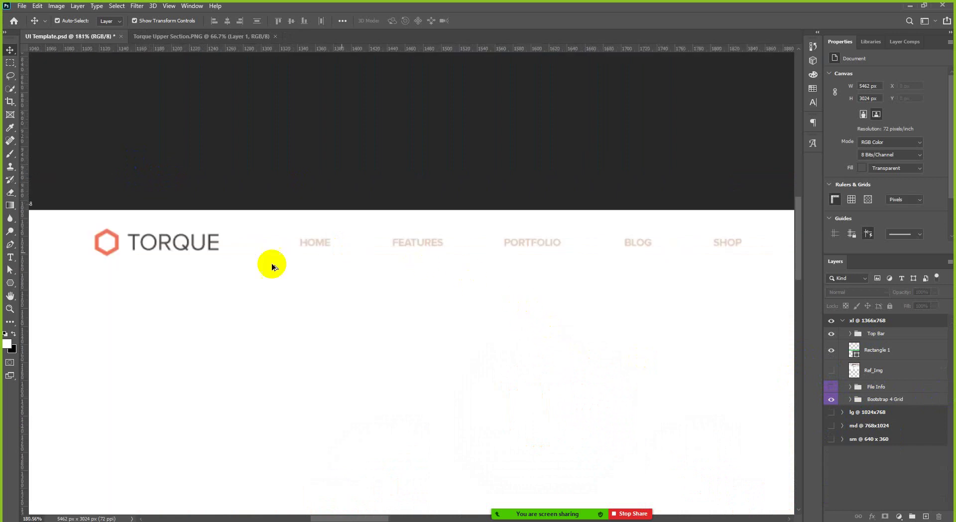
{"action": "scroll", "coordinate": [399, 262], "scroll_direction": "up", "scroll_amount": 2}
{"action": "scroll", "coordinate": [351, 270], "scroll_direction": "down", "scroll_amount": 4}
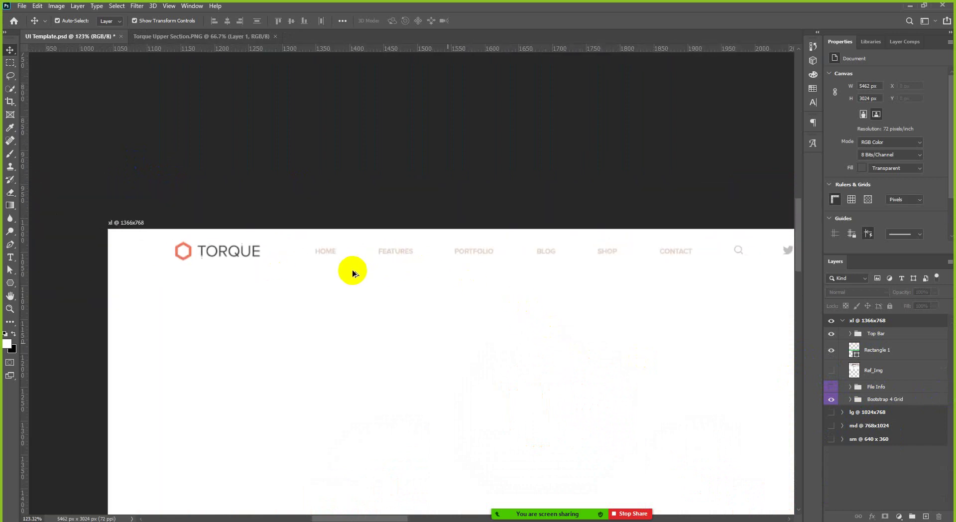
{"action": "scroll", "coordinate": [690, 269], "scroll_direction": "down", "scroll_amount": 3}
{"action": "scroll", "coordinate": [767, 279], "scroll_direction": "up", "scroll_amount": 1}
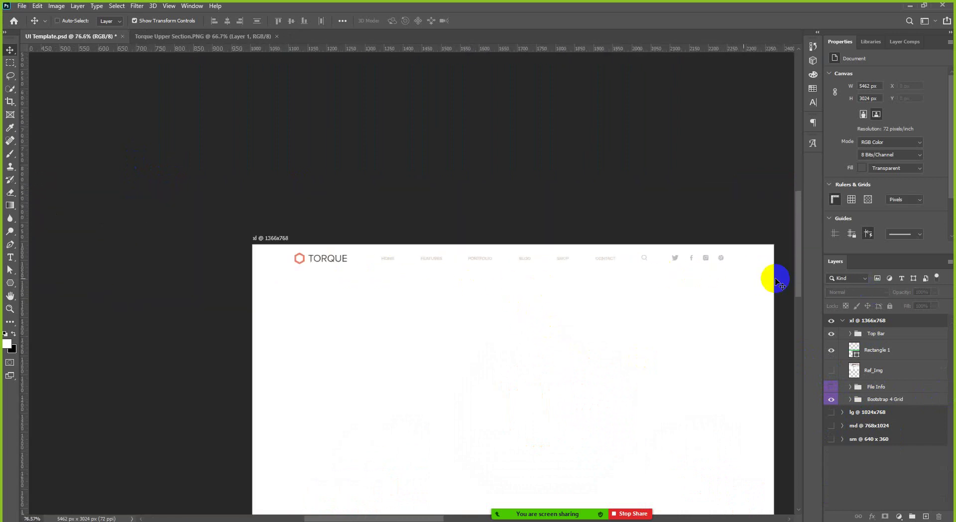
{"action": "scroll", "coordinate": [689, 273], "scroll_direction": "up", "scroll_amount": 4}
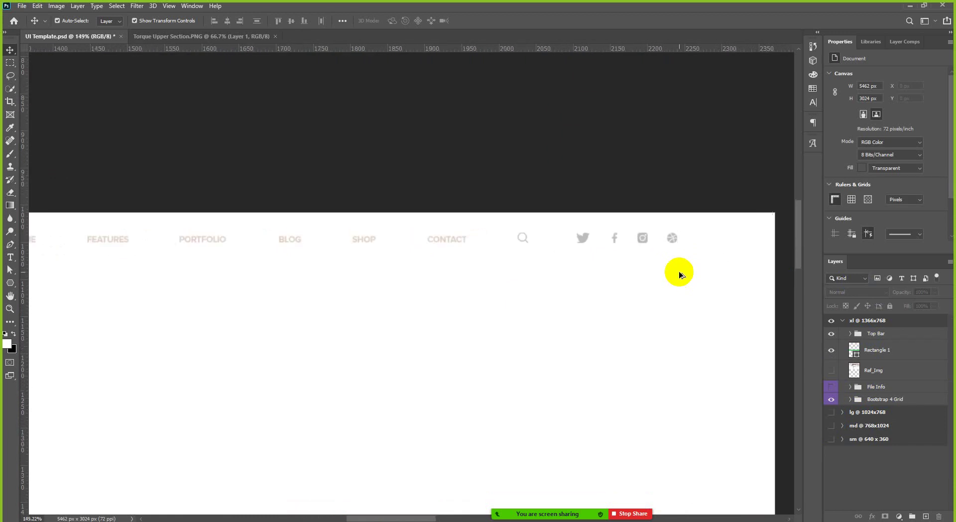
{"action": "scroll", "coordinate": [709, 235], "scroll_direction": "down", "scroll_amount": 2}
{"action": "scroll", "coordinate": [712, 239], "scroll_direction": "down", "scroll_amount": 1}
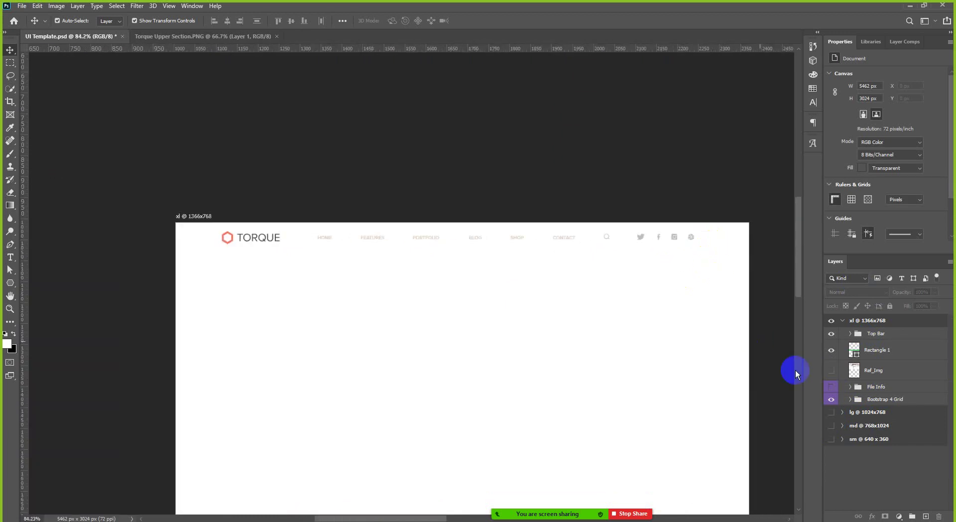
Step: Show Ref_Img, hide the Top Bar group and examine the menu text colour and icons in the original header
{"action": "left_click", "coordinate": [831, 374]}
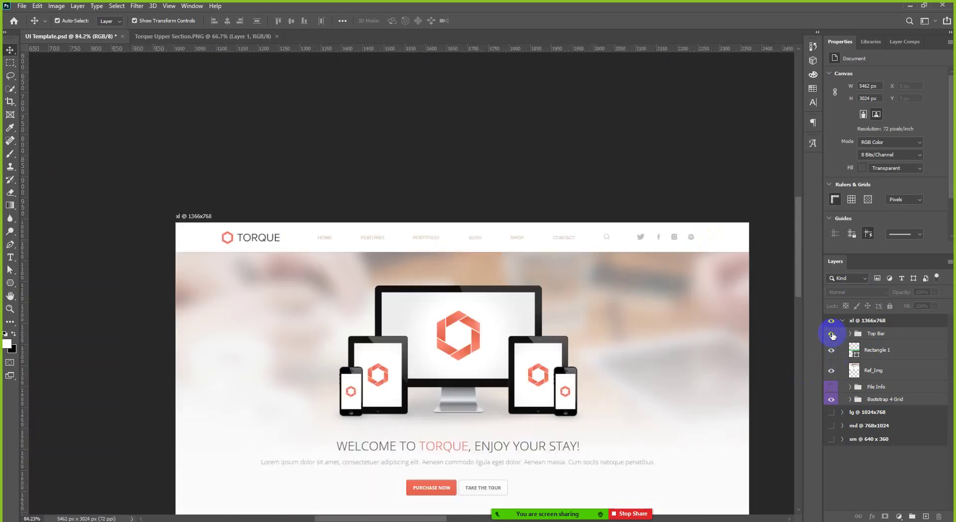
{"action": "left_click", "coordinate": [832, 333]}
{"action": "scroll", "coordinate": [339, 237], "scroll_direction": "up", "scroll_amount": 5}
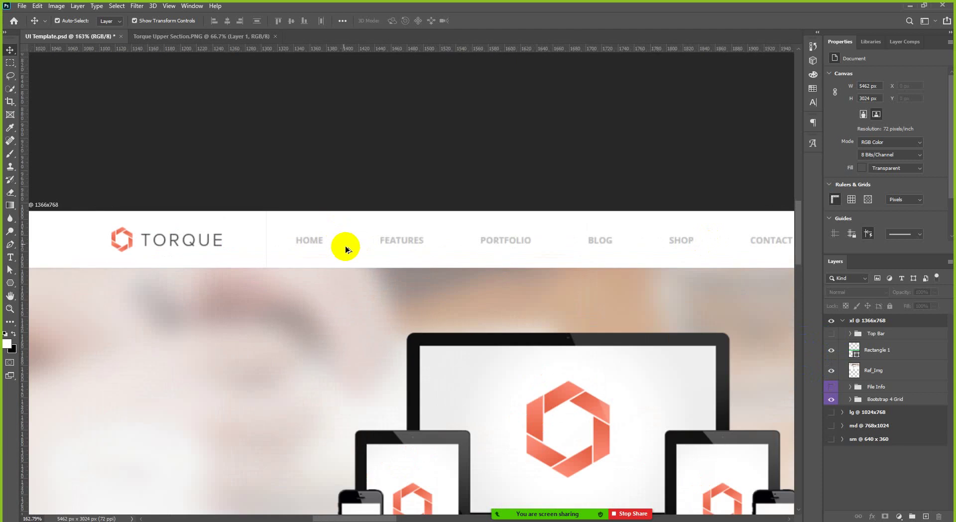
{"action": "scroll", "coordinate": [346, 249], "scroll_direction": "down", "scroll_amount": 2}
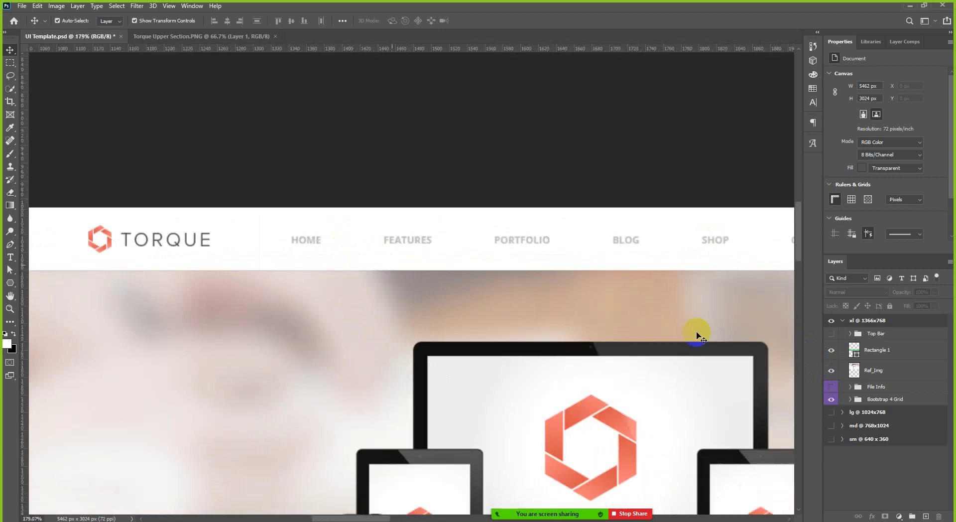
{"action": "left_click", "coordinate": [832, 337]}
{"action": "left_click", "coordinate": [831, 335]}
{"action": "scroll", "coordinate": [423, 248], "scroll_direction": "up", "scroll_amount": 5}
{"action": "scroll", "coordinate": [423, 248], "scroll_direction": "up", "scroll_amount": 3}
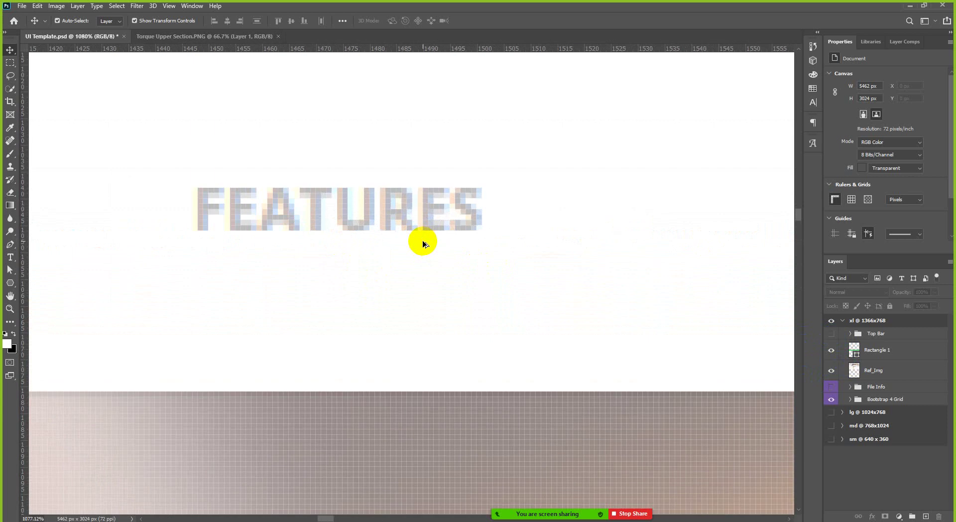
{"action": "scroll", "coordinate": [426, 221], "scroll_direction": "up", "scroll_amount": 3}
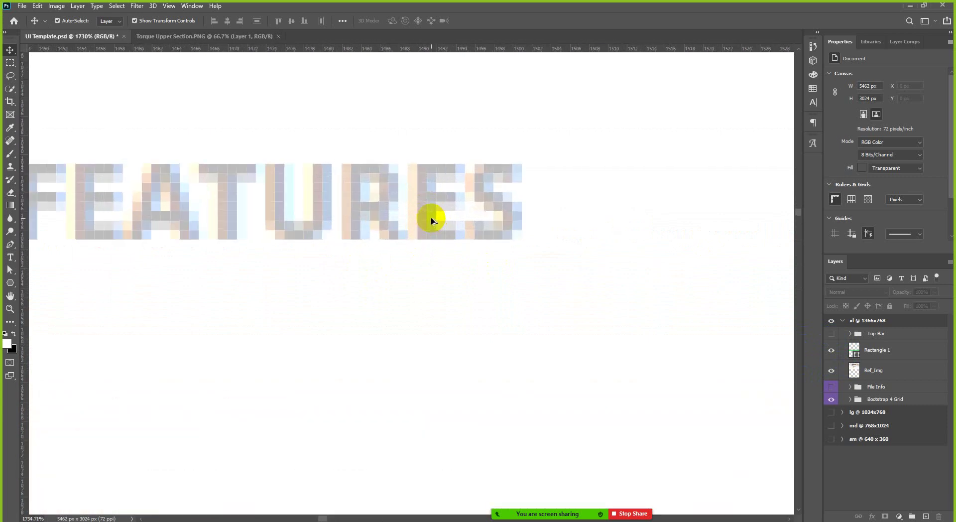
{"action": "scroll", "coordinate": [432, 221], "scroll_direction": "down", "scroll_amount": 8}
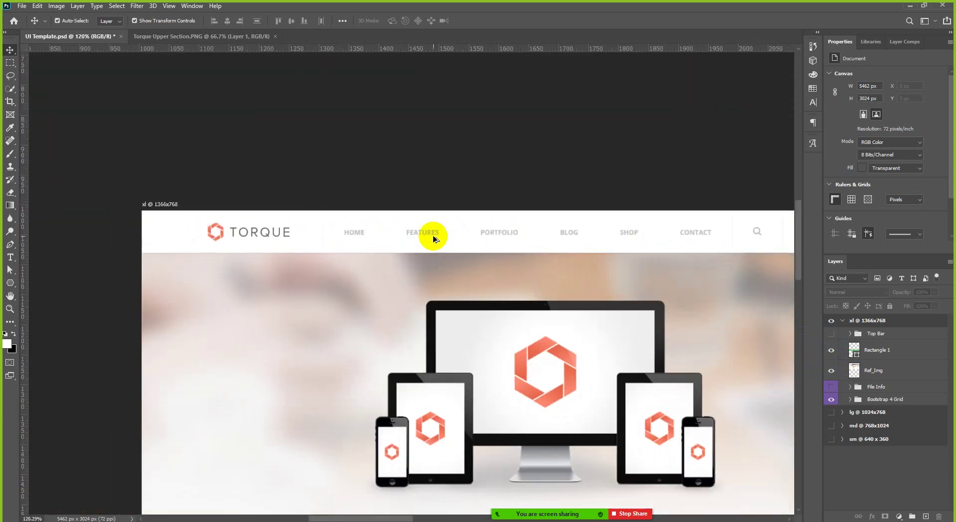
{"action": "scroll", "coordinate": [433, 239], "scroll_direction": "down", "scroll_amount": 2}
{"action": "scroll", "coordinate": [683, 224], "scroll_direction": "up", "scroll_amount": 4}
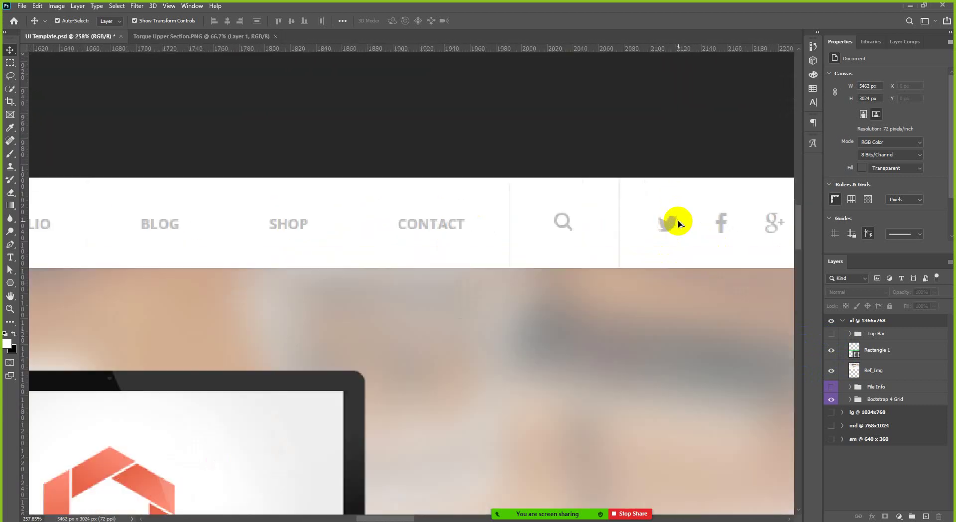
{"action": "scroll", "coordinate": [667, 224], "scroll_direction": "down", "scroll_amount": 2}
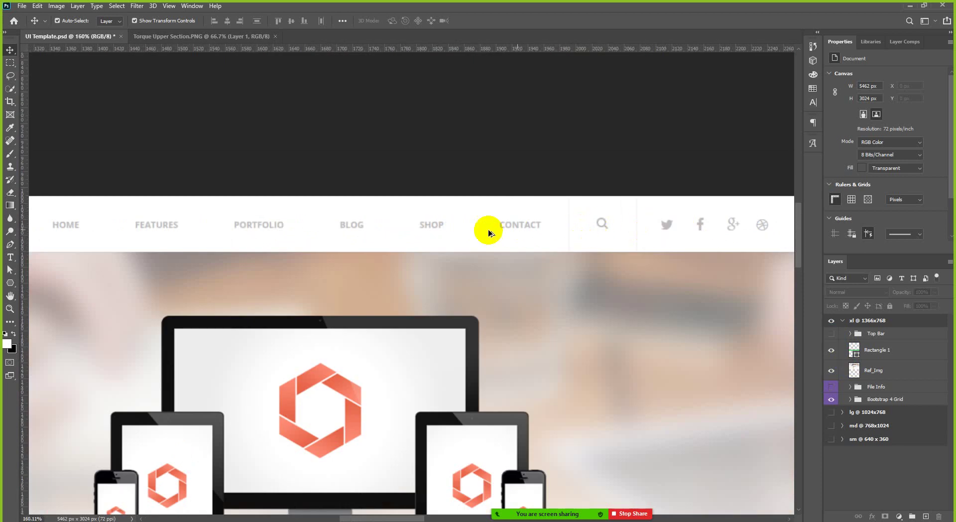
{"action": "scroll", "coordinate": [771, 338], "scroll_direction": "down", "scroll_amount": 1}
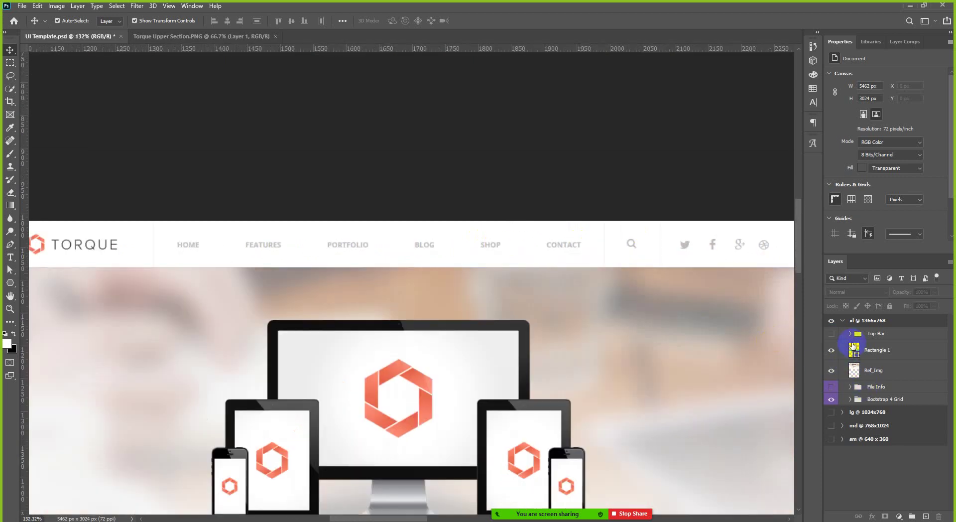
{"action": "scroll", "coordinate": [663, 249], "scroll_direction": "up", "scroll_amount": 4}
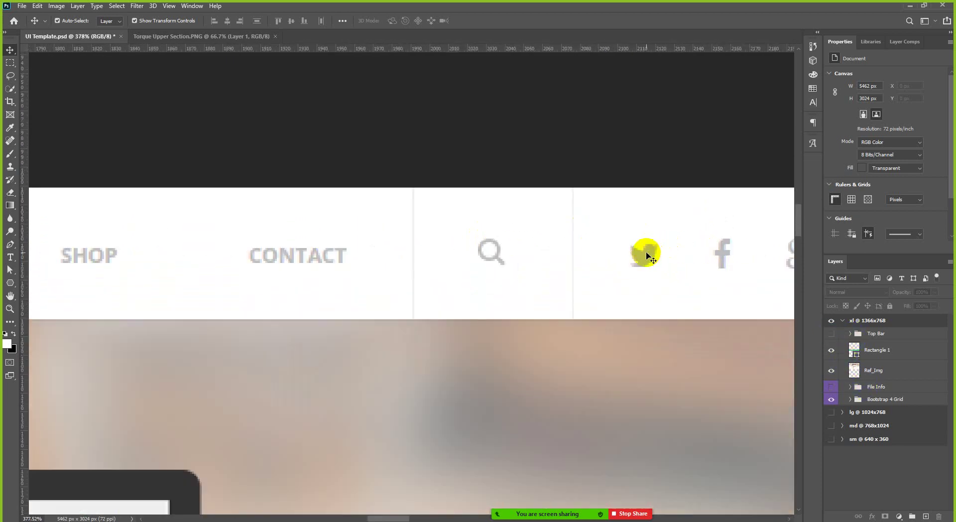
{"action": "scroll", "coordinate": [635, 314], "scroll_direction": "down", "scroll_amount": 4}
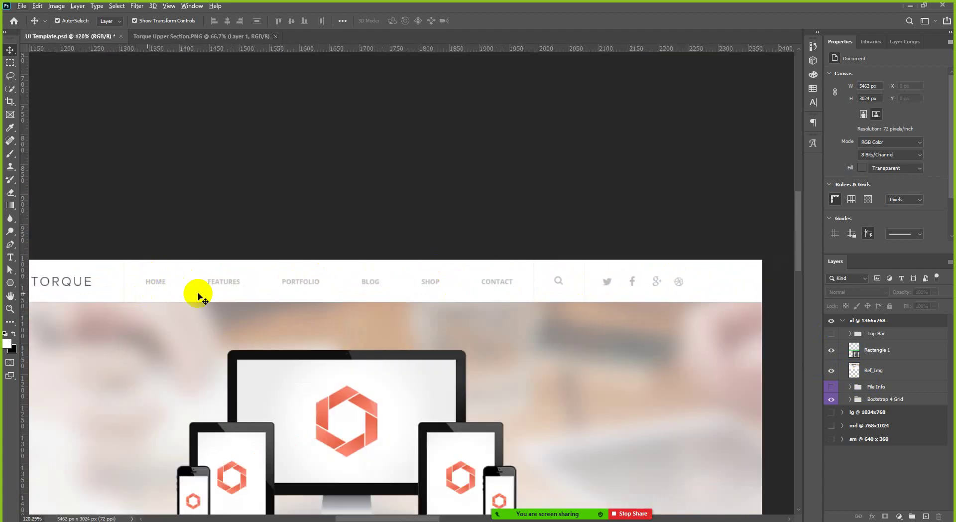
Step: Expand the Top Bar group and make it visible again
{"action": "left_click", "coordinate": [854, 351]}
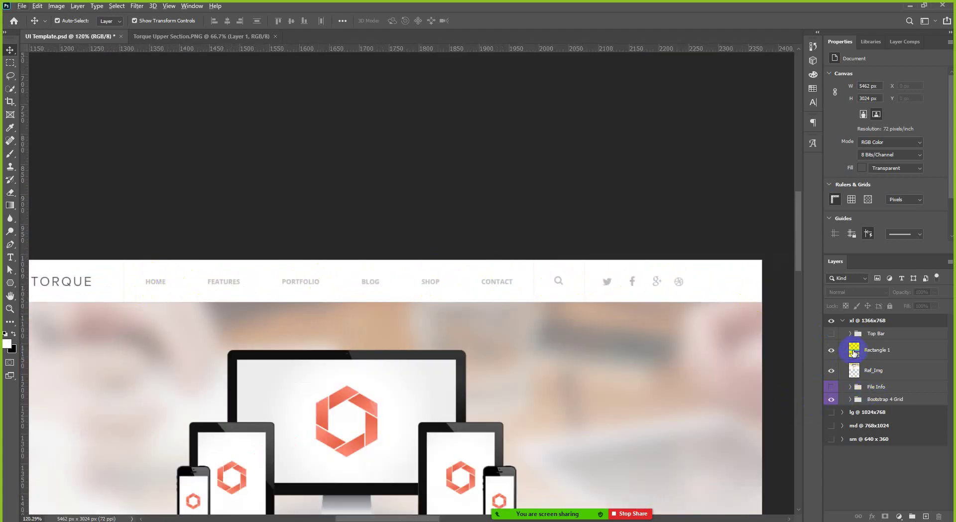
{"action": "left_click", "coordinate": [851, 334]}
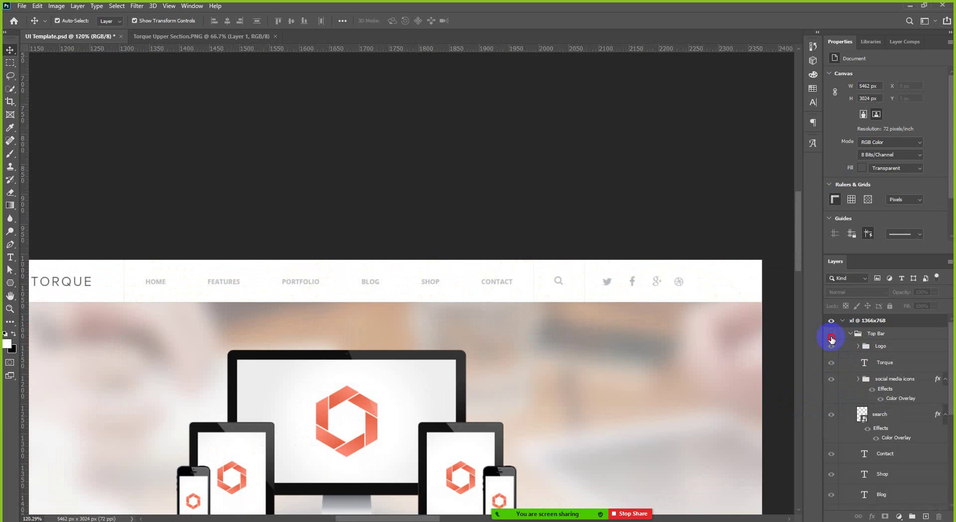
{"action": "left_click", "coordinate": [831, 342]}
Step: Group the Contact, Shop, Blog, Portfolio, Features and Home text layers and name the group Menu Text
{"action": "left_click_drag", "start_coordinate": [895, 370], "coordinate": [901, 420]}
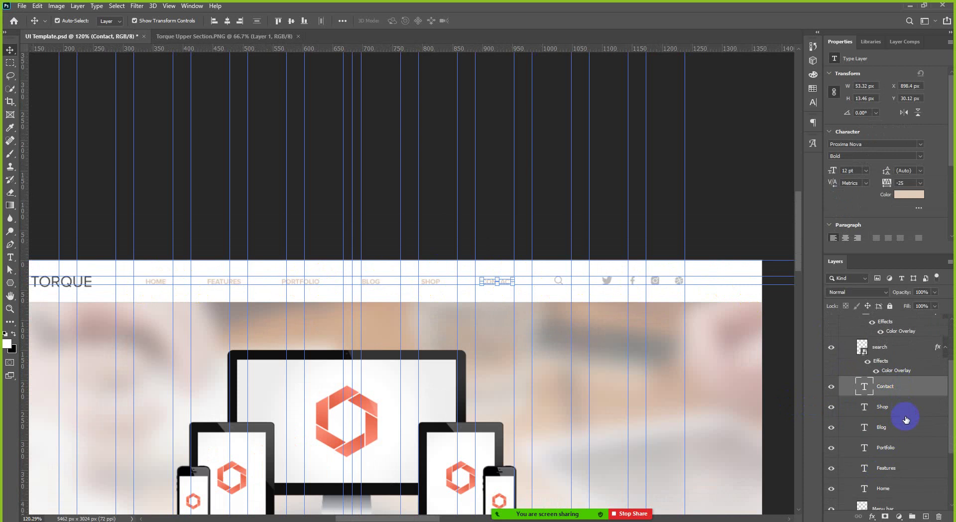
{"action": "left_click", "coordinate": [900, 424], "text": "shift"}
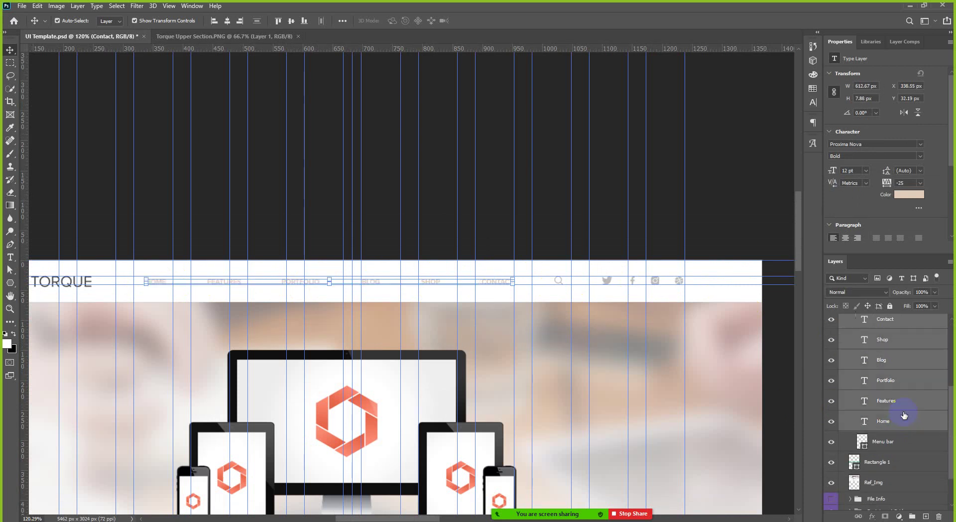
{"action": "scroll", "coordinate": [907, 412], "scroll_direction": "up", "scroll_amount": 1}
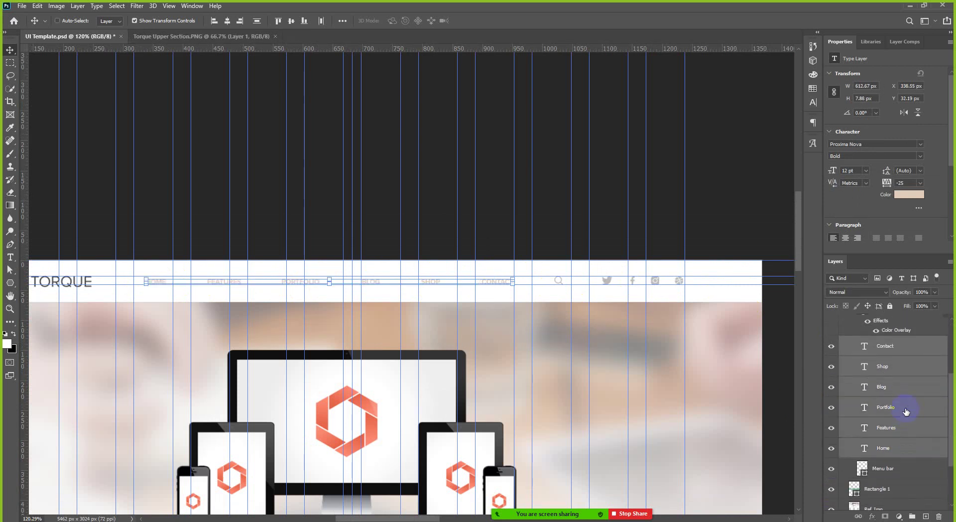
{"action": "key", "text": "ctrl+g"}
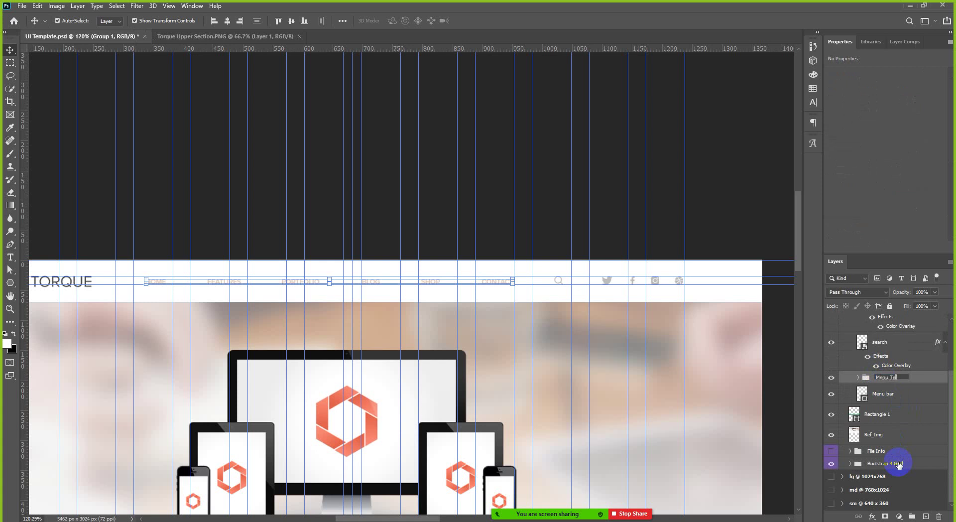
{"action": "key", "text": "Return"}
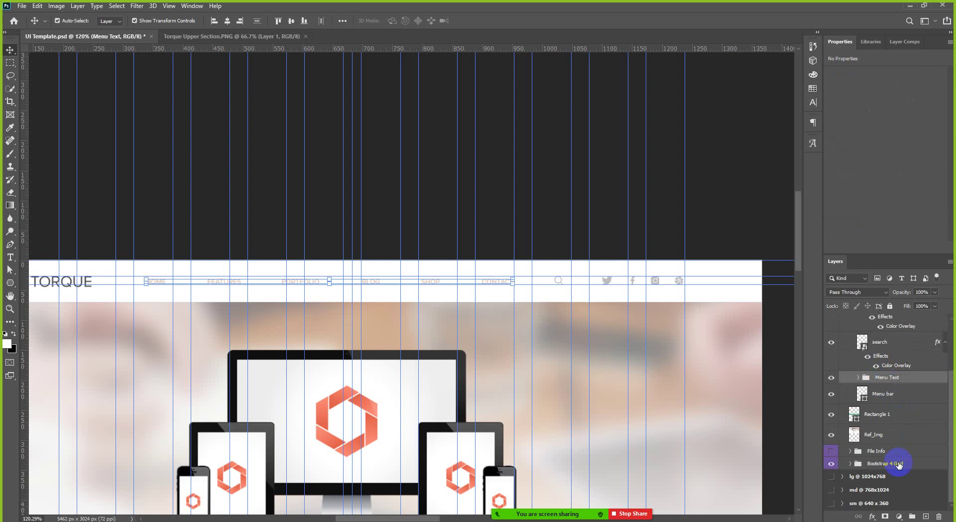
Step: Expand the Menu Text group and select all six of its text layers
{"action": "left_click", "coordinate": [857, 381]}
{"action": "left_click", "coordinate": [857, 381]}
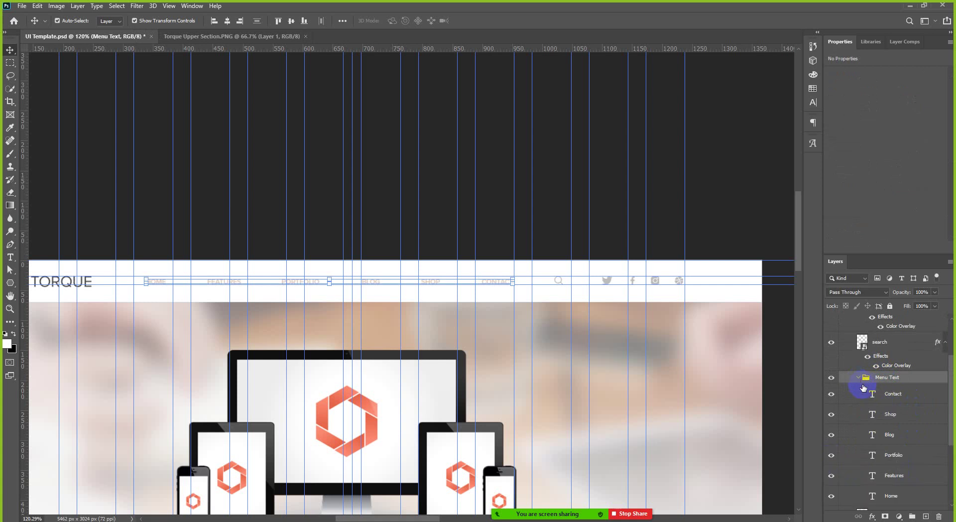
{"action": "key", "text": "alt+bracketleft"}
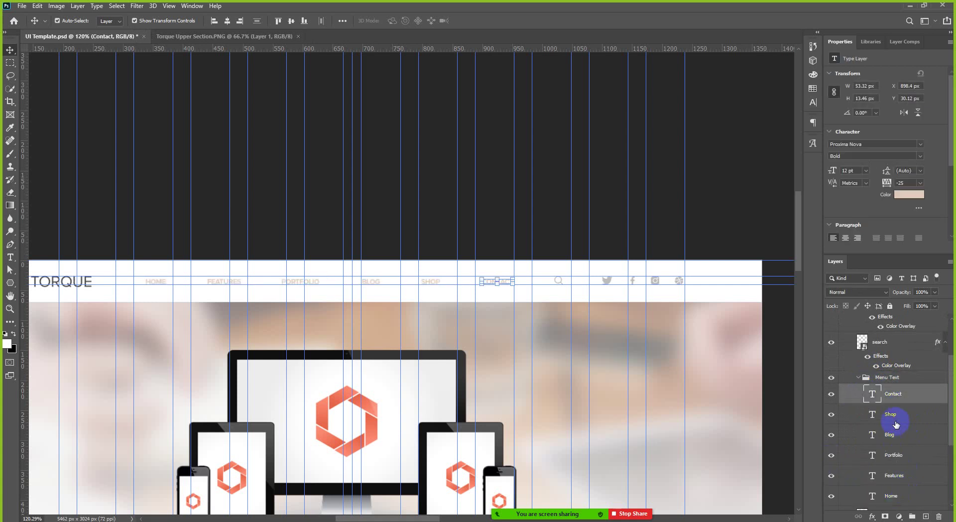
{"action": "left_click", "coordinate": [899, 488], "text": "shift"}
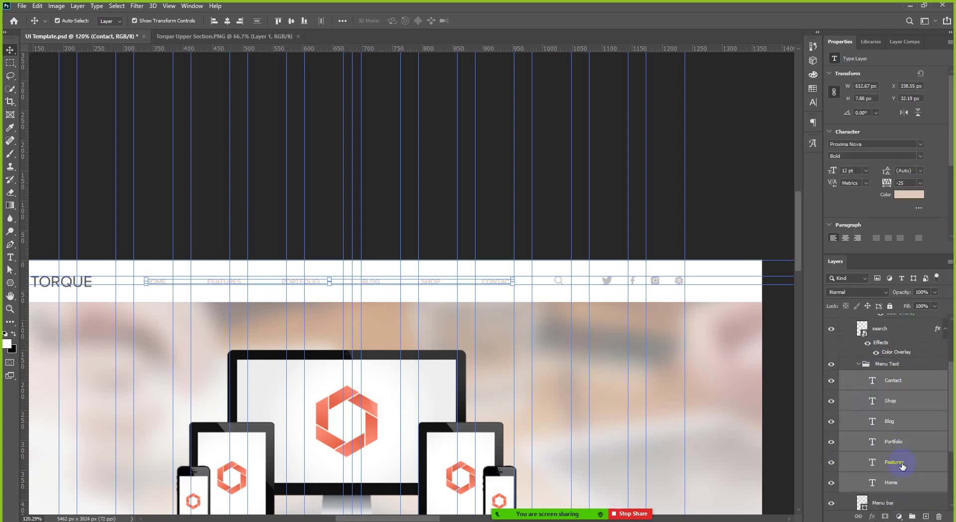
{"action": "scroll", "coordinate": [892, 320], "scroll_direction": "up", "scroll_amount": 1}
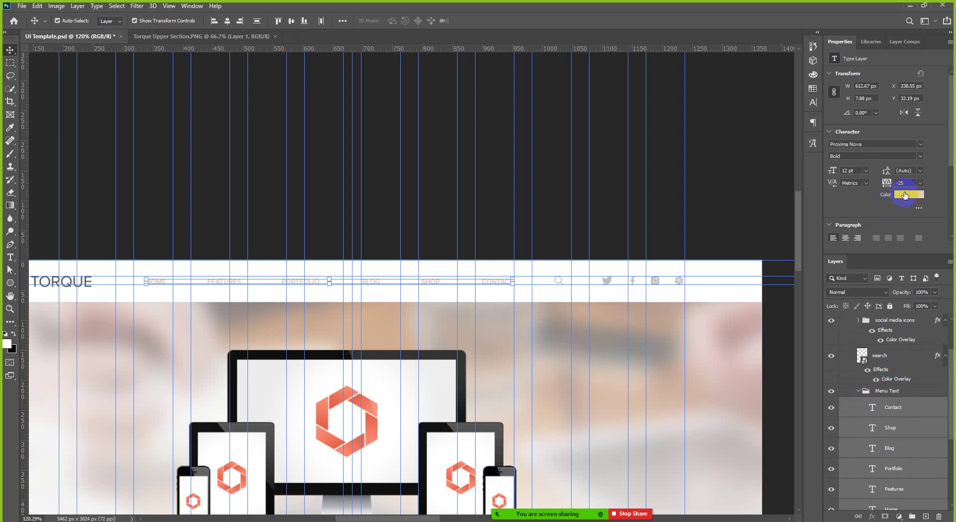
Step: Copy the hex colour bbbbbb from the search layer's Color Overlay effect and close its settings
{"action": "left_click", "coordinate": [889, 380]}
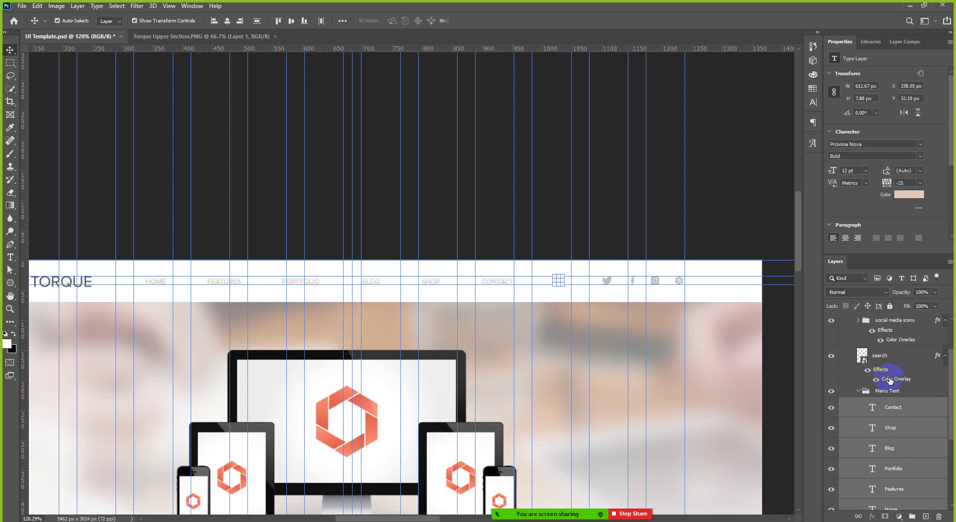
{"action": "double_click", "coordinate": [881, 377]}
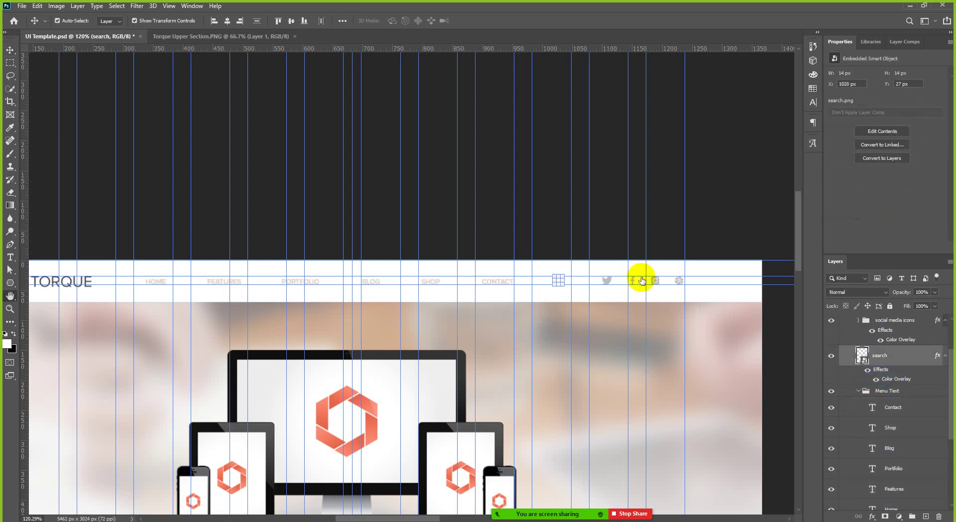
{"action": "left_click", "coordinate": [733, 155]}
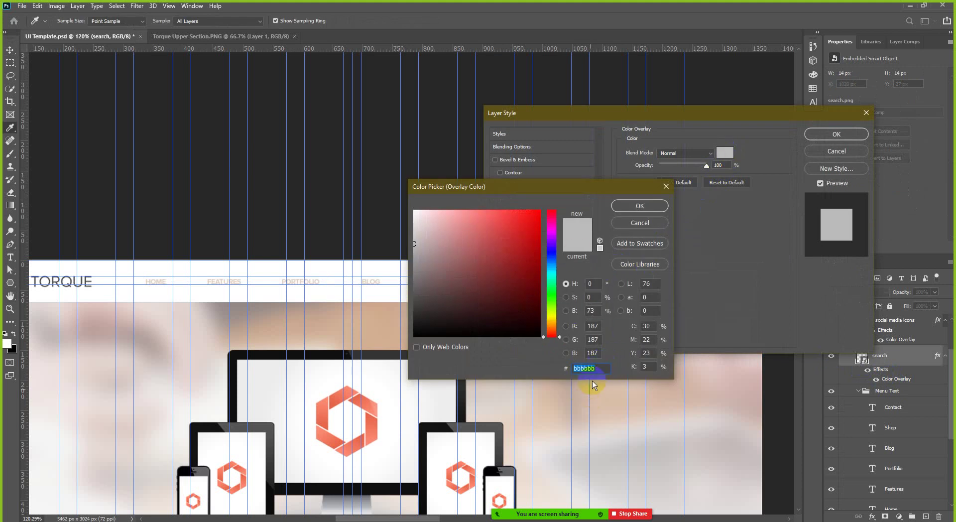
{"action": "left_click", "coordinate": [640, 207]}
{"action": "left_click", "coordinate": [822, 135]}
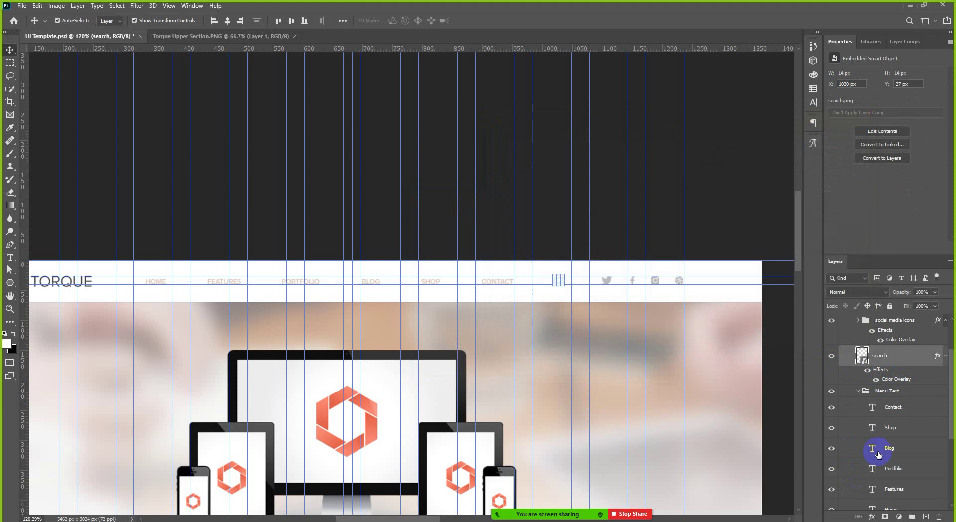
Step: Select the six Menu Text layers from Contact to Home and set their text colour to bbbbbb
{"action": "left_click", "coordinate": [890, 413]}
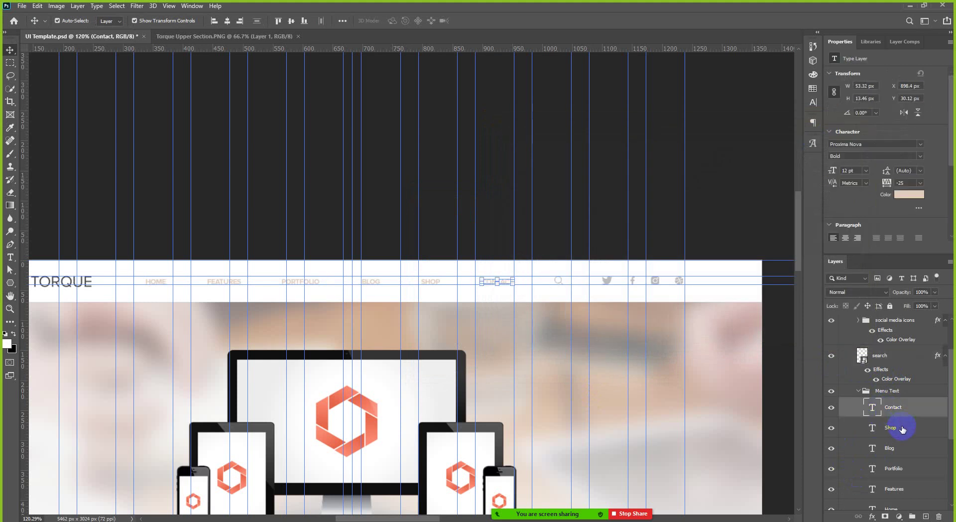
{"action": "scroll", "coordinate": [899, 425], "scroll_direction": "down", "scroll_amount": 3}
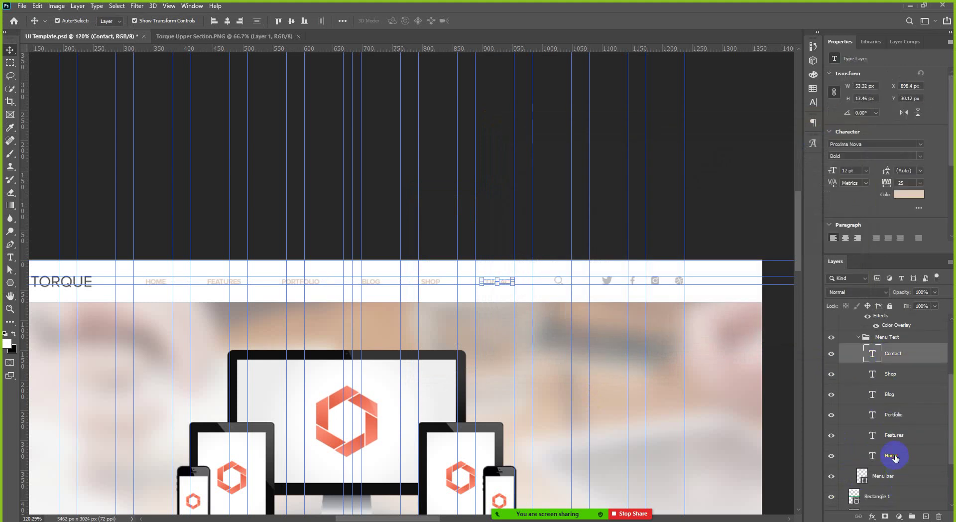
{"action": "left_click", "coordinate": [892, 456], "text": "shift"}
{"action": "left_click", "coordinate": [904, 195]}
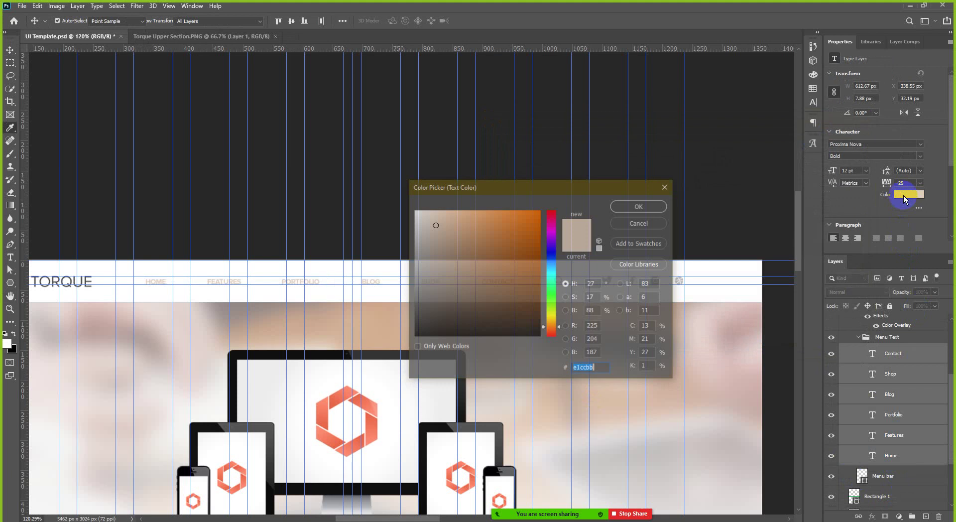
{"action": "key", "text": "ctrl+v"}
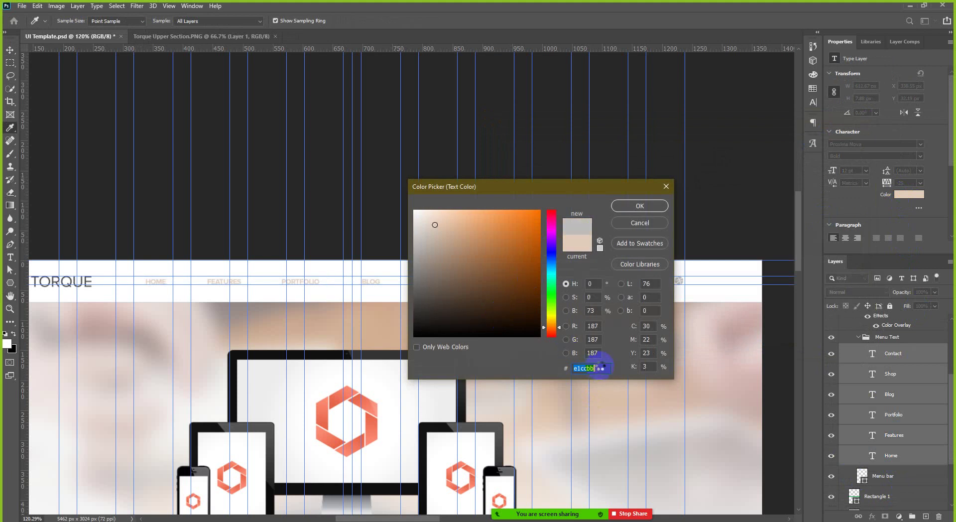
{"action": "left_click", "coordinate": [639, 207]}
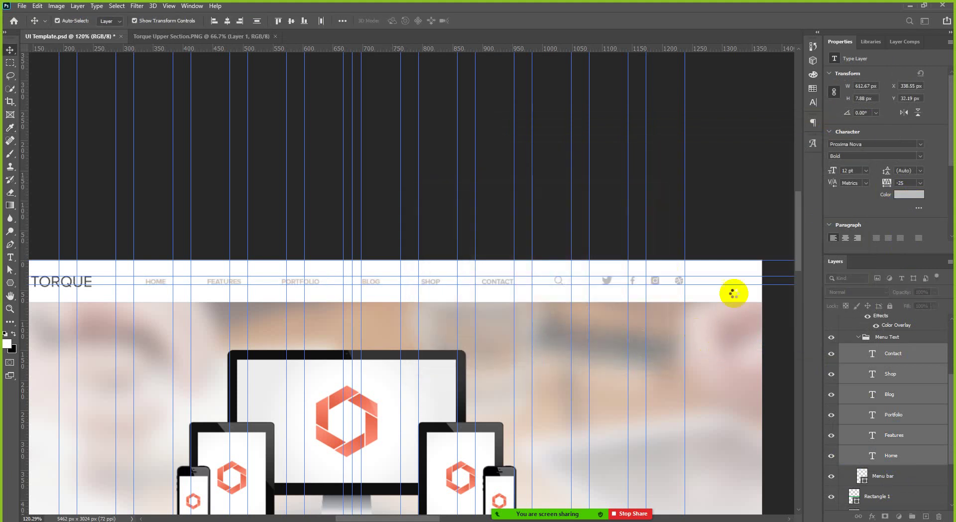
Step: Hide the guides and layer outlines and examine the header's menu text beside the search and social icons
{"action": "key", "text": "ctrl+h"}
{"action": "left_click", "coordinate": [706, 232]}
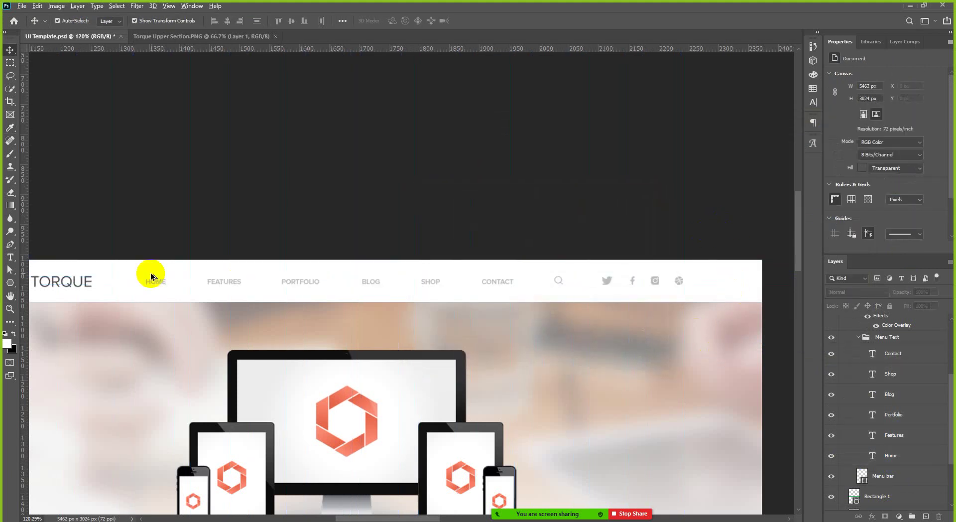
{"action": "scroll", "coordinate": [268, 293], "scroll_direction": "up", "scroll_amount": 5}
{"action": "scroll", "coordinate": [207, 322], "scroll_direction": "down", "scroll_amount": 2}
{"action": "scroll", "coordinate": [549, 350], "scroll_direction": "down", "scroll_amount": 4}
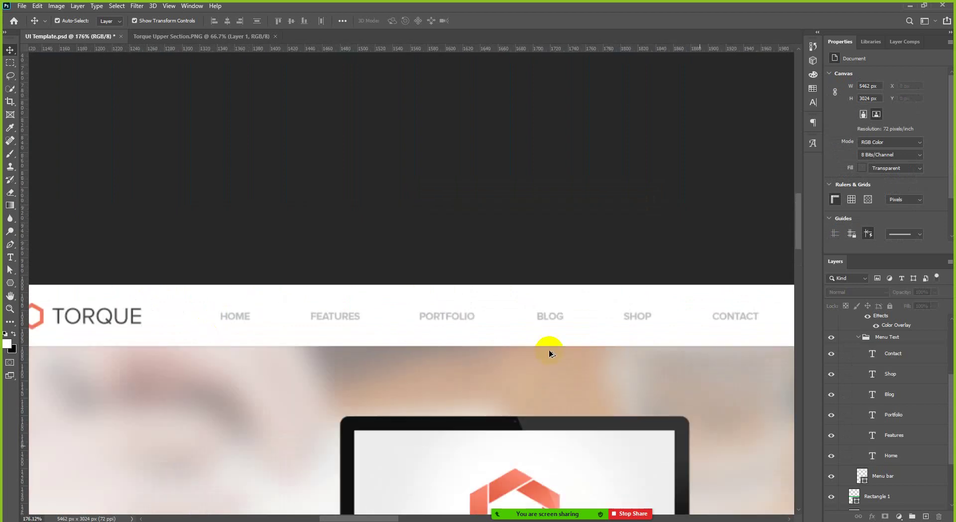
{"action": "scroll", "coordinate": [548, 367], "scroll_direction": "right", "scroll_amount": 2}
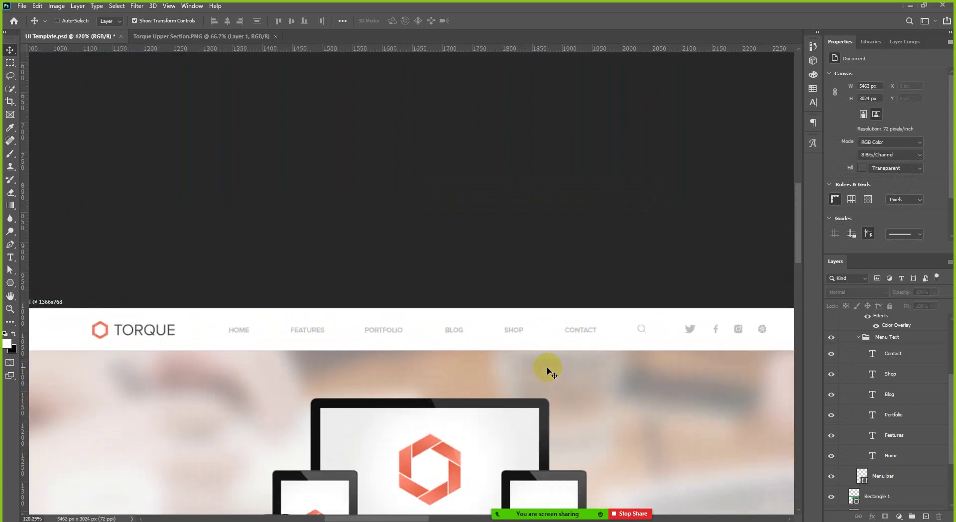
{"action": "scroll", "coordinate": [470, 355], "scroll_direction": "down", "scroll_amount": 1}
Step: Collapse the Top Bar group and toggle its visibility to compare it with the reference header underneath
{"action": "scroll", "coordinate": [874, 411], "scroll_direction": "up", "scroll_amount": 4}
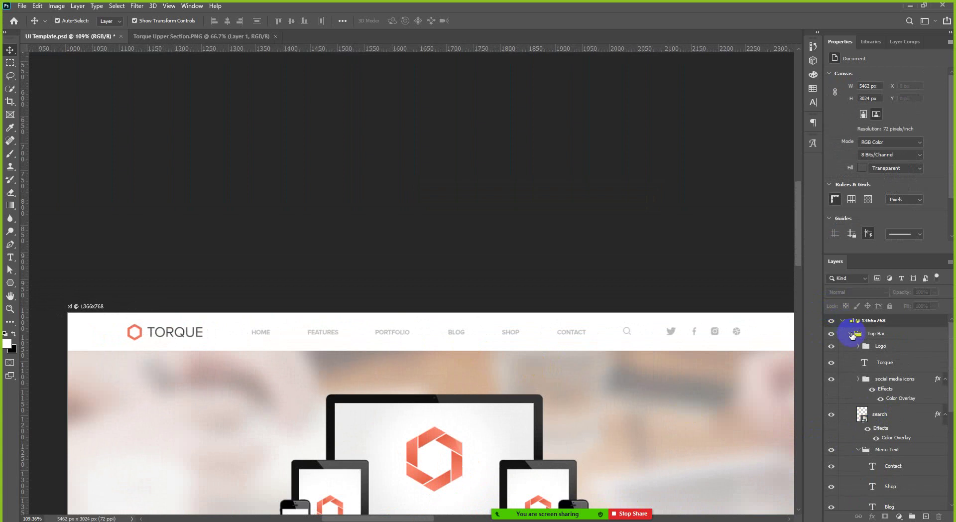
{"action": "left_click", "coordinate": [851, 334]}
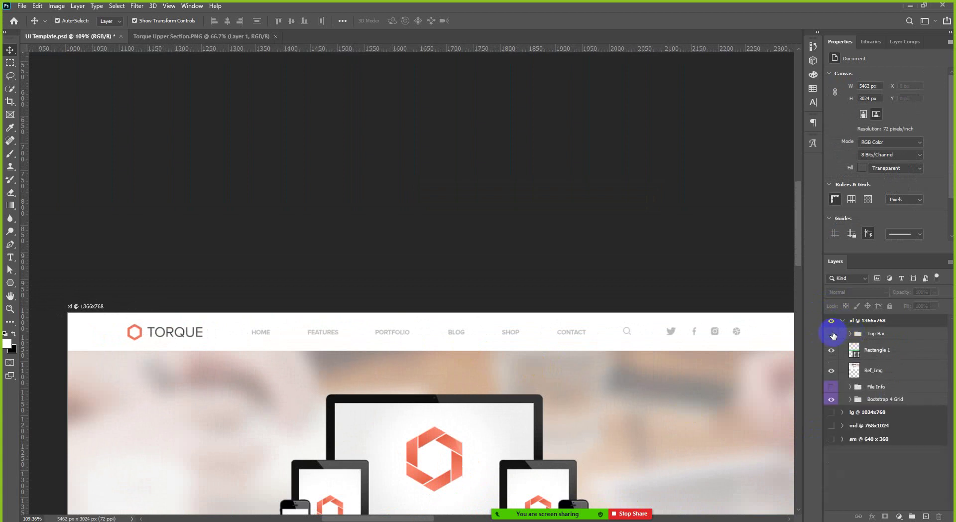
{"action": "left_click", "coordinate": [833, 335]}
{"action": "left_click", "coordinate": [834, 335]}
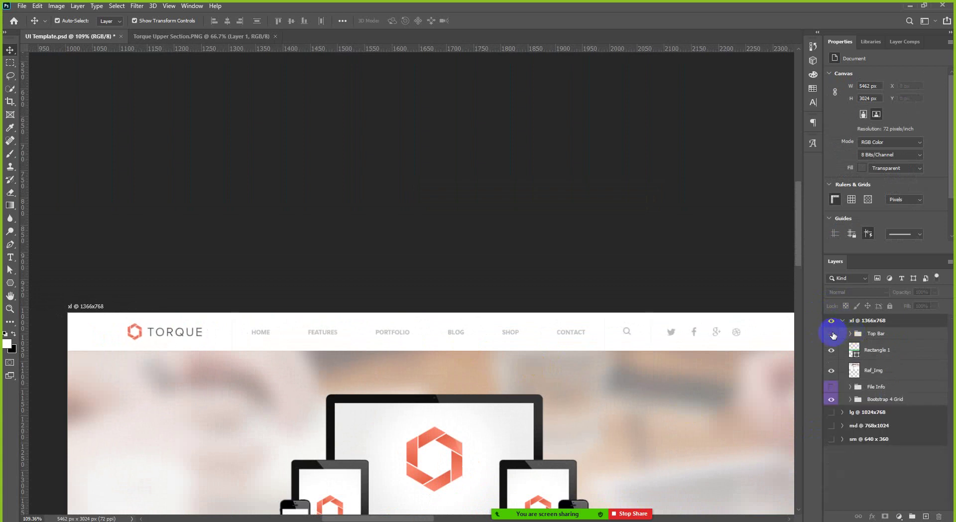
{"action": "left_click", "coordinate": [834, 336]}
{"action": "left_click", "coordinate": [834, 335]}
{"action": "left_click", "coordinate": [834, 335]}
{"action": "left_click", "coordinate": [834, 335]}
Step: Move the Top Bar group 80 px down below the reference header and show it with the guides hidden
{"action": "left_click", "coordinate": [876, 333]}
{"action": "key", "text": "ctrl+semicolon"}
{"action": "scroll", "coordinate": [662, 279], "scroll_direction": "down", "scroll_amount": 2}
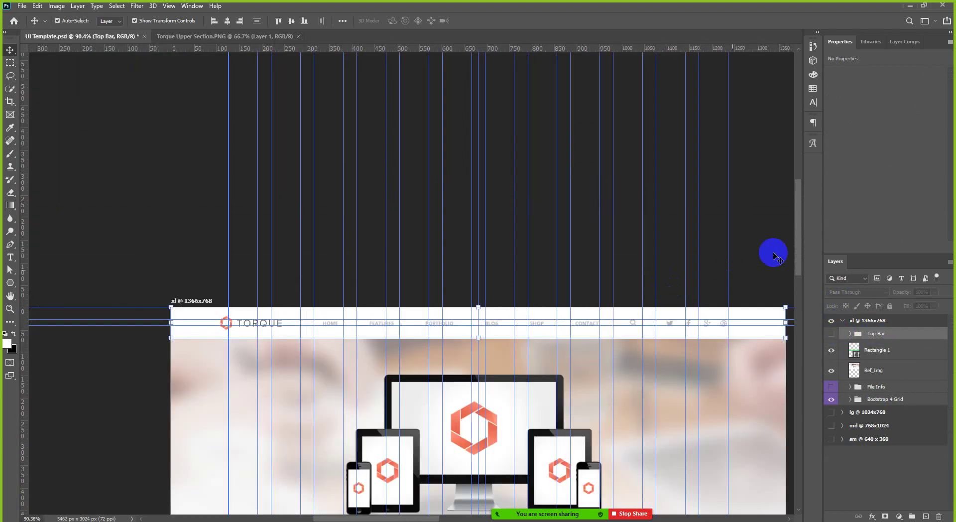
{"action": "key", "text": "shift+Down"}
{"action": "key", "text": "shift+Down"}
{"action": "key", "text": "shift+Down"}
{"action": "key", "text": "shift+Down"}
{"action": "key", "text": "shift+Down"}
{"action": "key", "text": "shift+Down"}
{"action": "key", "text": "shift+Down"}
{"action": "key", "text": "shift+Down"}
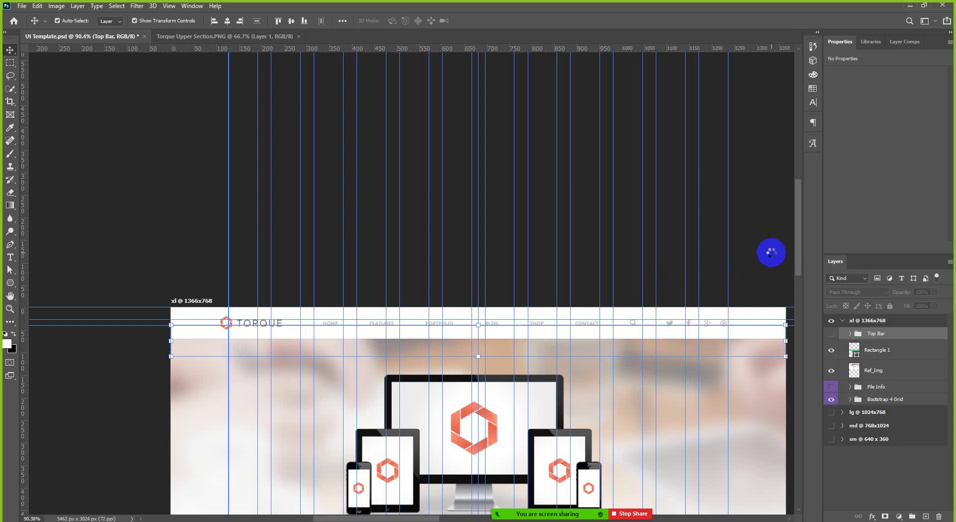
{"action": "left_click", "coordinate": [830, 337]}
{"action": "left_click", "coordinate": [757, 267]}
{"action": "key", "text": "ctrl+semicolon"}
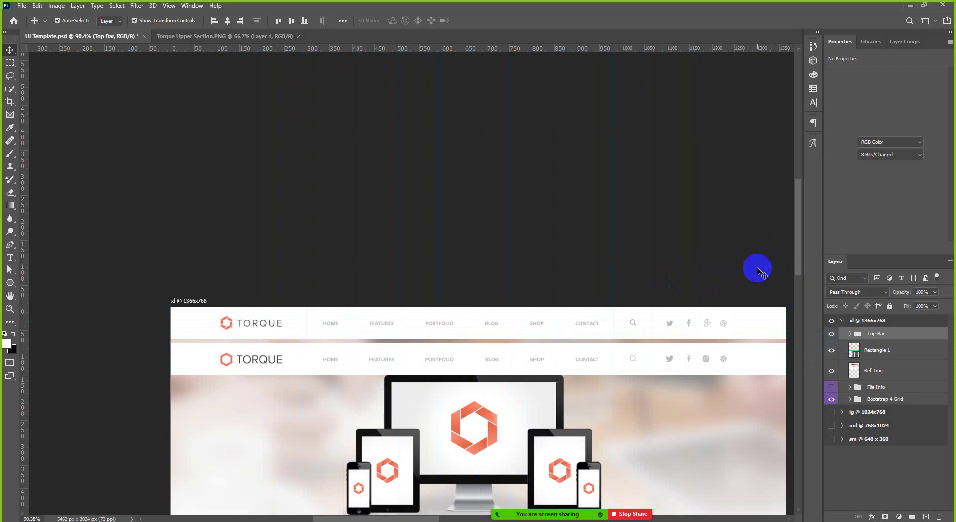
Step: Compare the rebuilt header's logo, menu text, search icon and social icons with the reference header above it
{"action": "scroll", "coordinate": [494, 396], "scroll_direction": "up", "scroll_amount": 3}
{"action": "scroll", "coordinate": [87, 291], "scroll_direction": "up", "scroll_amount": 1}
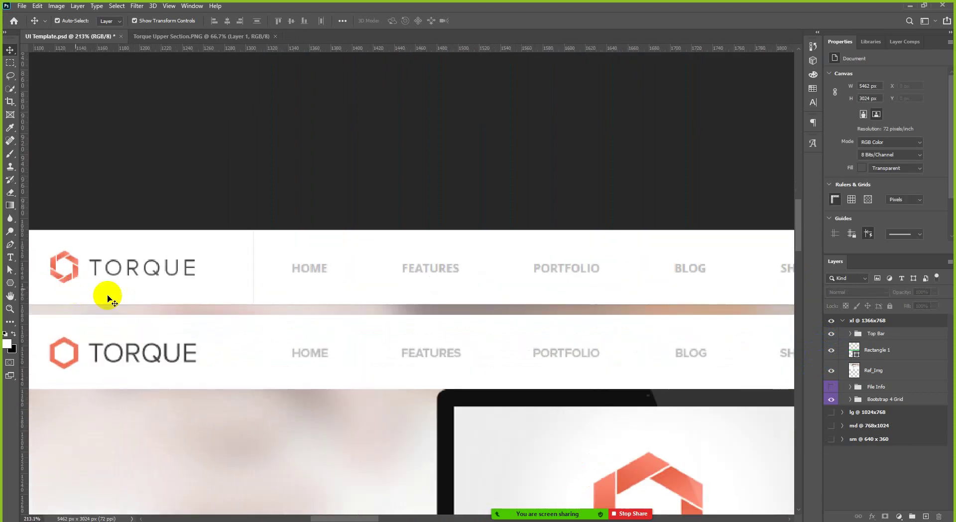
{"action": "scroll", "coordinate": [223, 310], "scroll_direction": "up", "scroll_amount": 1}
{"action": "scroll", "coordinate": [234, 314], "scroll_direction": "down", "scroll_amount": 1}
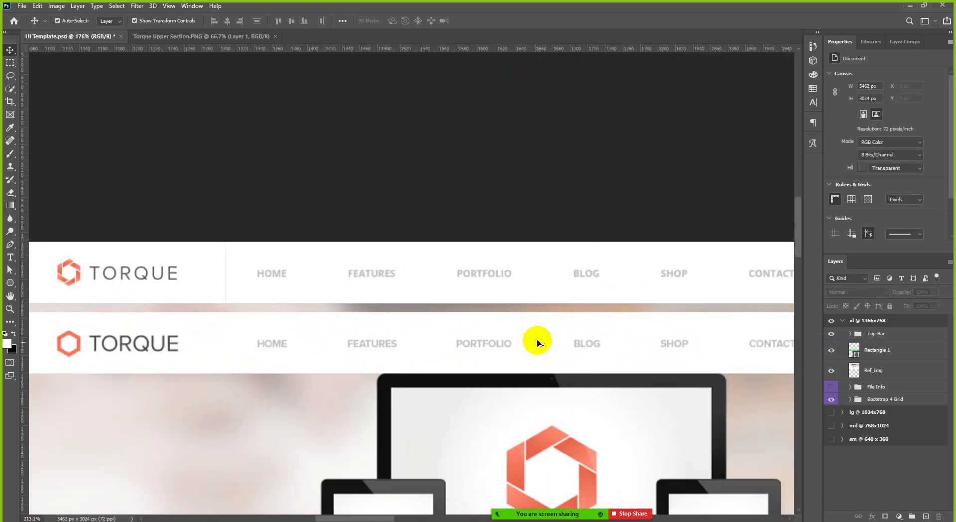
{"action": "scroll", "coordinate": [534, 339], "scroll_direction": "up", "scroll_amount": 2}
{"action": "scroll", "coordinate": [513, 337], "scroll_direction": "right", "scroll_amount": 3}
{"action": "scroll", "coordinate": [499, 340], "scroll_direction": "right", "scroll_amount": 5}
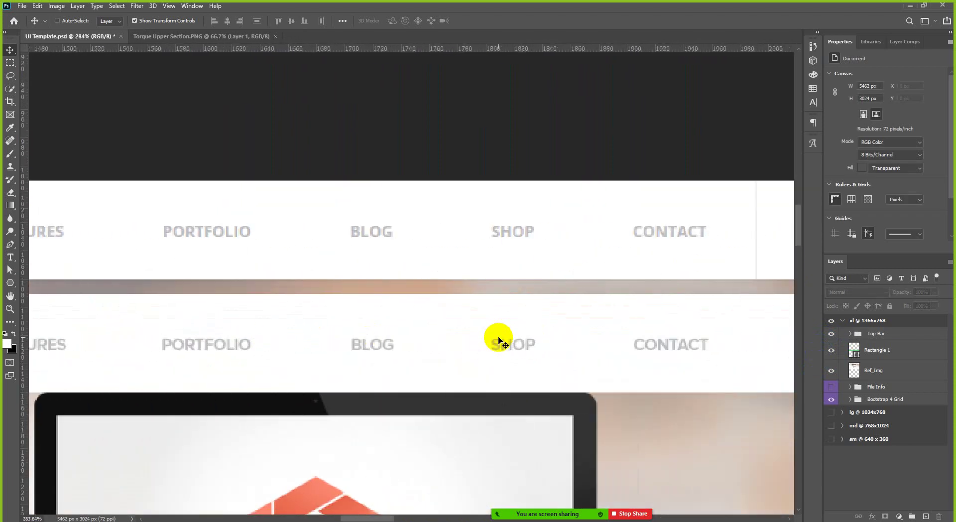
{"action": "scroll", "coordinate": [498, 340], "scroll_direction": "right", "scroll_amount": 5}
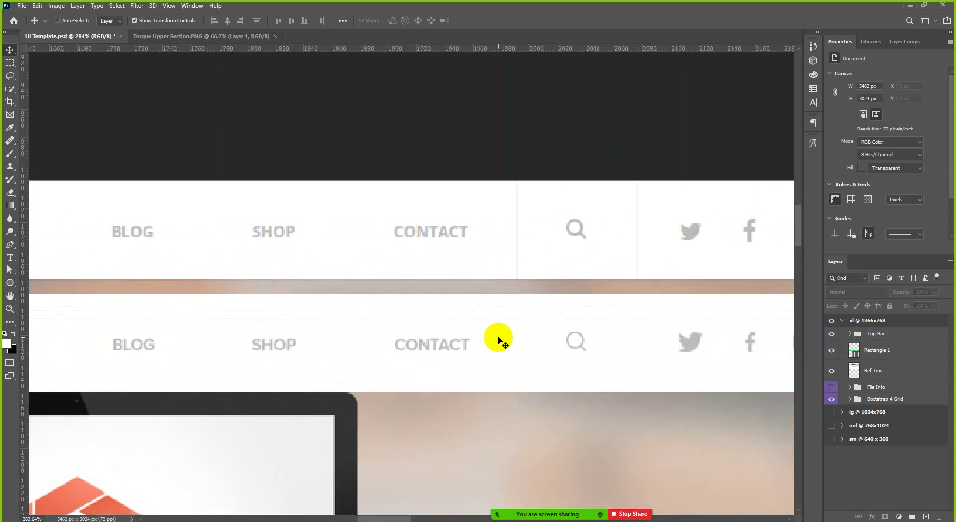
{"action": "scroll", "coordinate": [499, 340], "scroll_direction": "right", "scroll_amount": 4}
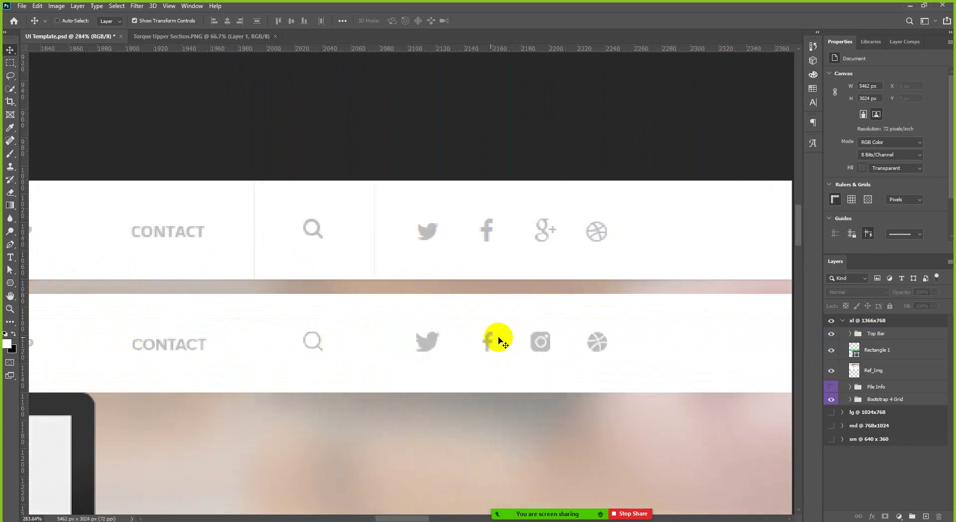
{"action": "scroll", "coordinate": [687, 301], "scroll_direction": "down", "scroll_amount": 3}
{"action": "scroll", "coordinate": [688, 302], "scroll_direction": "down", "scroll_amount": 3}
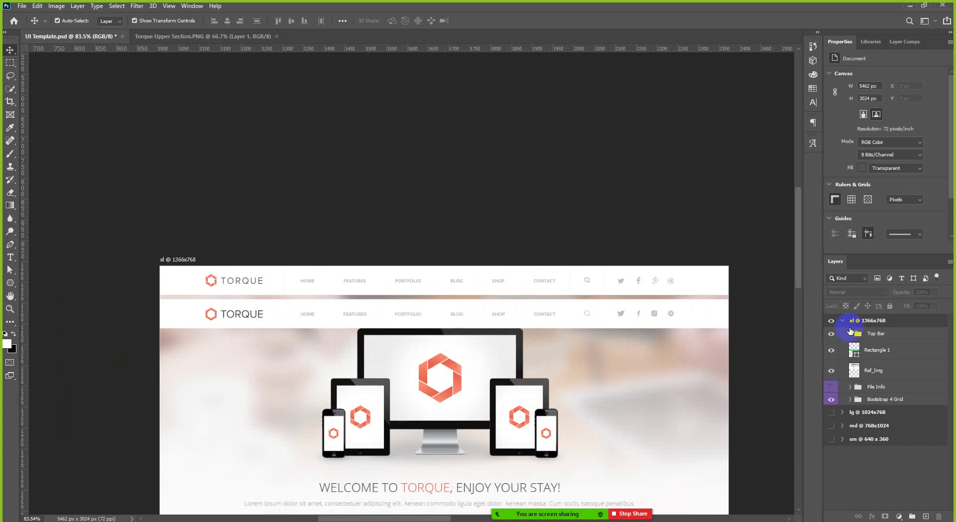
Step: Show the guides and move the Top Bar group back to the top edge of the xl artboard
{"action": "left_click", "coordinate": [853, 338]}
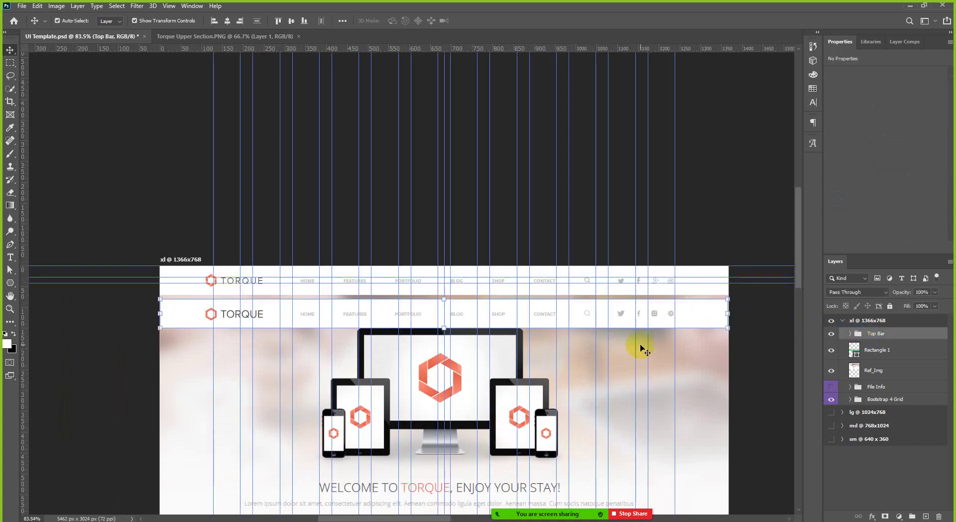
{"action": "scroll", "coordinate": [179, 304], "scroll_direction": "up", "scroll_amount": 5}
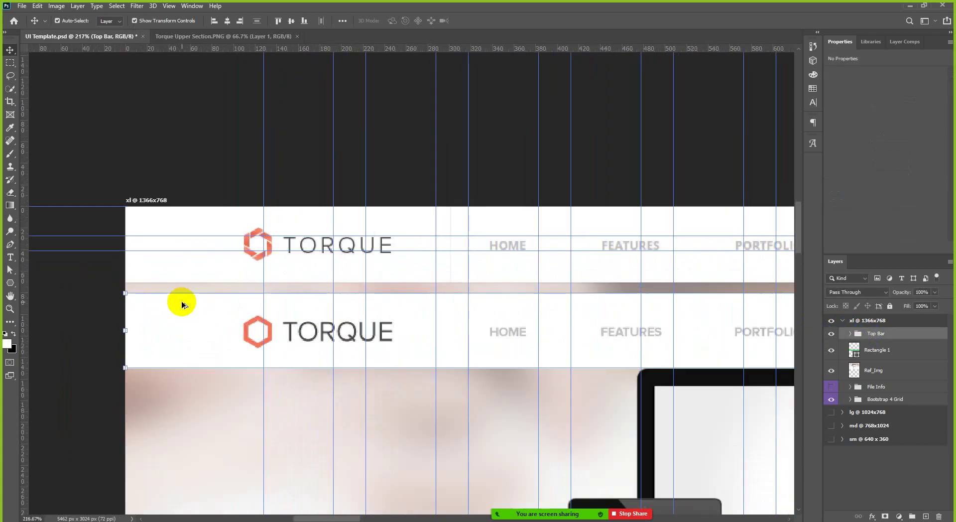
{"action": "left_click_drag", "start_coordinate": [184, 319], "coordinate": [181, 230]}
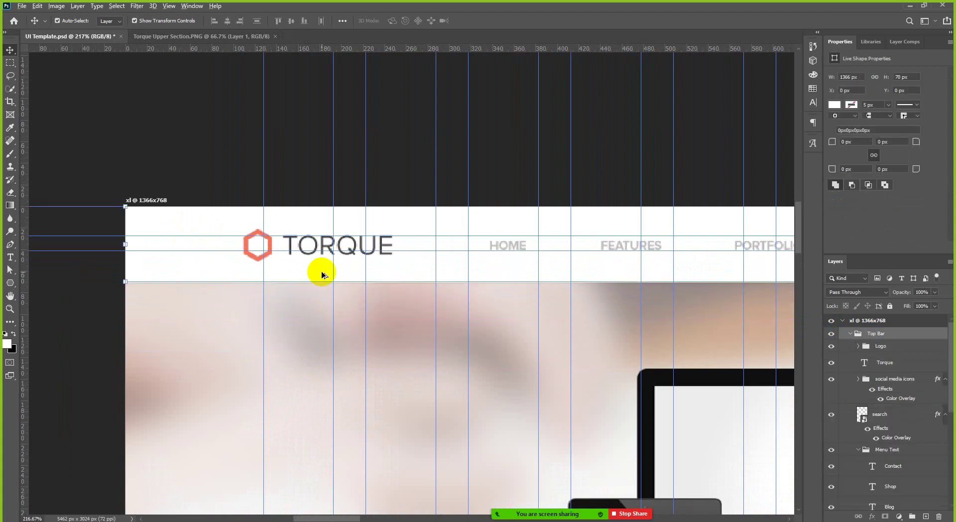
Step: Review the page below the header and the Top Bar layers, and collapse the Top Bar group
{"action": "scroll", "coordinate": [322, 308], "scroll_direction": "down", "scroll_amount": 6}
{"action": "scroll", "coordinate": [379, 362], "scroll_direction": "down", "scroll_amount": 3}
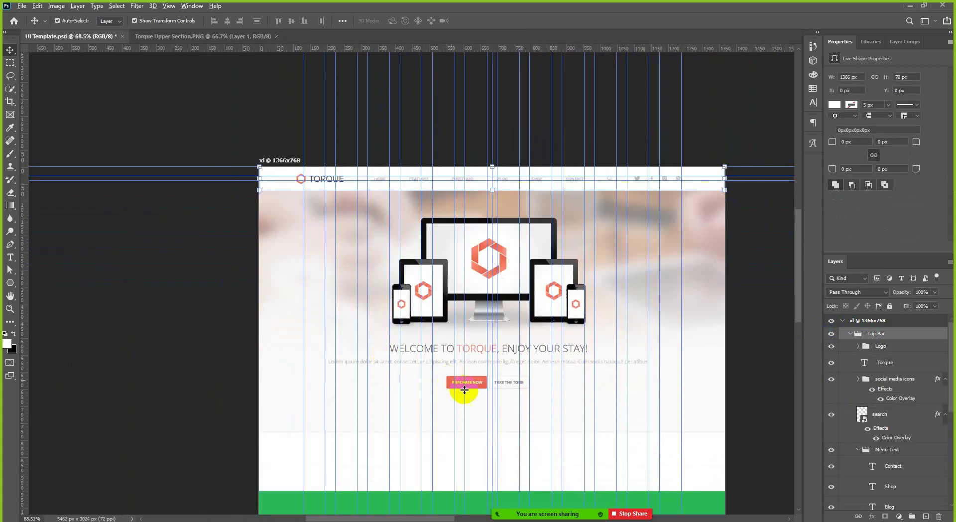
{"action": "scroll", "coordinate": [533, 365], "scroll_direction": "up", "scroll_amount": 3}
{"action": "scroll", "coordinate": [481, 323], "scroll_direction": "down", "scroll_amount": 3}
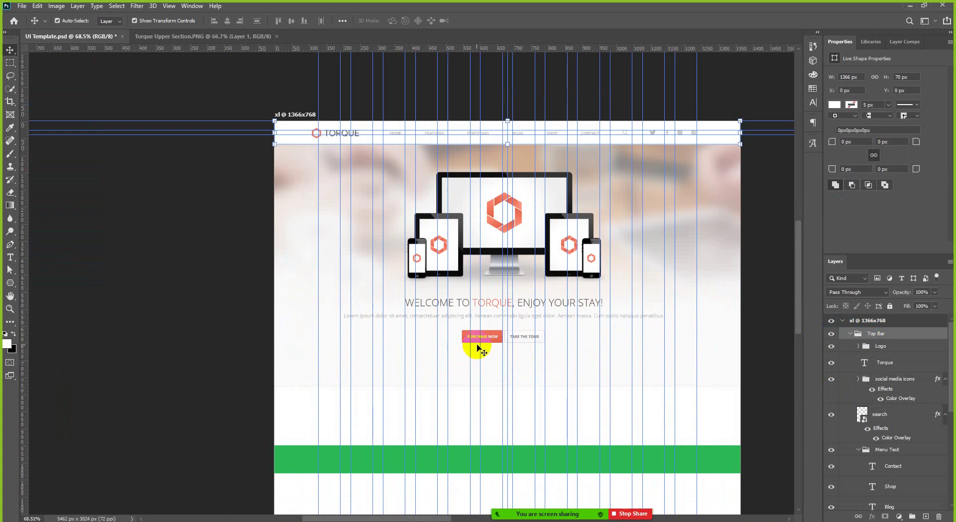
{"action": "scroll", "coordinate": [485, 352], "scroll_direction": "down", "scroll_amount": 2}
{"action": "scroll", "coordinate": [498, 366], "scroll_direction": "up", "scroll_amount": 1}
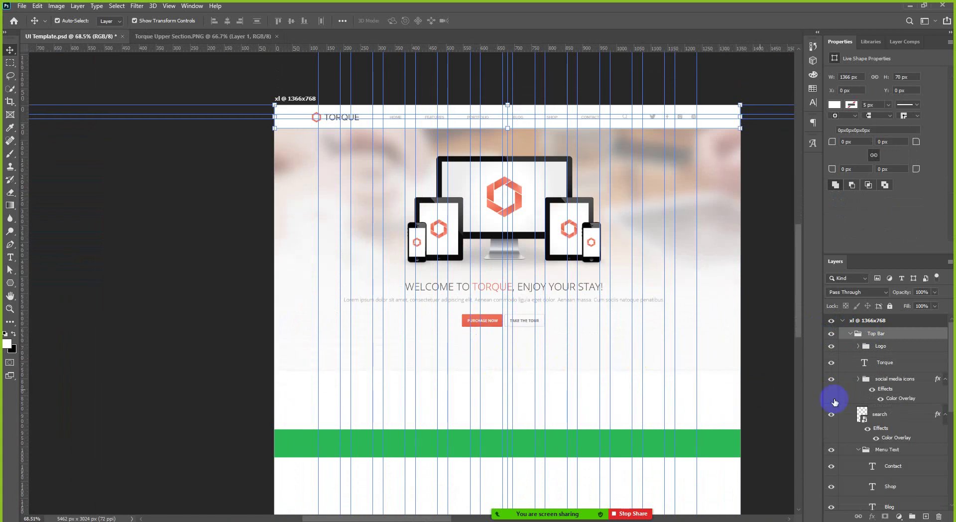
{"action": "scroll", "coordinate": [871, 460], "scroll_direction": "down", "scroll_amount": 1}
{"action": "scroll", "coordinate": [871, 463], "scroll_direction": "down", "scroll_amount": 2}
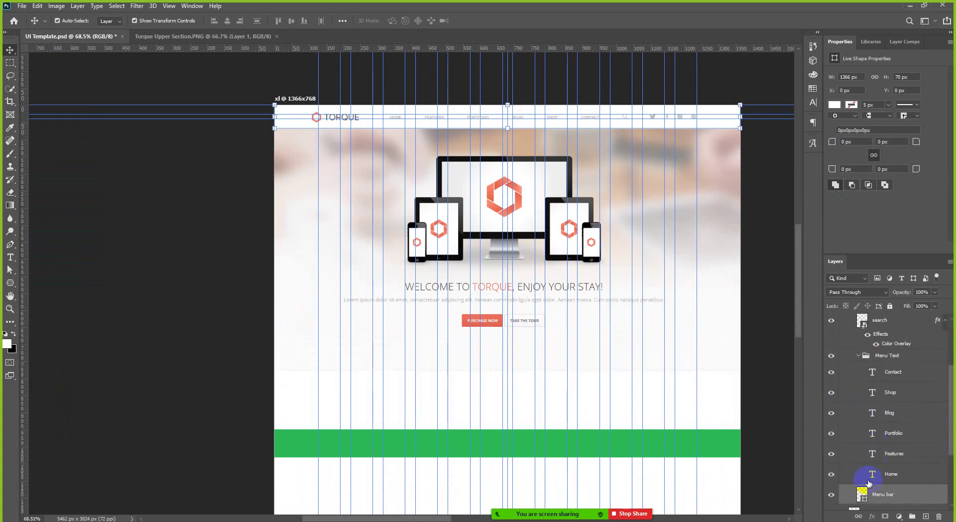
{"action": "scroll", "coordinate": [877, 458], "scroll_direction": "up", "scroll_amount": 4}
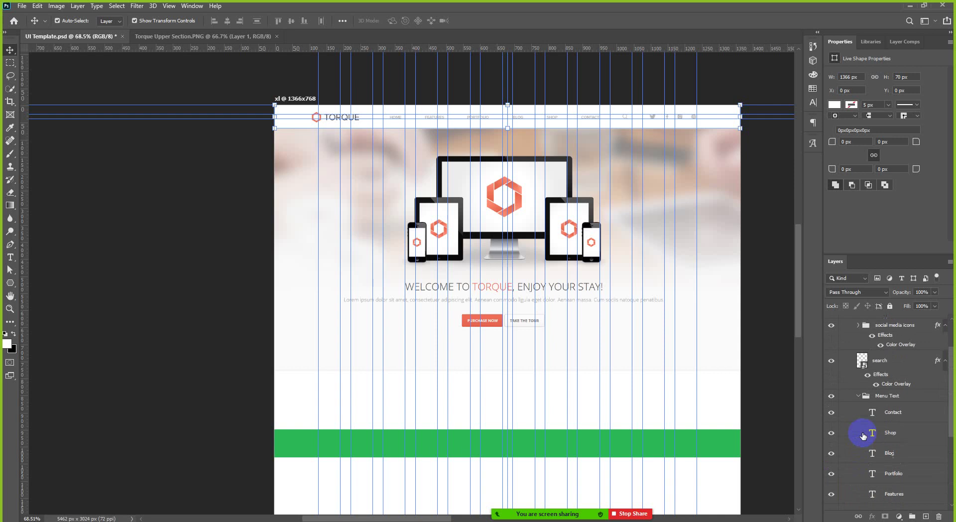
{"action": "left_click", "coordinate": [851, 333]}
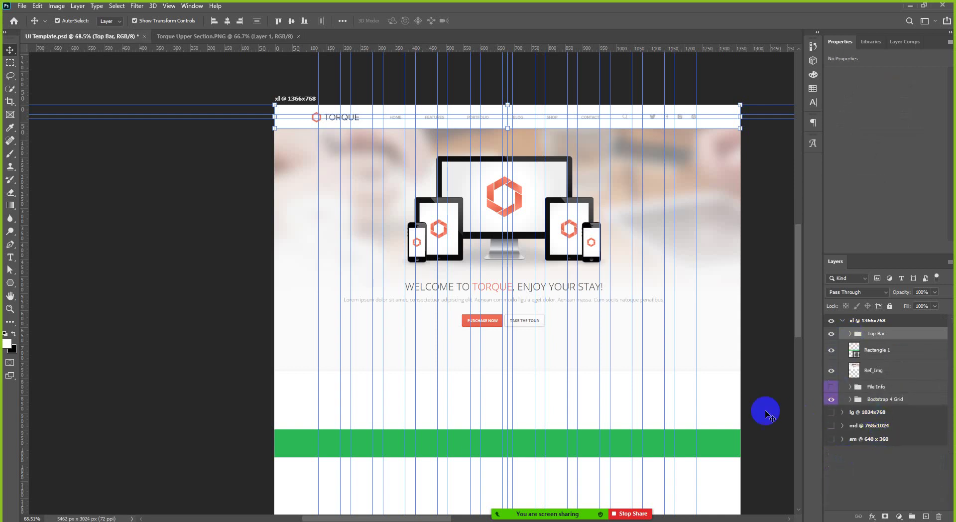
Step: Select the Ref_Img layer and place a horizontal guide along its lower edge
{"action": "scroll", "coordinate": [720, 365], "scroll_direction": "up", "scroll_amount": 1}
{"action": "scroll", "coordinate": [720, 365], "scroll_direction": "right", "scroll_amount": 1}
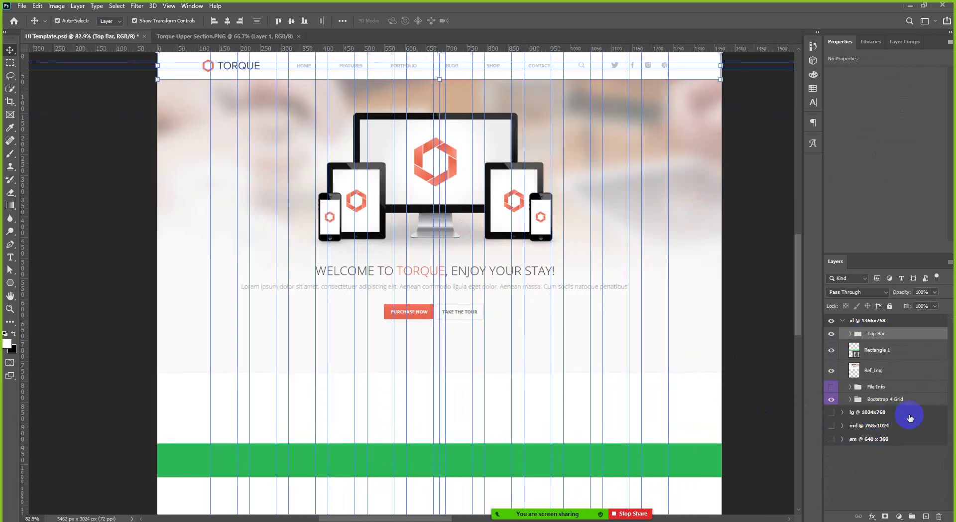
{"action": "left_click", "coordinate": [855, 368]}
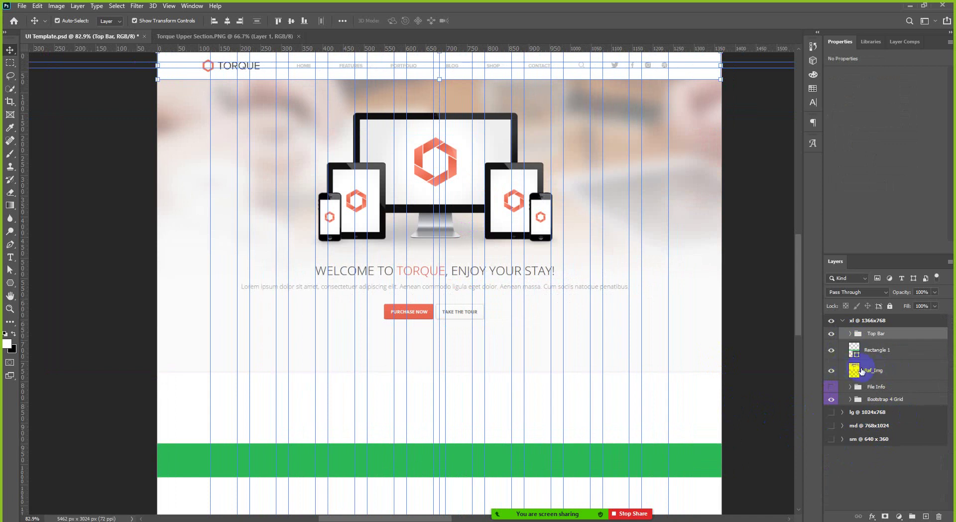
{"action": "left_click", "coordinate": [873, 371]}
{"action": "scroll", "coordinate": [490, 303], "scroll_direction": "up", "scroll_amount": 1}
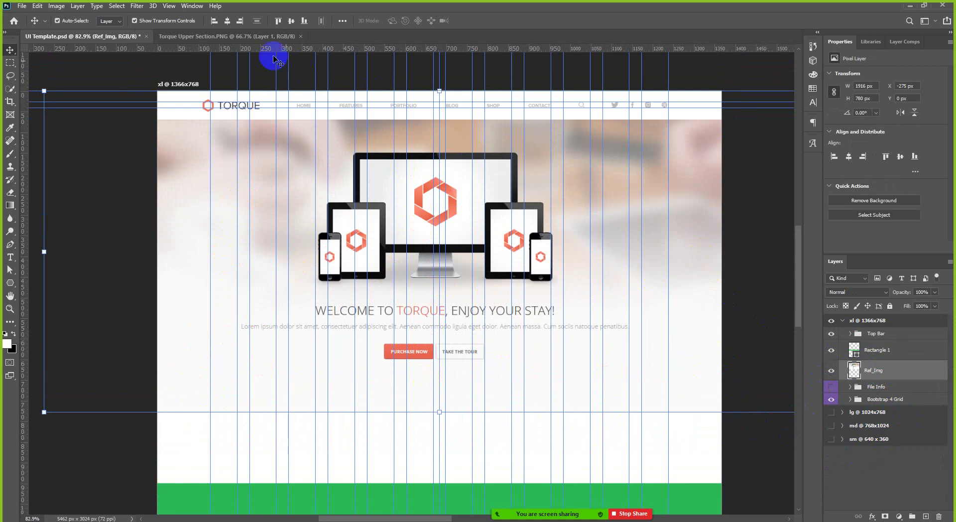
{"action": "left_click_drag", "start_coordinate": [294, 49], "coordinate": [249, 413]}
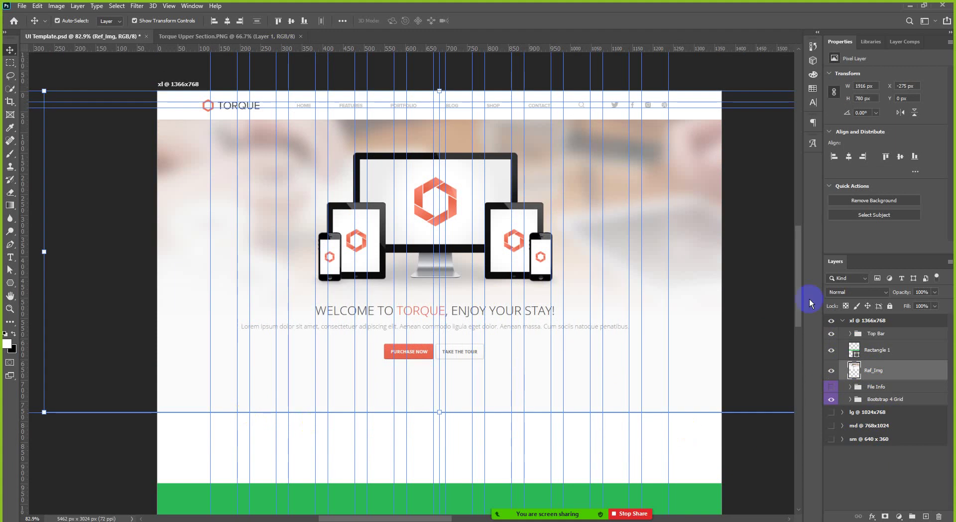
{"action": "key", "text": "ctrl+h"}
{"action": "key", "text": "ctrl+h"}
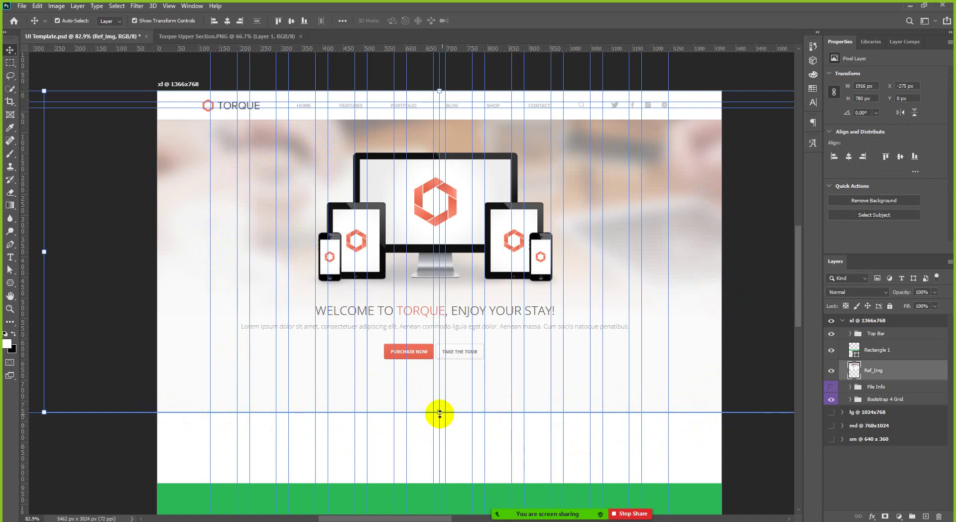
{"action": "left_click_drag", "start_coordinate": [438, 412], "coordinate": [439, 392]}
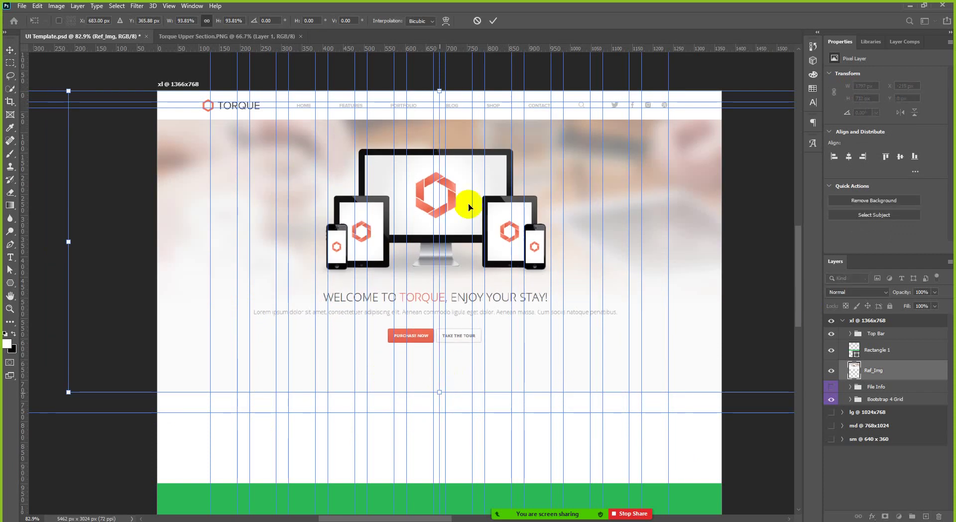
{"action": "left_click", "coordinate": [479, 22]}
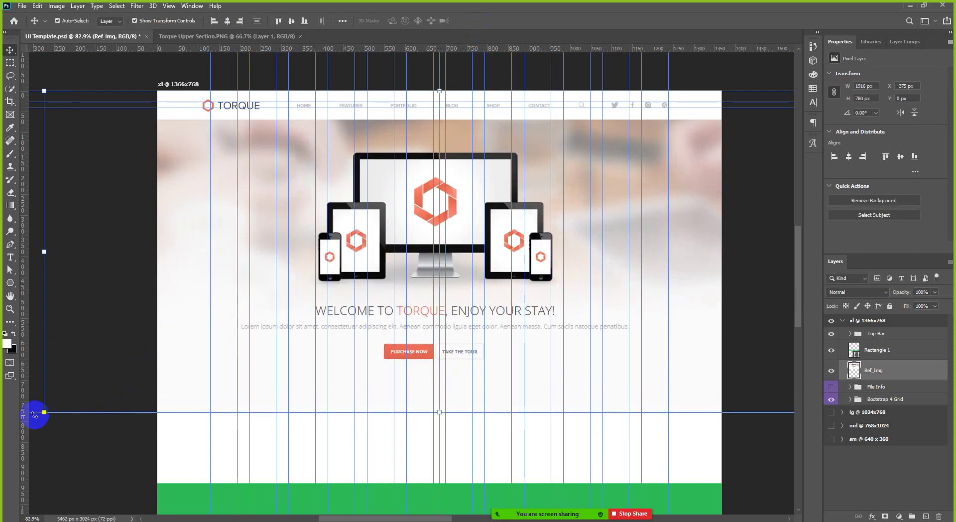
{"action": "left_click", "coordinate": [86, 458]}
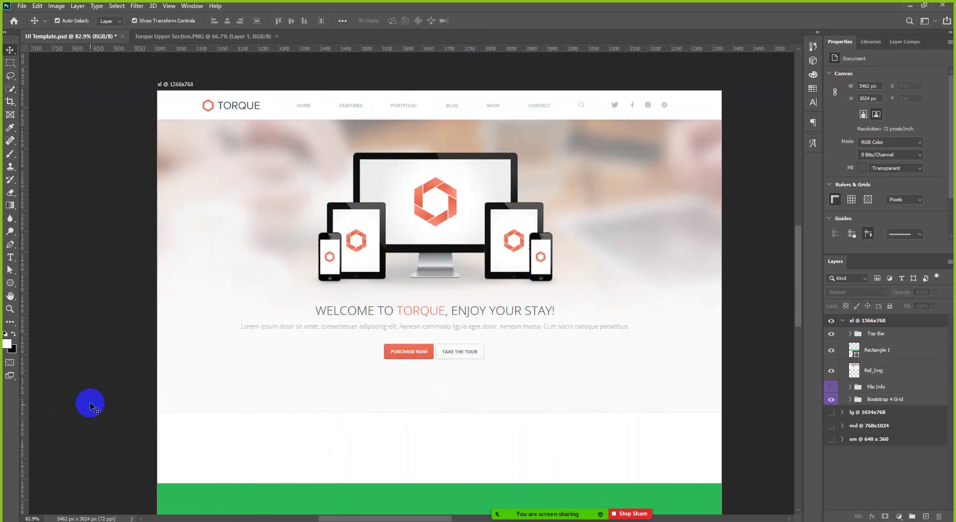
{"action": "left_click", "coordinate": [174, 350]}
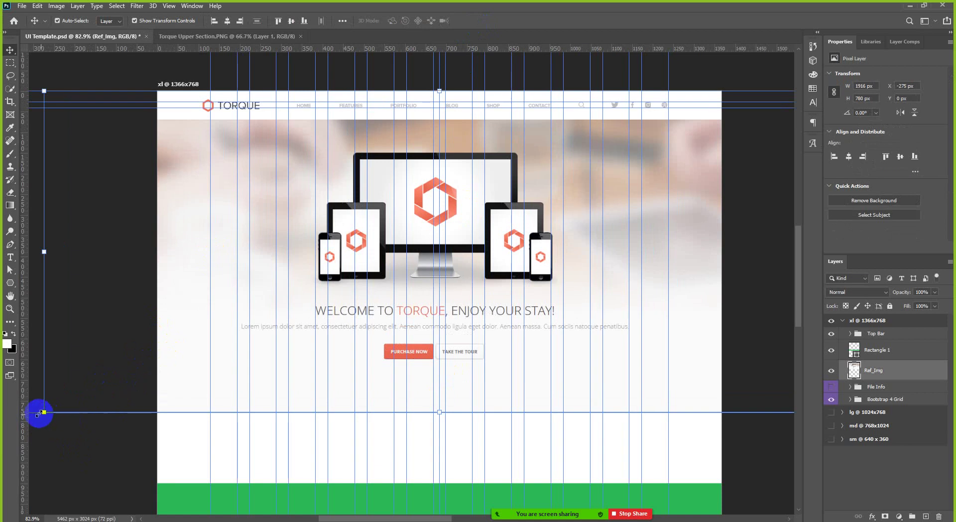
Step: Place a horizontal guide along the lower edge of the PURCHASE NOW and TAKE THE TOUR buttons
{"action": "scroll", "coordinate": [139, 420], "scroll_direction": "down", "scroll_amount": 3}
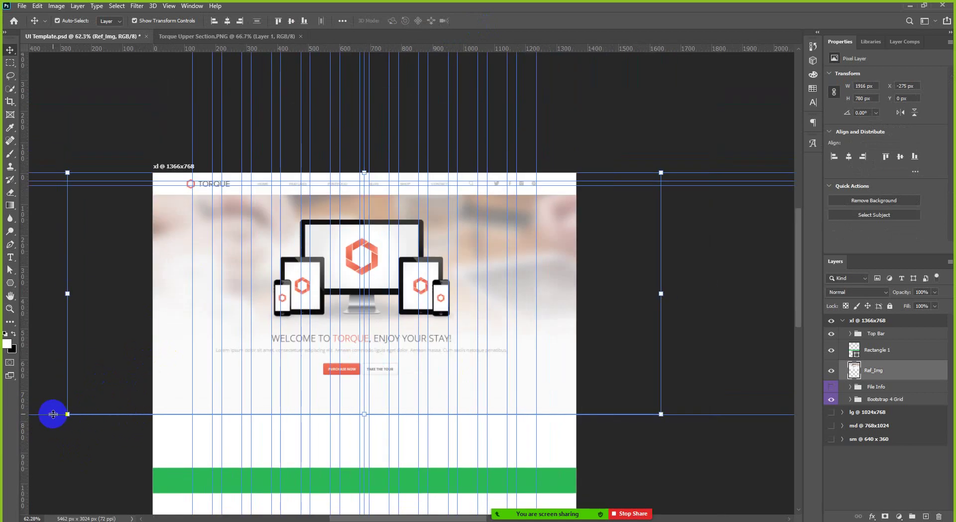
{"action": "left_click_drag", "start_coordinate": [57, 406], "coordinate": [96, 375]}
{"action": "scroll", "coordinate": [374, 367], "scroll_direction": "up", "scroll_amount": 5}
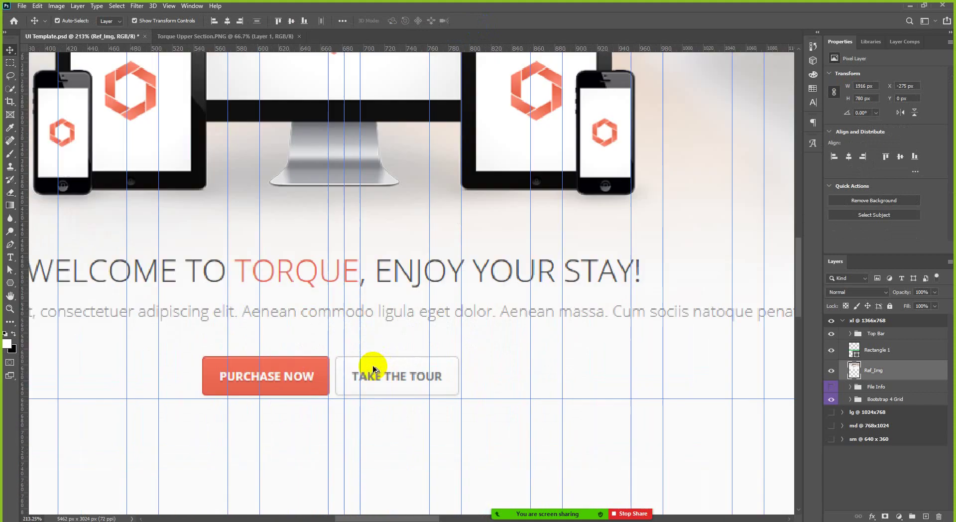
{"action": "scroll", "coordinate": [301, 402], "scroll_direction": "up", "scroll_amount": 2}
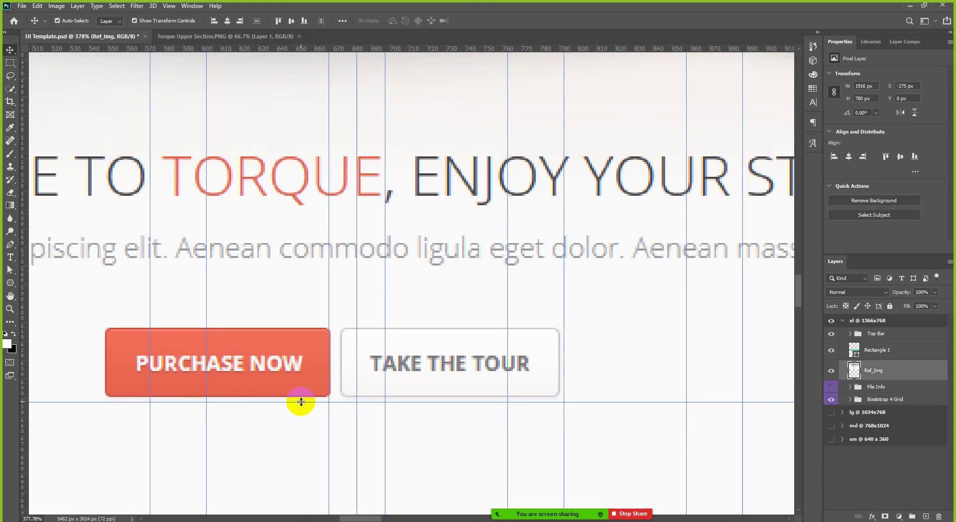
{"action": "left_click_drag", "start_coordinate": [301, 401], "coordinate": [310, 397]}
{"action": "scroll", "coordinate": [378, 398], "scroll_direction": "down", "scroll_amount": 5}
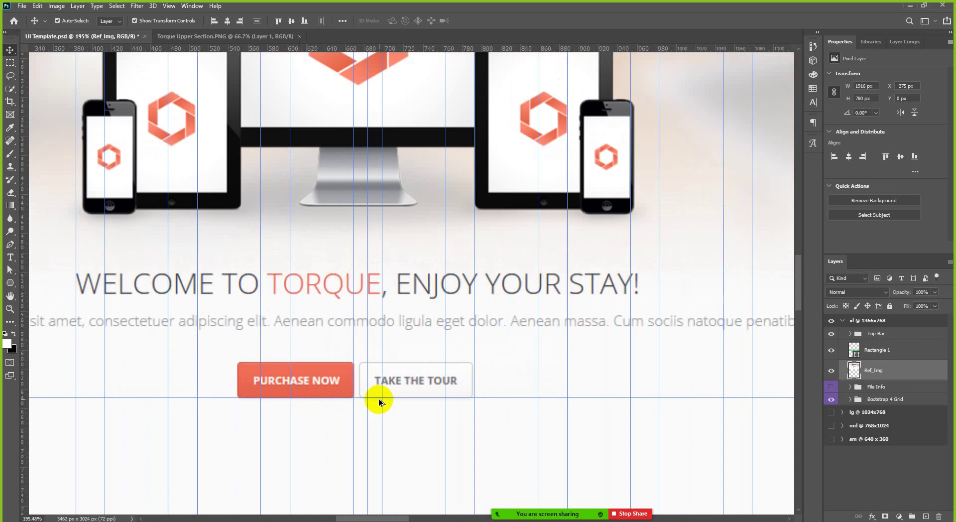
{"action": "scroll", "coordinate": [516, 367], "scroll_direction": "down", "scroll_amount": 2}
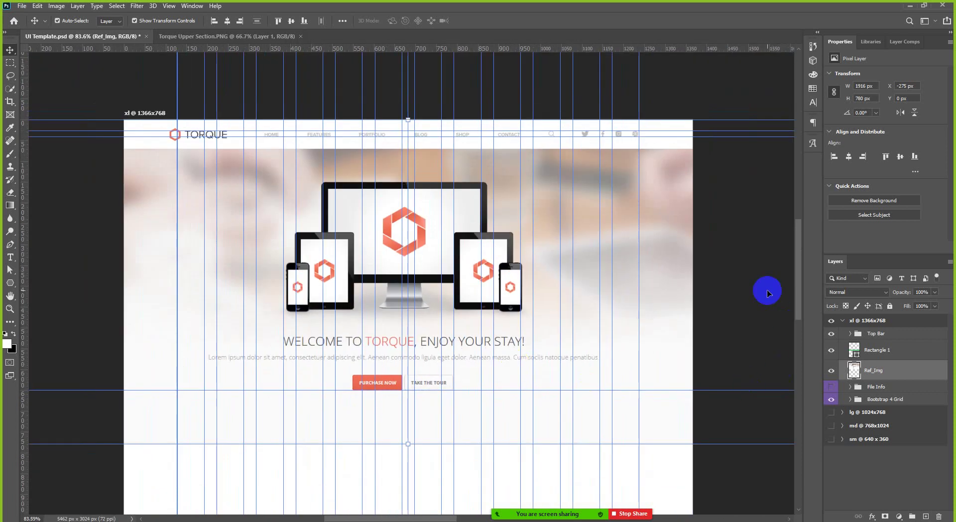
Step: Examine the hero section's device mockups, heading, tagline and buttons with the guides hidden and shown
{"action": "key", "text": "ctrl+semicolon"}
{"action": "left_click", "coordinate": [400, 416]}
{"action": "scroll", "coordinate": [402, 411], "scroll_direction": "up", "scroll_amount": 3}
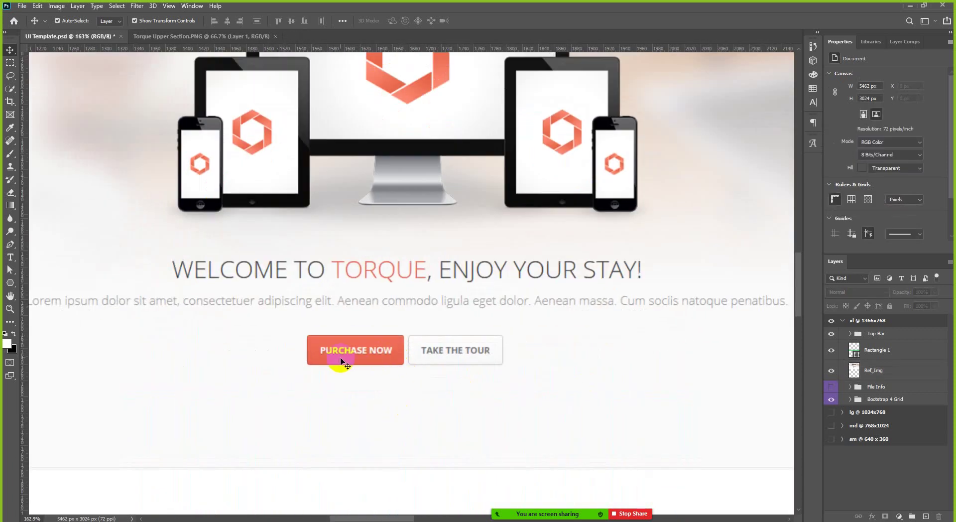
{"action": "scroll", "coordinate": [370, 329], "scroll_direction": "down", "scroll_amount": 3}
{"action": "scroll", "coordinate": [376, 327], "scroll_direction": "down", "scroll_amount": 1}
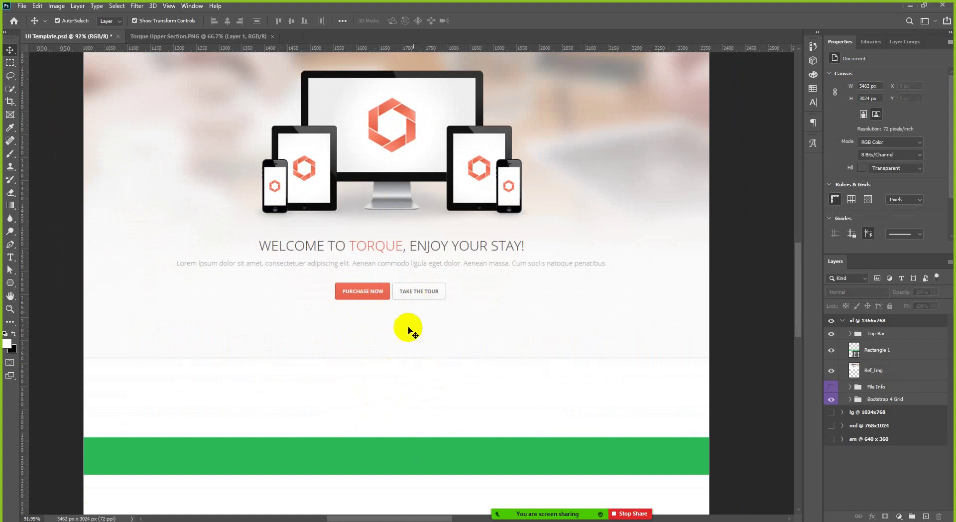
{"action": "scroll", "coordinate": [423, 369], "scroll_direction": "up", "scroll_amount": 6}
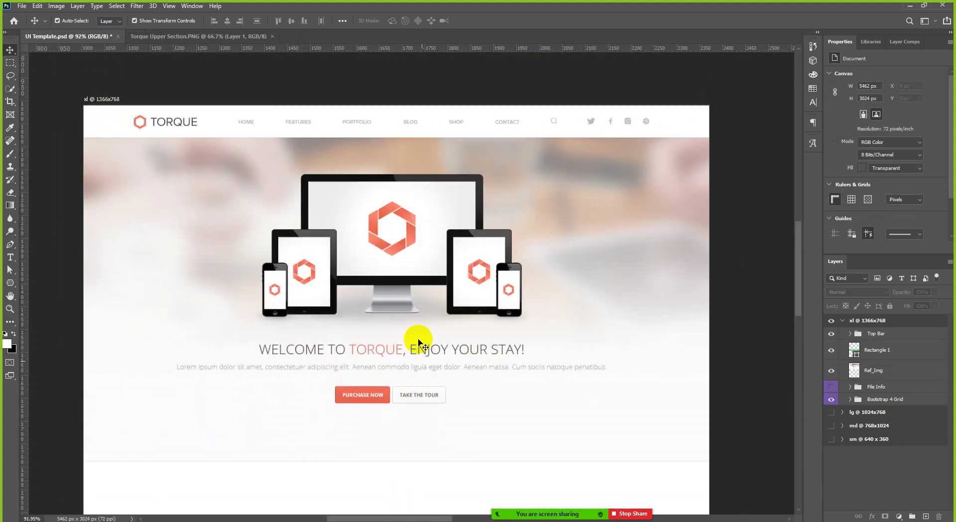
{"action": "left_click", "coordinate": [433, 302]}
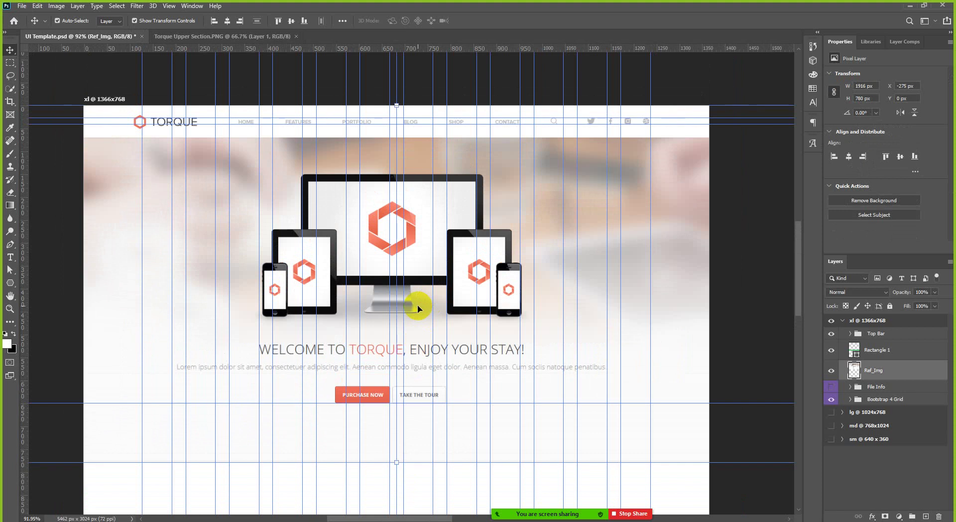
{"action": "scroll", "coordinate": [417, 308], "scroll_direction": "down", "scroll_amount": 2}
{"action": "scroll", "coordinate": [417, 308], "scroll_direction": "up", "scroll_amount": 3}
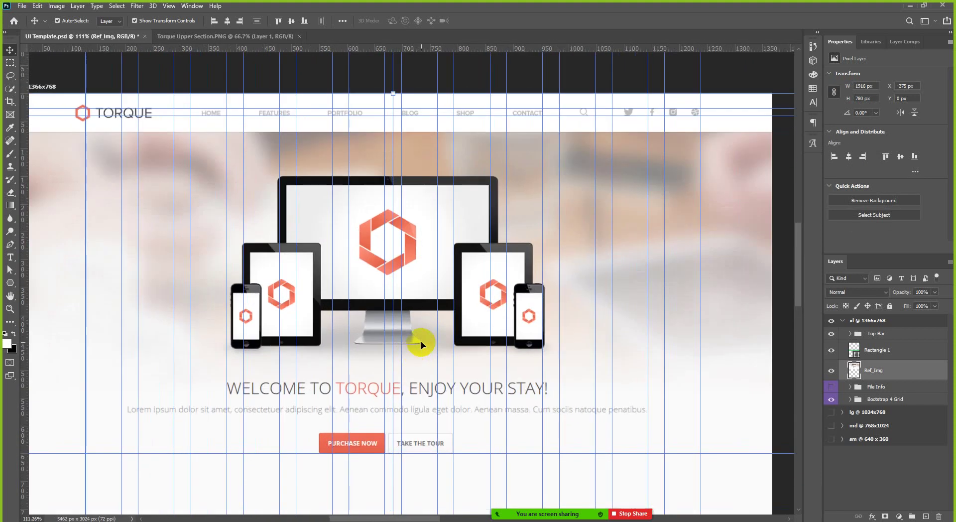
{"action": "scroll", "coordinate": [441, 333], "scroll_direction": "down", "scroll_amount": 2}
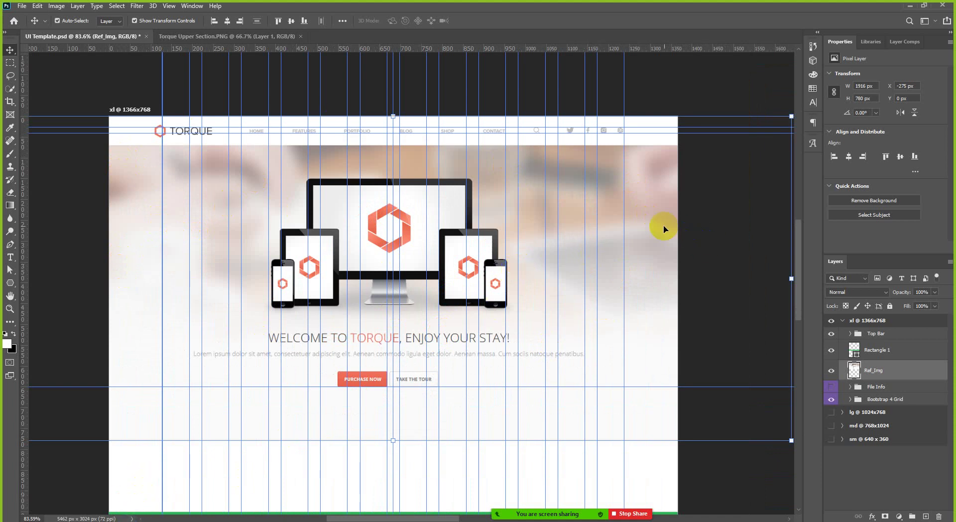
Step: Switch to Chrome and search Google for "computer images" in a new tab, viewing the image results
{"action": "left_click", "coordinate": [90, 518]}
{"action": "key", "text": "alt+Tab"}
{"action": "left_click", "coordinate": [857, 9]}
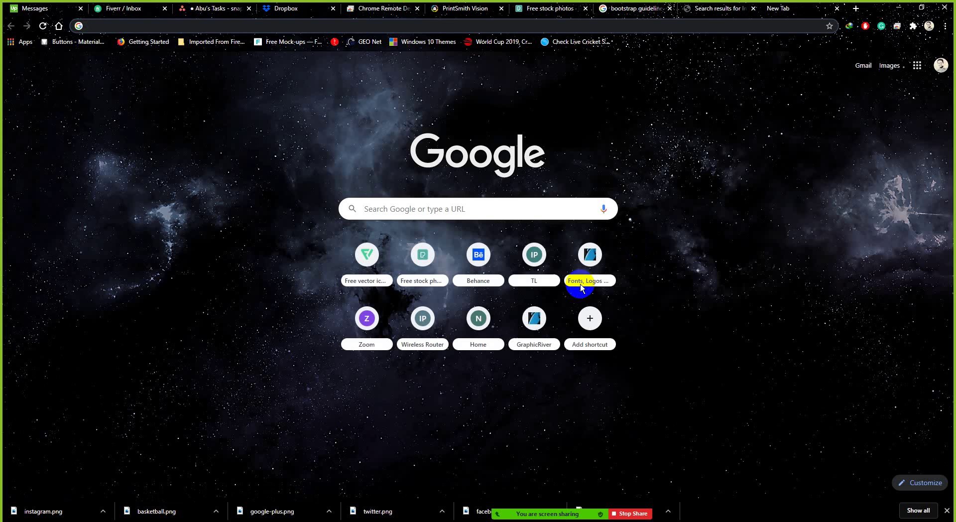
{"action": "type", "text": "compu"}
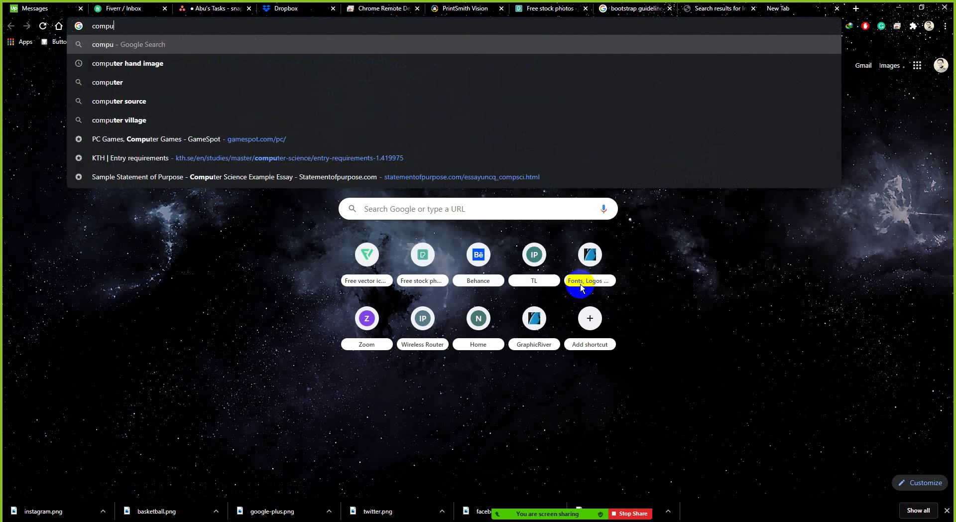
{"action": "type", "text": "ter"}
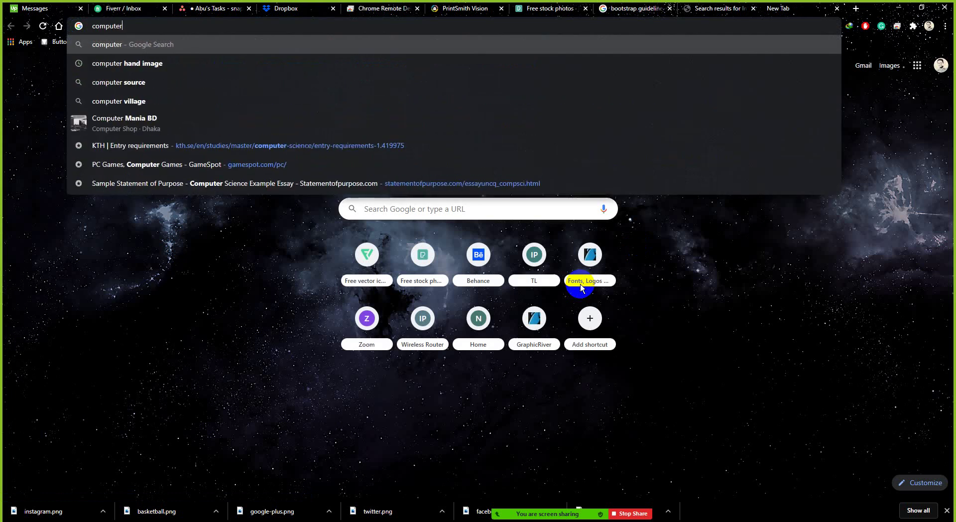
{"action": "type", "text": " imag"}
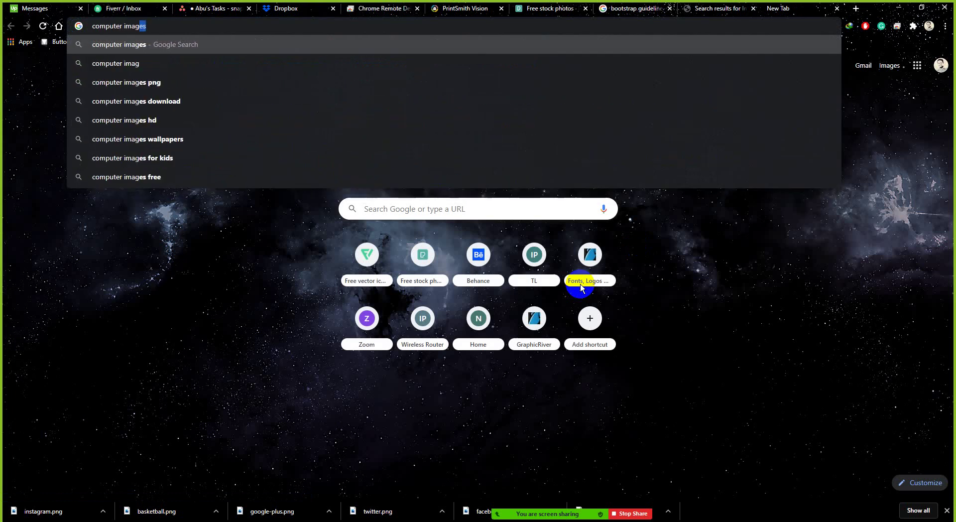
{"action": "type", "text": "e"}
{"action": "key", "text": "Return"}
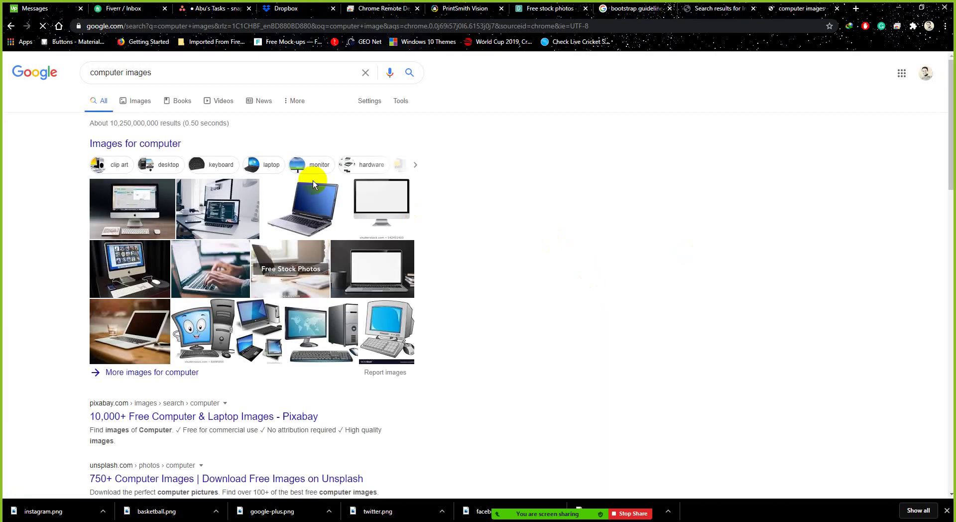
{"action": "left_click", "coordinate": [141, 102]}
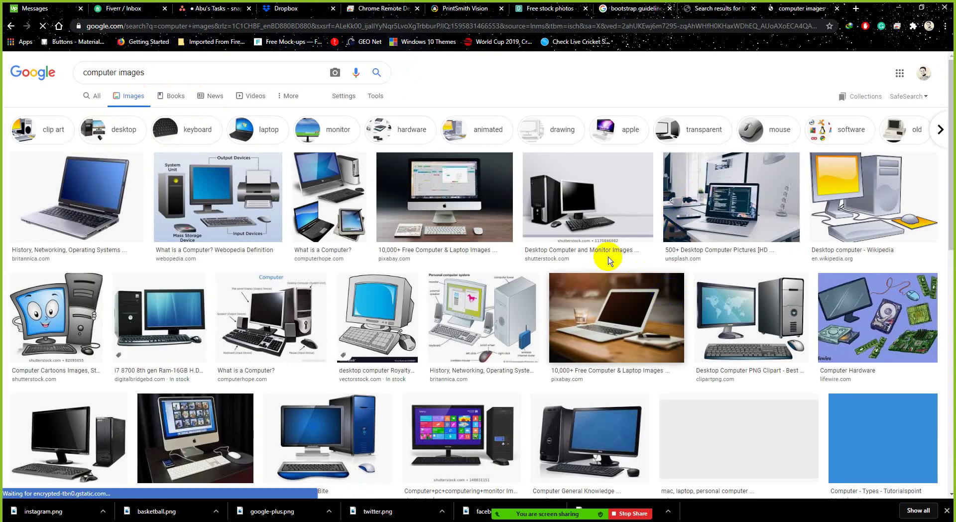
{"action": "scroll", "coordinate": [550, 234], "scroll_direction": "down", "scroll_amount": 1}
{"action": "scroll", "coordinate": [673, 139], "scroll_direction": "up", "scroll_amount": 1}
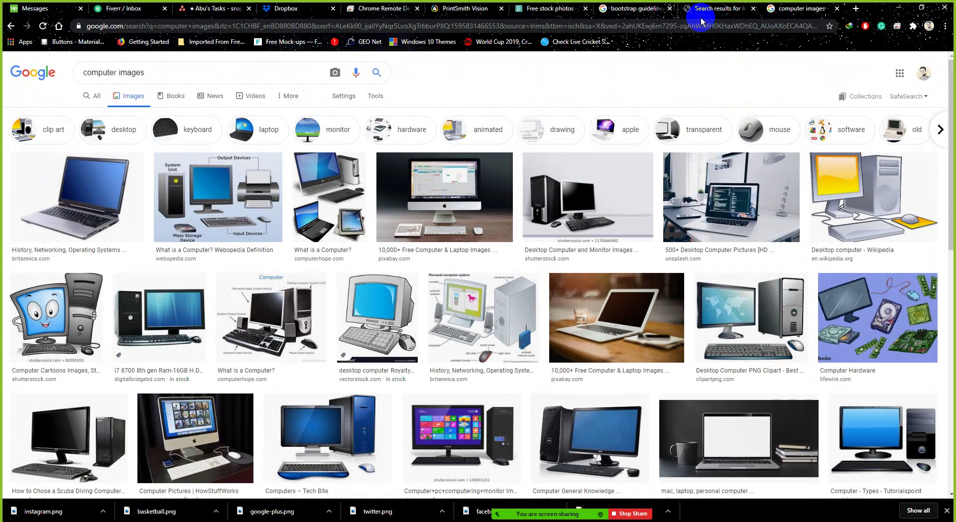
Step: Go to the open Pexels page, close its developer tools and search for "computer image"
{"action": "left_click", "coordinate": [548, 8]}
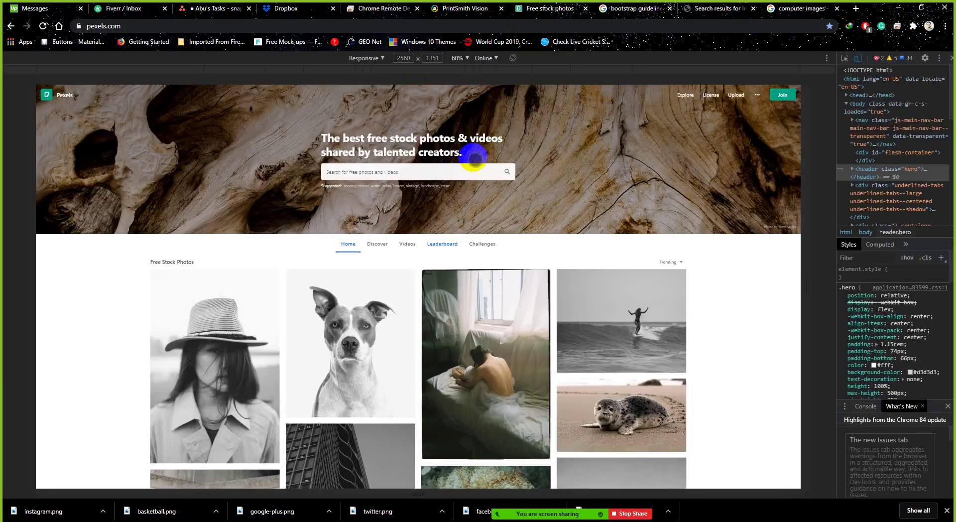
{"action": "left_click", "coordinate": [952, 58]}
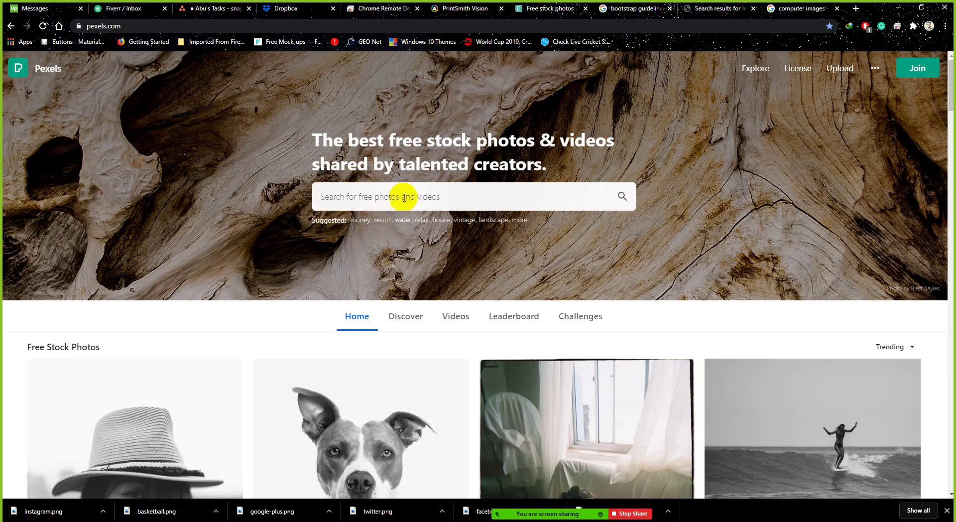
{"action": "left_click", "coordinate": [405, 196]}
{"action": "type", "text": "computer image"}
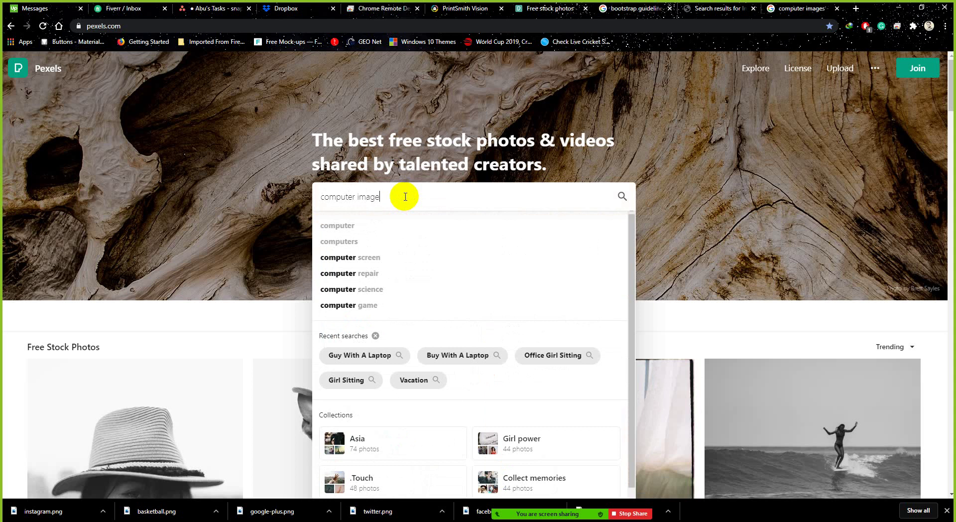
{"action": "key", "text": "Return"}
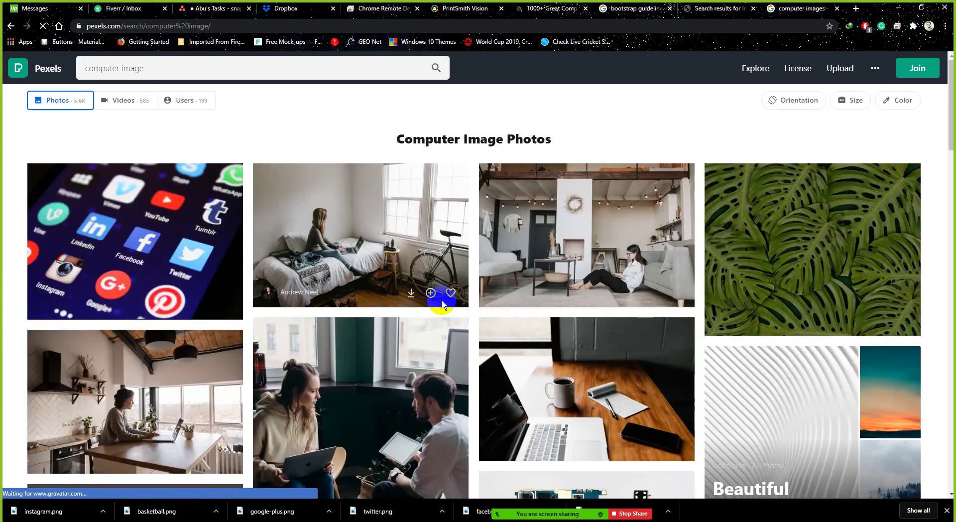
Step: Find the light grey desk photo with a laptop, white smartphone and plant among the Pexels results and download it
{"action": "scroll", "coordinate": [443, 298], "scroll_direction": "down", "scroll_amount": 6}
{"action": "scroll", "coordinate": [442, 285], "scroll_direction": "up", "scroll_amount": 1}
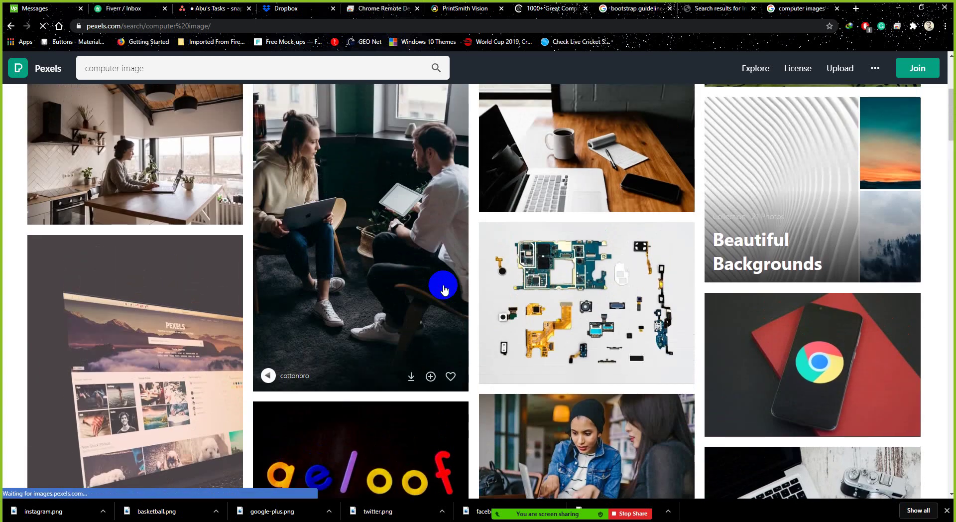
{"action": "scroll", "coordinate": [463, 289], "scroll_direction": "down", "scroll_amount": 7}
{"action": "scroll", "coordinate": [504, 285], "scroll_direction": "down", "scroll_amount": 10}
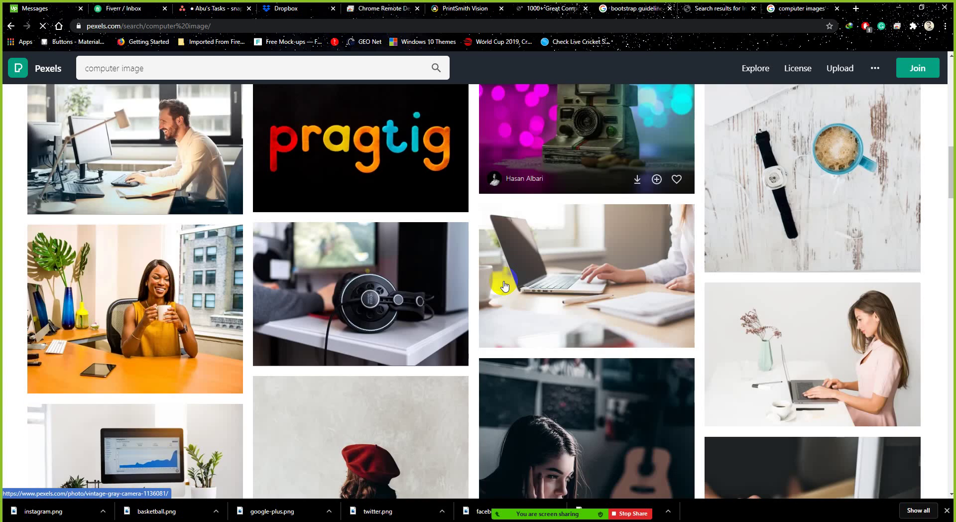
{"action": "scroll", "coordinate": [504, 285], "scroll_direction": "down", "scroll_amount": 2}
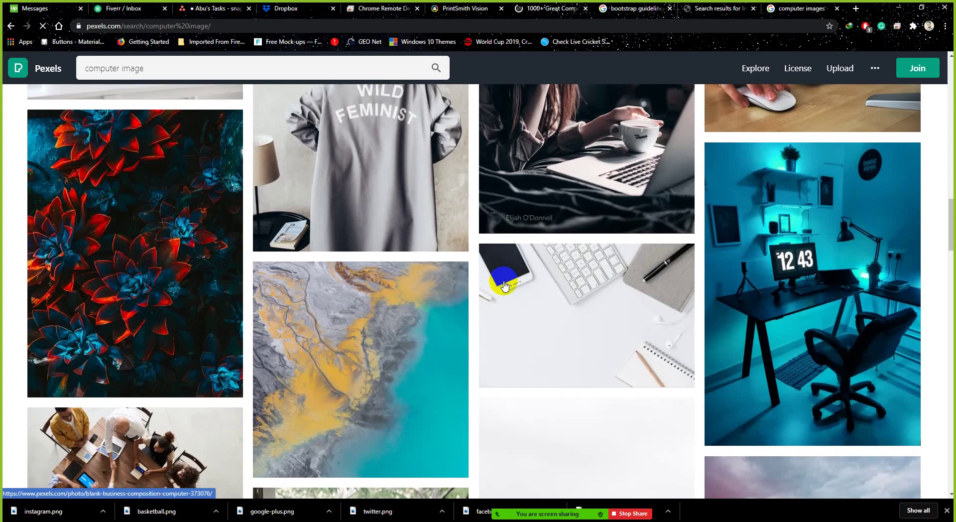
{"action": "scroll", "coordinate": [504, 284], "scroll_direction": "up", "scroll_amount": 5}
{"action": "scroll", "coordinate": [504, 285], "scroll_direction": "down", "scroll_amount": 3}
{"action": "scroll", "coordinate": [504, 285], "scroll_direction": "down", "scroll_amount": 15}
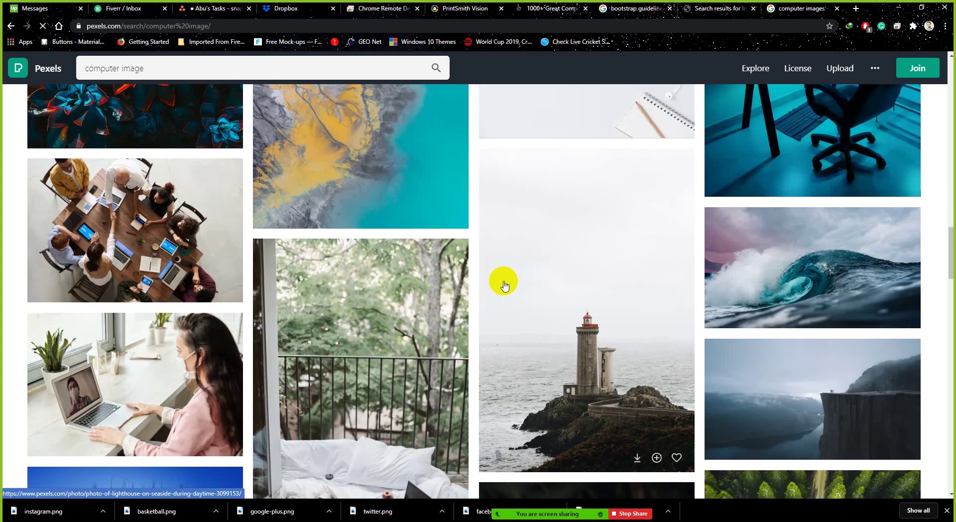
{"action": "scroll", "coordinate": [504, 285], "scroll_direction": "down", "scroll_amount": 17}
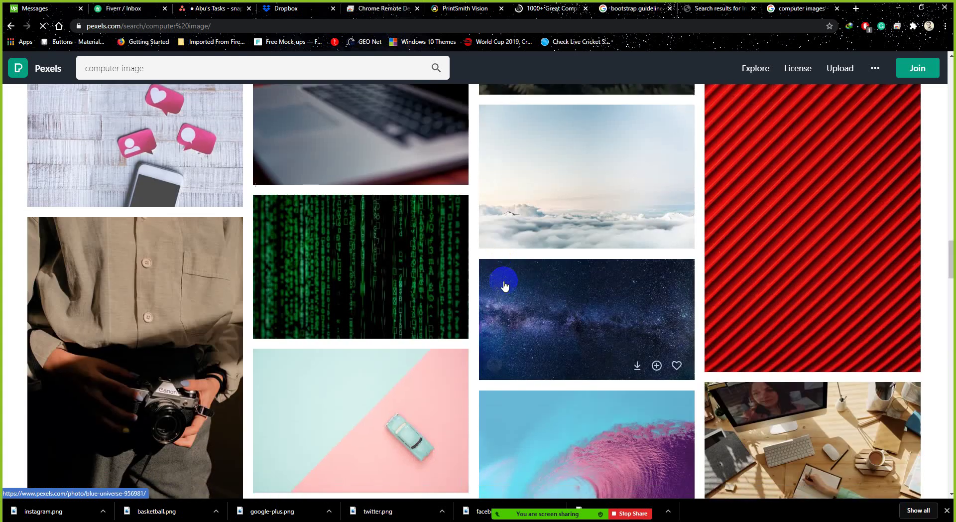
{"action": "scroll", "coordinate": [504, 285], "scroll_direction": "up", "scroll_amount": 2}
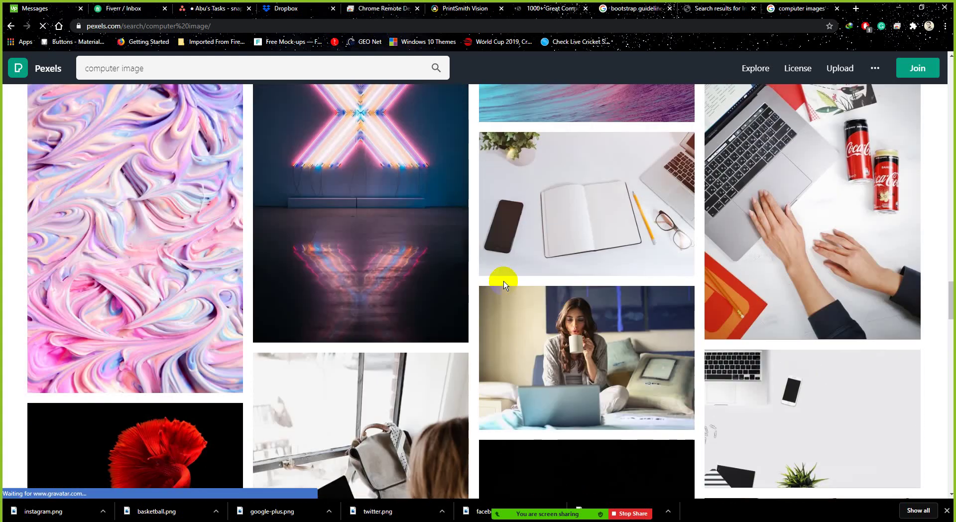
{"action": "scroll", "coordinate": [504, 285], "scroll_direction": "down", "scroll_amount": 5}
{"action": "scroll", "coordinate": [504, 285], "scroll_direction": "up", "scroll_amount": 2}
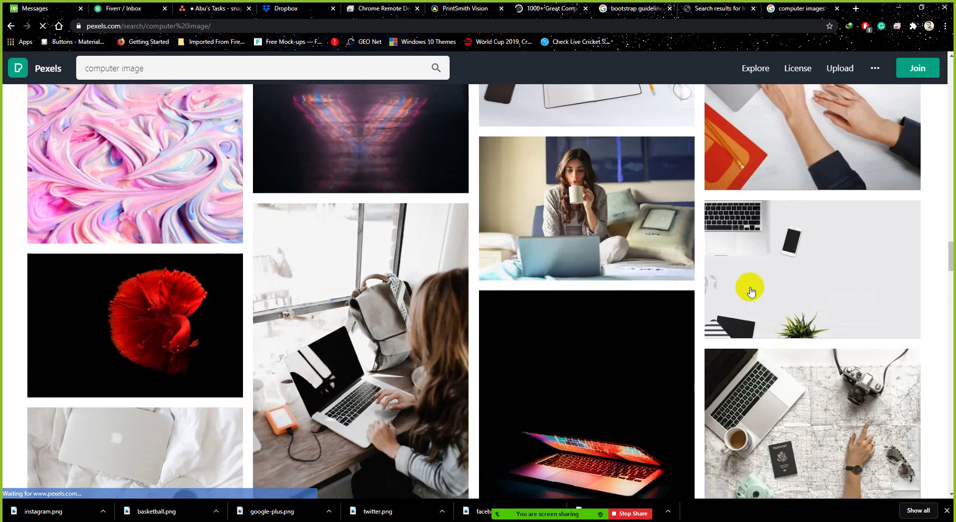
{"action": "left_click", "coordinate": [807, 283]}
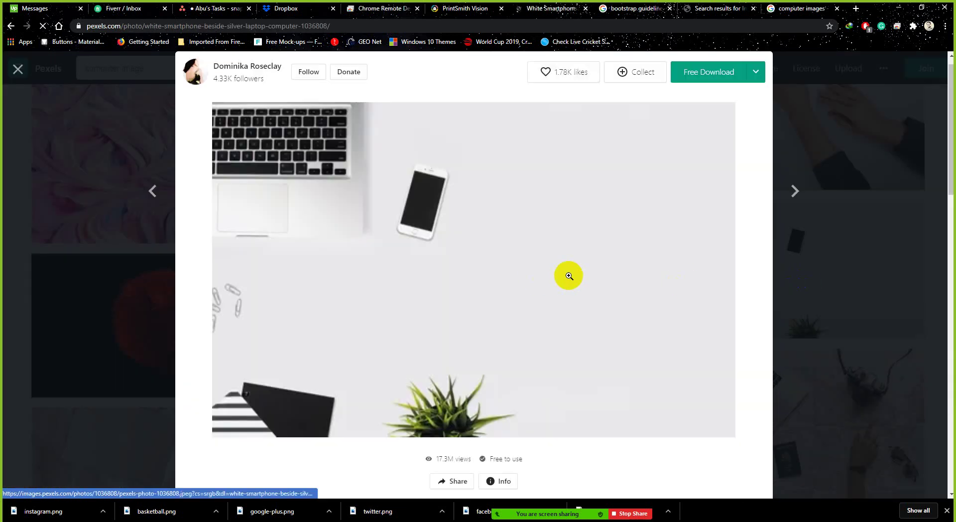
{"action": "left_click", "coordinate": [724, 74]}
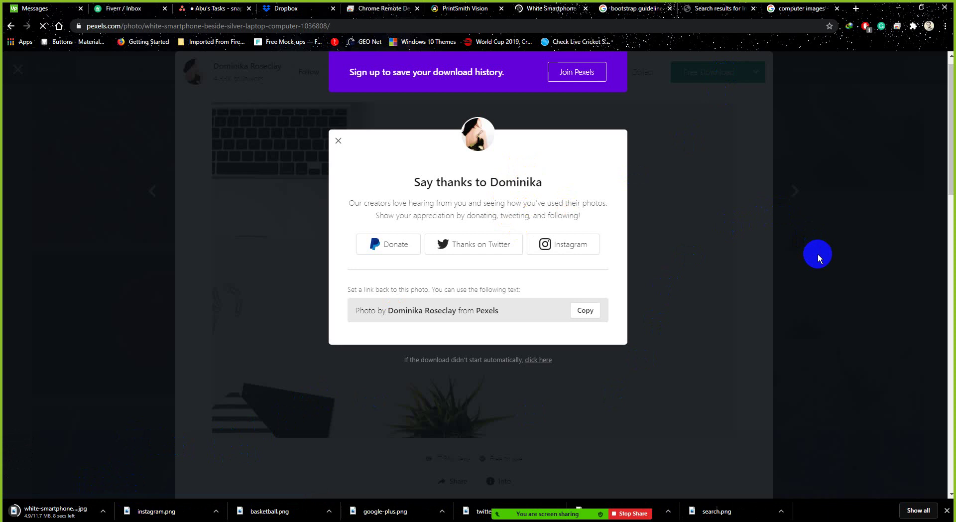
Step: Dismiss the photo's thank-you dialog, switch to Photoshop and draw a green rectangle about 1321 × 483 px over the hero section, above Rectangle 1
{"action": "left_click", "coordinate": [765, 284]}
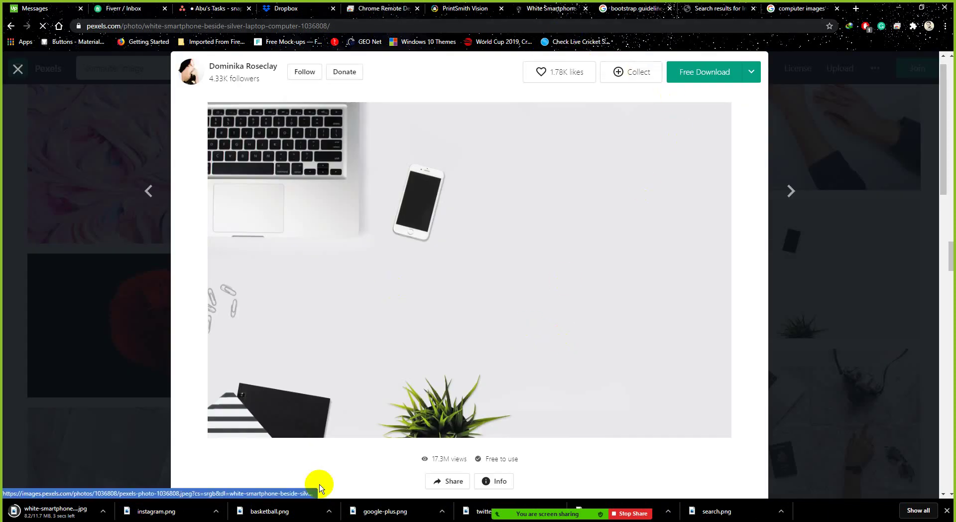
{"action": "key", "text": "alt+Tab"}
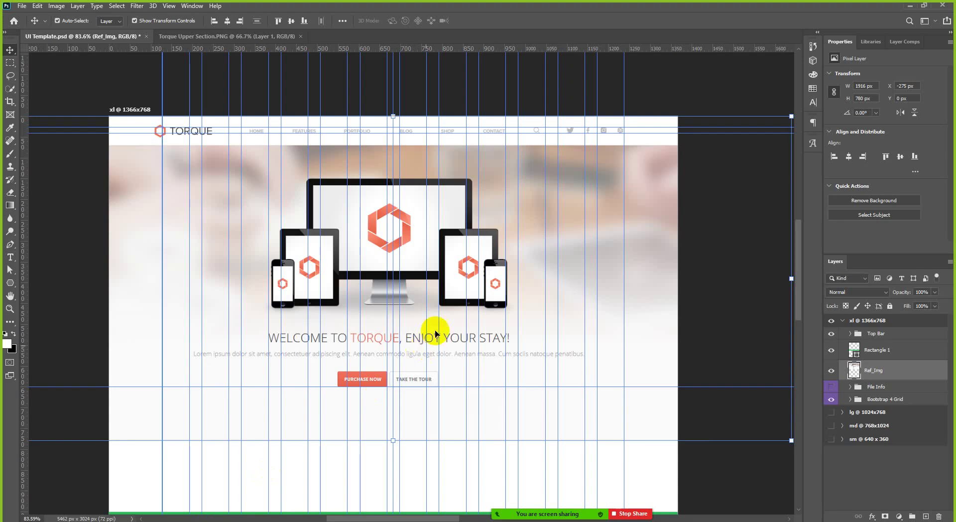
{"action": "scroll", "coordinate": [547, 234], "scroll_direction": "down", "scroll_amount": 1}
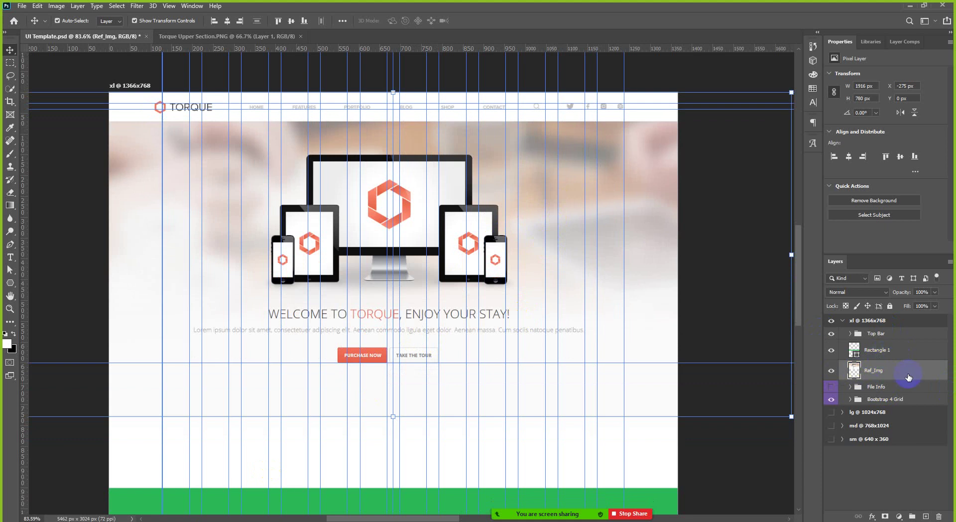
{"action": "left_click", "coordinate": [903, 352]}
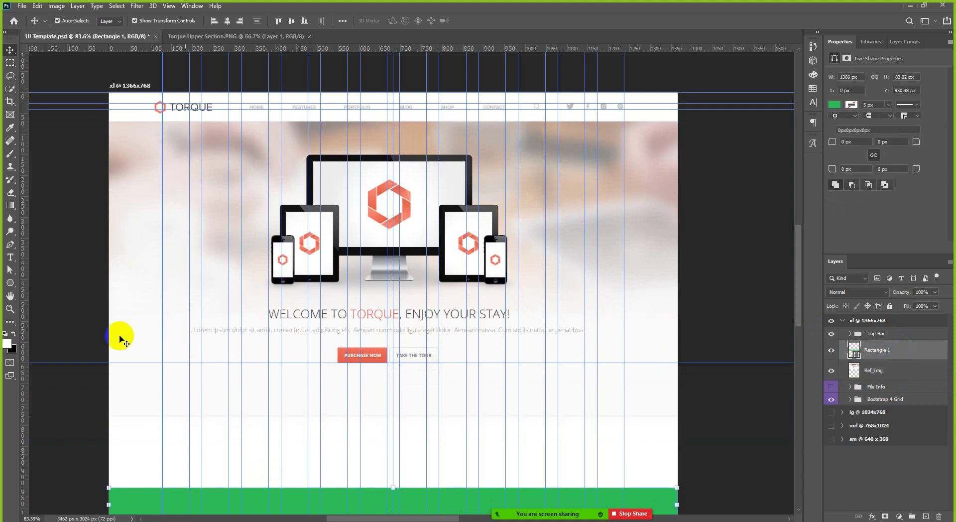
{"action": "left_click_drag", "start_coordinate": [7, 286], "coordinate": [39, 279]}
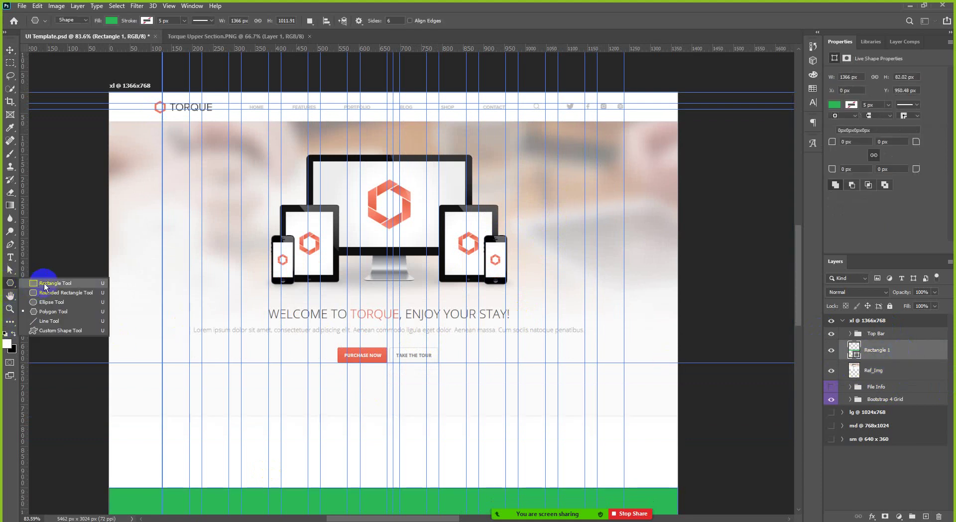
{"action": "left_click_drag", "start_coordinate": [127, 248], "coordinate": [677, 449]}
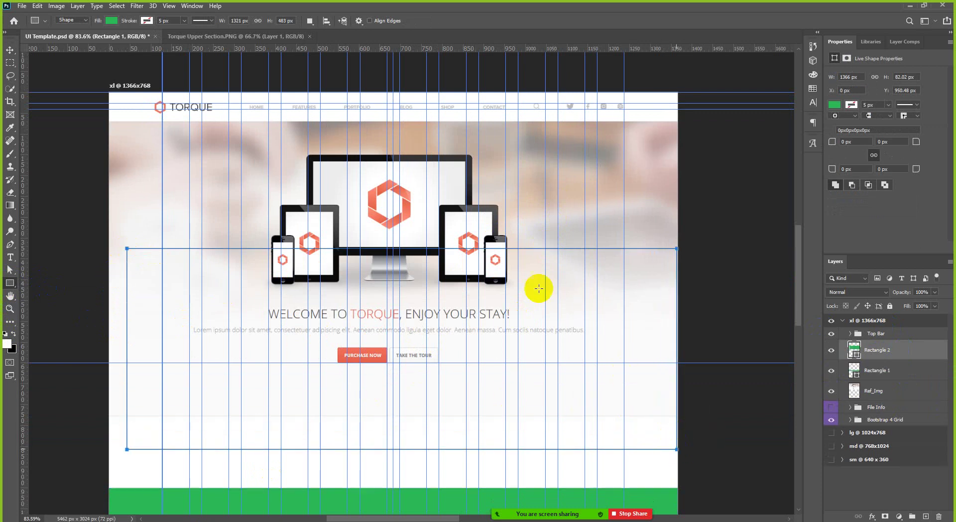
{"action": "left_click", "coordinate": [7, 47]}
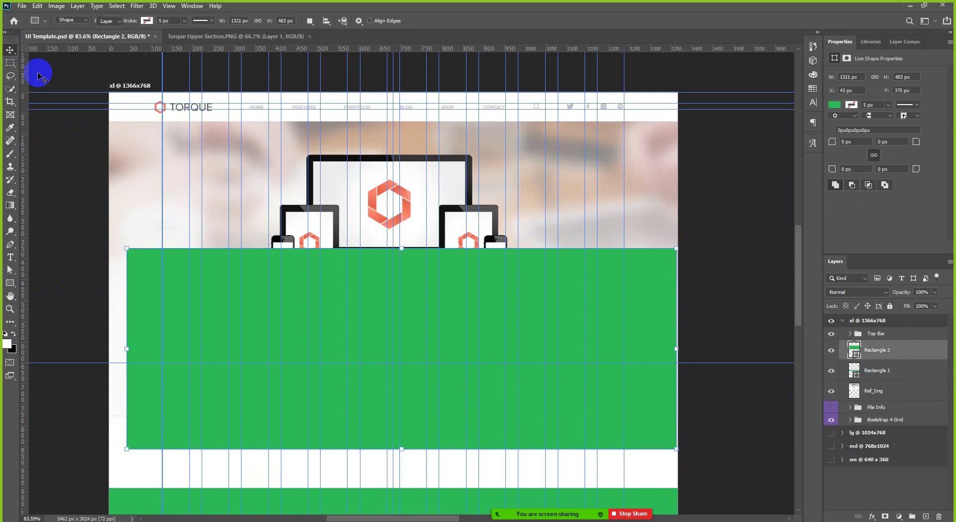
Step: Move the new green rectangle sideways so its right edge snaps to the artboard's right edge
{"action": "scroll", "coordinate": [703, 253], "scroll_direction": "up", "scroll_amount": 5}
{"action": "scroll", "coordinate": [703, 255], "scroll_direction": "up", "scroll_amount": 3}
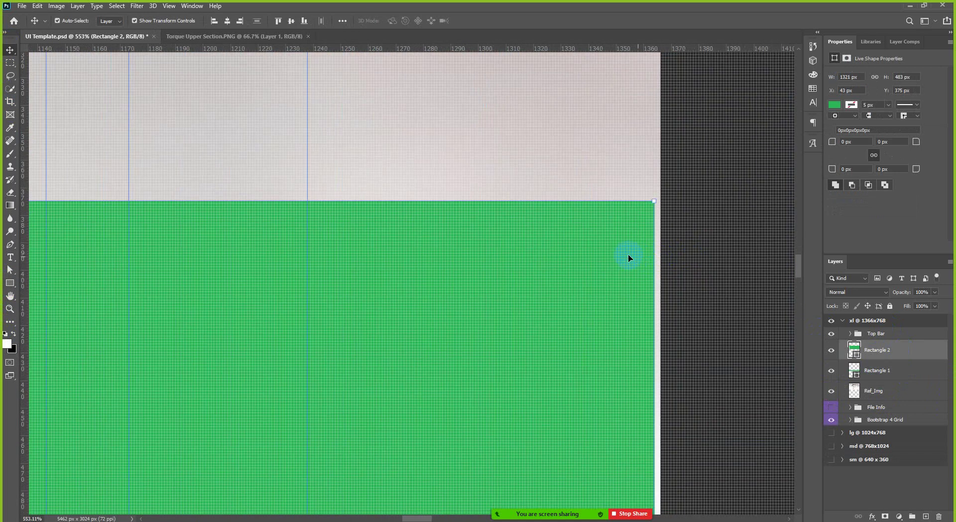
{"action": "left_click_drag", "start_coordinate": [633, 256], "coordinate": [636, 256]}
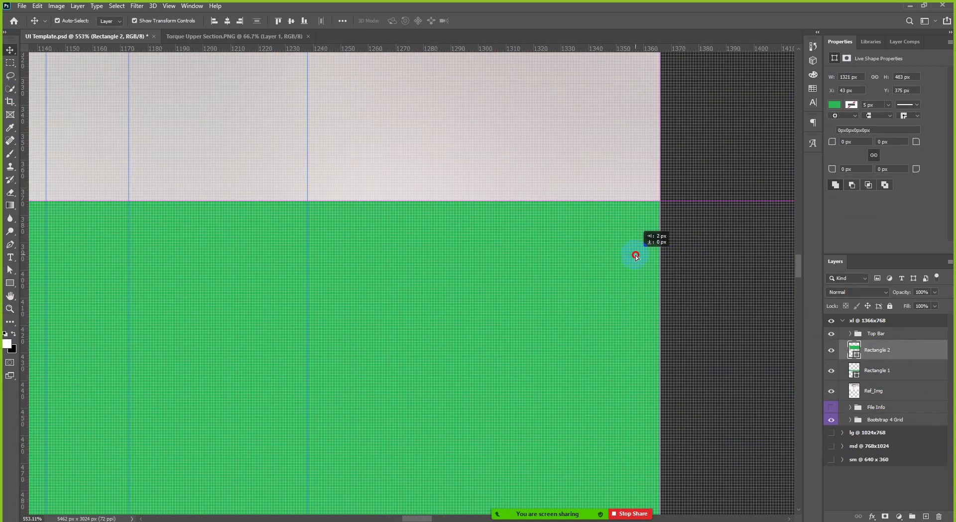
{"action": "scroll", "coordinate": [693, 199], "scroll_direction": "down", "scroll_amount": 8}
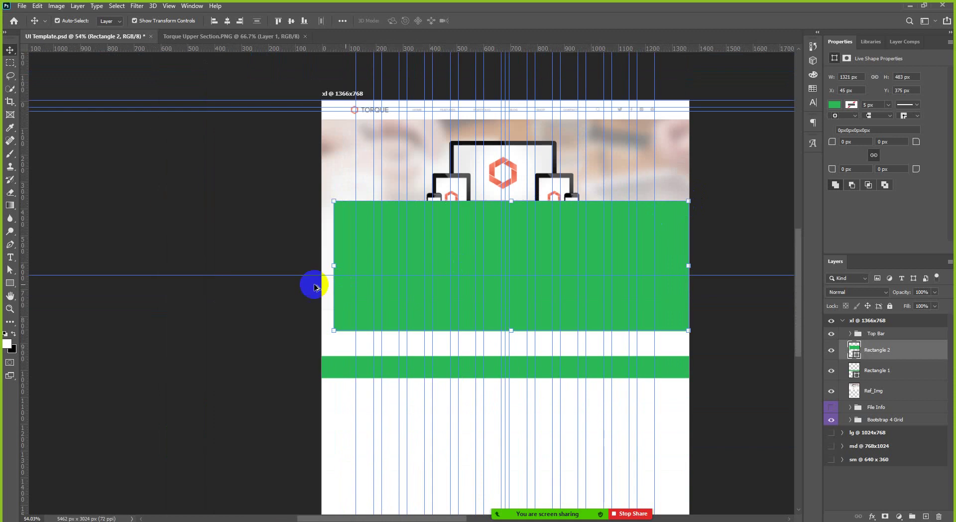
Step: Stretch the rectangle's left side out to the artboard's left edge so it spans the full artboard width
{"action": "scroll", "coordinate": [337, 235], "scroll_direction": "up", "scroll_amount": 2}
{"action": "scroll", "coordinate": [336, 236], "scroll_direction": "up", "scroll_amount": 3}
{"action": "left_click", "coordinate": [366, 261]}
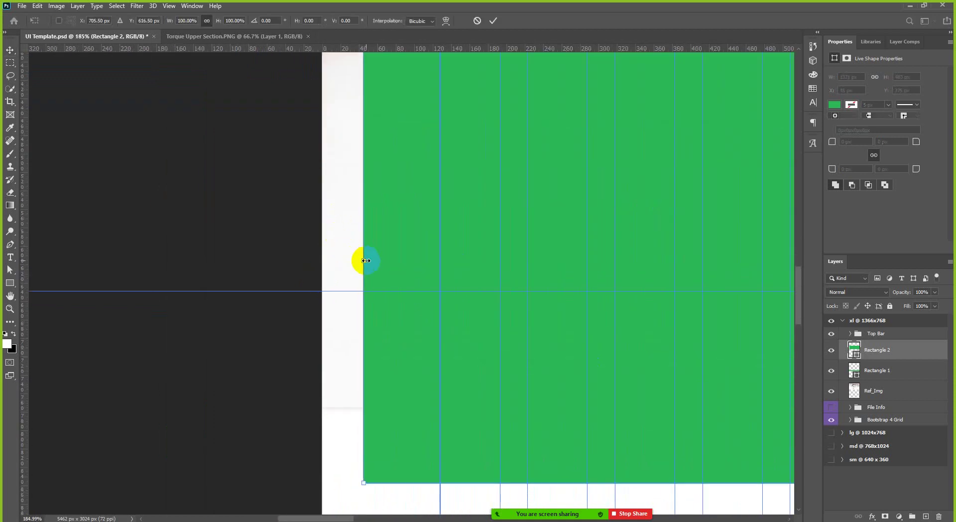
{"action": "left_click_drag", "start_coordinate": [366, 260], "coordinate": [322, 259]}
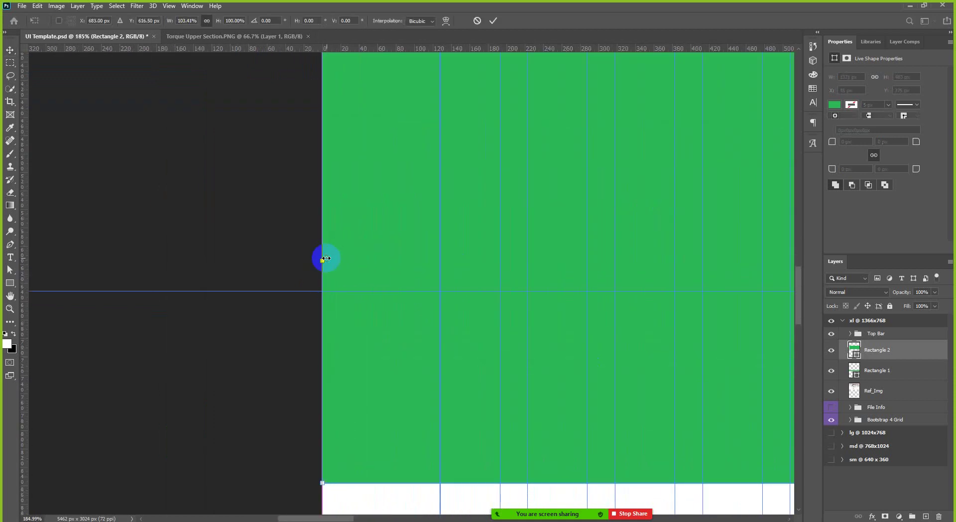
{"action": "scroll", "coordinate": [220, 330], "scroll_direction": "down", "scroll_amount": 6}
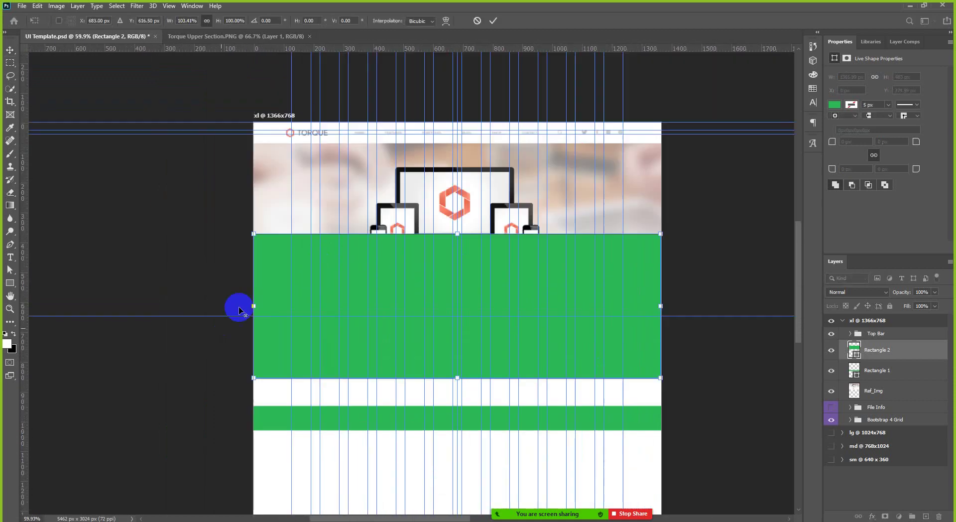
{"action": "left_click", "coordinate": [493, 23]}
Step: Move the green rectangle up until its top edge sits directly below the header, at about Y 70 px
{"action": "scroll", "coordinate": [687, 254], "scroll_direction": "up", "scroll_amount": 5}
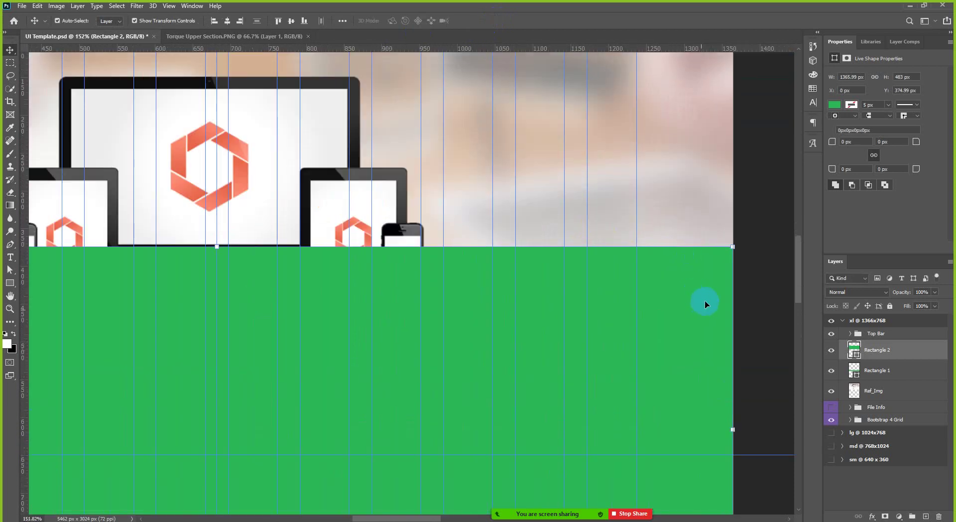
{"action": "left_click_drag", "start_coordinate": [707, 360], "coordinate": [694, 132]}
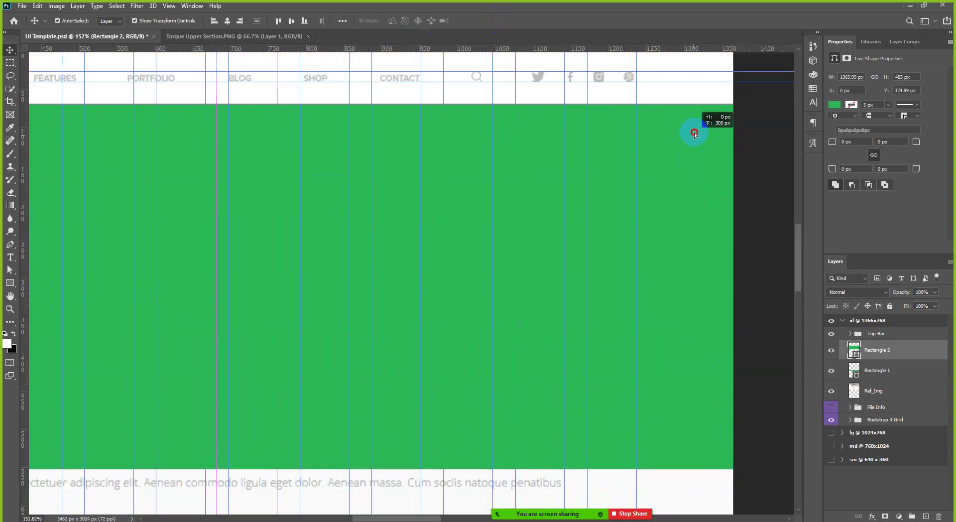
{"action": "scroll", "coordinate": [703, 205], "scroll_direction": "down", "scroll_amount": 3}
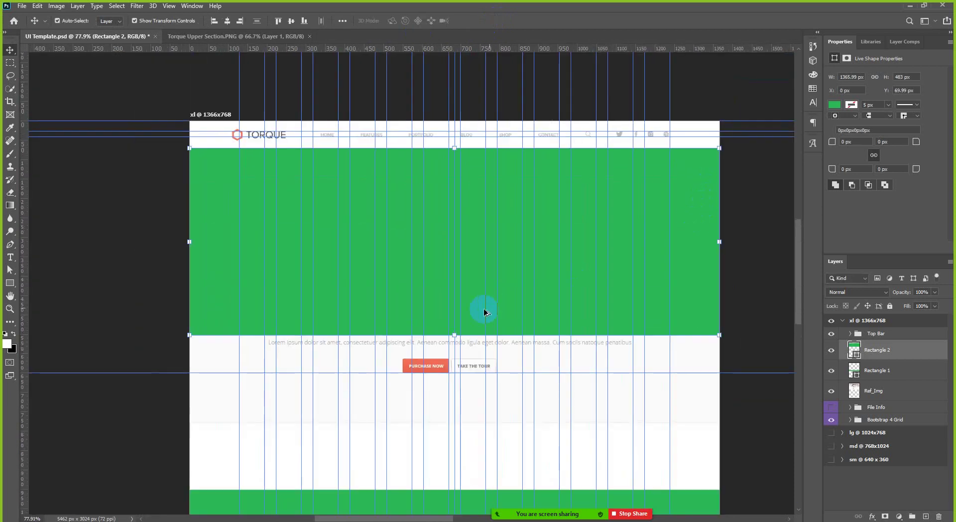
Step: Lower the Rectangle 2 layer's opacity to 55% and hide the layer
{"action": "scroll", "coordinate": [427, 337], "scroll_direction": "up", "scroll_amount": 3}
{"action": "scroll", "coordinate": [425, 342], "scroll_direction": "down", "scroll_amount": 2}
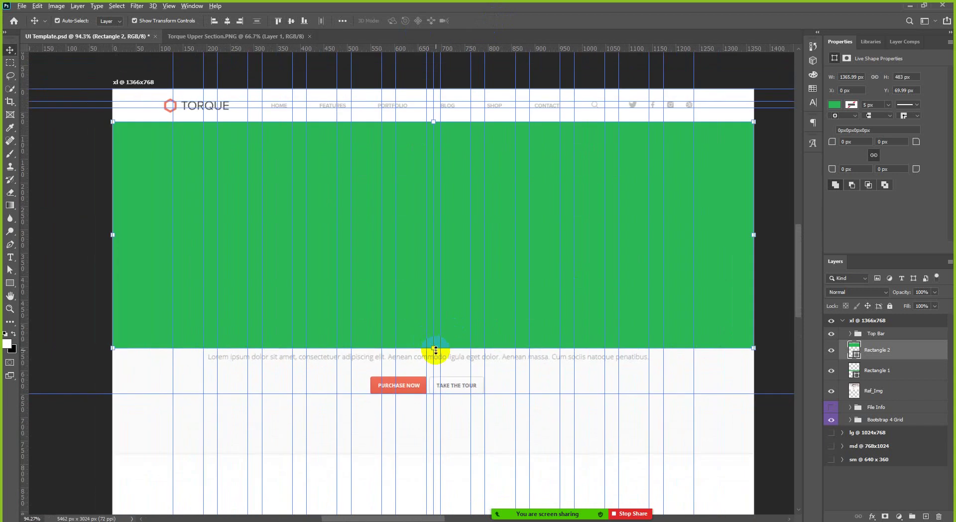
{"action": "scroll", "coordinate": [436, 350], "scroll_direction": "up", "scroll_amount": 2}
{"action": "scroll", "coordinate": [436, 347], "scroll_direction": "down", "scroll_amount": 2}
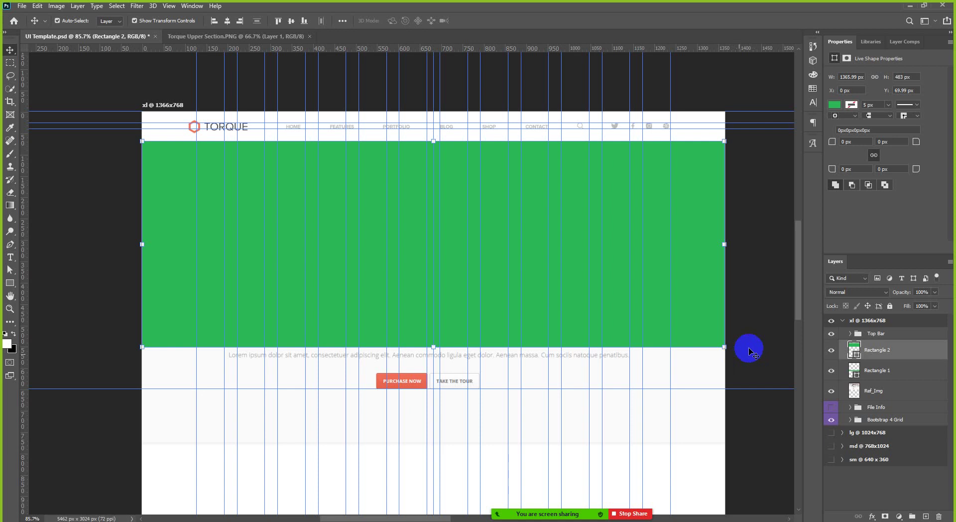
{"action": "left_click", "coordinate": [894, 350]}
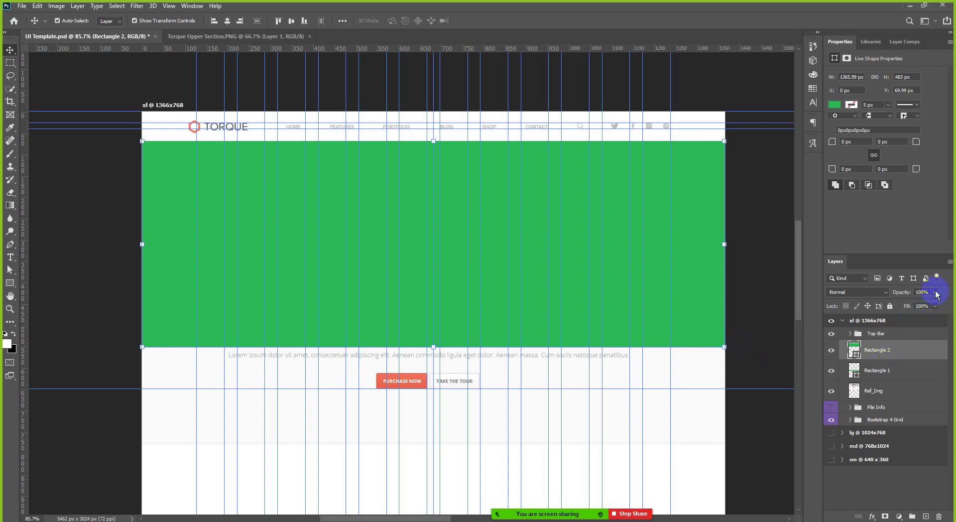
{"action": "left_click_drag", "start_coordinate": [910, 306], "coordinate": [933, 298]}
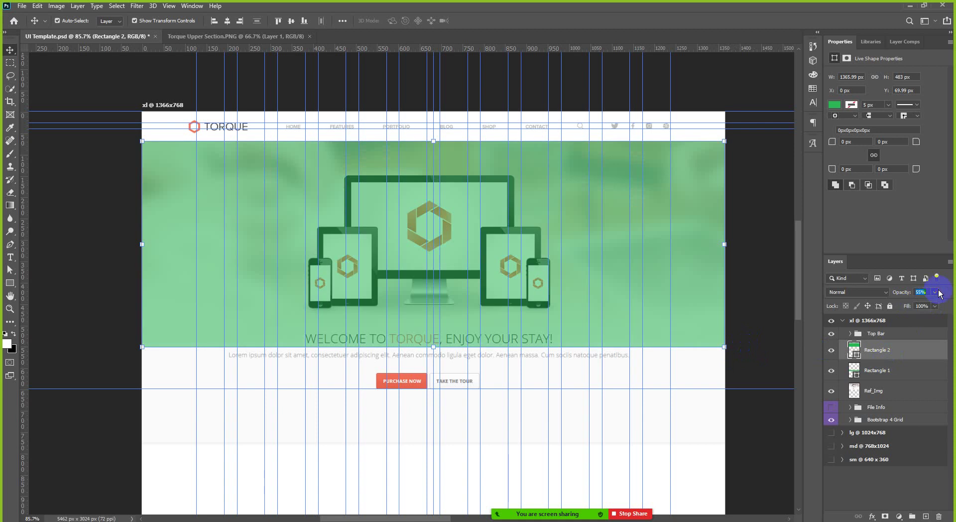
{"action": "left_click", "coordinate": [829, 354]}
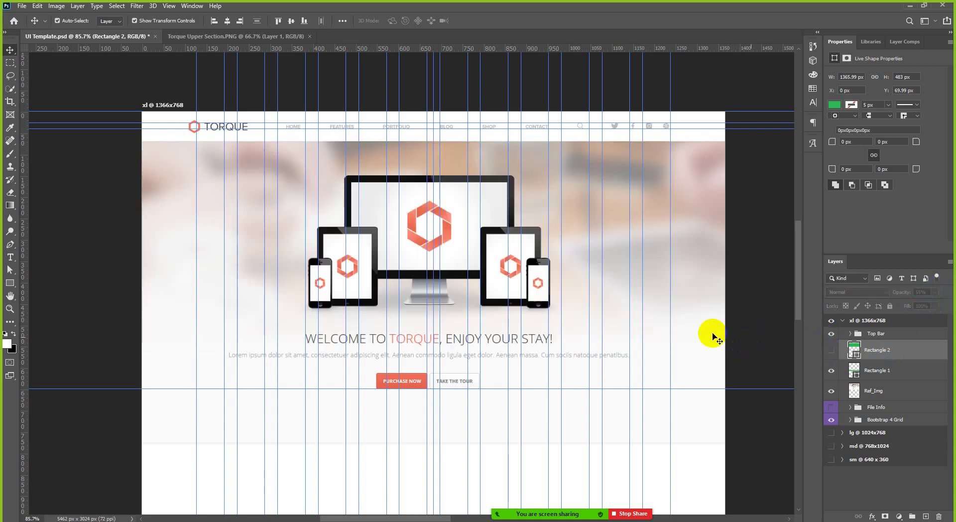
Step: Add a horizontal guide at about Y 501 px, between the device mockups and the welcome heading
{"action": "scroll", "coordinate": [619, 316], "scroll_direction": "up", "scroll_amount": 3}
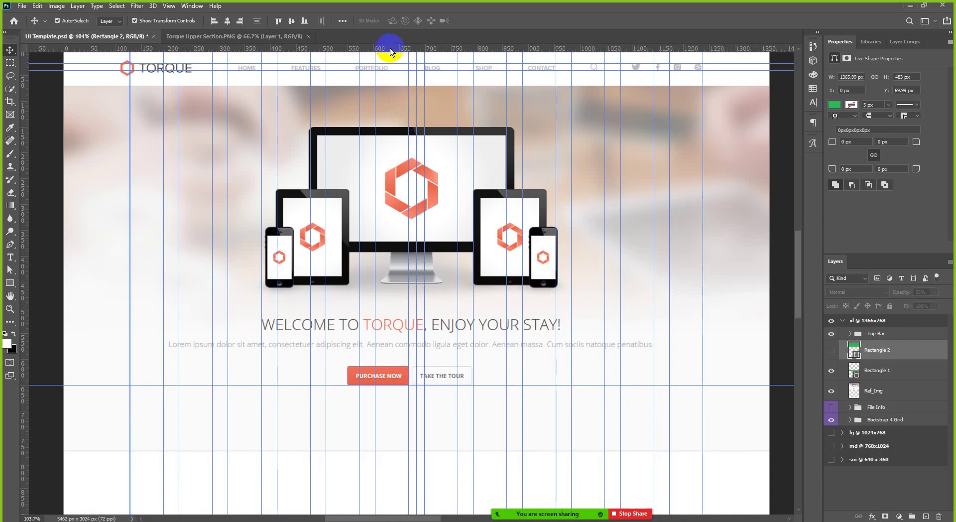
{"action": "left_click_drag", "start_coordinate": [393, 65], "coordinate": [432, 312]}
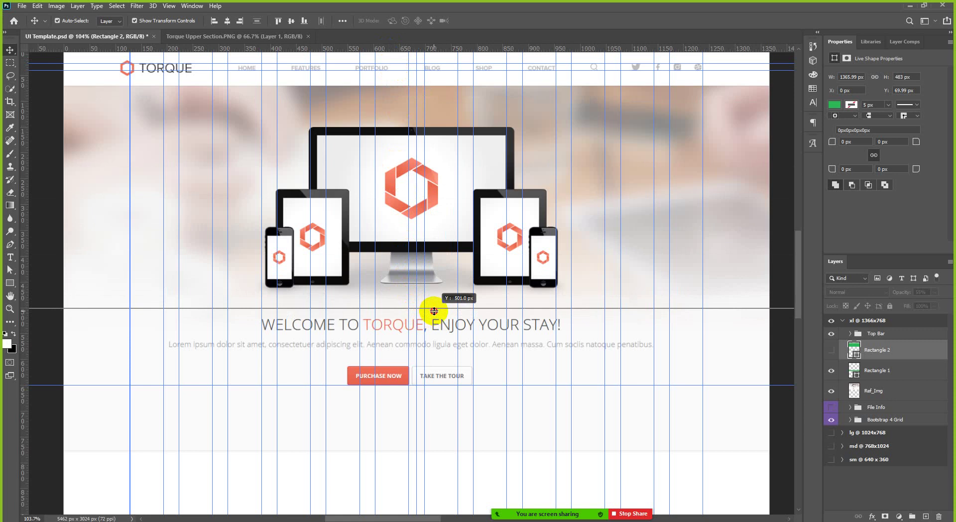
{"action": "left_click_drag", "start_coordinate": [441, 309], "coordinate": [441, 310]}
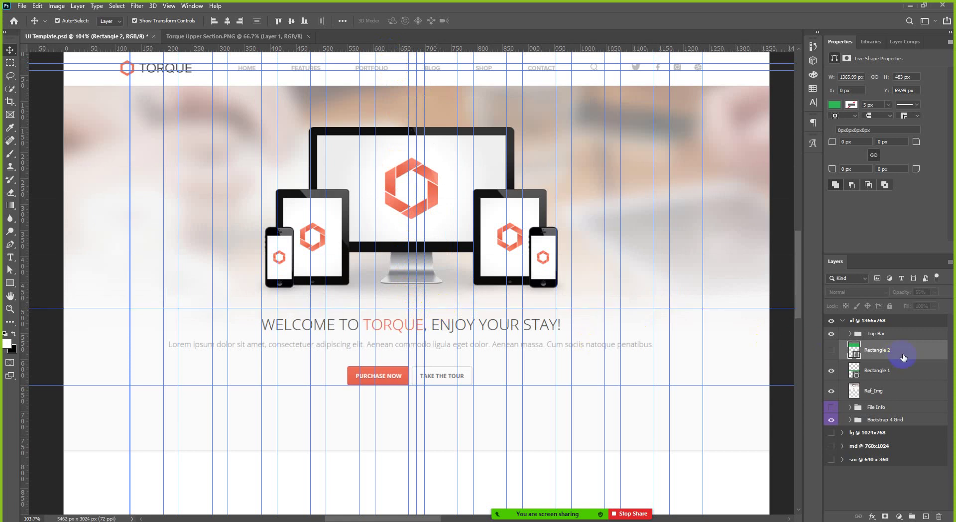
Step: Show Rectangle 2 and shorten it from the bottom to the new guide, 431 px high, checking its edges with the guides hidden and shown
{"action": "left_click", "coordinate": [832, 350]}
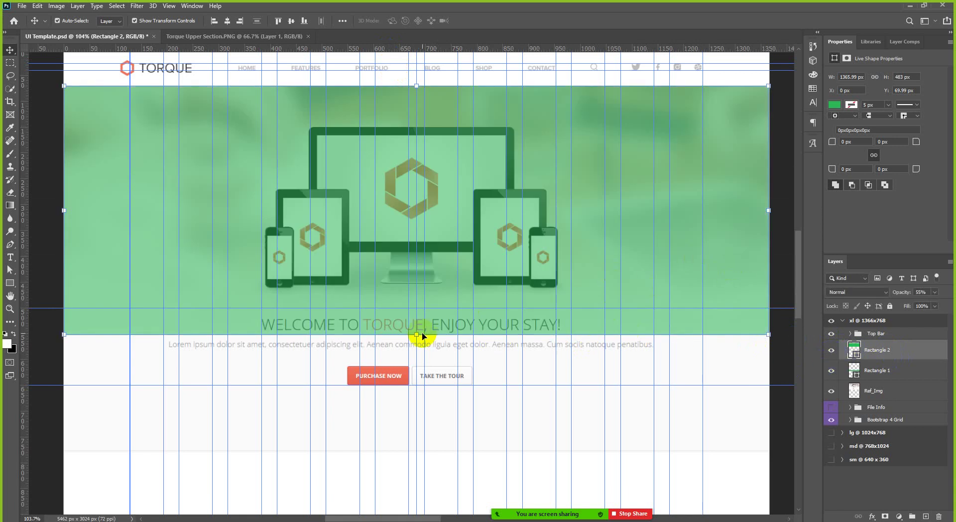
{"action": "left_click_drag", "start_coordinate": [417, 335], "coordinate": [422, 309]}
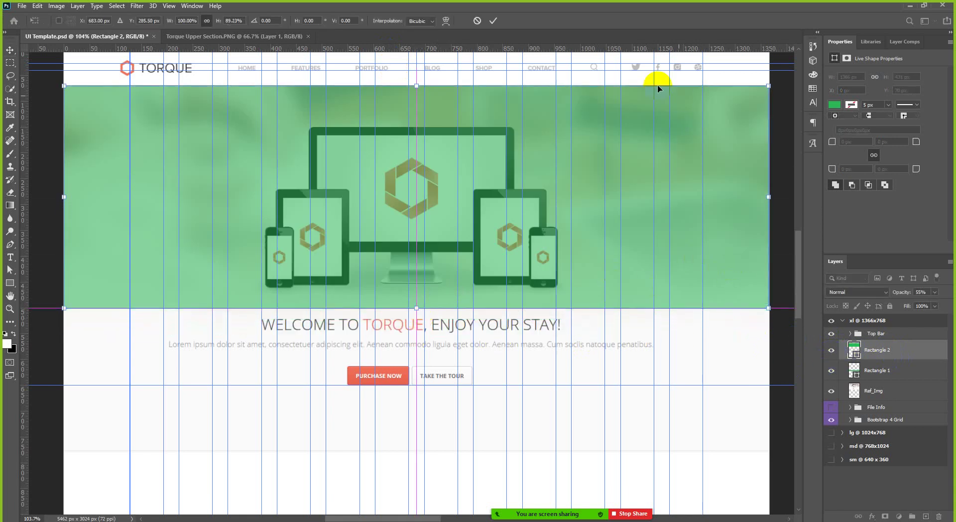
{"action": "left_click", "coordinate": [494, 21]}
{"action": "key", "text": "ctrl+semicolon"}
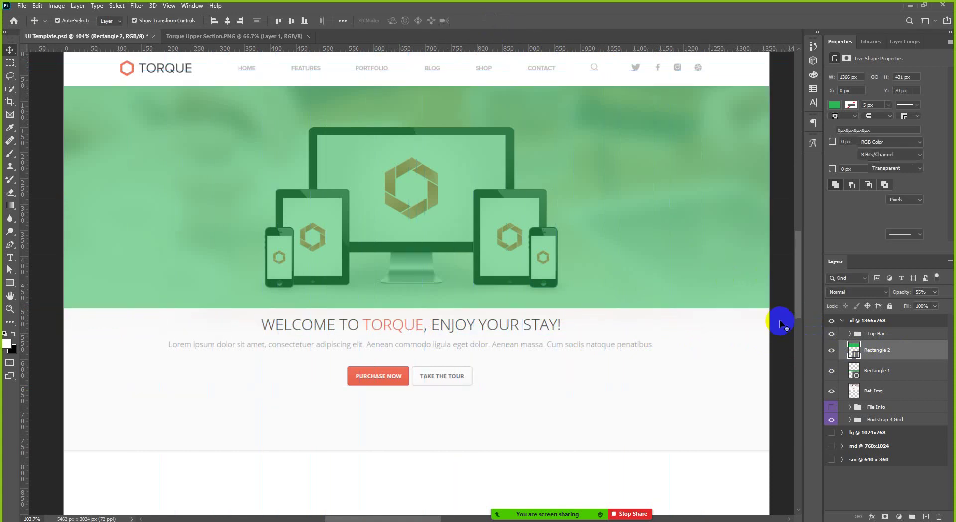
{"action": "left_click", "coordinate": [781, 324]}
{"action": "left_click", "coordinate": [767, 220]}
{"action": "key", "text": "ctrl+semicolon"}
{"action": "scroll", "coordinate": [770, 222], "scroll_direction": "up", "scroll_amount": 6}
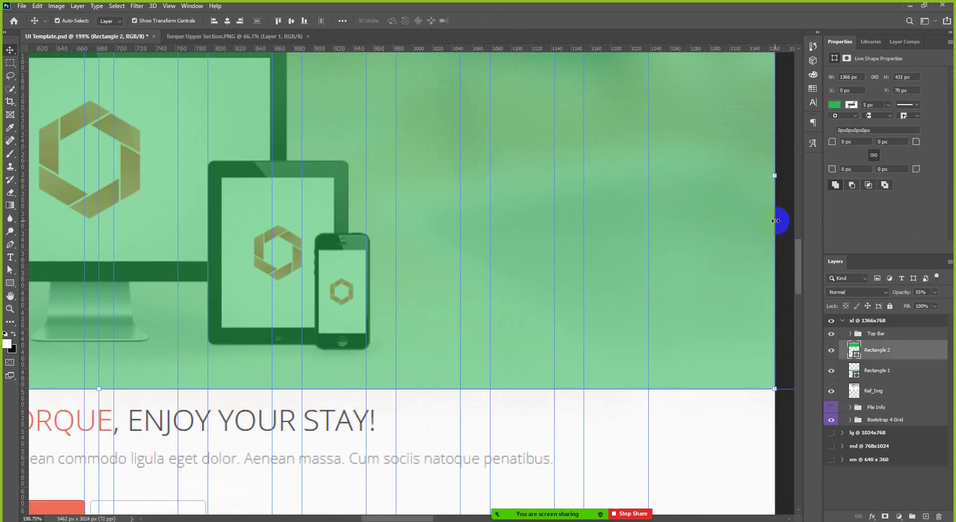
{"action": "scroll", "coordinate": [627, 238], "scroll_direction": "down", "scroll_amount": 7}
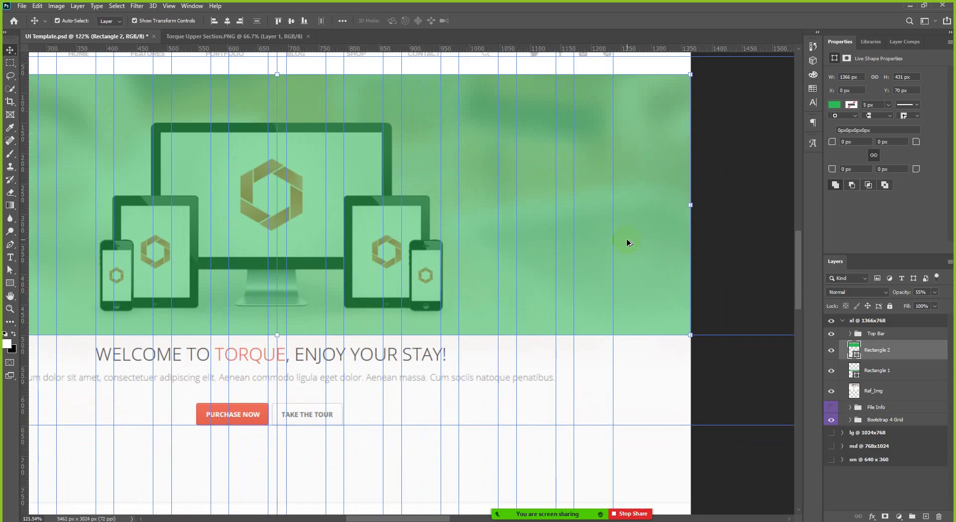
Step: Switch to Chrome and show the downloaded white-smartphone photo in its Downloads folder
{"action": "key", "text": "alt+Tab"}
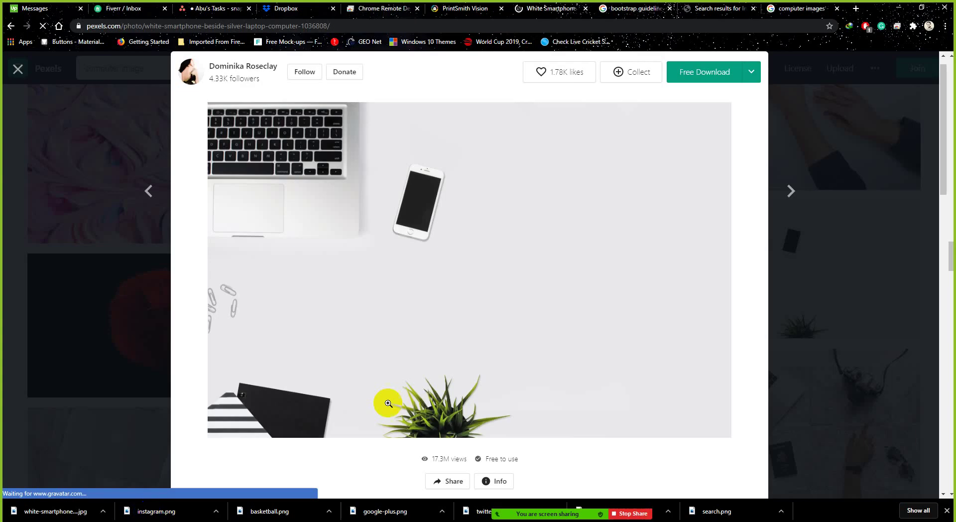
{"action": "left_click", "coordinate": [82, 512]}
{"action": "left_click", "coordinate": [102, 511]}
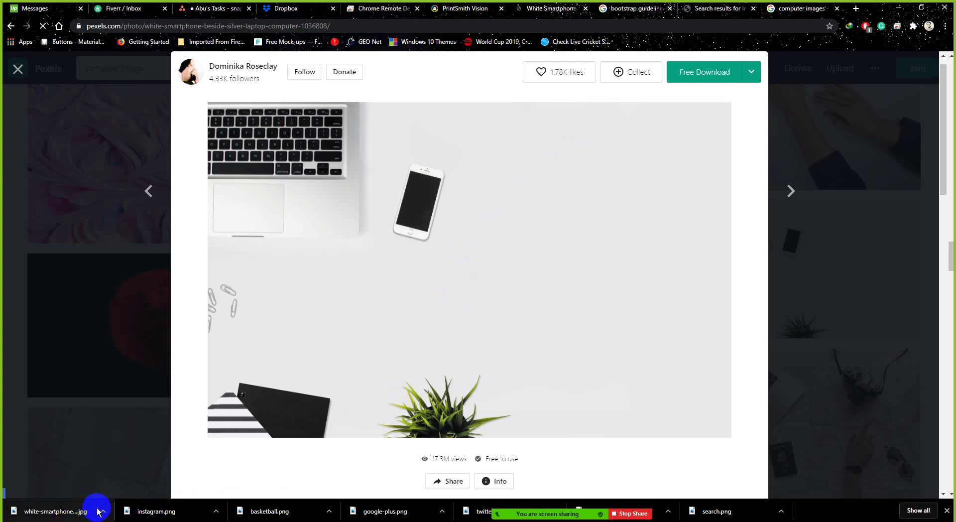
{"action": "left_click", "coordinate": [153, 481]}
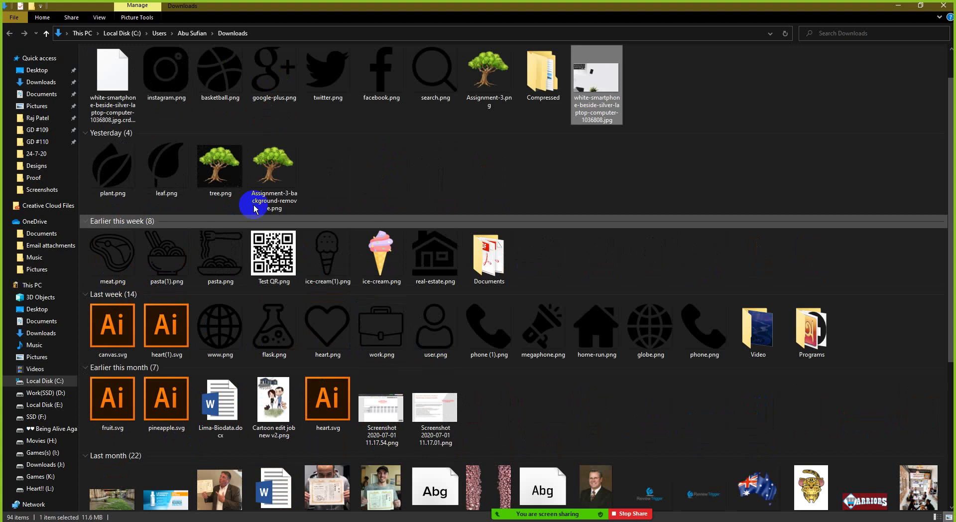
Step: Place the white-smartphone photo into UI Template.psd above Rectangle 2, directly below the header and spanning the artboard width at 61.73% scale
{"action": "left_click", "coordinate": [597, 100]}
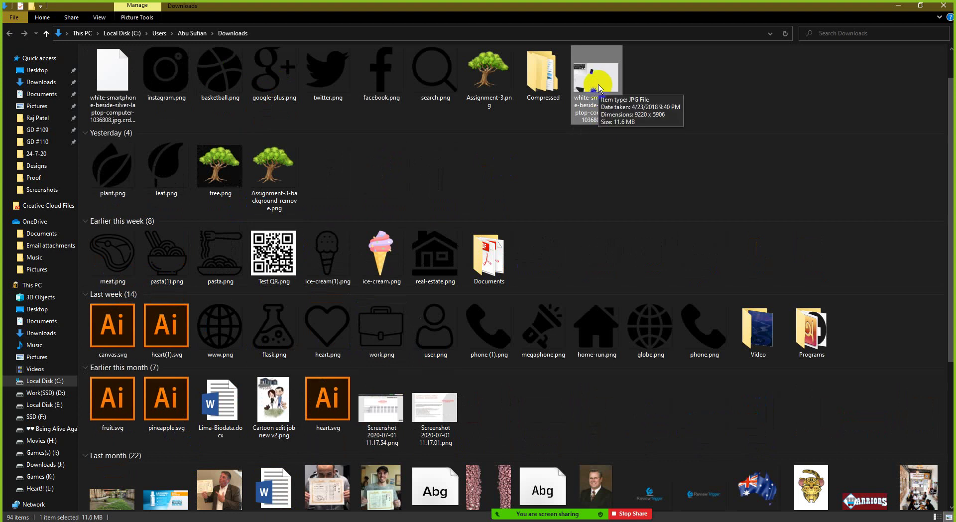
{"action": "left_click_drag", "start_coordinate": [599, 87], "coordinate": [398, 358]}
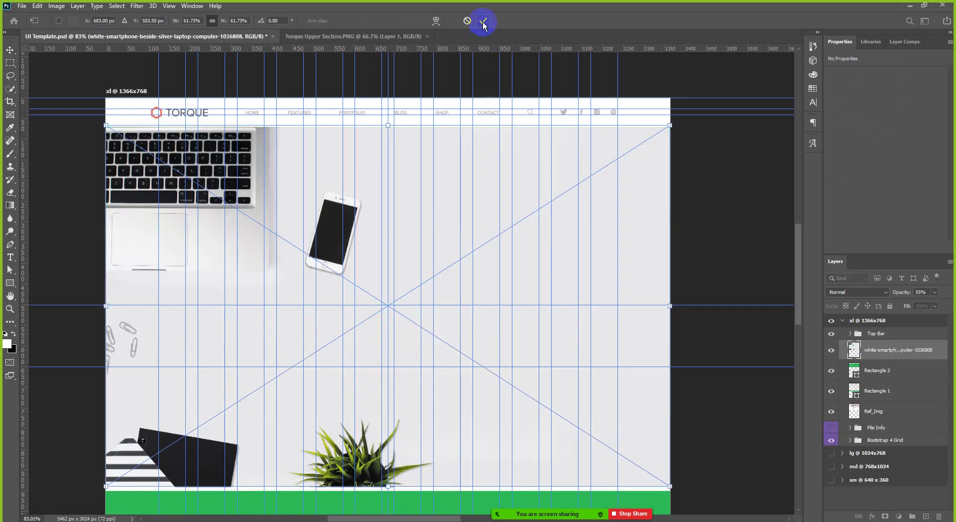
{"action": "left_click", "coordinate": [482, 22]}
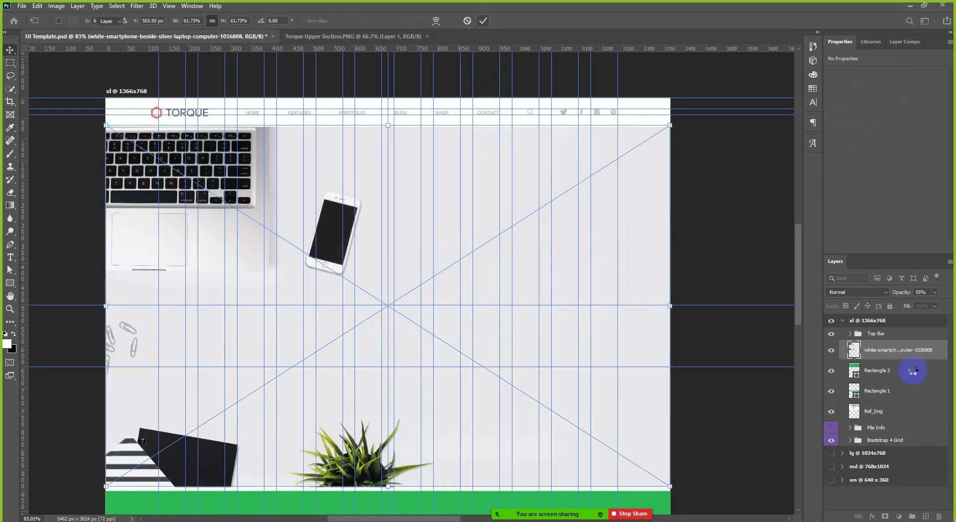
Step: Clip the white-smartphone photo to Rectangle 2 and set Rectangle 2's opacity to 100%
{"action": "left_click", "coordinate": [901, 359], "text": "alt"}
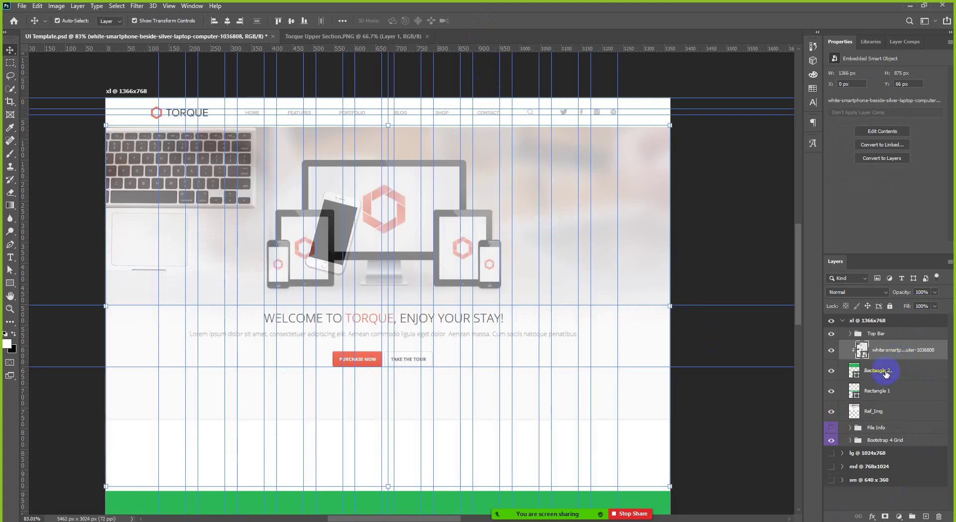
{"action": "left_click", "coordinate": [887, 374]}
{"action": "key", "text": "5"}
{"action": "key", "text": "5"}
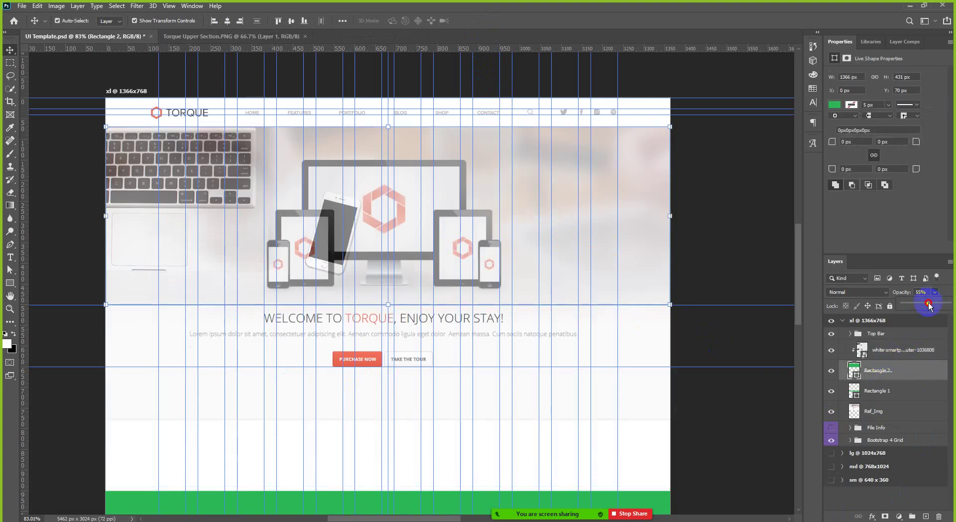
{"action": "left_click_drag", "start_coordinate": [949, 304], "coordinate": [953, 305]}
{"action": "left_click", "coordinate": [936, 292]}
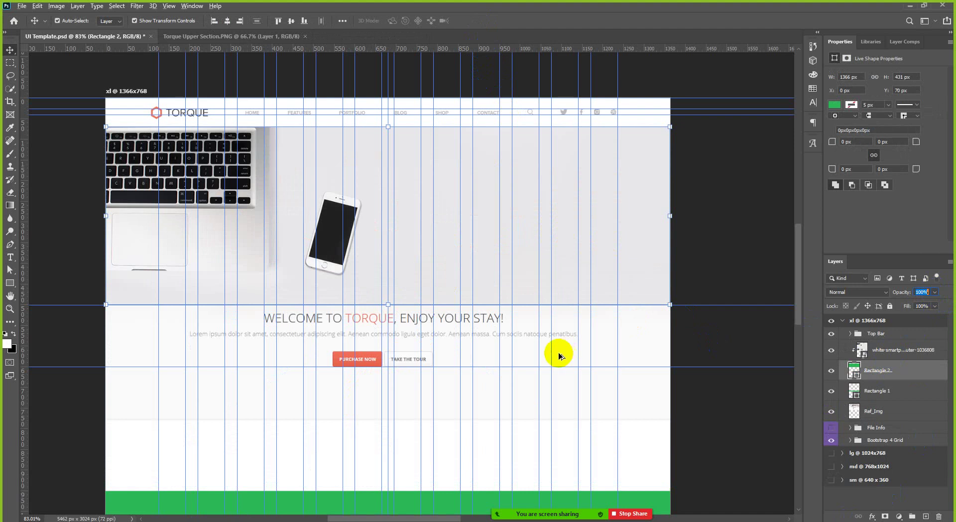
{"action": "left_click", "coordinate": [721, 231]}
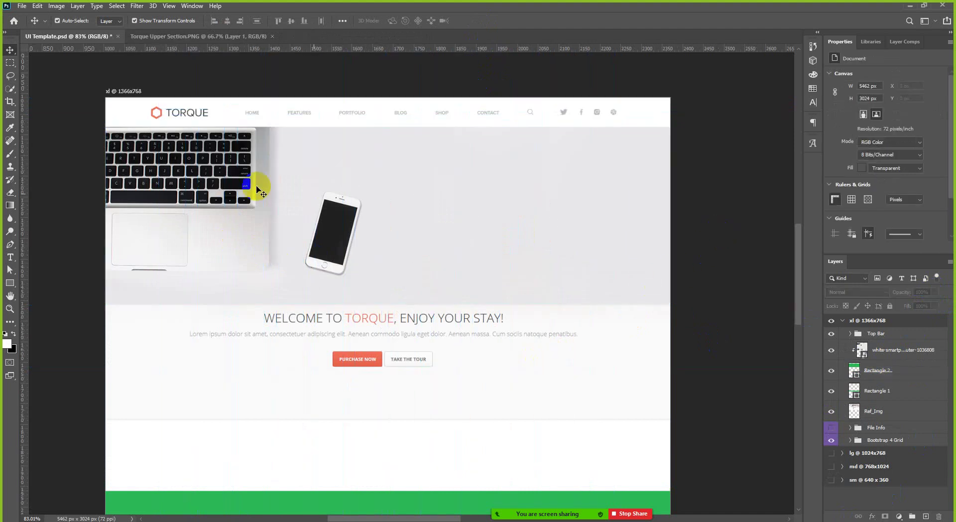
Step: Nudge the clipped white-smartphone photo up to Y 64 px and deselect it to check the placement
{"action": "left_click", "coordinate": [208, 180]}
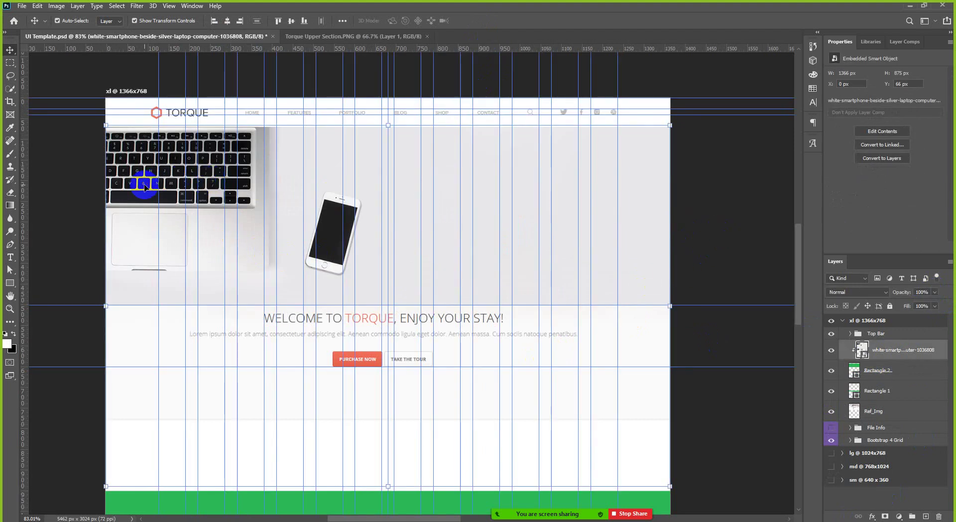
{"action": "key", "text": "shift+Down"}
{"action": "key", "text": "Up"}
{"action": "key", "text": "Up"}
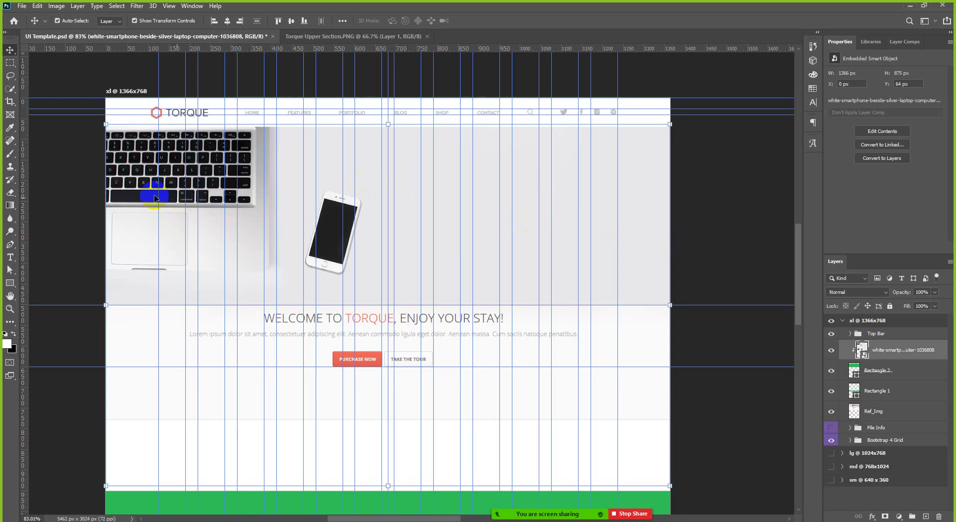
{"action": "left_click", "coordinate": [69, 242]}
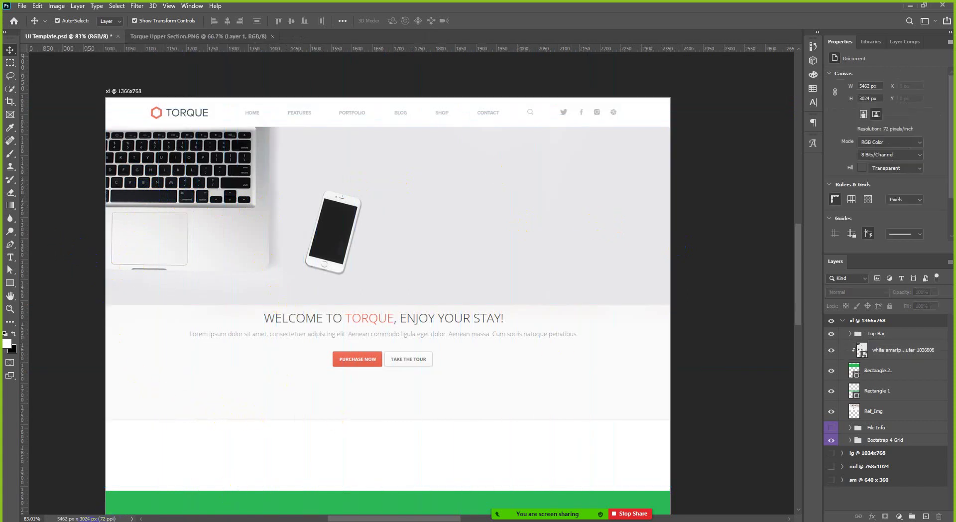
{"action": "mouse_move", "coordinate": [98, 521]}
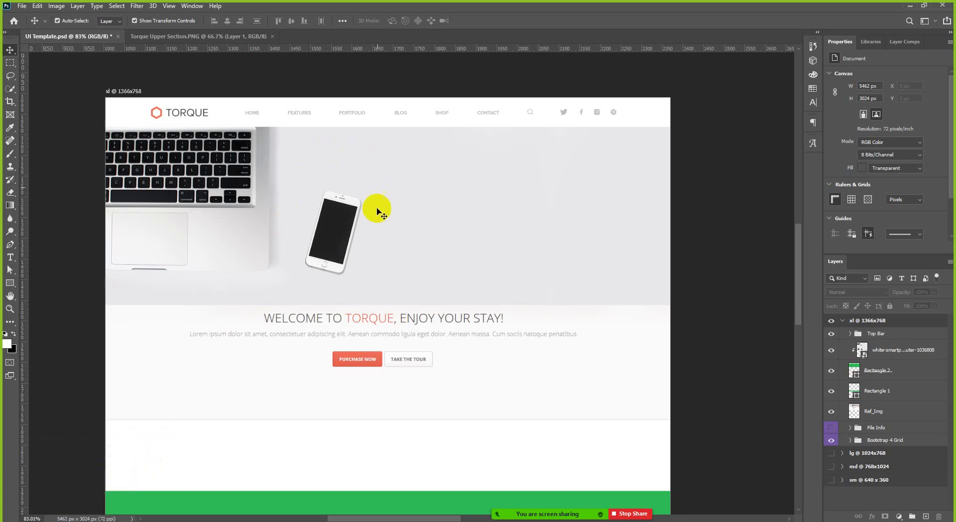
Step: Flip the white-smartphone photo horizontally within the hero area
{"action": "left_click", "coordinate": [249, 229]}
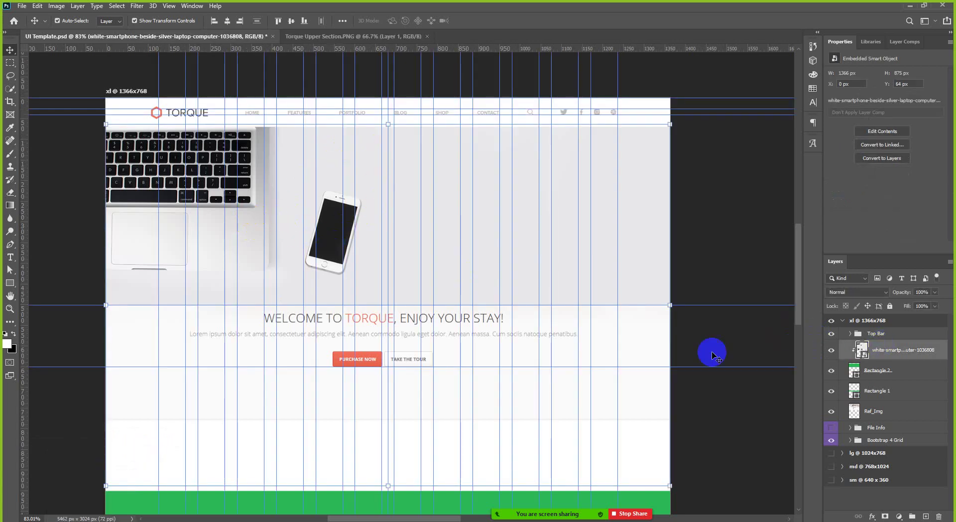
{"action": "scroll", "coordinate": [654, 327], "scroll_direction": "down", "scroll_amount": 2}
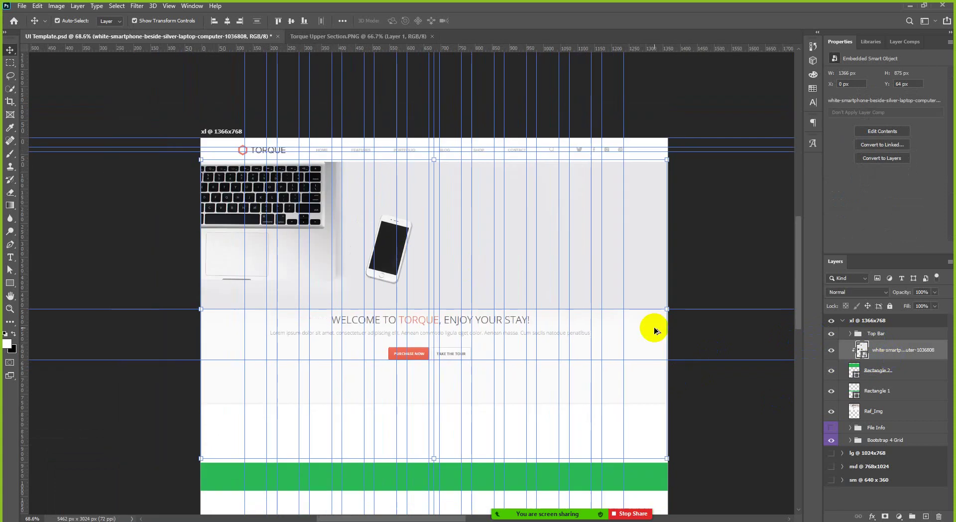
{"action": "key", "text": "ctrl+t"}
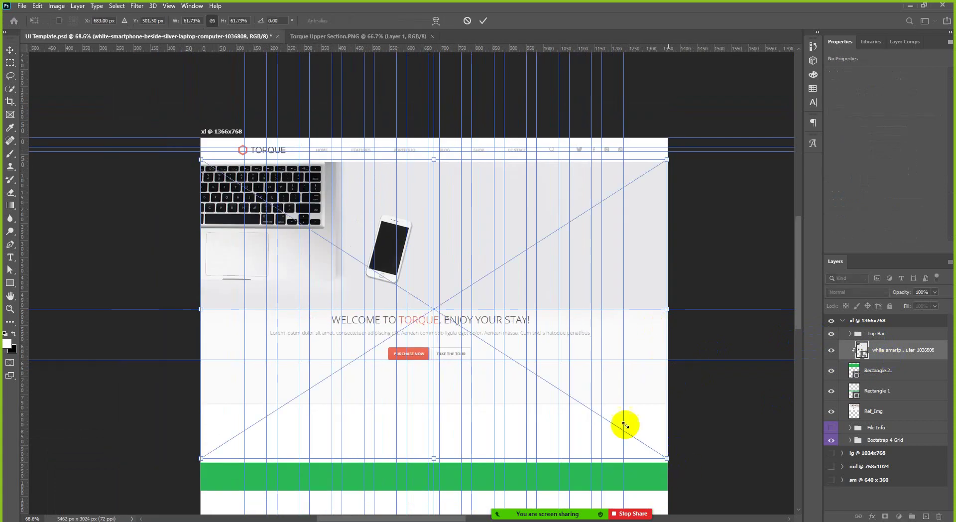
{"action": "right_click", "coordinate": [643, 393]}
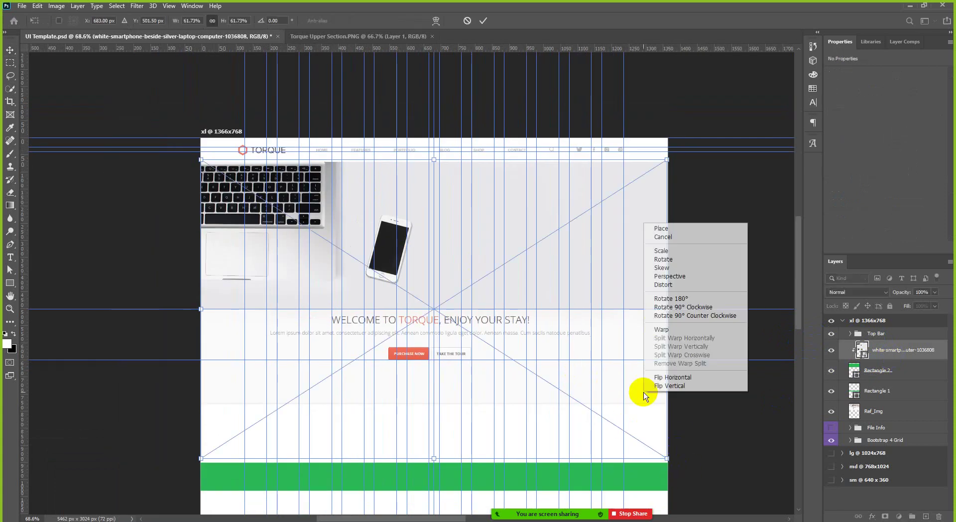
{"action": "left_click", "coordinate": [667, 378]}
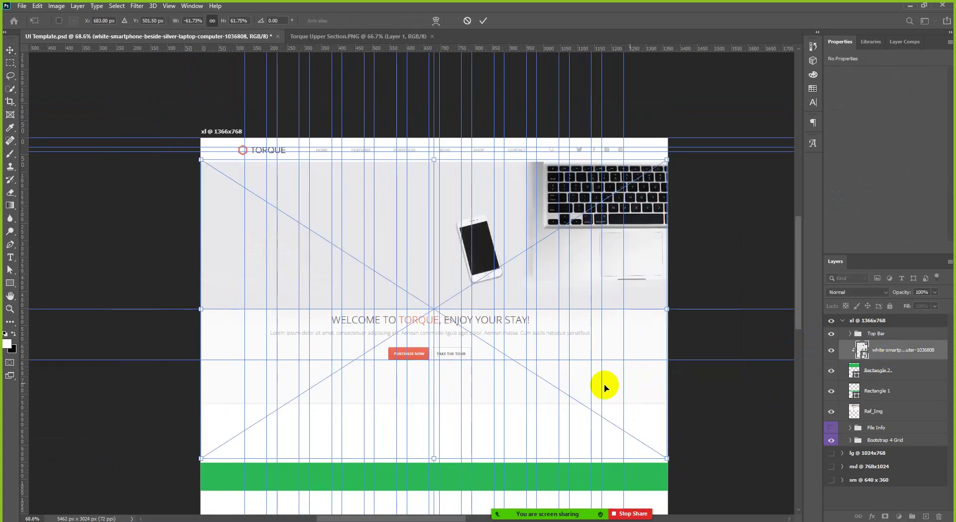
{"action": "left_click", "coordinate": [483, 20]}
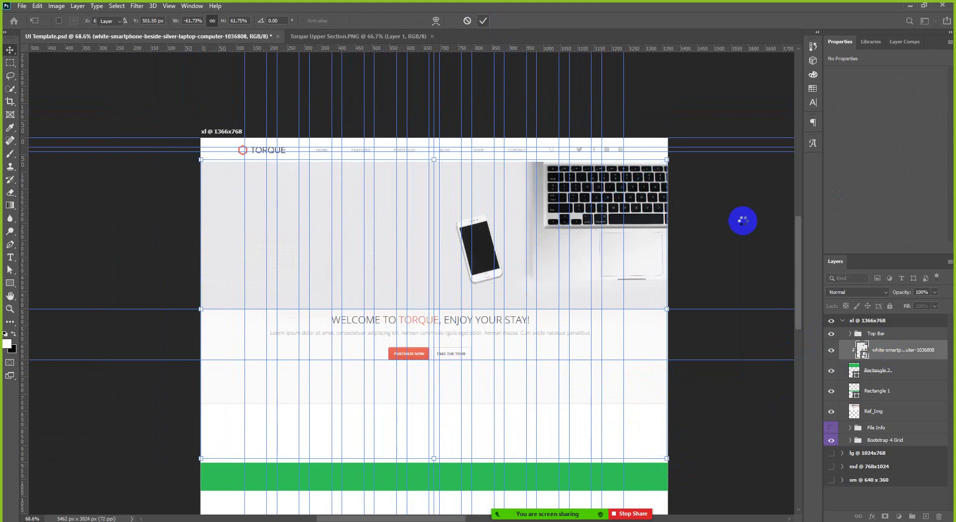
{"action": "left_click", "coordinate": [742, 220]}
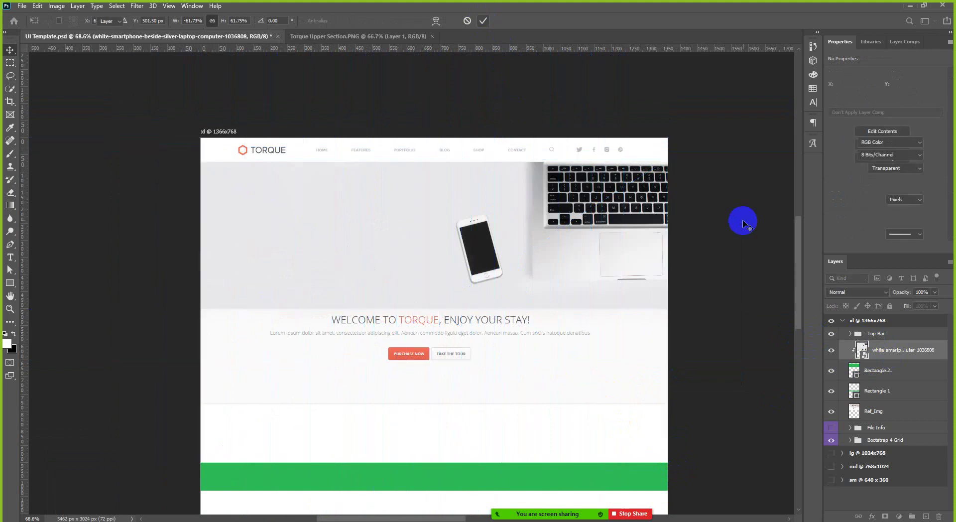
Step: Hide and show the white-smartphone photo and Rectangle 2 in turn to compare the hero area with the reference design
{"action": "left_click", "coordinate": [832, 352]}
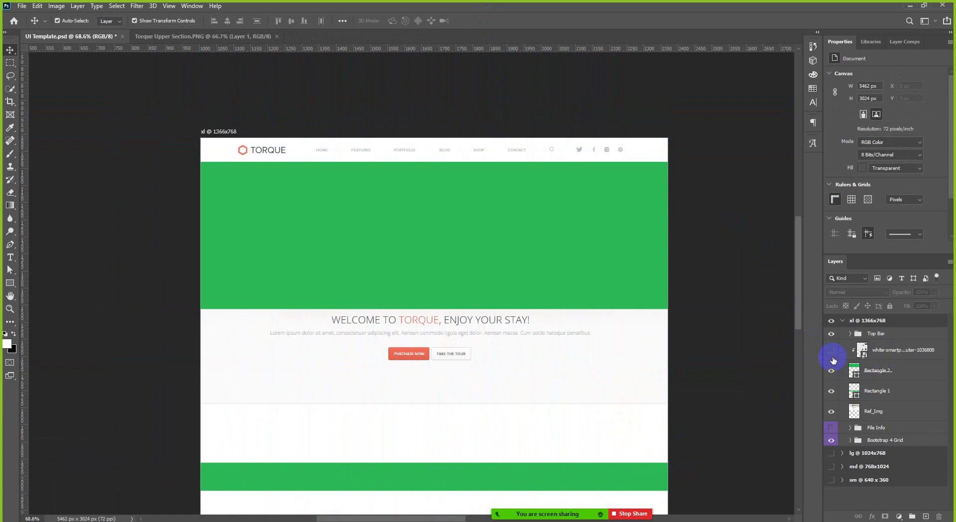
{"action": "left_click", "coordinate": [833, 353]}
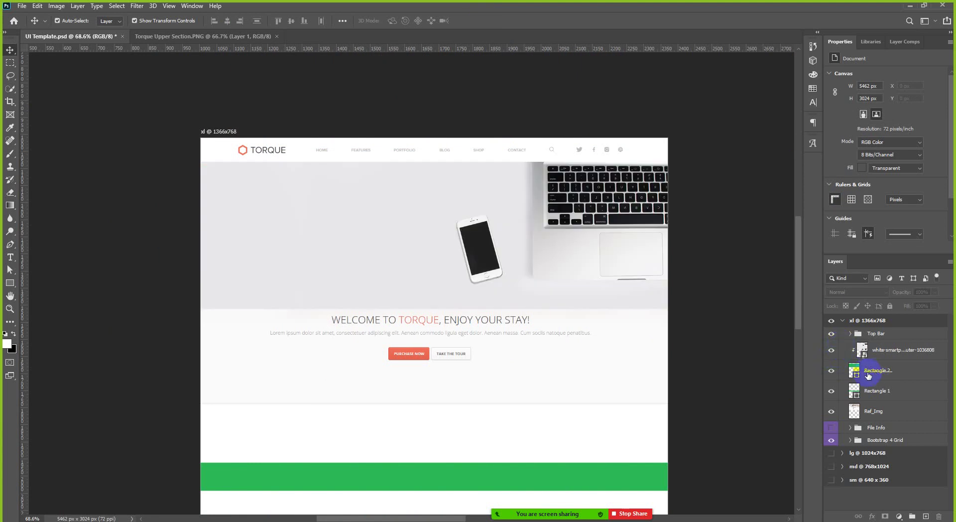
{"action": "left_click", "coordinate": [831, 370]}
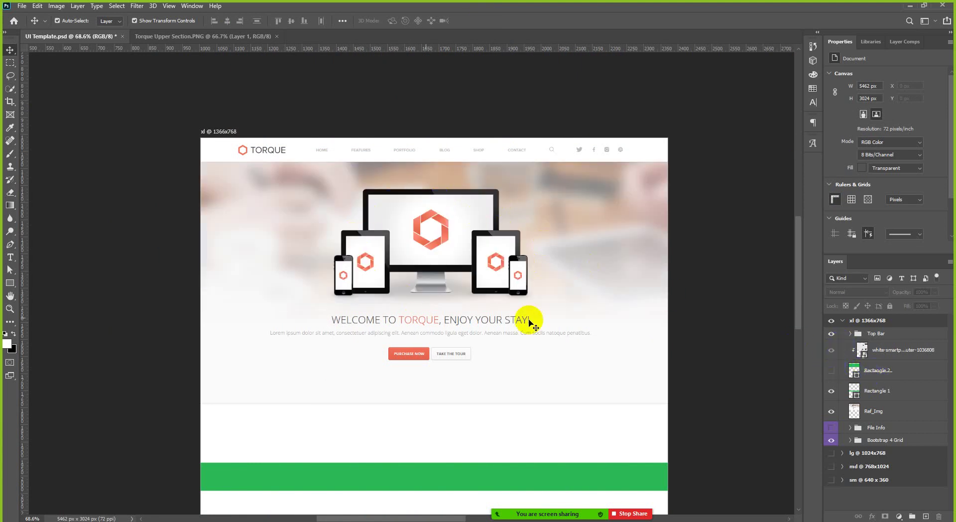
{"action": "left_click", "coordinate": [831, 371]}
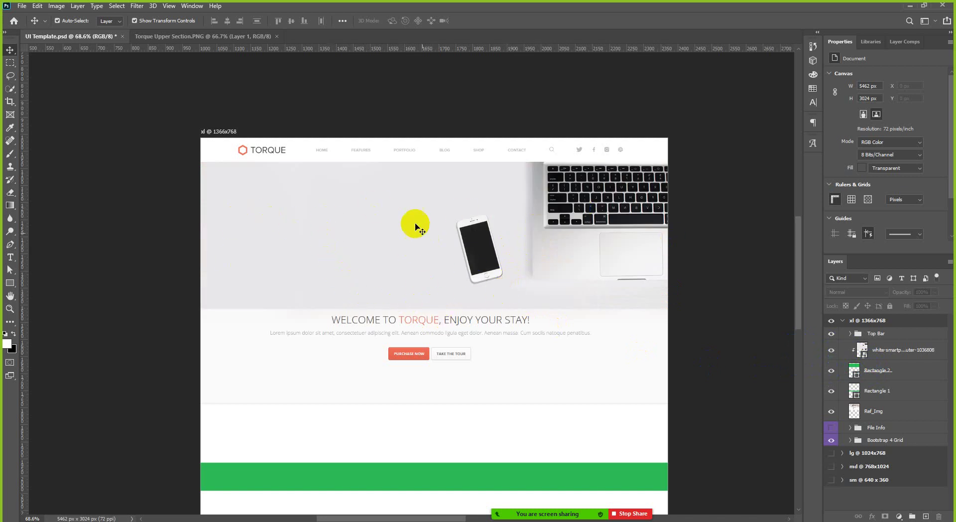
Step: Switch to Chrome and download the semi-opened laptop photo from the Pexels "computer image" results
{"action": "left_click", "coordinate": [114, 518]}
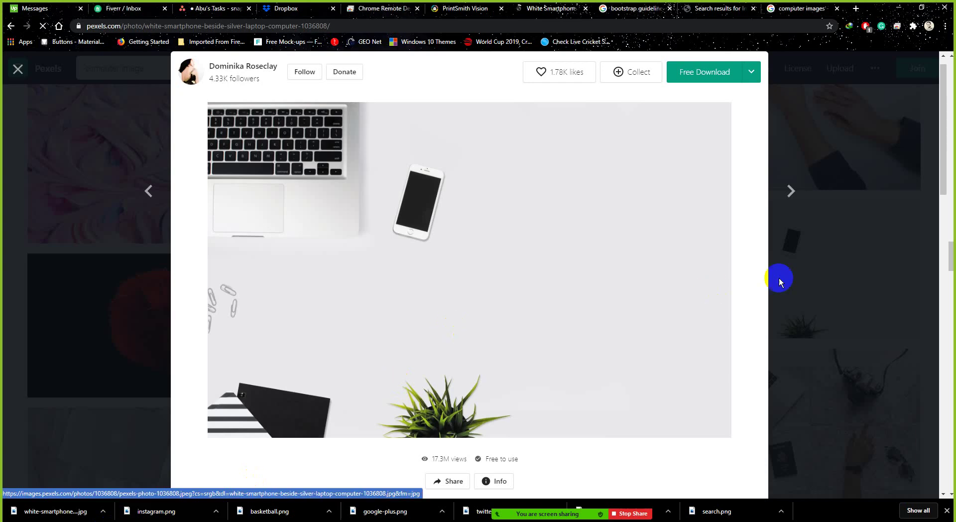
{"action": "left_click", "coordinate": [841, 279]}
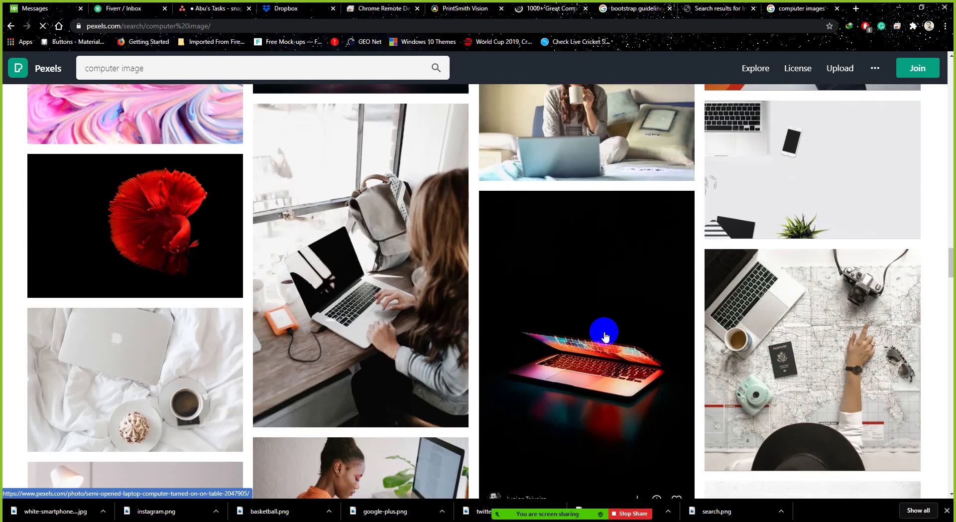
{"action": "scroll", "coordinate": [602, 339], "scroll_direction": "up", "scroll_amount": 2}
{"action": "scroll", "coordinate": [605, 337], "scroll_direction": "up", "scroll_amount": 2}
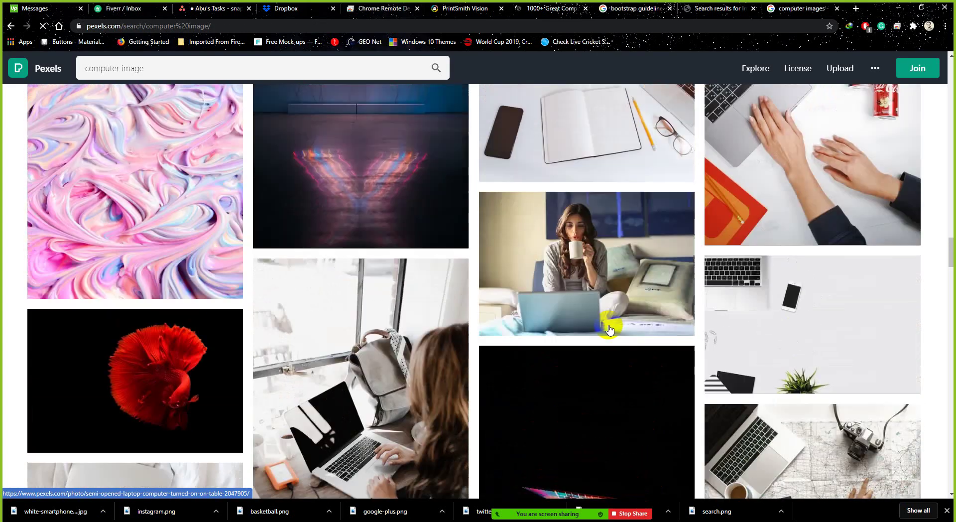
{"action": "scroll", "coordinate": [613, 324], "scroll_direction": "down", "scroll_amount": 5}
{"action": "left_click", "coordinate": [616, 297]}
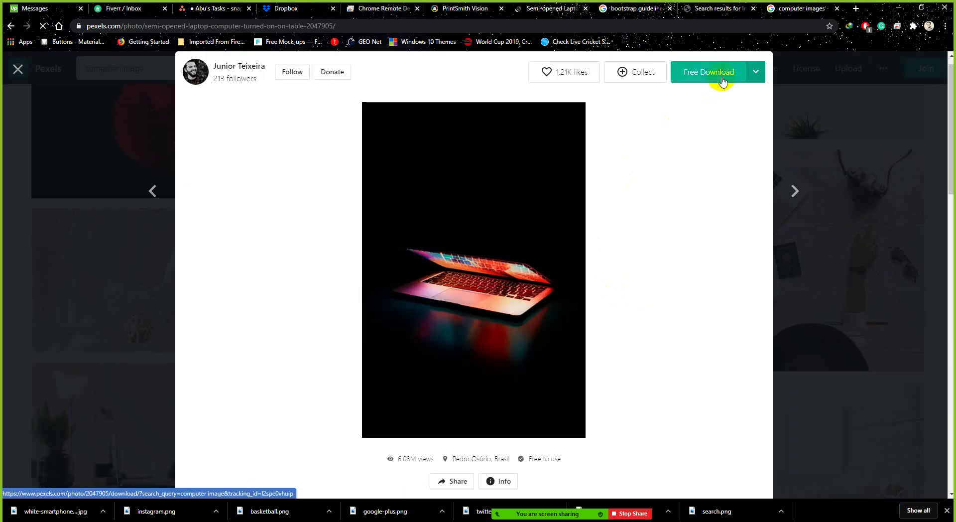
{"action": "left_click", "coordinate": [723, 80]}
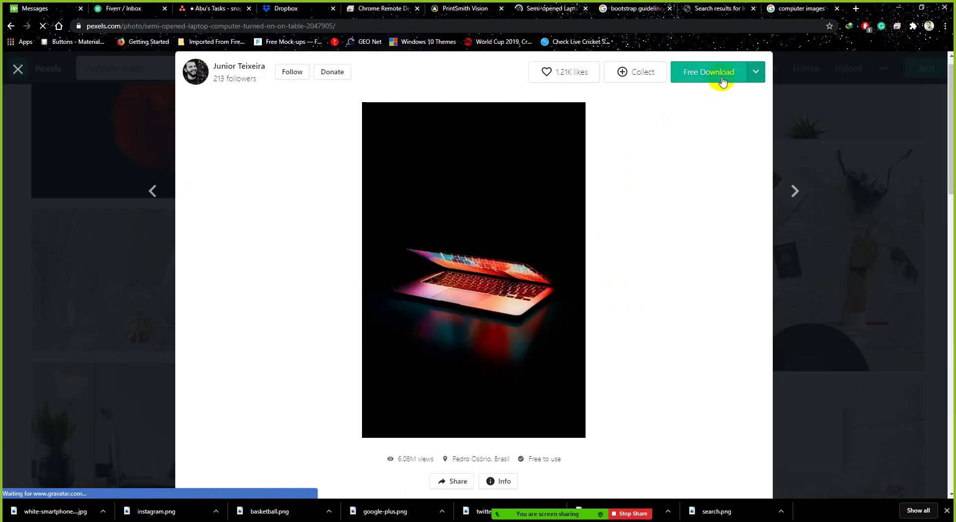
{"action": "left_click", "coordinate": [736, 73]}
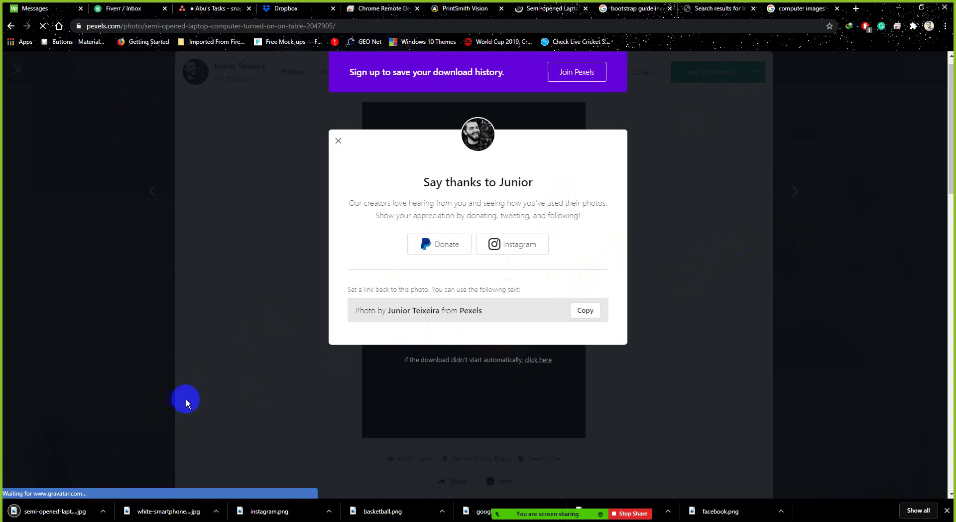
Step: Place the downloaded semi-opened laptop photo into UI Template.psd, clipped directly above Rectangle 2, and delete the white-smartphone photo layer
{"action": "left_click", "coordinate": [103, 511]}
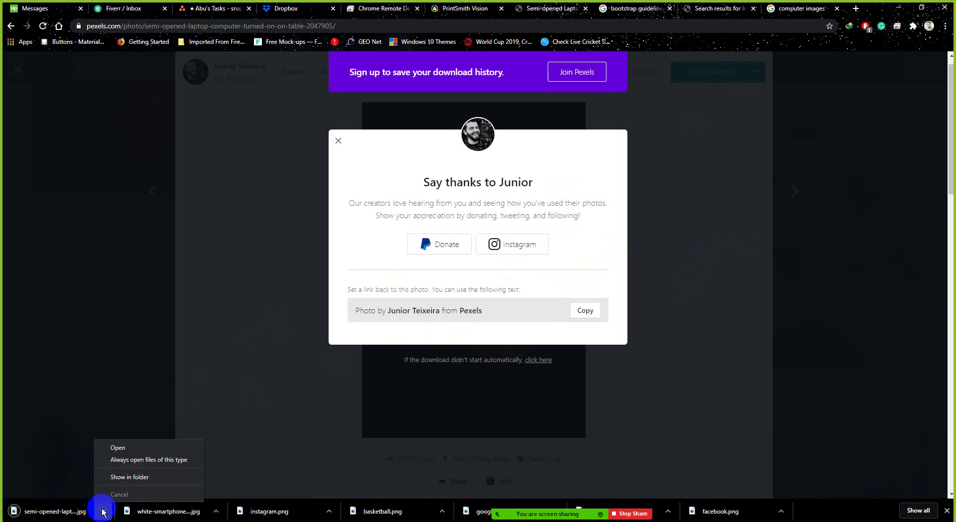
{"action": "left_click", "coordinate": [130, 477]}
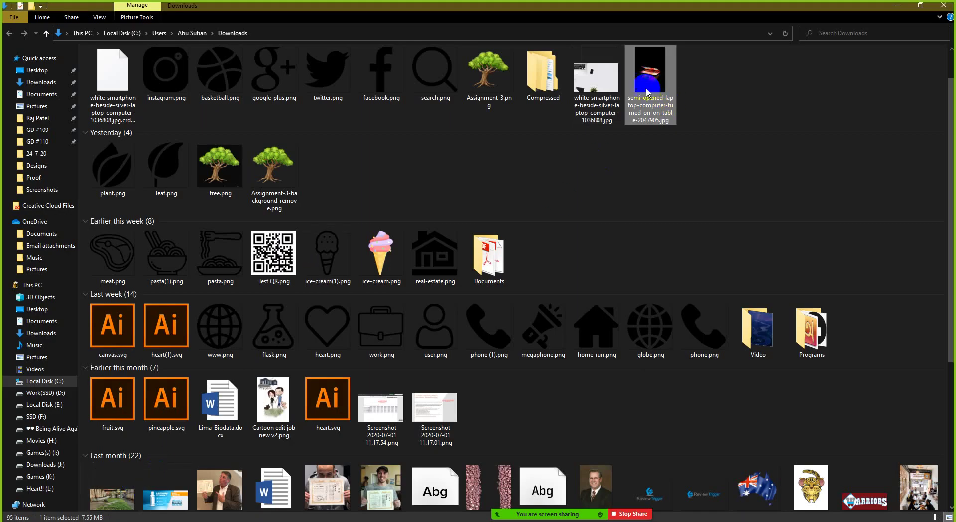
{"action": "left_click_drag", "start_coordinate": [650, 82], "coordinate": [475, 273]}
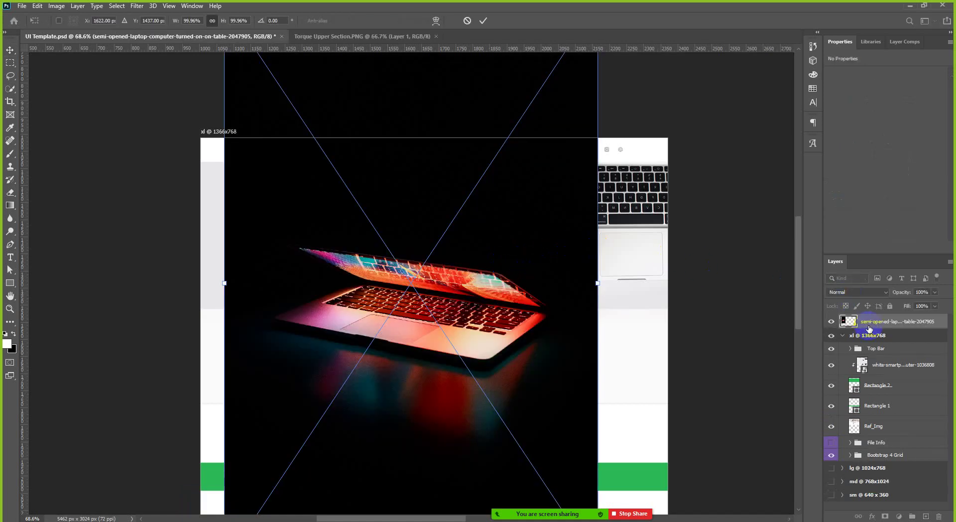
{"action": "left_click_drag", "start_coordinate": [903, 324], "coordinate": [907, 377]}
{"action": "left_click", "coordinate": [894, 352]}
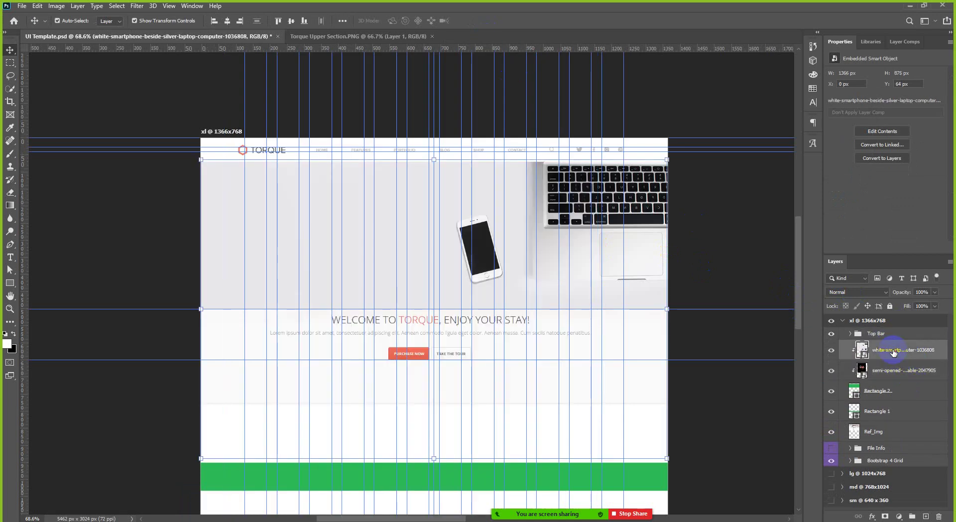
{"action": "key", "text": "Delete"}
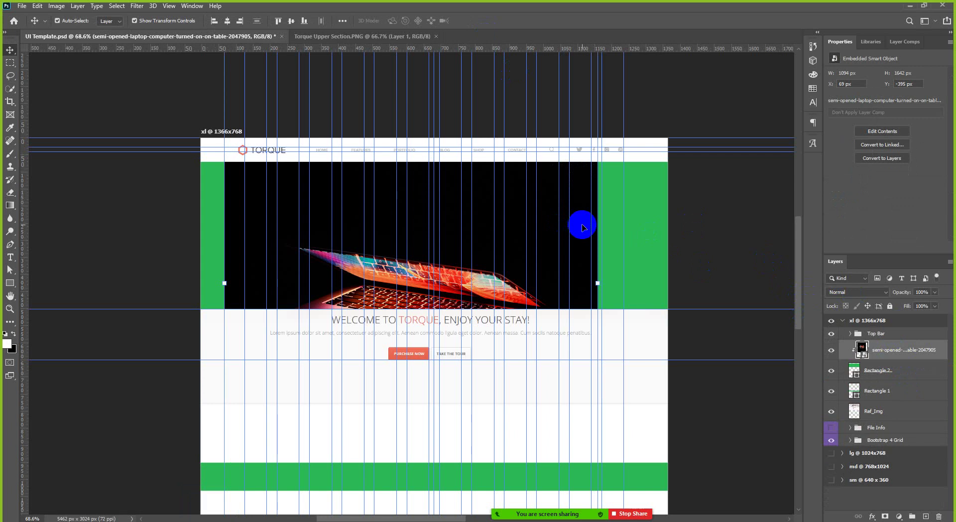
Step: Center the laptop photo horizontally on the artboard and scale it about its center to 128.37% to cover Rectangle 2's width
{"action": "left_click_drag", "start_coordinate": [583, 227], "coordinate": [605, 226]}
{"action": "scroll", "coordinate": [572, 278], "scroll_direction": "down", "scroll_amount": 5}
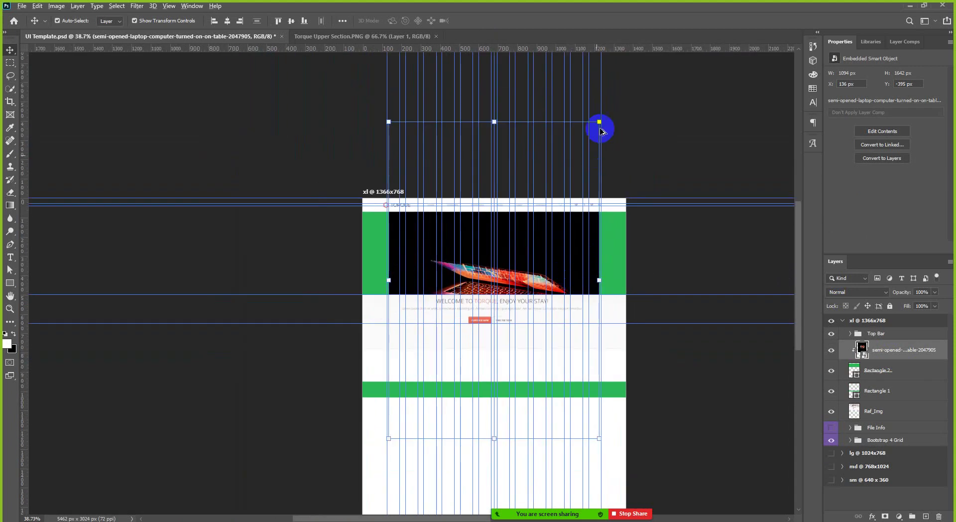
{"action": "left_click_drag", "start_coordinate": [604, 122], "coordinate": [651, 87]}
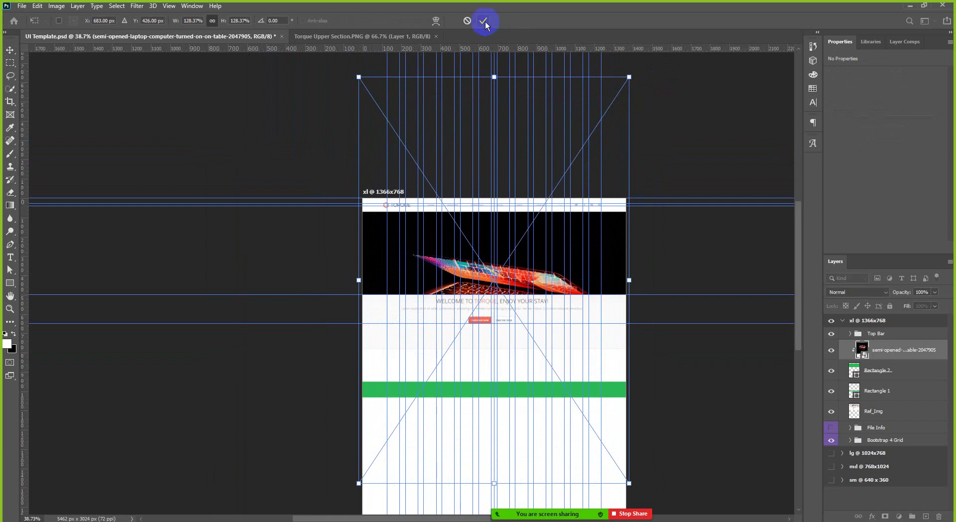
{"action": "left_click", "coordinate": [485, 22]}
Step: Move the laptop photo up to Y -768 px so the laptop's screen and keyboard fall inside the hero rectangle
{"action": "scroll", "coordinate": [543, 240], "scroll_direction": "up", "scroll_amount": 5}
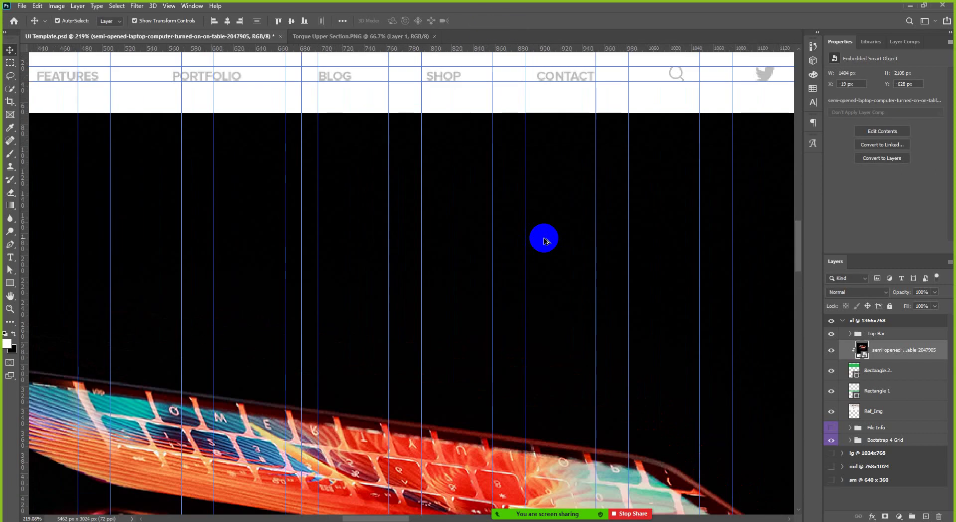
{"action": "scroll", "coordinate": [546, 242], "scroll_direction": "down", "scroll_amount": 3}
{"action": "key", "text": "shift+Up"}
{"action": "key", "text": "shift+Up"}
{"action": "key", "text": "shift+Up"}
{"action": "key", "text": "shift+Up"}
{"action": "key", "text": "shift+Up"}
{"action": "key", "text": "shift+Up"}
{"action": "key", "text": "shift+Up"}
{"action": "key", "text": "shift+Up"}
{"action": "key", "text": "shift+Up"}
{"action": "key", "text": "shift+Up"}
{"action": "key", "text": "shift+Up"}
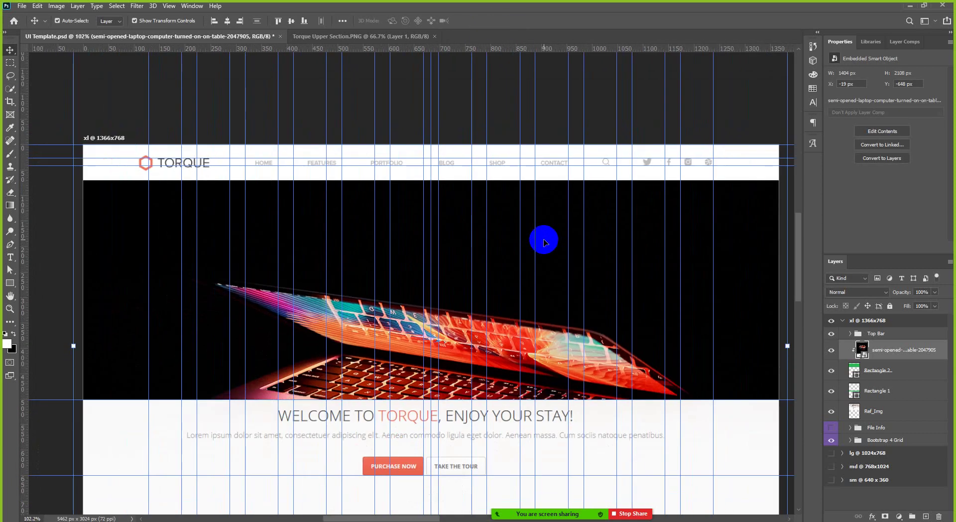
{"action": "key", "text": "shift+Up"}
{"action": "key", "text": "shift+Up"}
{"action": "key", "text": "shift+Up"}
{"action": "key", "text": "shift+Up"}
{"action": "key", "text": "shift+Up"}
{"action": "key", "text": "shift+Up"}
{"action": "key", "text": "shift+Up"}
{"action": "key", "text": "shift+Up"}
{"action": "key", "text": "shift+Up"}
{"action": "key", "text": "shift+Up"}
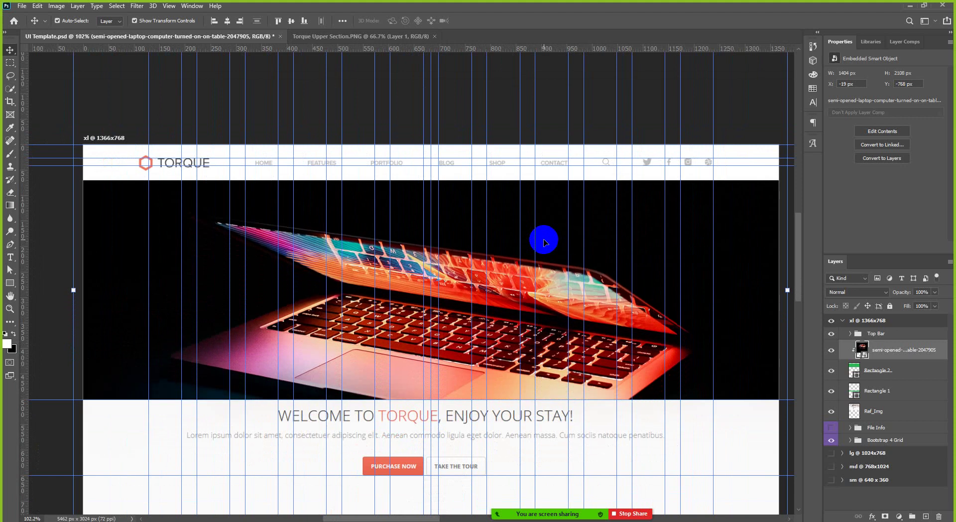
Step: Reposition the laptop photo vertically to Y -808 px within the hero rectangle
{"action": "key", "text": "shift+Up"}
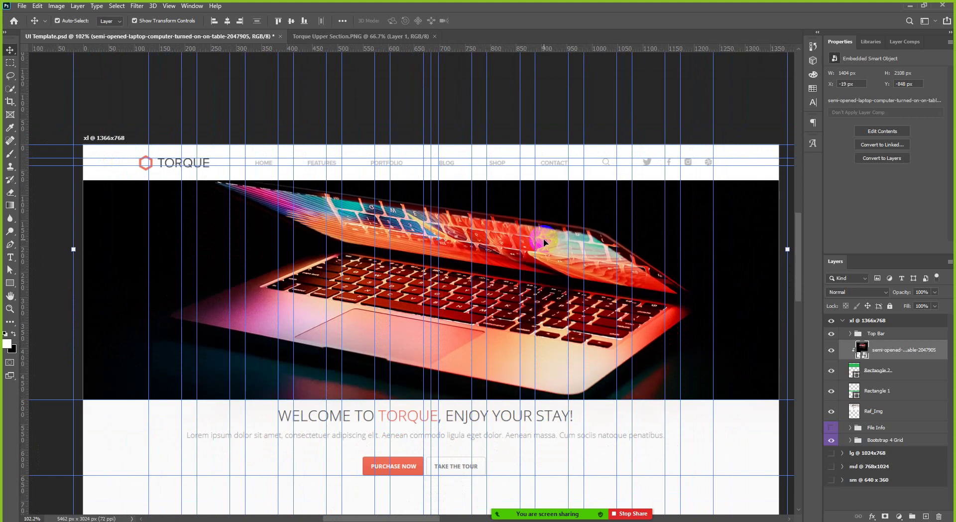
{"action": "key", "text": "shift+Down"}
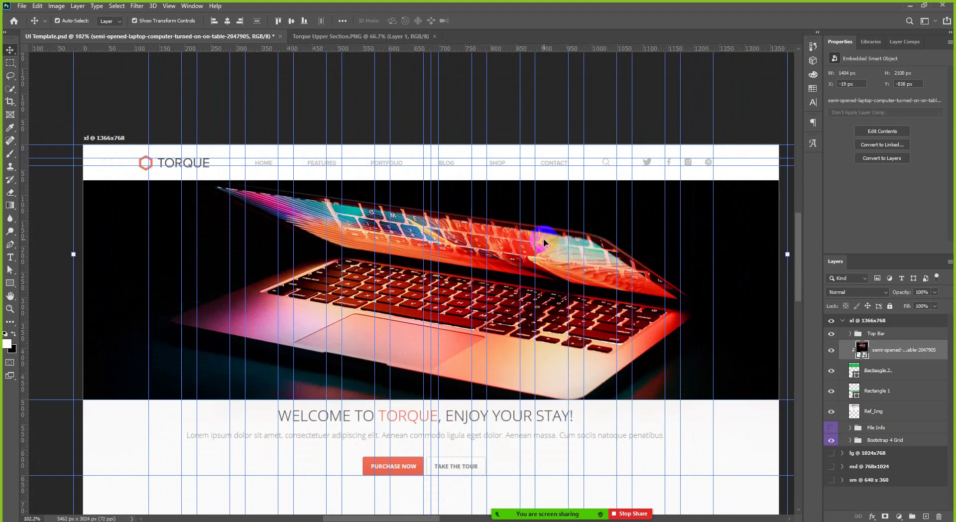
{"action": "key", "text": "shift+Down"}
{"action": "key", "text": "shift+Down"}
{"action": "key", "text": "shift+Down"}
{"action": "key", "text": "shift+Down"}
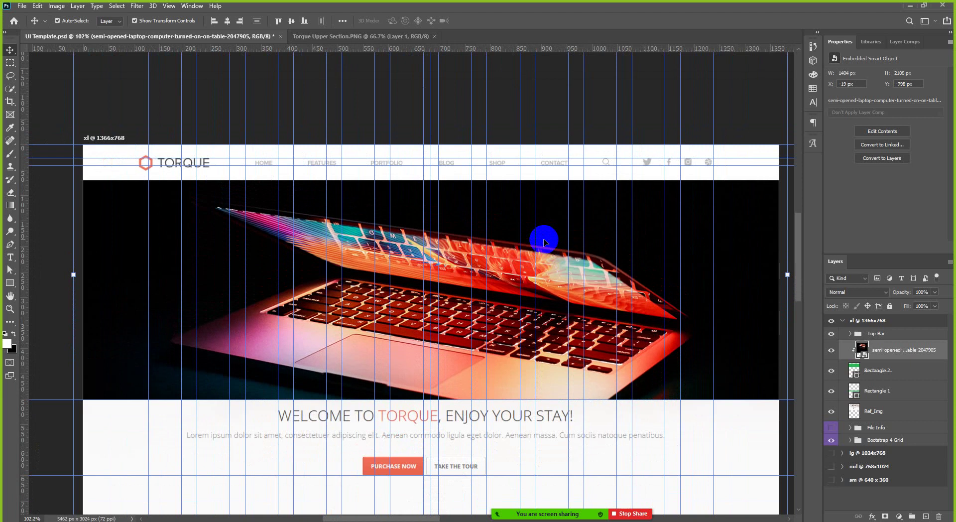
{"action": "key", "text": "shift+Up"}
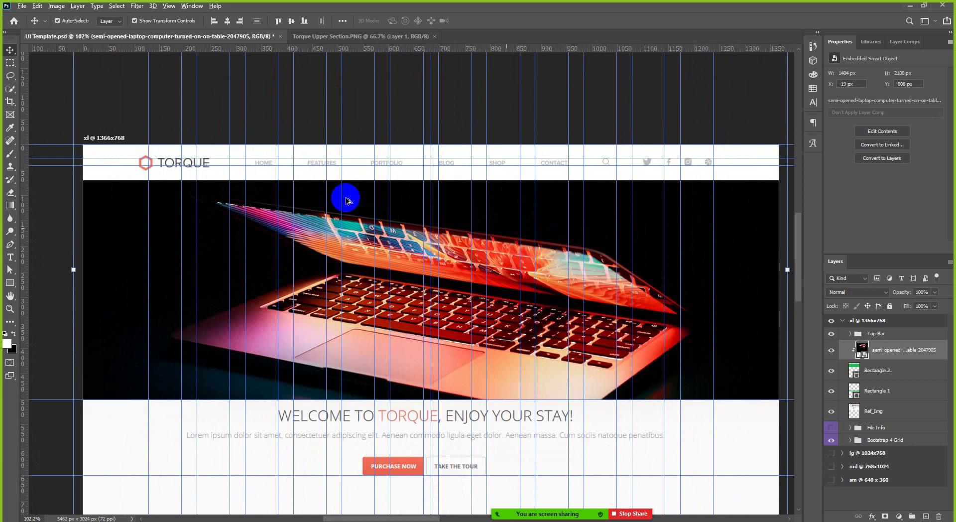
Step: Scale the laptop photo down about its center to 122.31%
{"action": "scroll", "coordinate": [348, 199], "scroll_direction": "down", "scroll_amount": 1}
{"action": "scroll", "coordinate": [517, 224], "scroll_direction": "down", "scroll_amount": 1}
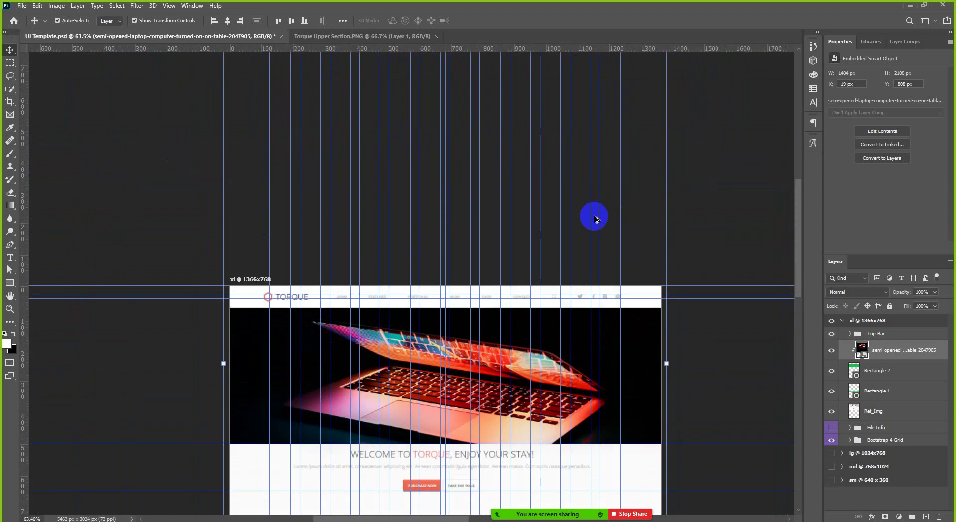
{"action": "scroll", "coordinate": [585, 215], "scroll_direction": "down", "scroll_amount": 1}
{"action": "left_click", "coordinate": [653, 63]}
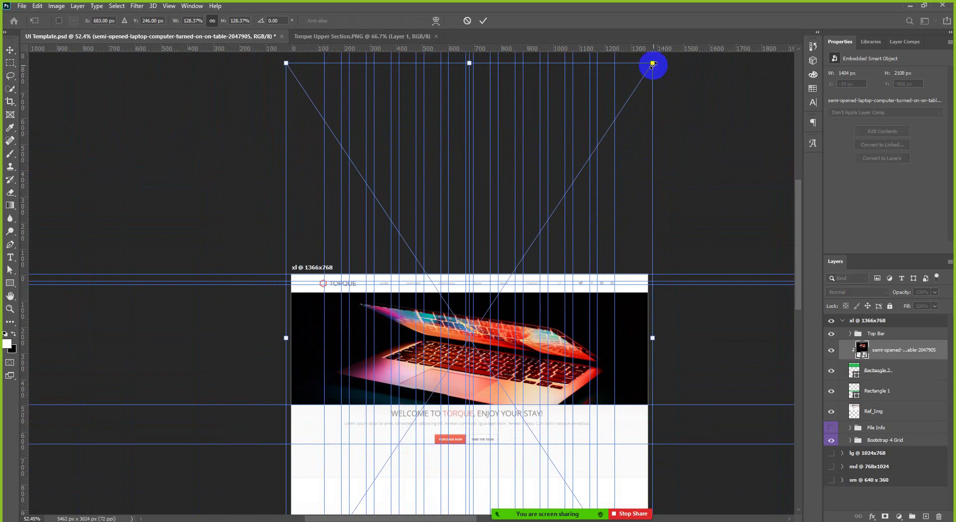
{"action": "left_click_drag", "start_coordinate": [653, 64], "coordinate": [638, 73]}
{"action": "left_click", "coordinate": [484, 21]}
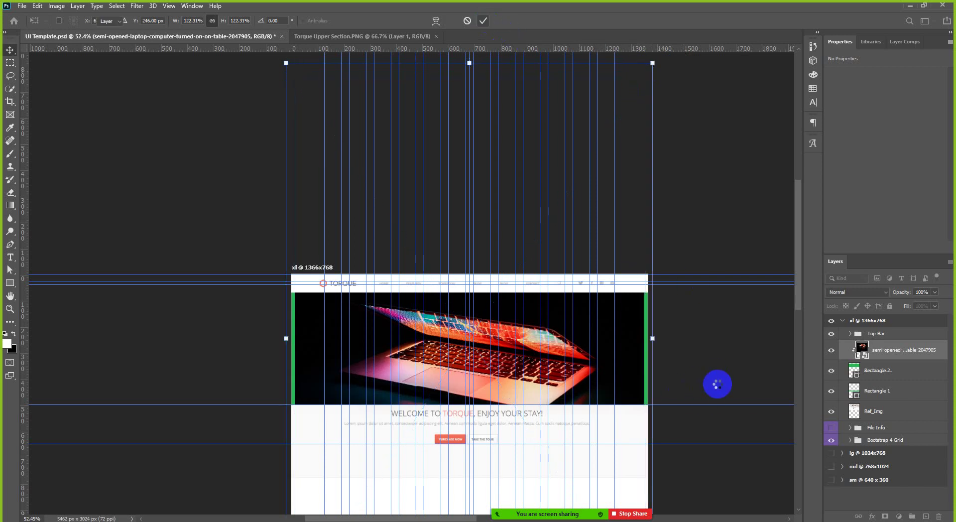
Step: Fill Rectangle 2 with black #000000 sampled from the laptop photo's edge, and hide the guides
{"action": "scroll", "coordinate": [658, 372], "scroll_direction": "up", "scroll_amount": 4}
{"action": "scroll", "coordinate": [653, 371], "scroll_direction": "up", "scroll_amount": 2}
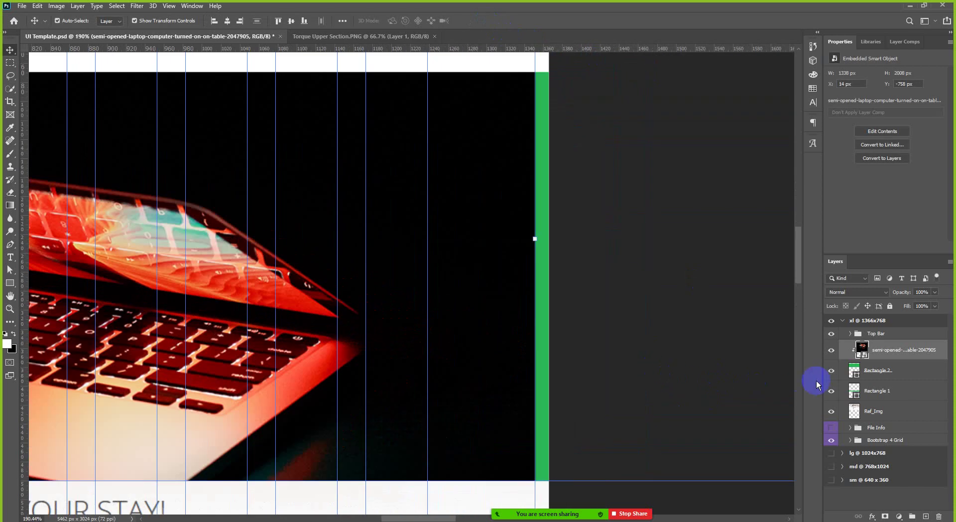
{"action": "left_click", "coordinate": [853, 370]}
{"action": "left_click", "coordinate": [834, 105]}
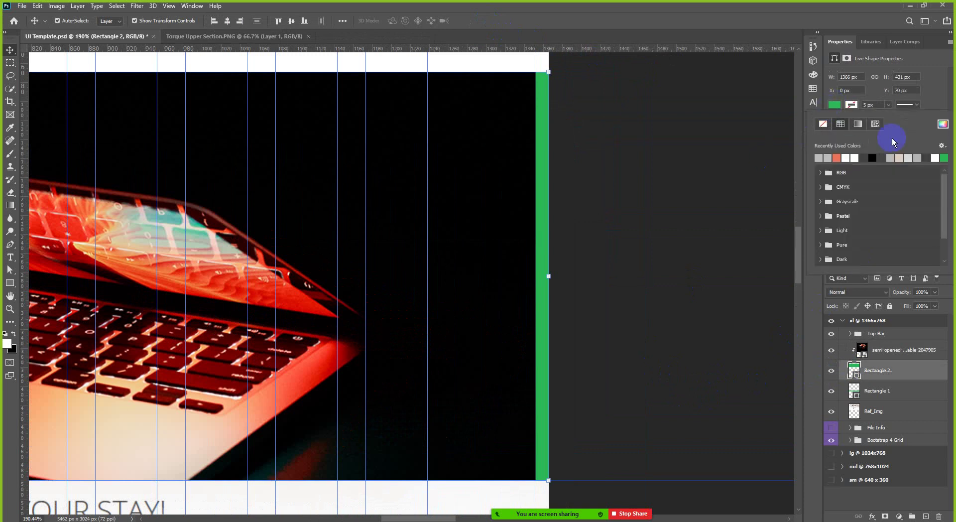
{"action": "left_click", "coordinate": [941, 126]}
{"action": "left_click", "coordinate": [528, 162]}
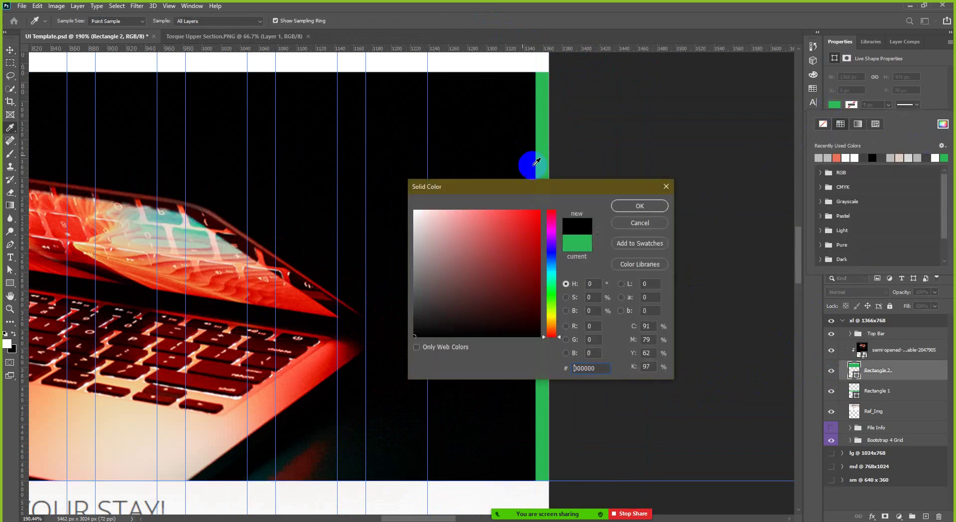
{"action": "left_click", "coordinate": [644, 206]}
{"action": "key", "text": "ctrl+minus"}
{"action": "key", "text": "ctrl+minus"}
{"action": "key", "text": "ctrl+minus"}
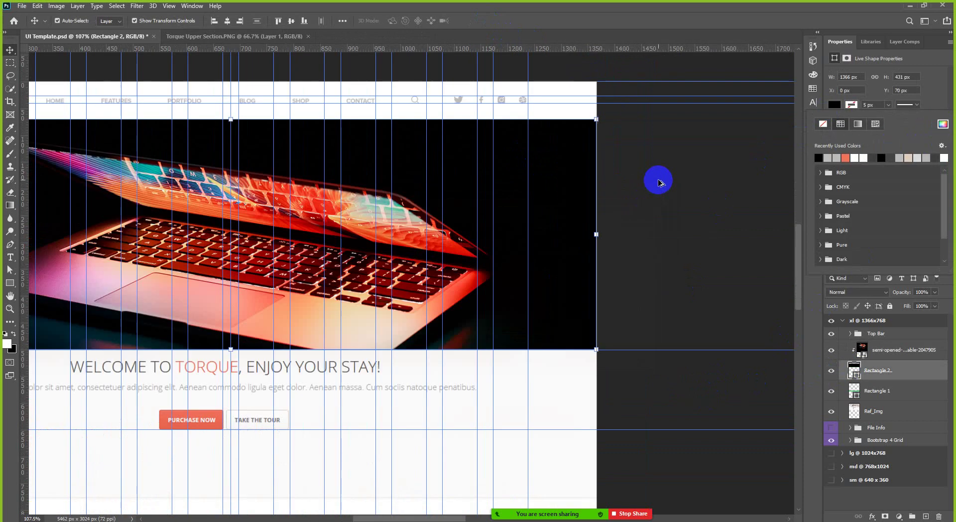
{"action": "left_click", "coordinate": [670, 195]}
{"action": "key", "text": "ctrl+semicolon"}
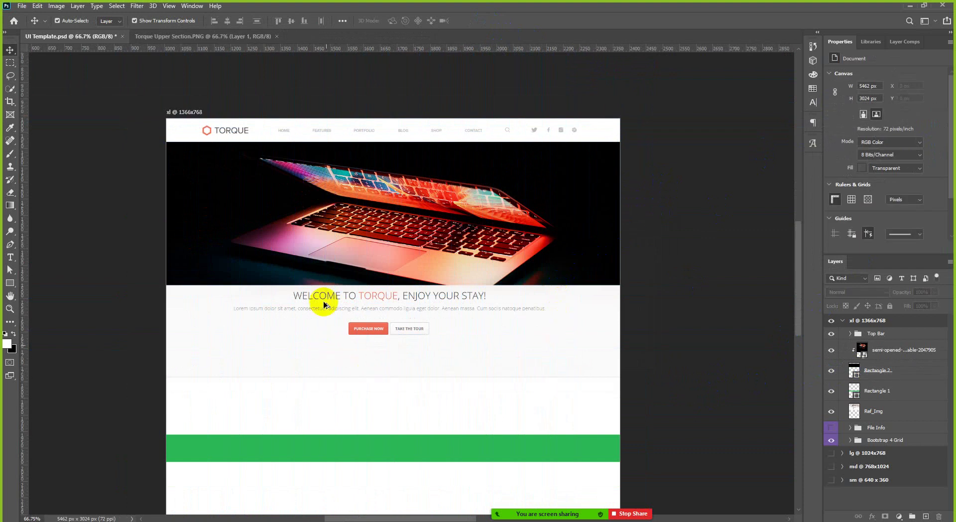
{"action": "scroll", "coordinate": [324, 297], "scroll_direction": "up", "scroll_amount": 2}
{"action": "scroll", "coordinate": [417, 281], "scroll_direction": "down", "scroll_amount": 2}
Step: Nudge the laptop photo up to Y -778 px within the hero rectangle
{"action": "left_click", "coordinate": [551, 228]}
{"action": "key", "text": "ctrl+semicolon"}
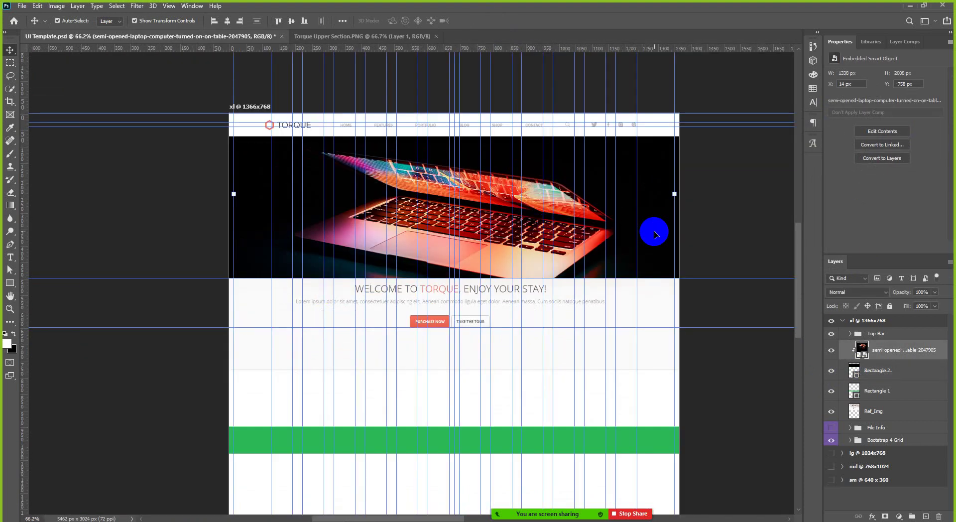
{"action": "key", "text": "Up"}
{"action": "key", "text": "Up"}
{"action": "key", "text": "Up"}
{"action": "key", "text": "Up"}
{"action": "key", "text": "Up"}
{"action": "key", "text": "Up"}
{"action": "key", "text": "Up"}
{"action": "key", "text": "Up"}
{"action": "key", "text": "Up"}
{"action": "key", "text": "Up"}
{"action": "key", "text": "Up"}
{"action": "key", "text": "Up"}
{"action": "key", "text": "Up"}
{"action": "key", "text": "Up"}
{"action": "key", "text": "Up"}
{"action": "key", "text": "Up"}
{"action": "key", "text": "Up"}
{"action": "key", "text": "Up"}
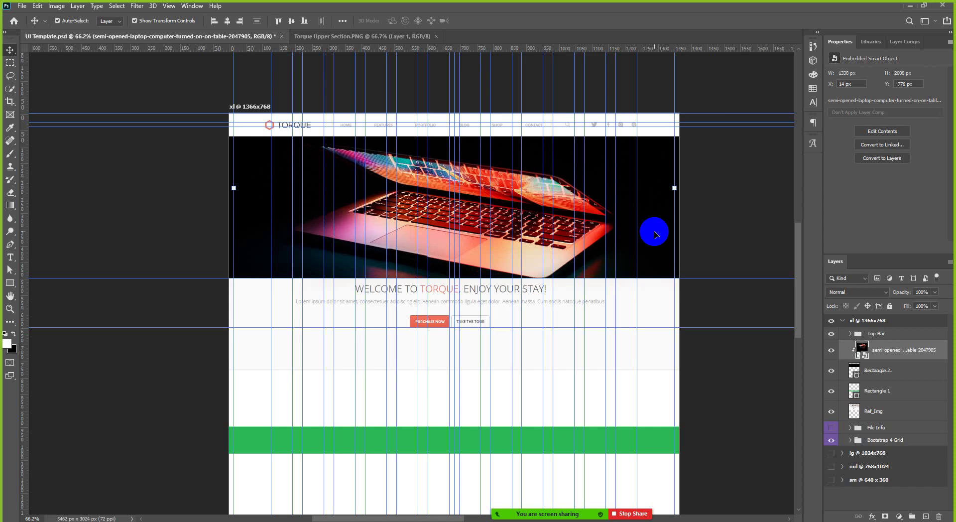
{"action": "left_click", "coordinate": [749, 213]}
{"action": "key", "text": "ctrl+semicolon"}
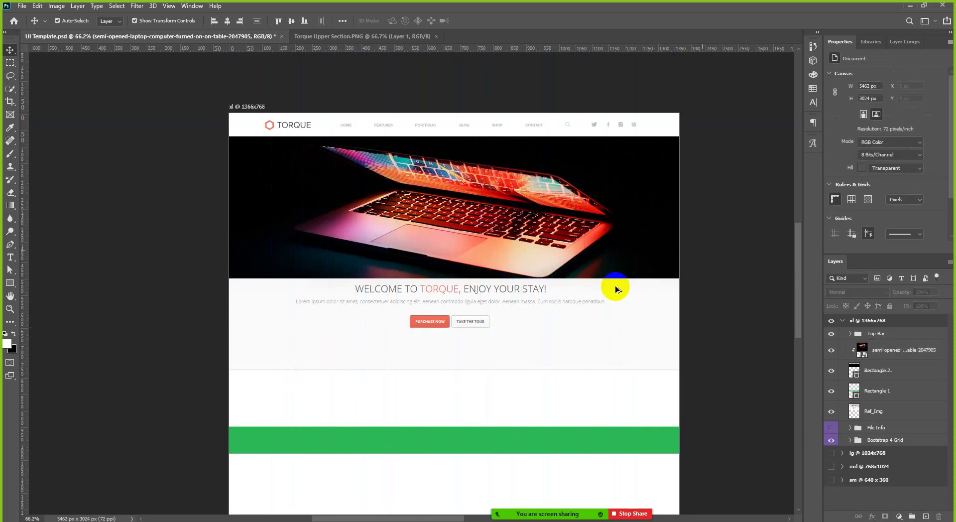
Step: Scale the laptop photo down about its center to 80.13%, about 876 x 1316 px, and hide the guides
{"action": "scroll", "coordinate": [534, 298], "scroll_direction": "up", "scroll_amount": 2}
{"action": "scroll", "coordinate": [561, 294], "scroll_direction": "down", "scroll_amount": 3}
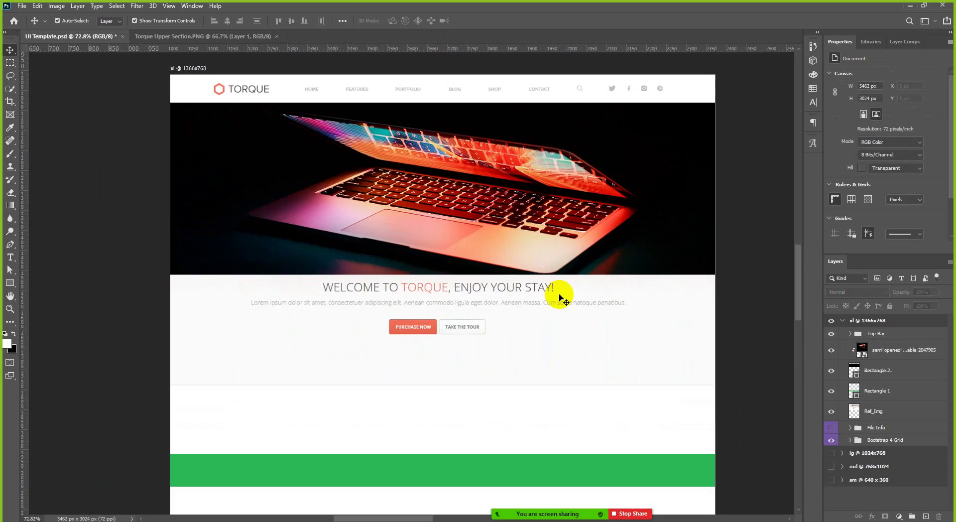
{"action": "scroll", "coordinate": [592, 232], "scroll_direction": "down", "scroll_amount": 1}
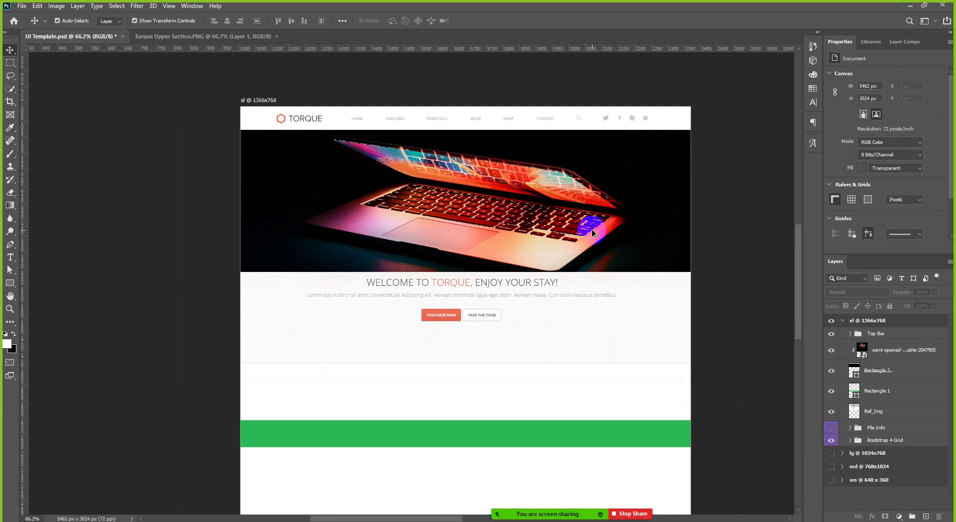
{"action": "scroll", "coordinate": [593, 232], "scroll_direction": "down", "scroll_amount": 2}
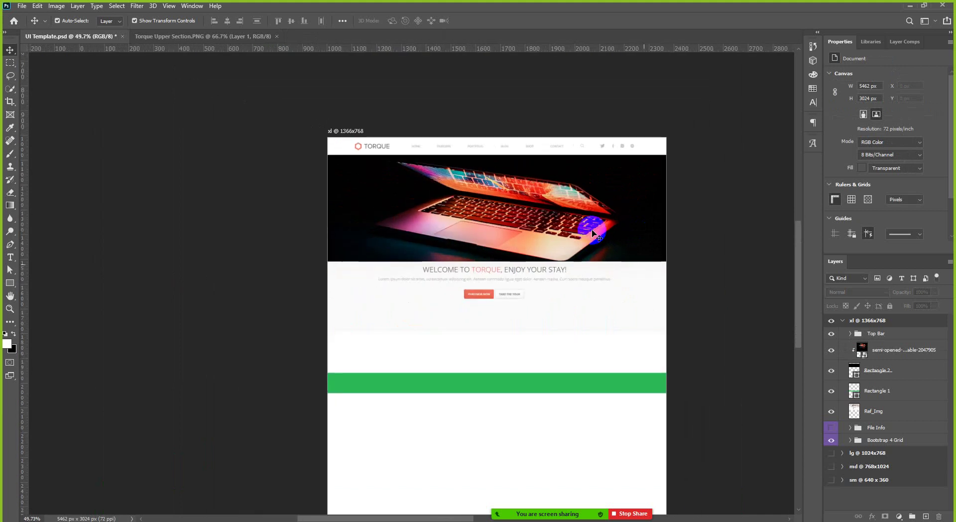
{"action": "scroll", "coordinate": [593, 232], "scroll_direction": "up", "scroll_amount": 1}
{"action": "left_click", "coordinate": [593, 232]}
{"action": "scroll", "coordinate": [629, 218], "scroll_direction": "down", "scroll_amount": 2}
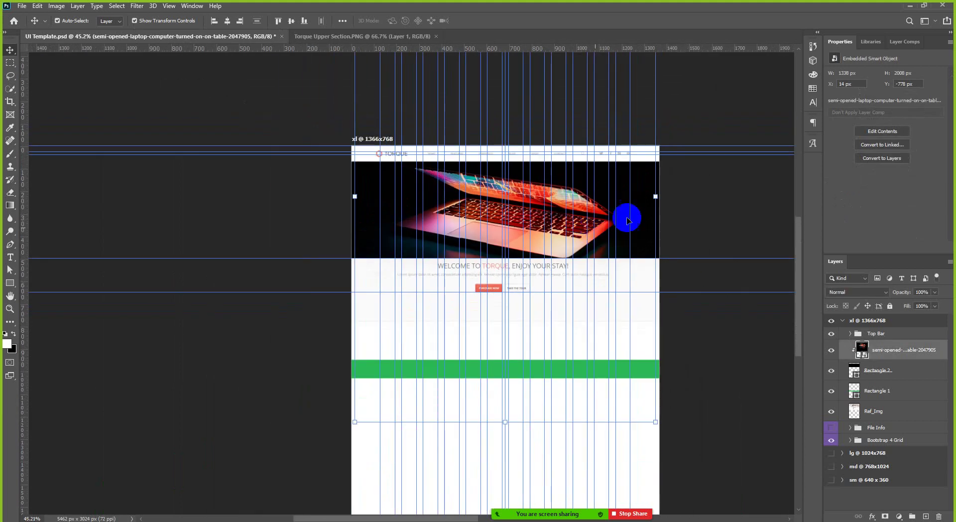
{"action": "scroll", "coordinate": [642, 220], "scroll_direction": "down", "scroll_amount": 3}
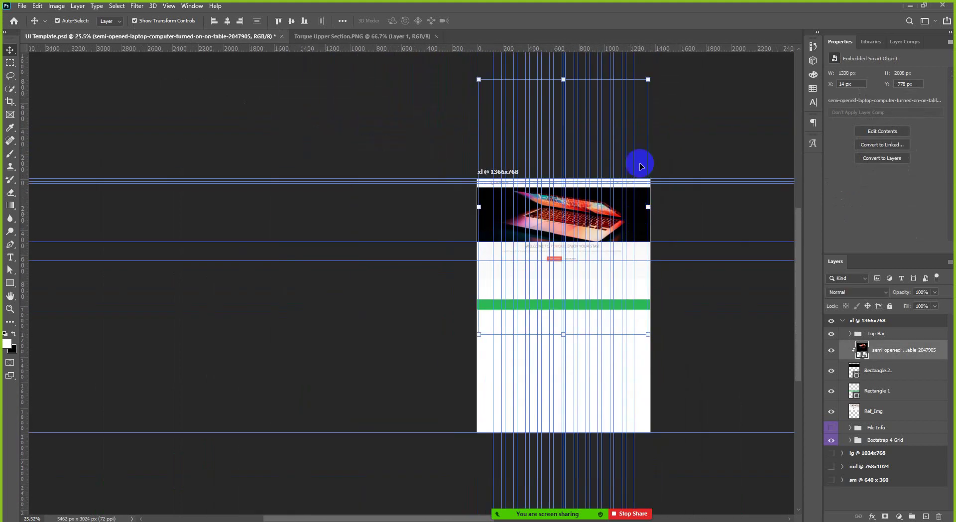
{"action": "left_click", "coordinate": [648, 78]}
{"action": "left_click_drag", "start_coordinate": [648, 78], "coordinate": [608, 111]}
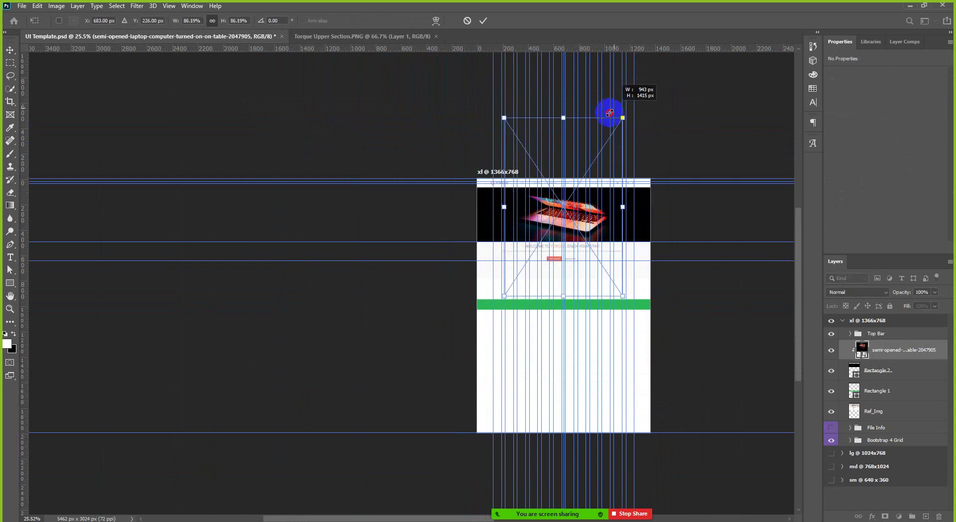
{"action": "key", "text": "ctrl+z"}
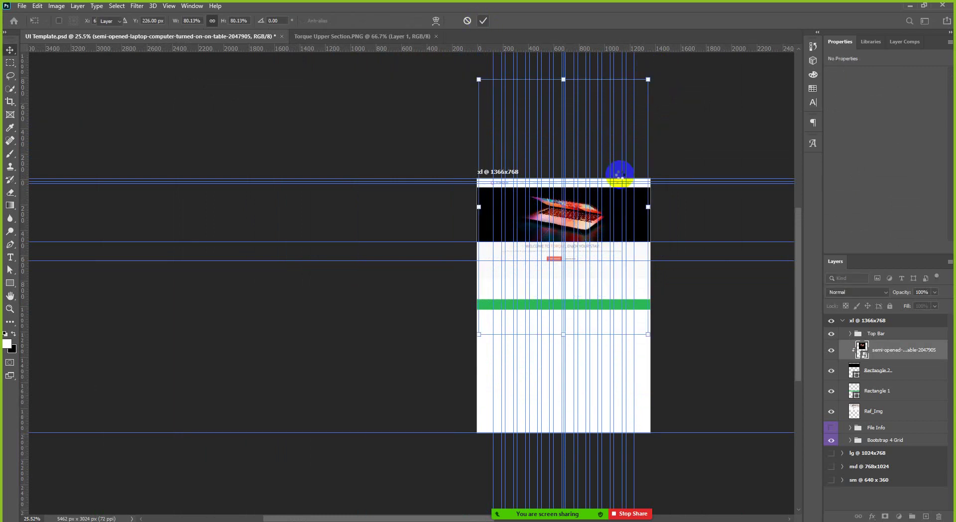
{"action": "key", "text": "Return"}
{"action": "scroll", "coordinate": [632, 212], "scroll_direction": "up", "scroll_amount": 6}
{"action": "left_click", "coordinate": [738, 238]}
{"action": "key", "text": "ctrl+semicolon"}
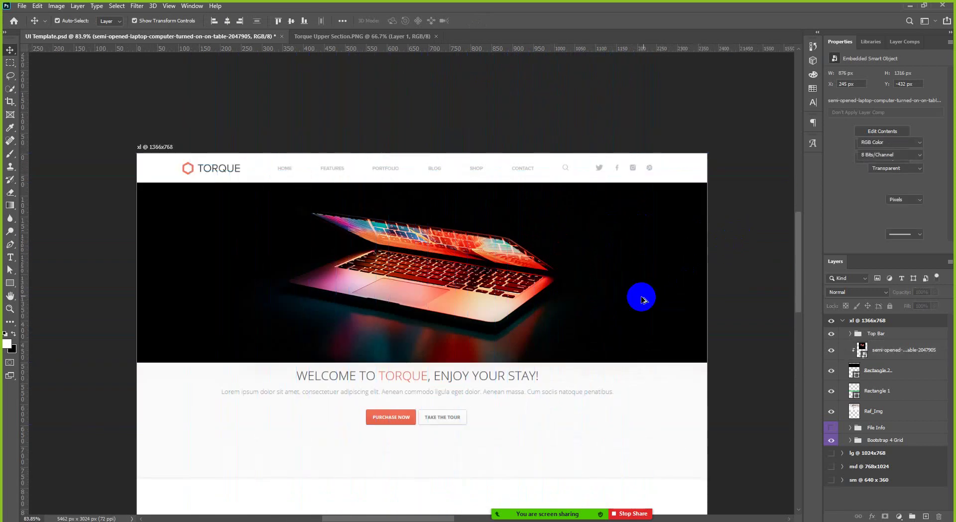
{"action": "scroll", "coordinate": [598, 274], "scroll_direction": "down", "scroll_amount": 1}
{"action": "scroll", "coordinate": [600, 279], "scroll_direction": "up", "scroll_amount": 2}
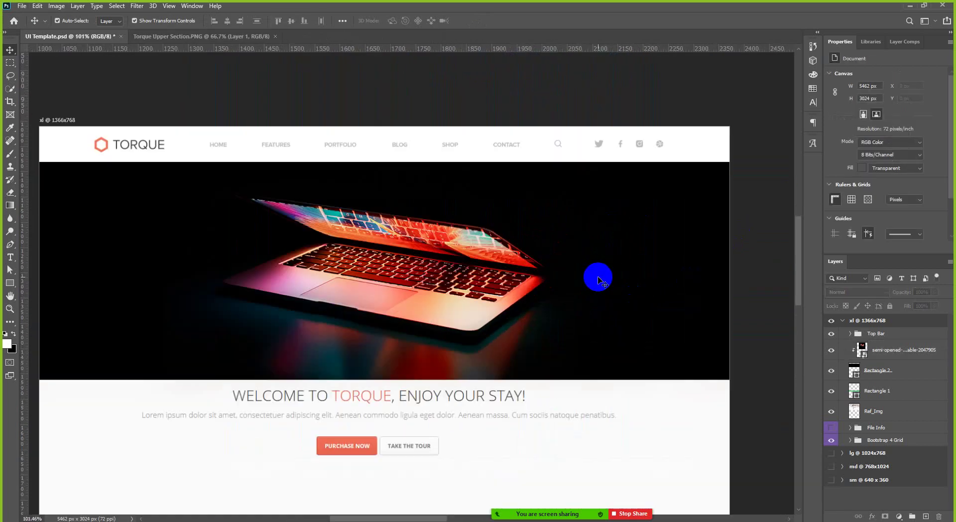
{"action": "scroll", "coordinate": [599, 279], "scroll_direction": "down", "scroll_amount": 1}
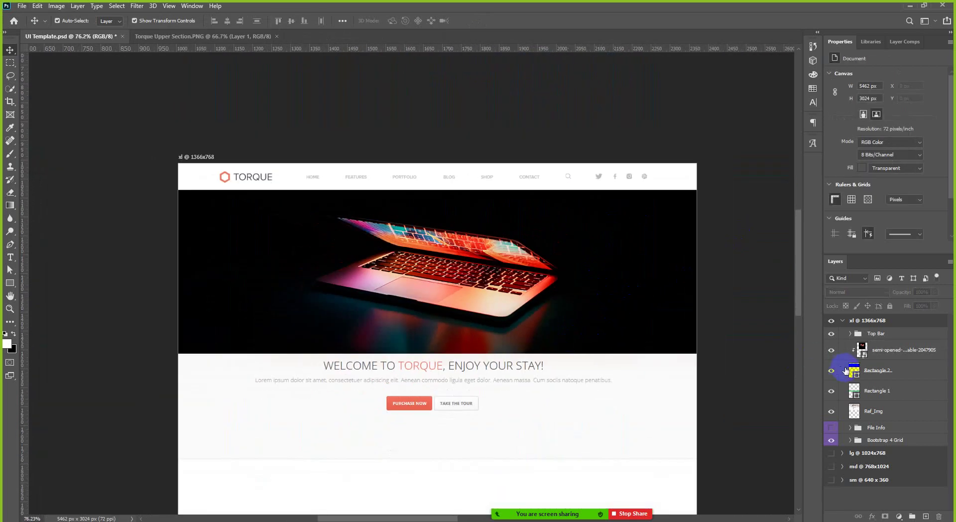
Step: Show the guides and group Rectangle 2 with the clipped laptop photo under the name Image
{"action": "key", "text": "ctrl+semicolon"}
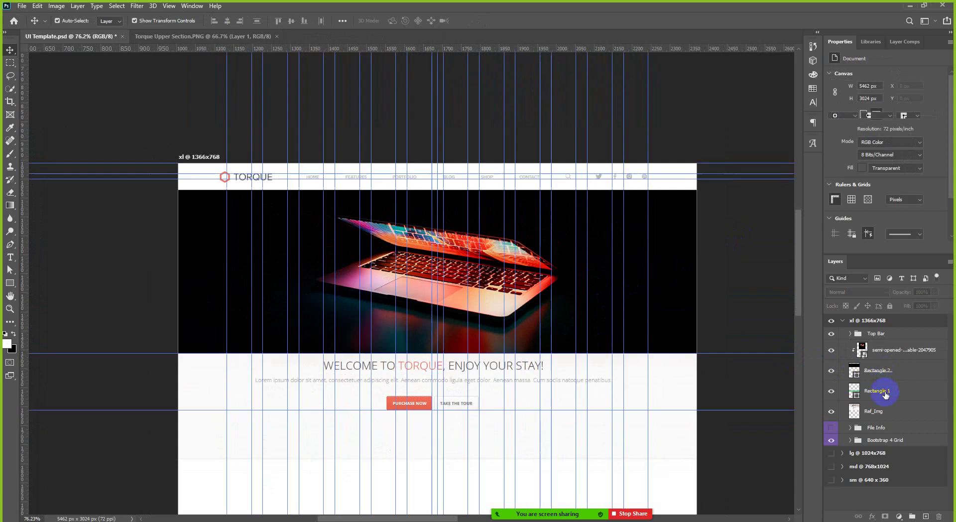
{"action": "left_click", "coordinate": [886, 392]}
{"action": "left_click", "coordinate": [885, 374]}
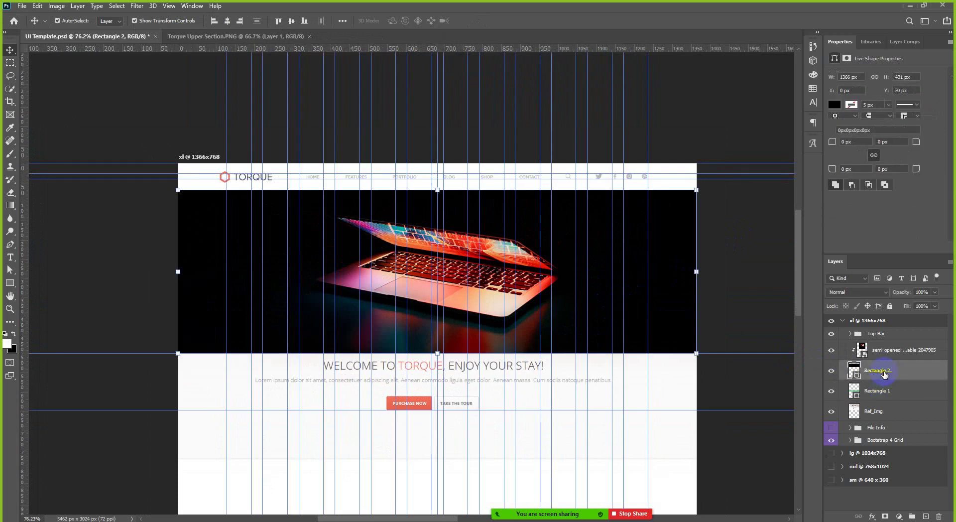
{"action": "left_click", "coordinate": [883, 393]}
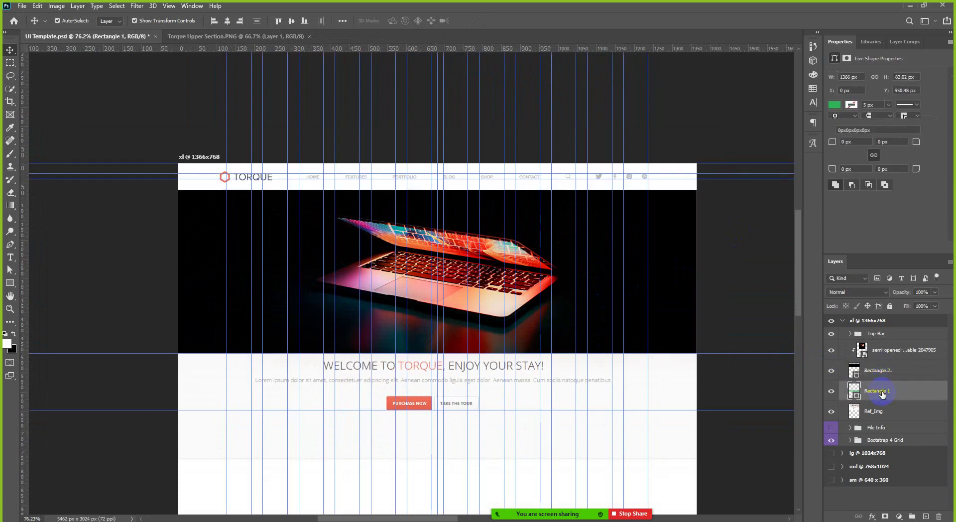
{"action": "left_click", "coordinate": [899, 363]}
{"action": "left_click", "coordinate": [900, 351], "text": "shift"}
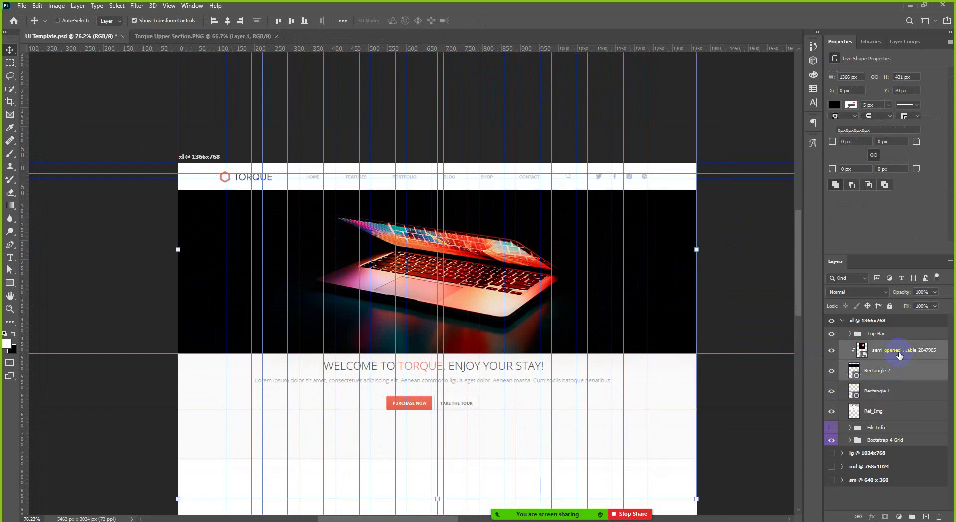
{"action": "key", "text": "ctrl+g"}
{"action": "double_click", "coordinate": [880, 347]}
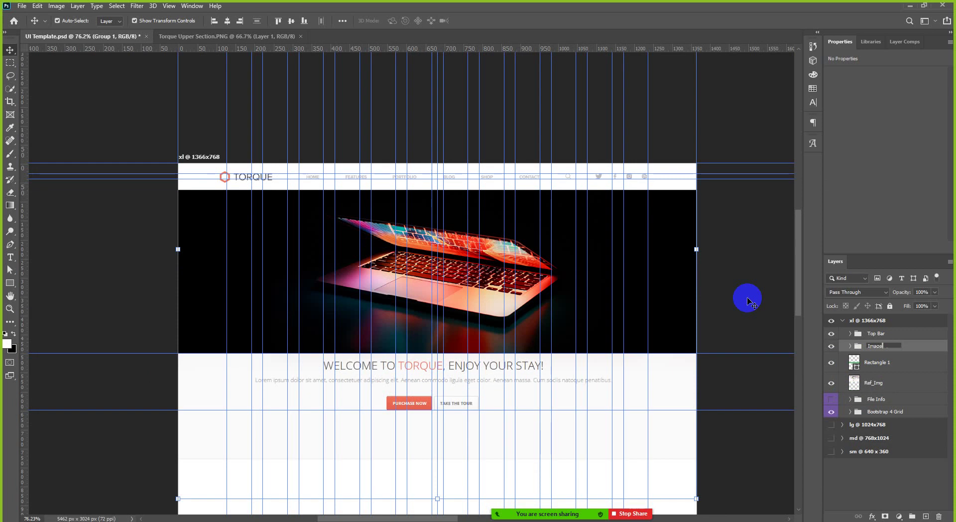
{"action": "key", "text": "Return"}
Step: Hide the Image group and the guides to expose the reference's welcome section, and activate the Type tool
{"action": "scroll", "coordinate": [628, 273], "scroll_direction": "down", "scroll_amount": 1}
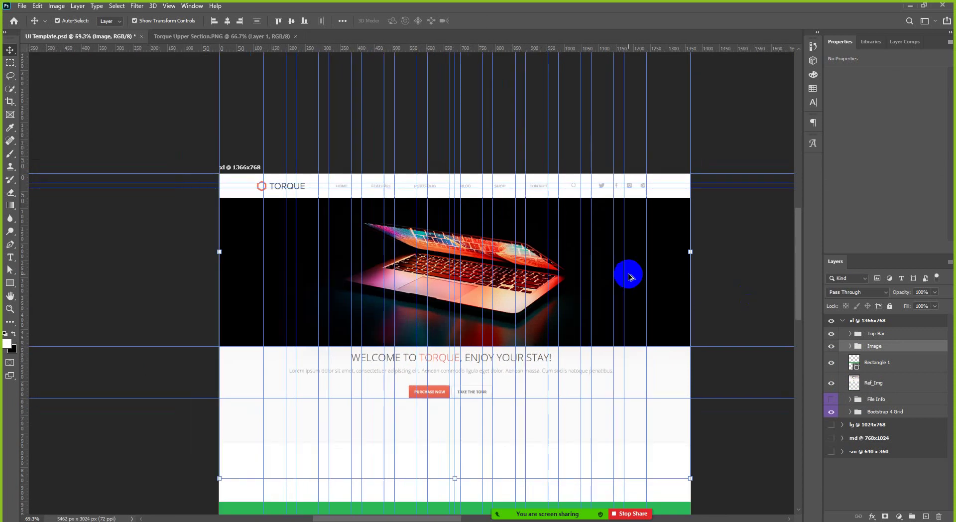
{"action": "left_click", "coordinate": [832, 346]}
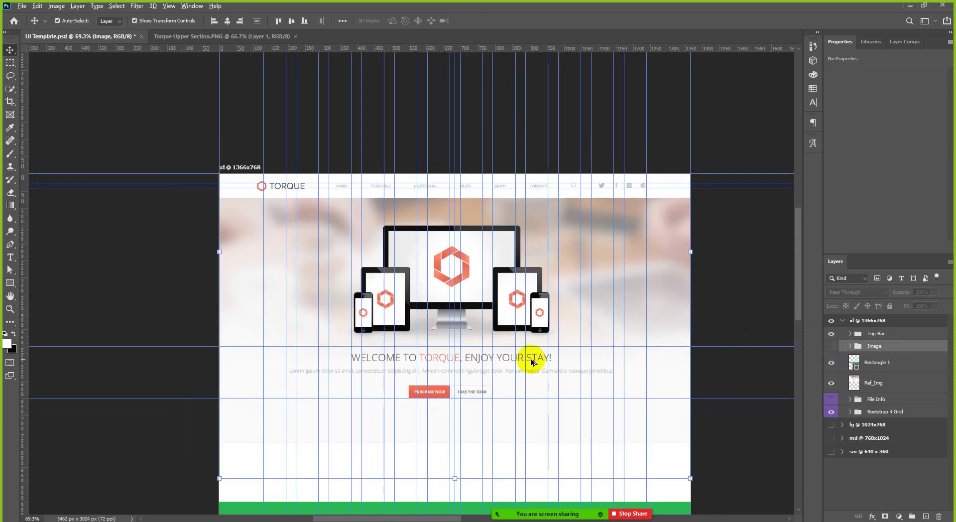
{"action": "scroll", "coordinate": [530, 359], "scroll_direction": "up", "scroll_amount": 5}
{"action": "scroll", "coordinate": [443, 330], "scroll_direction": "down", "scroll_amount": 4}
{"action": "left_click", "coordinate": [719, 367]}
{"action": "key", "text": "ctrl+semicolon"}
{"action": "scroll", "coordinate": [455, 390], "scroll_direction": "up", "scroll_amount": 3}
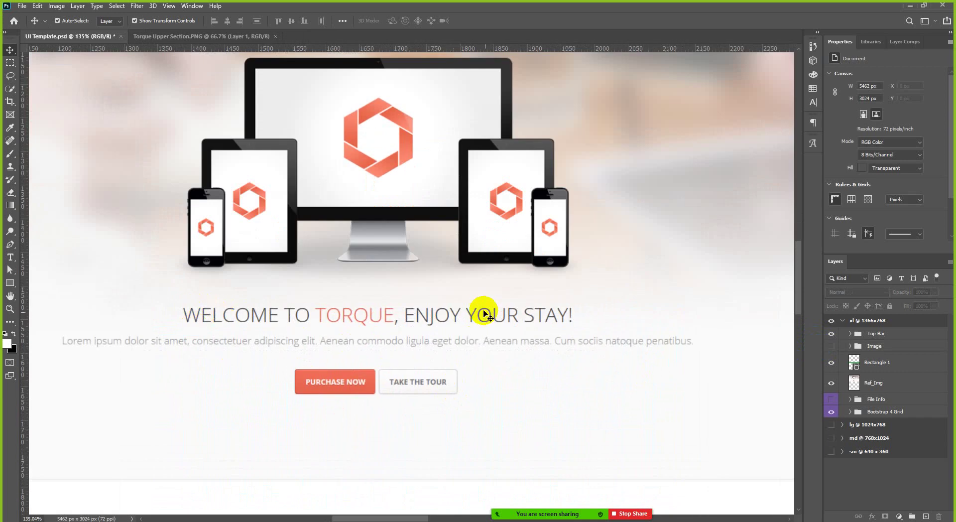
{"action": "left_click_drag", "start_coordinate": [475, 312], "coordinate": [438, 357]}
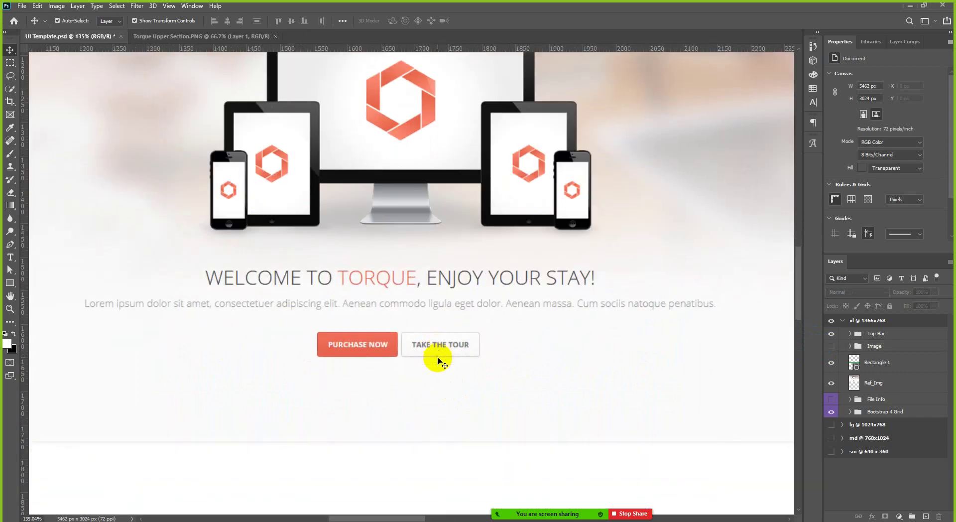
{"action": "key", "text": "t"}
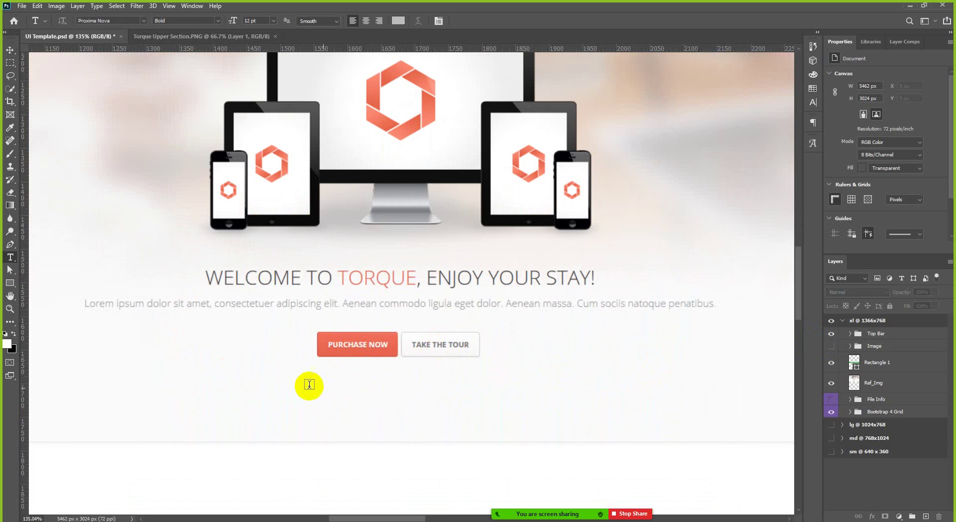
Step: Add a text layer above Rectangle 1 reading "Welcom To Torque, Enjoy Your Stay!" just below the reference's buttons
{"action": "left_click", "coordinate": [886, 365]}
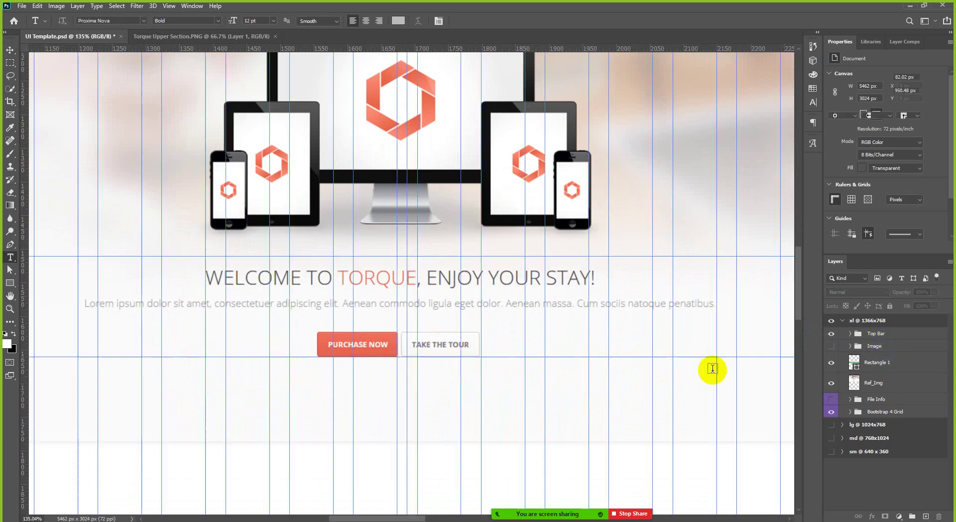
{"action": "scroll", "coordinate": [374, 344], "scroll_direction": "down", "scroll_amount": 2}
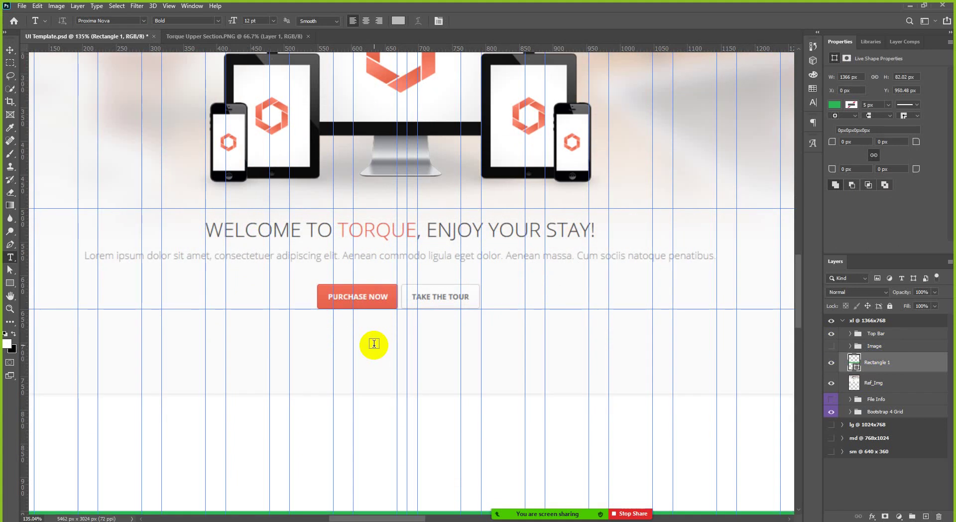
{"action": "left_click", "coordinate": [374, 344]}
{"action": "type", "text": "LO"}
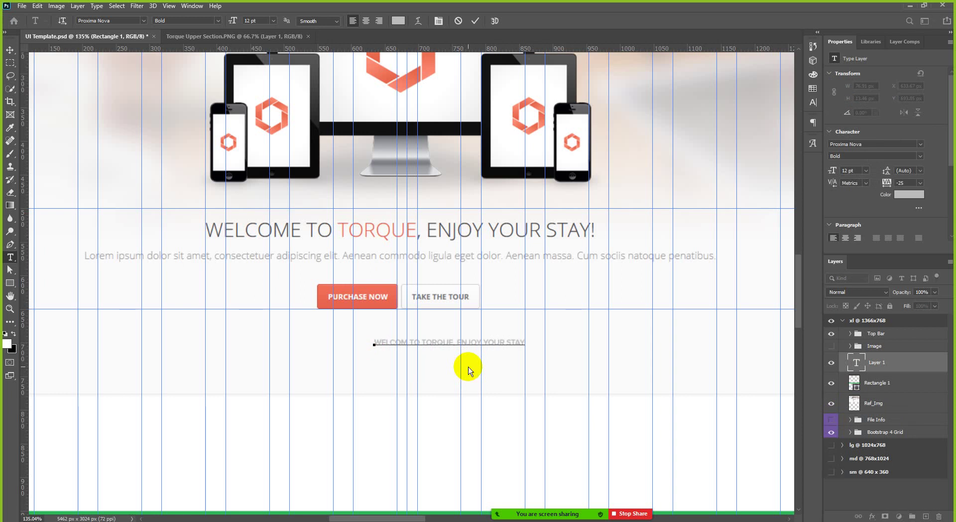
{"action": "left_click", "coordinate": [10, 49]}
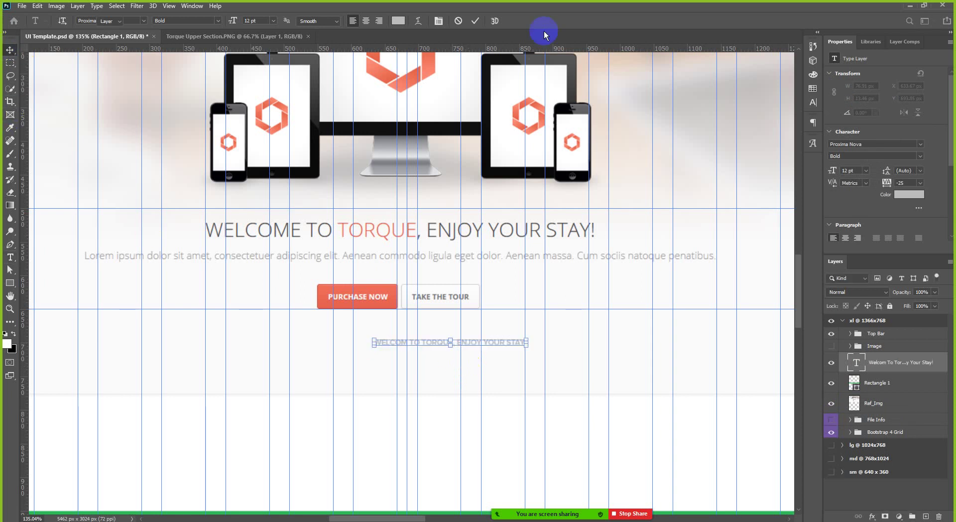
Step: Set the new heading's font size to 30 pt and move it horizontally to X about 400 px
{"action": "left_click", "coordinate": [866, 171]}
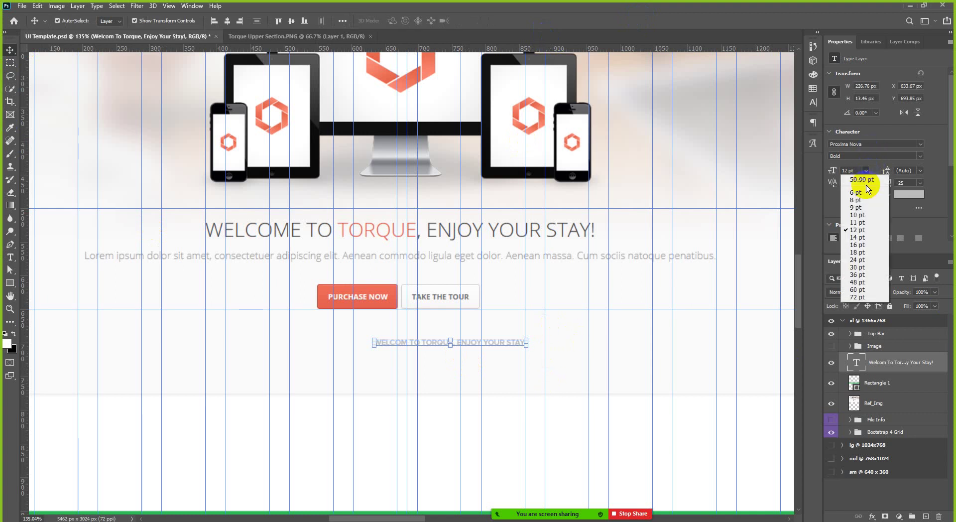
{"action": "left_click", "coordinate": [859, 267]}
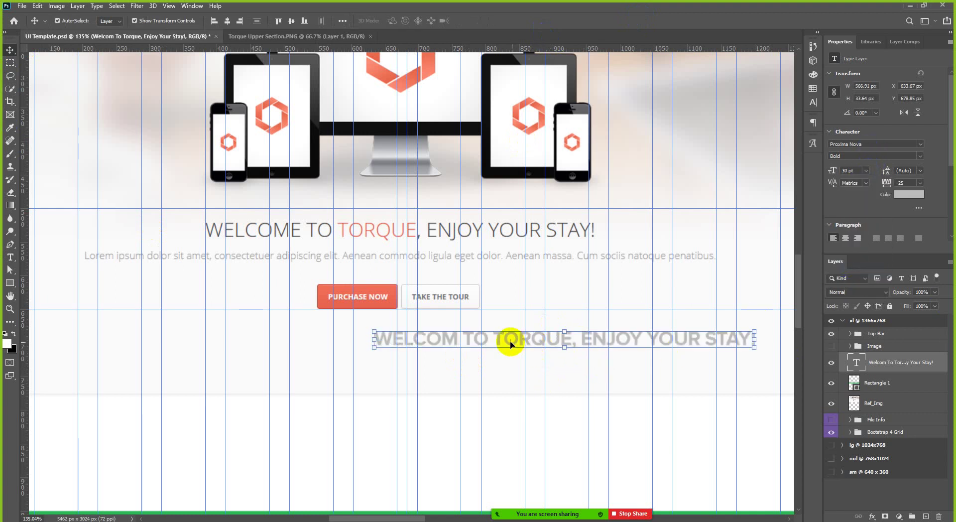
{"action": "left_click_drag", "start_coordinate": [477, 347], "coordinate": [351, 347]}
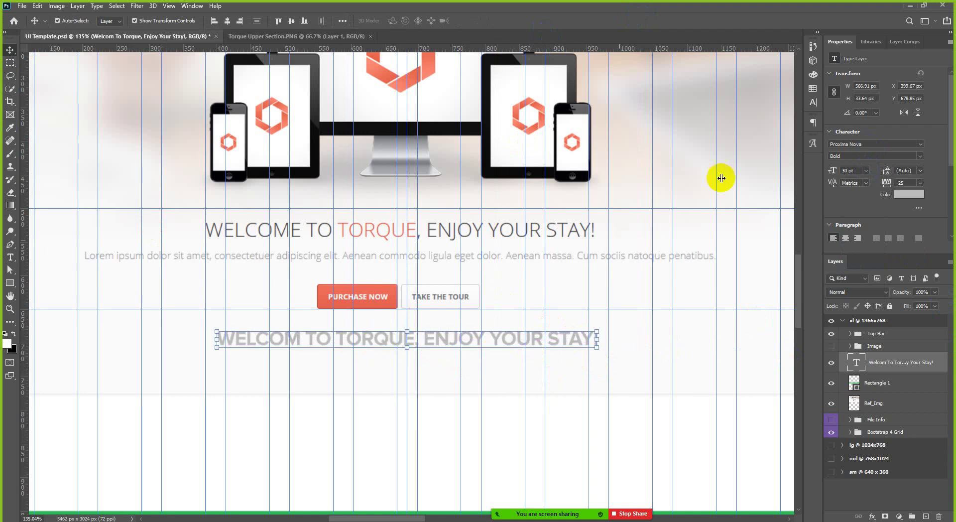
Step: Change the heading's font to Montserrat Regular
{"action": "left_click", "coordinate": [846, 144]}
{"action": "left_click", "coordinate": [868, 144]}
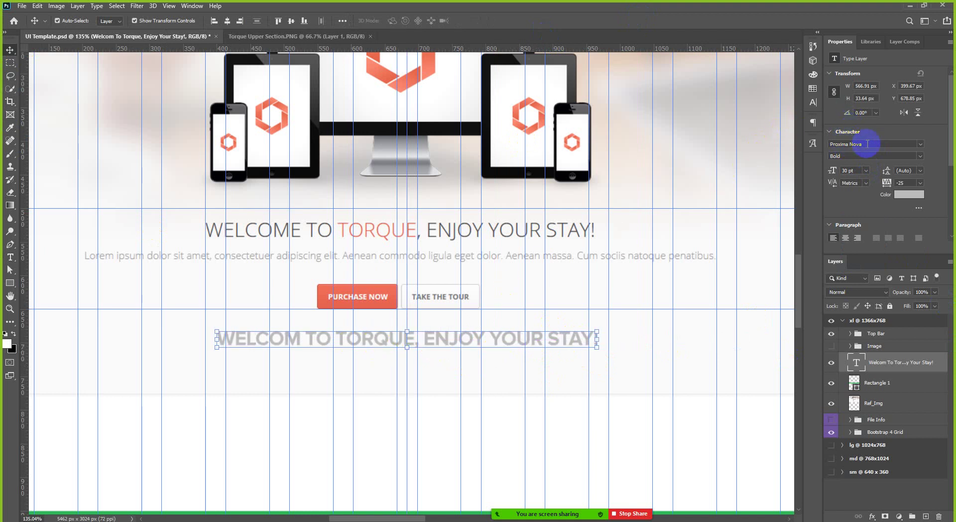
{"action": "left_click", "coordinate": [878, 144]}
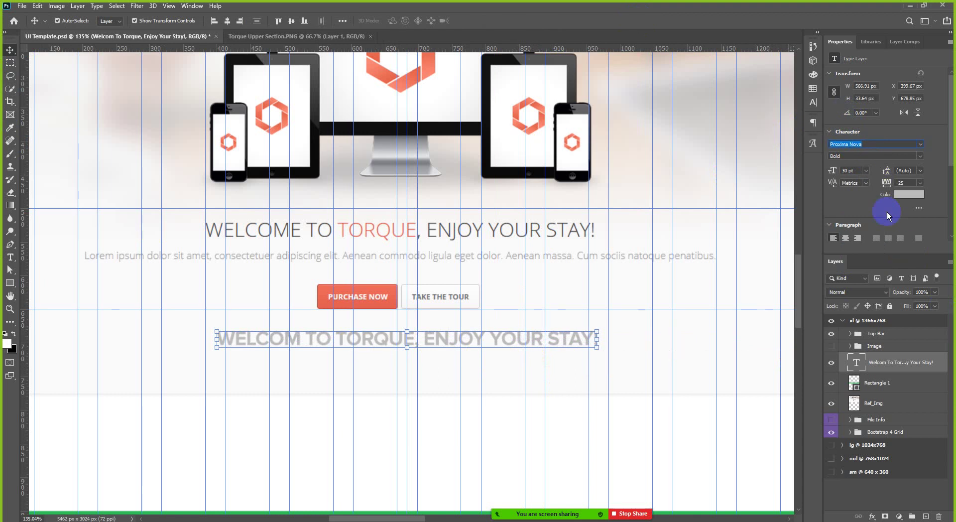
{"action": "type", "text": "M"}
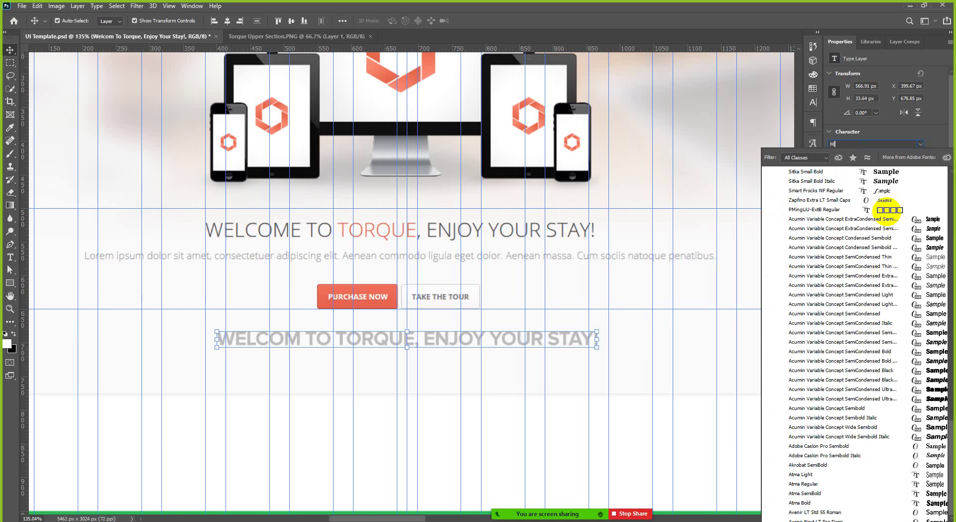
{"action": "type", "text": "o"}
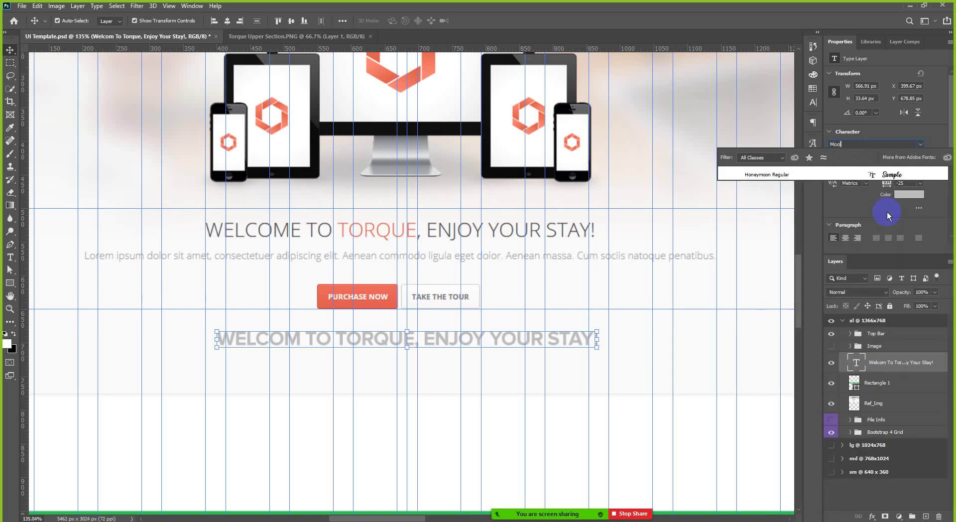
{"action": "type", "text": "nt"}
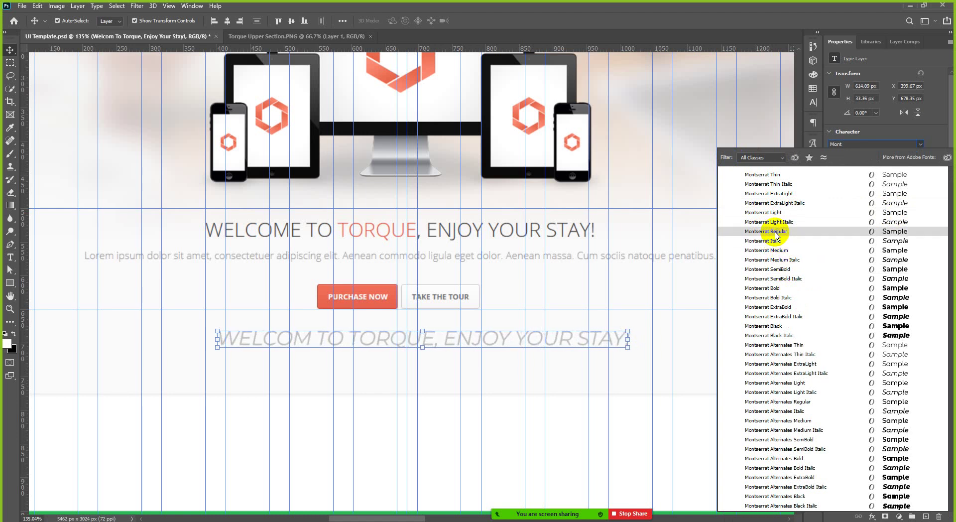
{"action": "left_click", "coordinate": [776, 232]}
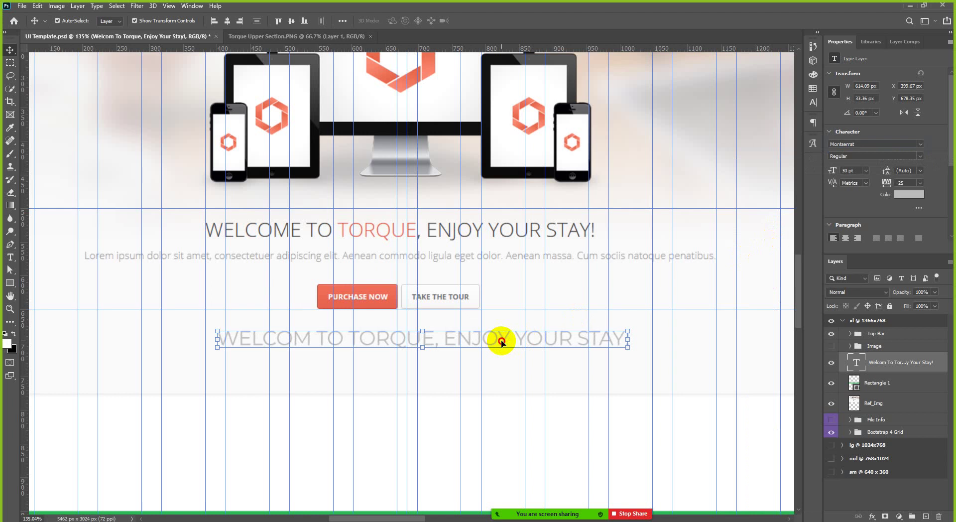
Step: Center-align the heading's text and place it over the reference's welcome heading at about X 382, Y 518 px
{"action": "left_click_drag", "start_coordinate": [502, 343], "coordinate": [495, 227]}
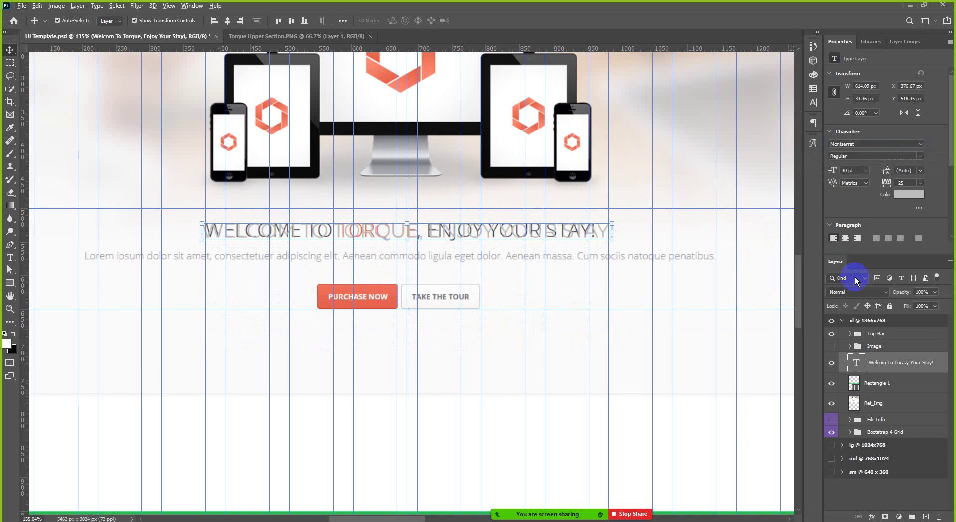
{"action": "left_click", "coordinate": [845, 238]}
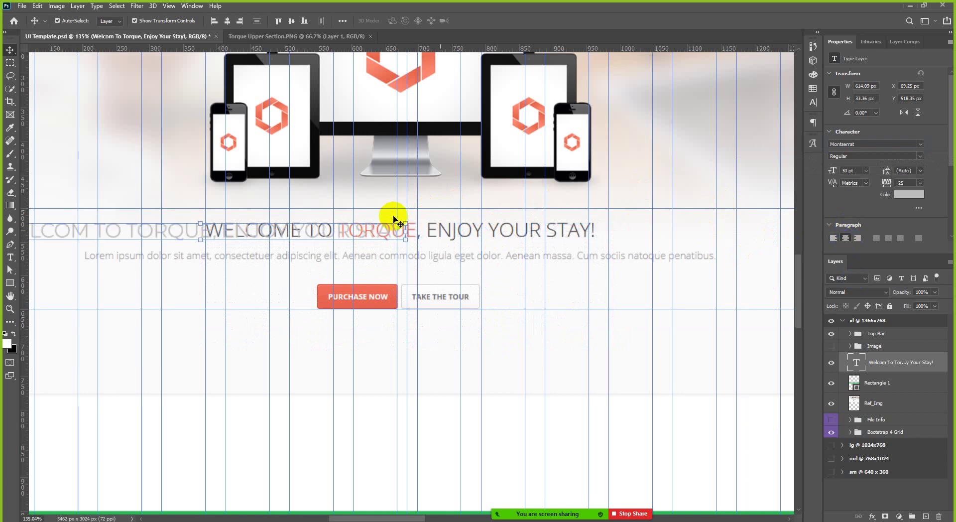
{"action": "scroll", "coordinate": [374, 215], "scroll_direction": "up", "scroll_amount": 3}
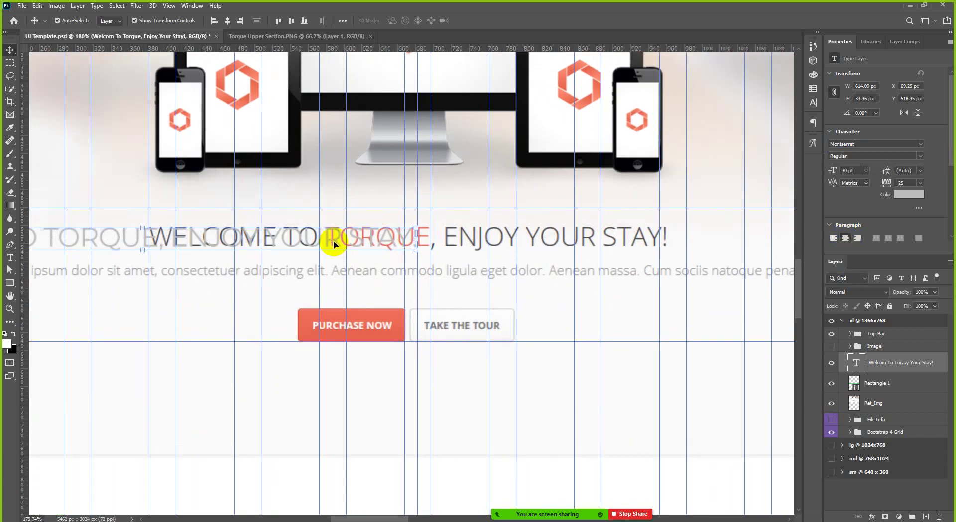
{"action": "left_click_drag", "start_coordinate": [335, 243], "coordinate": [613, 264]}
{"action": "left_click", "coordinate": [614, 264], "text": "shift"}
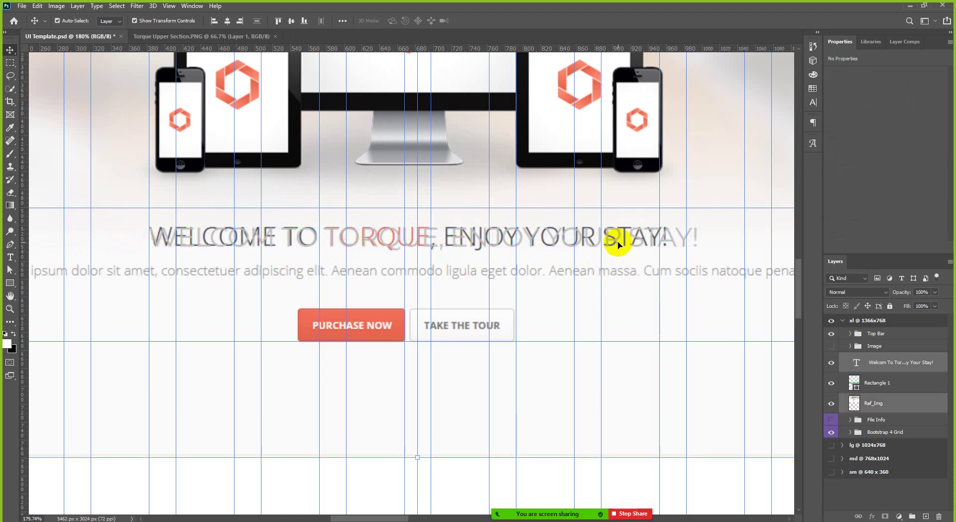
{"action": "scroll", "coordinate": [619, 263], "scroll_direction": "down", "scroll_amount": 3}
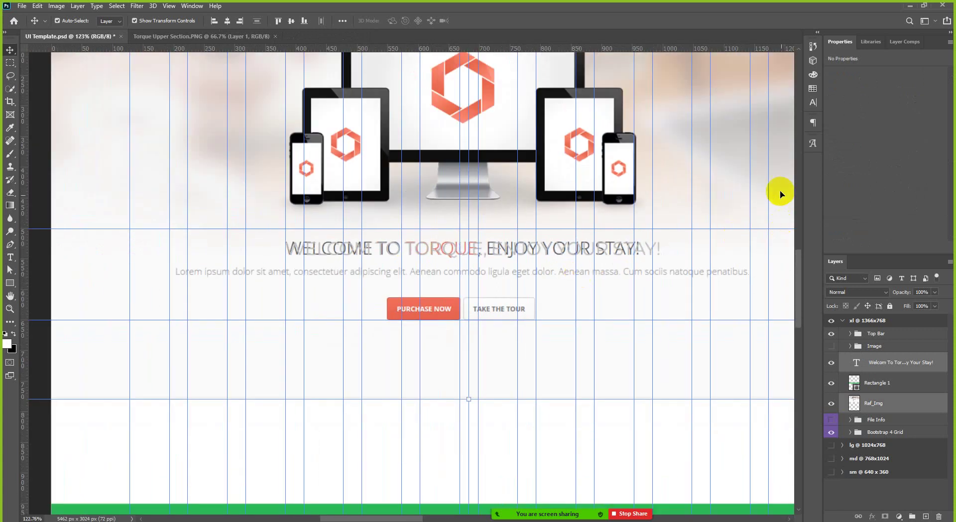
{"action": "scroll", "coordinate": [535, 263], "scroll_direction": "down", "scroll_amount": 3}
{"action": "key", "text": "ctrl+semicolon"}
{"action": "left_click", "coordinate": [111, 386]}
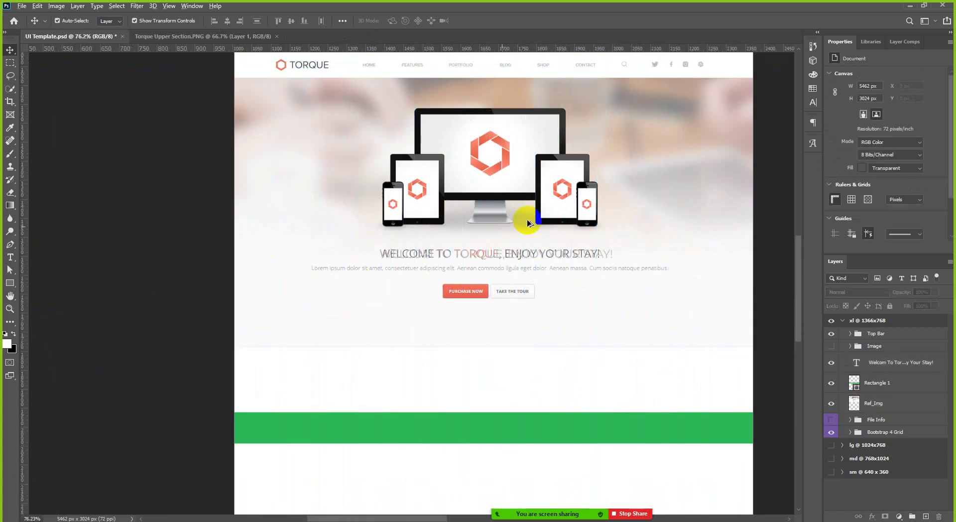
Step: Shift the heading horizontally to X 376.25 px over the reference's welcome heading
{"action": "scroll", "coordinate": [473, 285], "scroll_direction": "up", "scroll_amount": 4}
{"action": "scroll", "coordinate": [472, 286], "scroll_direction": "up", "scroll_amount": 4}
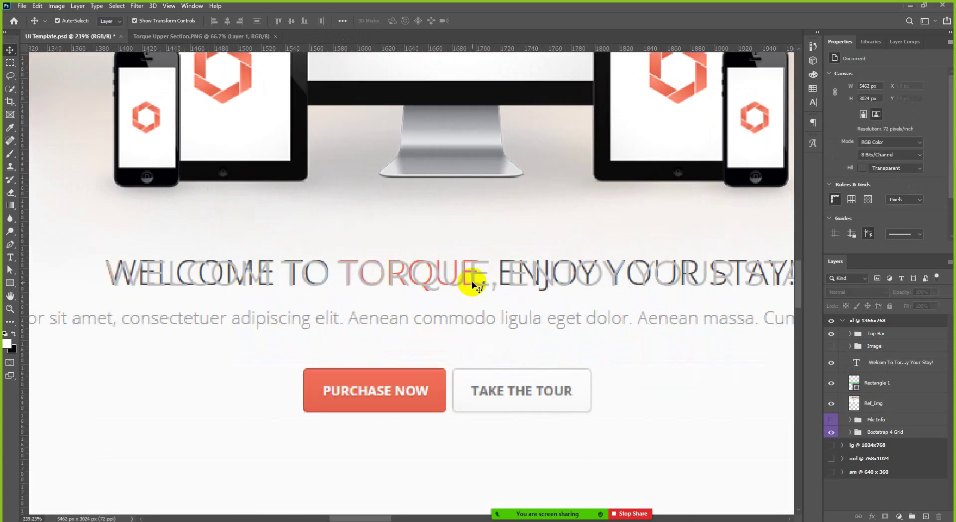
{"action": "left_click", "coordinate": [473, 284]}
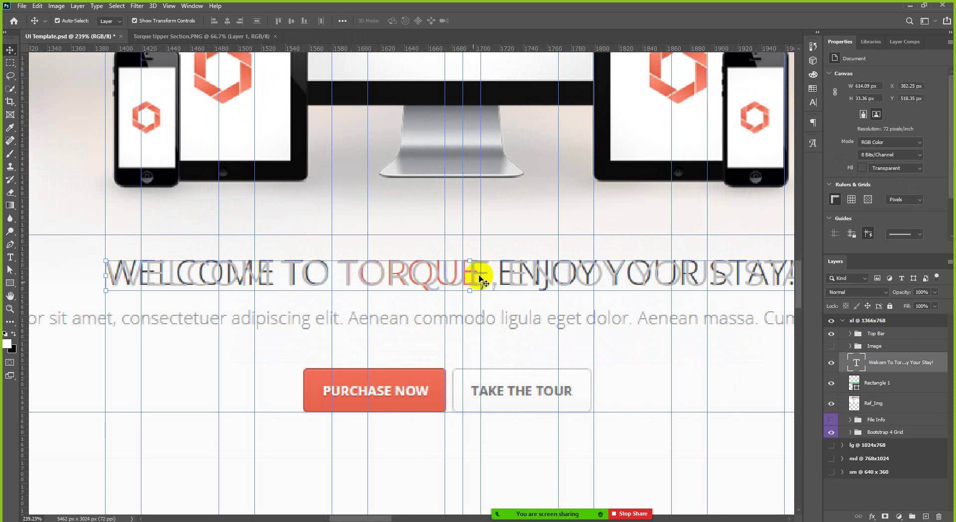
{"action": "left_click", "coordinate": [513, 275]}
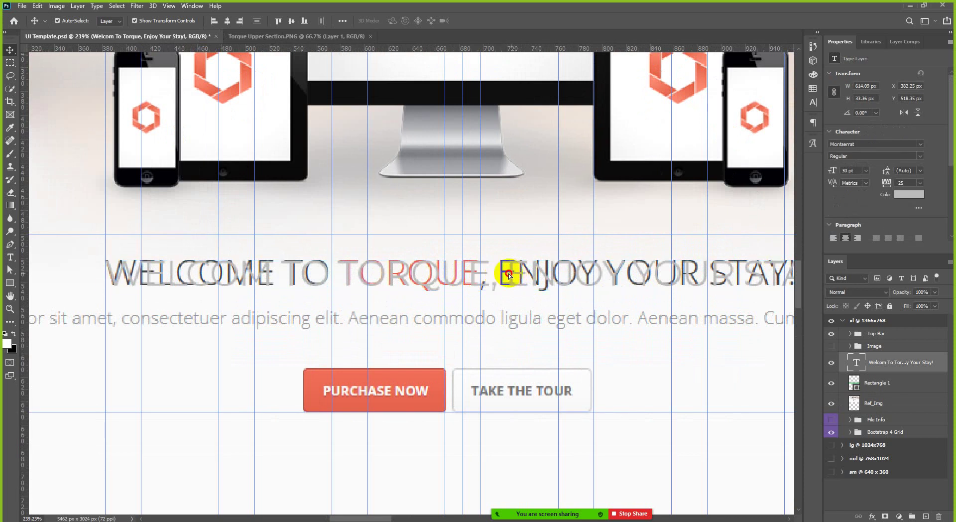
{"action": "left_click_drag", "start_coordinate": [509, 275], "coordinate": [507, 274]}
{"action": "scroll", "coordinate": [507, 274], "scroll_direction": "down", "scroll_amount": 3}
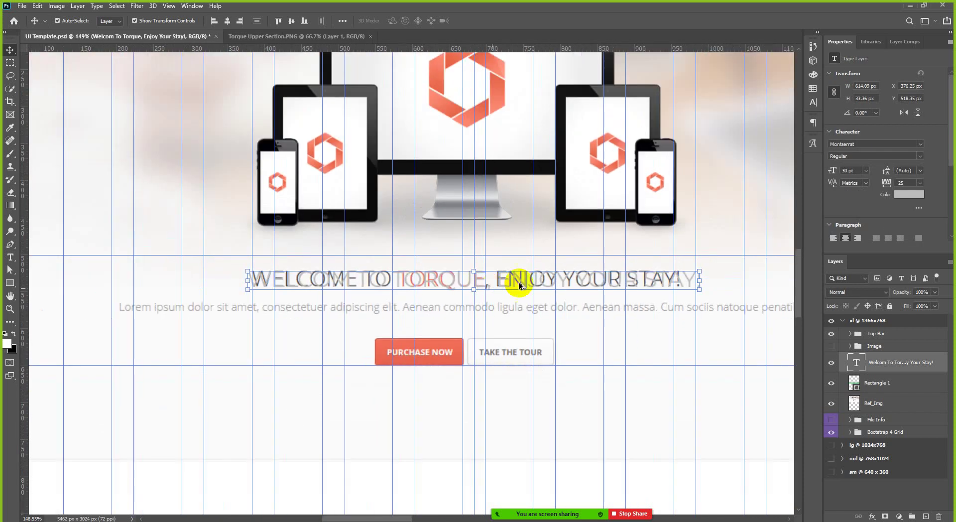
Step: Try smaller font sizes down to 27 pt against the reference and set the heading to 29 pt
{"action": "scroll", "coordinate": [518, 282], "scroll_direction": "up", "scroll_amount": 1}
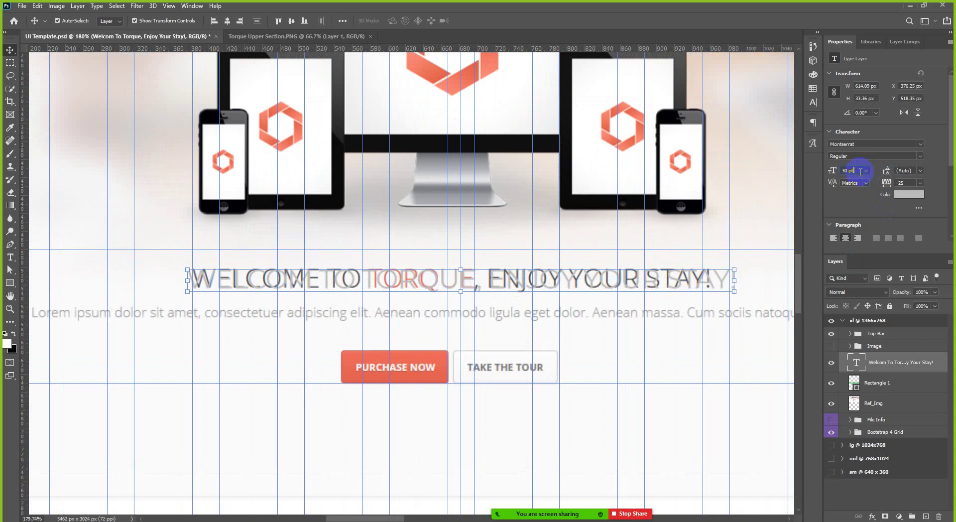
{"action": "scroll", "coordinate": [861, 172], "scroll_direction": "down", "scroll_amount": 1}
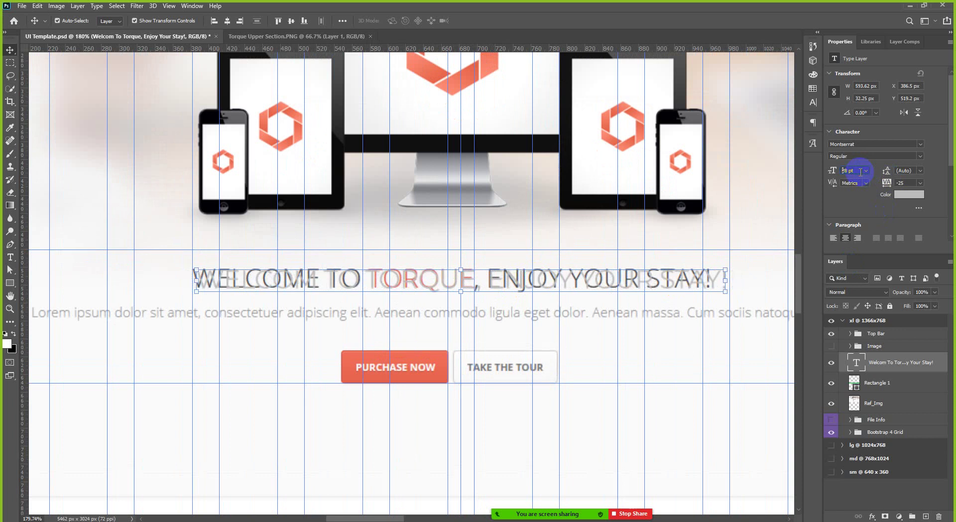
{"action": "scroll", "coordinate": [860, 172], "scroll_direction": "down", "scroll_amount": 1}
{"action": "scroll", "coordinate": [861, 171], "scroll_direction": "down", "scroll_amount": 1}
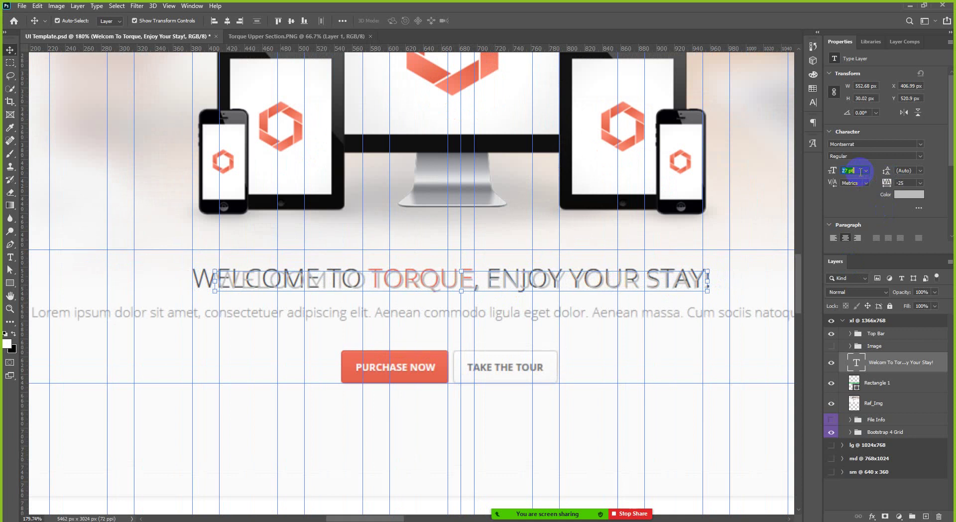
{"action": "scroll", "coordinate": [860, 172], "scroll_direction": "up", "scroll_amount": 2}
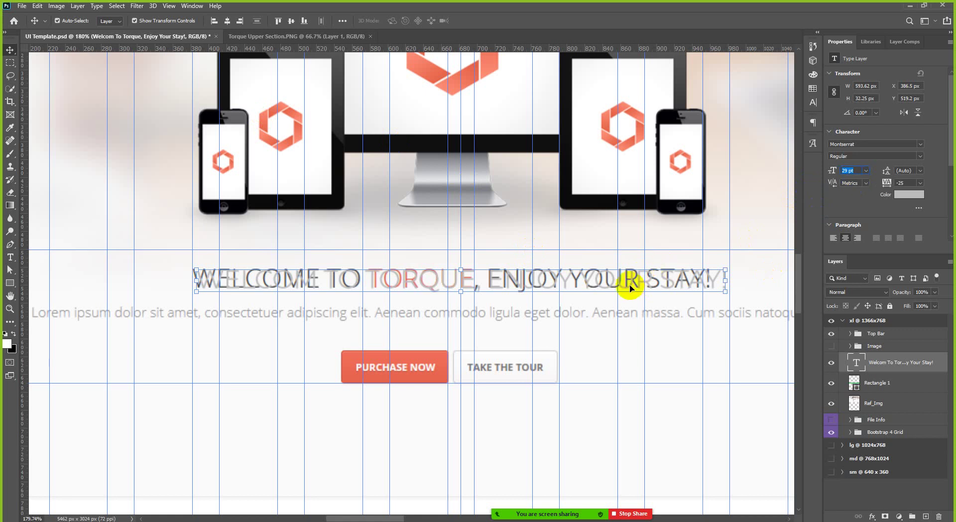
Step: Move the heading straight down below the reference's buttons to Y about 668 px
{"action": "left_click_drag", "start_coordinate": [630, 288], "coordinate": [623, 410]}
{"action": "key", "text": "ctrl+z"}
{"action": "left_click_drag", "start_coordinate": [668, 288], "coordinate": [664, 418]}
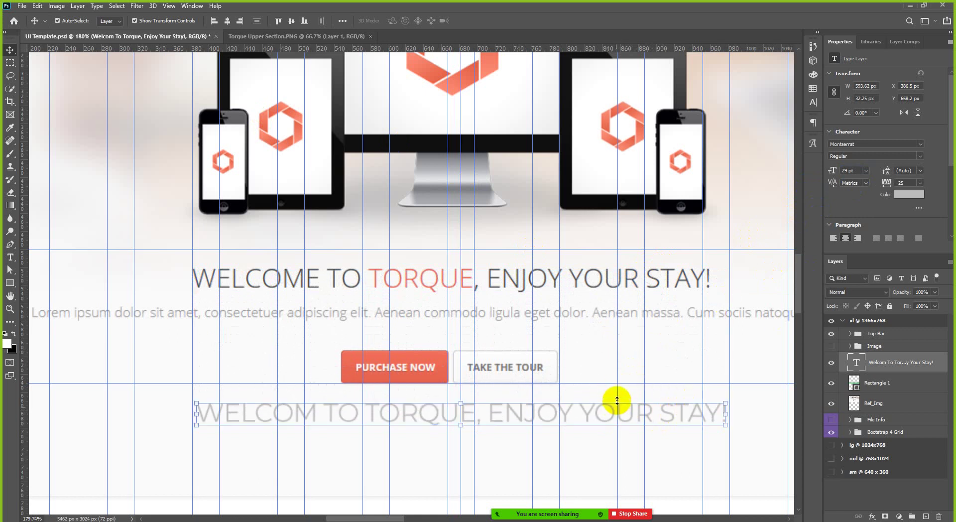
Step: Correct the heading's first word to "Welcome"
{"action": "double_click", "coordinate": [580, 421]}
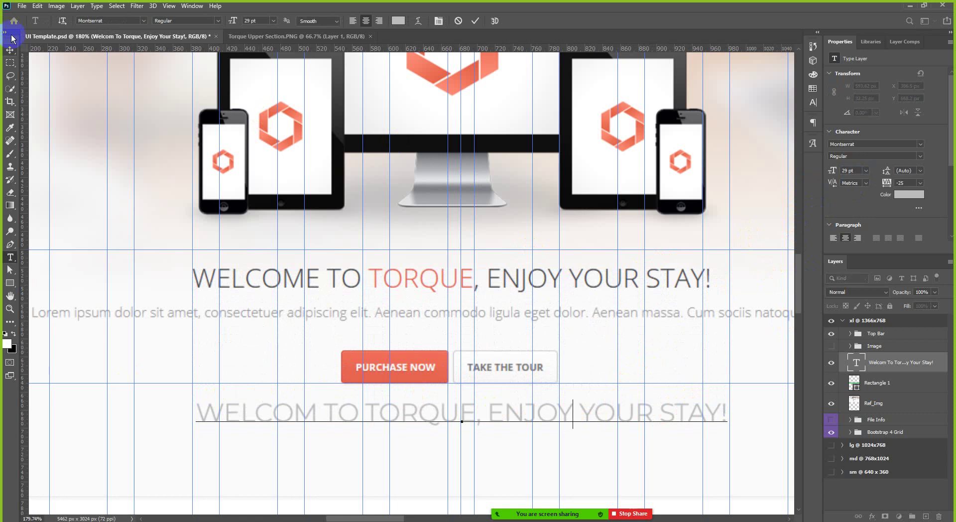
{"action": "left_click", "coordinate": [9, 50]}
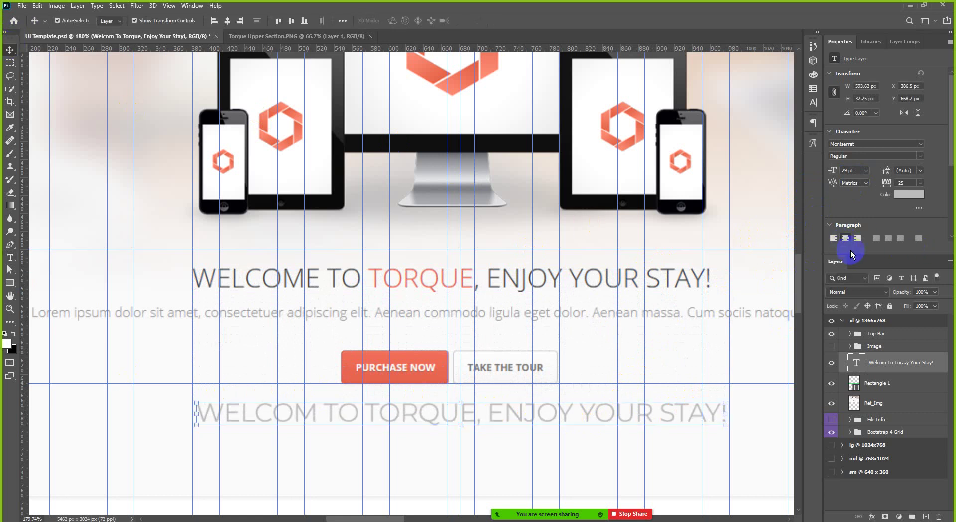
{"action": "double_click", "coordinate": [315, 421]}
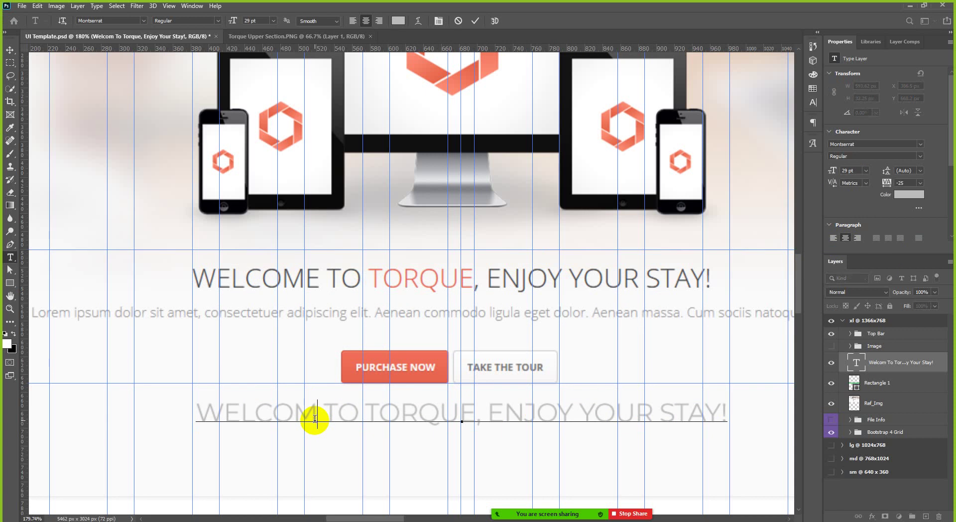
{"action": "left_click", "coordinate": [10, 50]}
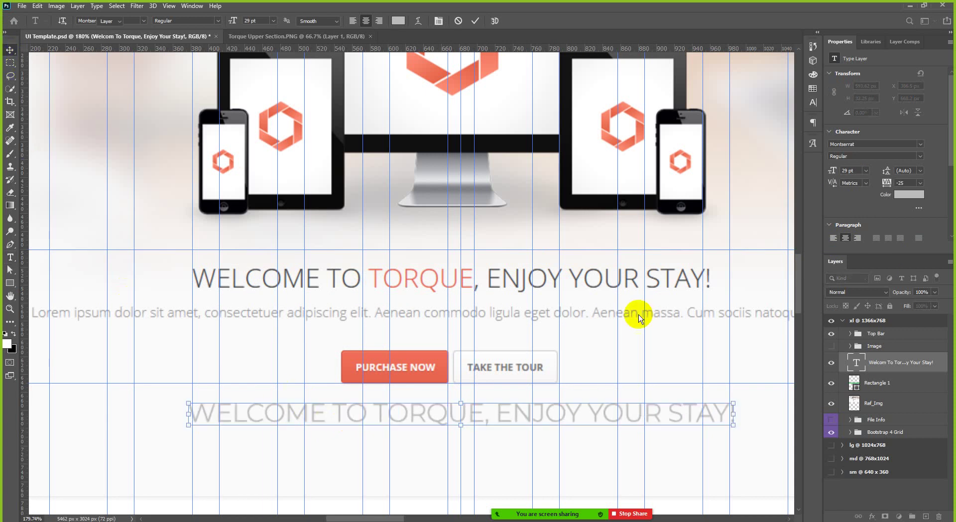
Step: Set the heading's text color to dark gray #414141
{"action": "left_click", "coordinate": [909, 194]}
{"action": "left_click", "coordinate": [14, 350]}
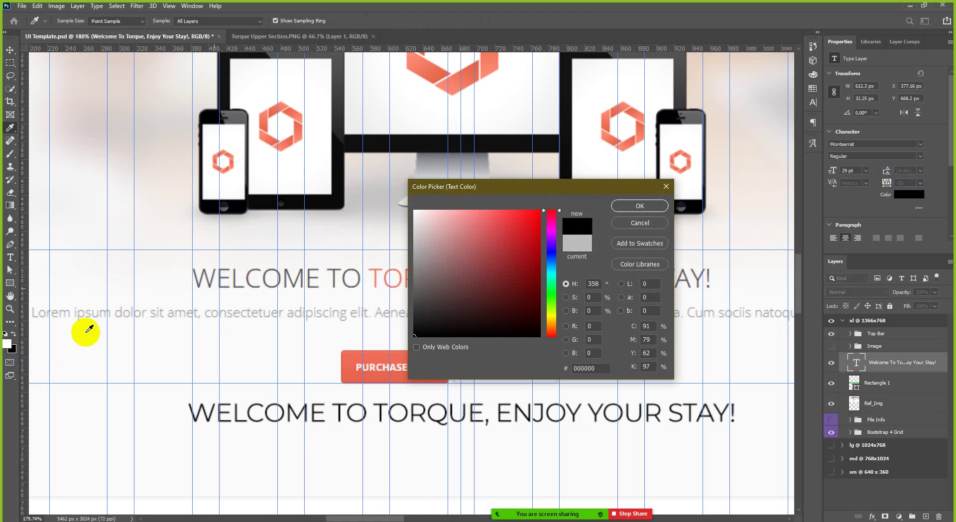
{"action": "left_click", "coordinate": [415, 309]}
{"action": "left_click_drag", "start_coordinate": [415, 309], "coordinate": [412, 310]}
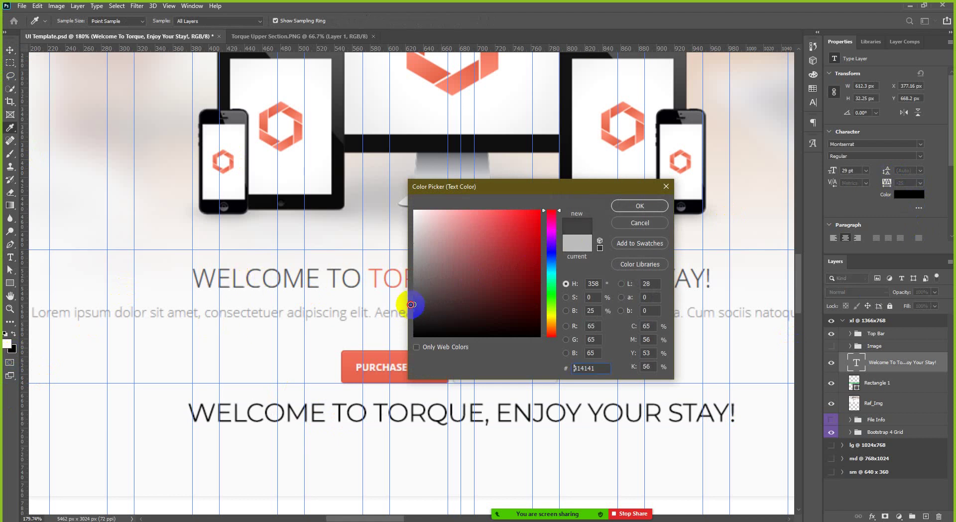
{"action": "left_click", "coordinate": [635, 206]}
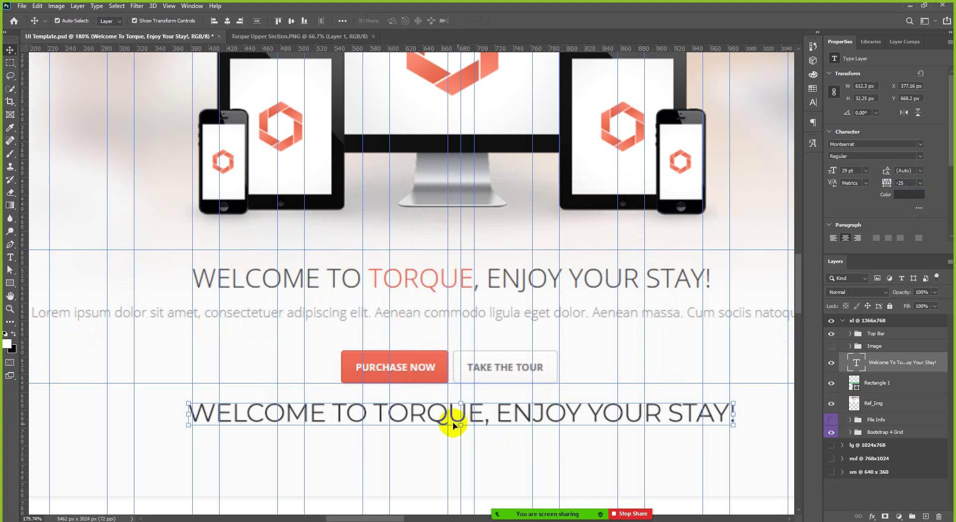
Step: Recolor only the word "TORQUE" in the new heading to orange-red #eb6c50, sampled from the tablet's hexagon logo
{"action": "double_click", "coordinate": [433, 418]}
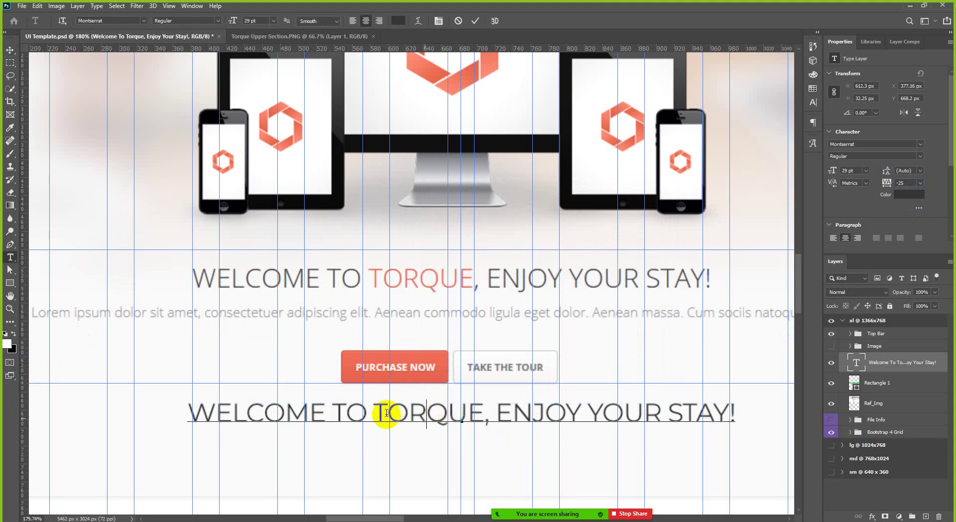
{"action": "left_click_drag", "start_coordinate": [377, 411], "coordinate": [481, 413]}
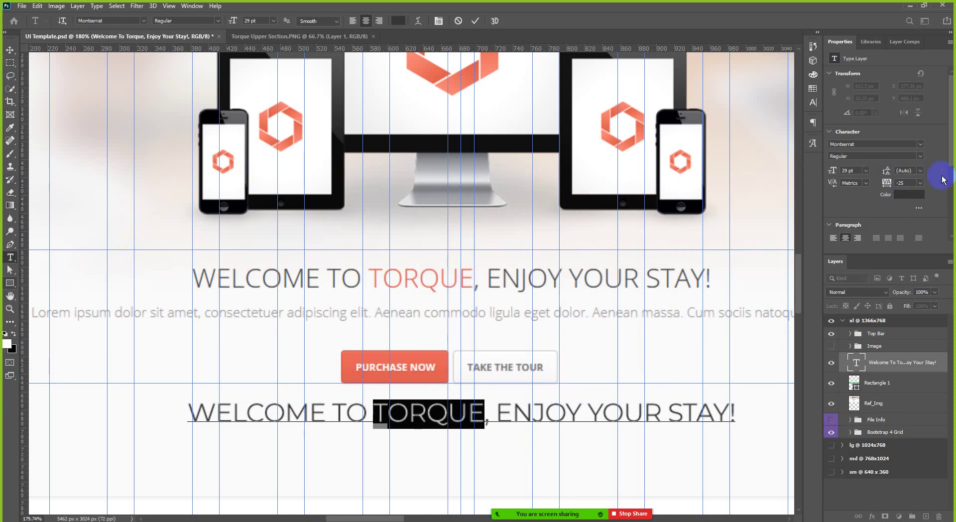
{"action": "left_click", "coordinate": [917, 194]}
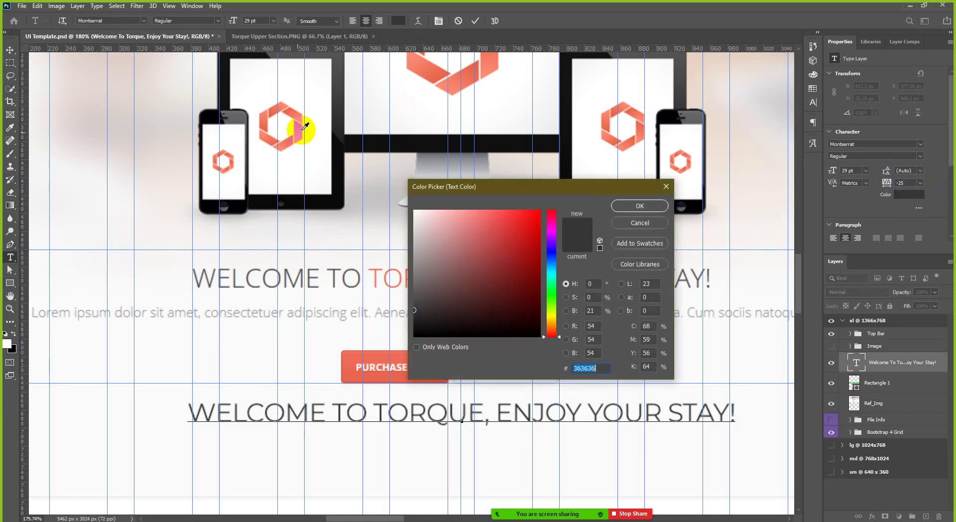
{"action": "left_click", "coordinate": [300, 122]}
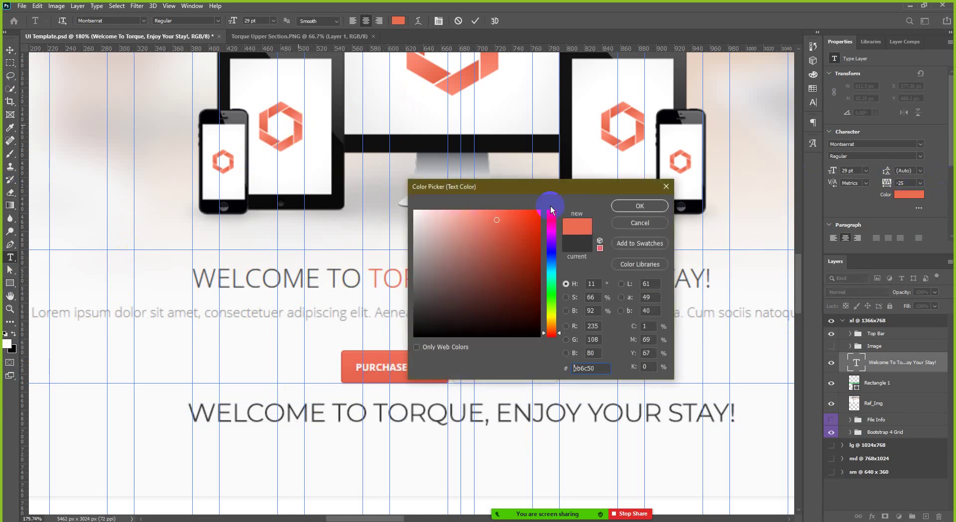
{"action": "left_click", "coordinate": [636, 205]}
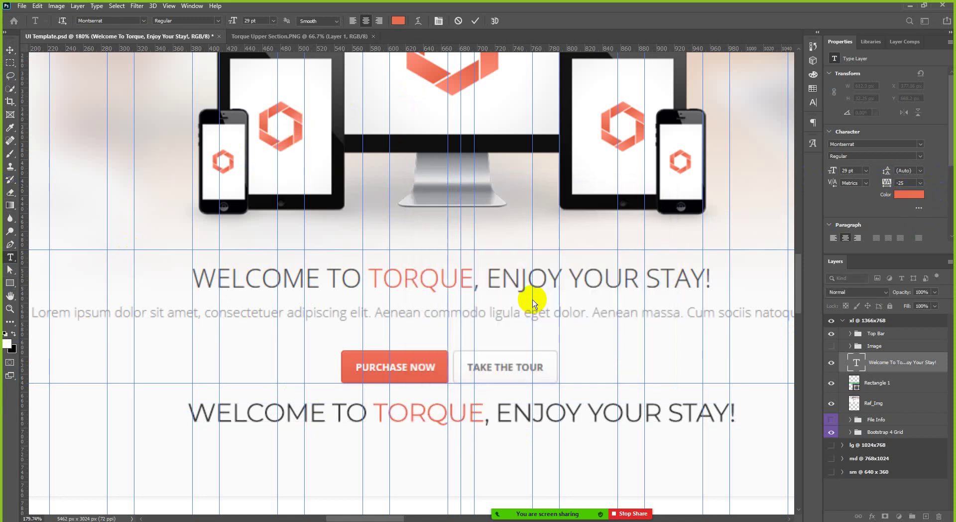
{"action": "left_click", "coordinate": [10, 50]}
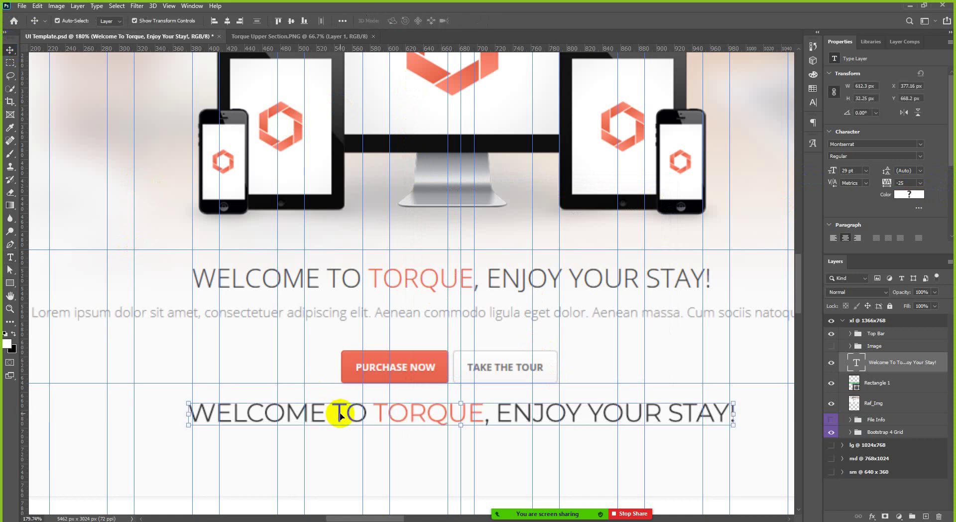
Step: Move the heading straight up over the reference heading to Y about 516 px and set its font size to 28 pt
{"action": "left_click_drag", "start_coordinate": [340, 416], "coordinate": [337, 281]}
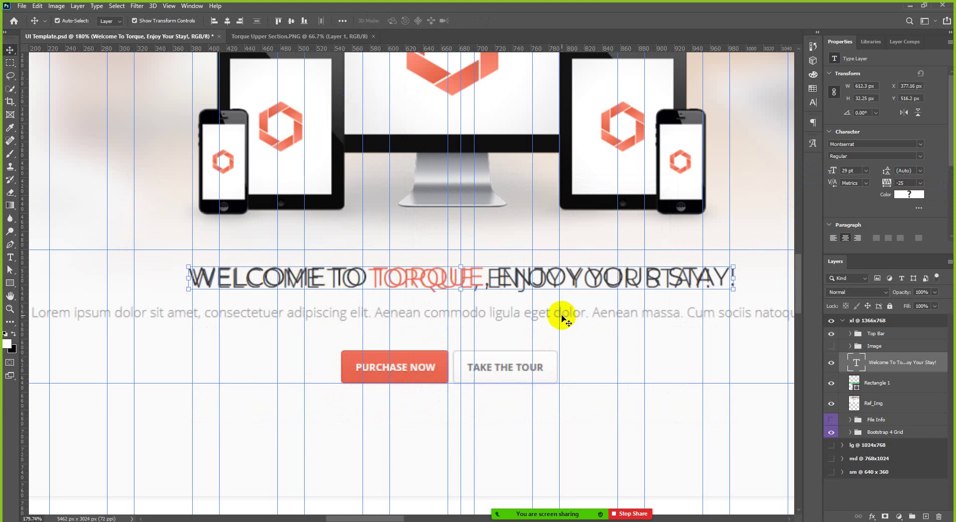
{"action": "scroll", "coordinate": [561, 319], "scroll_direction": "down", "scroll_amount": 1}
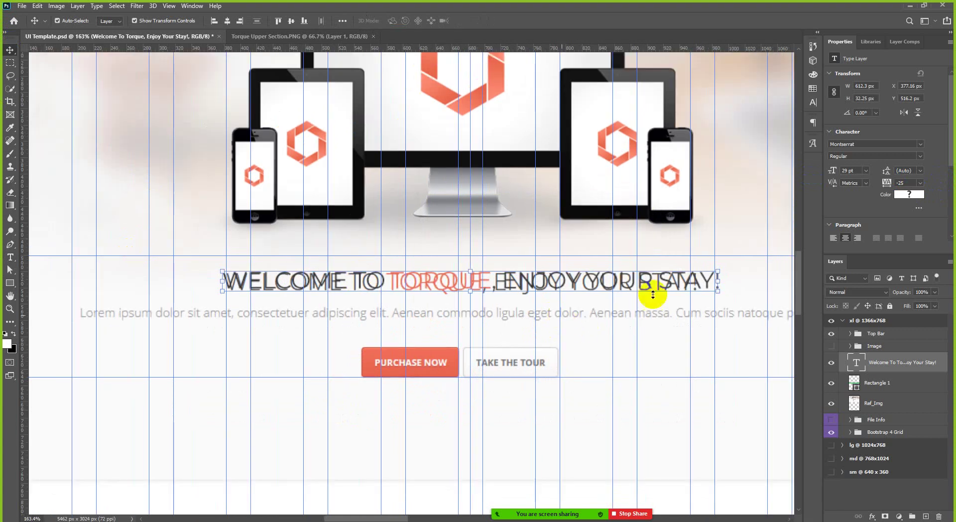
{"action": "left_click", "coordinate": [858, 170]}
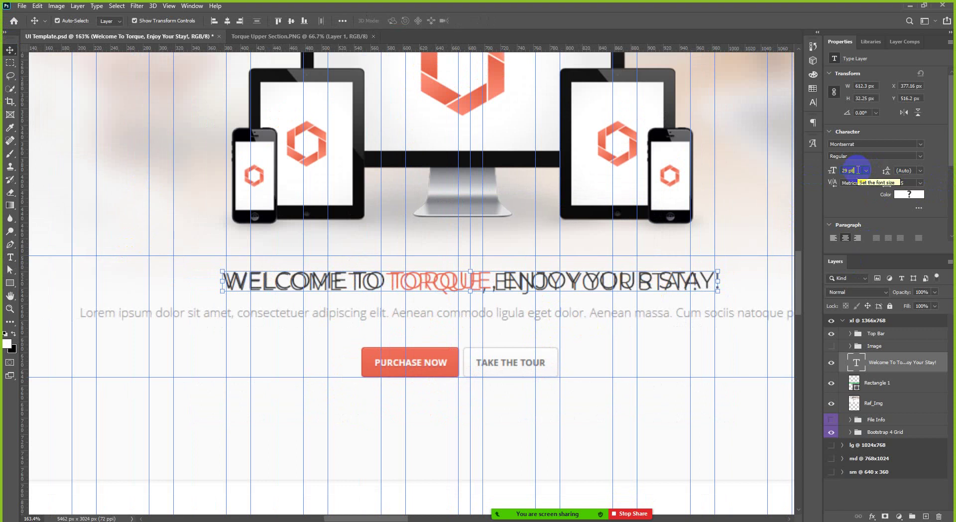
{"action": "key", "text": "Down"}
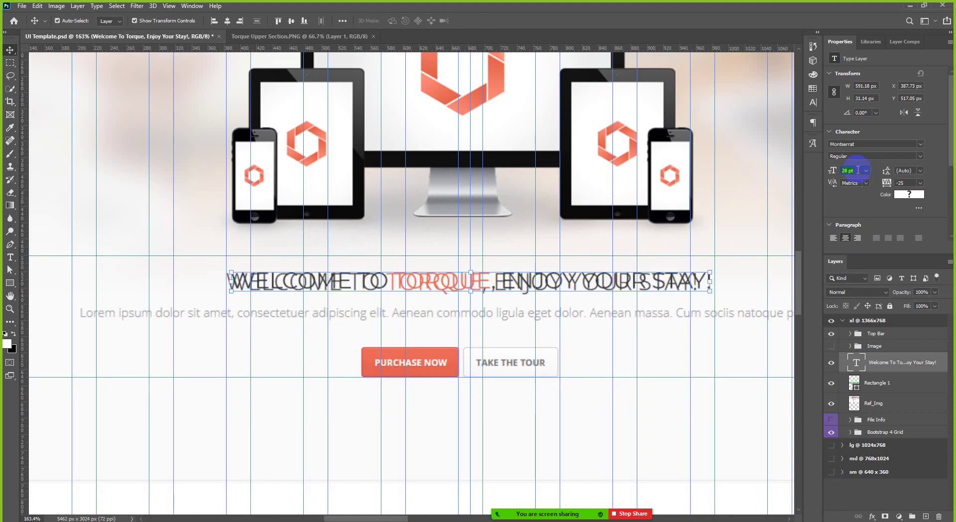
{"action": "scroll", "coordinate": [717, 273], "scroll_direction": "up", "scroll_amount": 5}
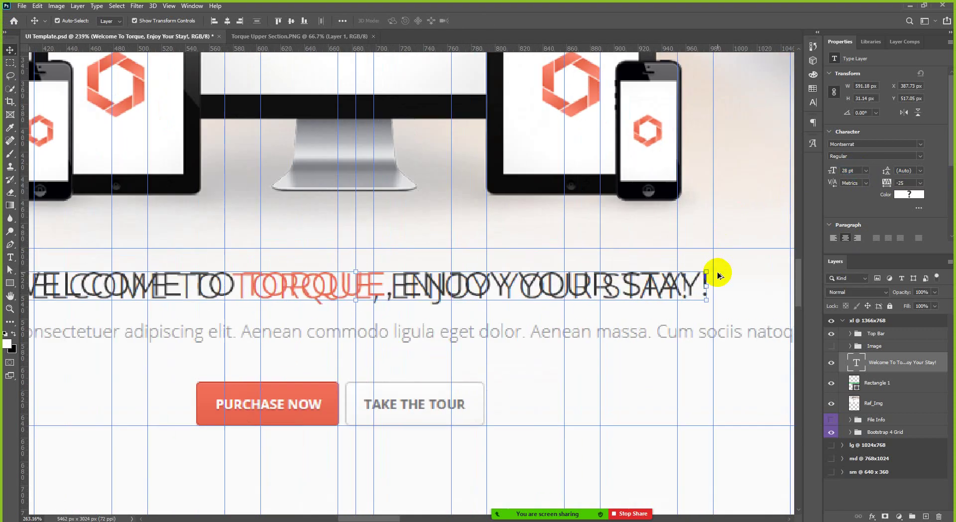
{"action": "scroll", "coordinate": [715, 273], "scroll_direction": "down", "scroll_amount": 1}
{"action": "scroll", "coordinate": [672, 281], "scroll_direction": "down", "scroll_amount": 1}
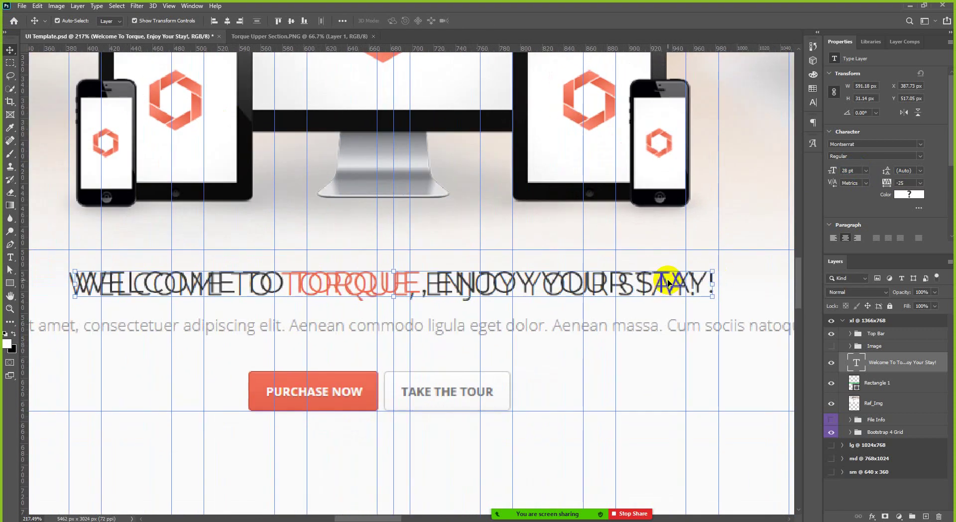